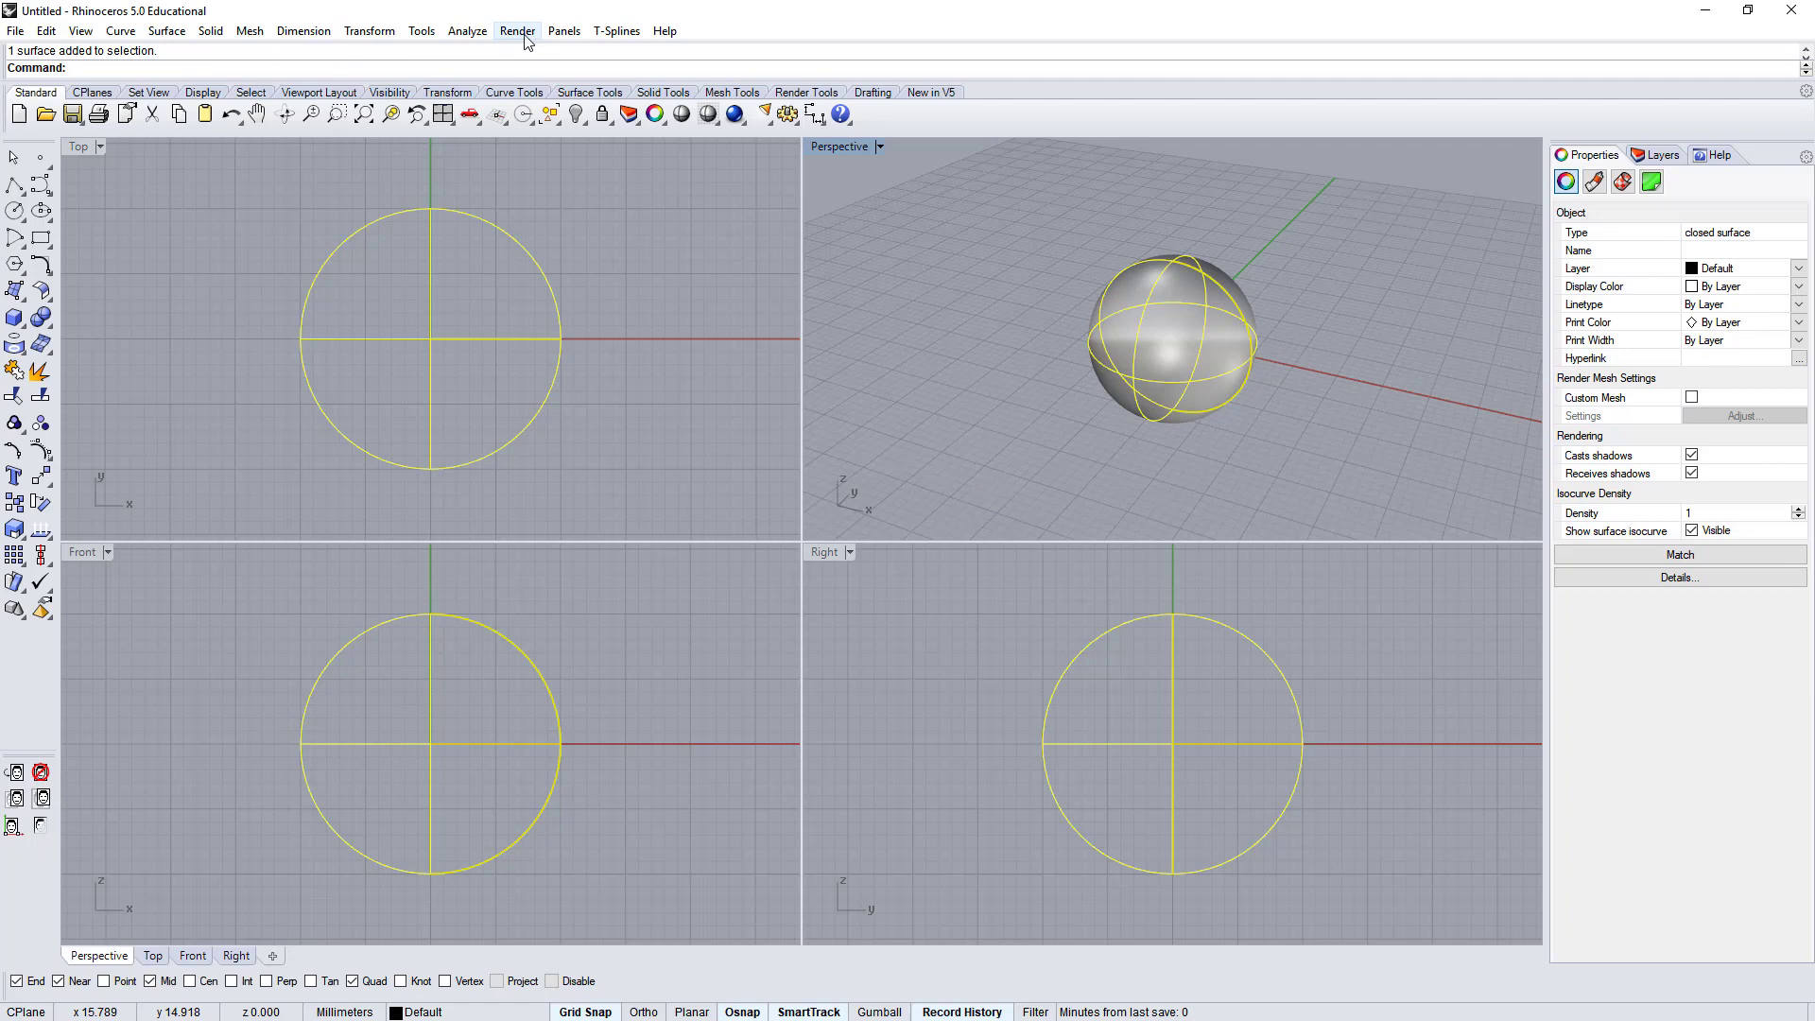
Turn on edge analysis for the selected sphere with Show Edges.
left_click(526, 36)
mouse_move(567, 36)
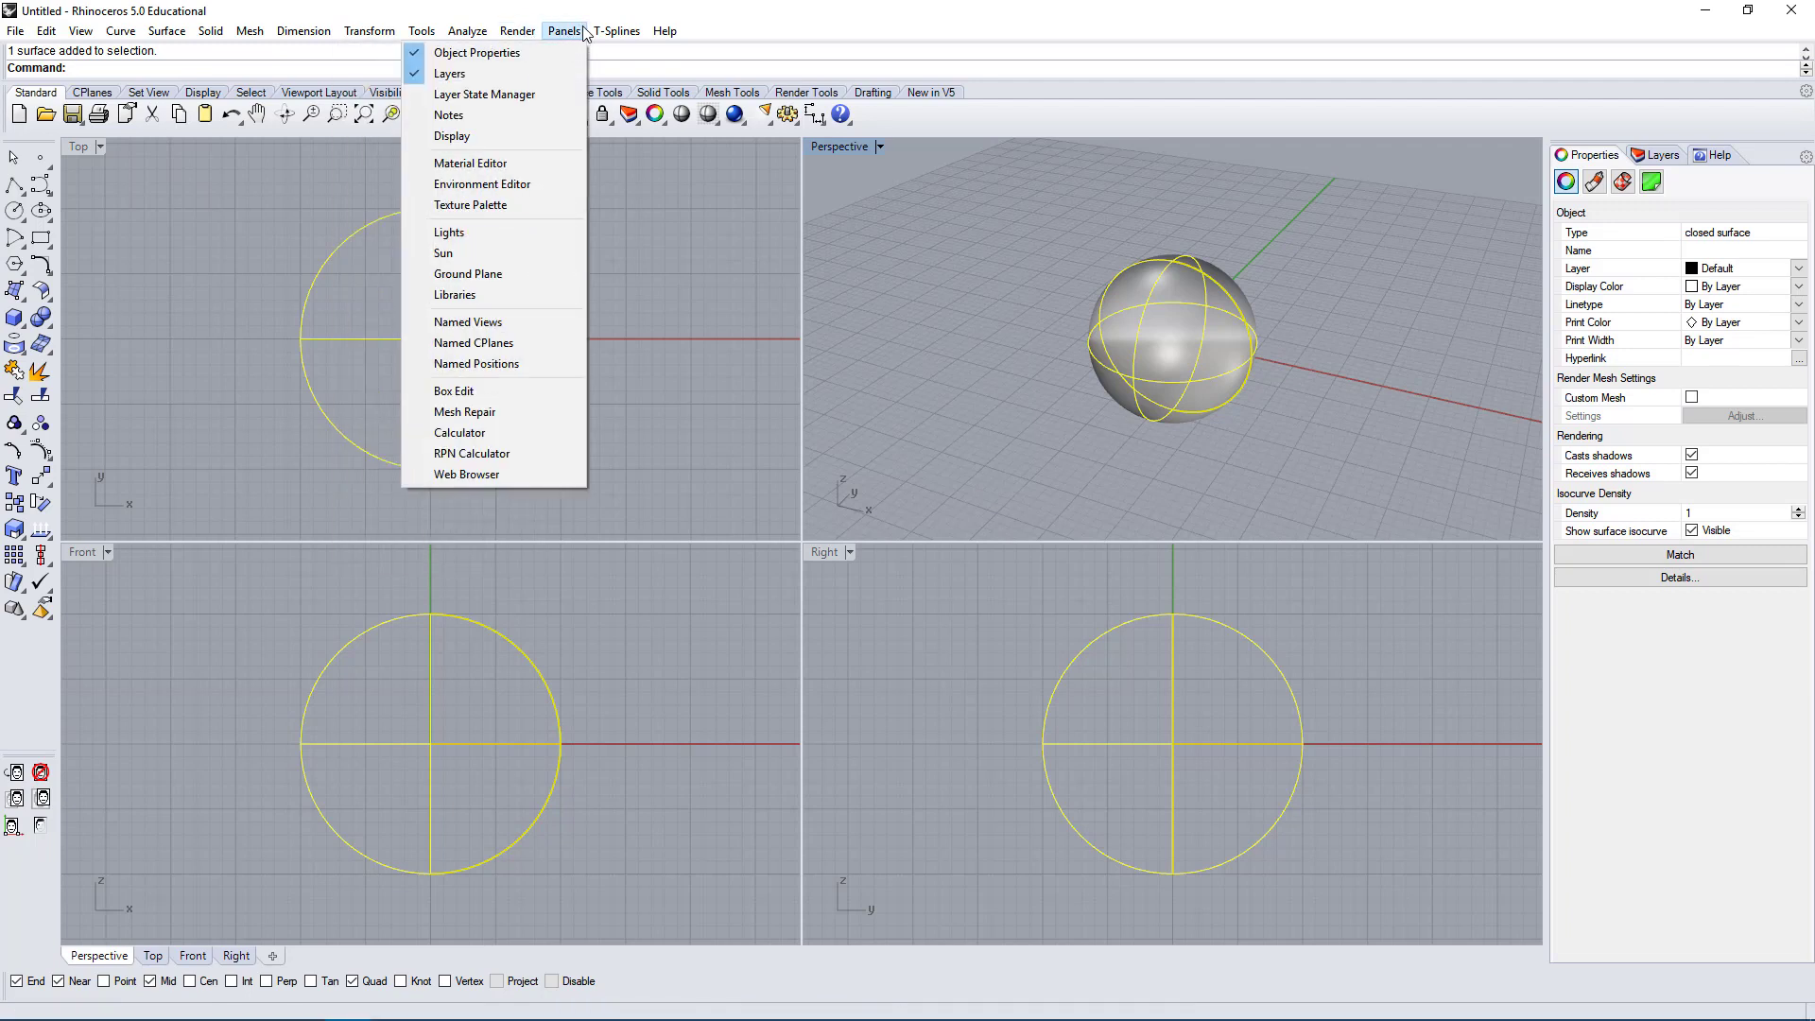
mouse_move(467, 33)
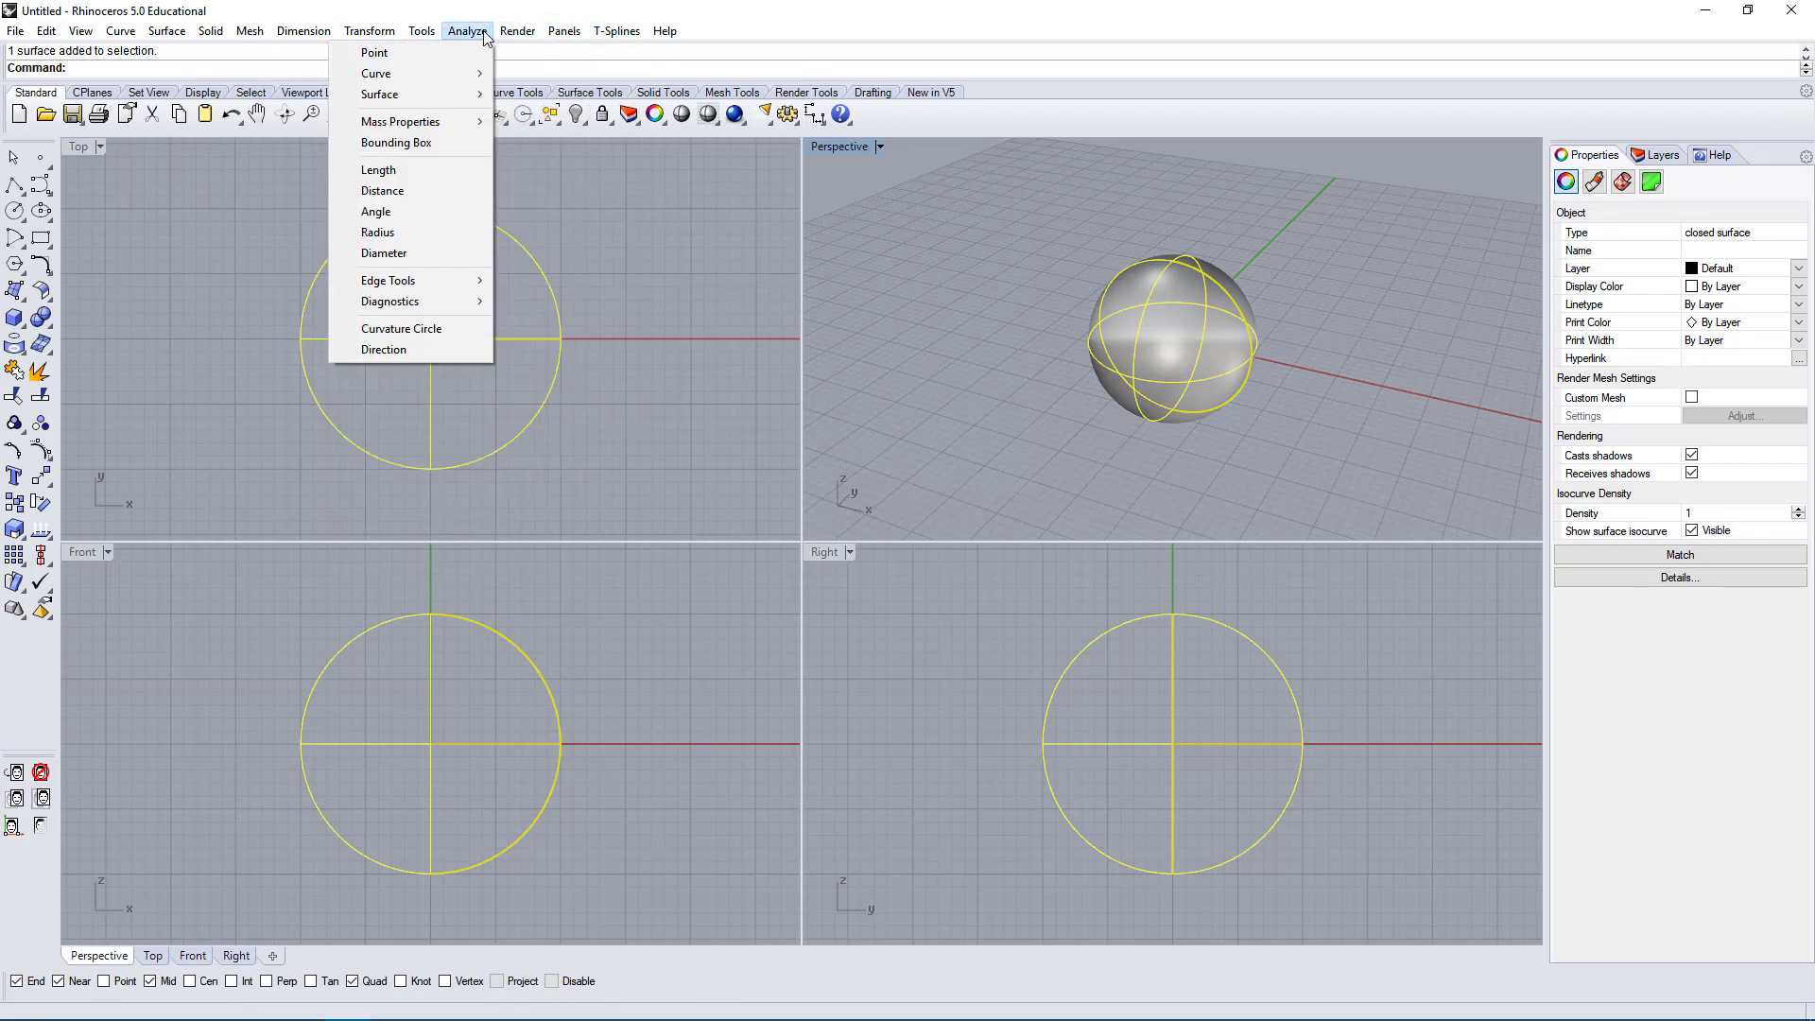
mouse_move(429, 288)
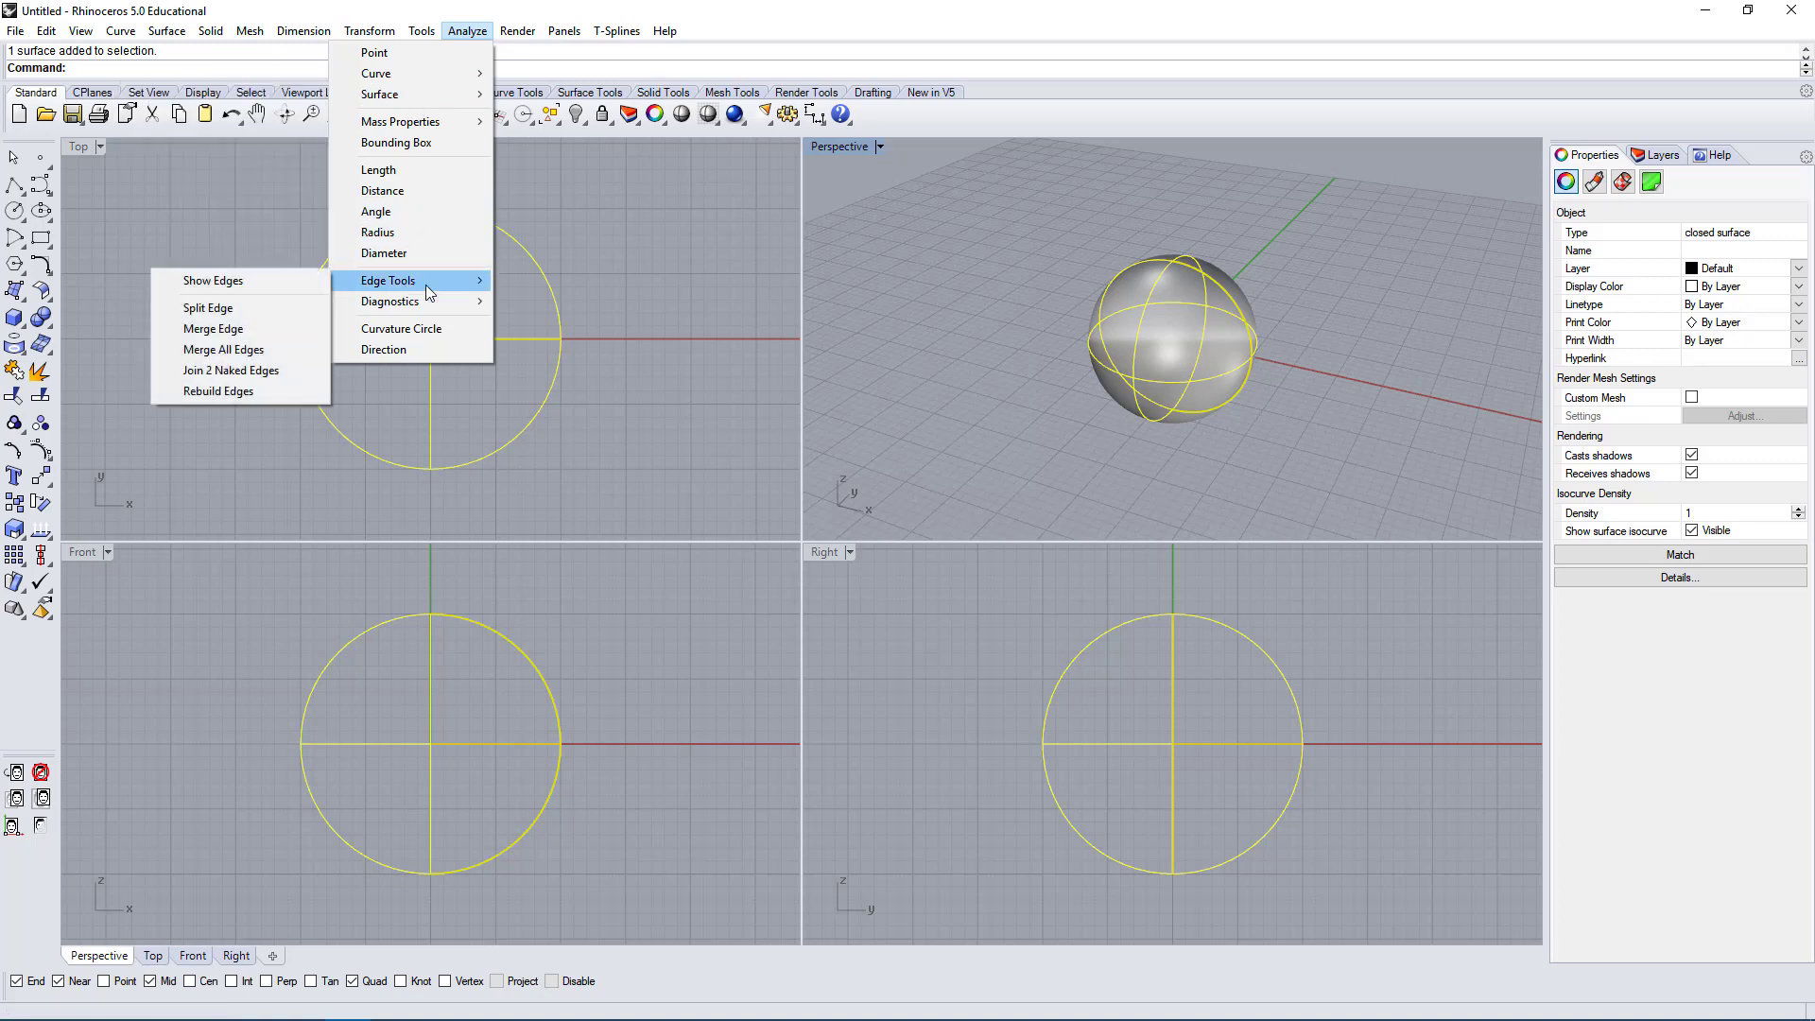
left_click(236, 282)
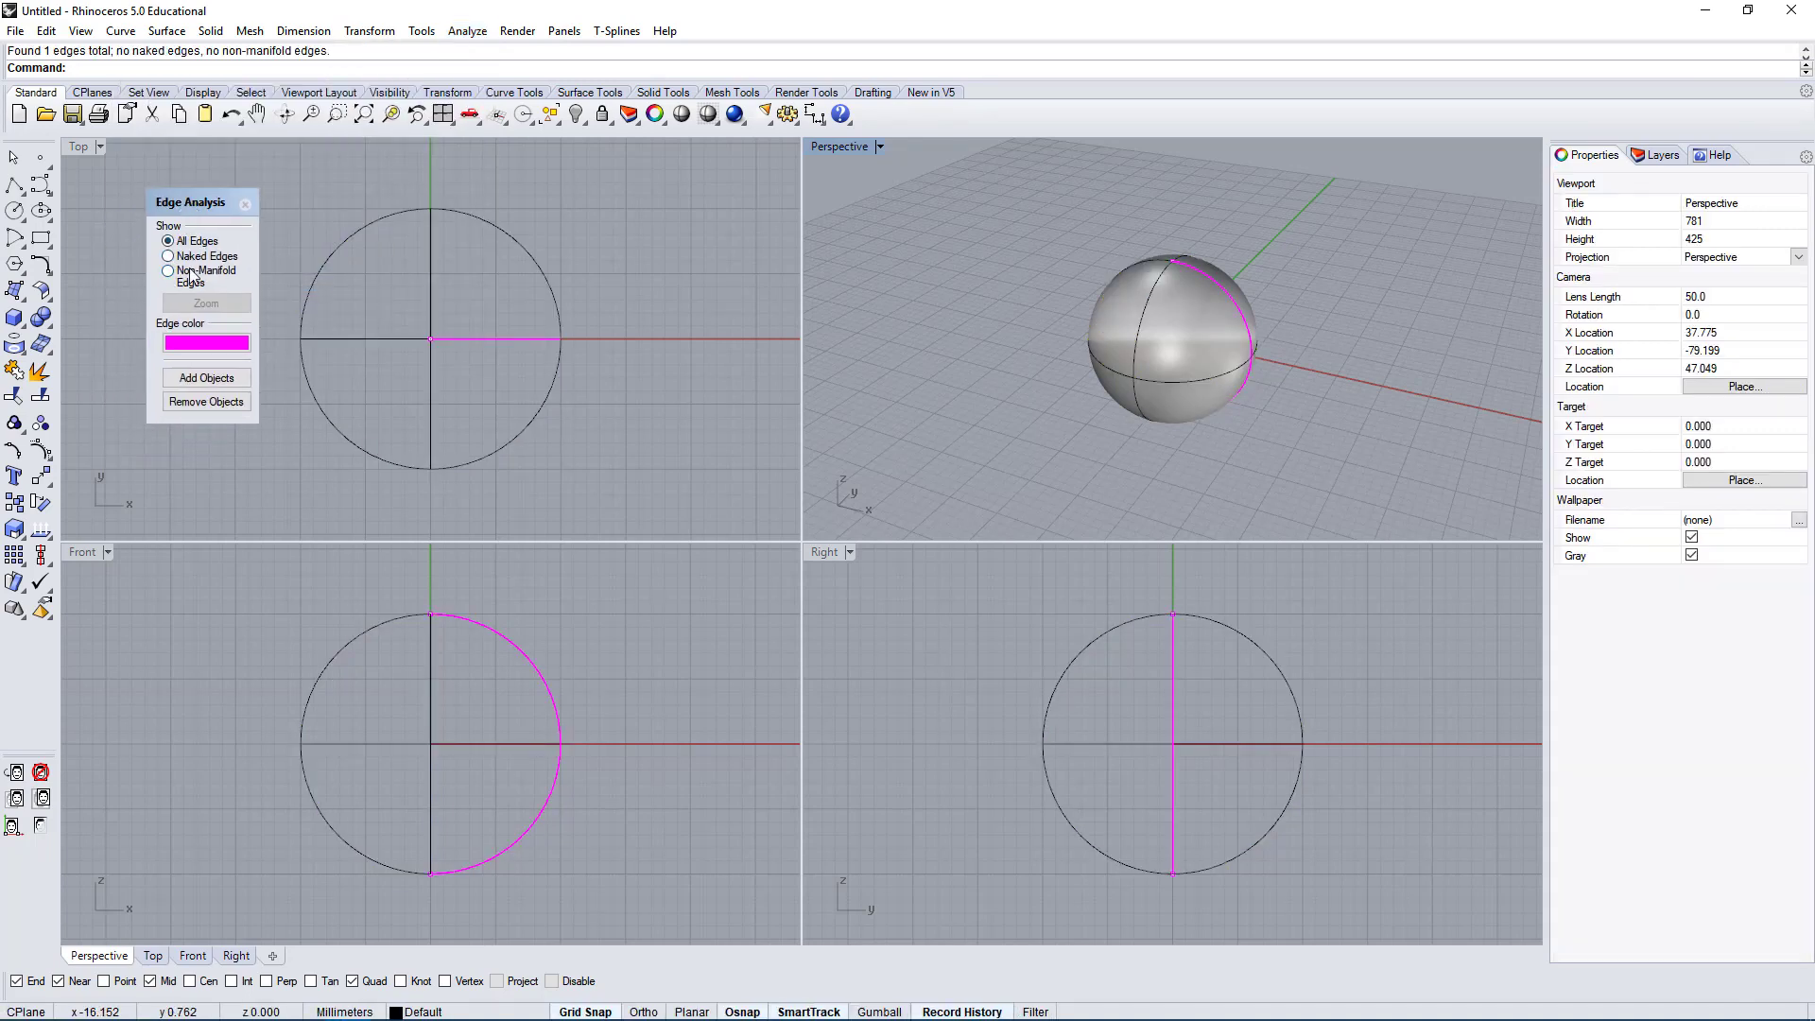
Examine from several angles, including from below, where the sphere's seam edge runs between its poles.
left_click(1218, 314)
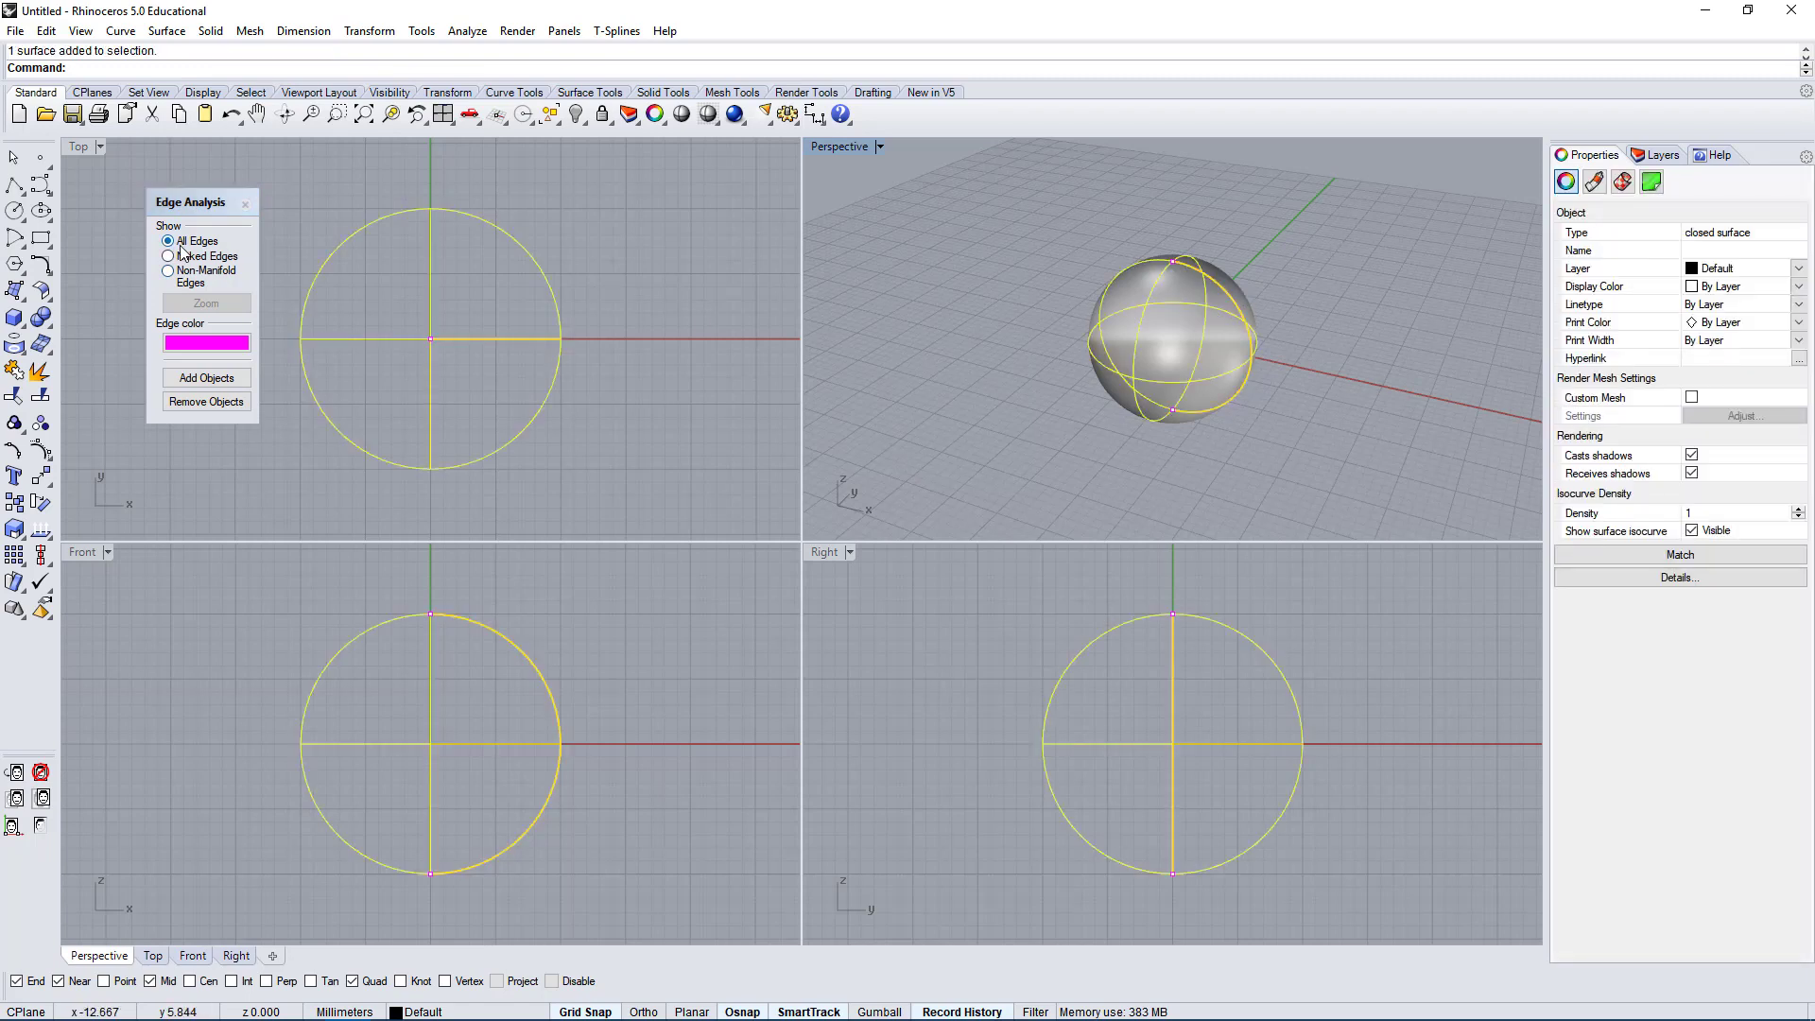
left_click(1137, 228)
right_click_drag(1289, 295, 1196, 260)
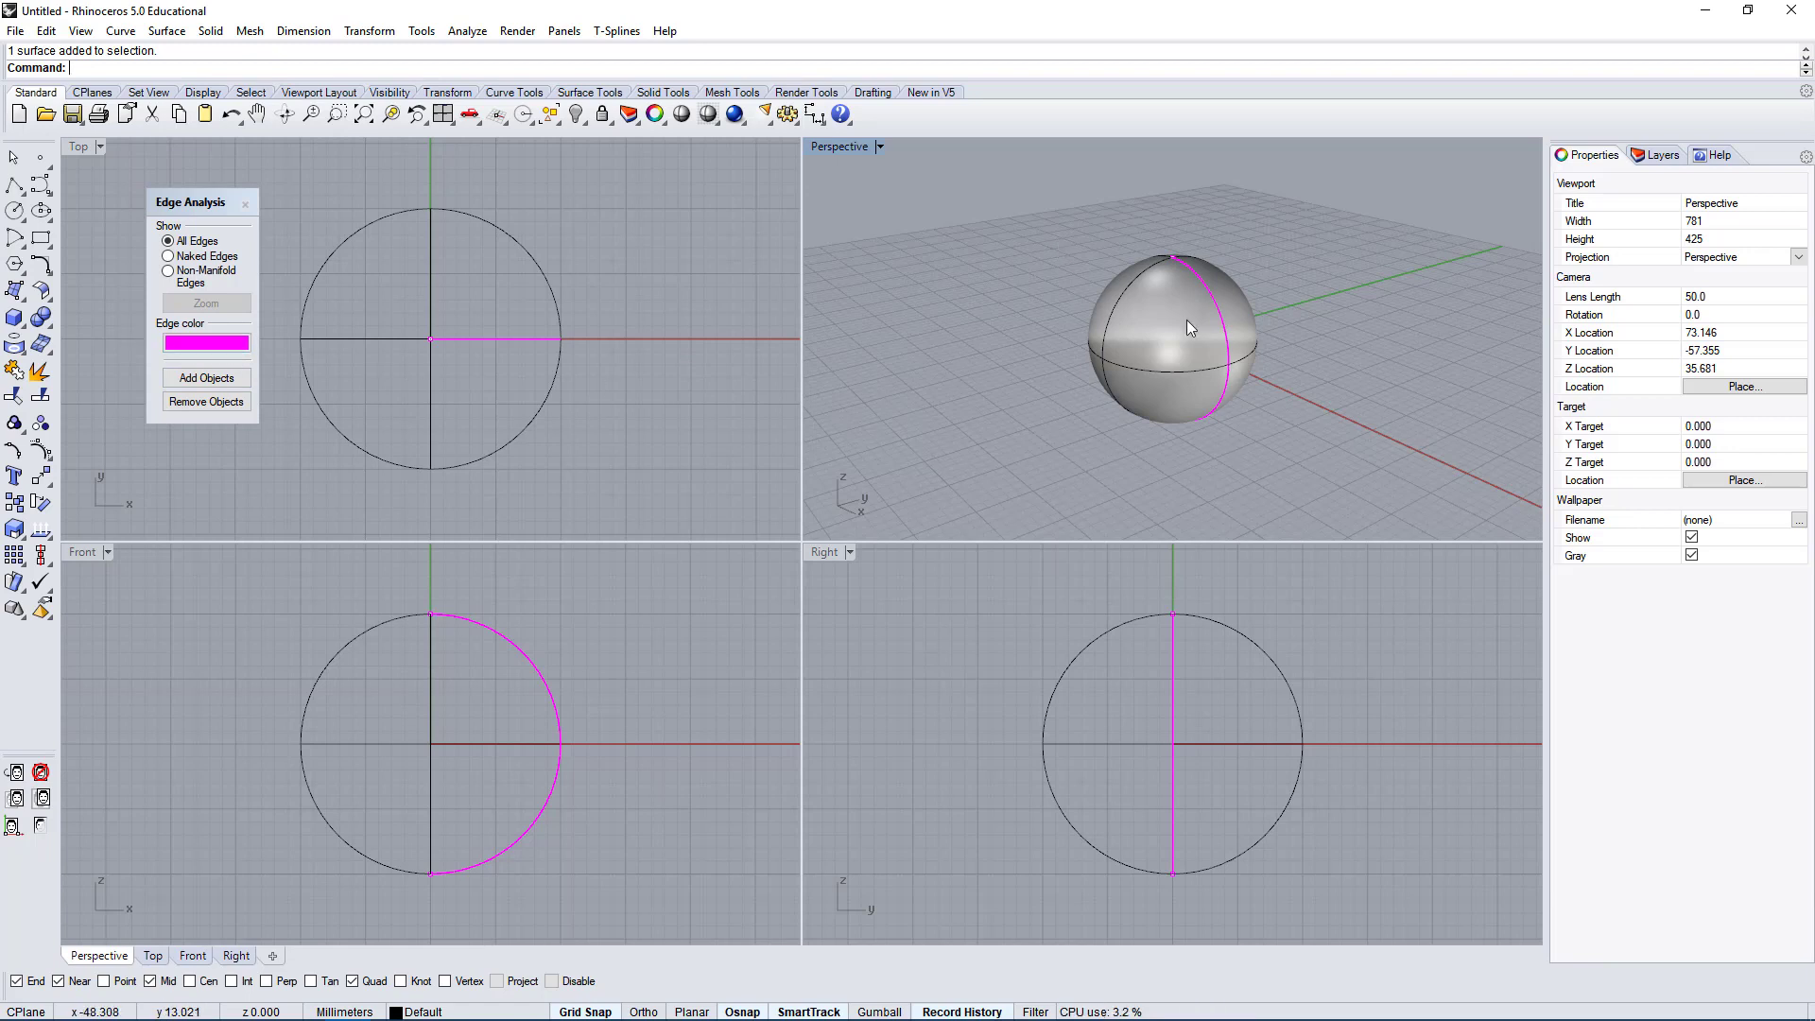
right_click_drag(1188, 320, 1176, 263)
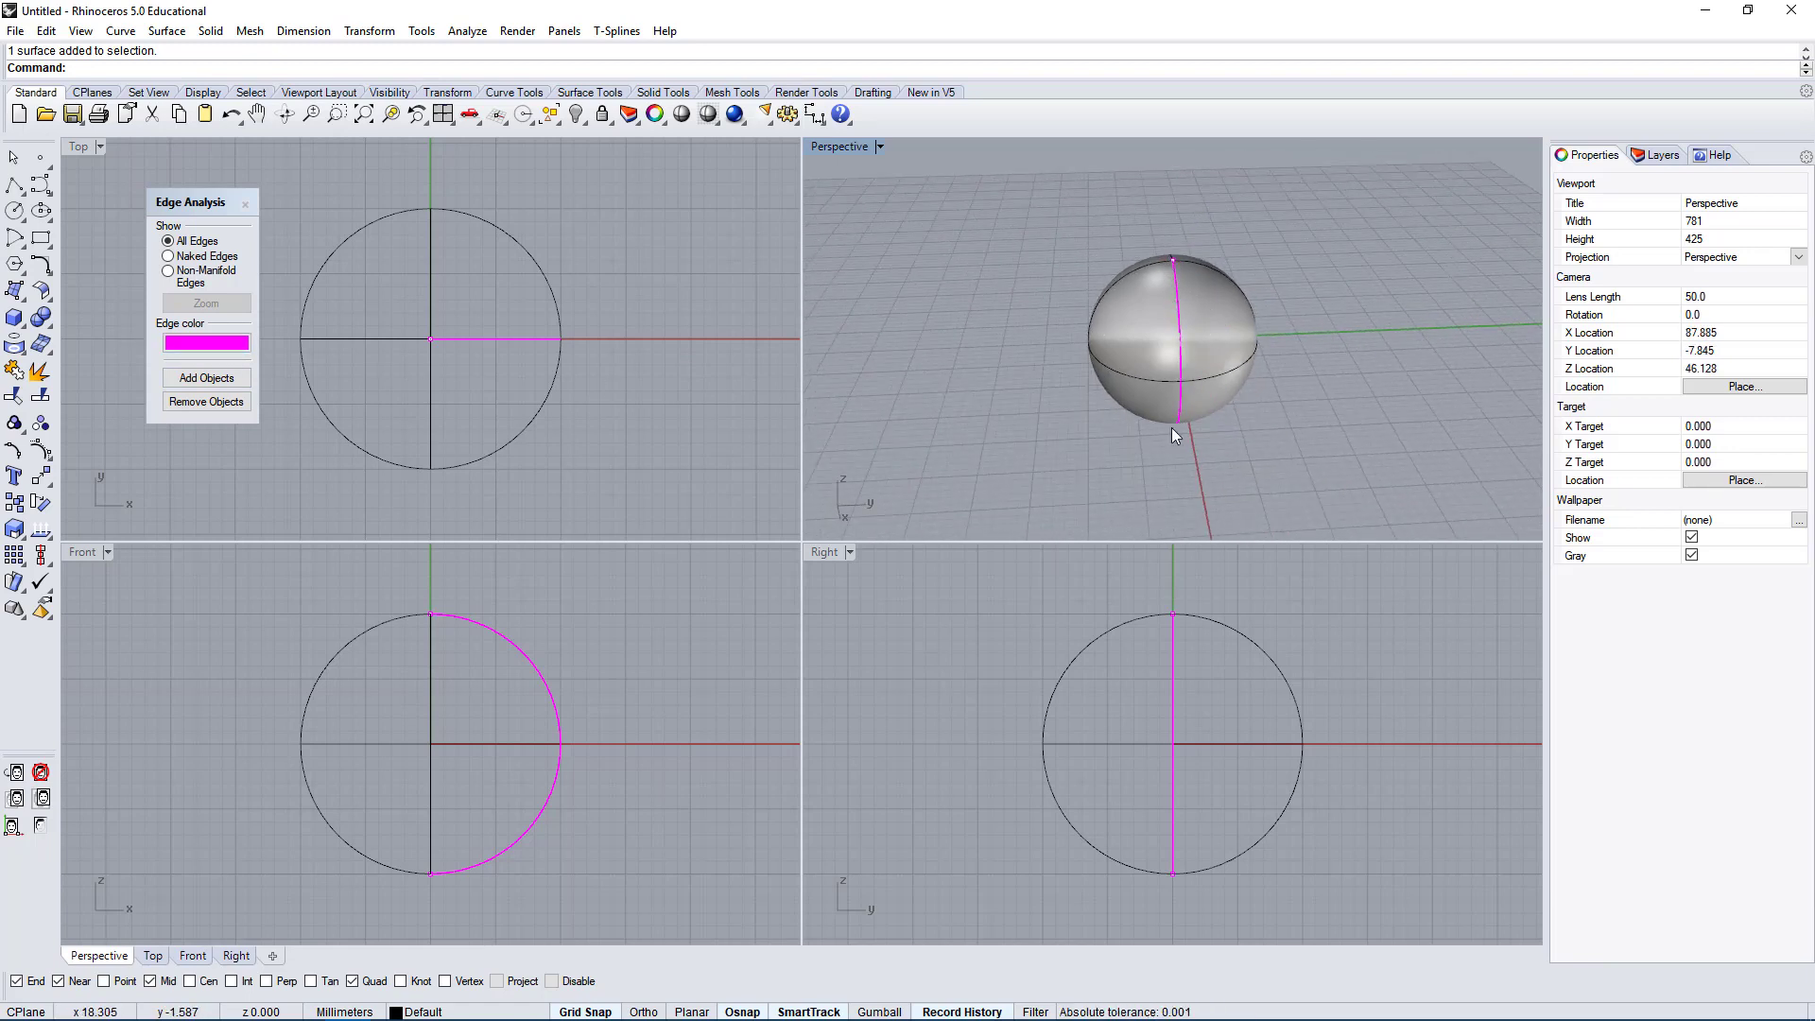
right_click_drag(1171, 428, 1230, 335)
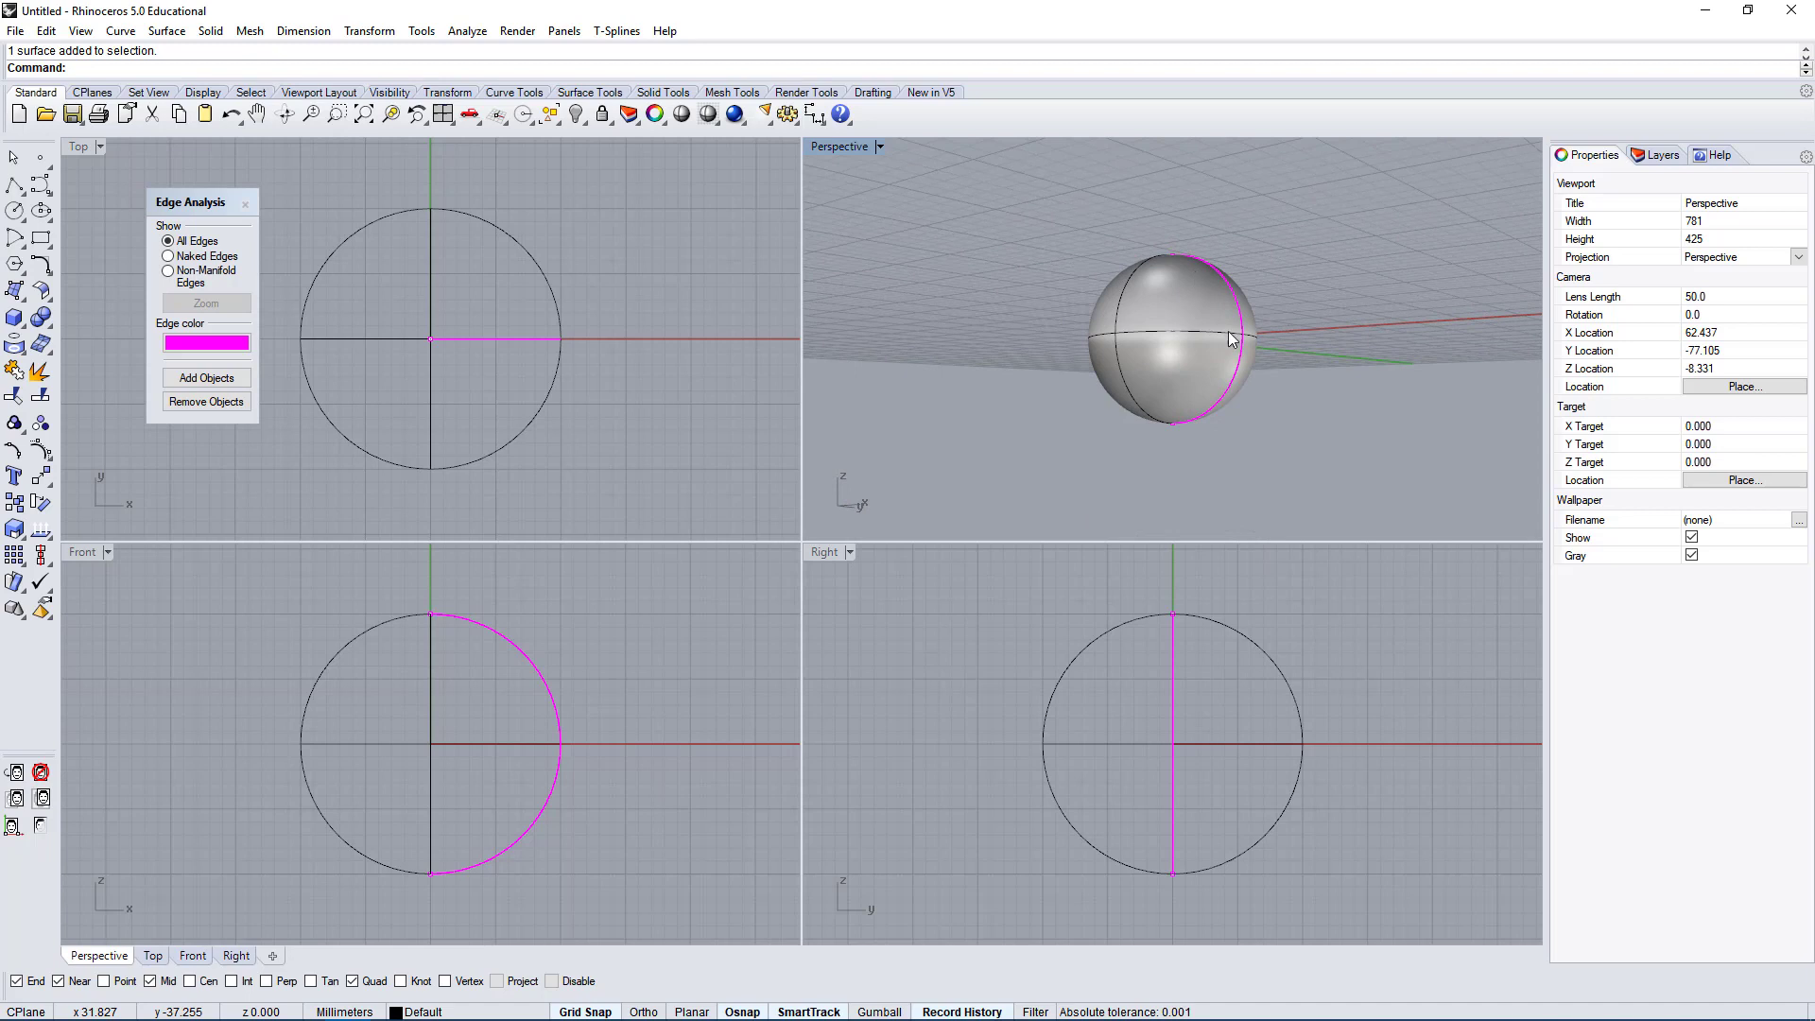
left_click(1124, 303)
left_click(882, 269)
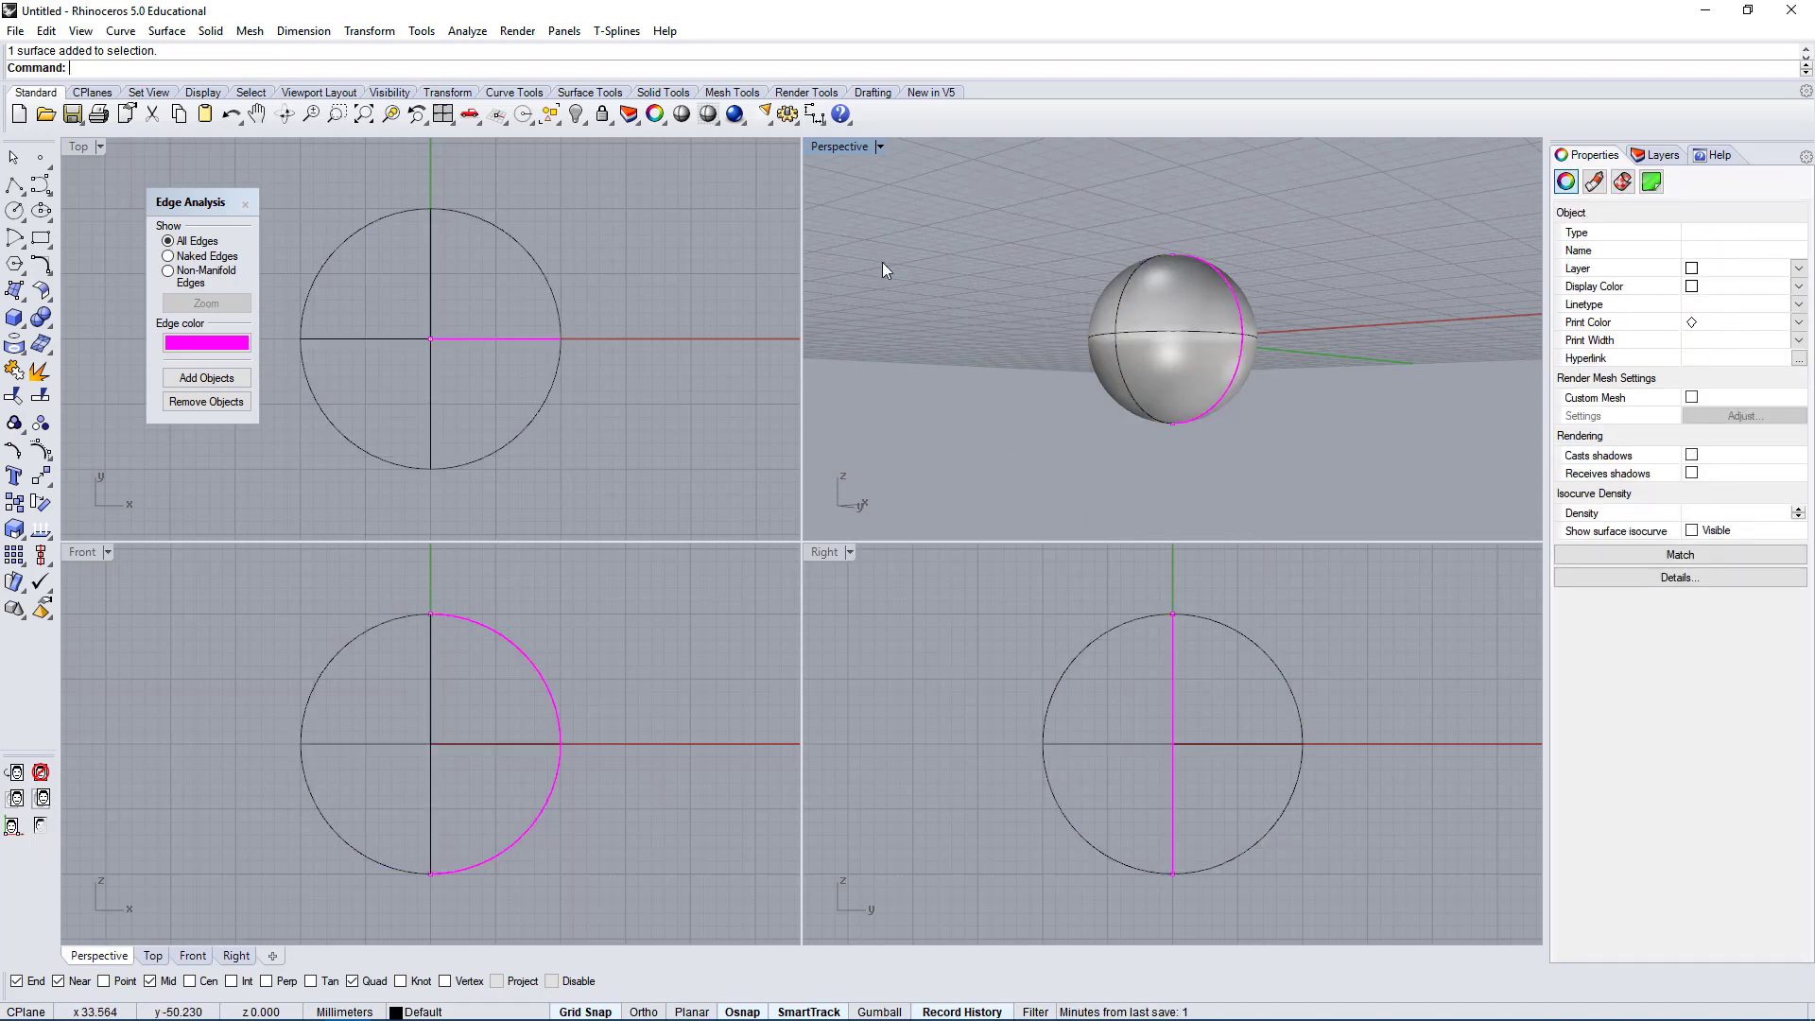
Limit the edge analysis to naked edges and check the sphere for open edges.
left_click(168, 257)
left_click(1160, 333)
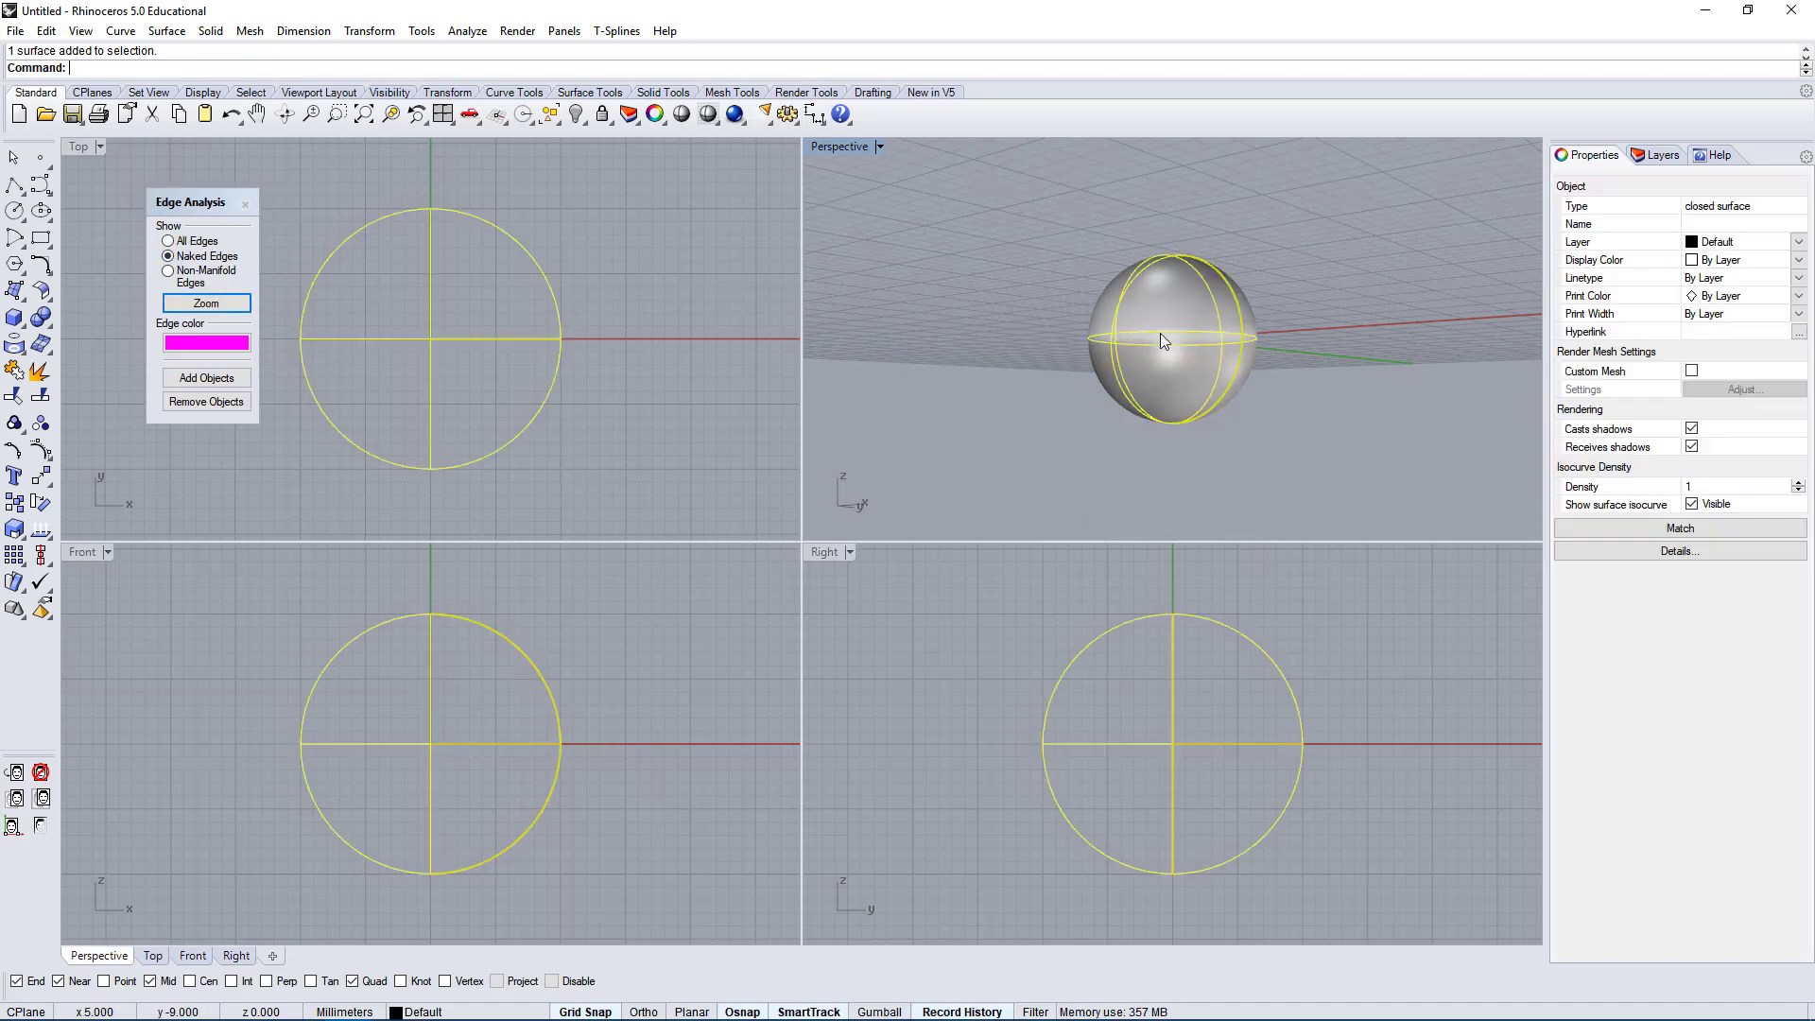
right_click_drag(1313, 254, 1354, 326)
left_click(1354, 326)
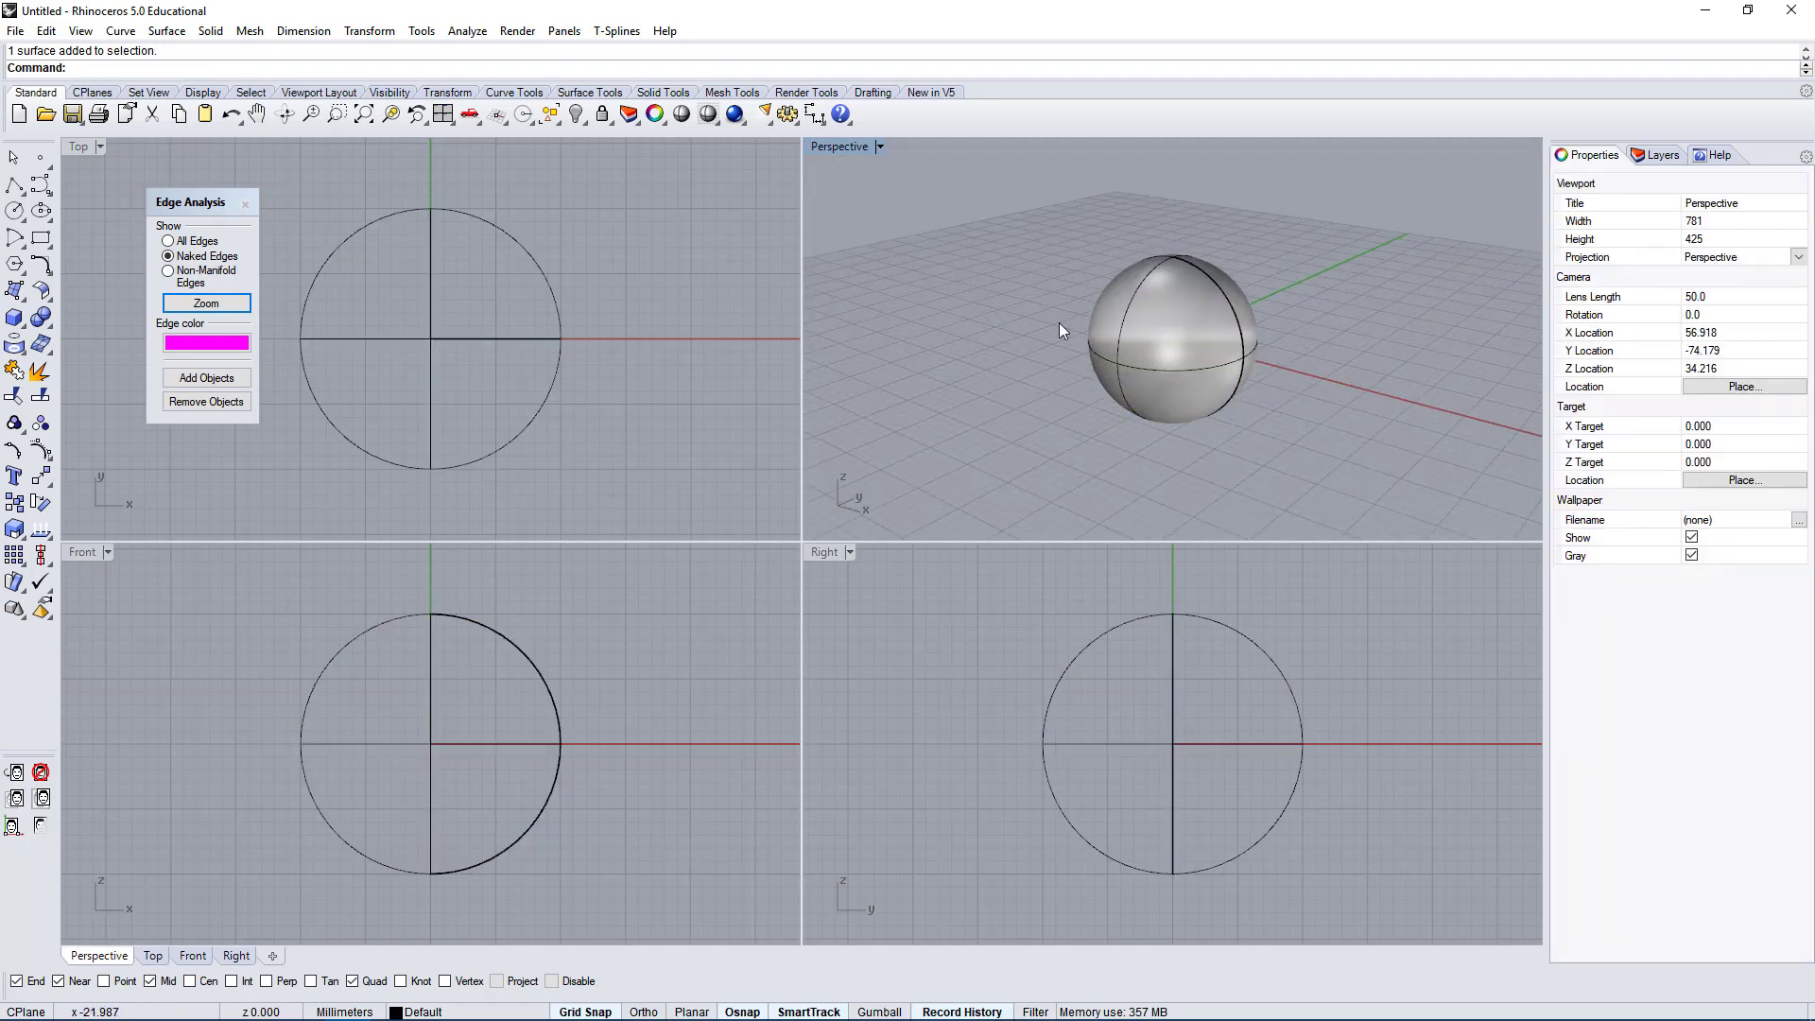
Draw a slanted straight polyline in the Front view that crosses the upper part of the sphere.
left_click_drag(620, 595, 338, 836)
left_click(588, 681)
left_click(14, 185)
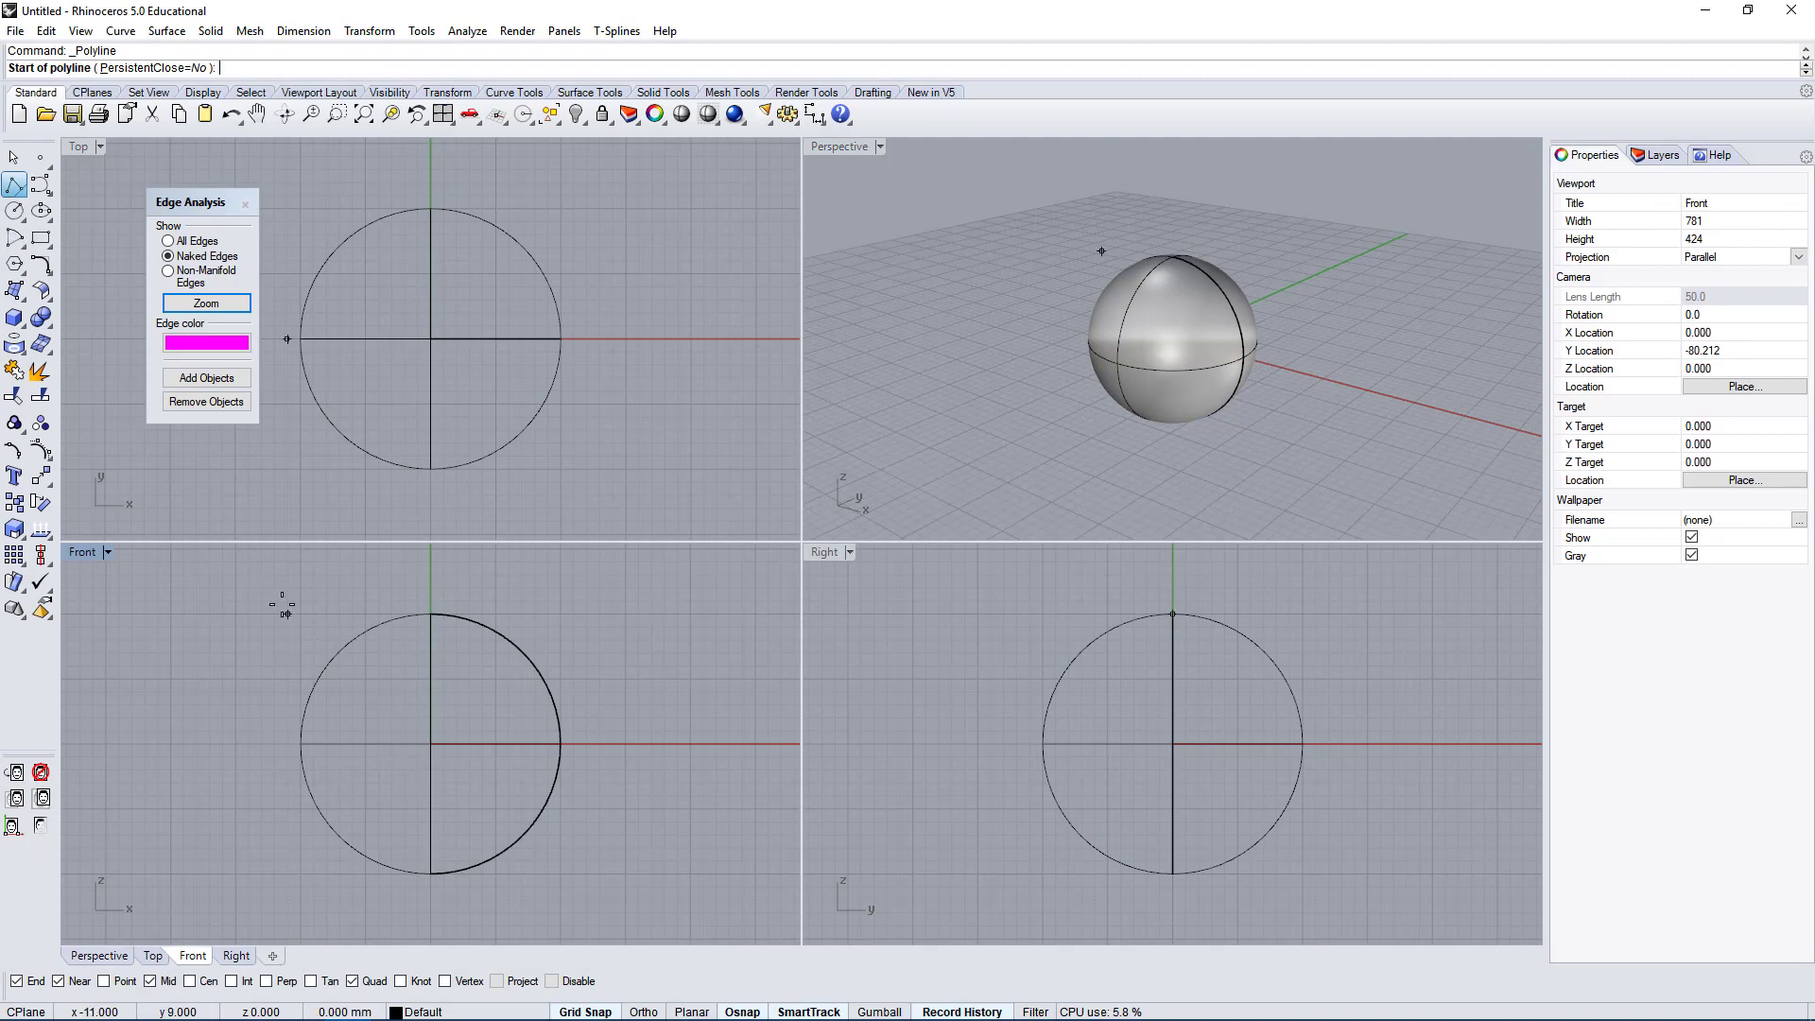
left_click(287, 601)
left_click(663, 678)
key("Return")
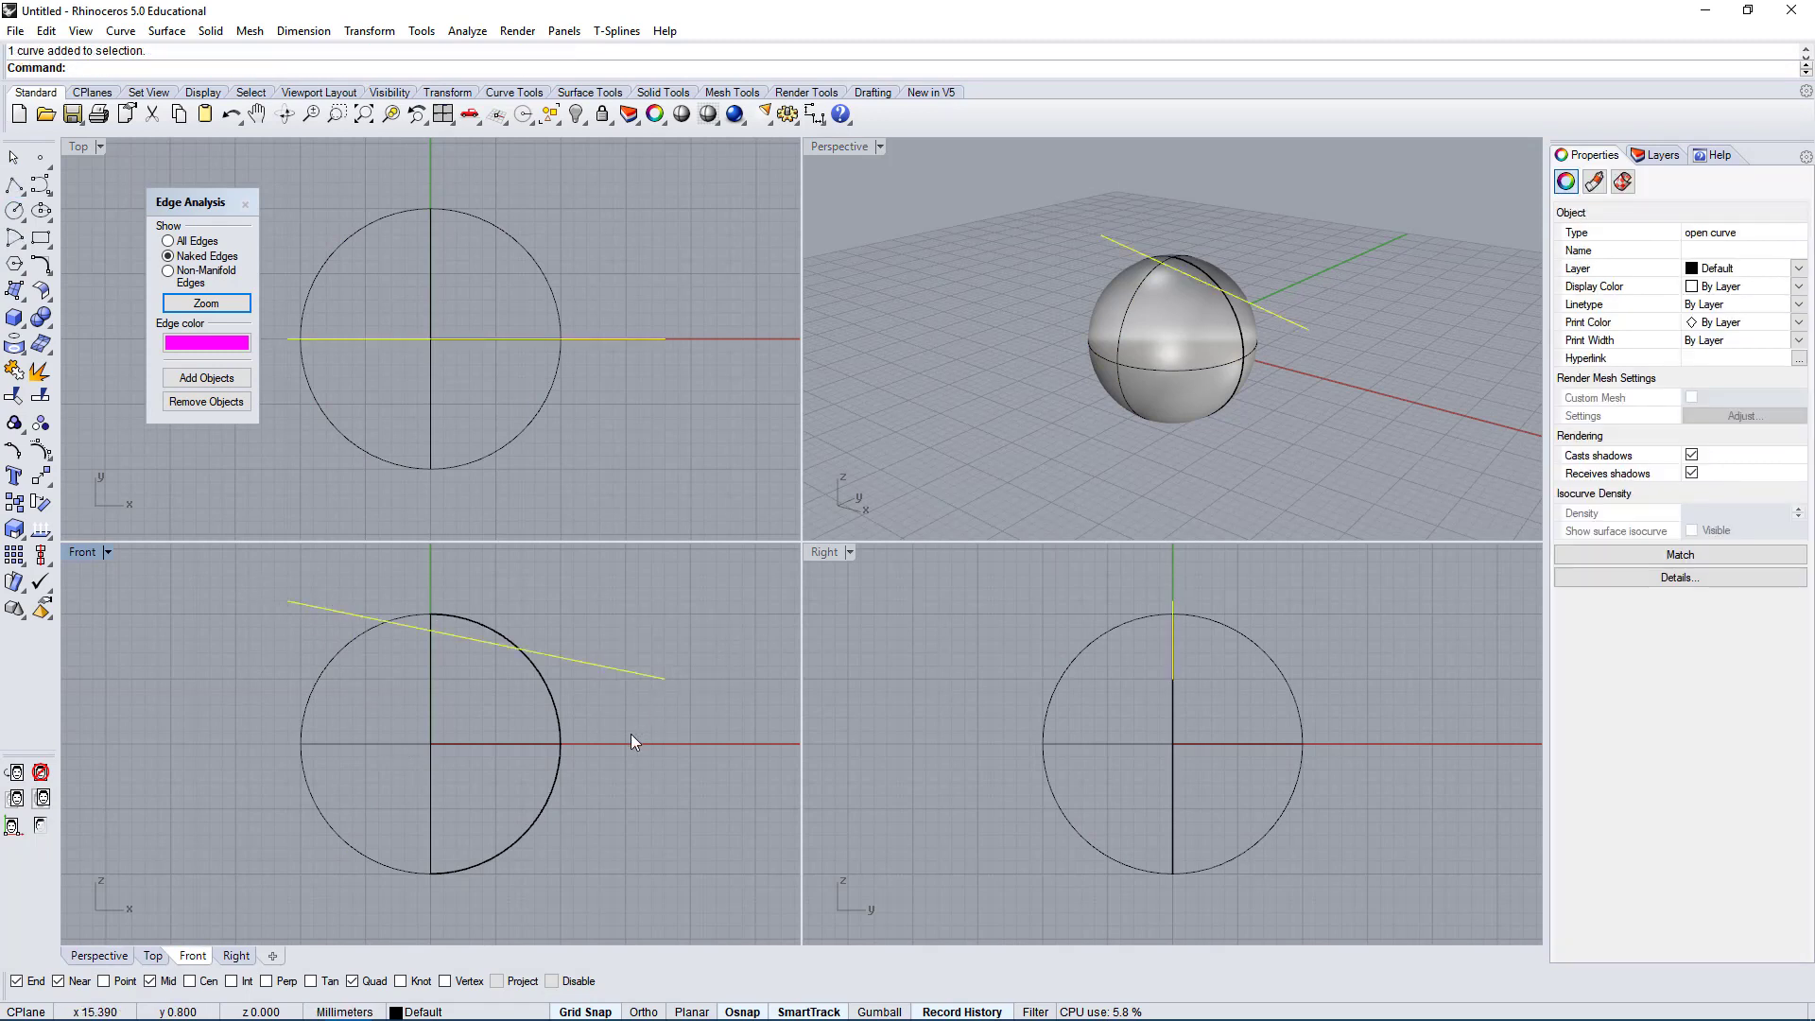
Trim off the sphere's upper cap with the slanted line and check the opening's naked edge.
left_click(14, 395)
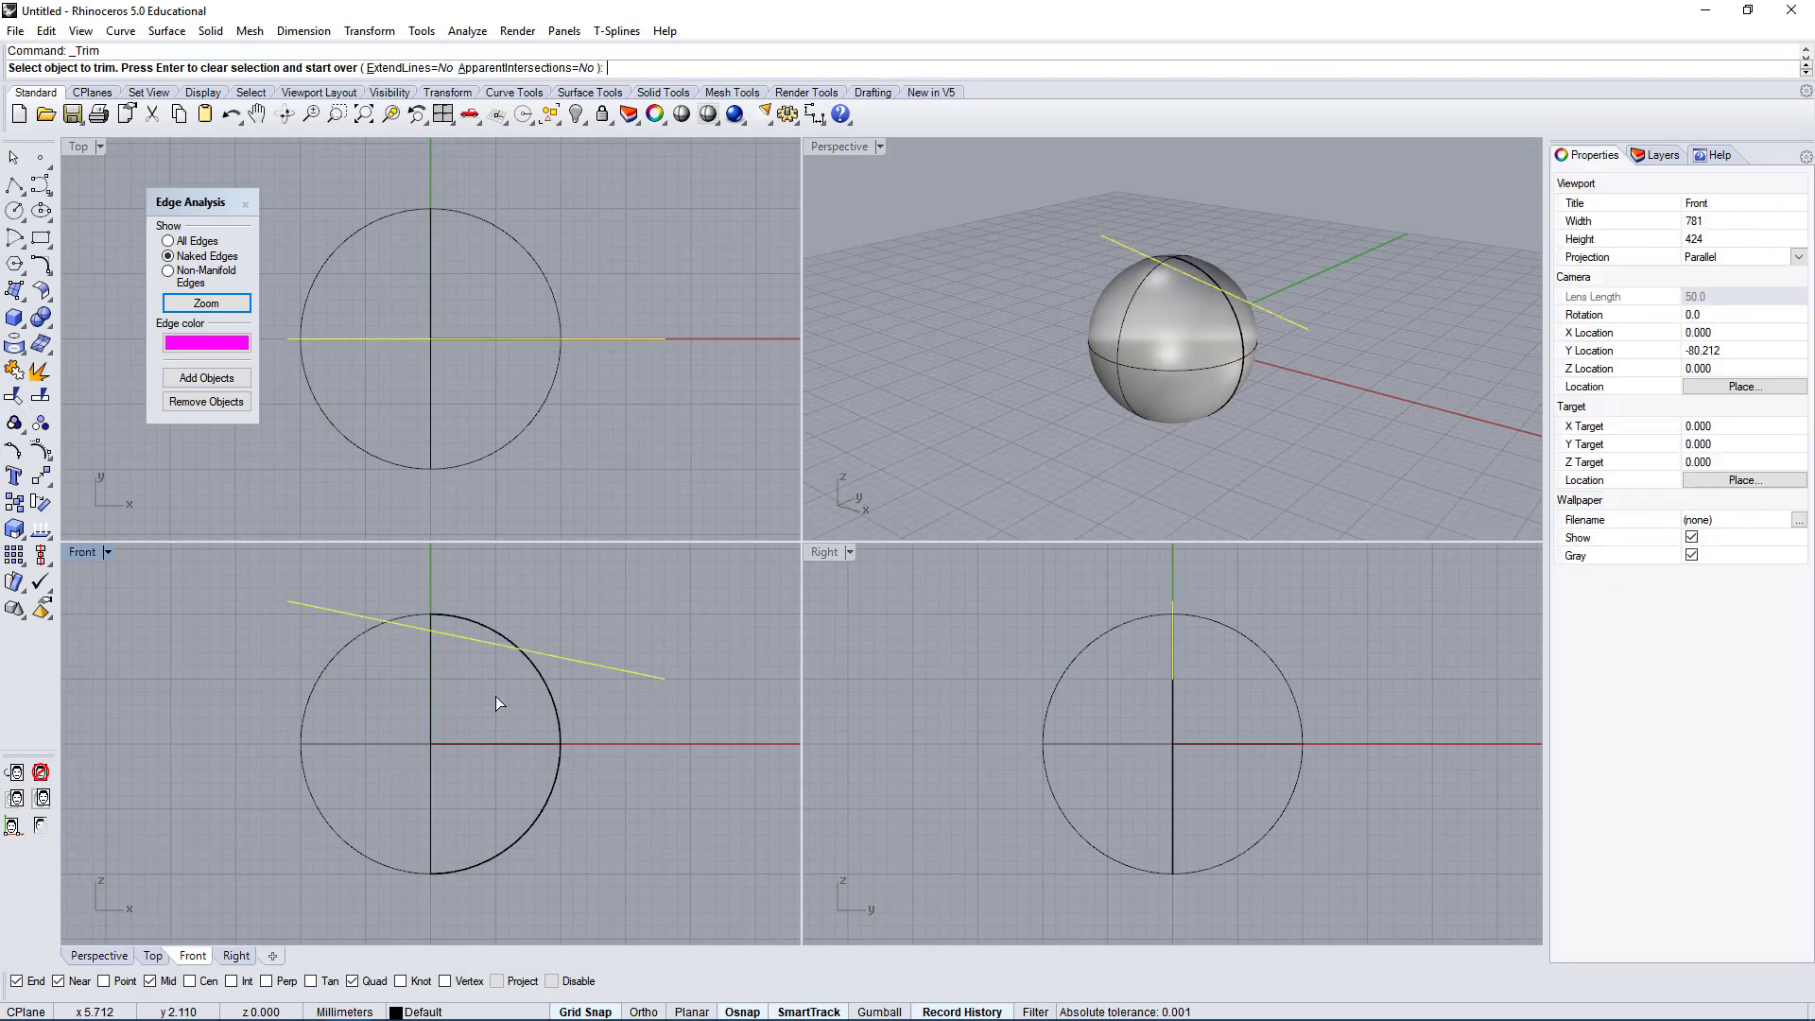
left_click(1252, 298)
scroll(1252, 298, "up", 3)
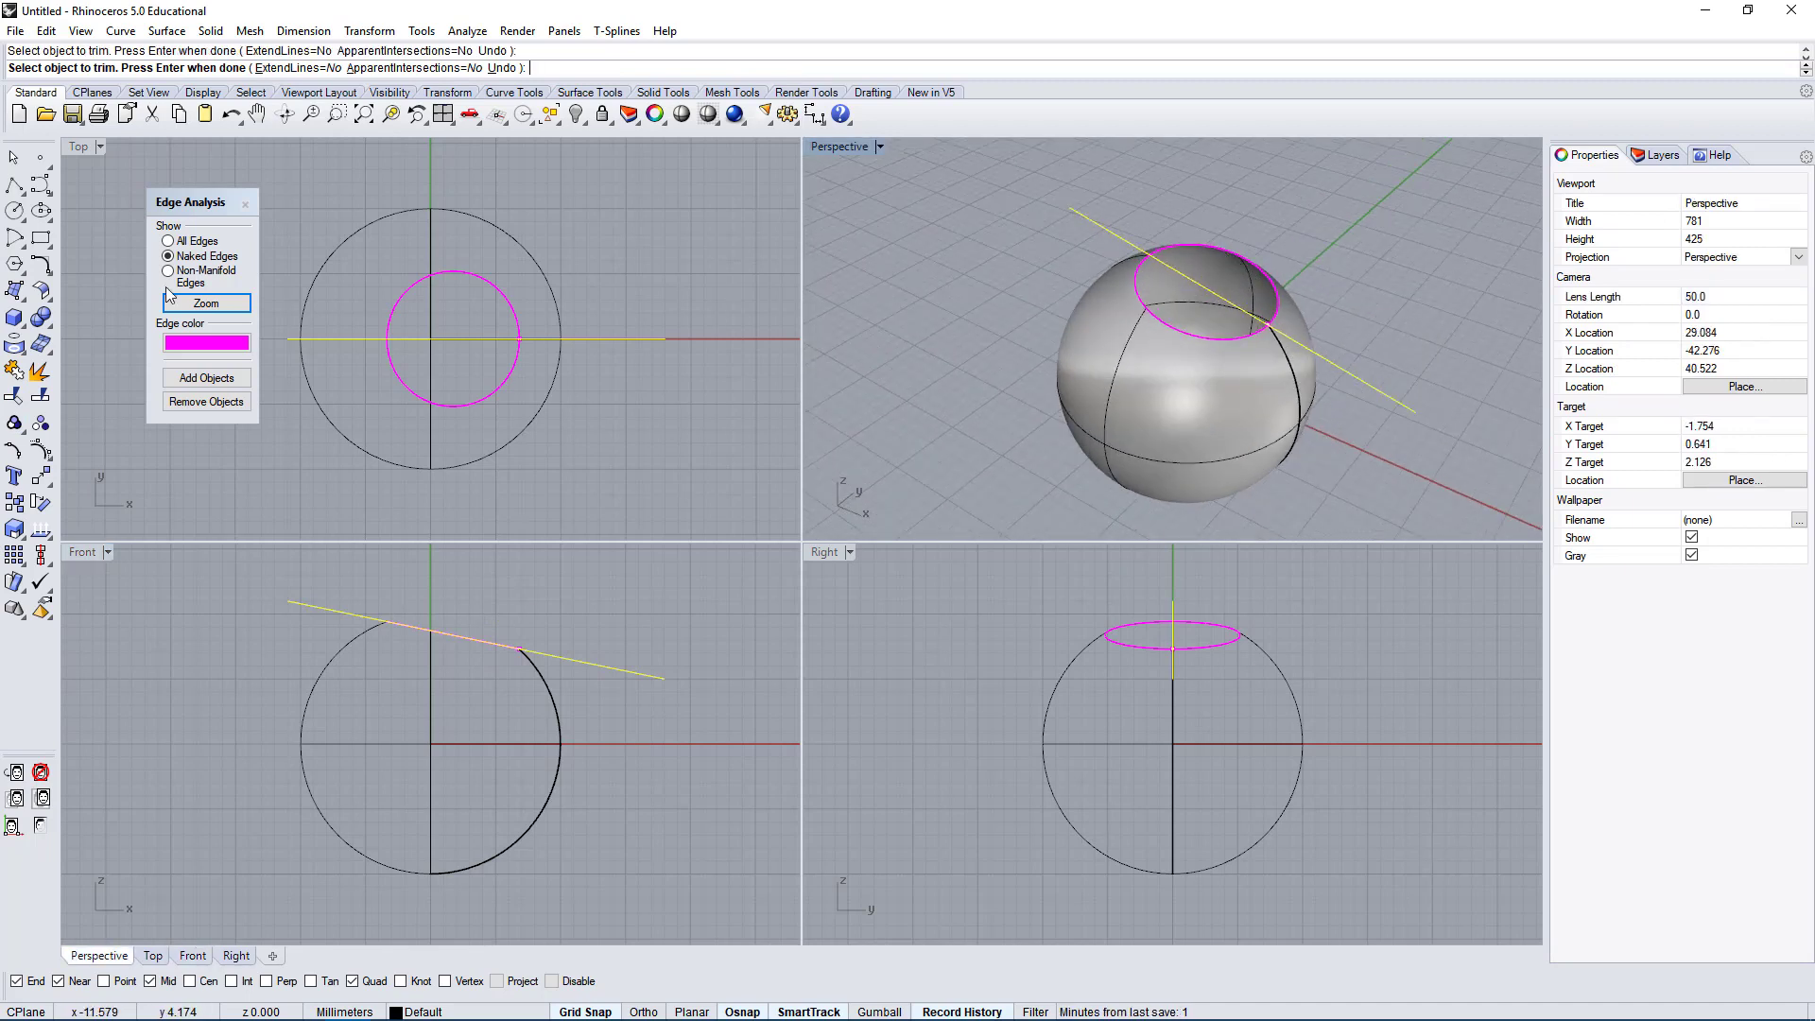
Set the edge analysis to all edges and examine the trimmed sphere's opening and its remaining seam.
left_click(178, 241)
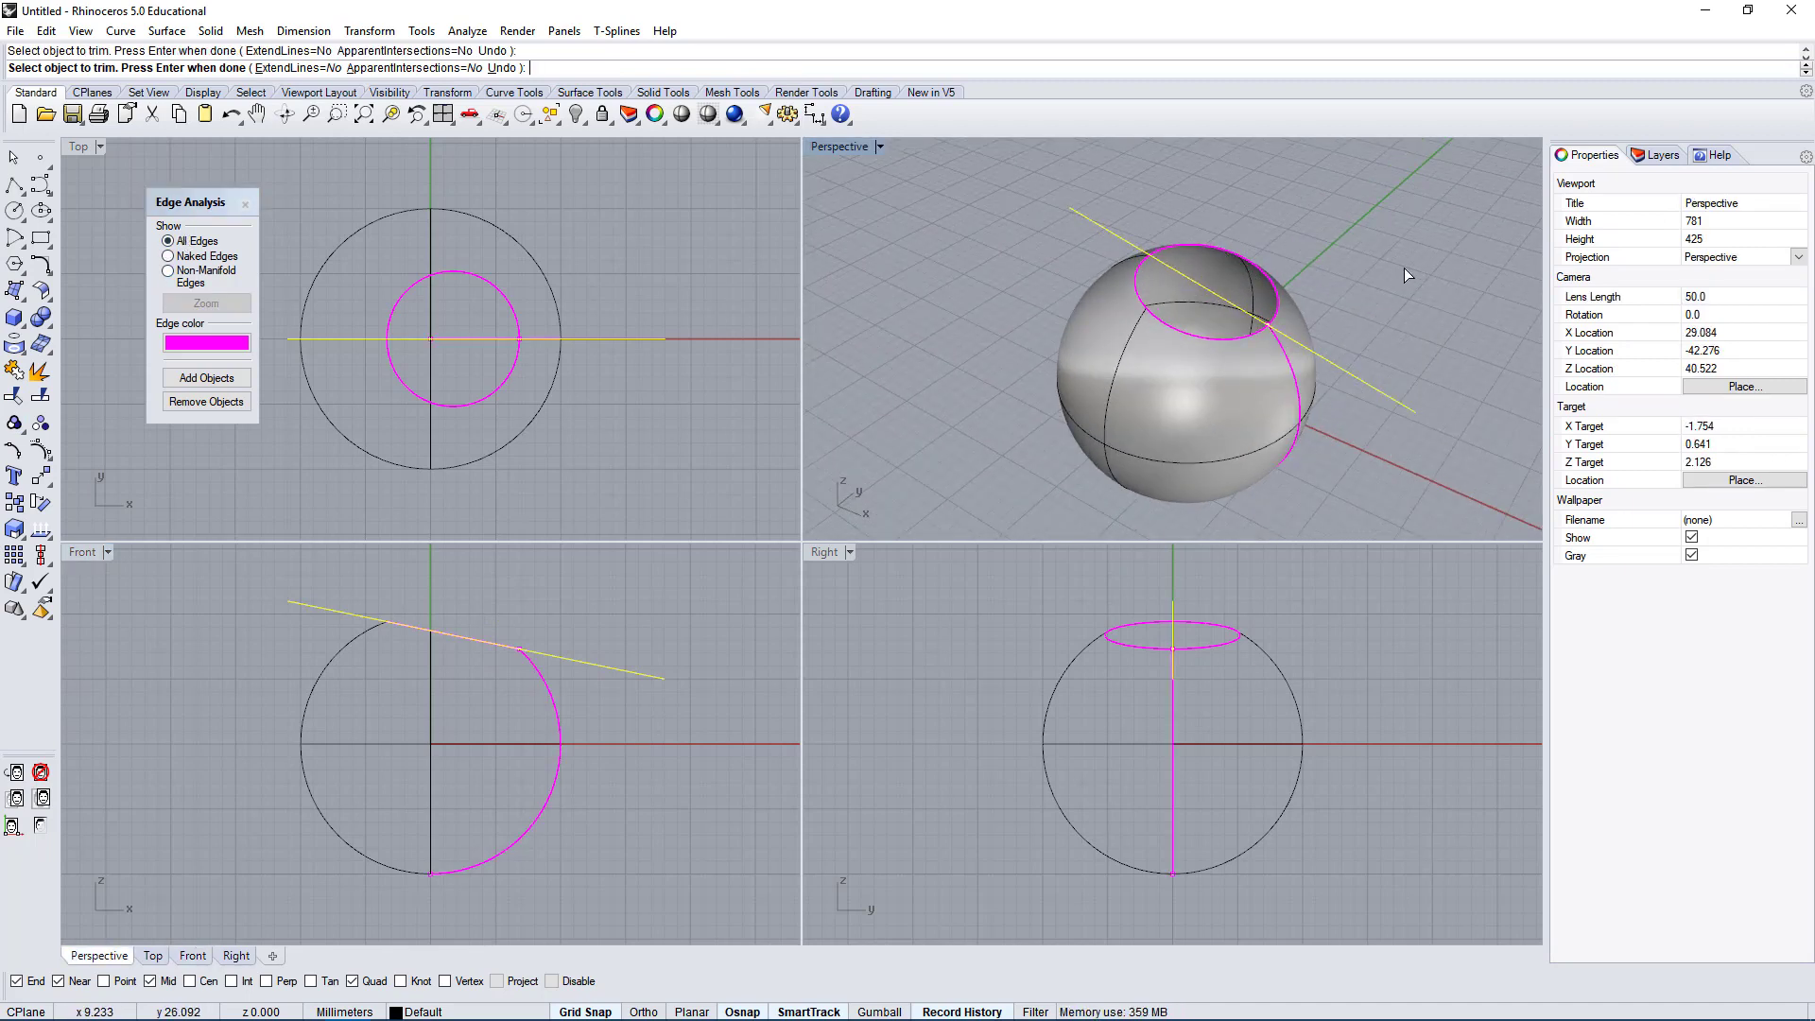
right_click_drag(1361, 450, 1223, 251)
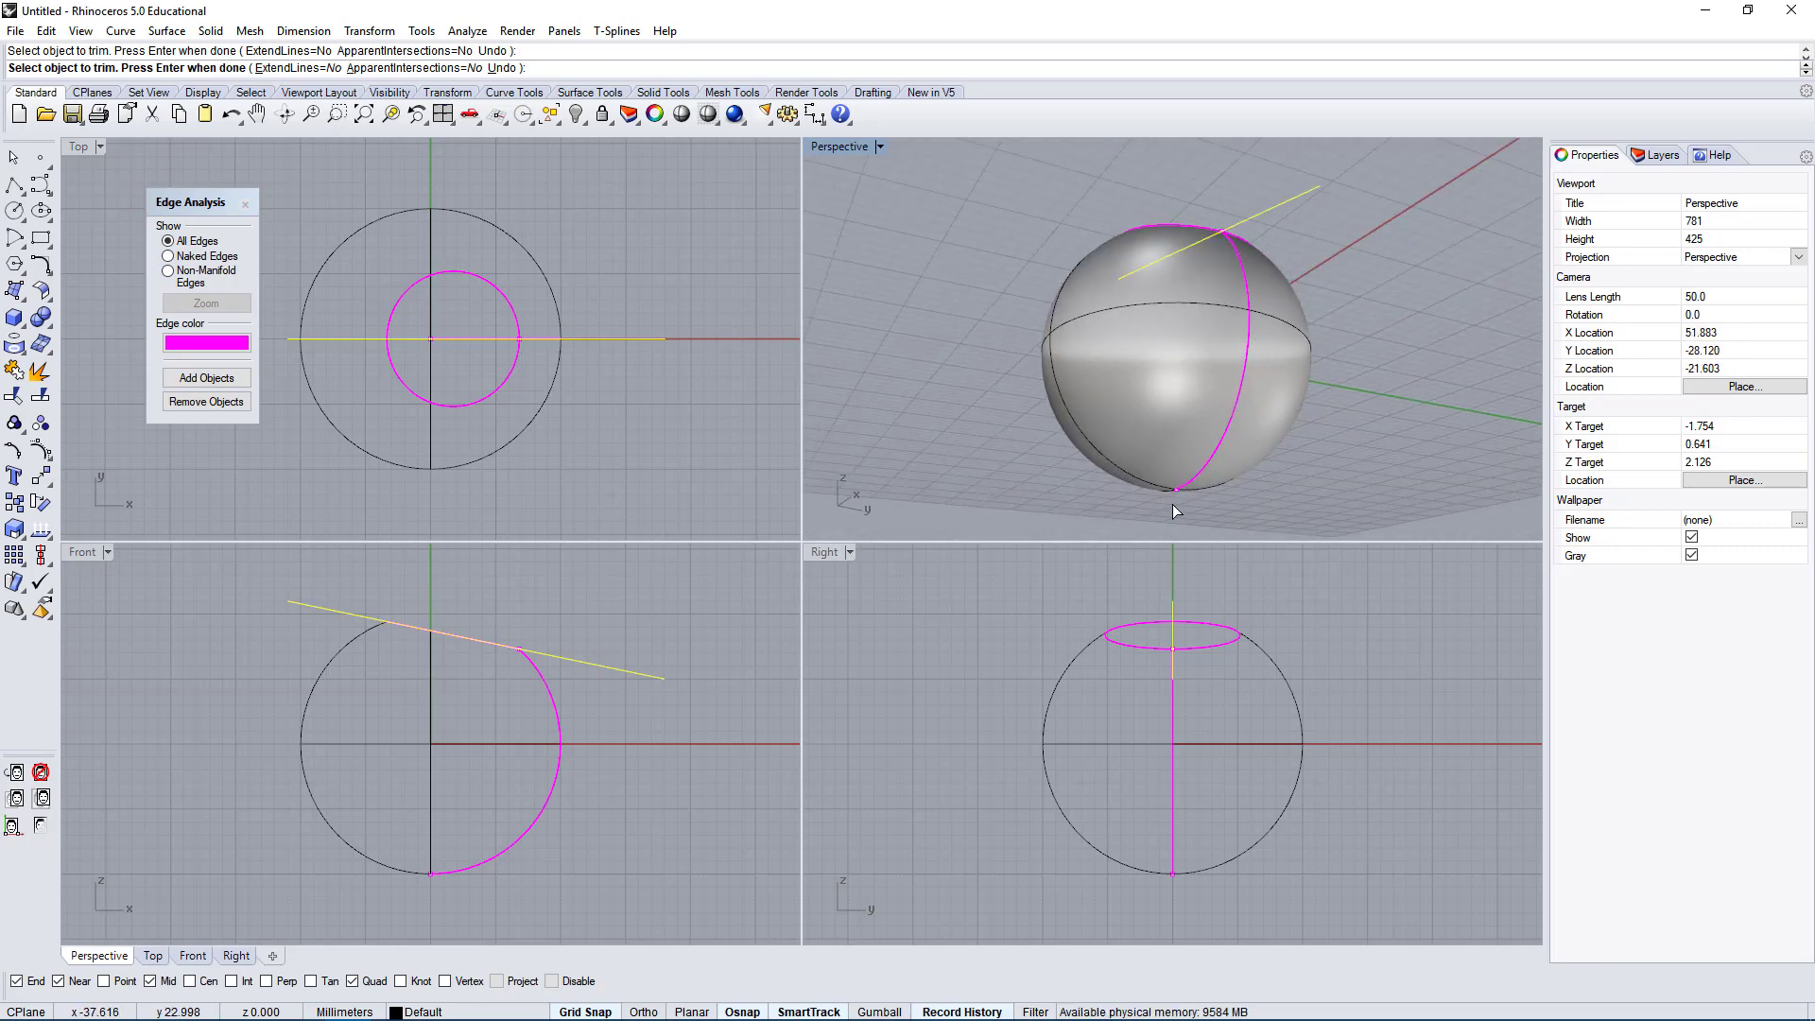
right_click_drag(1172, 506, 1404, 338)
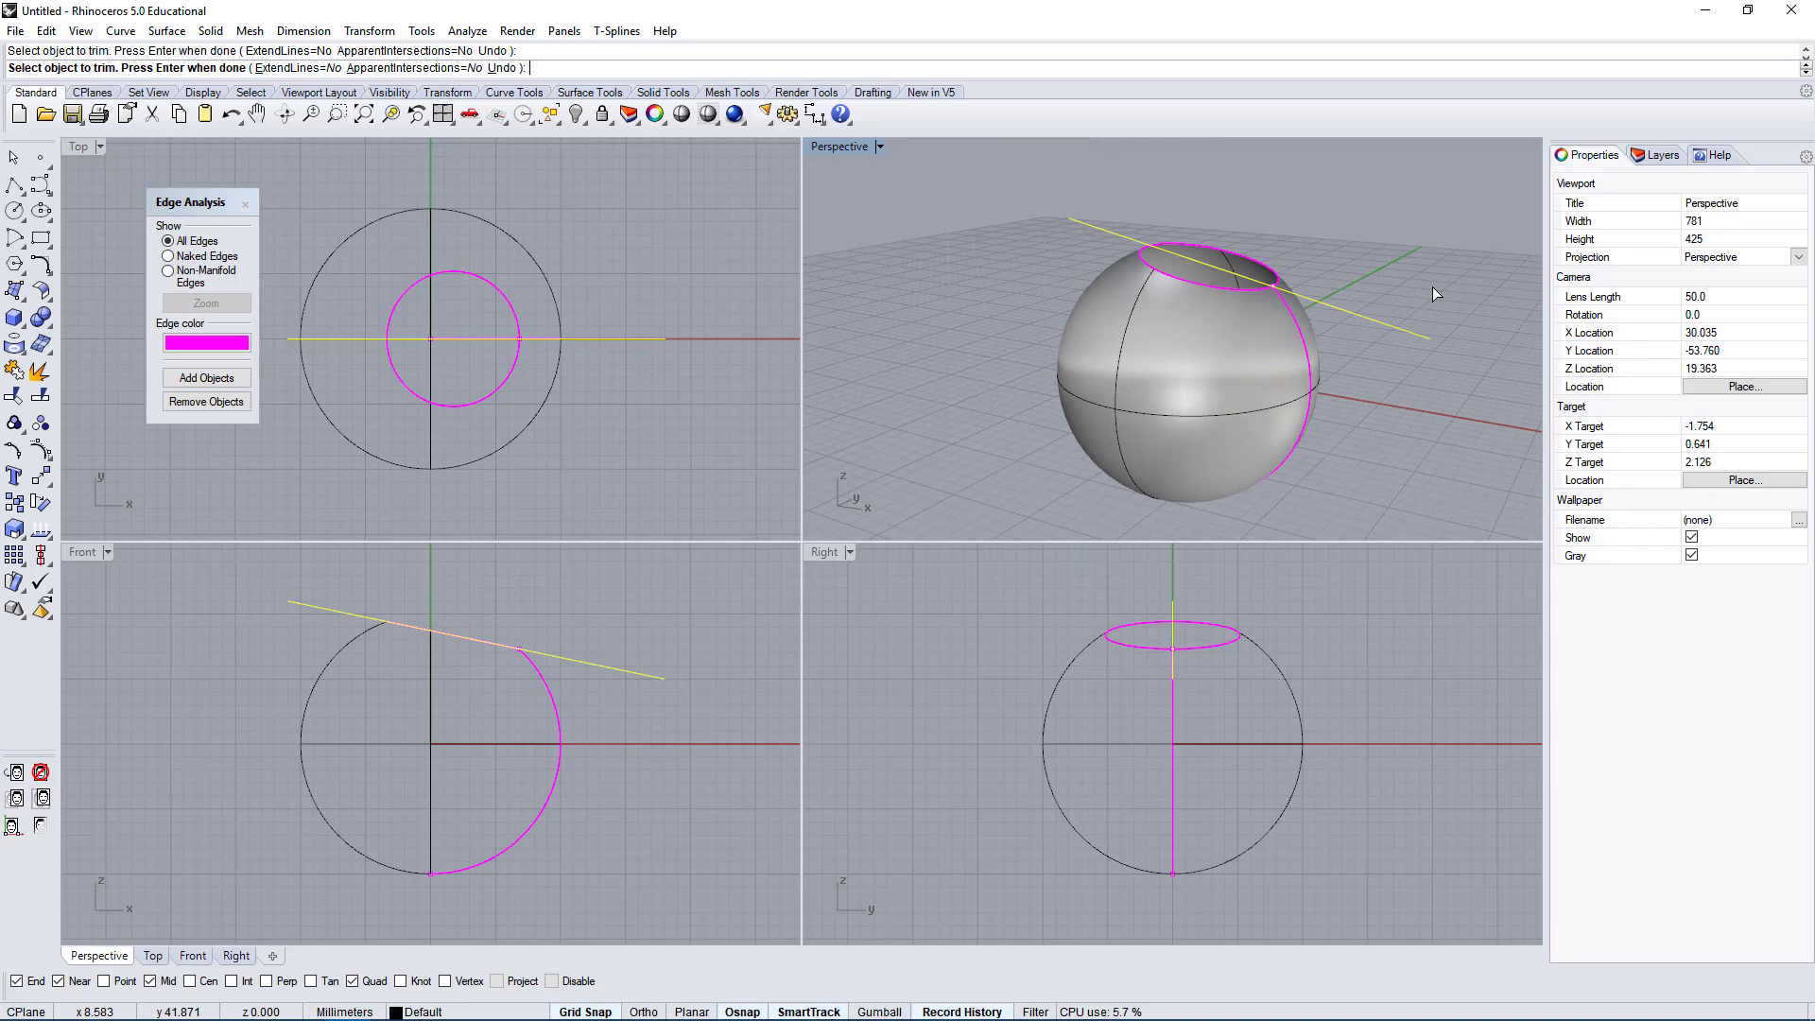
key("Return")
right_click_drag(1181, 457, 1227, 377)
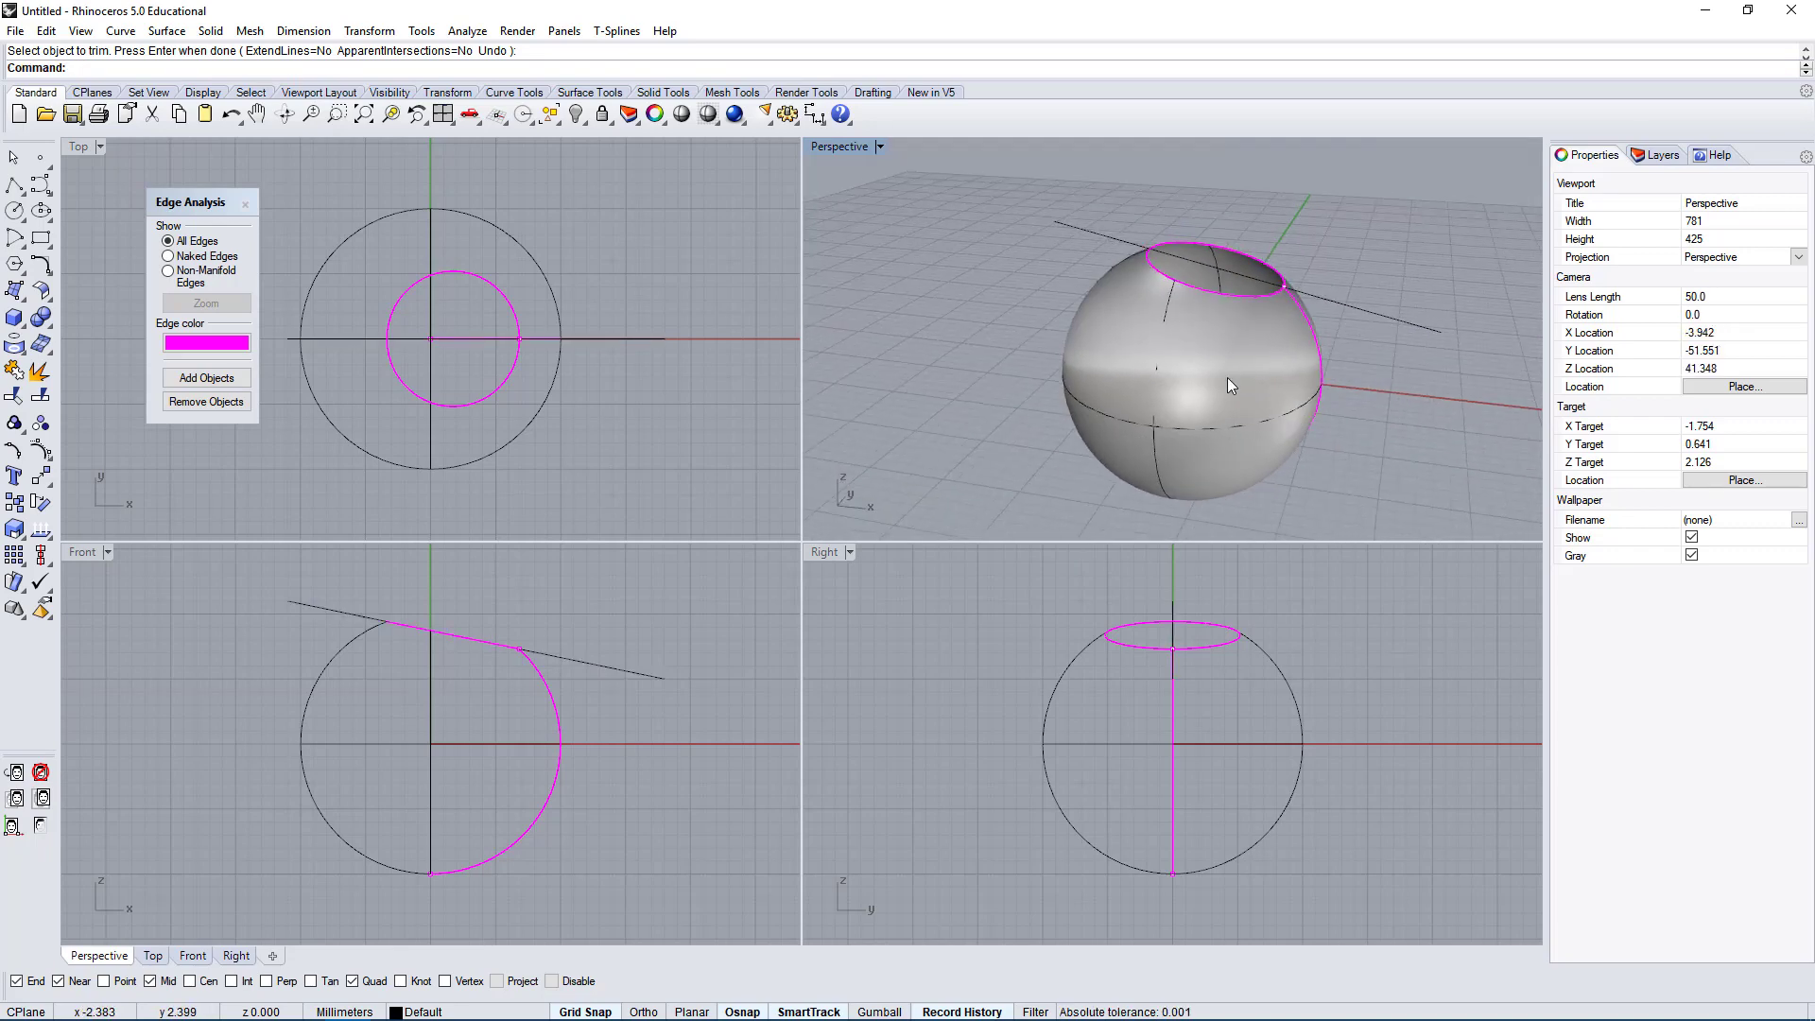
mouse_move(1385, 431)
right_mouse_down()
mouse_move(1207, 432)
mouse_move(1369, 400)
right_mouse_up()
scroll(1302, 326, "down", 4)
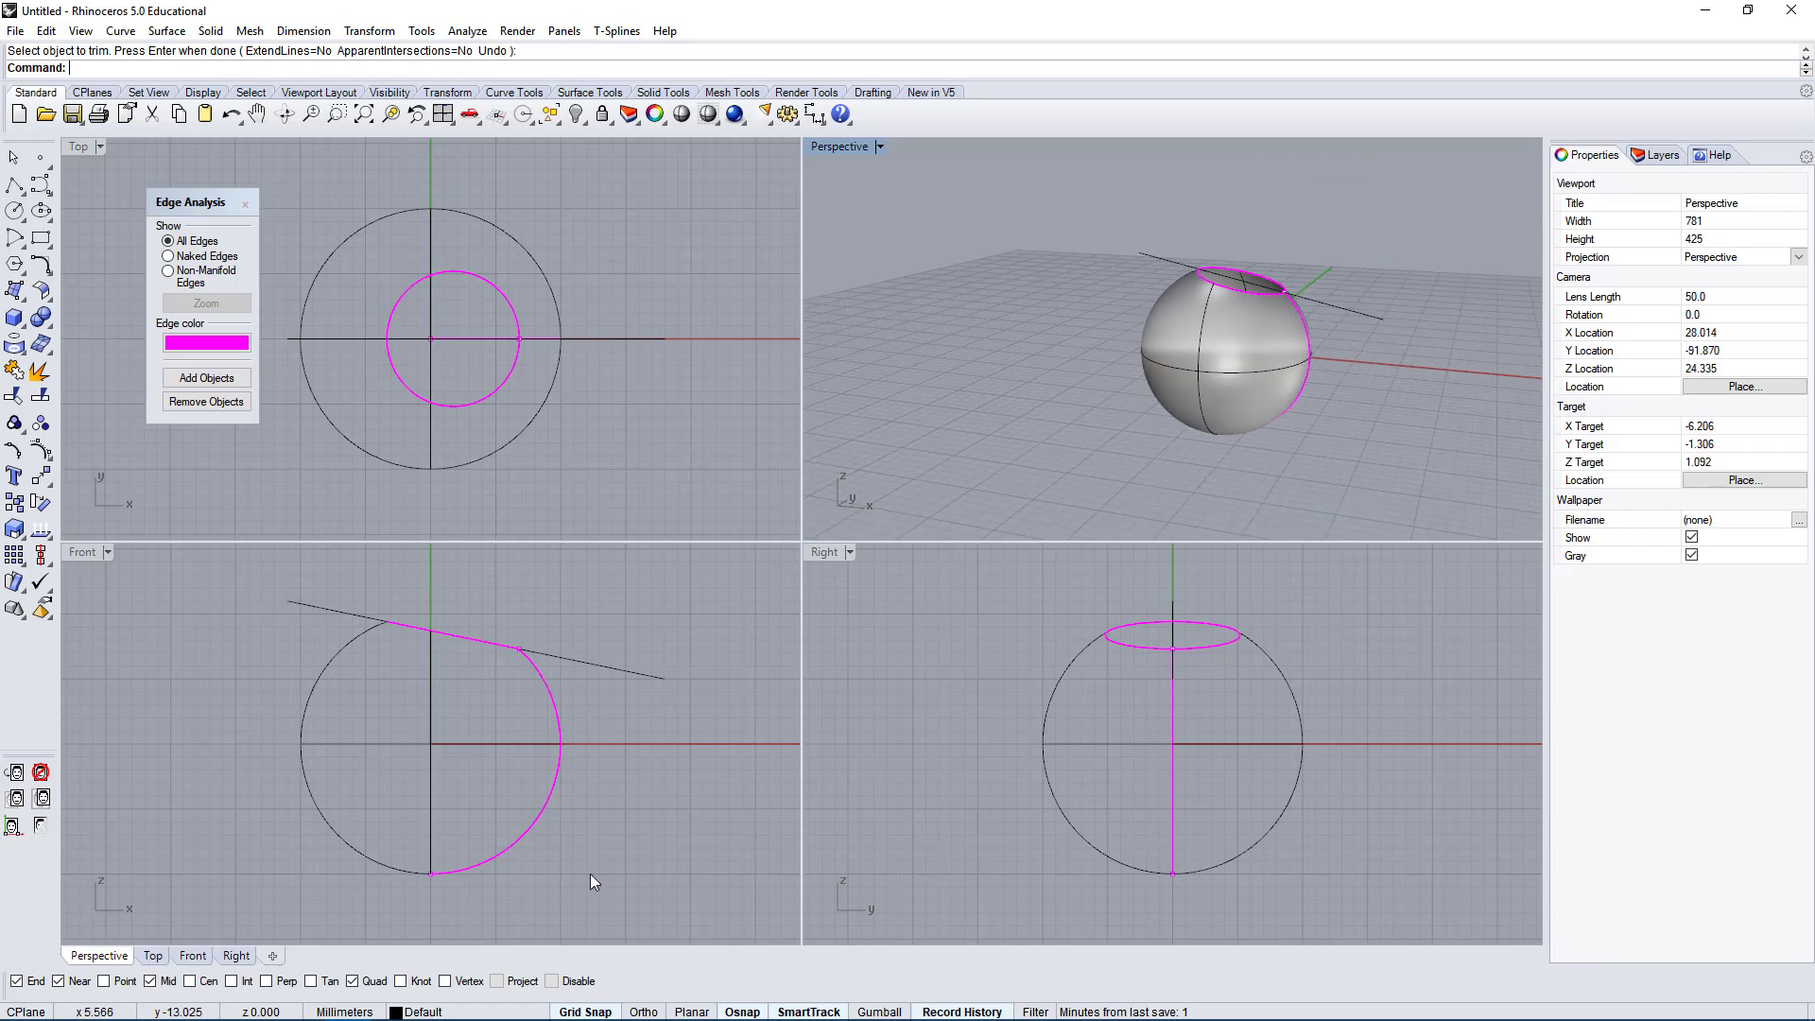
left_click(689, 756)
right_click_drag(1319, 353, 1327, 360)
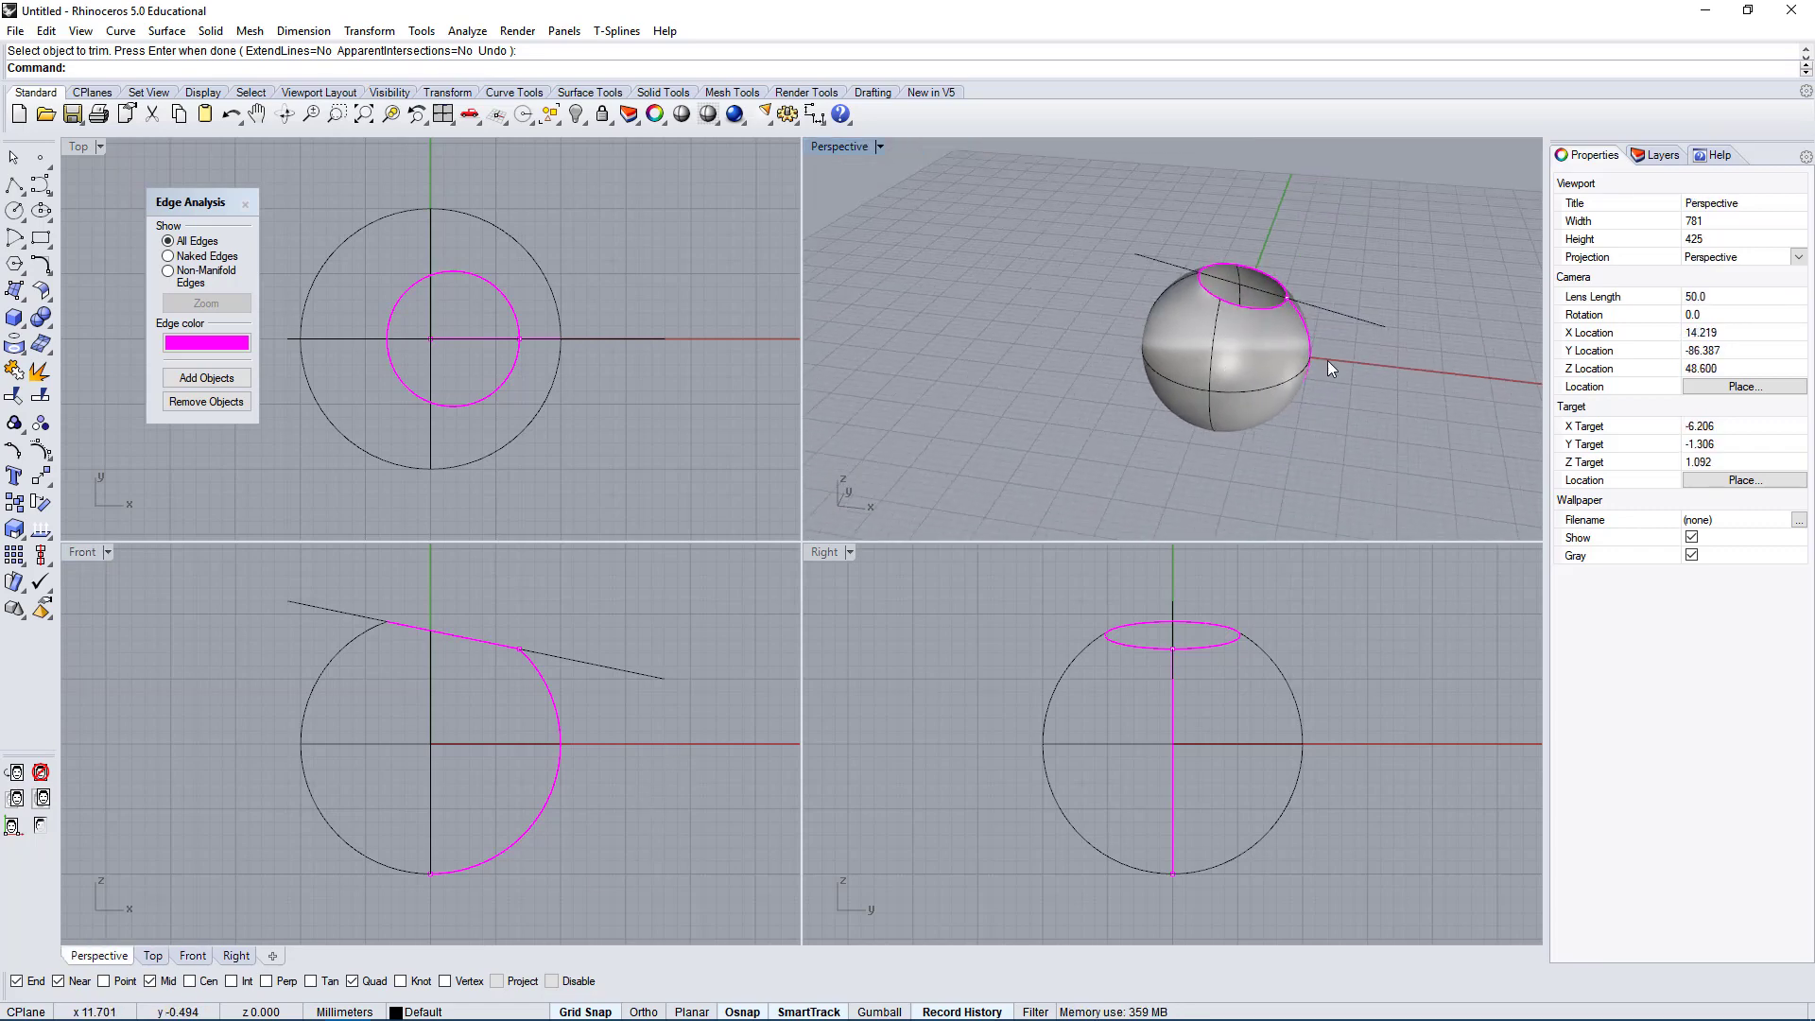
Undo the trim of the sphere.
key("ctrl+z")
left_click(1344, 433)
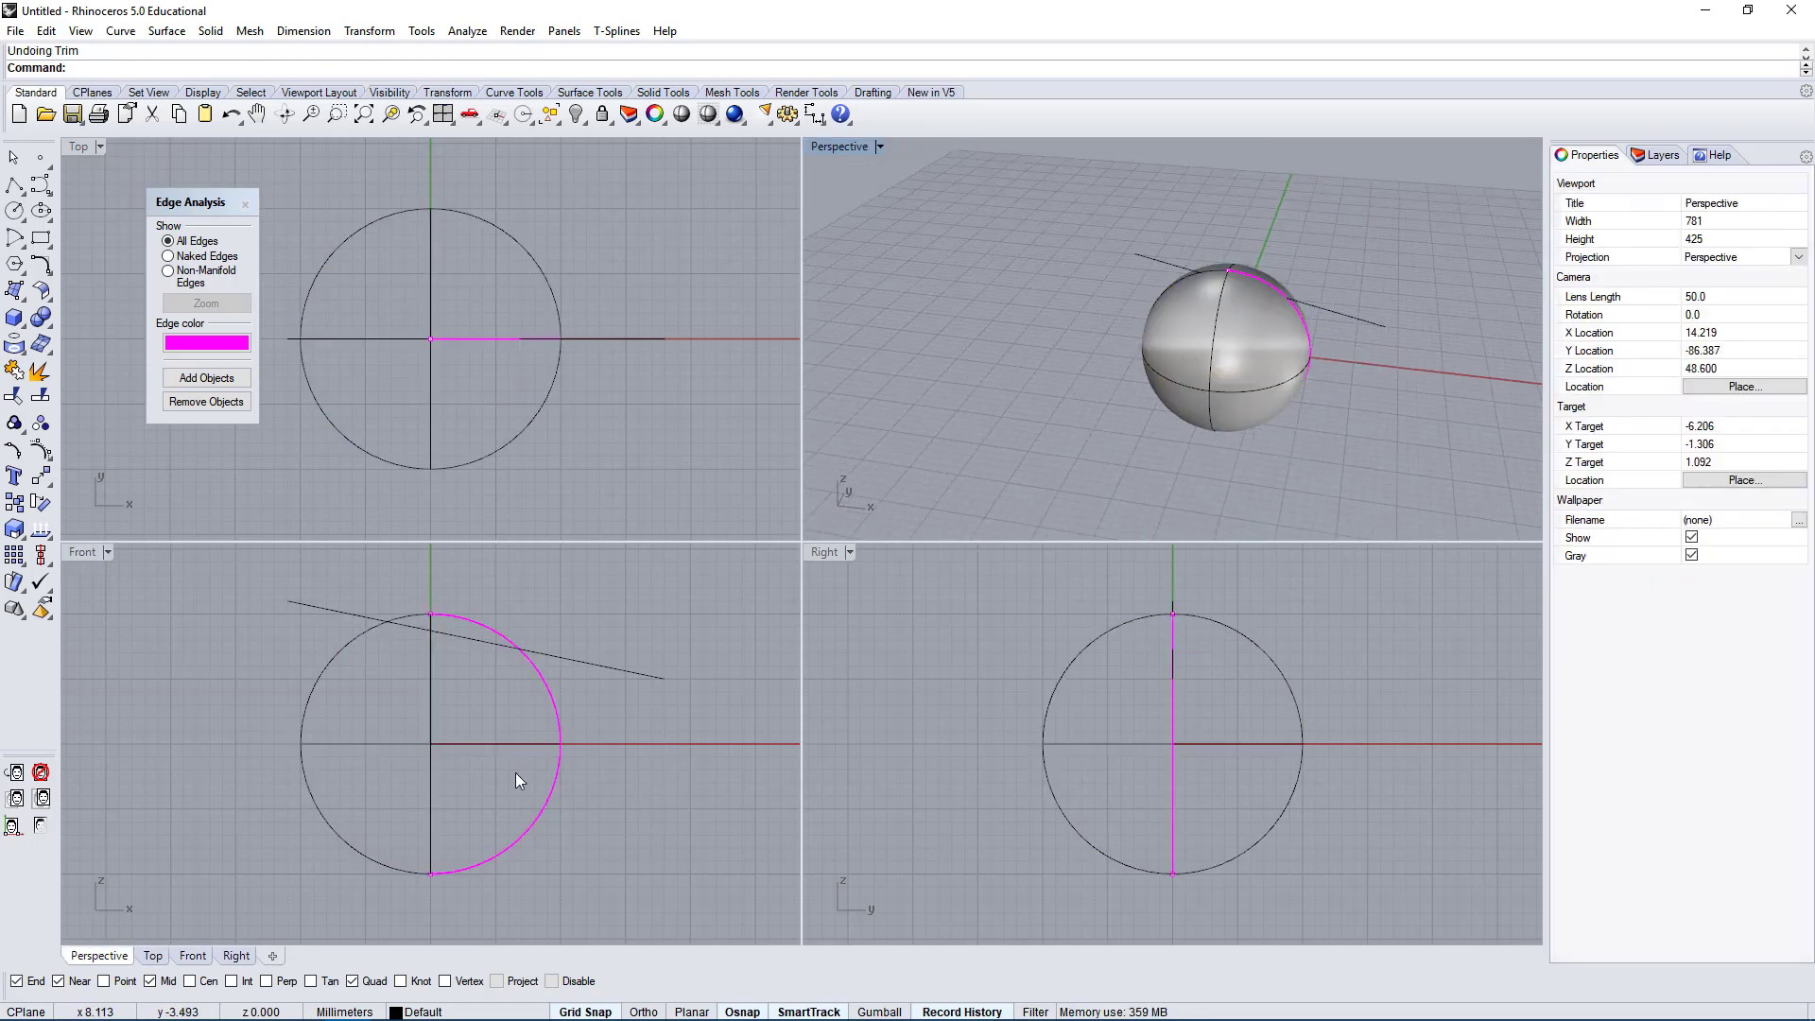
Flatten the sphere vertically about its center in the Front view with Scale1D, using a factor of about 0.71.
left_click(429, 677)
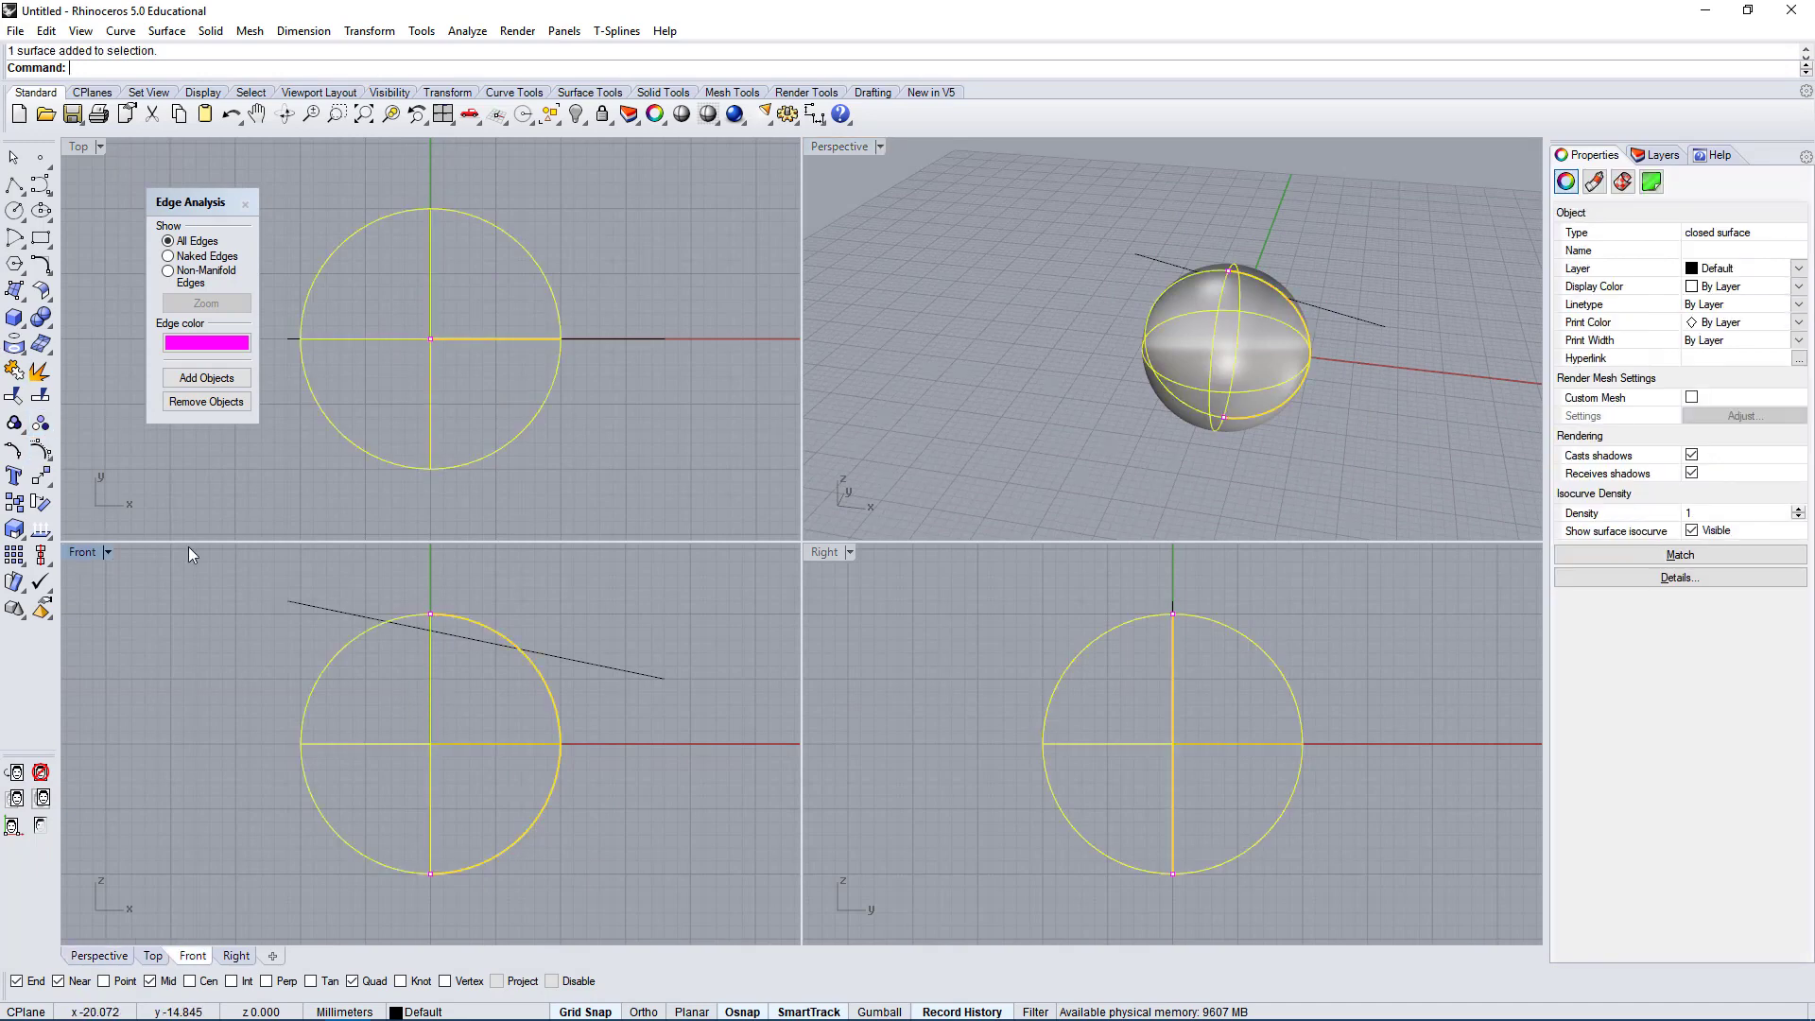
key("Return")
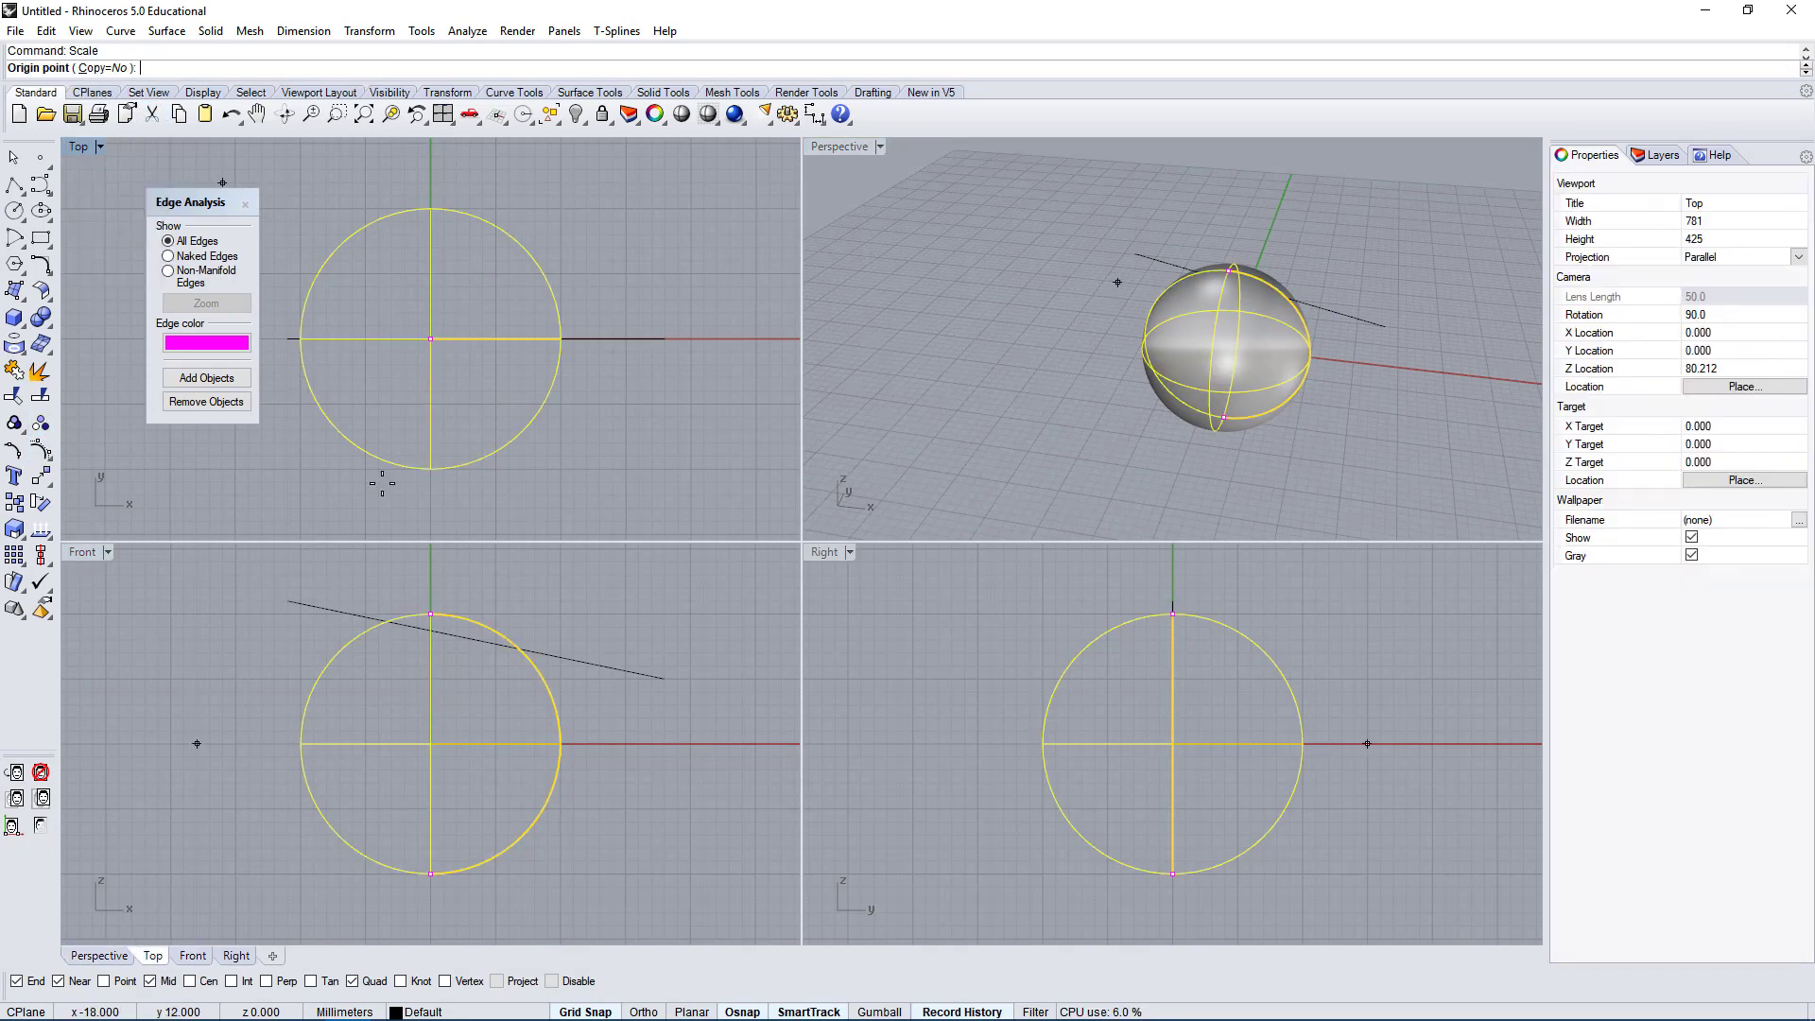
key("Escape")
type("Scale")
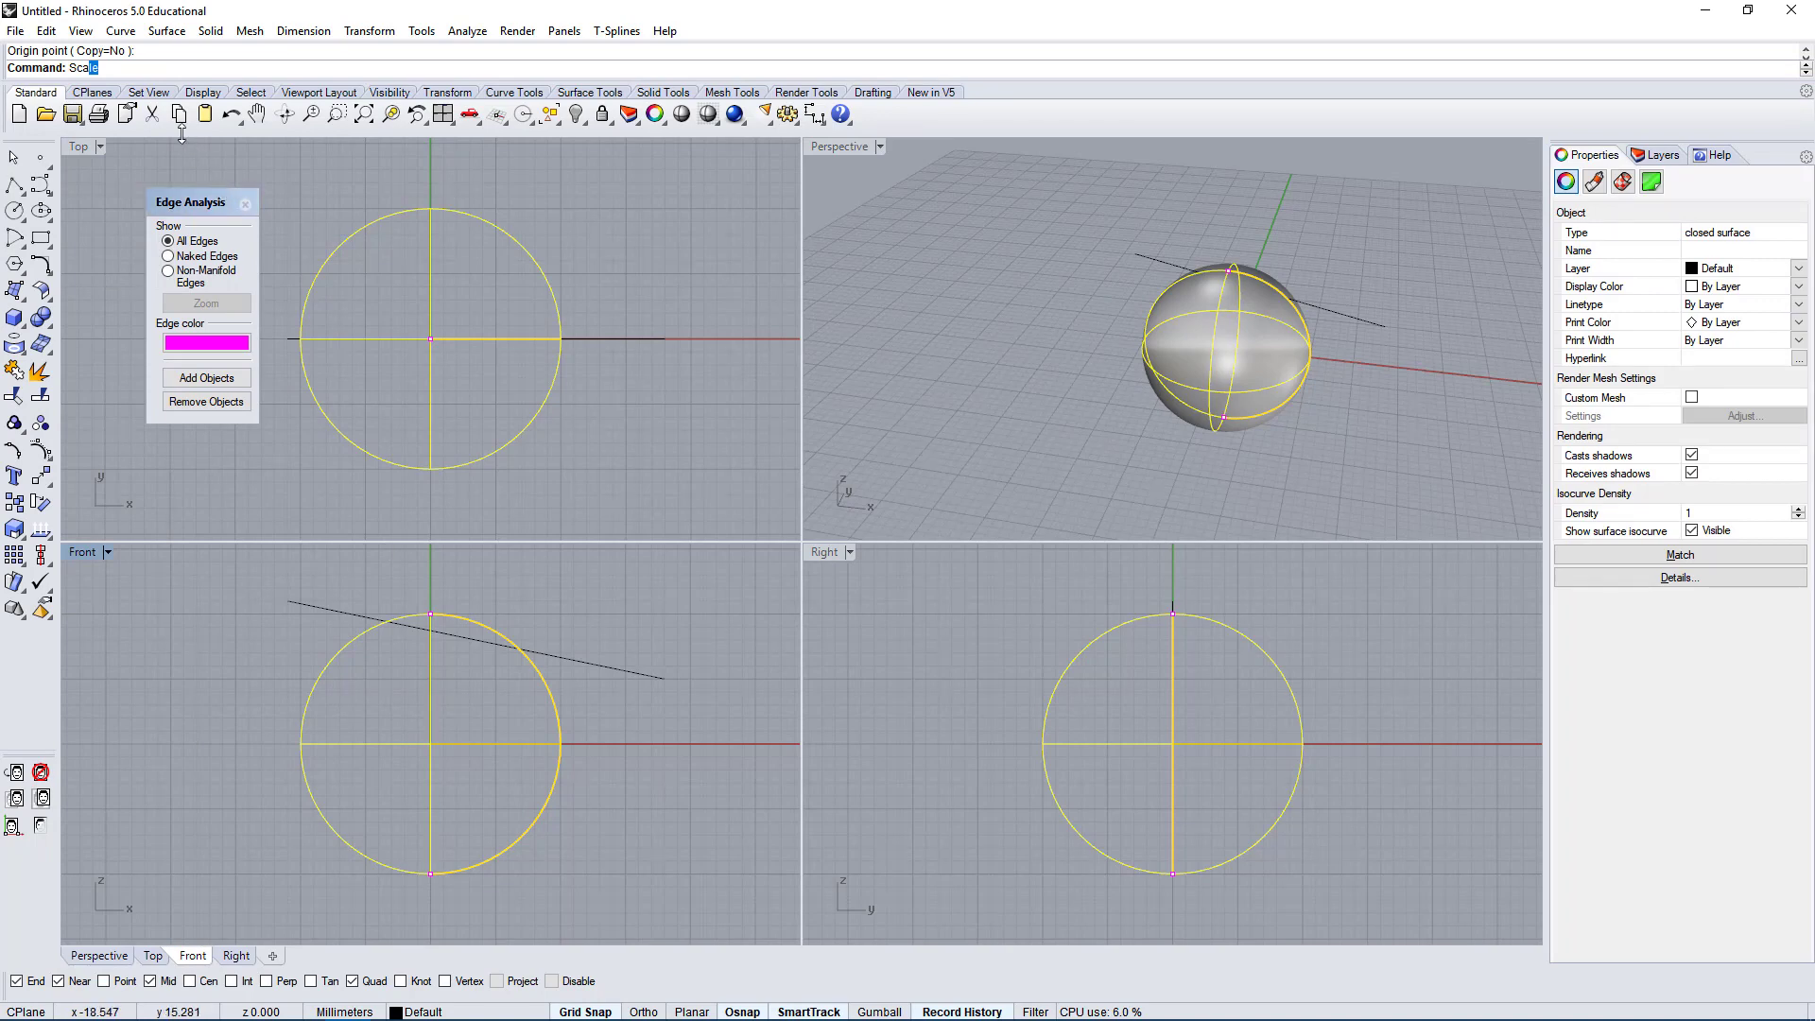
left_click(116, 98)
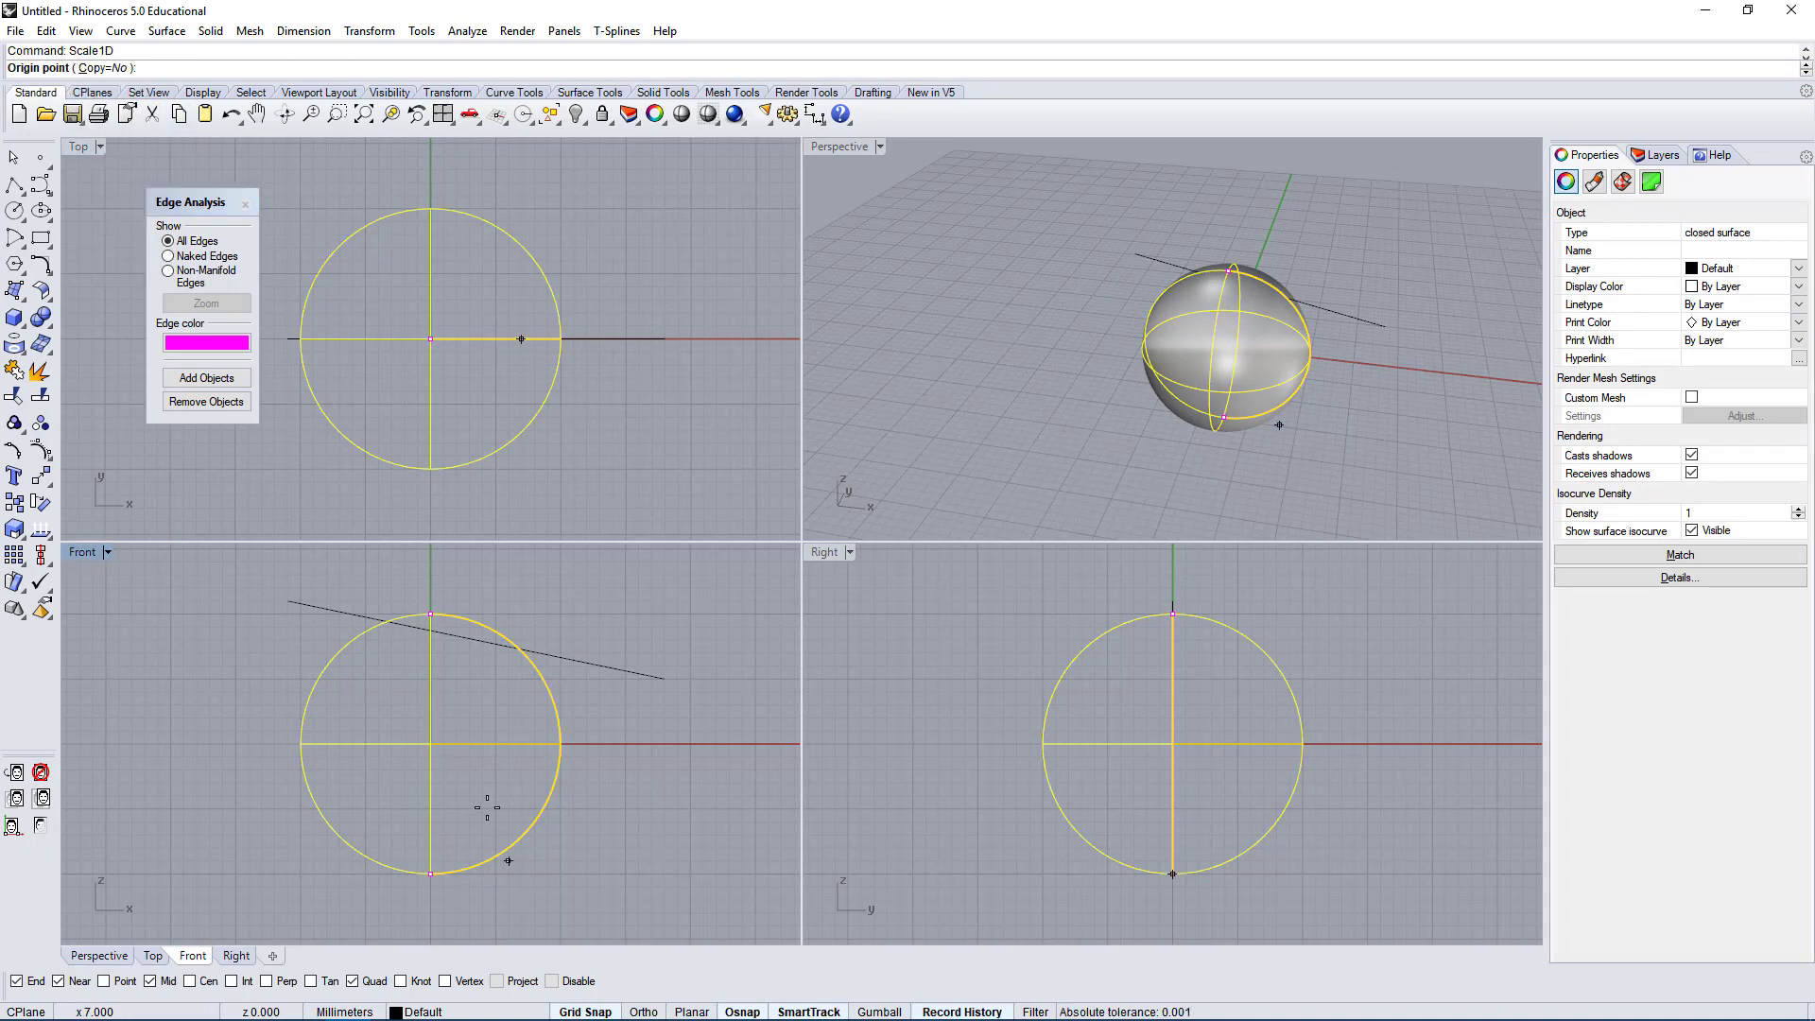
left_click(430, 743)
left_click(430, 561)
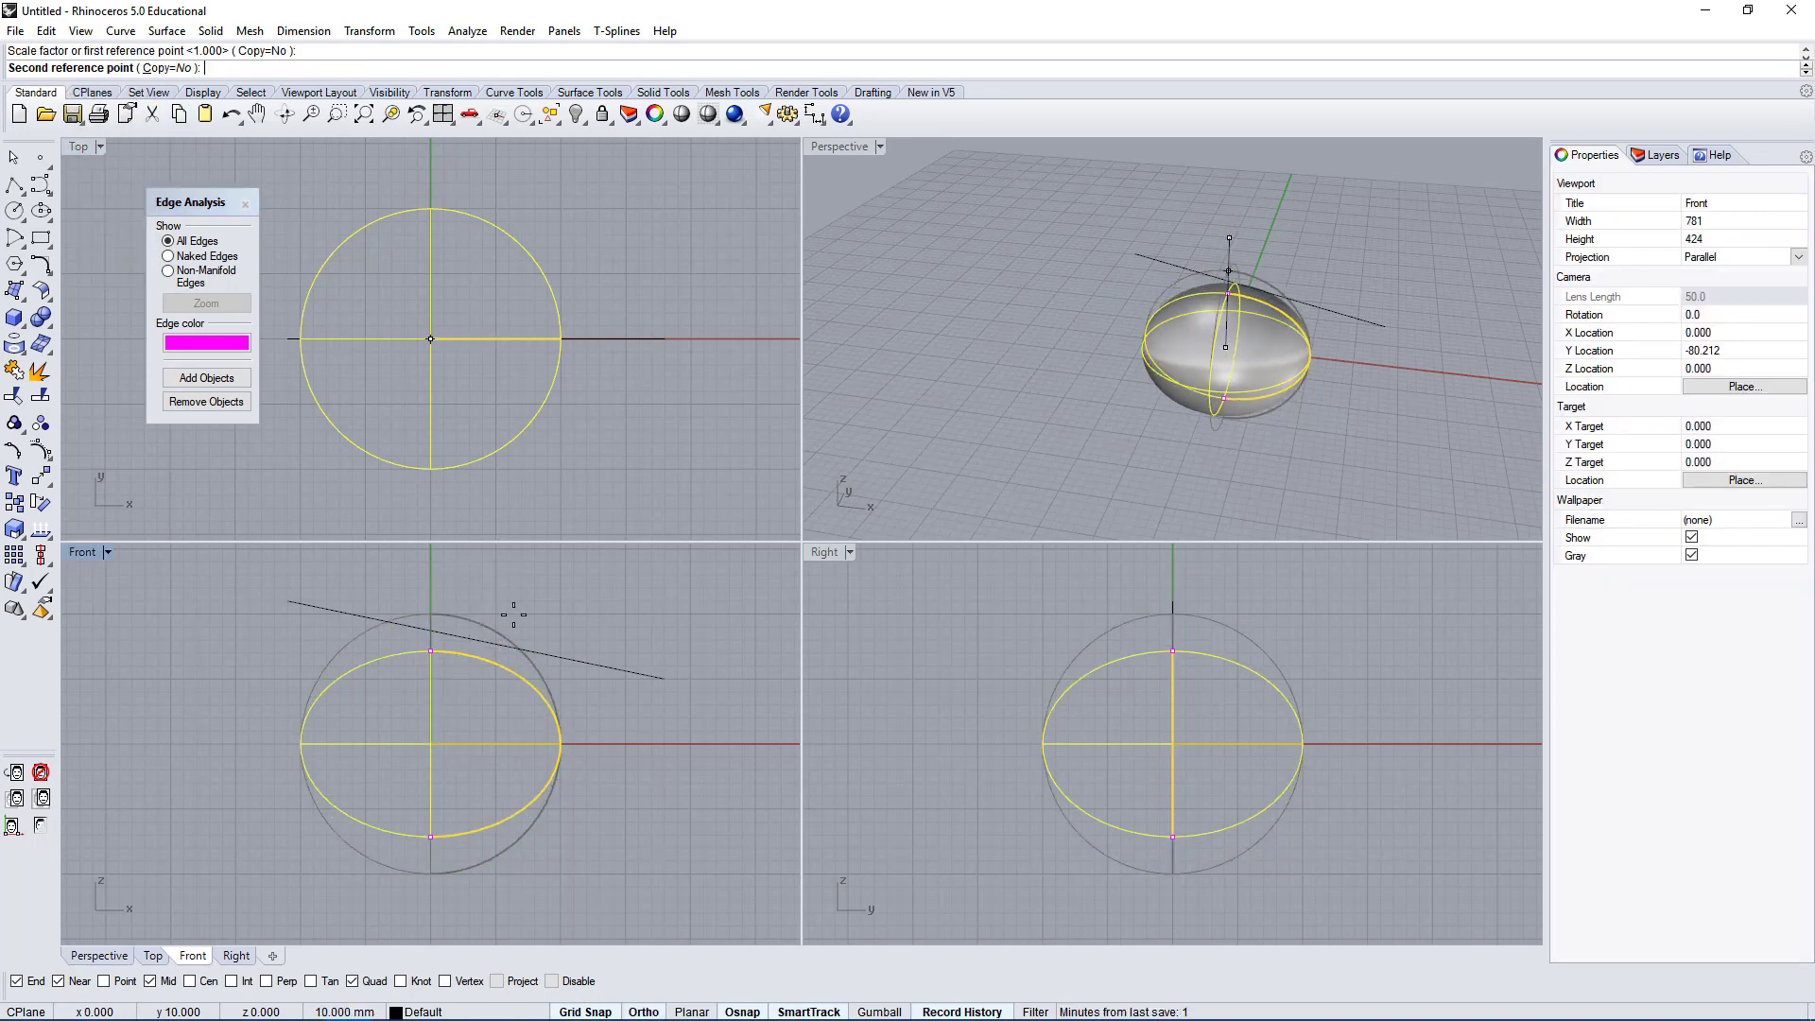
left_click(430, 614)
Copy the flattened sphere 25 mm along the positive X direction in the Top view and clear the selection.
right_click_drag(1394, 464, 1238, 380)
left_click(1238, 380)
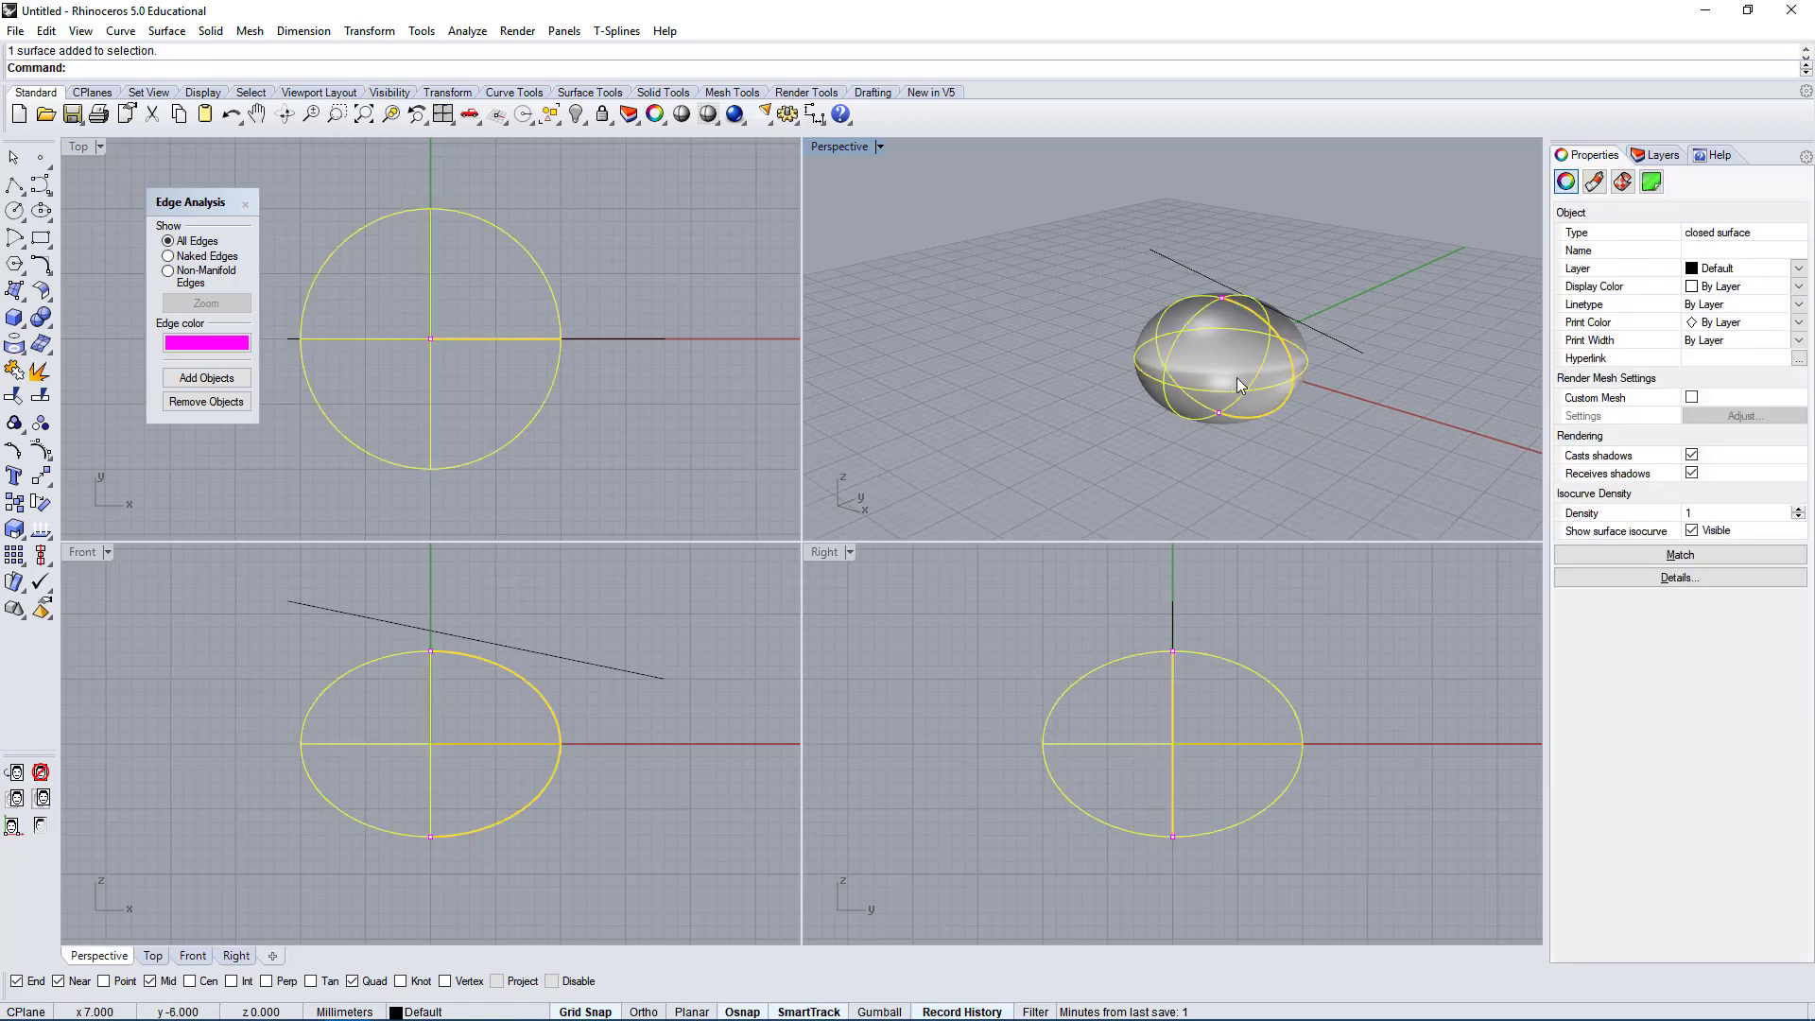
type("copy")
key("Return")
right_click_drag(611, 386, 447, 264)
scroll(446, 264, "down", 2)
left_click(331, 479)
left_click(594, 478)
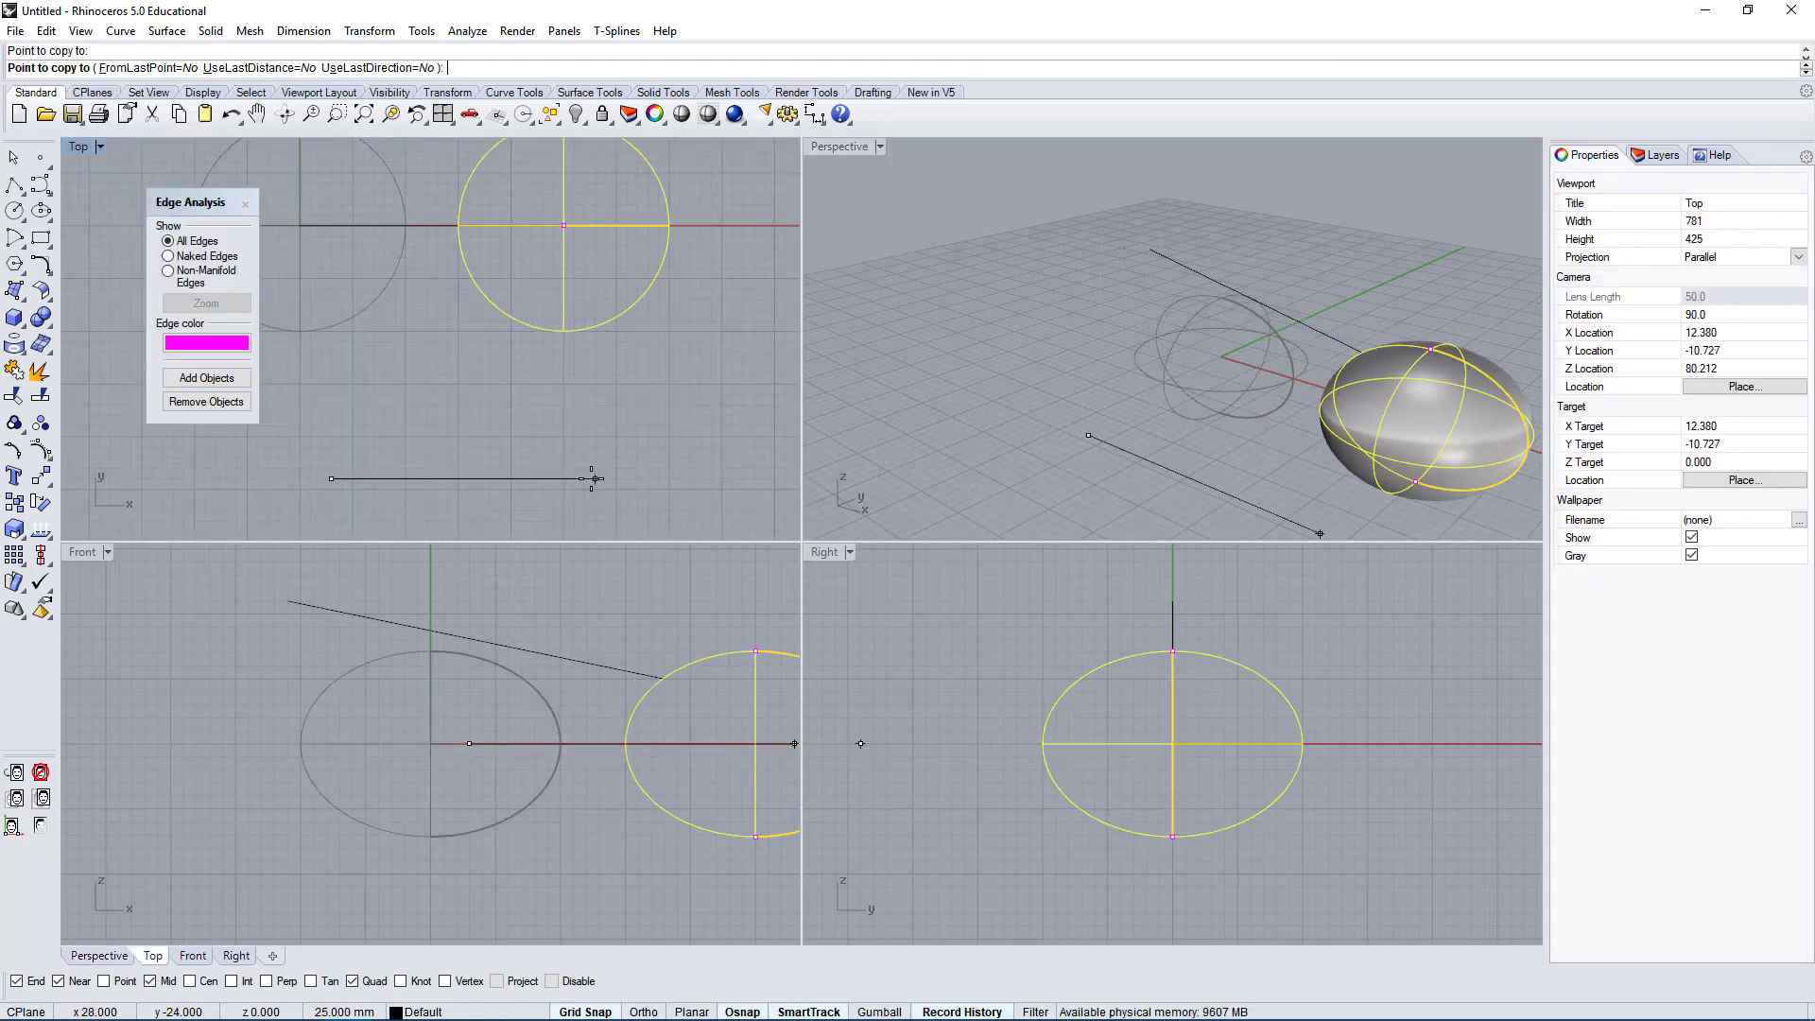
key("Return")
mouse_move(1384, 264)
right_mouse_down()
mouse_move(1439, 280)
mouse_move(1324, 335)
mouse_move(1240, 326)
right_mouse_up()
key("Escape")
Turn on the control points of the copied flattened sphere.
right_click_drag(1284, 412, 1467, 384)
left_click(1473, 385)
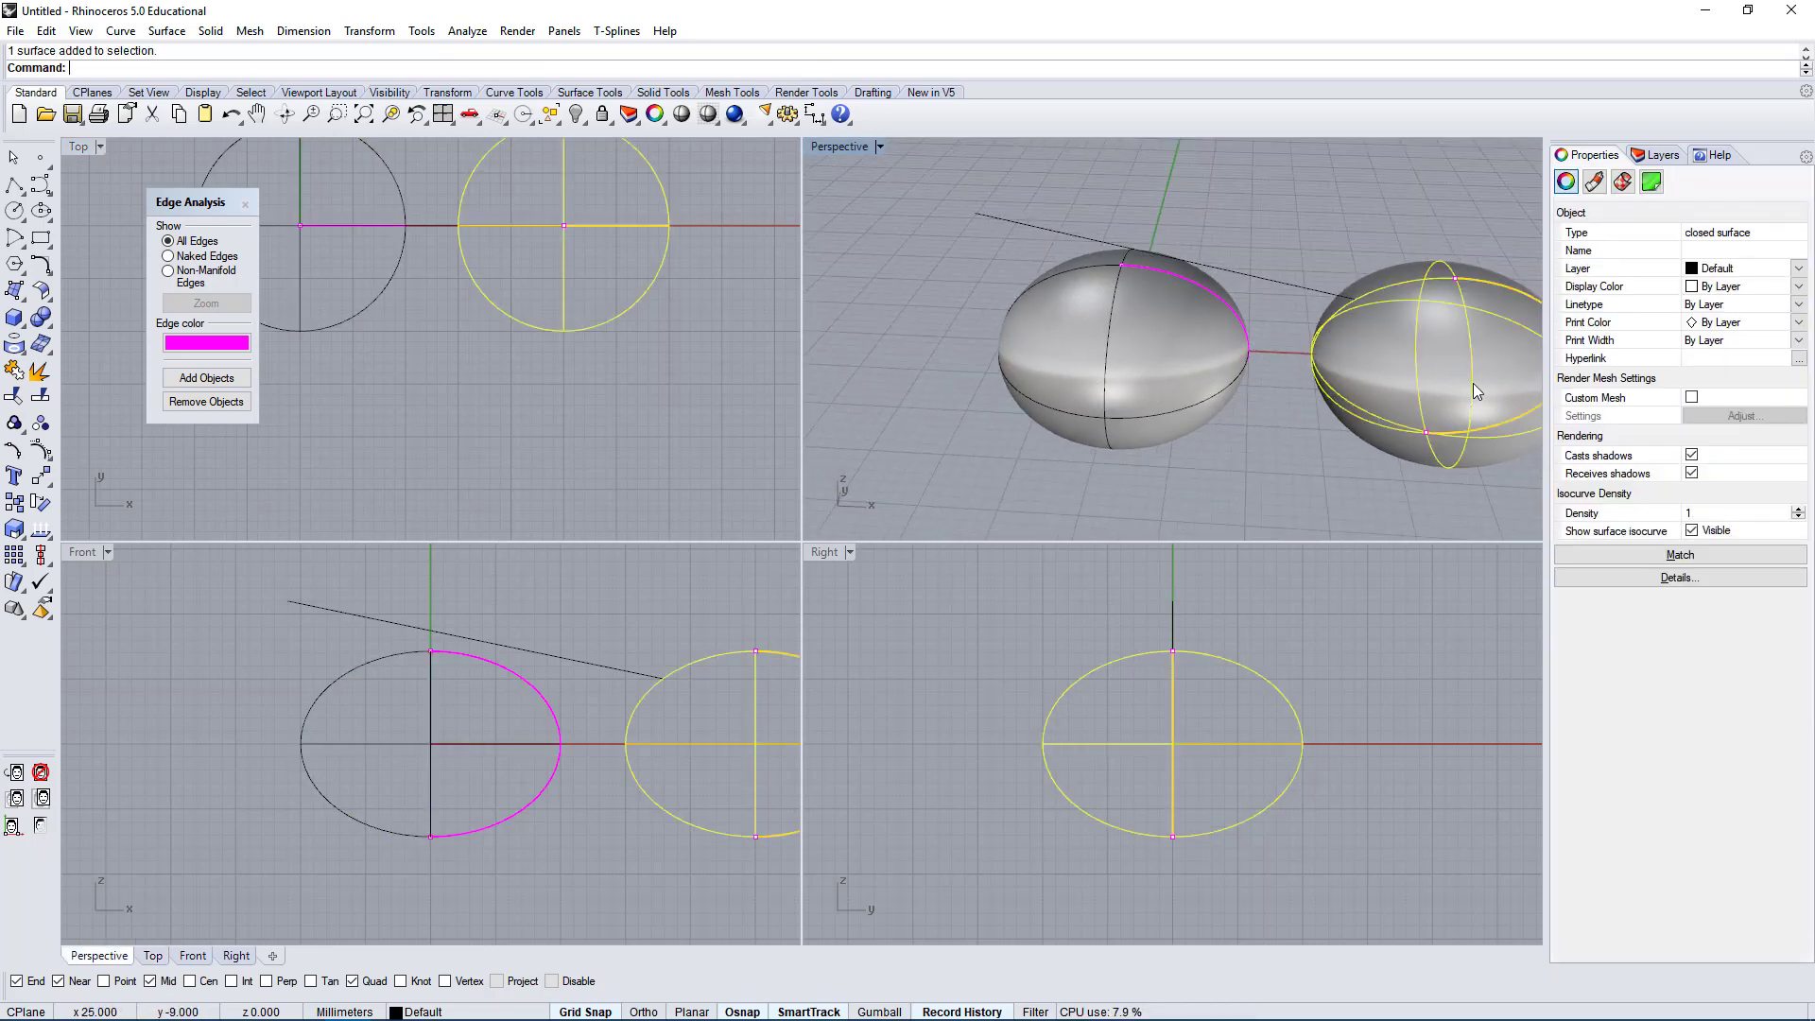
right_click_drag(644, 355, 657, 508)
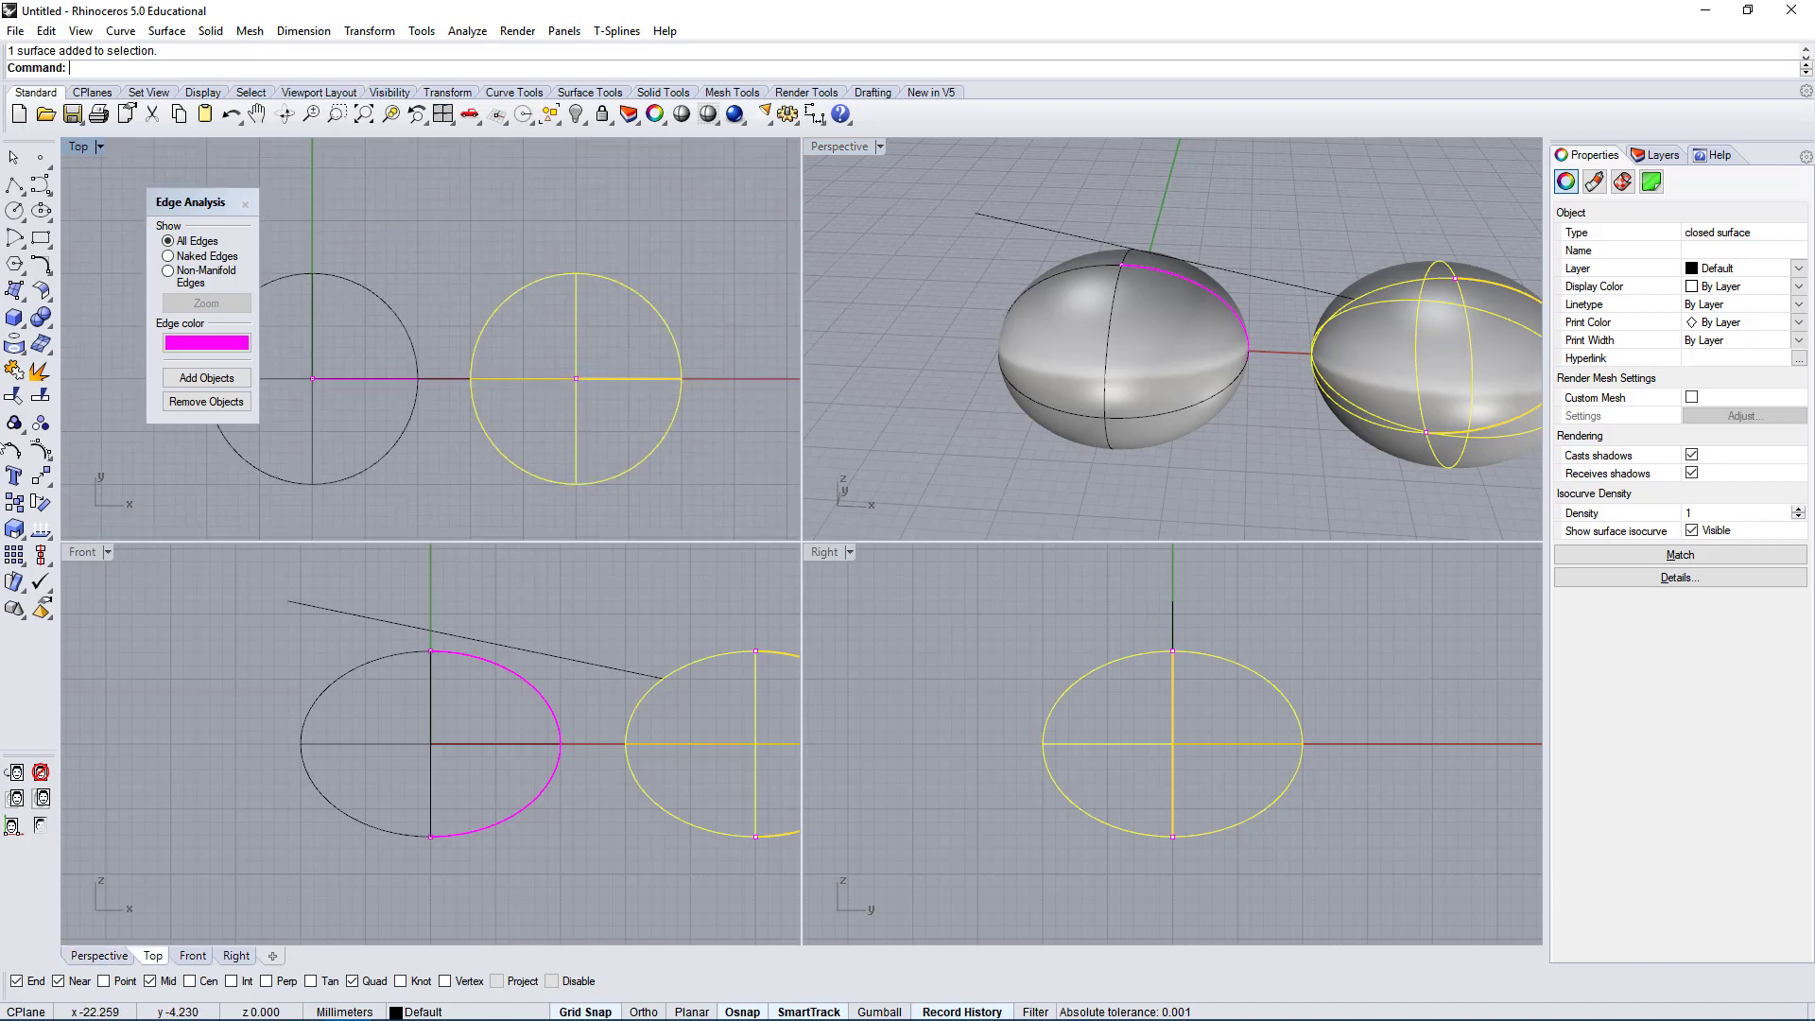
left_click(13, 451)
key("Escape")
Move the copy's central and outer control points about 6 mm toward the original shape in the Top view.
right_click_drag(733, 383, 719, 340)
left_click_drag(547, 193, 684, 520)
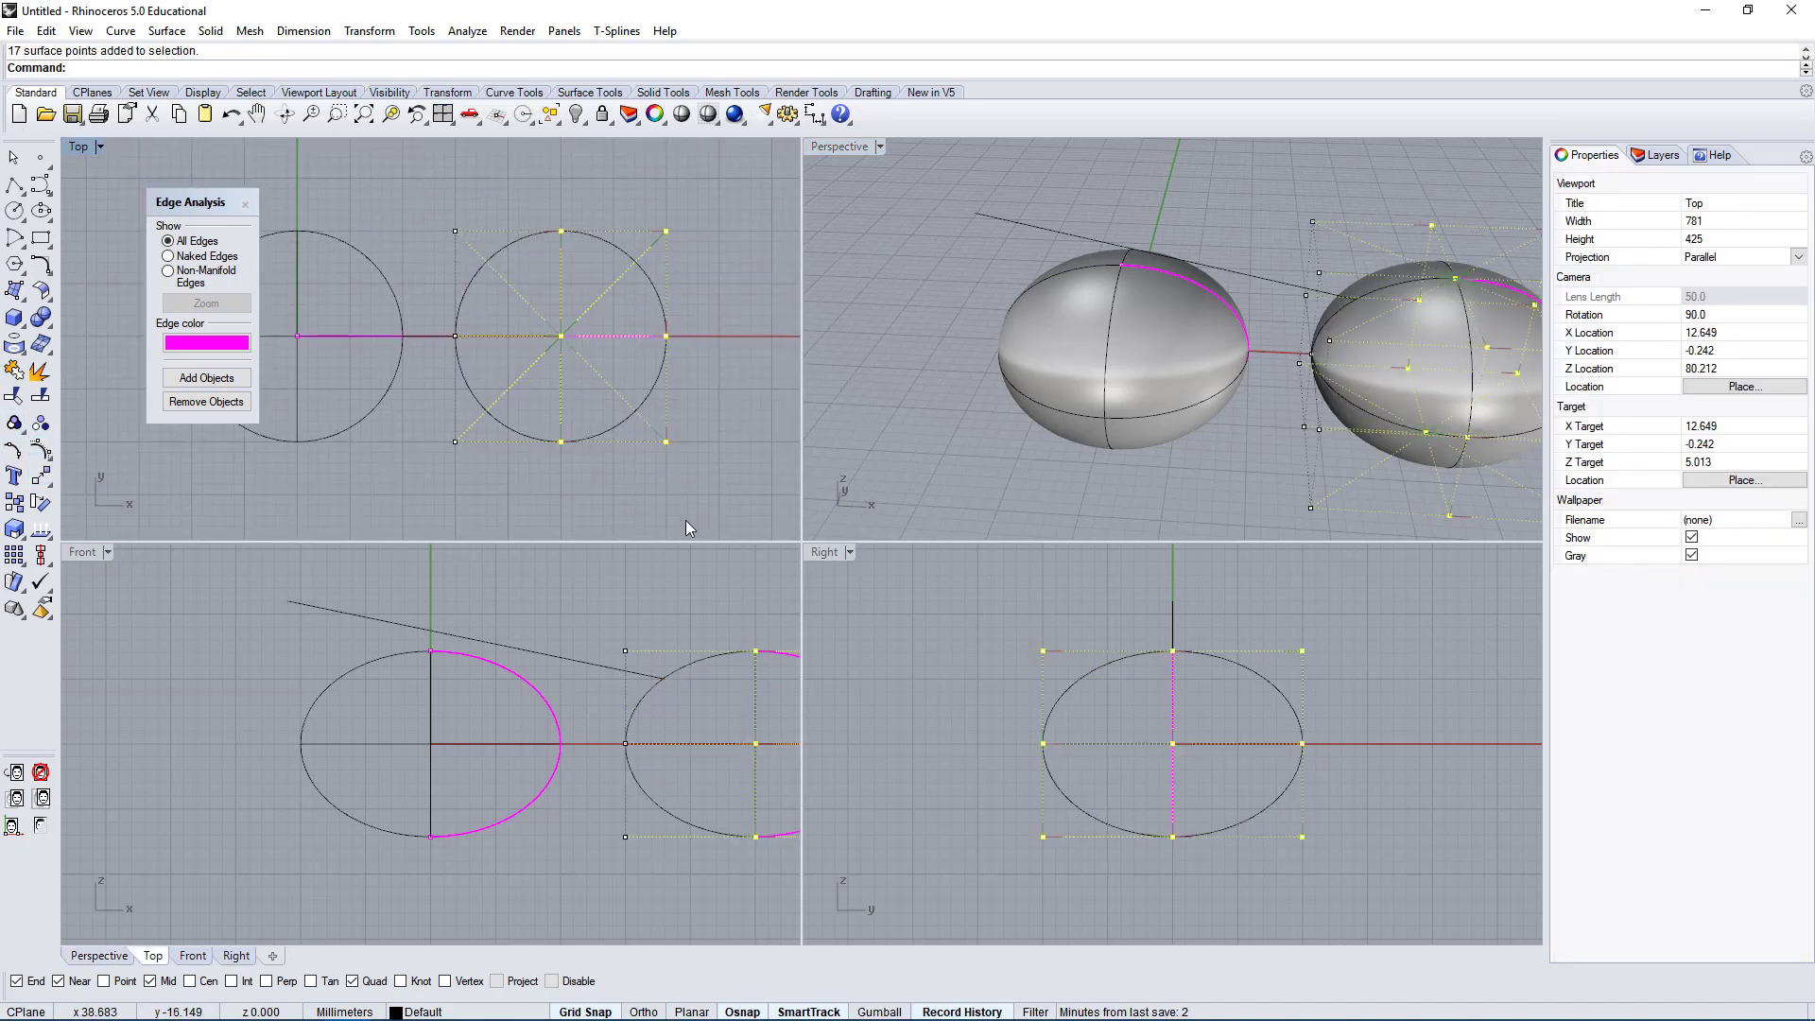
type("m")
key("Return")
left_click(678, 504)
left_click(614, 499)
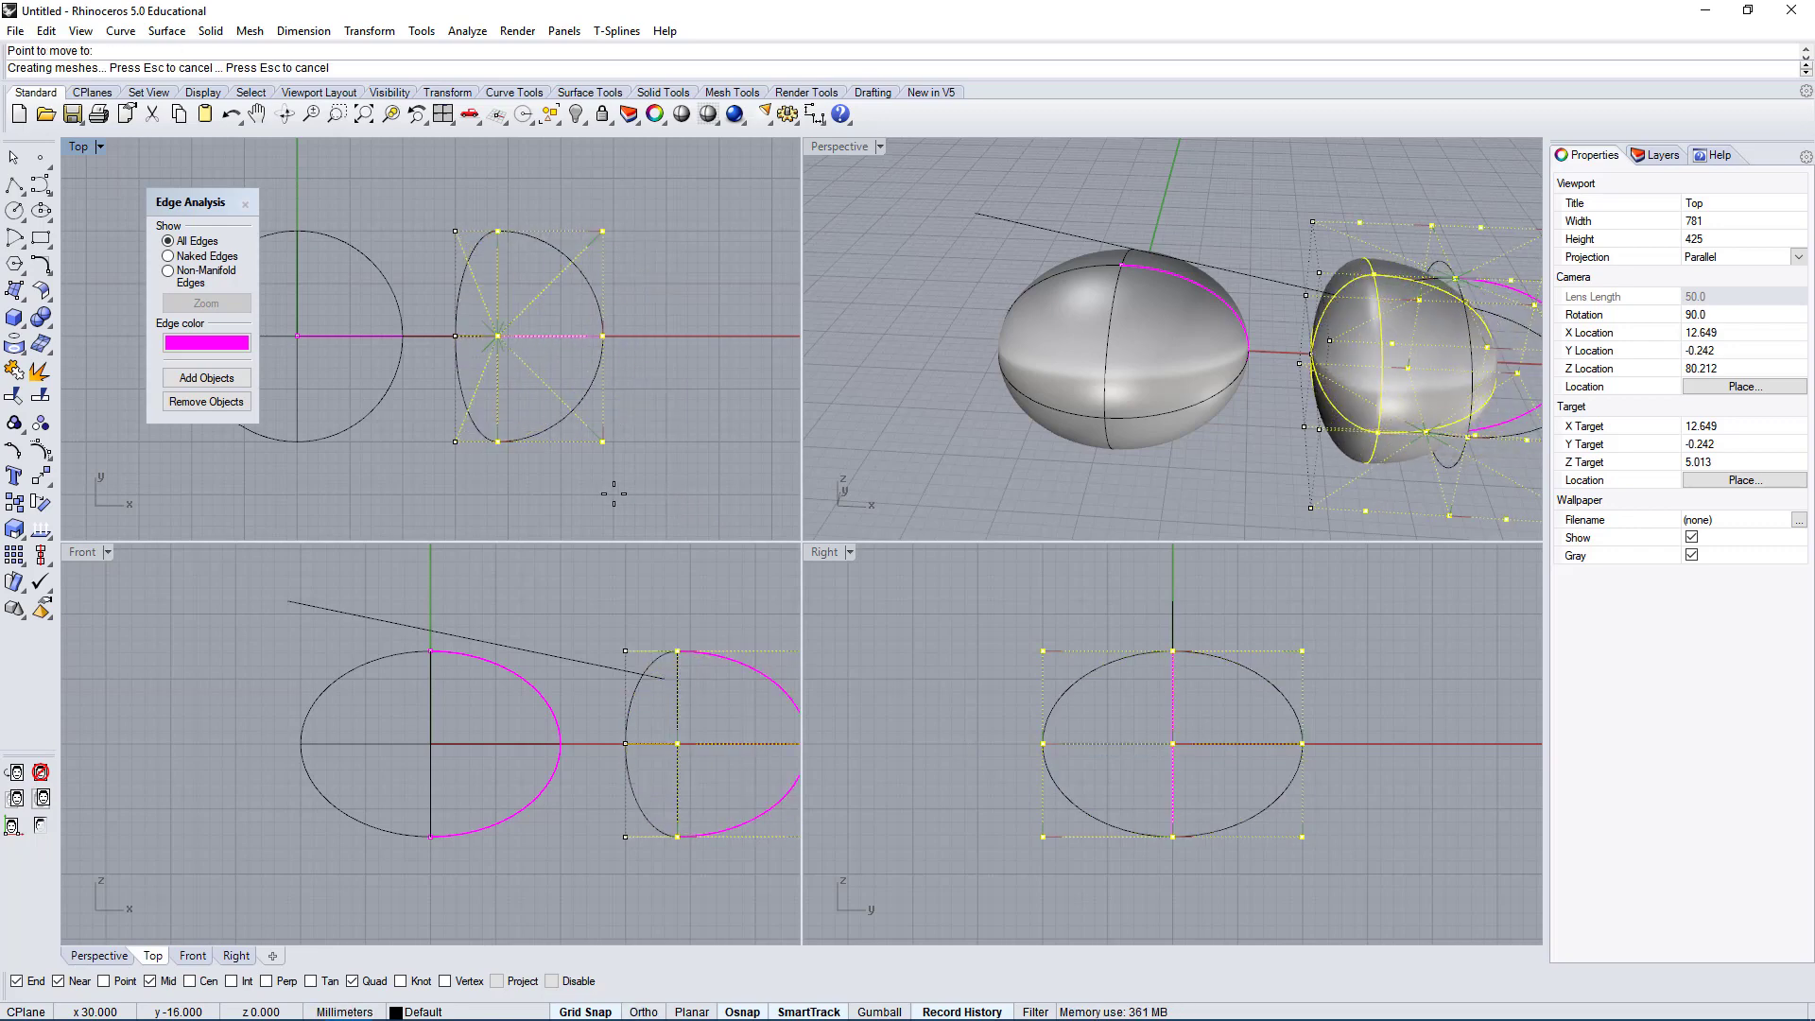
right_click_drag(1395, 361, 1292, 281)
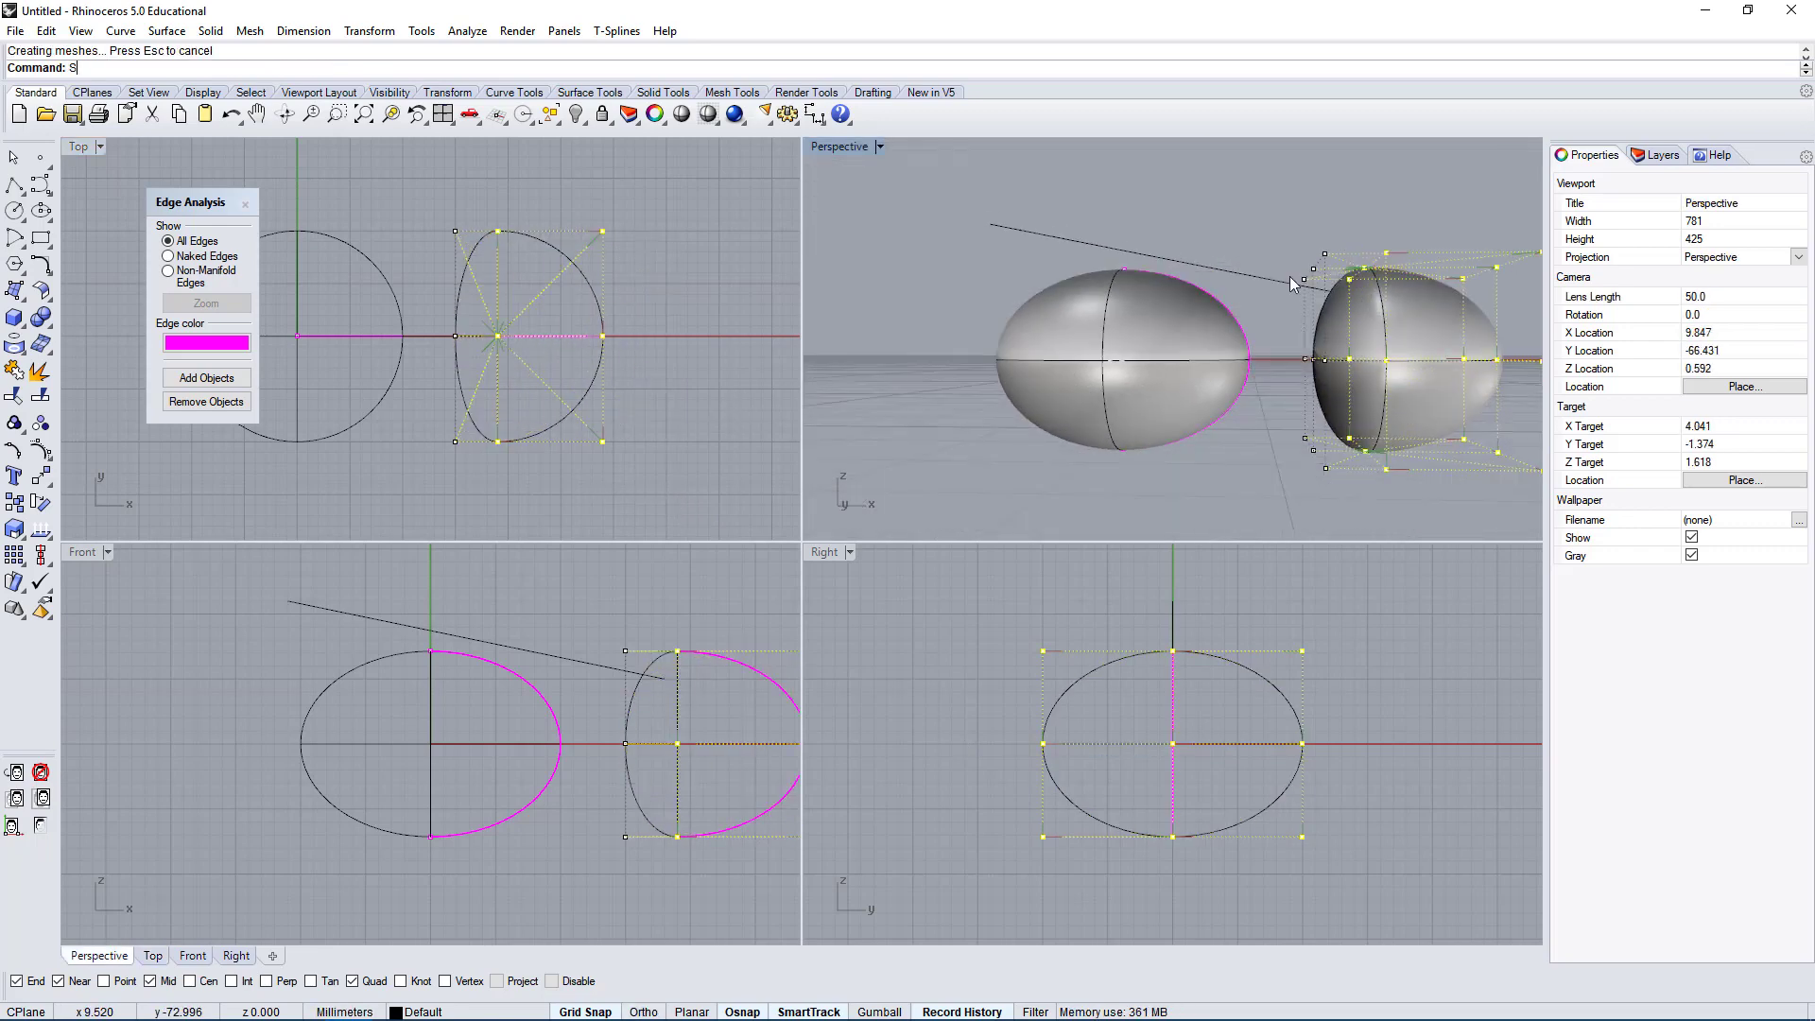
type("cale")
key("Return")
left_click(677, 744)
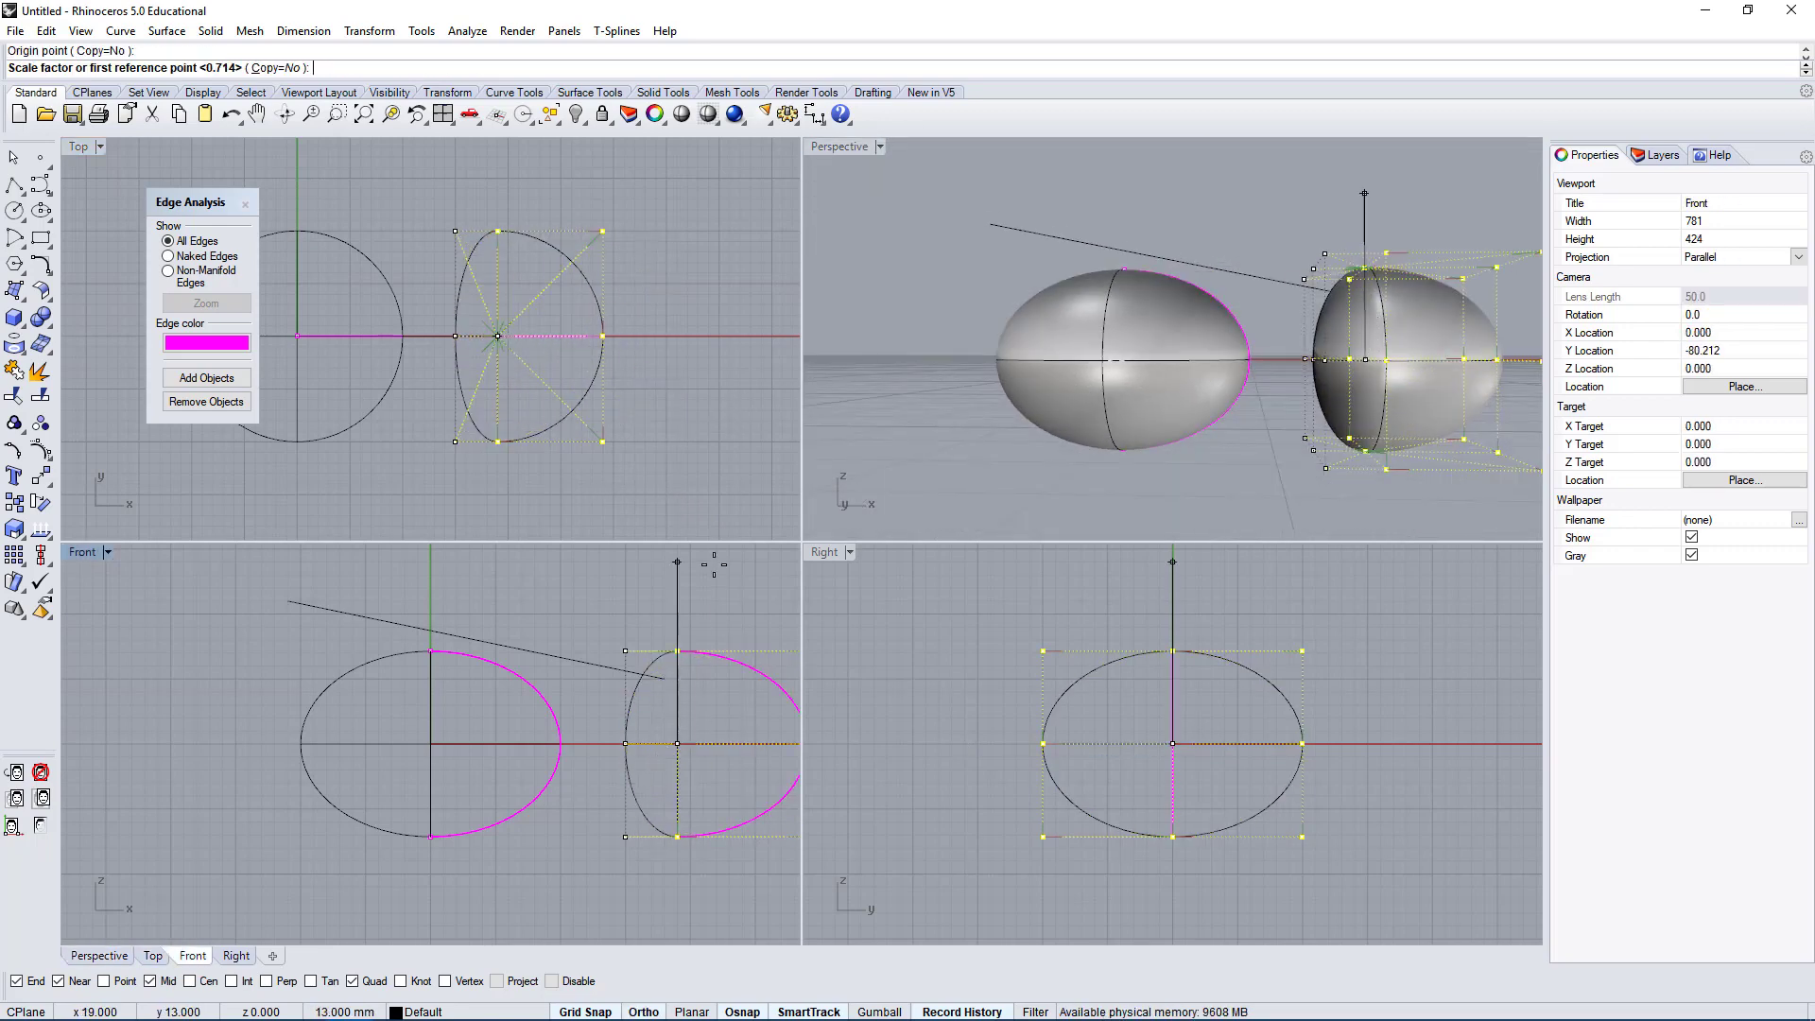
left_click(677, 562)
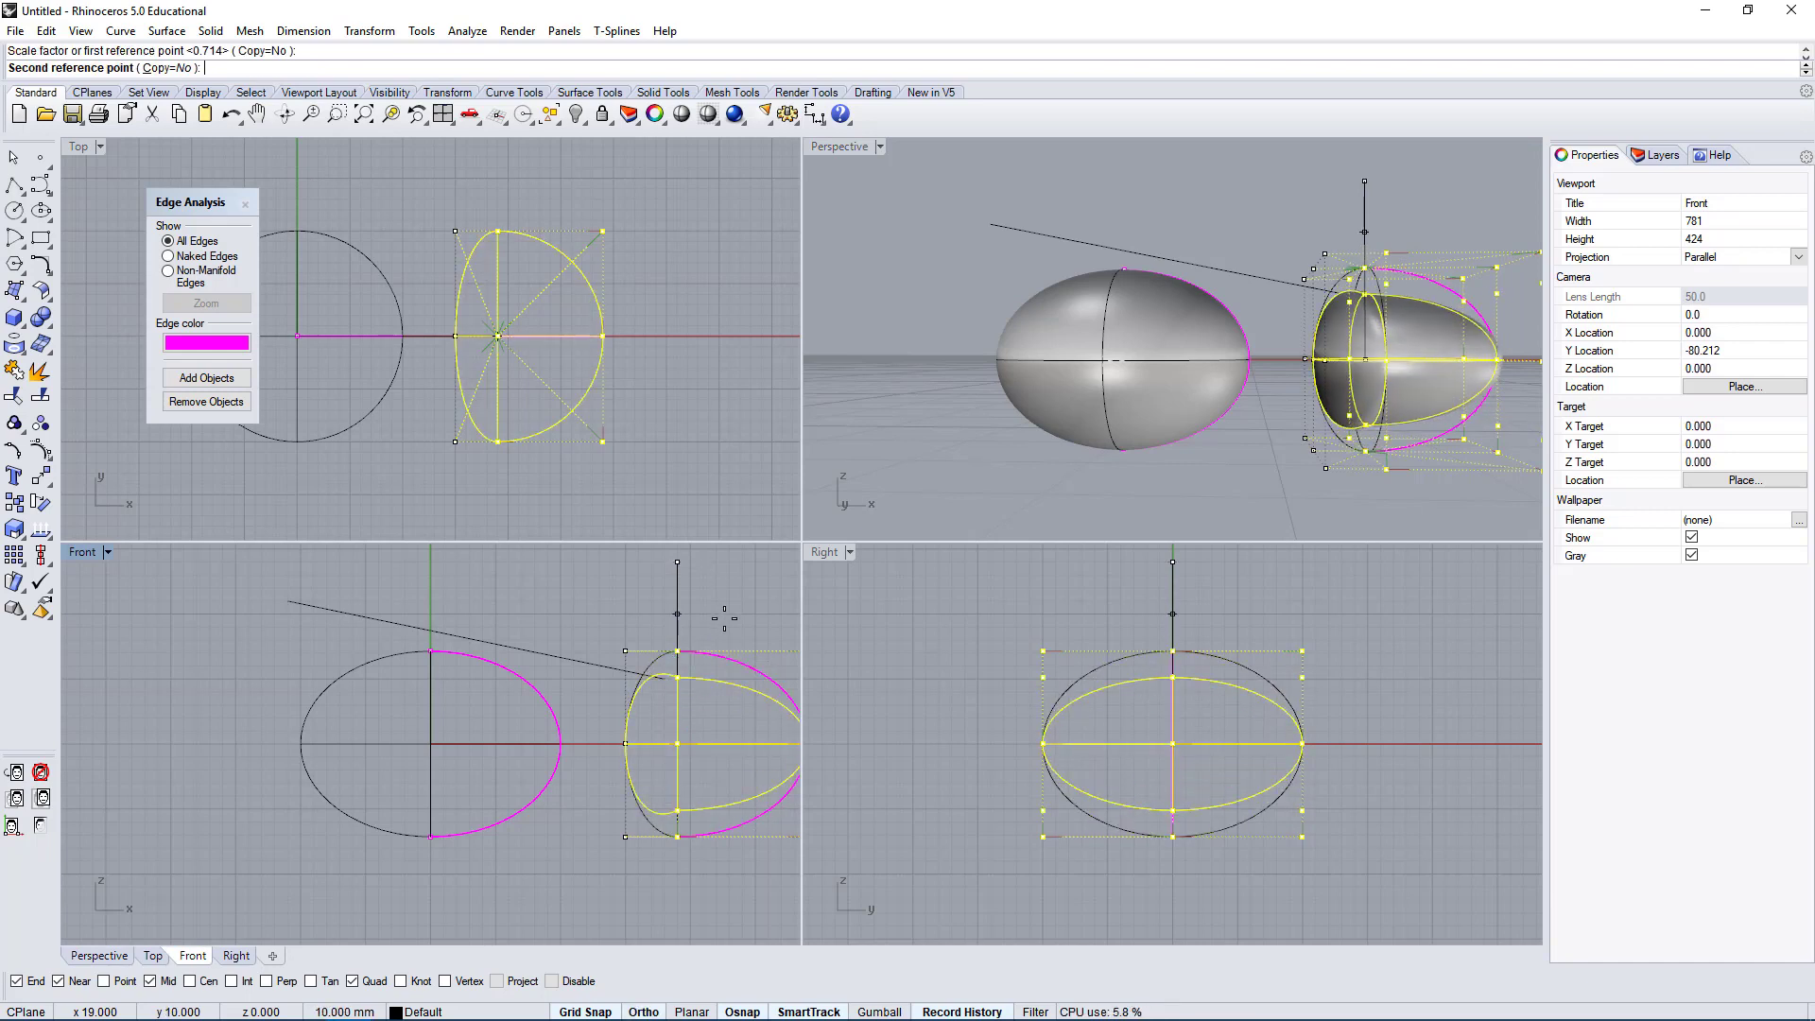
key("Escape")
Add the copy's remaining upper and lower control points and flatten them vertically with Scale1D to slightly over half height in the Front view.
right_click_drag(610, 614, 531, 608)
left_click_drag(518, 607, 560, 675, "shift")
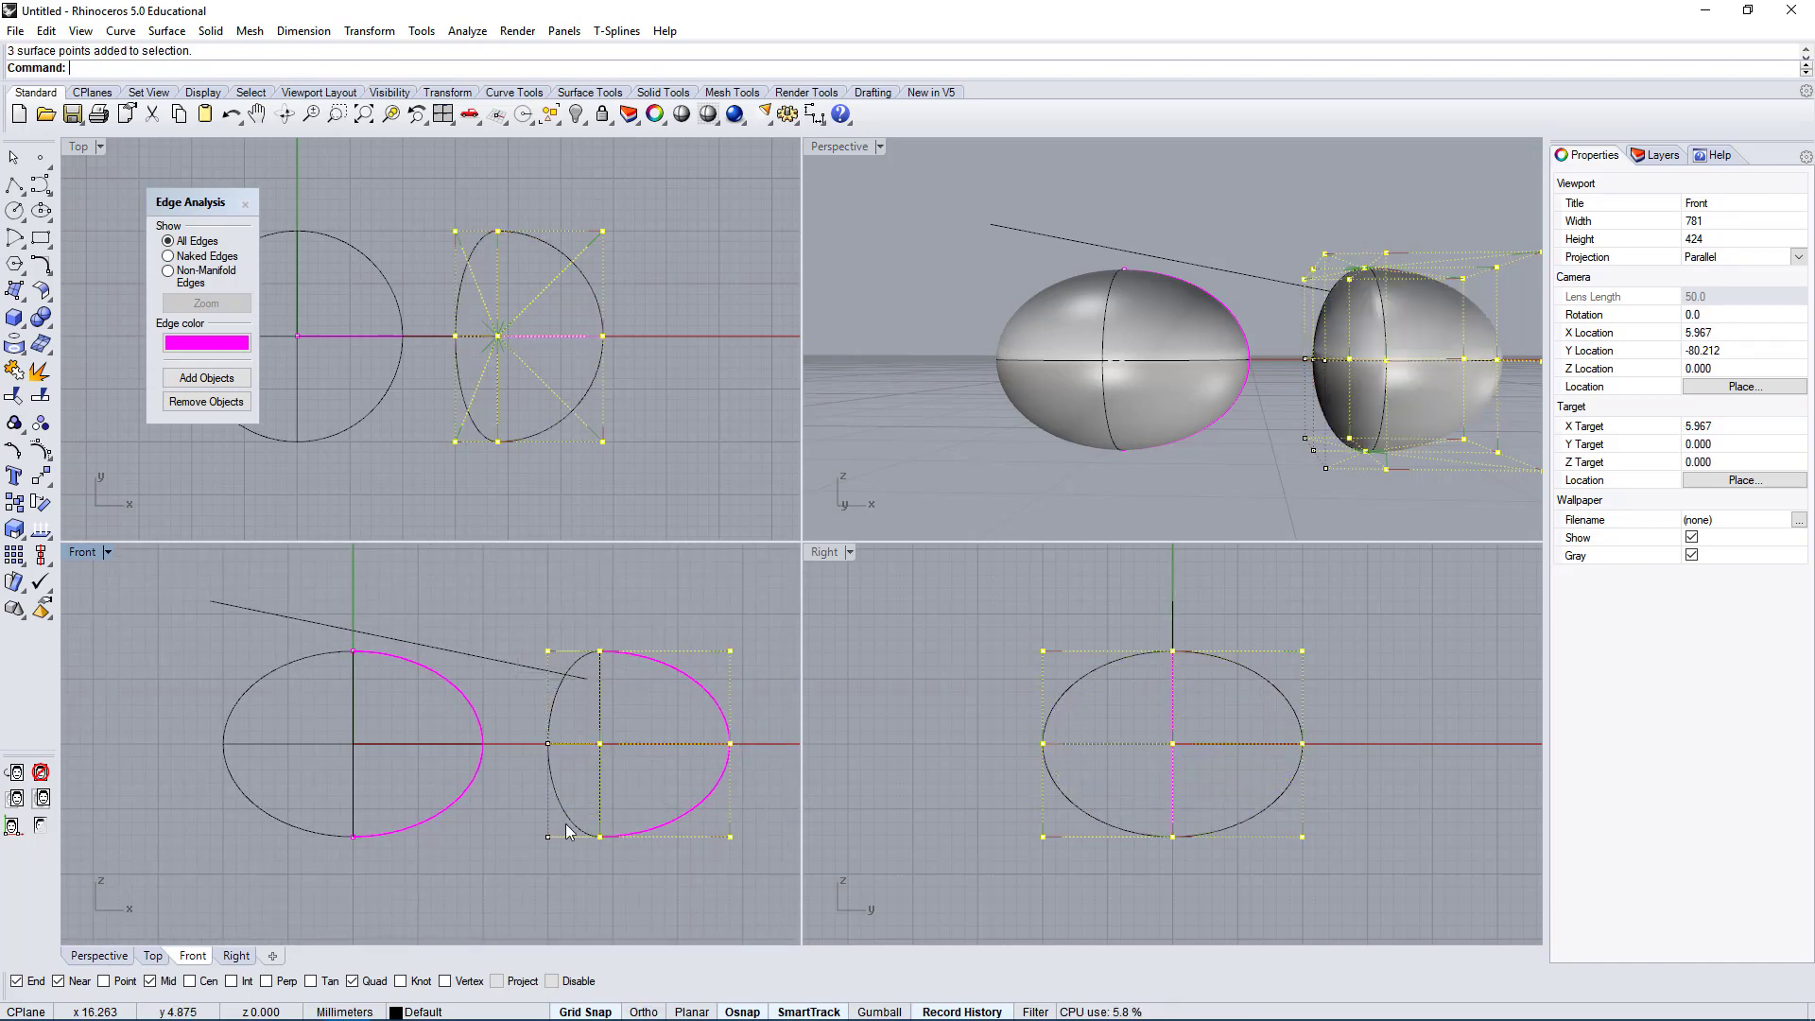
left_click_drag(522, 815, 591, 889, "shift")
key("Return")
left_click(549, 743)
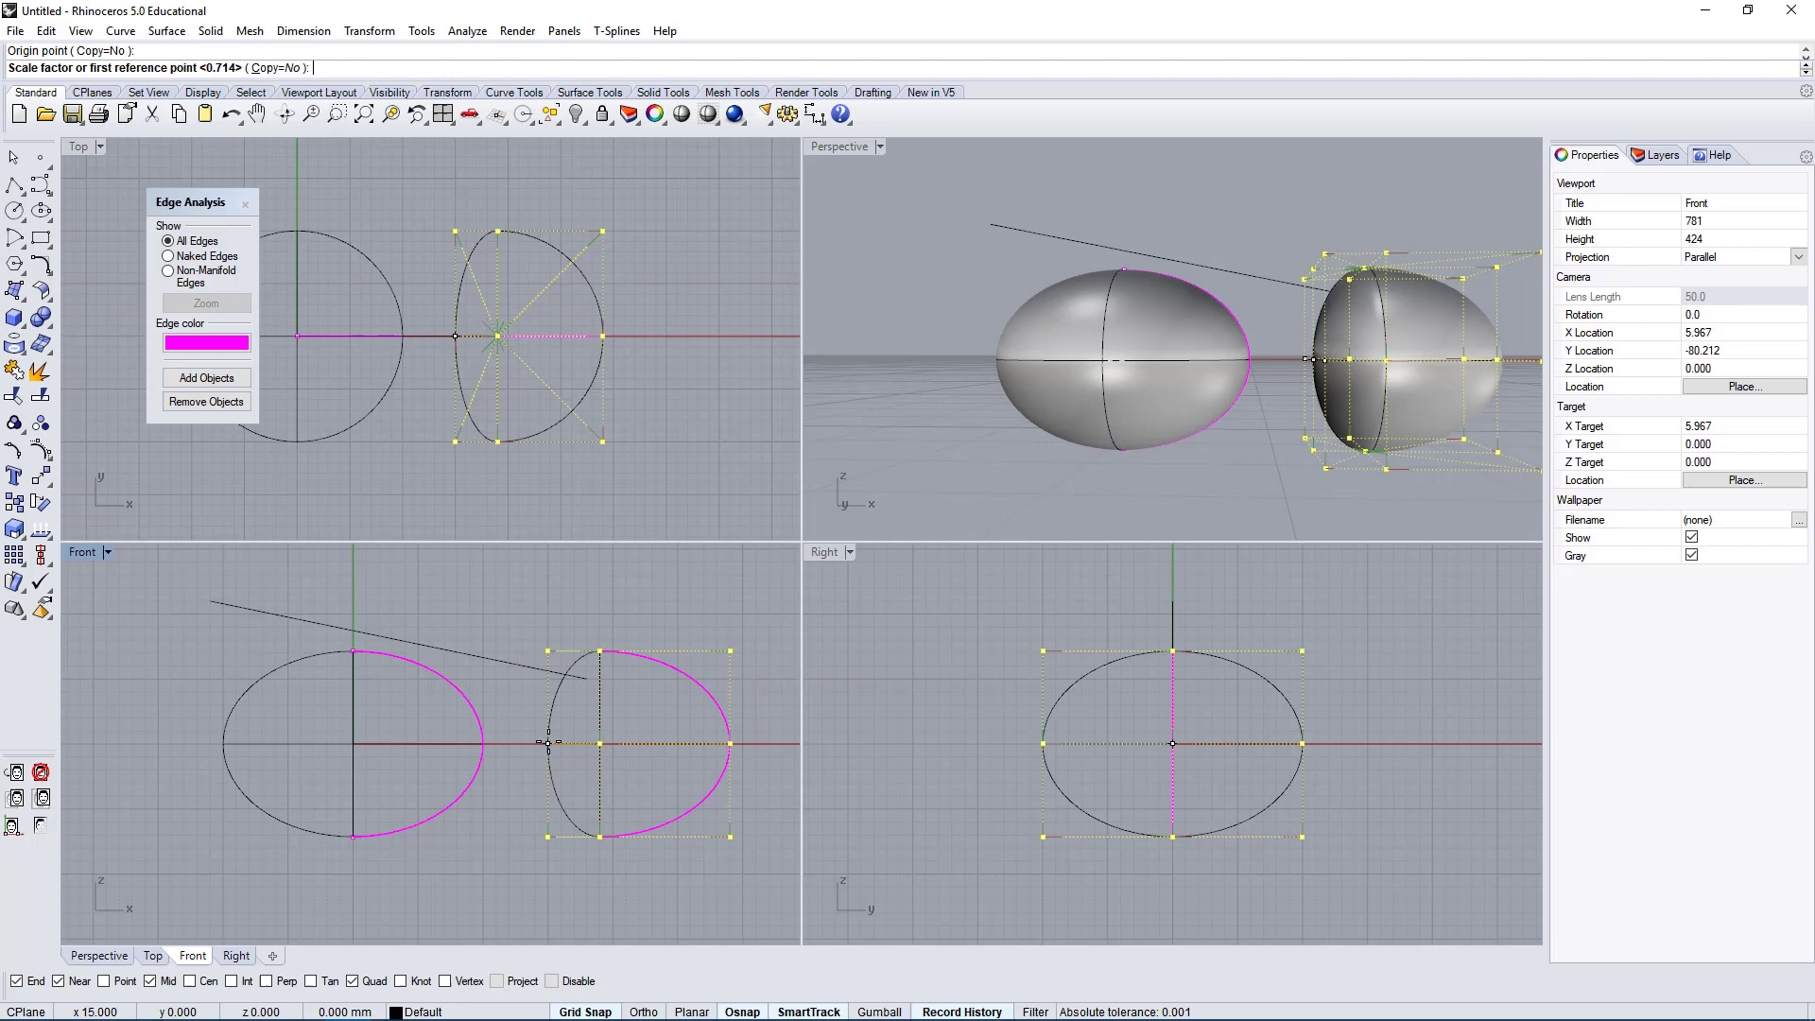
left_click(568, 561, "shift")
left_click(571, 641)
right_click_drag(1213, 442, 1253, 487)
left_click(1488, 307)
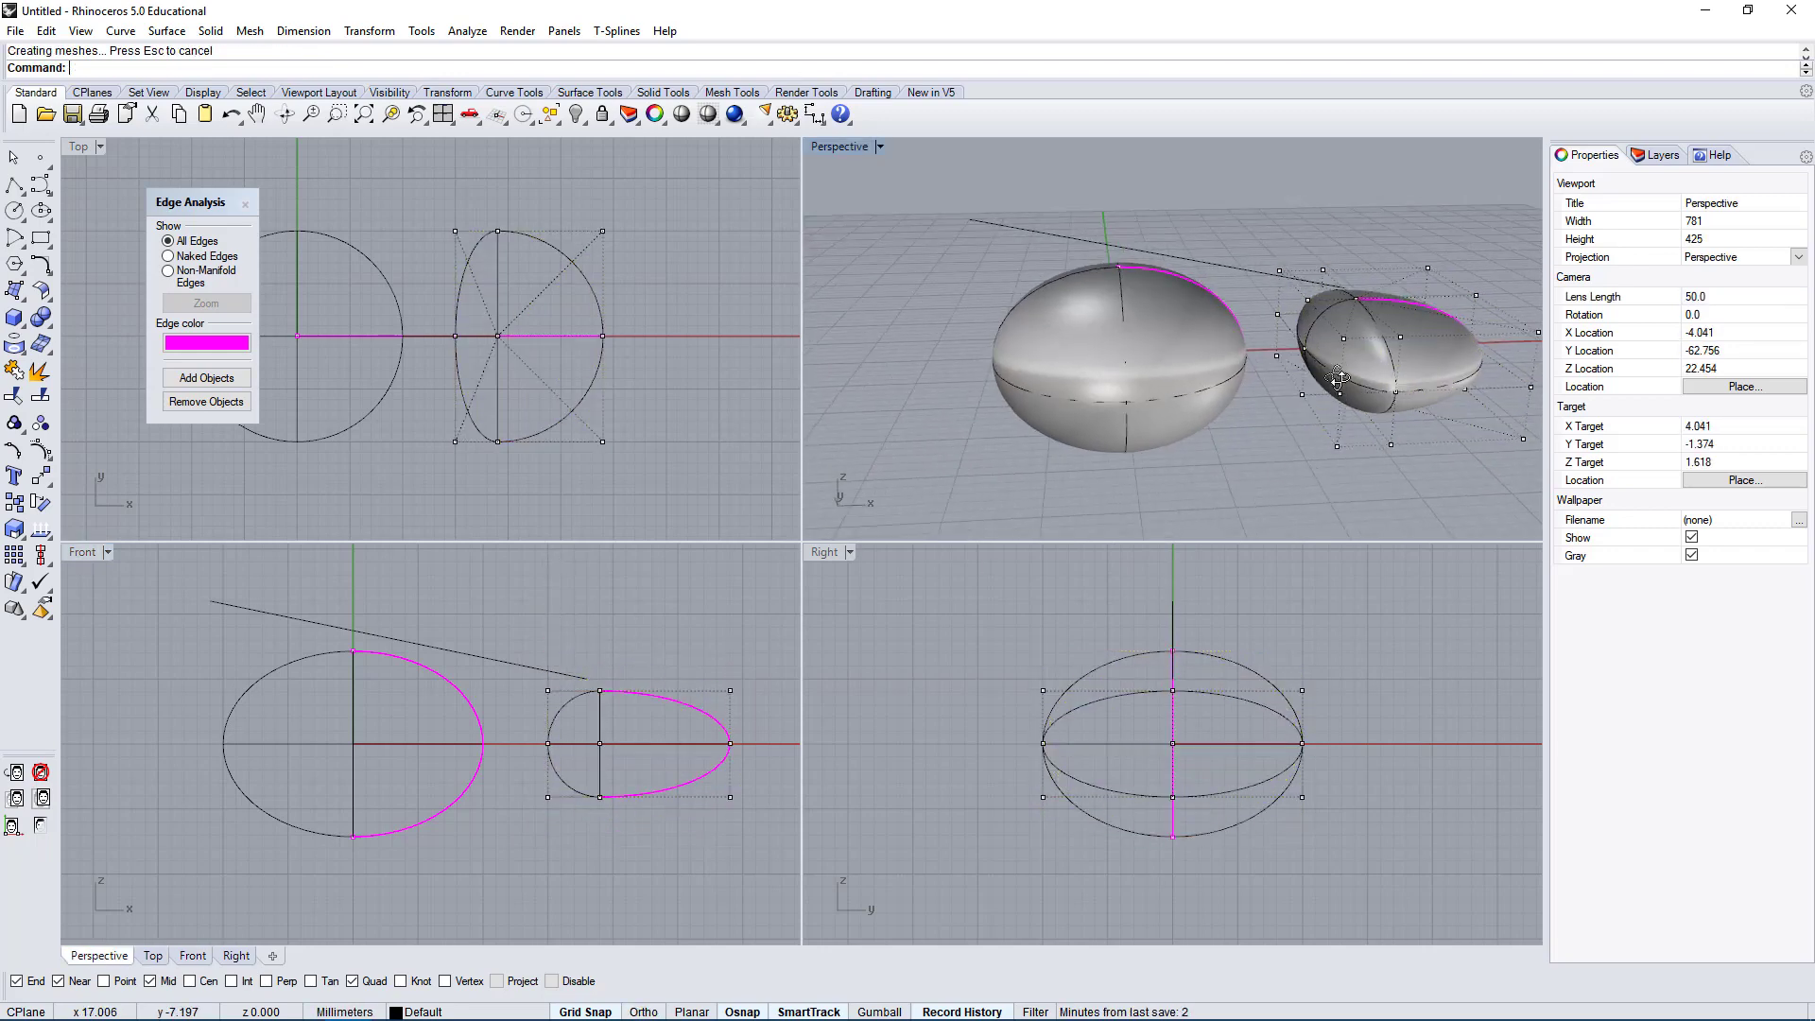
Narrow the copy's outer control-point rows along Y to about 0.6 with Scale1D in the Top view and turn its control points off.
right_click_drag(1492, 307, 1420, 358)
right_click_drag(1267, 355, 1153, 395)
left_click_drag(417, 189, 717, 246)
left_click_drag(419, 421, 674, 480)
type("scale")
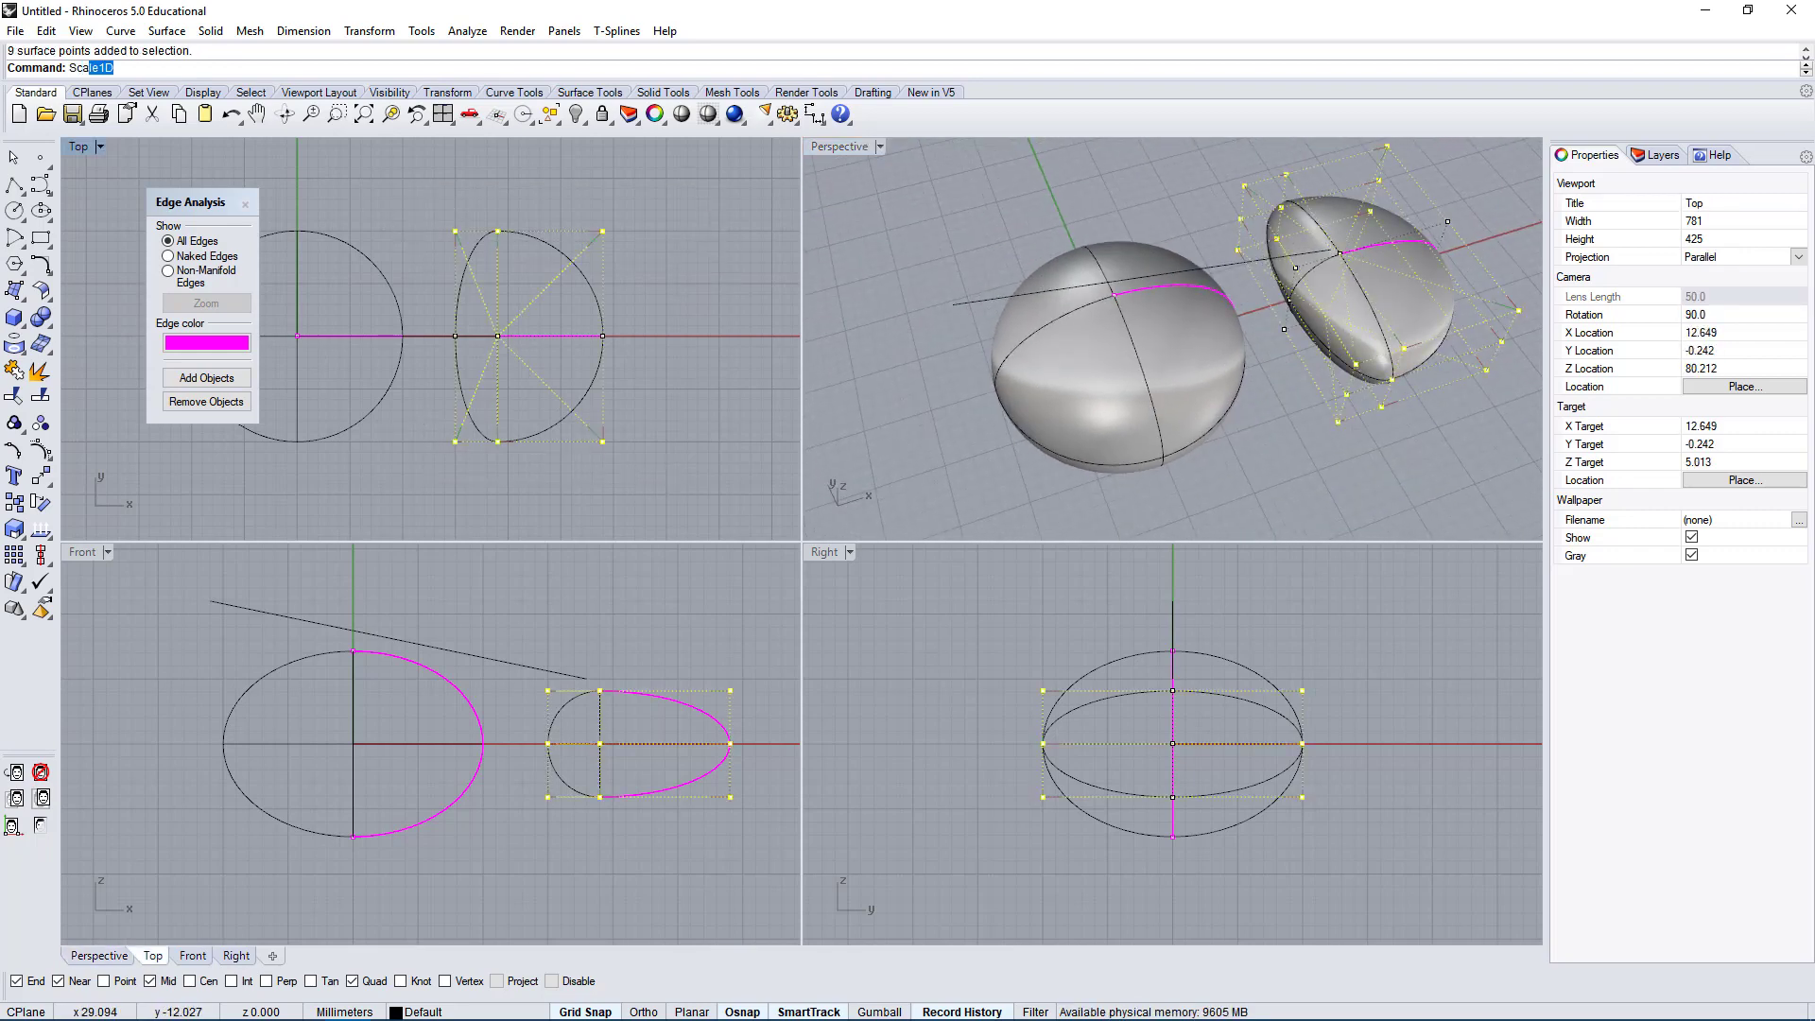
key("Return")
left_click(602, 335)
left_click(636, 211, "shift")
left_click(662, 262, "shift")
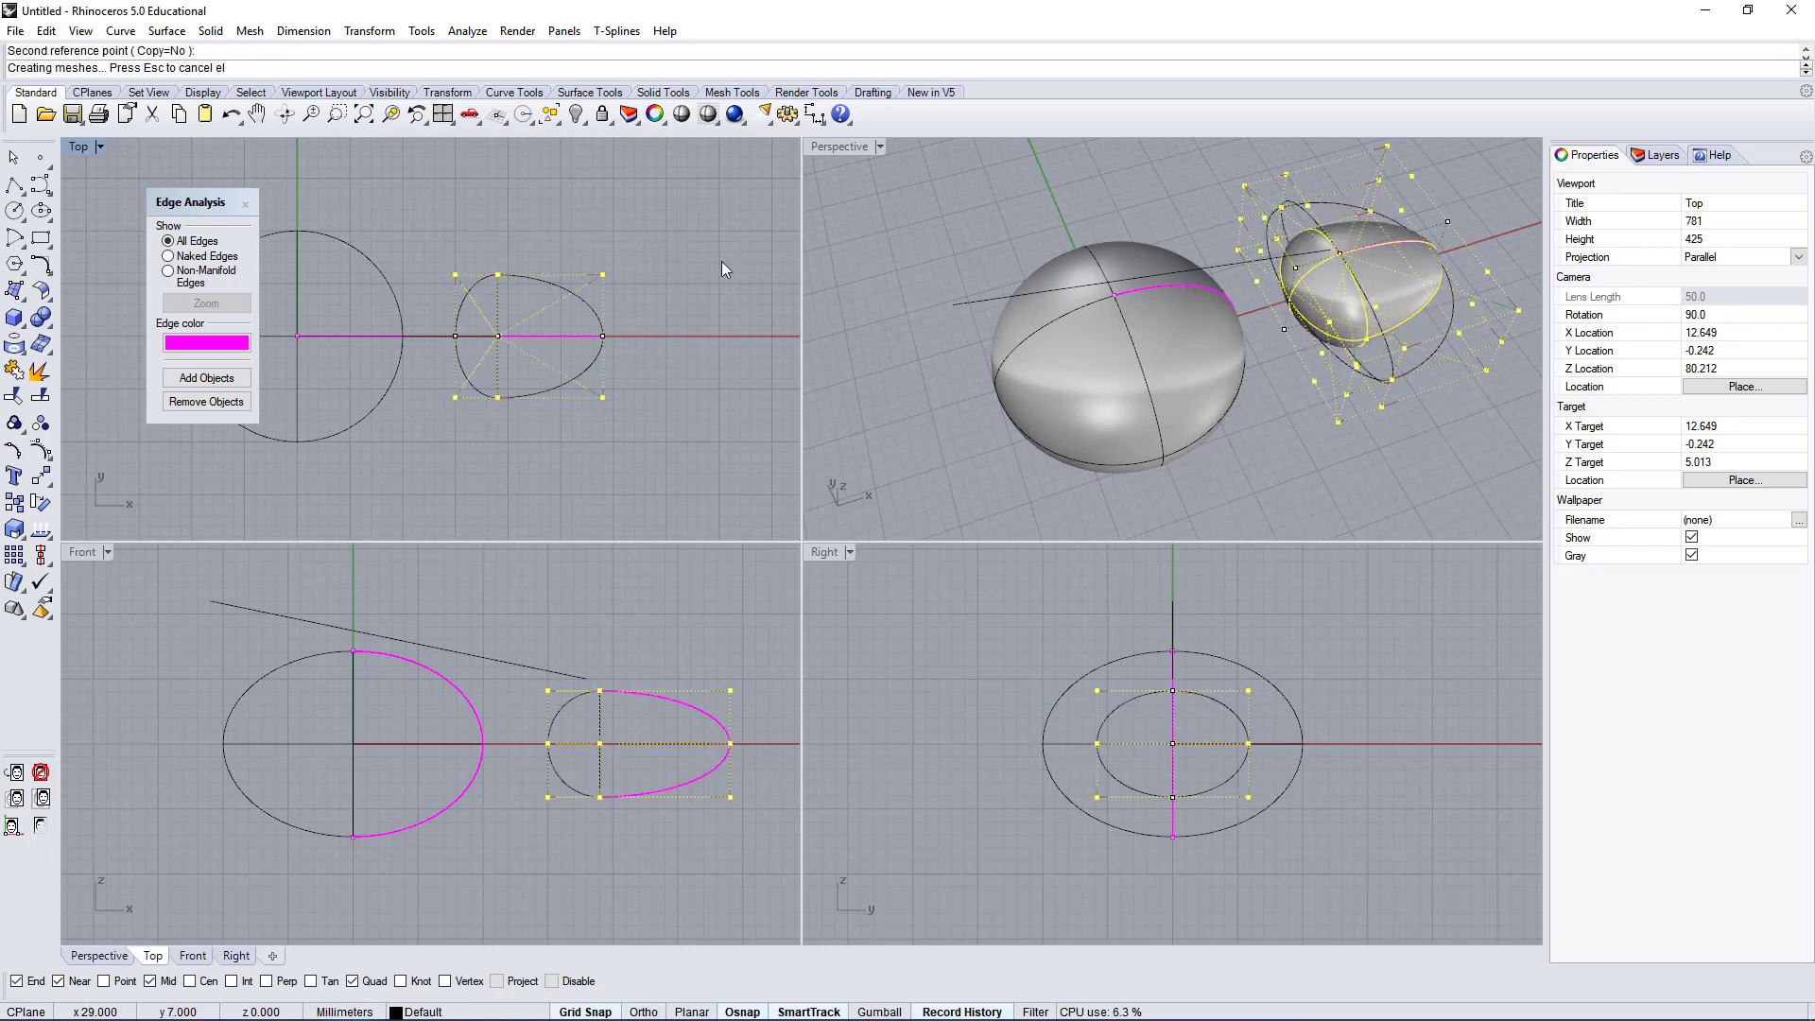
right_click_drag(1323, 467, 1425, 457)
key("Escape")
key("Escape")
Examine the seam edges on the flattened sphere and the egg-shaped copy from several angles in an enlarged Perspective view.
right_click_drag(1414, 329, 1208, 245)
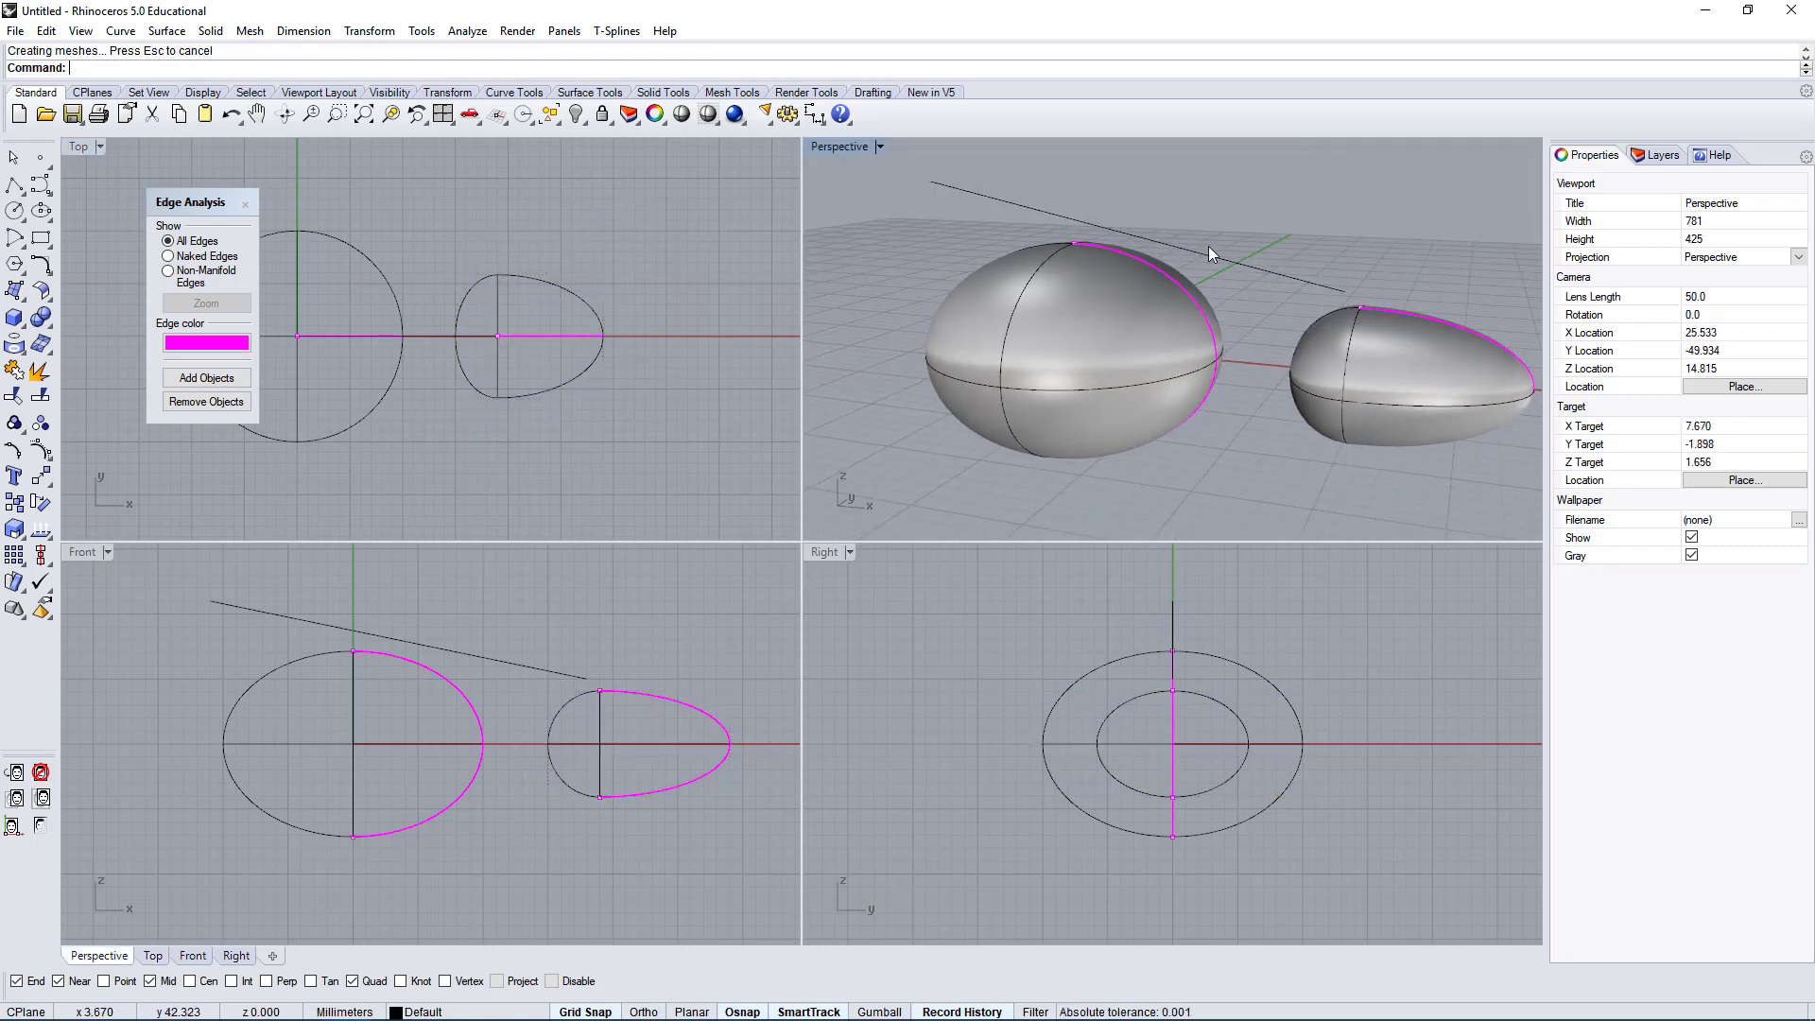
double_click(825, 147)
right_click_drag(1081, 394, 1013, 429)
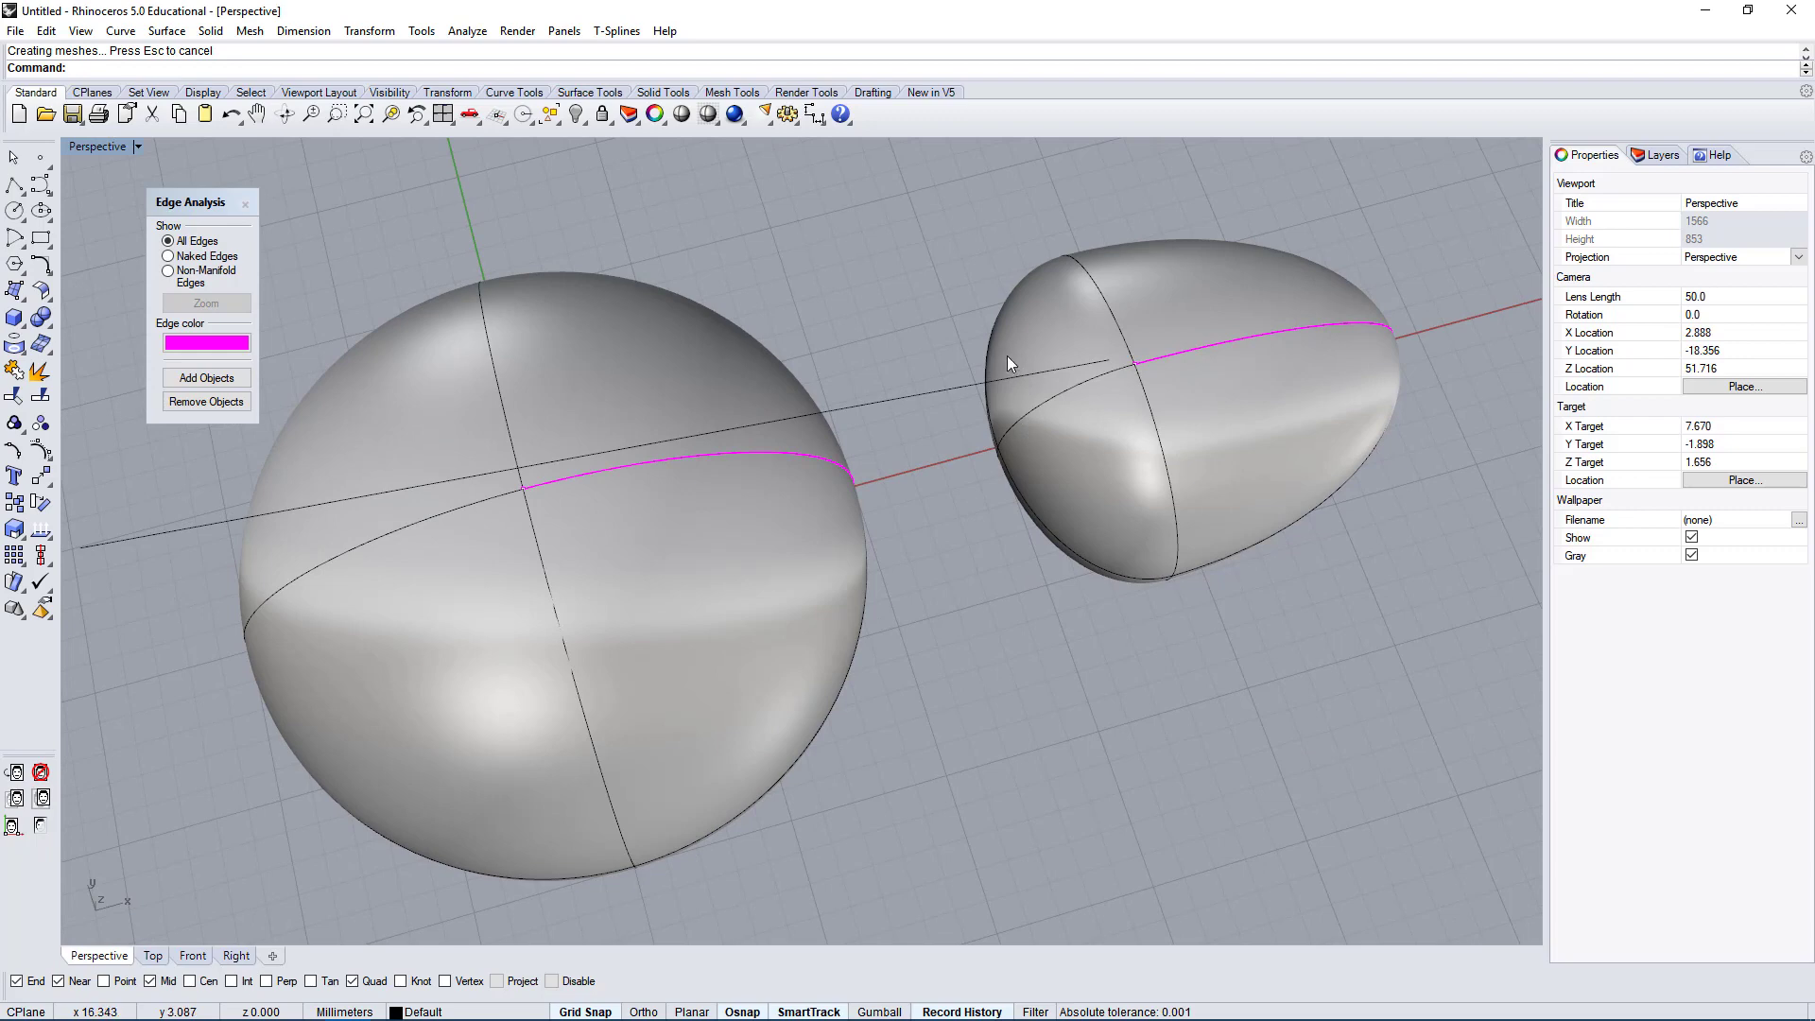
right_click_drag(953, 356, 1090, 519)
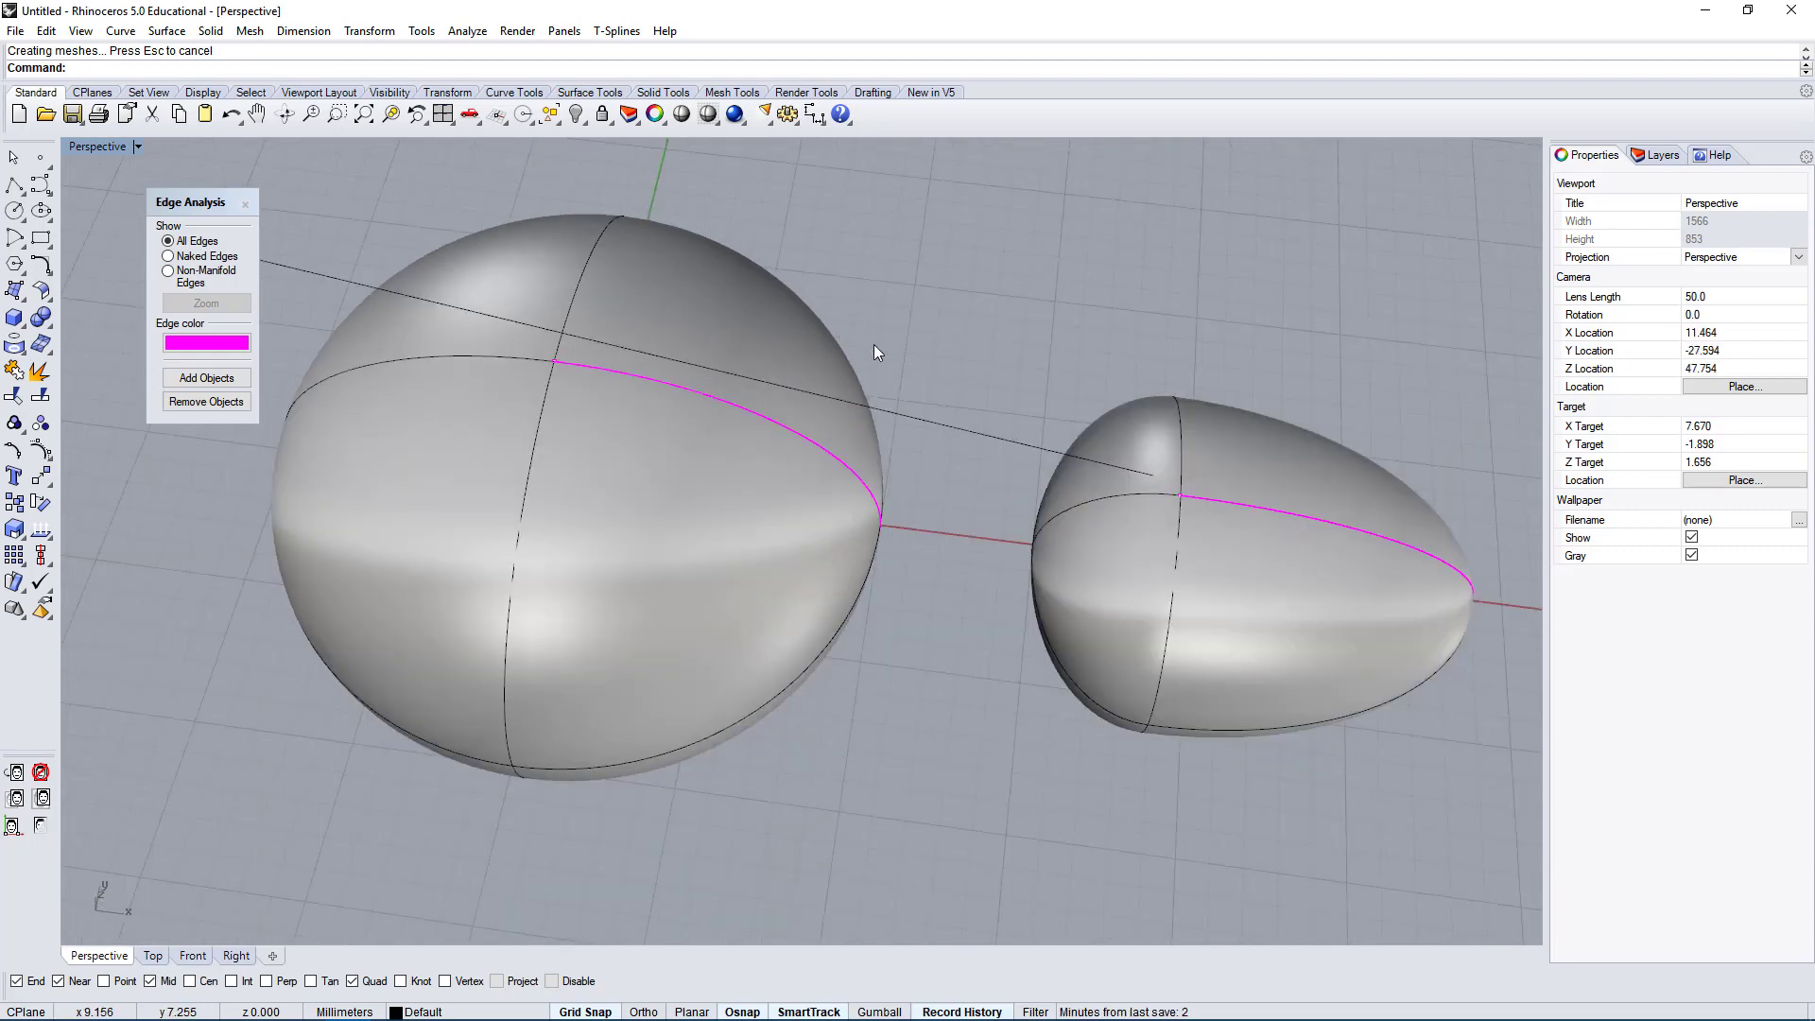
right_click_drag(799, 414, 1106, 691)
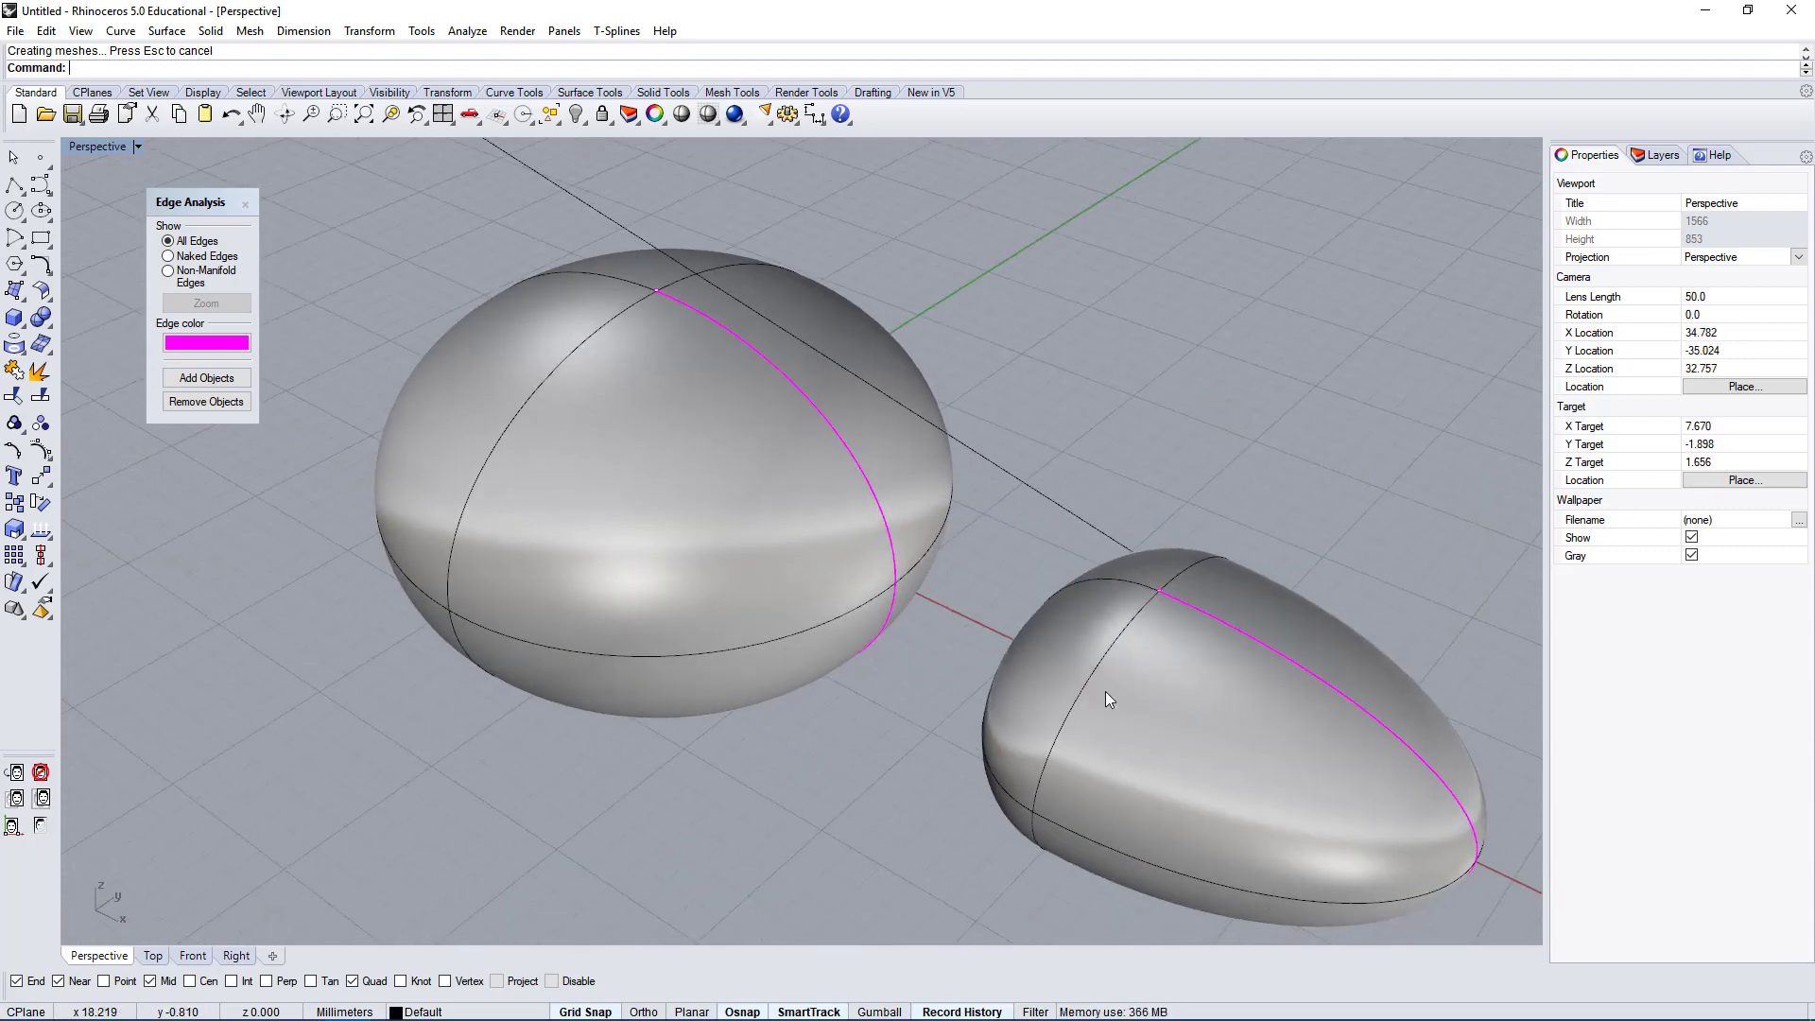
left_click(1172, 605)
right_click_drag(1163, 599, 1278, 554)
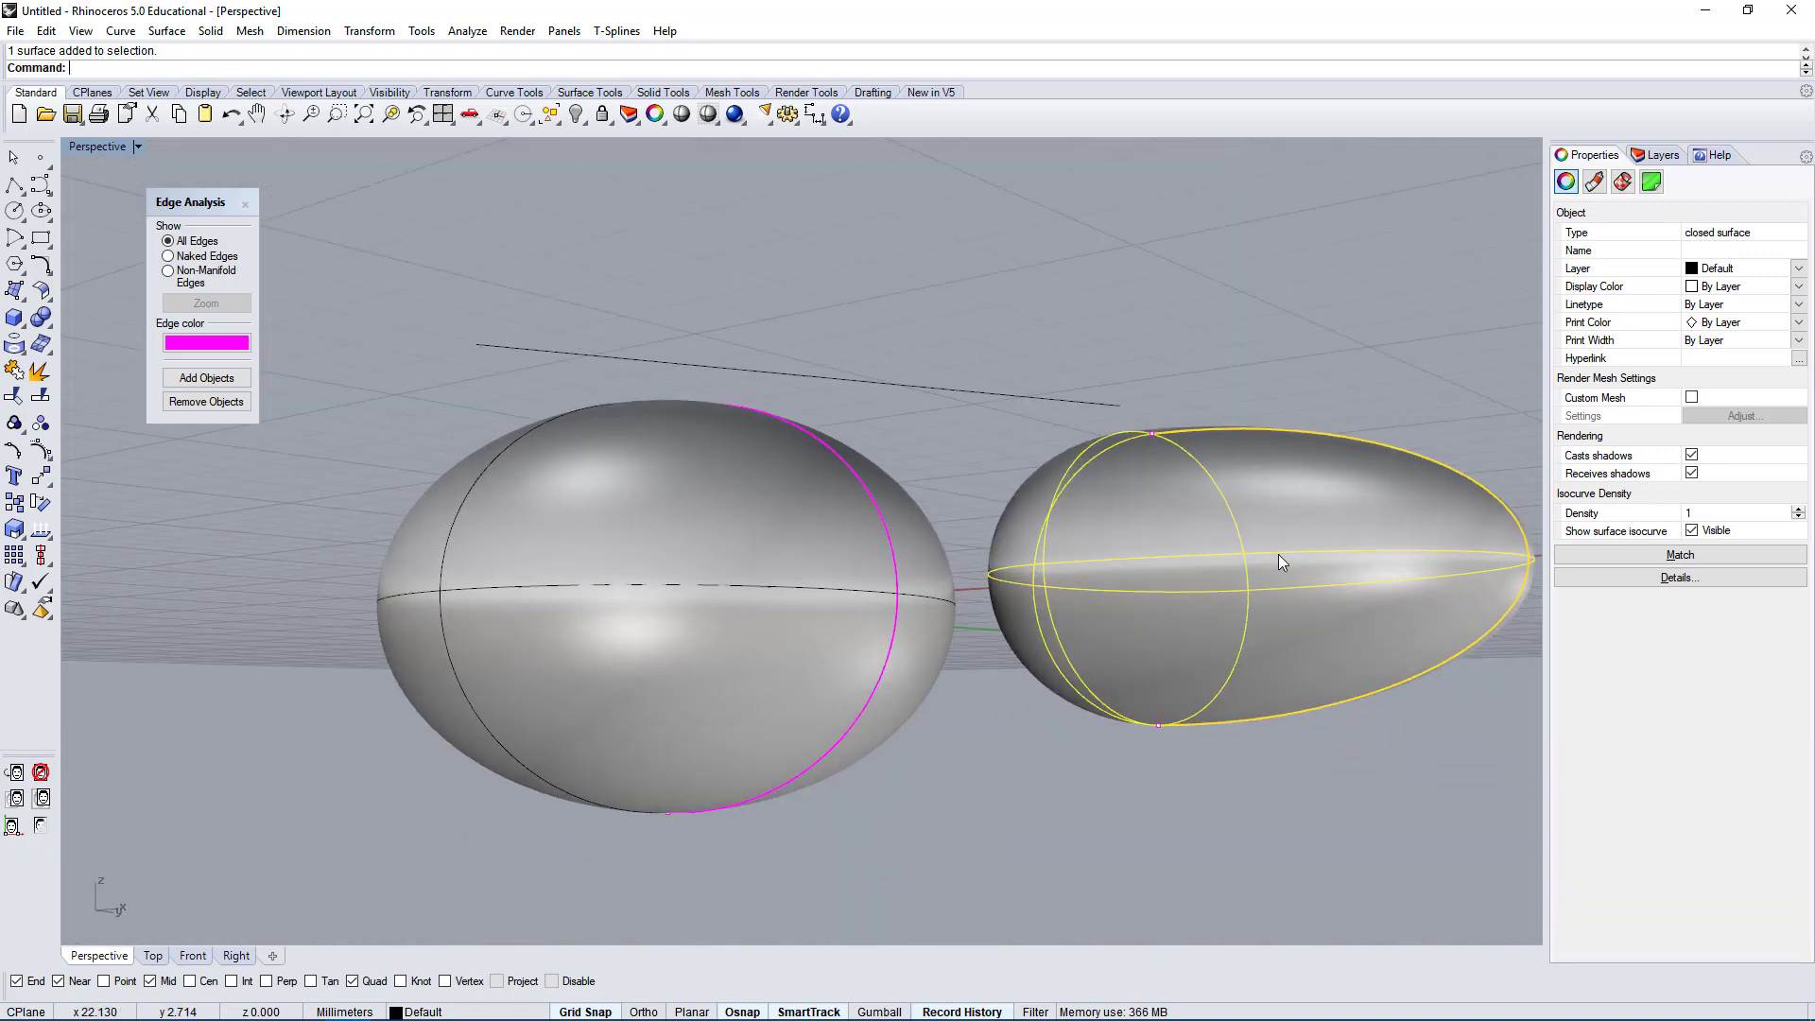
left_click(904, 236)
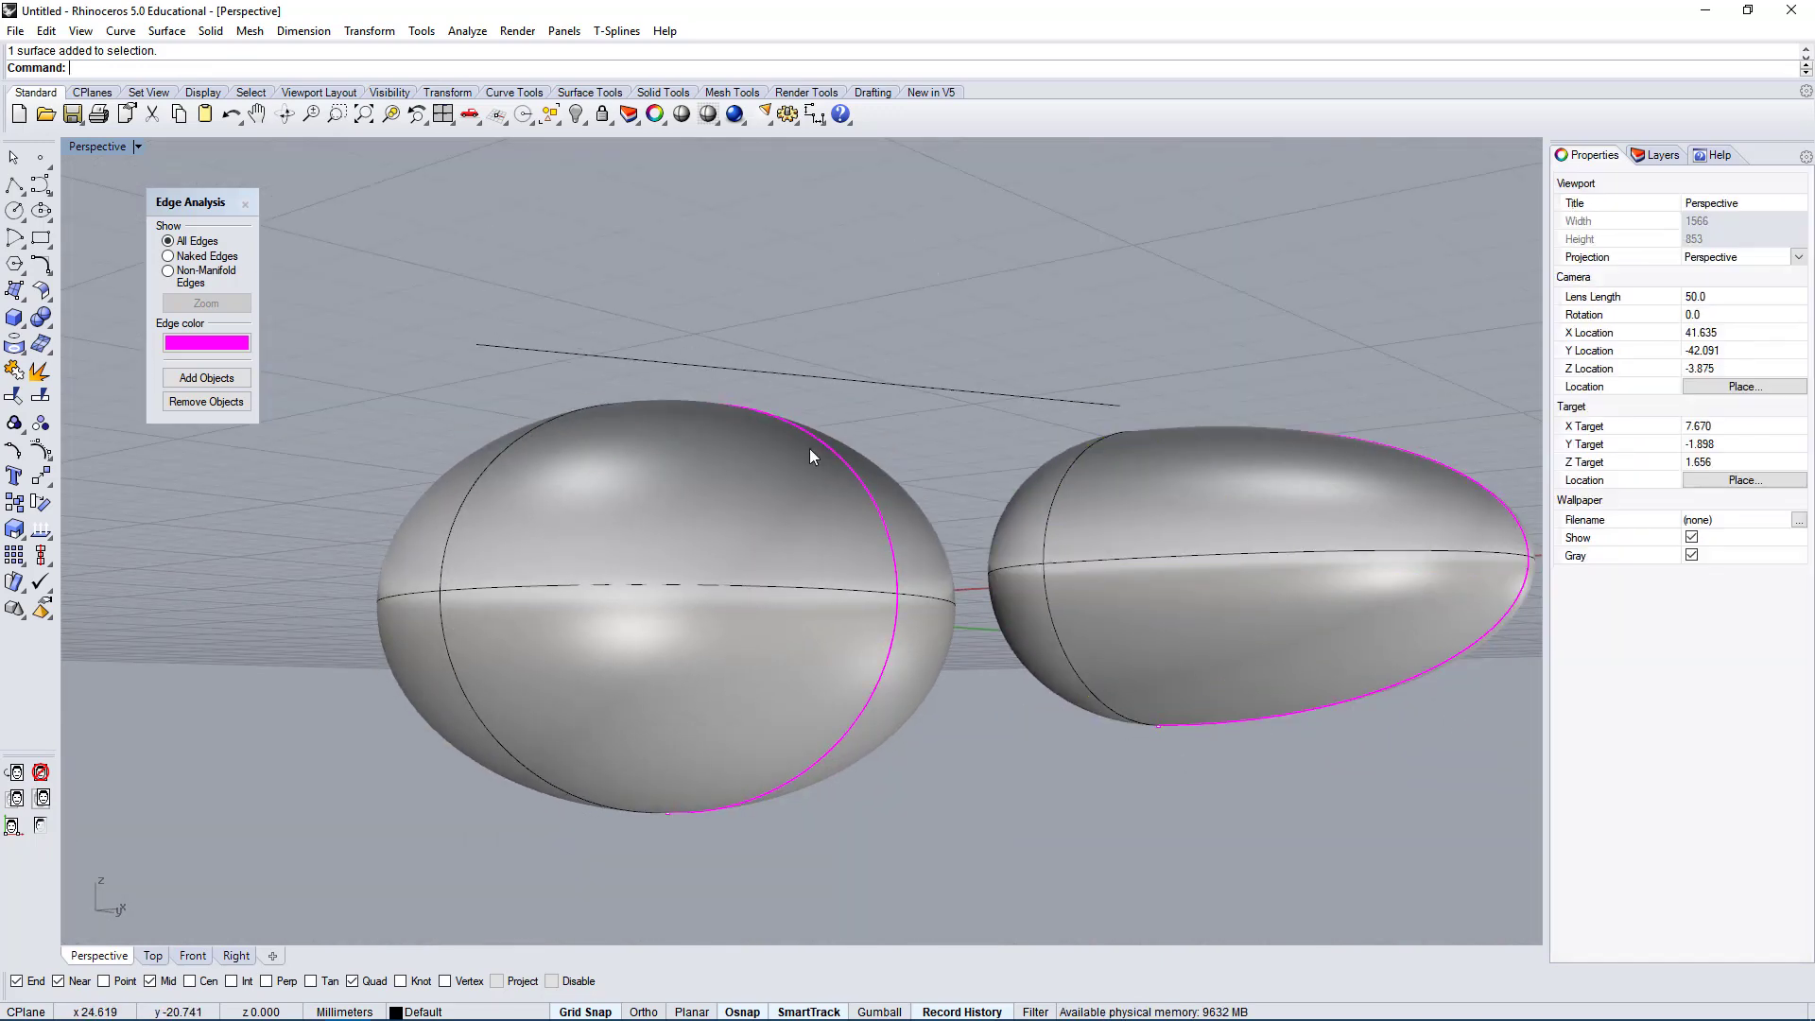
right_click_drag(755, 832, 771, 398)
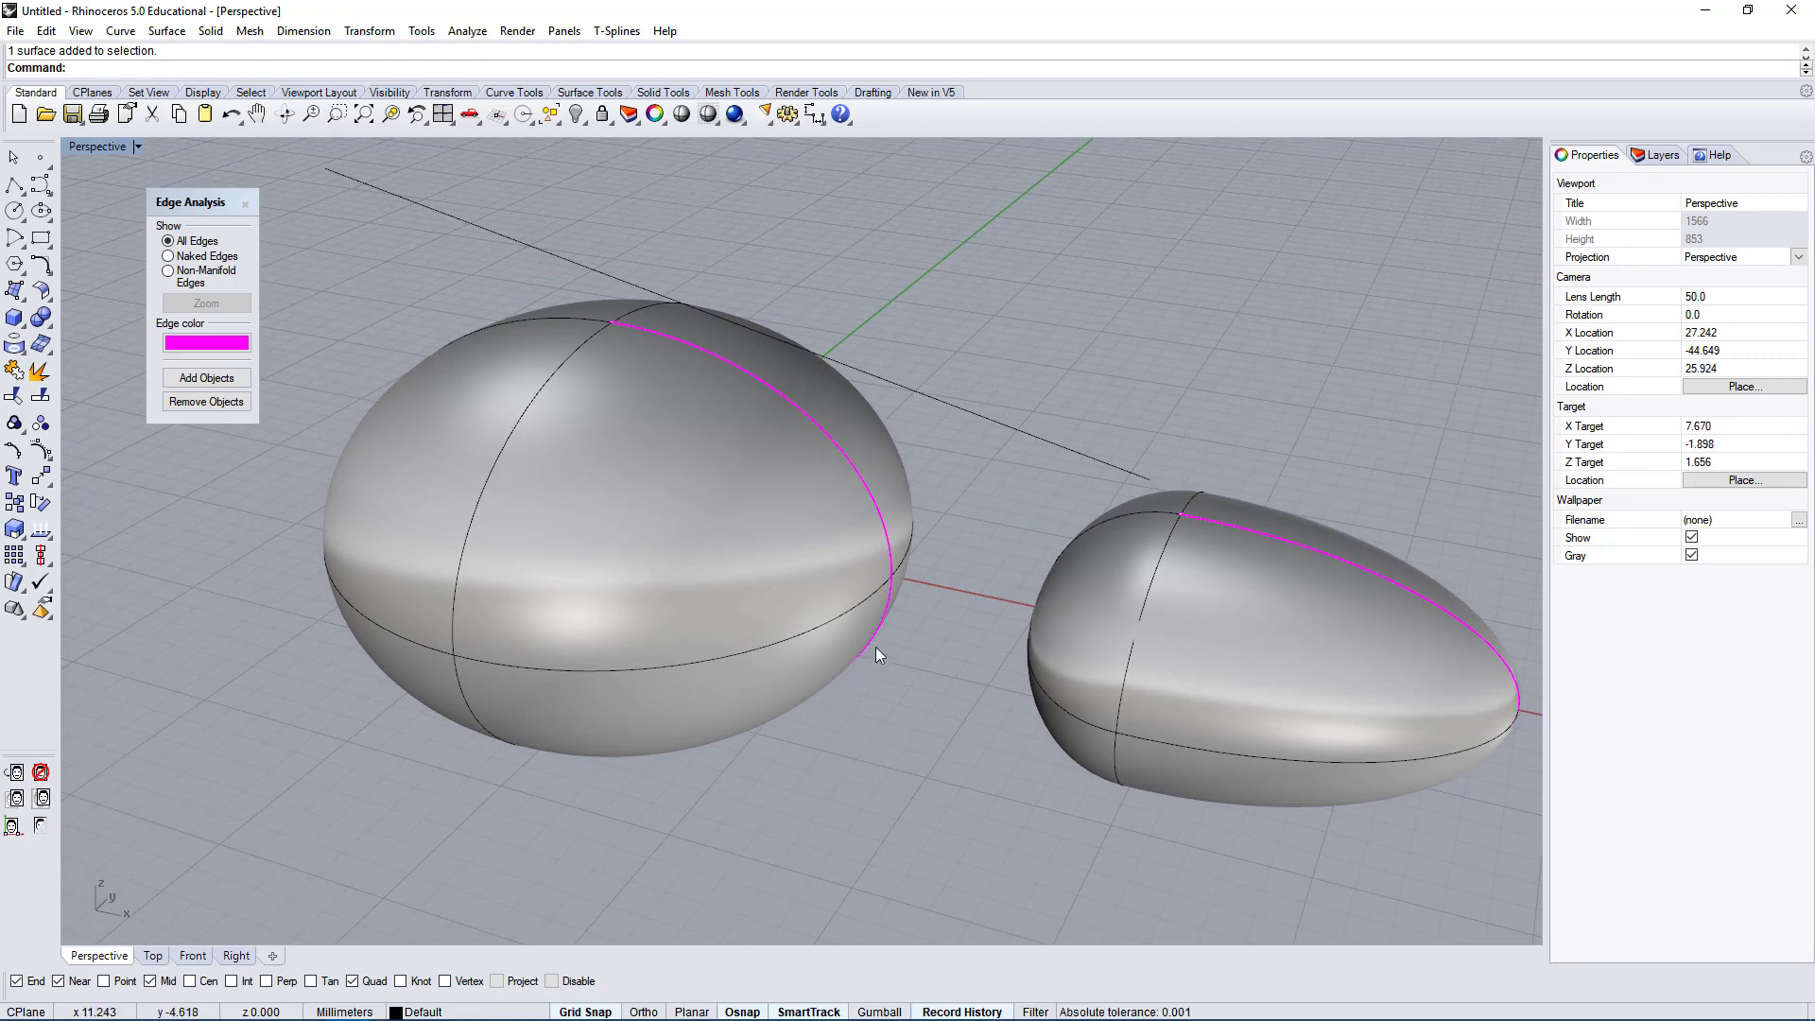
Rotate the egg-shaped copy 180 degrees in the Top view about its seam end point on the X axis.
left_click(1256, 688)
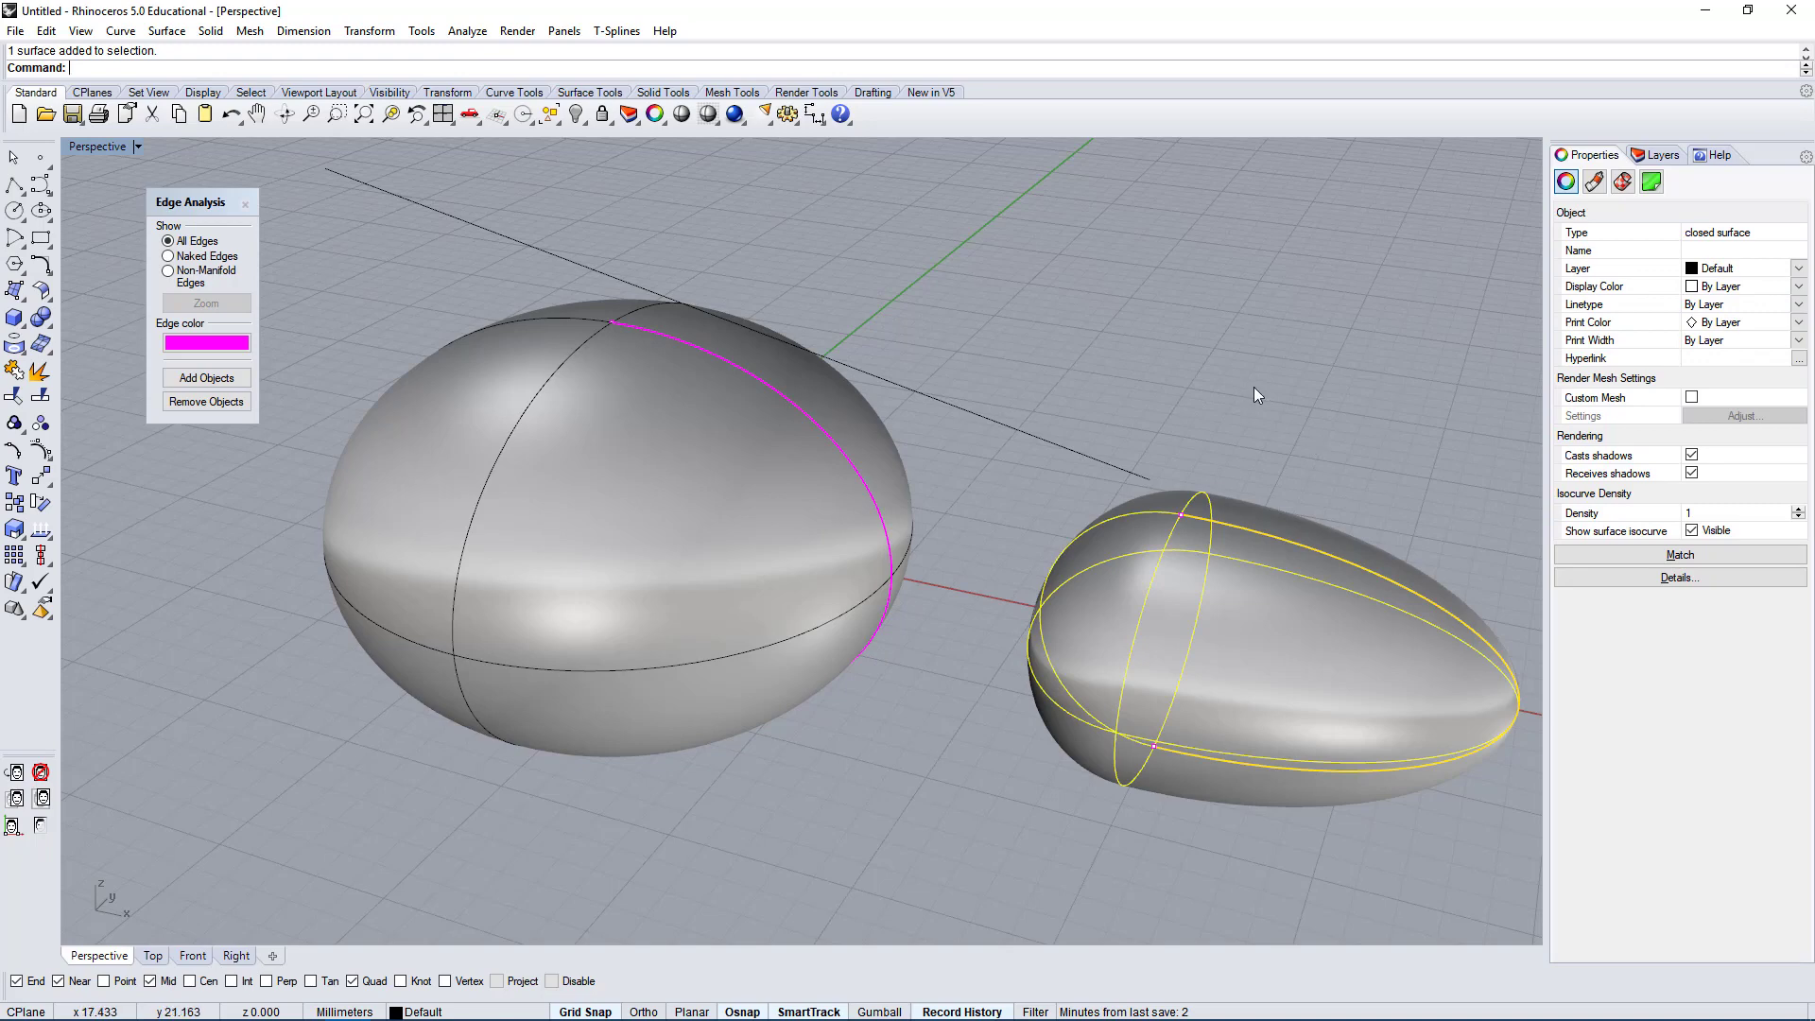
type("Rot")
key("Return")
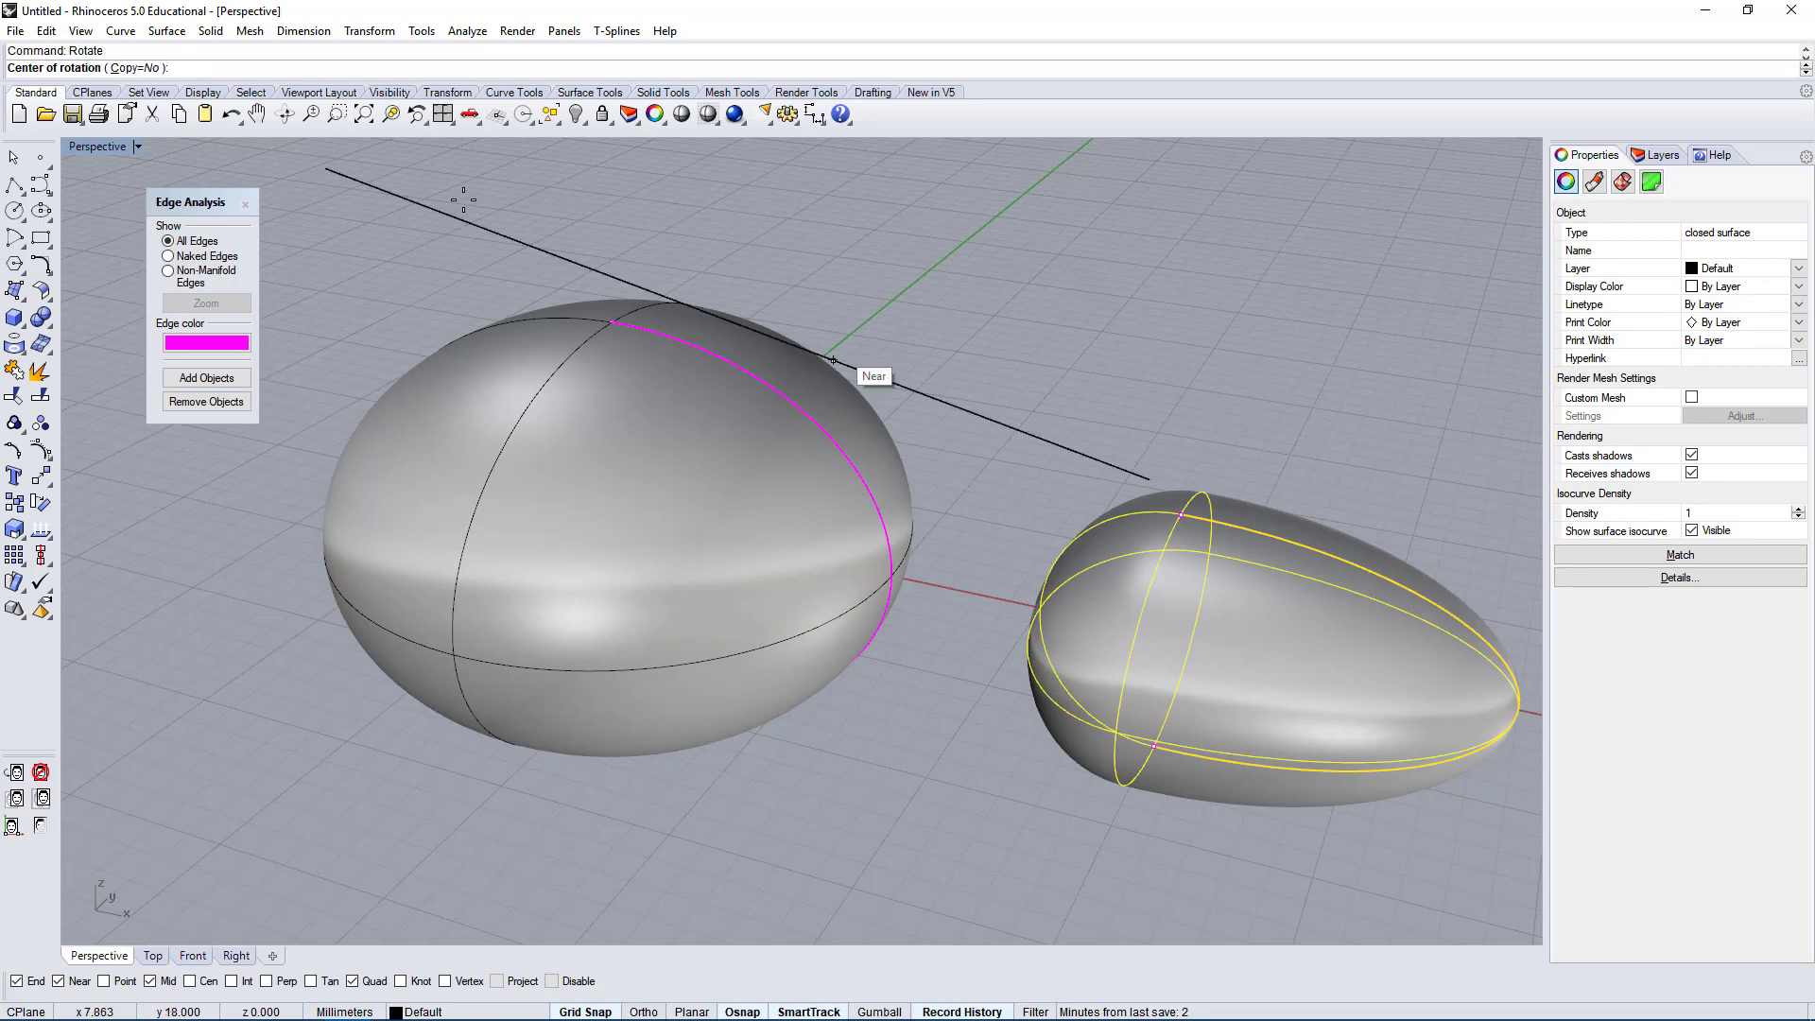
double_click(97, 148)
scroll(607, 323, "down", 2)
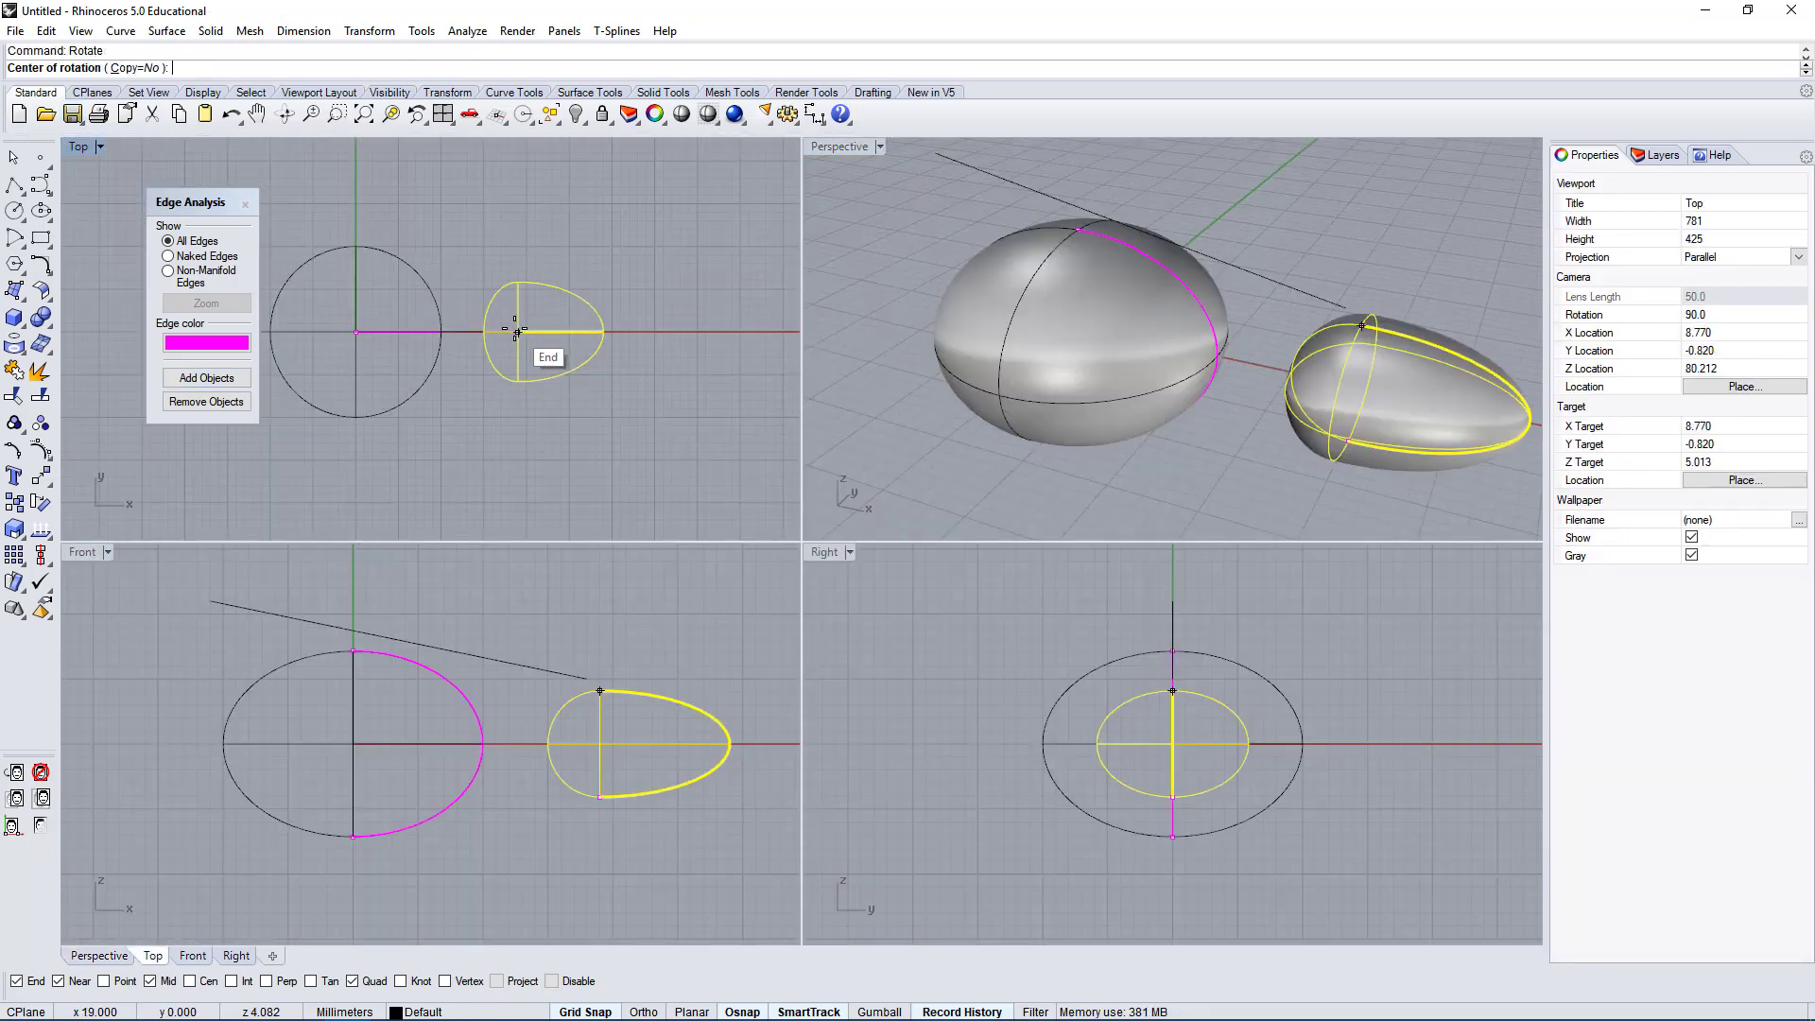
left_click(517, 332)
left_click(571, 216, "shift")
left_click(556, 453, "shift")
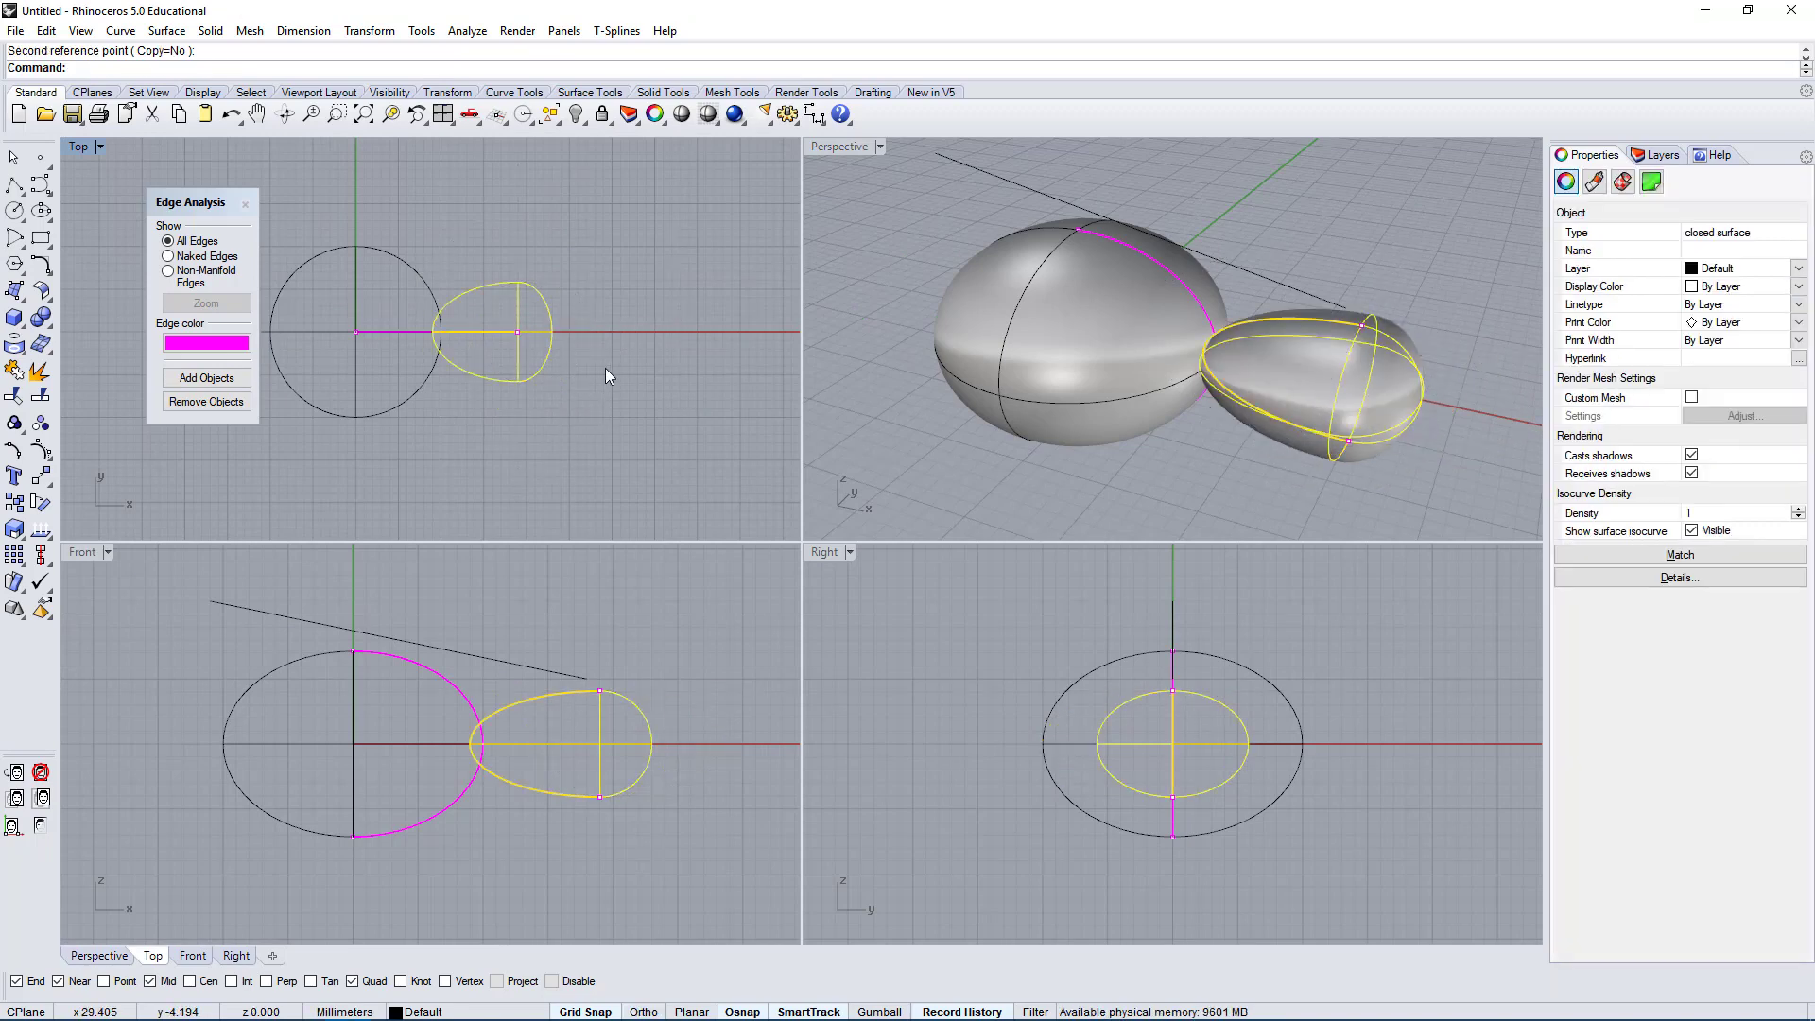
Move the egg-shaped copy about 4 mm along positive X, away from the flattened sphere, and clear the selection.
type("m")
key("Return")
left_click(654, 383)
left_click(688, 383)
left_click(1234, 491)
Rotate the egg-shaped copy 90 degrees about its center in the Right view and clear the selection.
scroll(1234, 491, "up", 6)
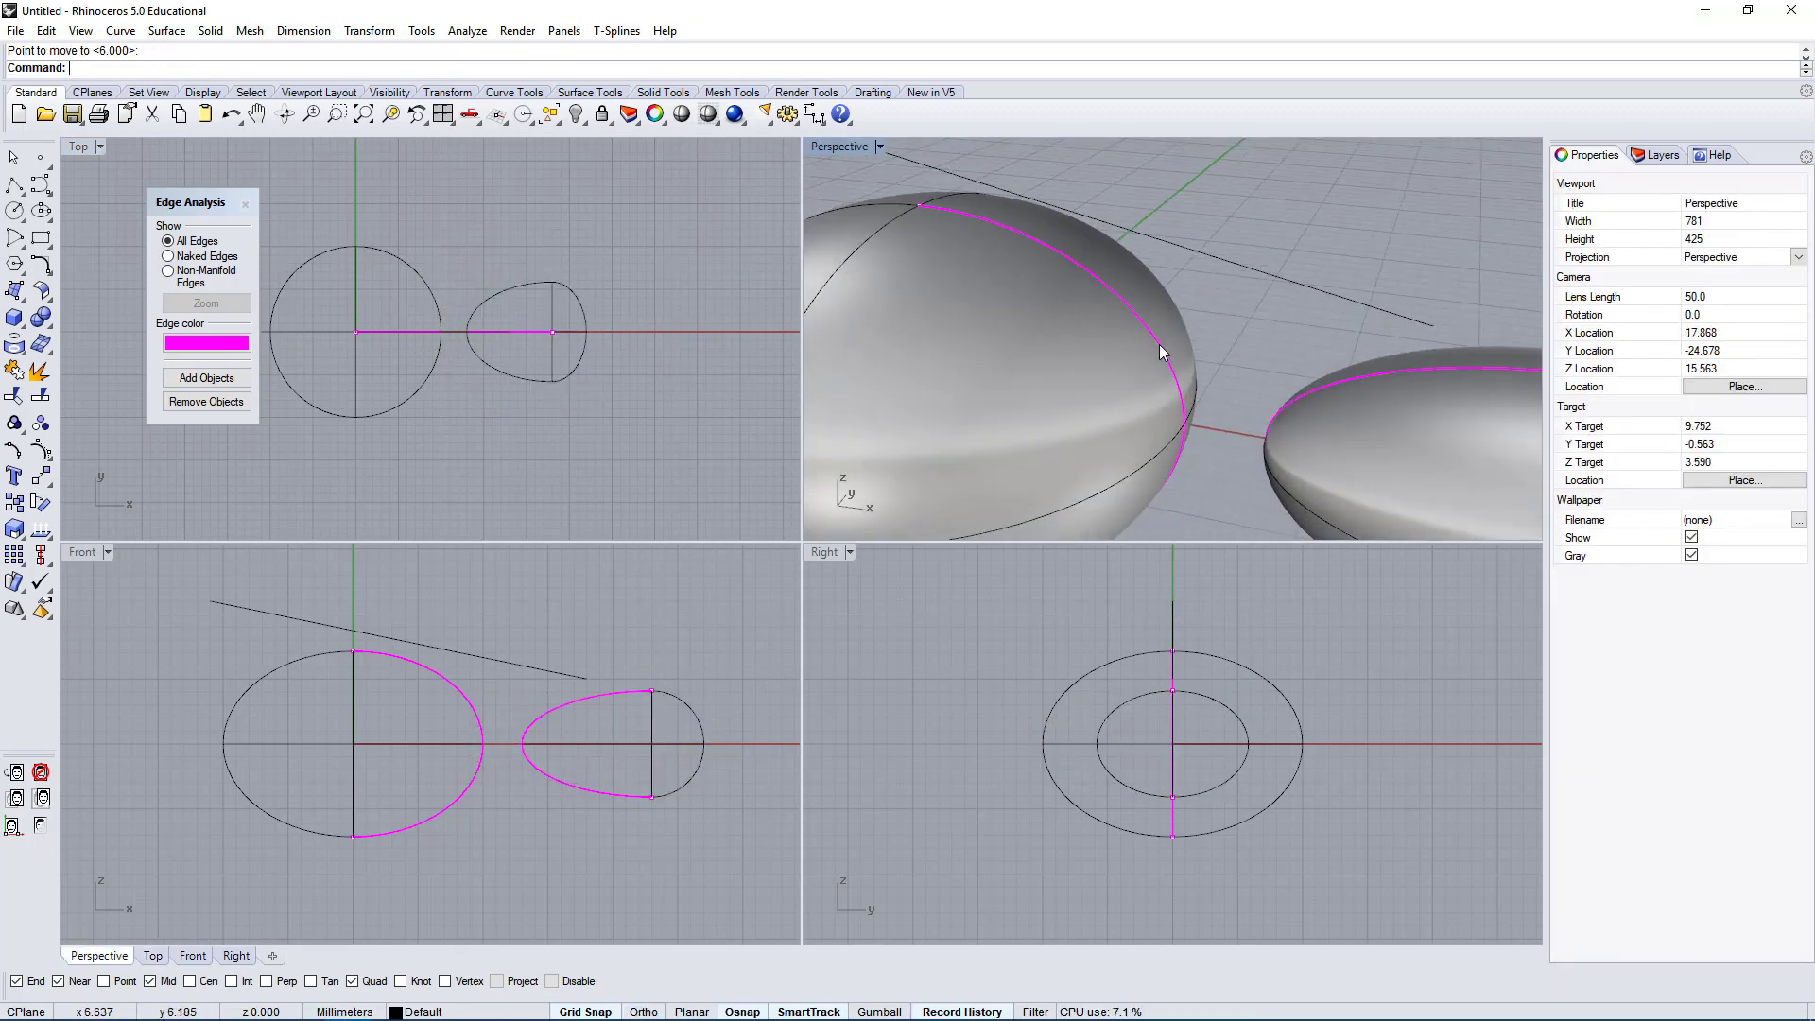
scroll(1200, 384, "down", 4)
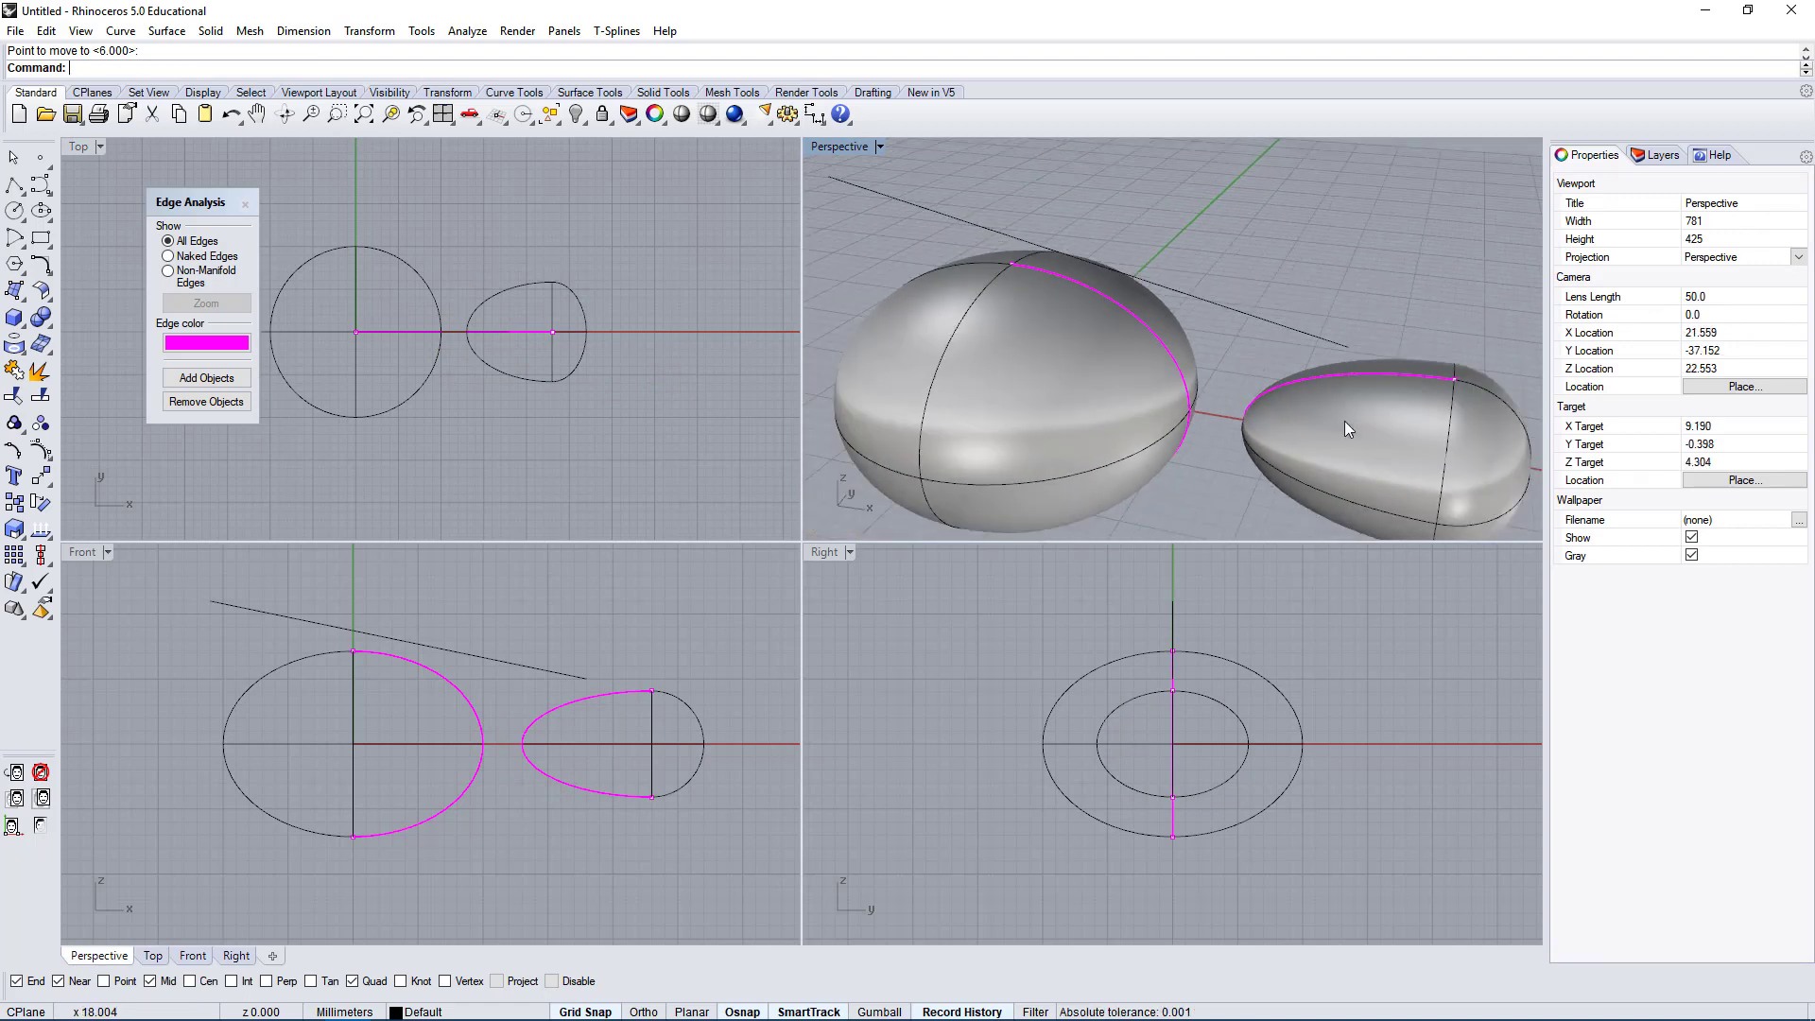
right_click_drag(1345, 418, 1269, 379)
left_click(1374, 396)
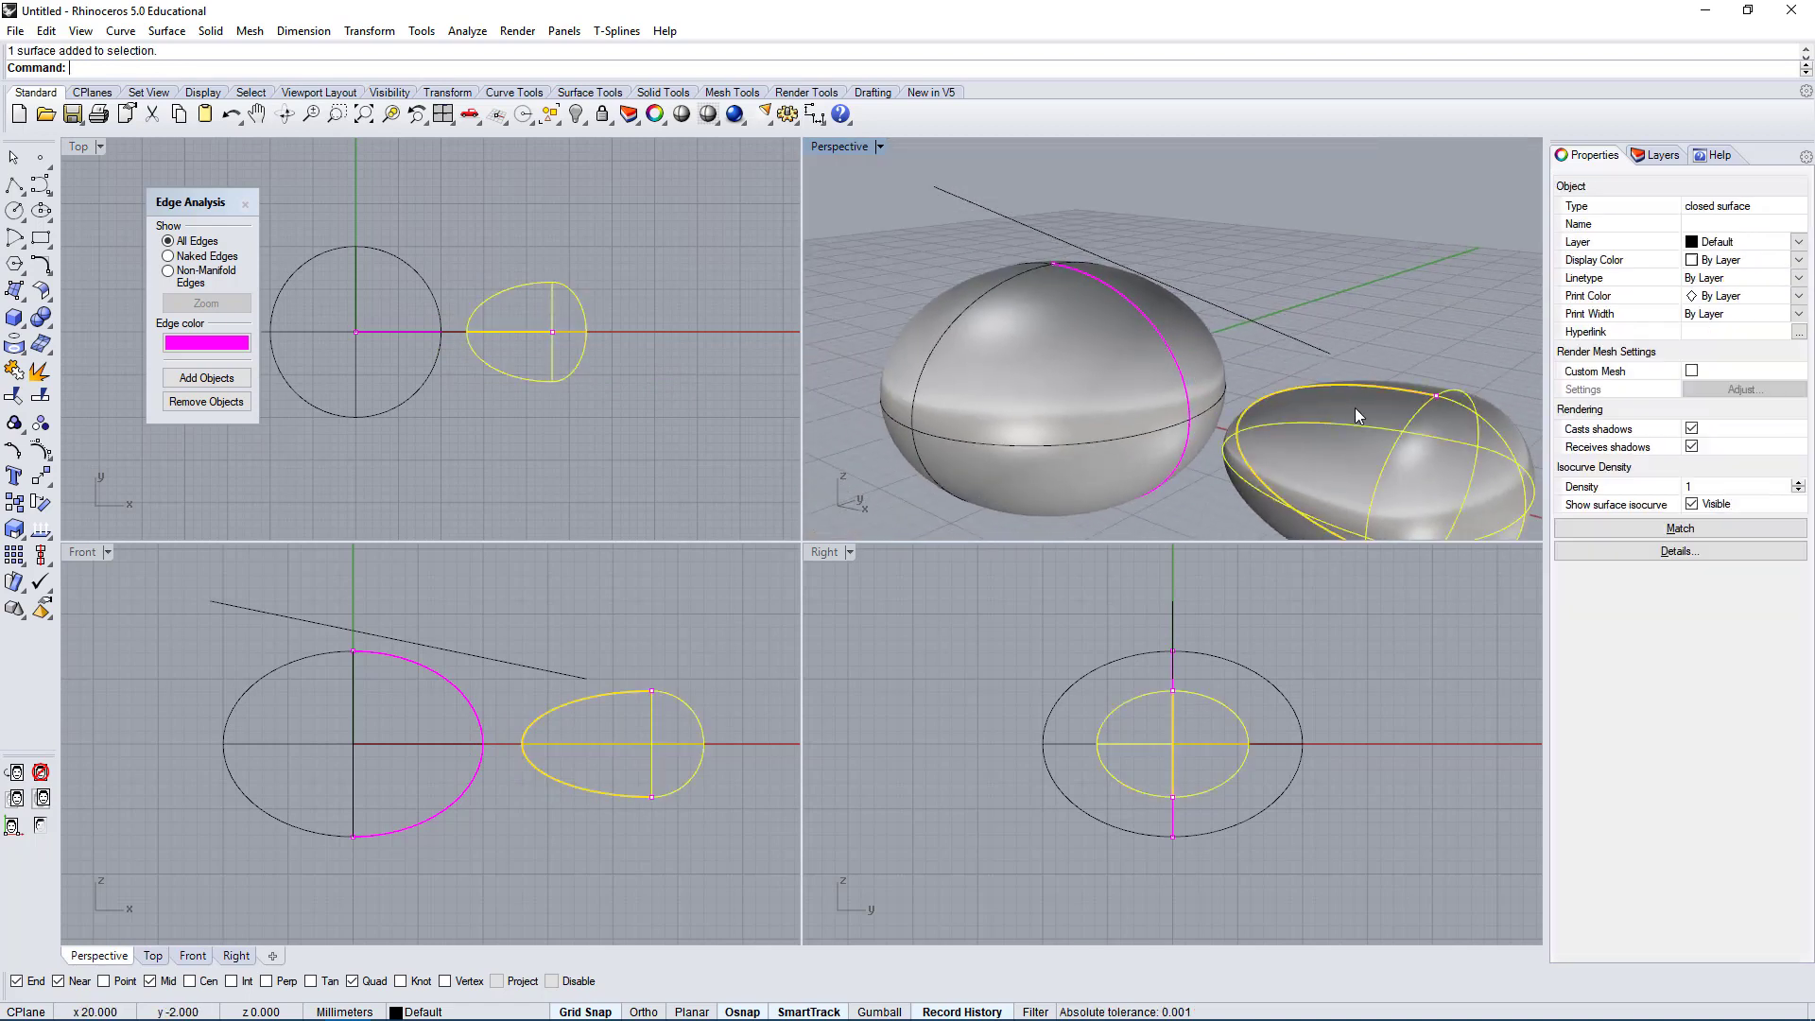
type("Rot")
key("Return")
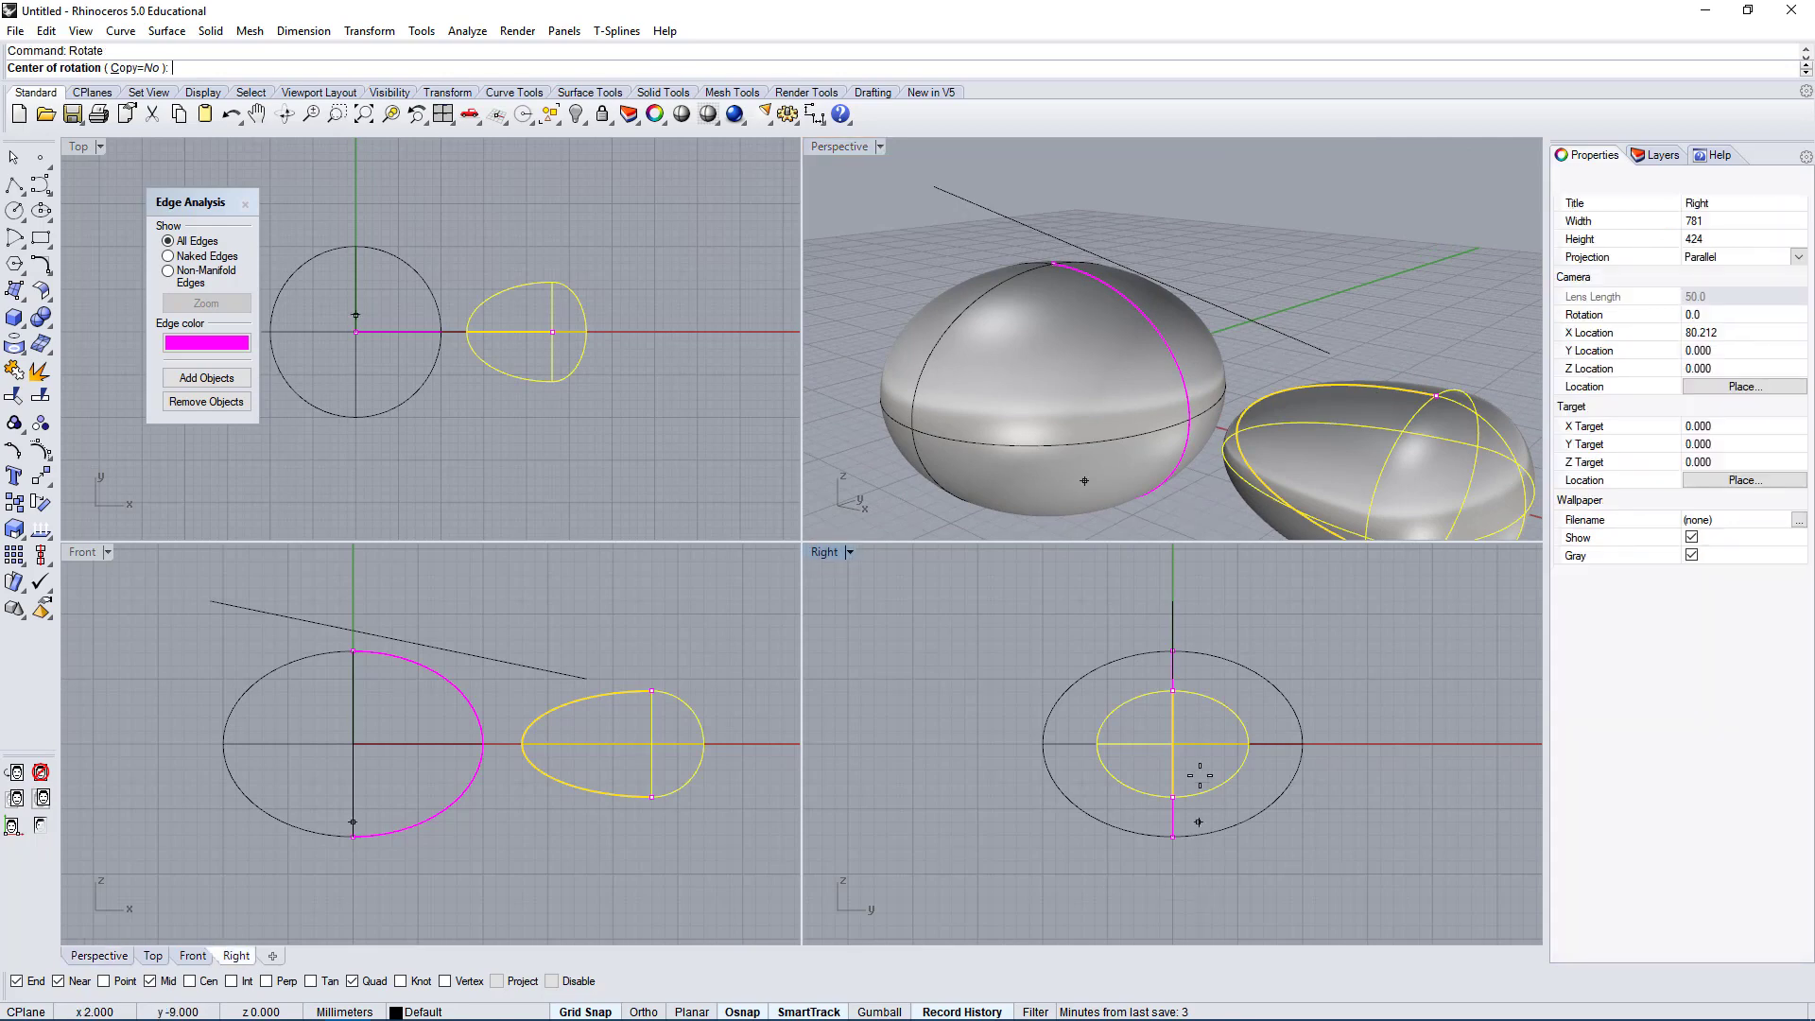
left_click(1172, 744)
left_click(1406, 743)
left_click(1247, 639)
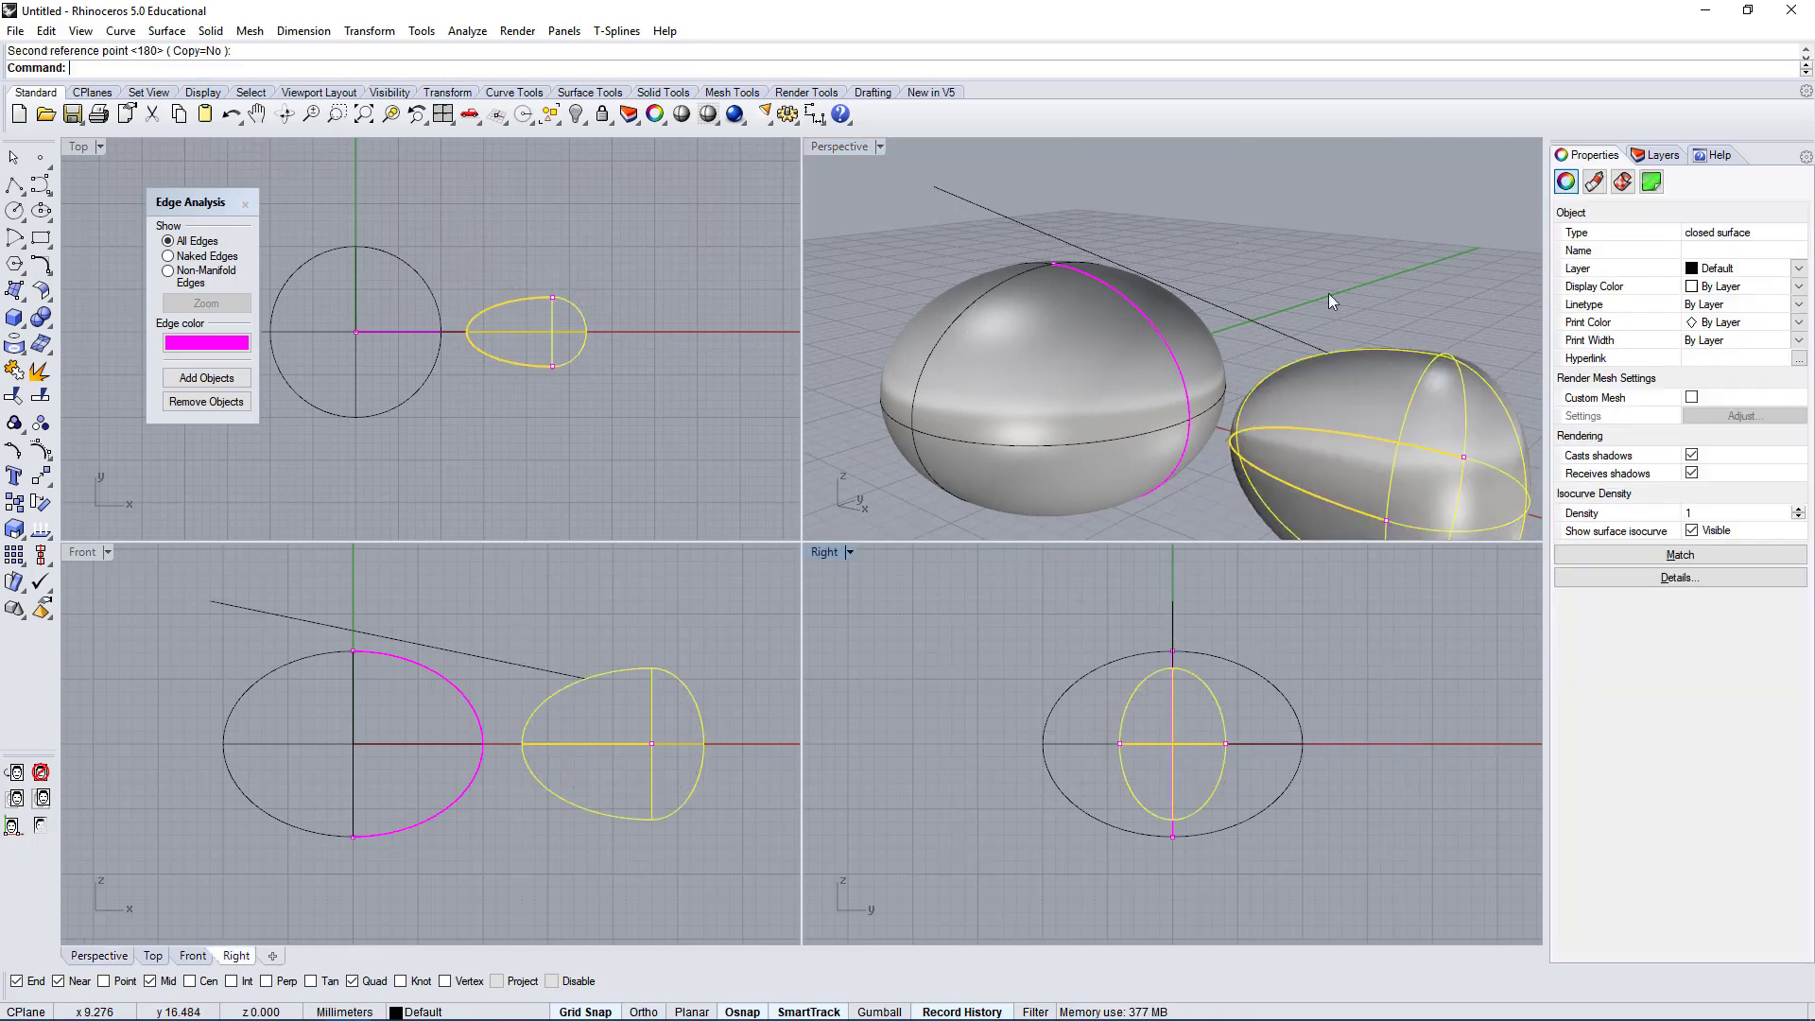
left_click(1329, 295)
Examine how the seam of the rotated copy lines up with the flattened sphere's seam in the Perspective view.
right_click_drag(1329, 299, 1348, 337)
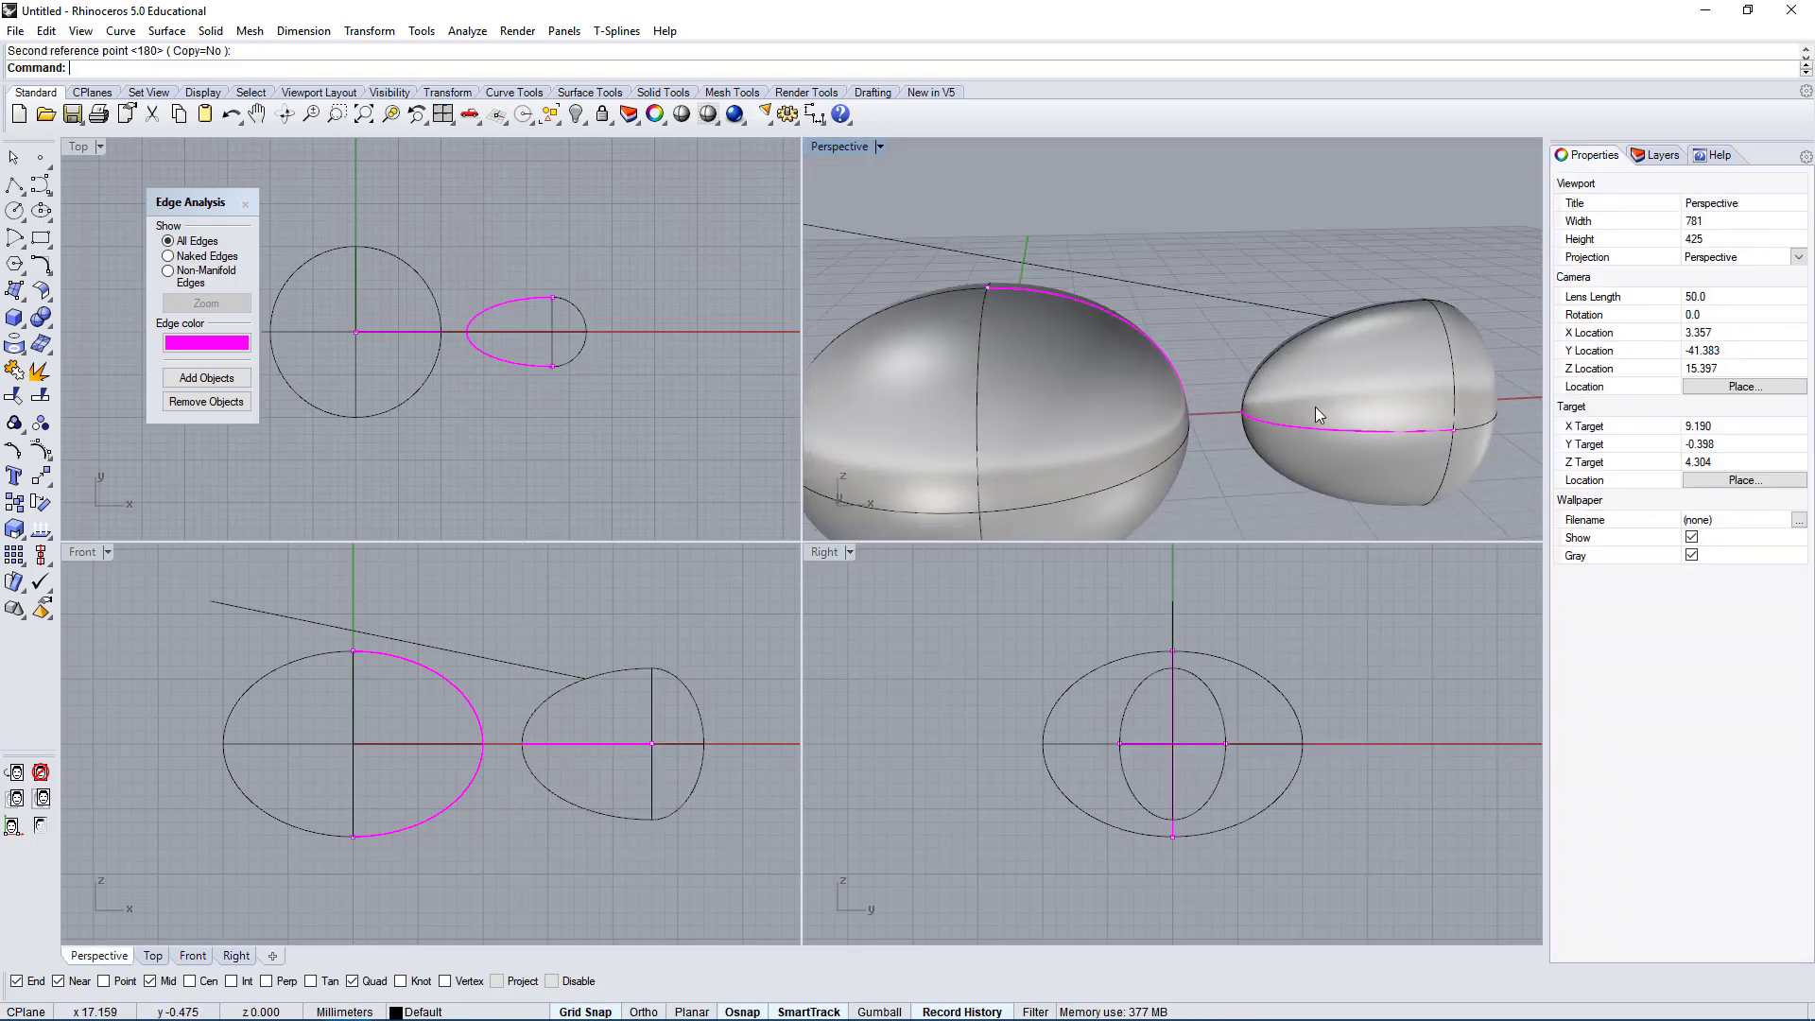
scroll(1314, 407, "up", 4)
right_click_drag(1314, 406, 1267, 450)
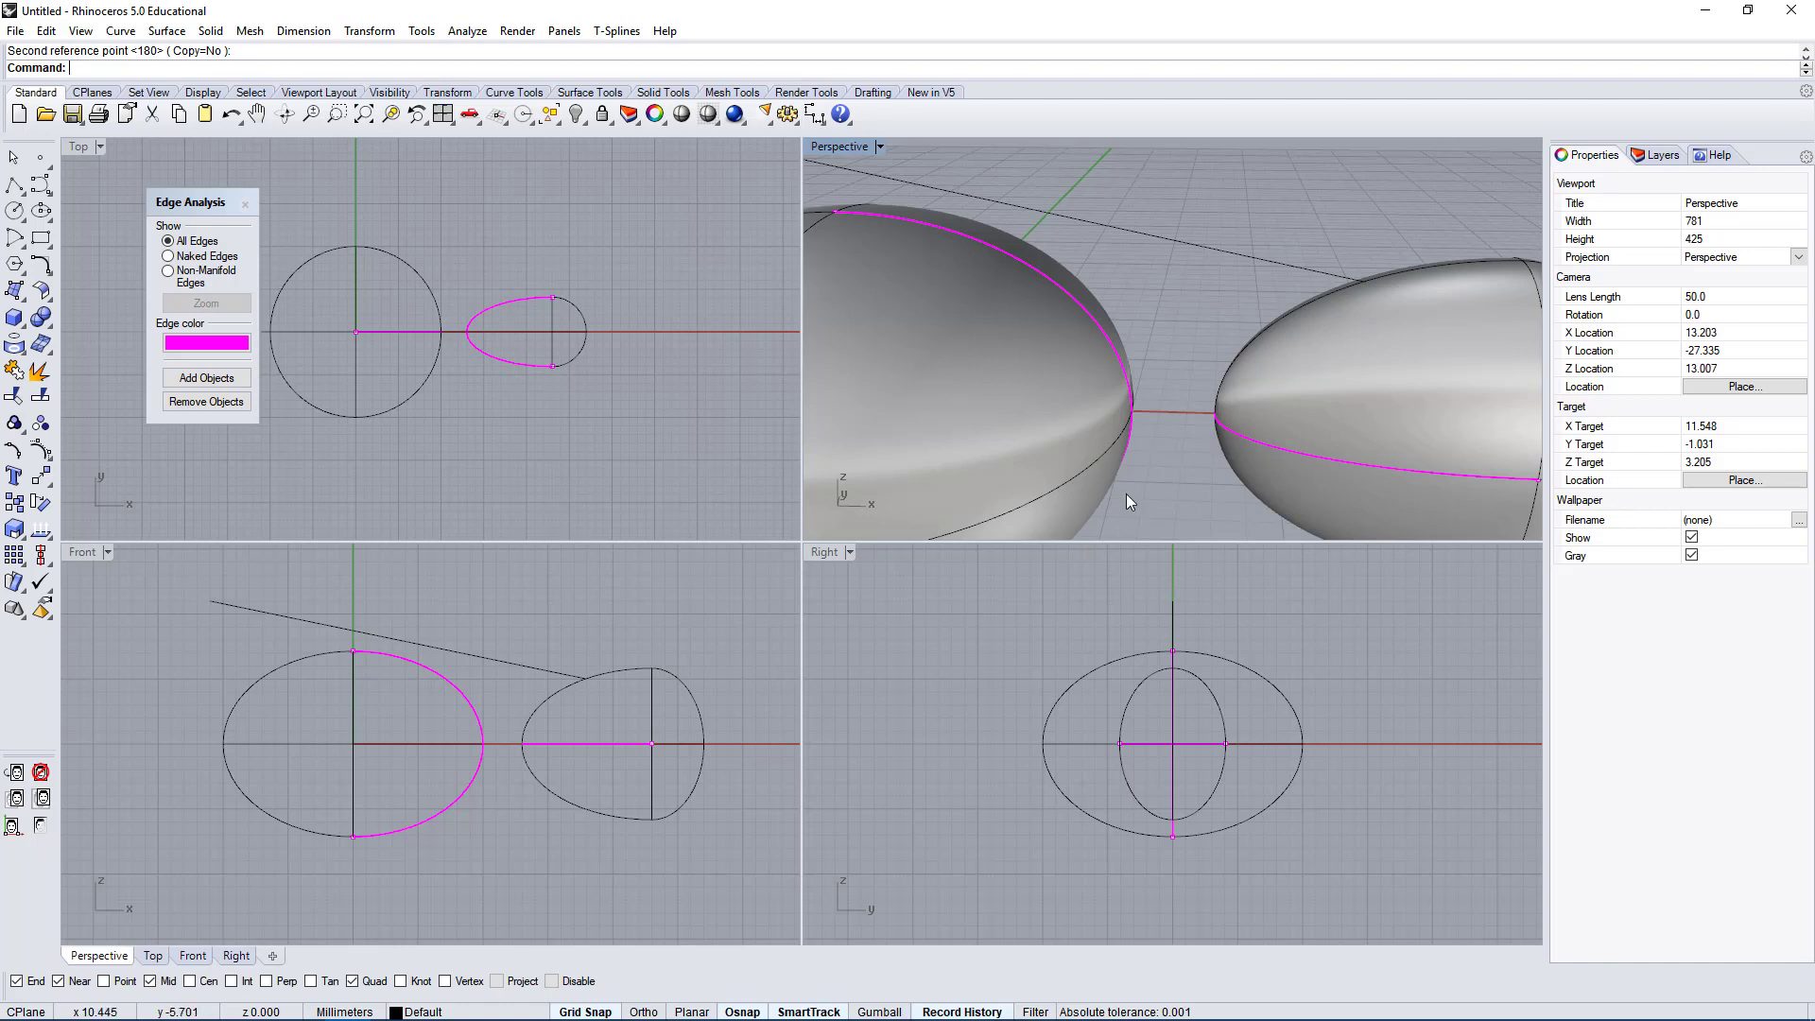
right_click_drag(1191, 372, 1264, 219)
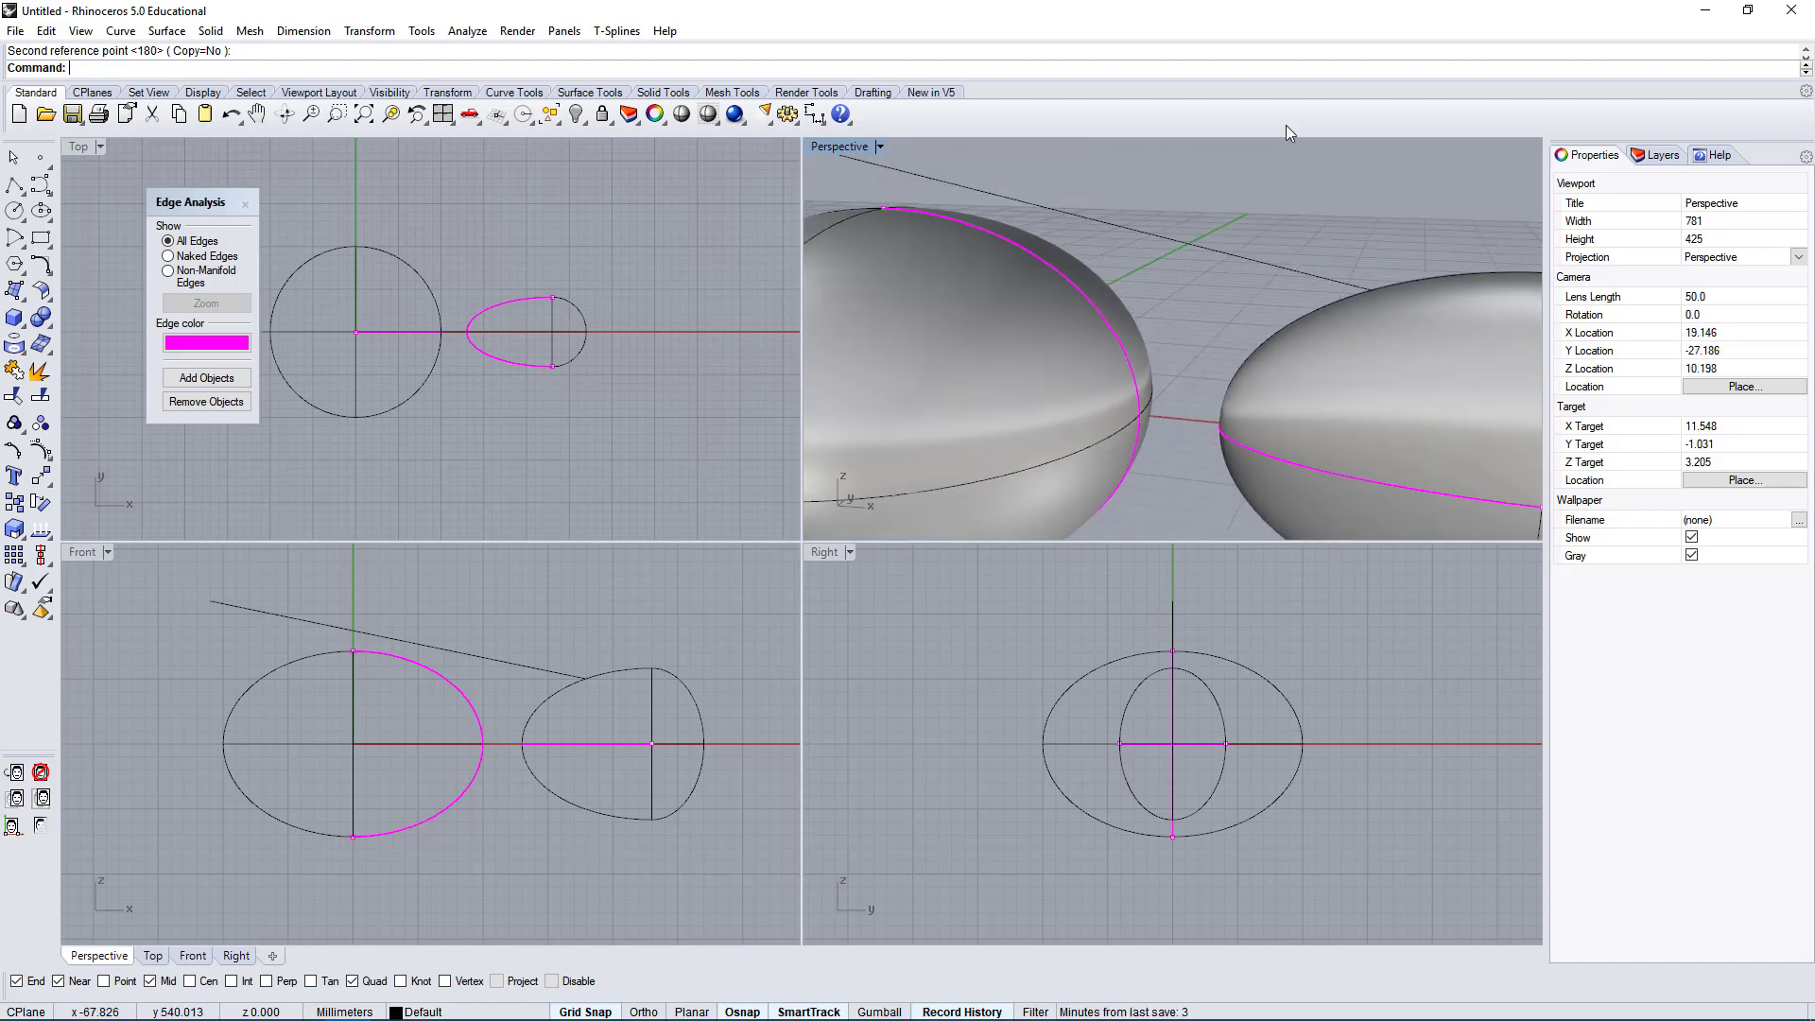
double_click(832, 148)
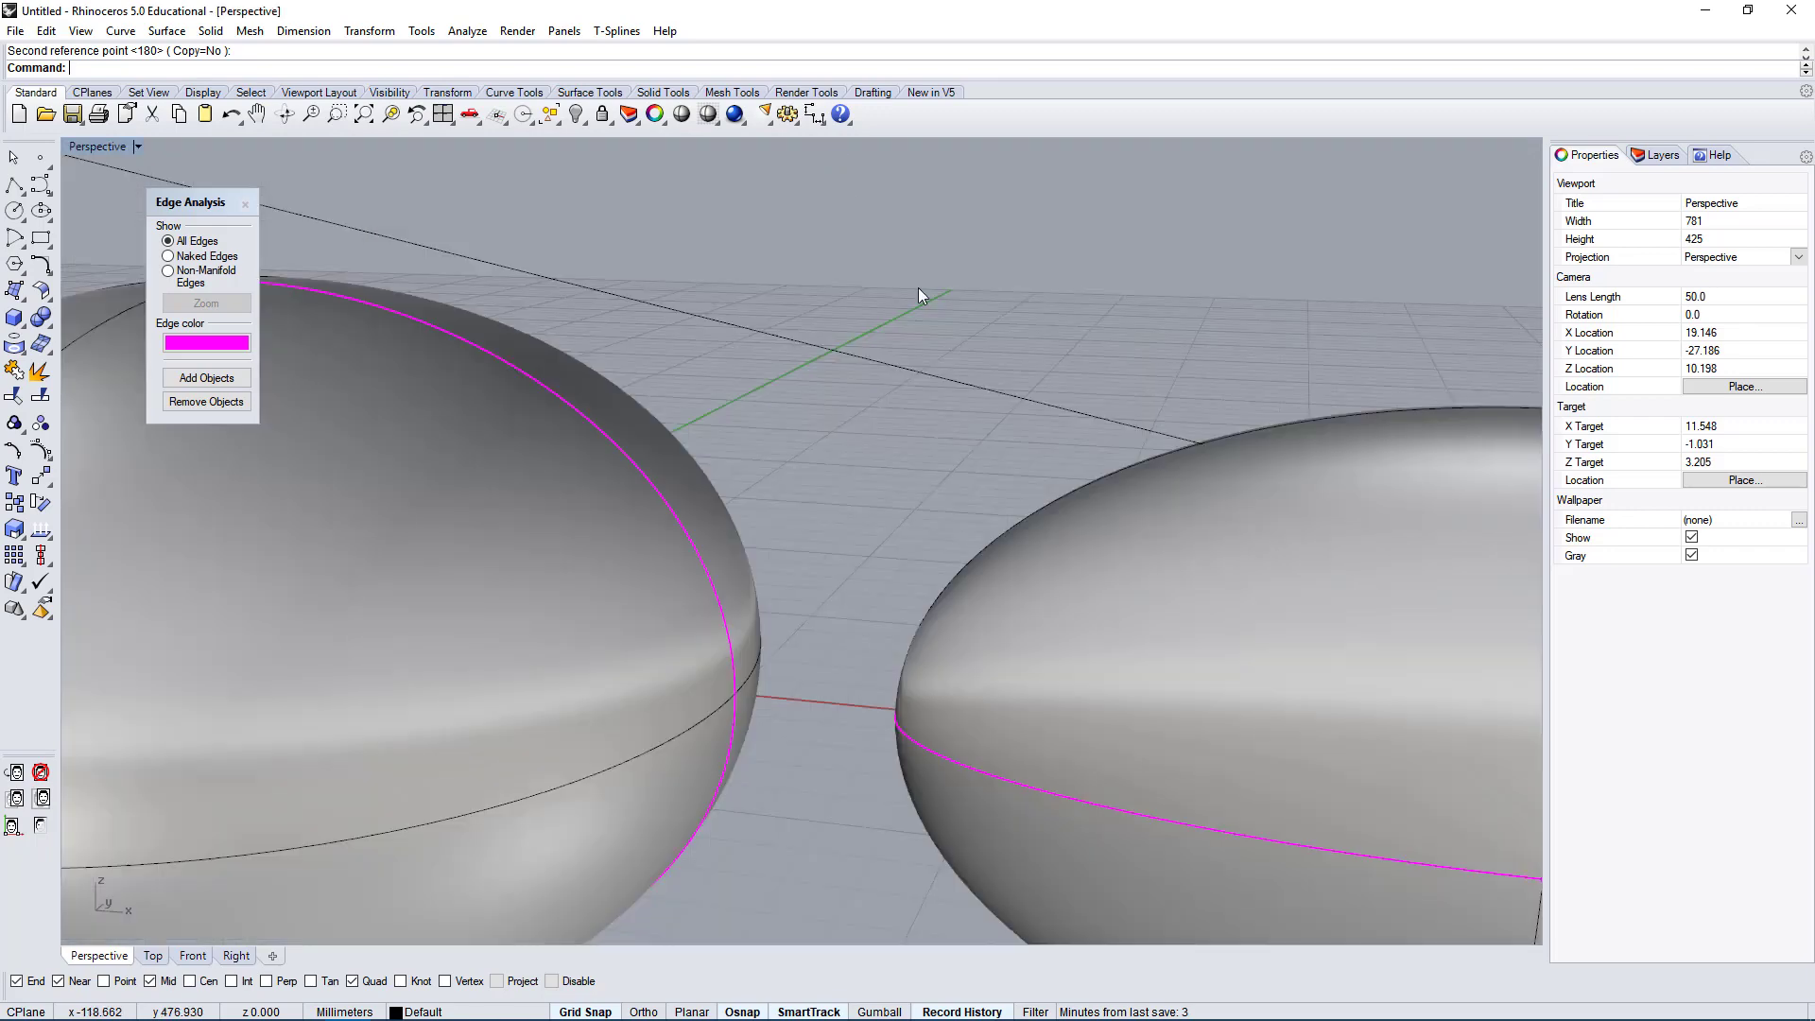
double_click(76, 148)
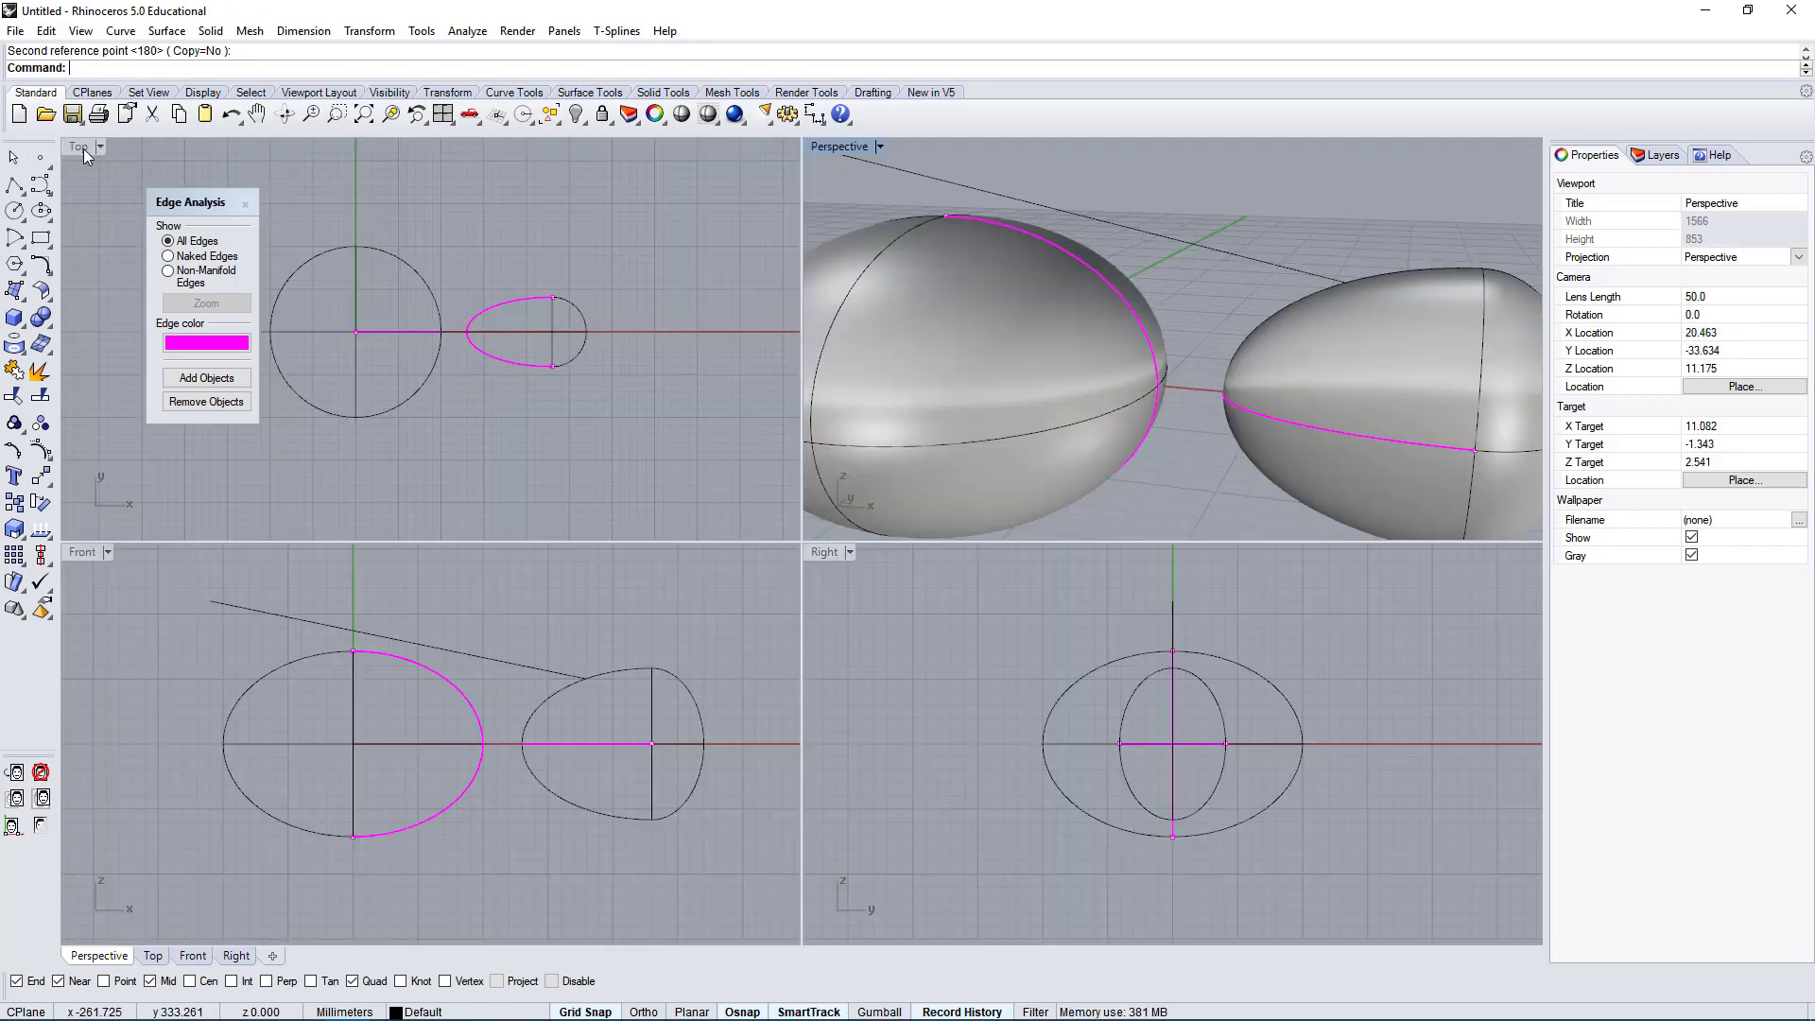
left_click(646, 749)
type("R")
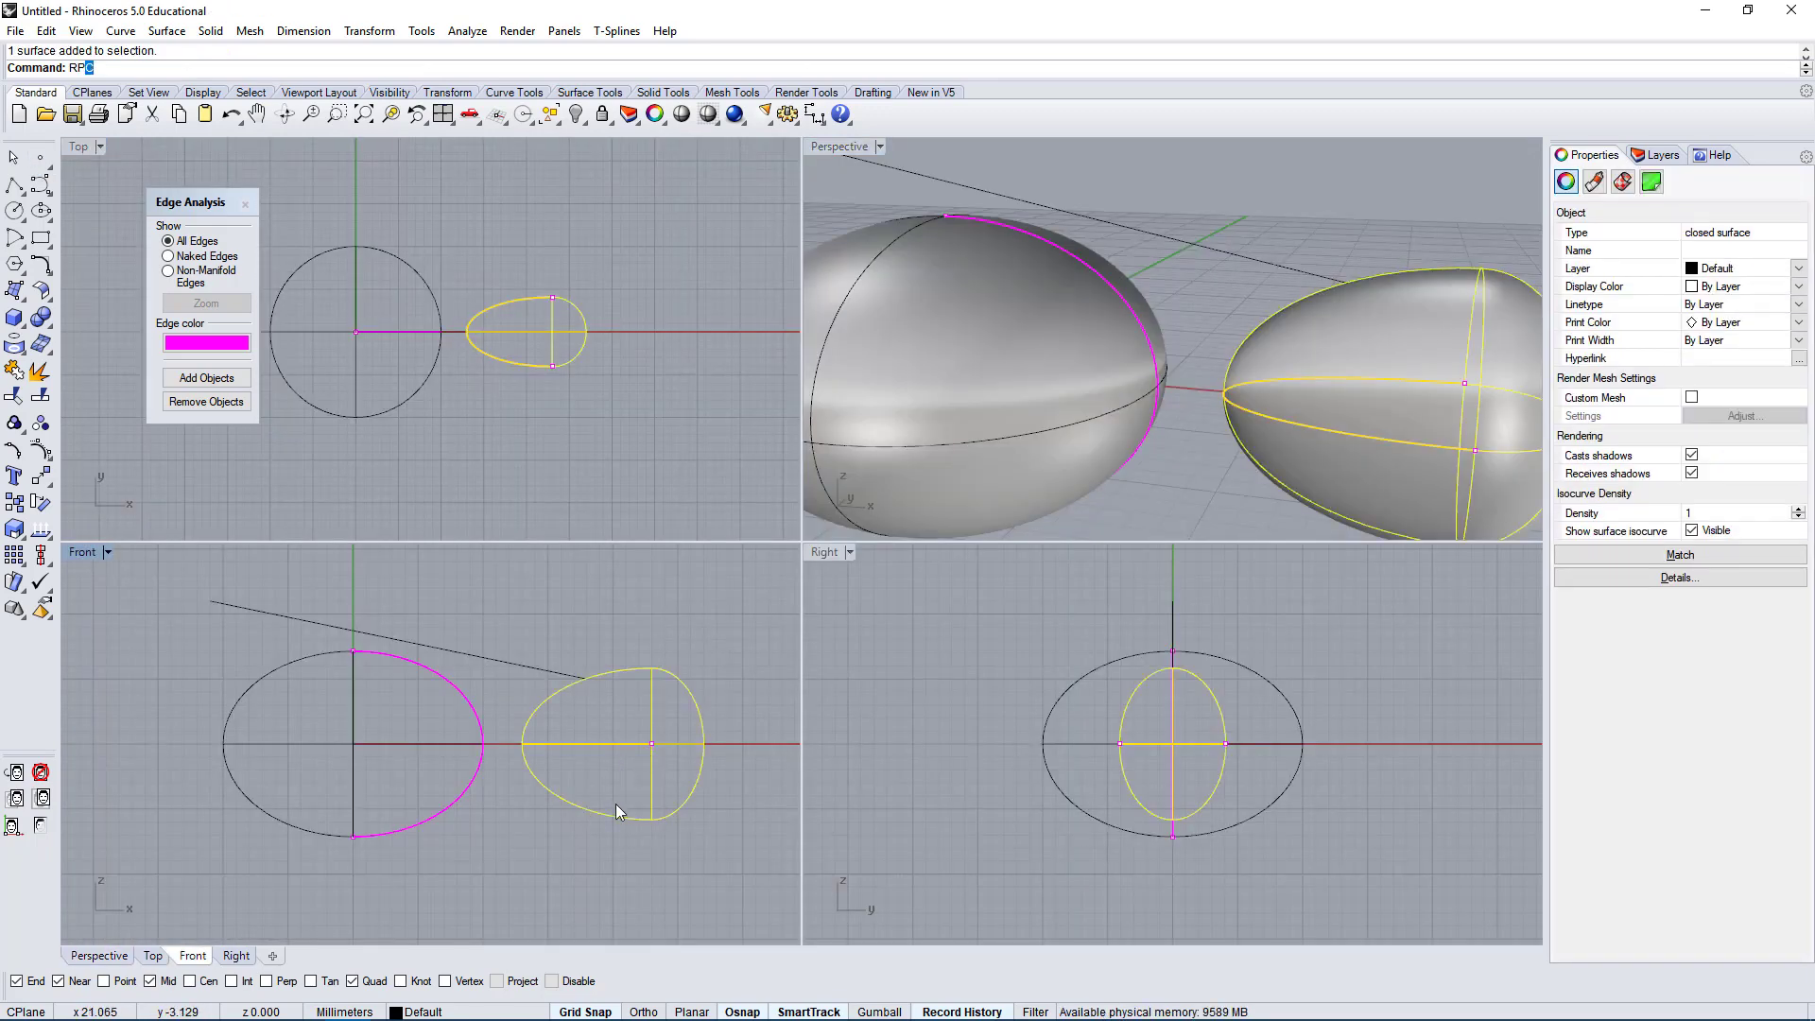
type("P")
key("Return")
left_click(1317, 312)
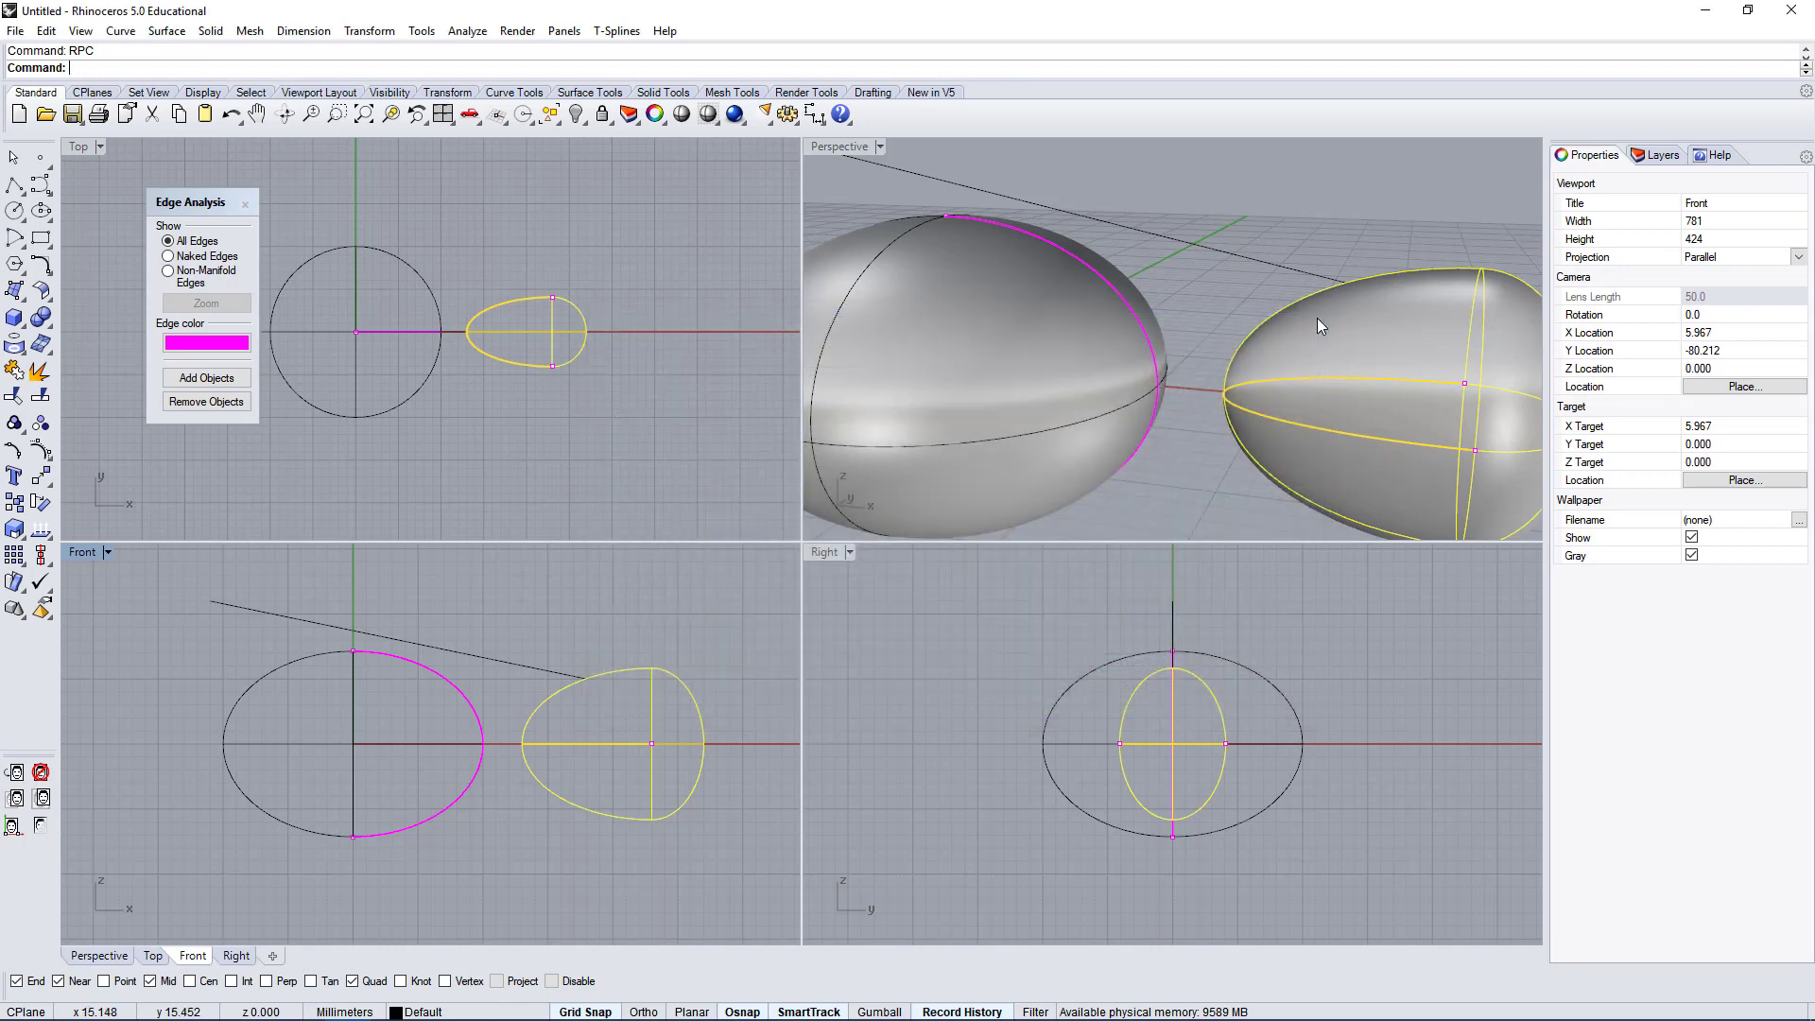
type("Rota")
key("Return")
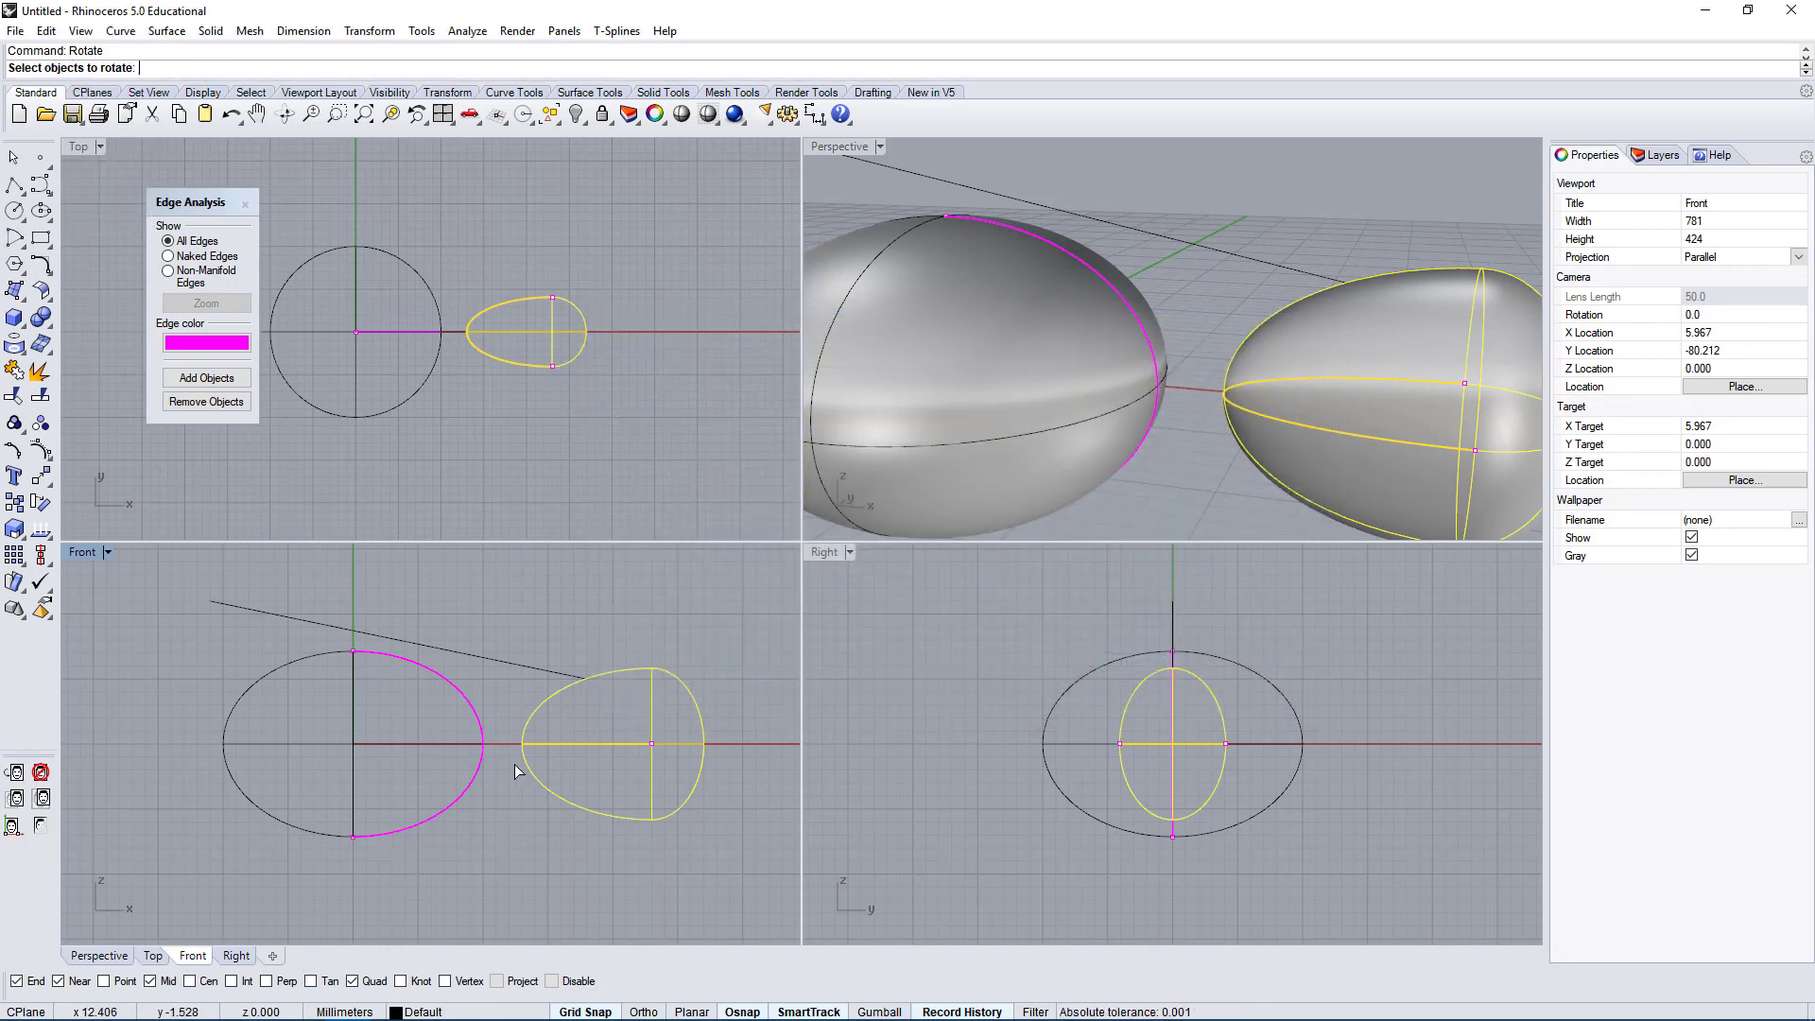
key("Return")
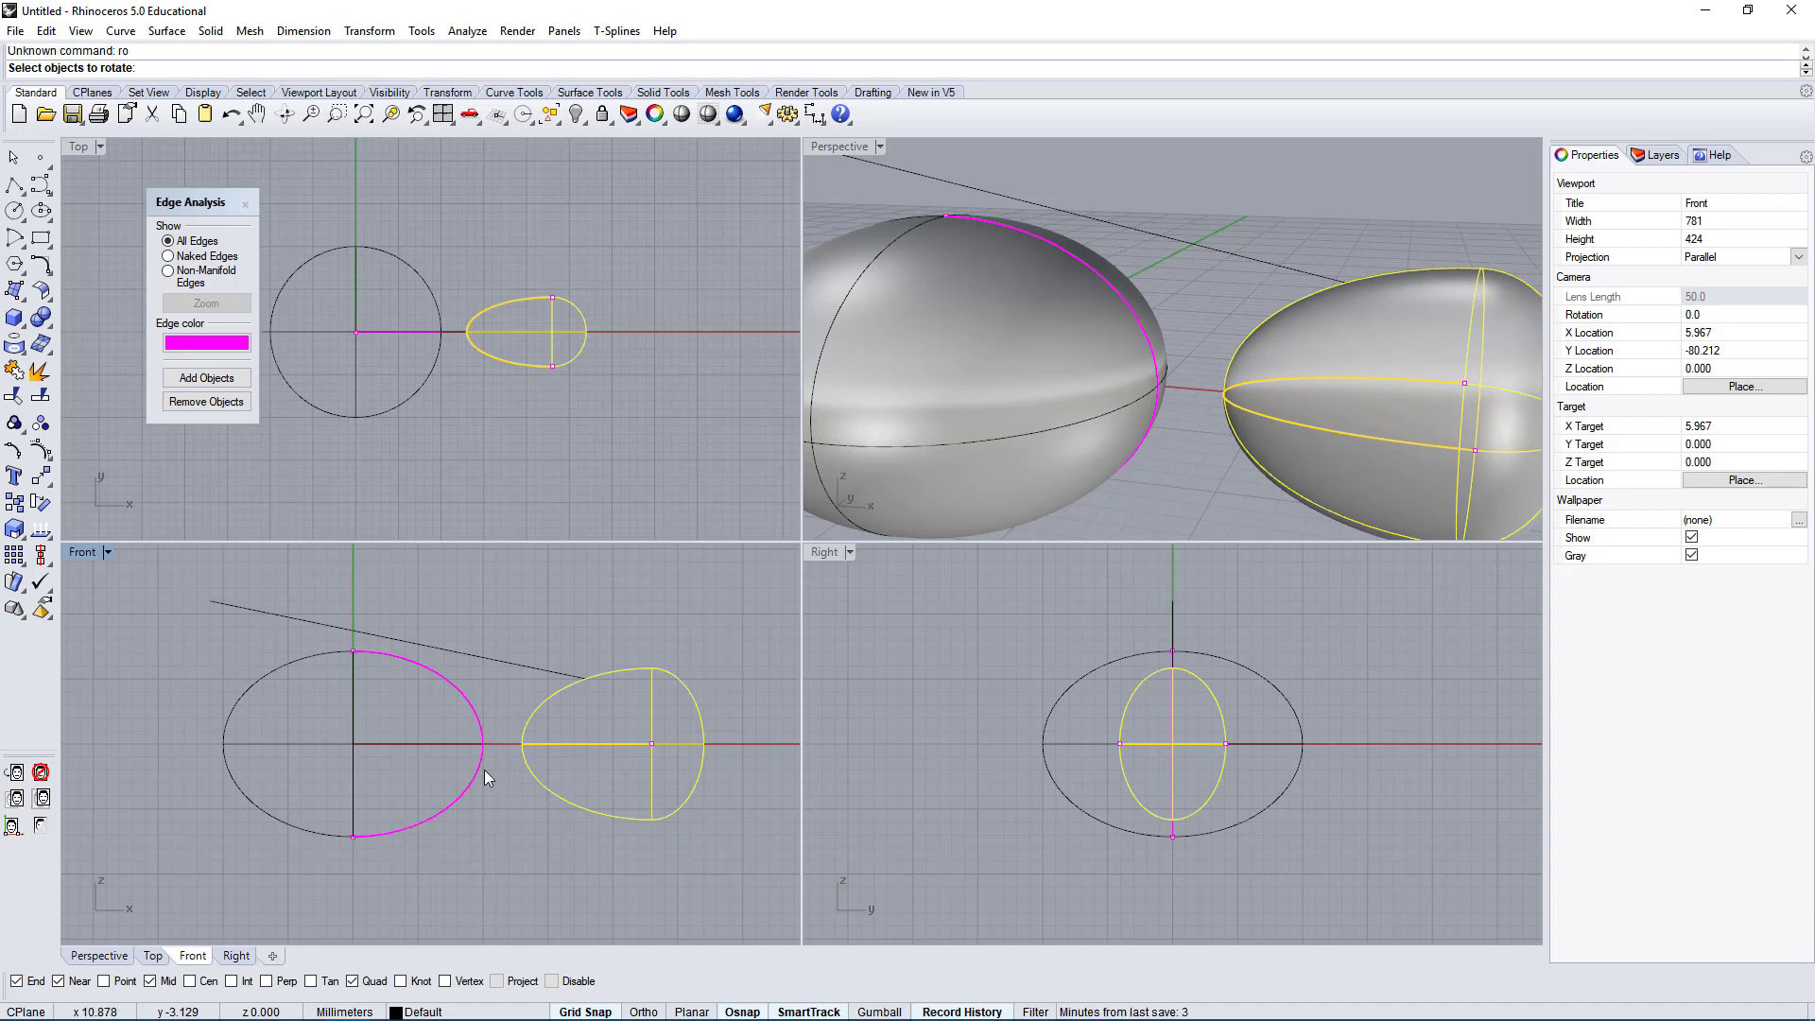
key("Escape")
Rotate the egg-shaped copy freehand in the Front view about a point on the X axis so its wide end tilts upward.
left_click(658, 698)
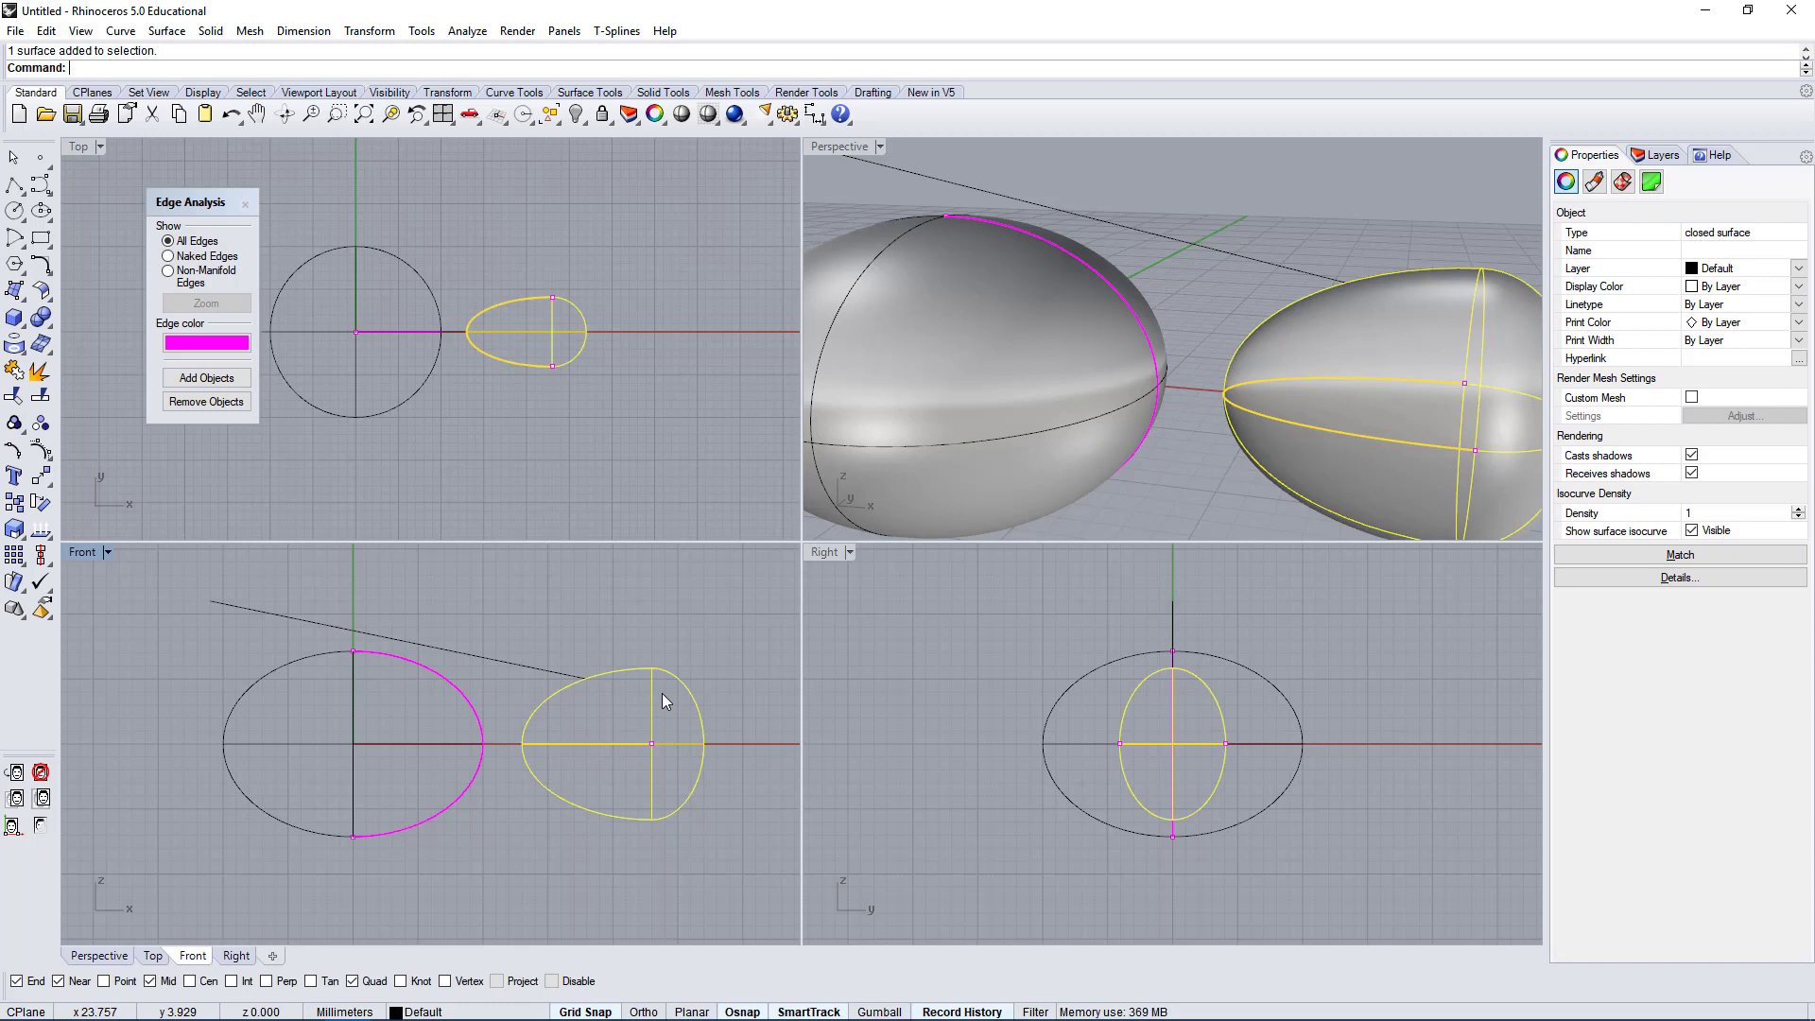
type("ro")
key("Return")
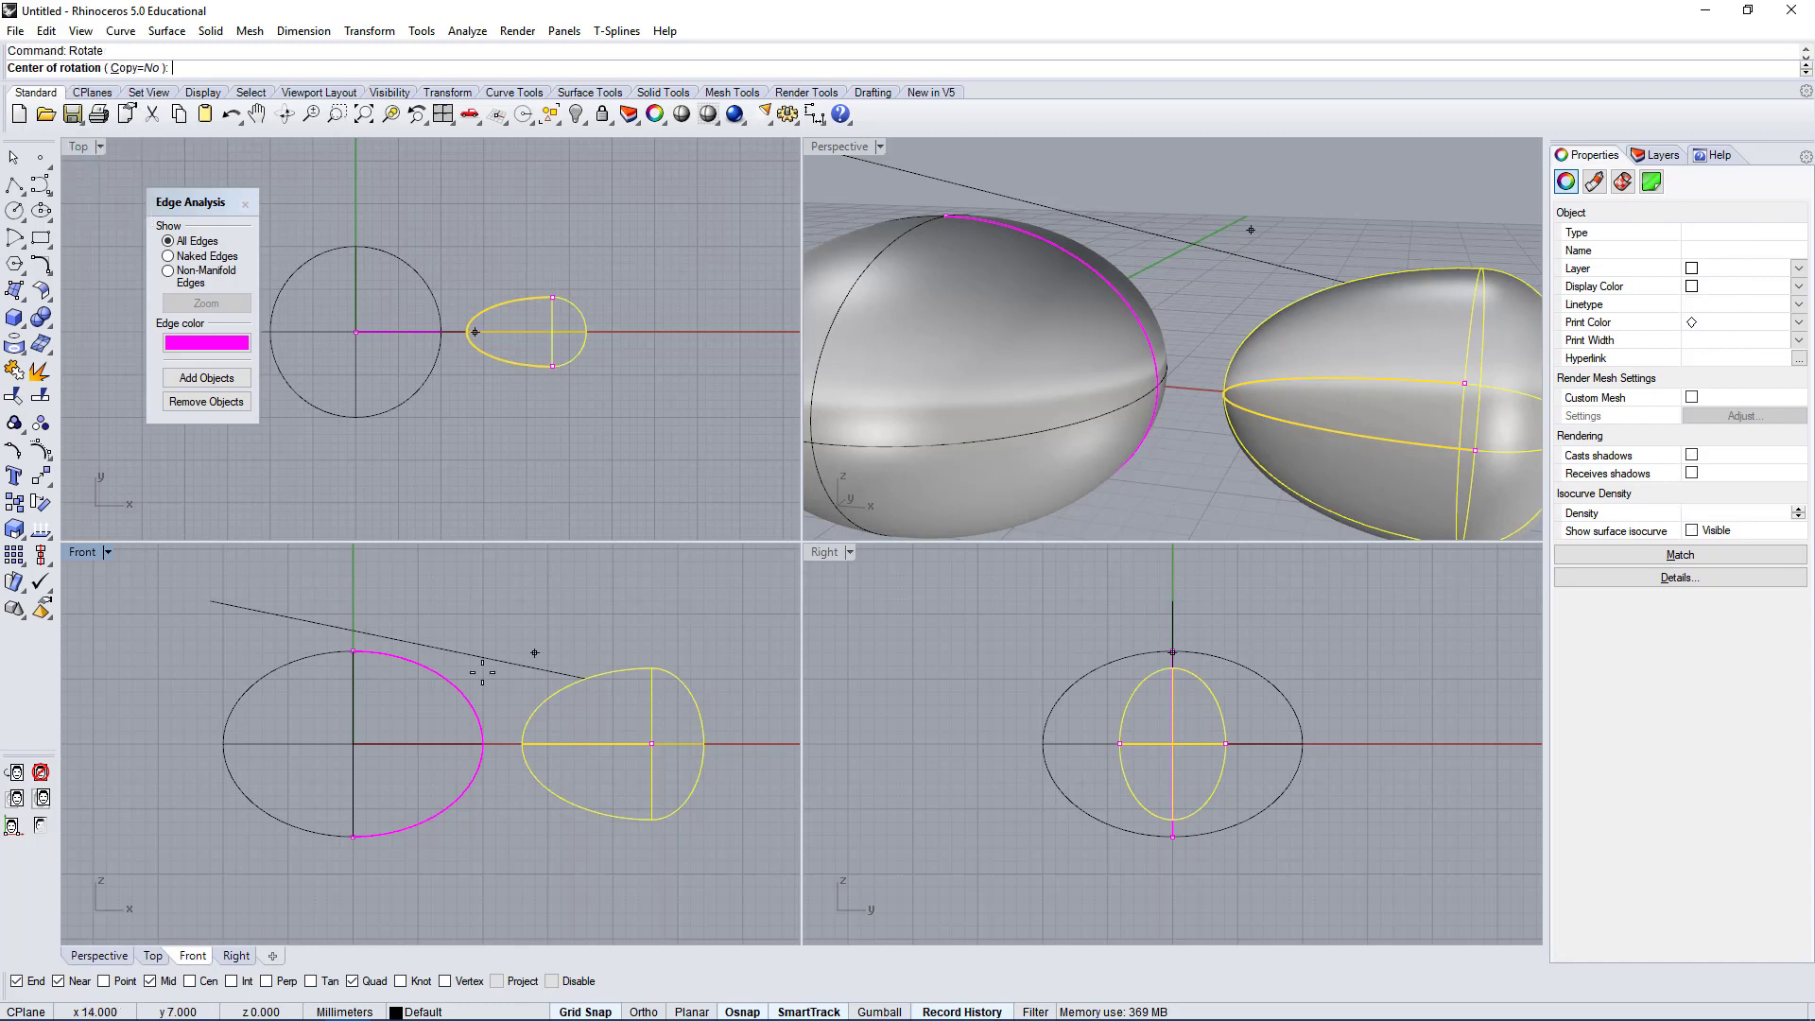
left_click(452, 745)
left_click(742, 792)
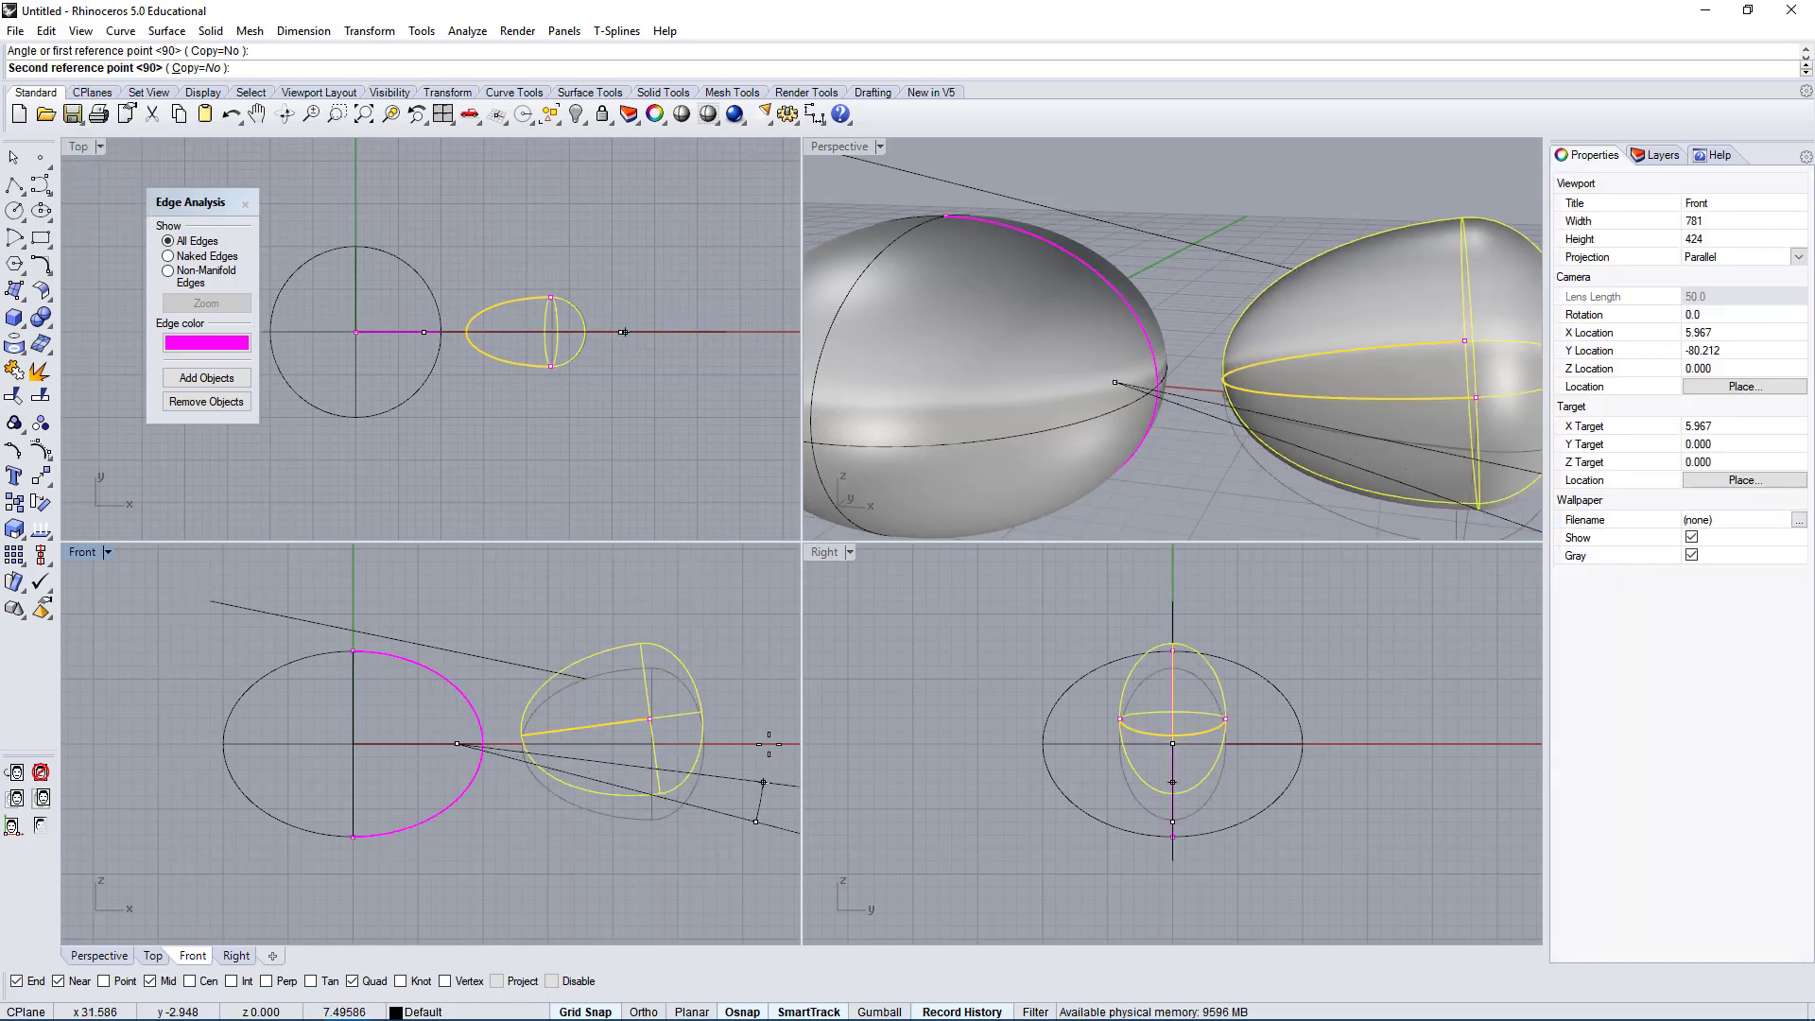
left_click(768, 723)
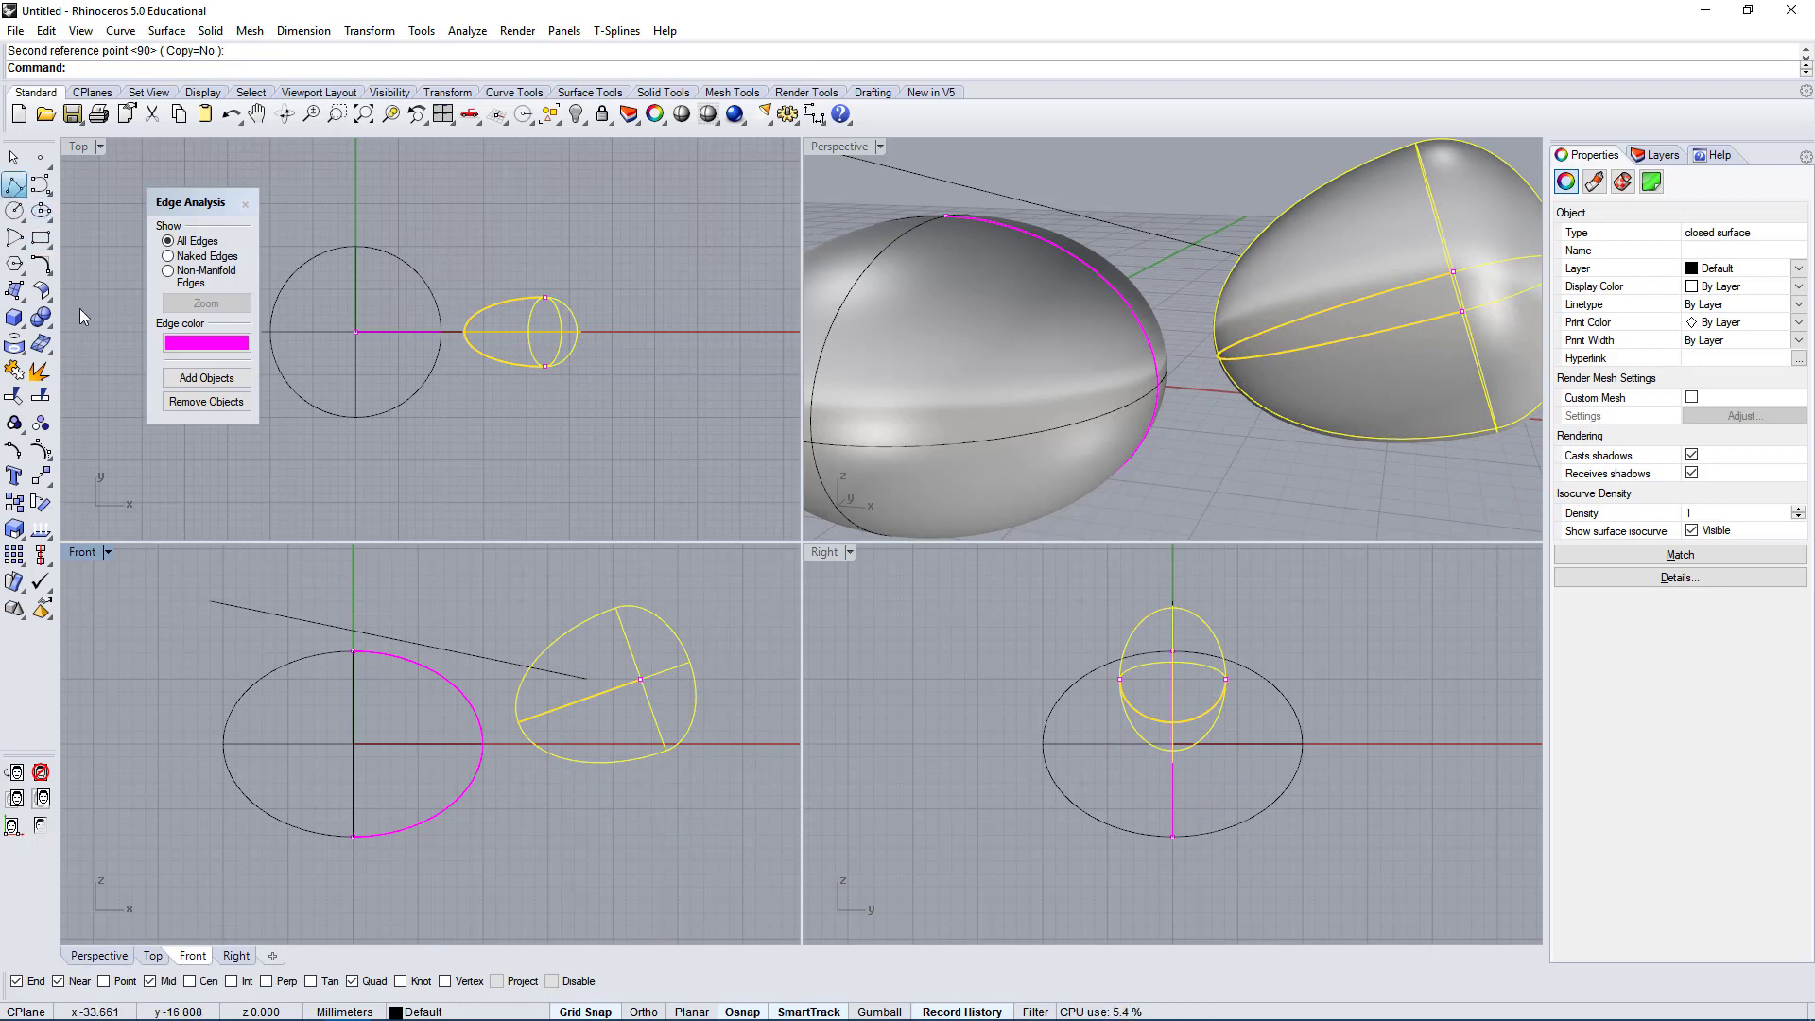
Draw a slanted straight line in the Front view that cuts across the narrow tip of the egg-shaped copy.
left_click(15, 187)
scroll(554, 783, "up", 3)
left_click(481, 548)
left_click(582, 861)
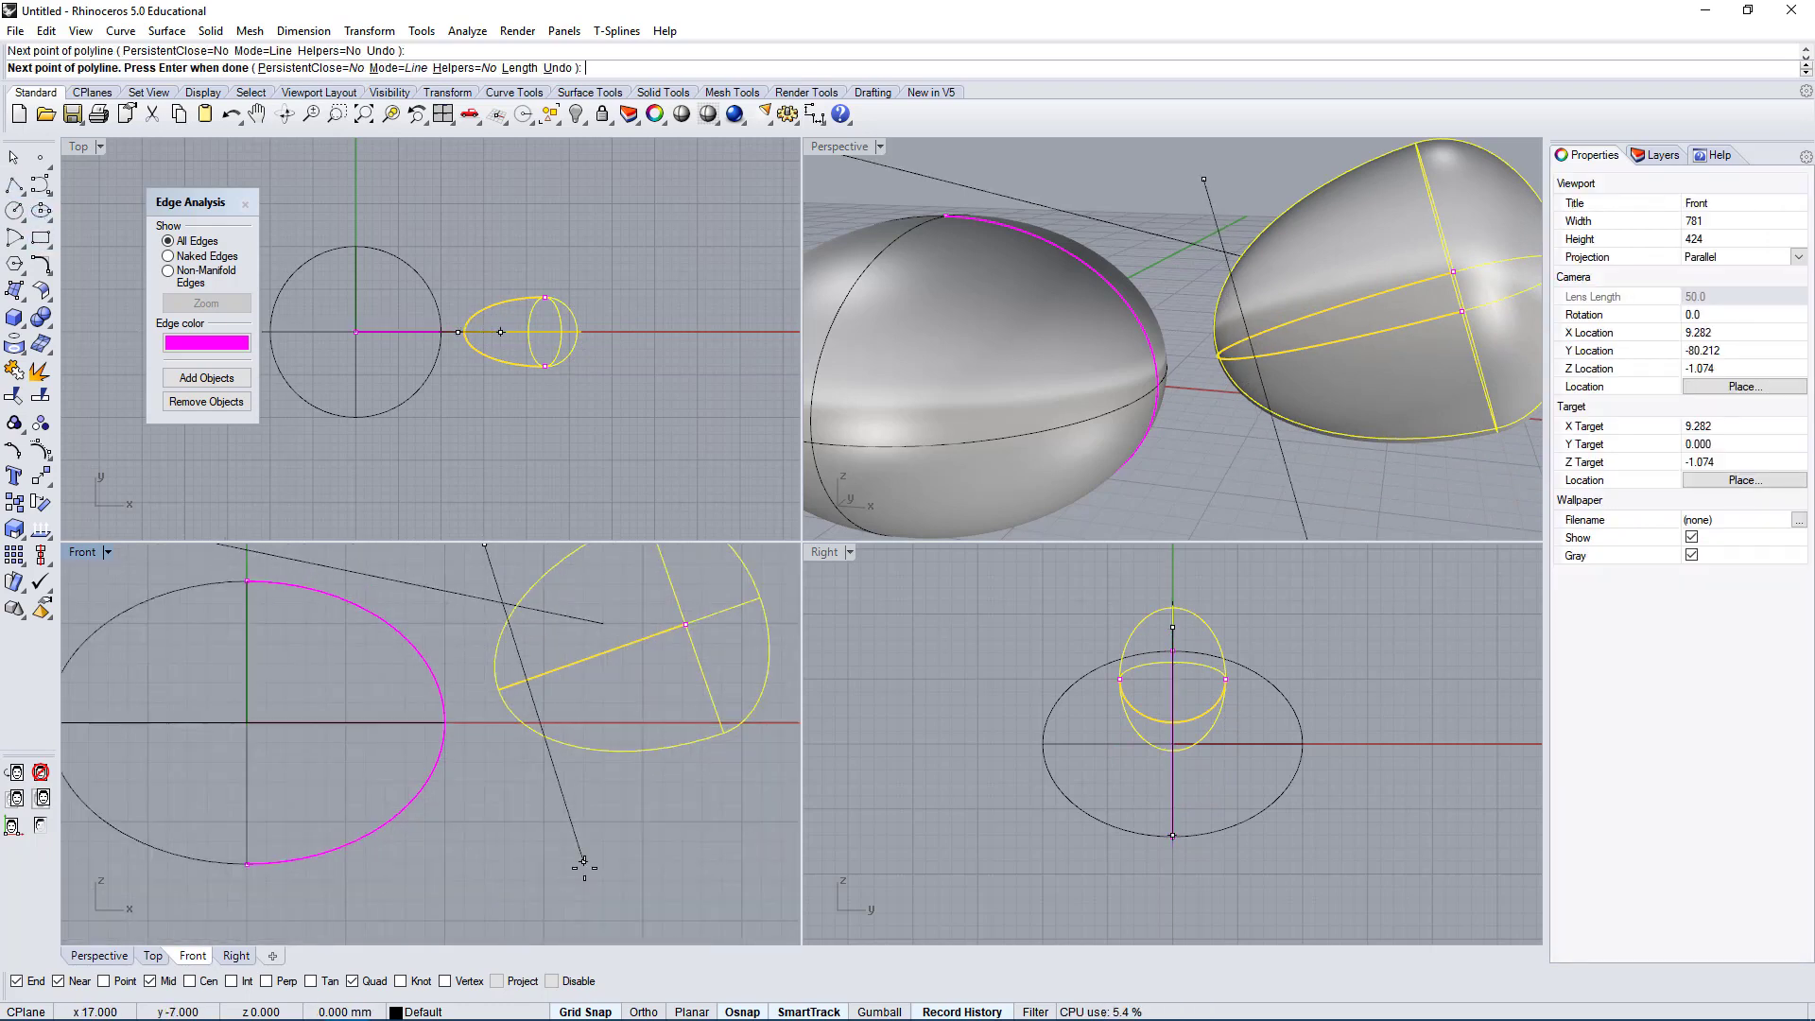
right_click(583, 861)
Draw a second slanted line in the Front view across the flattened sphere's end facing the copy, and clear the selection.
right_click_drag(513, 788, 550, 854)
right_click(416, 609)
left_click(416, 610)
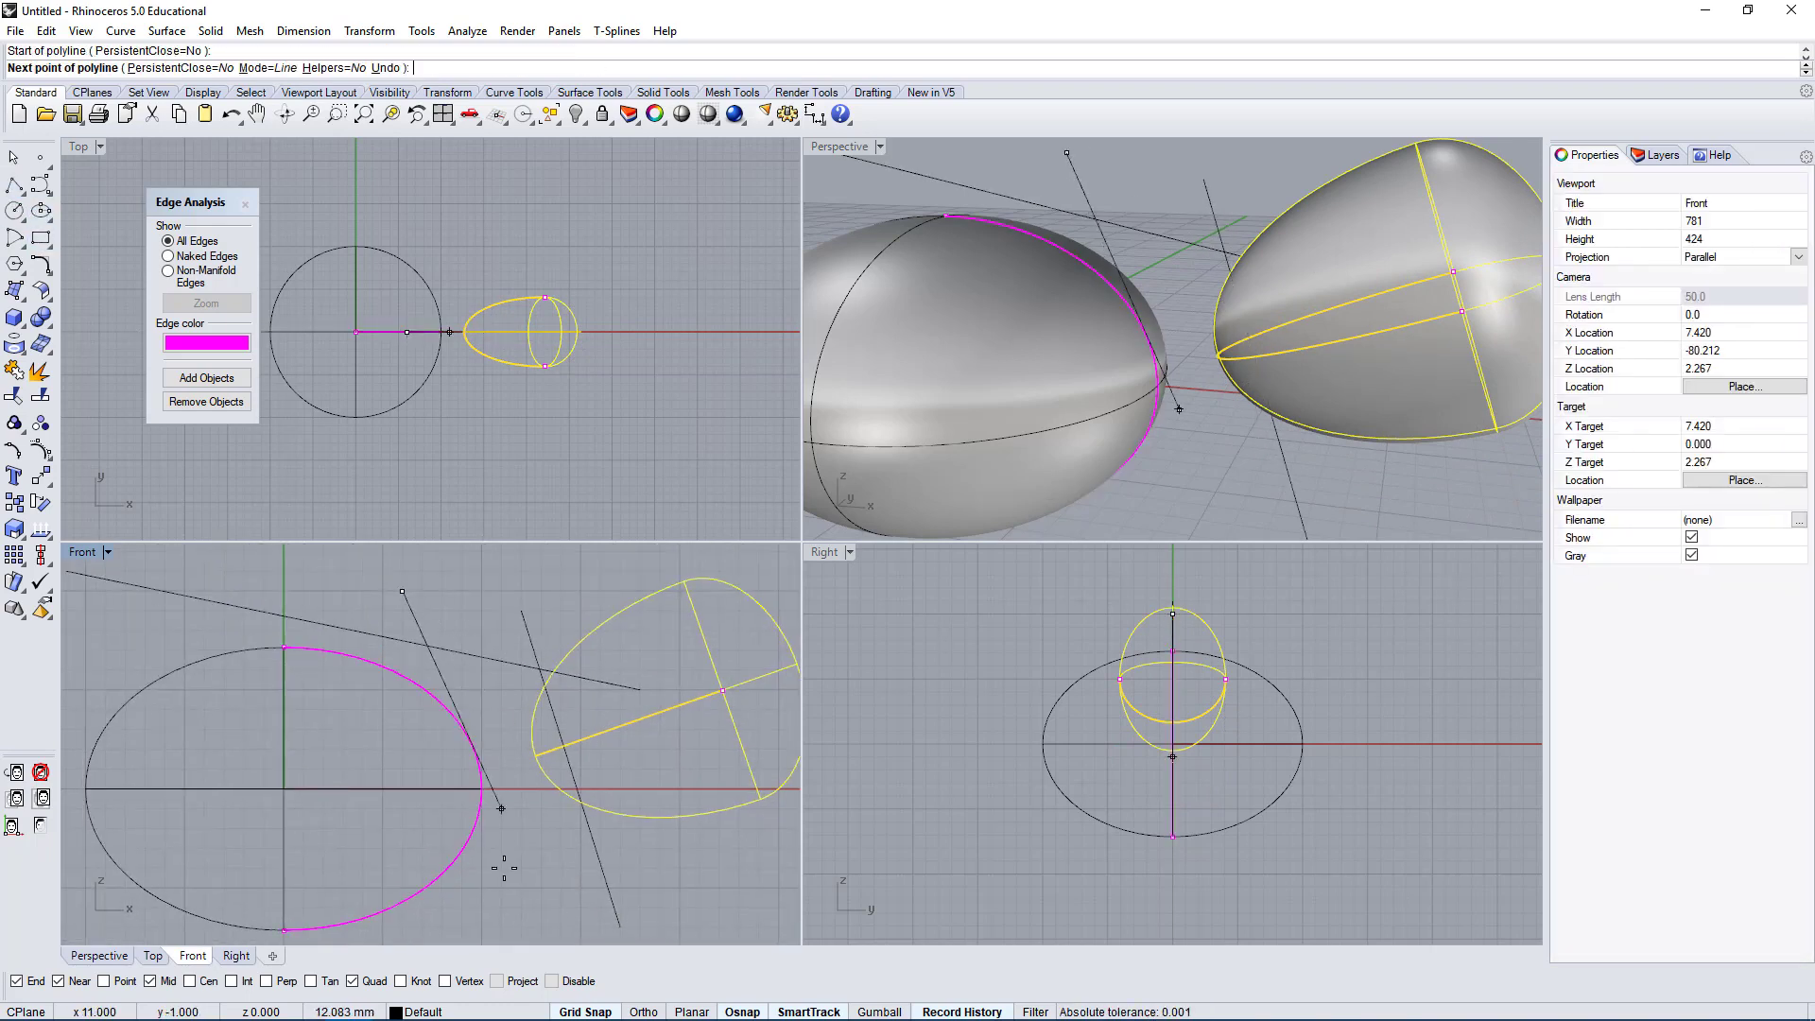
left_click(500, 928)
right_click_drag(576, 935, 533, 875)
right_click(533, 875)
key("Escape")
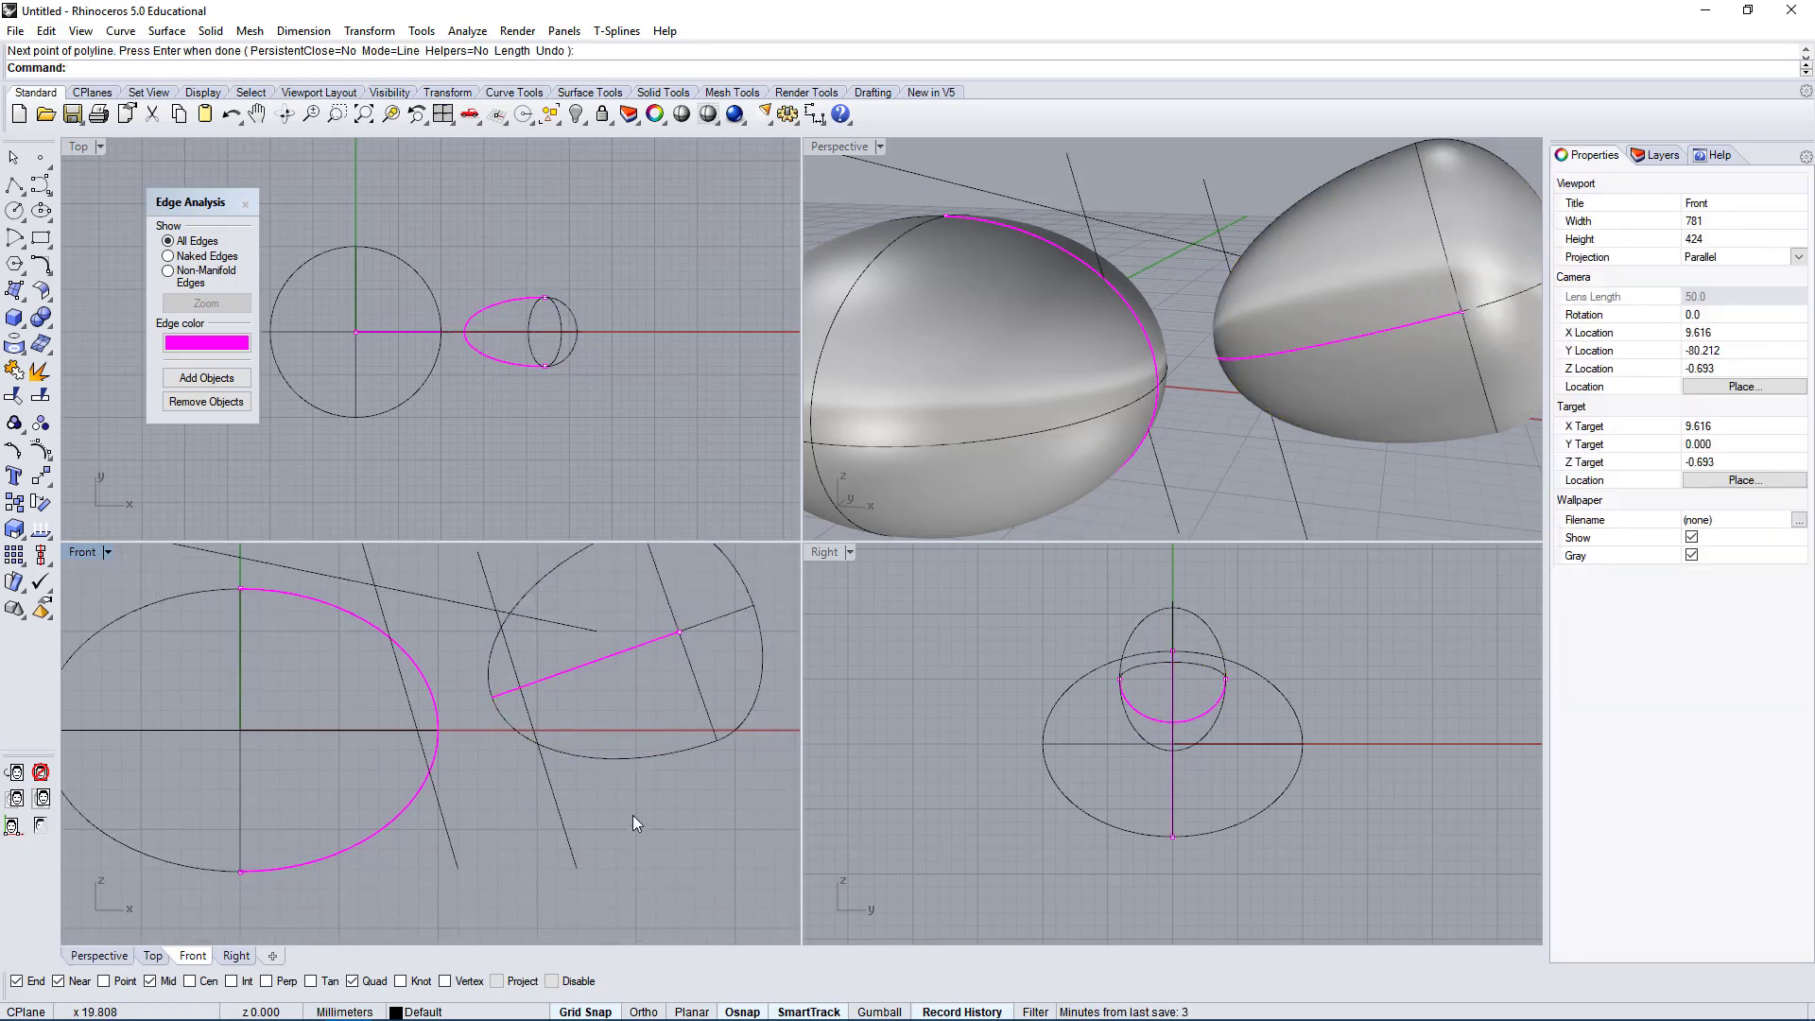
Trim off the flattened sphere's facing end and the egg-shaped copy's narrow tip, using the two slanted lines as cutting objects.
left_click_drag(440, 885, 440, 886)
right_click_drag(1134, 374, 1234, 286)
right_click_drag(1277, 348, 1084, 440)
right_click_drag(459, 705, 520, 790)
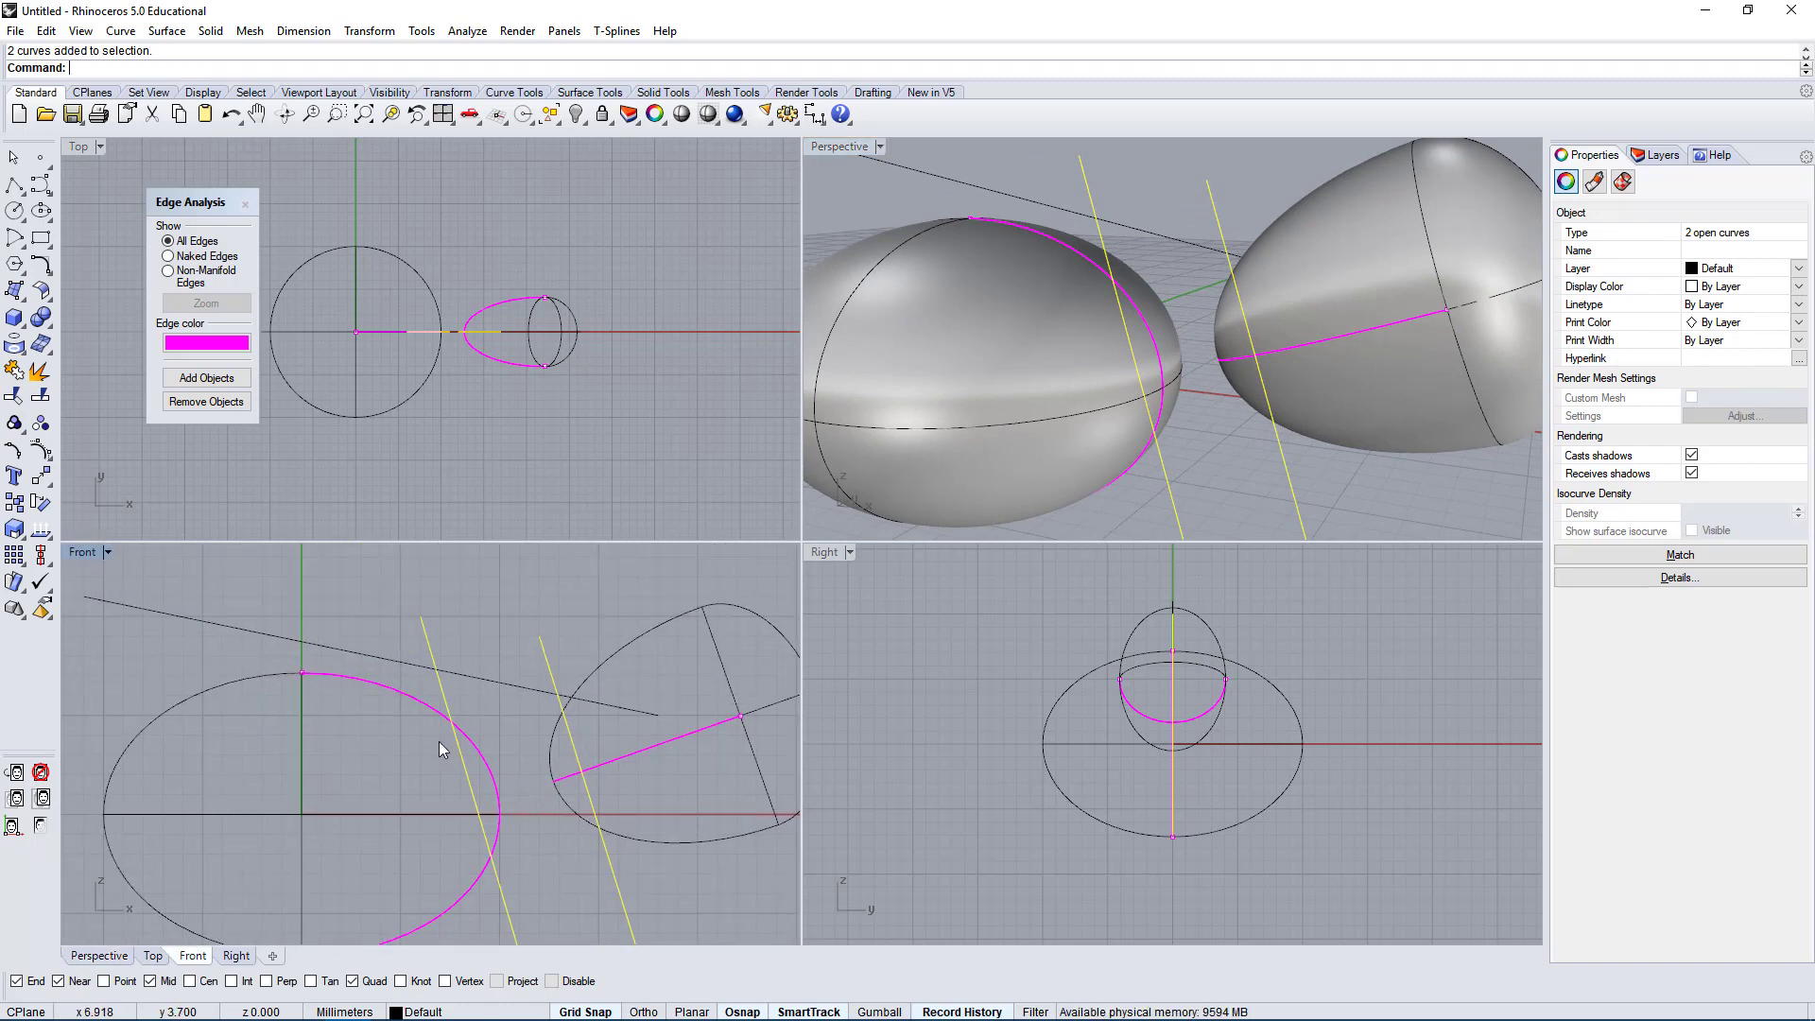
key("Return")
left_click(484, 751)
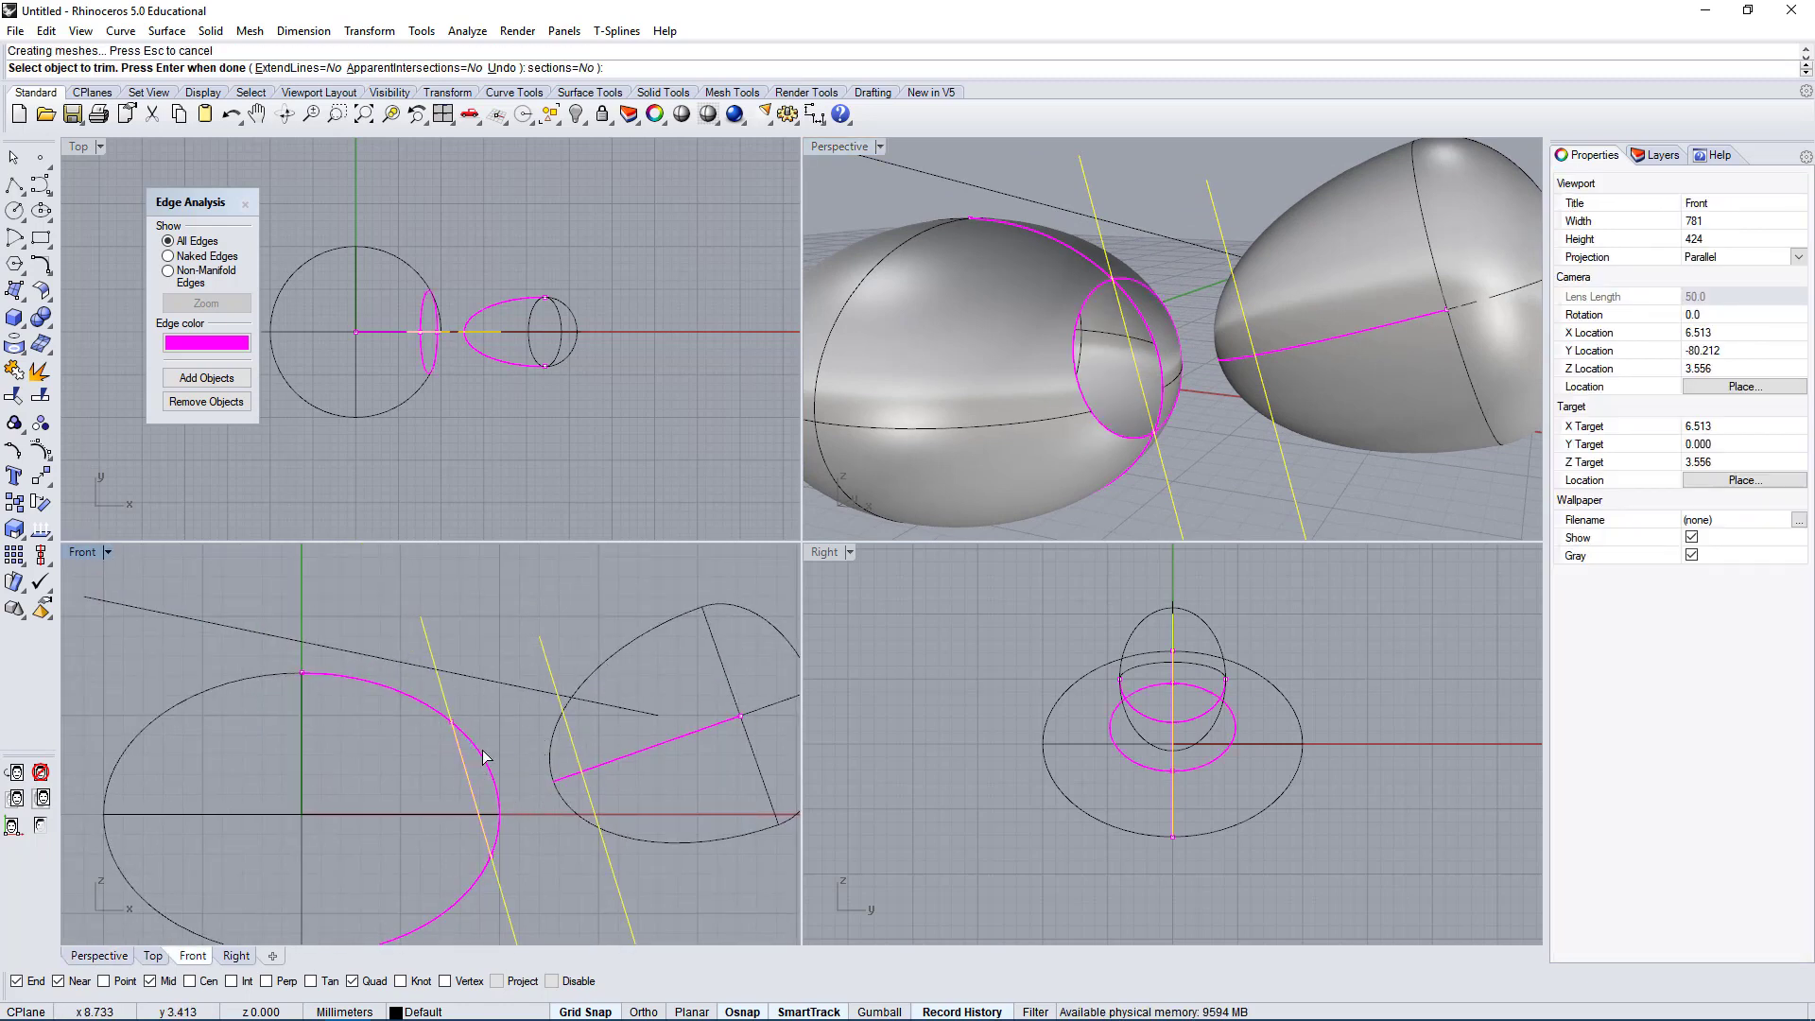
left_click(492, 803)
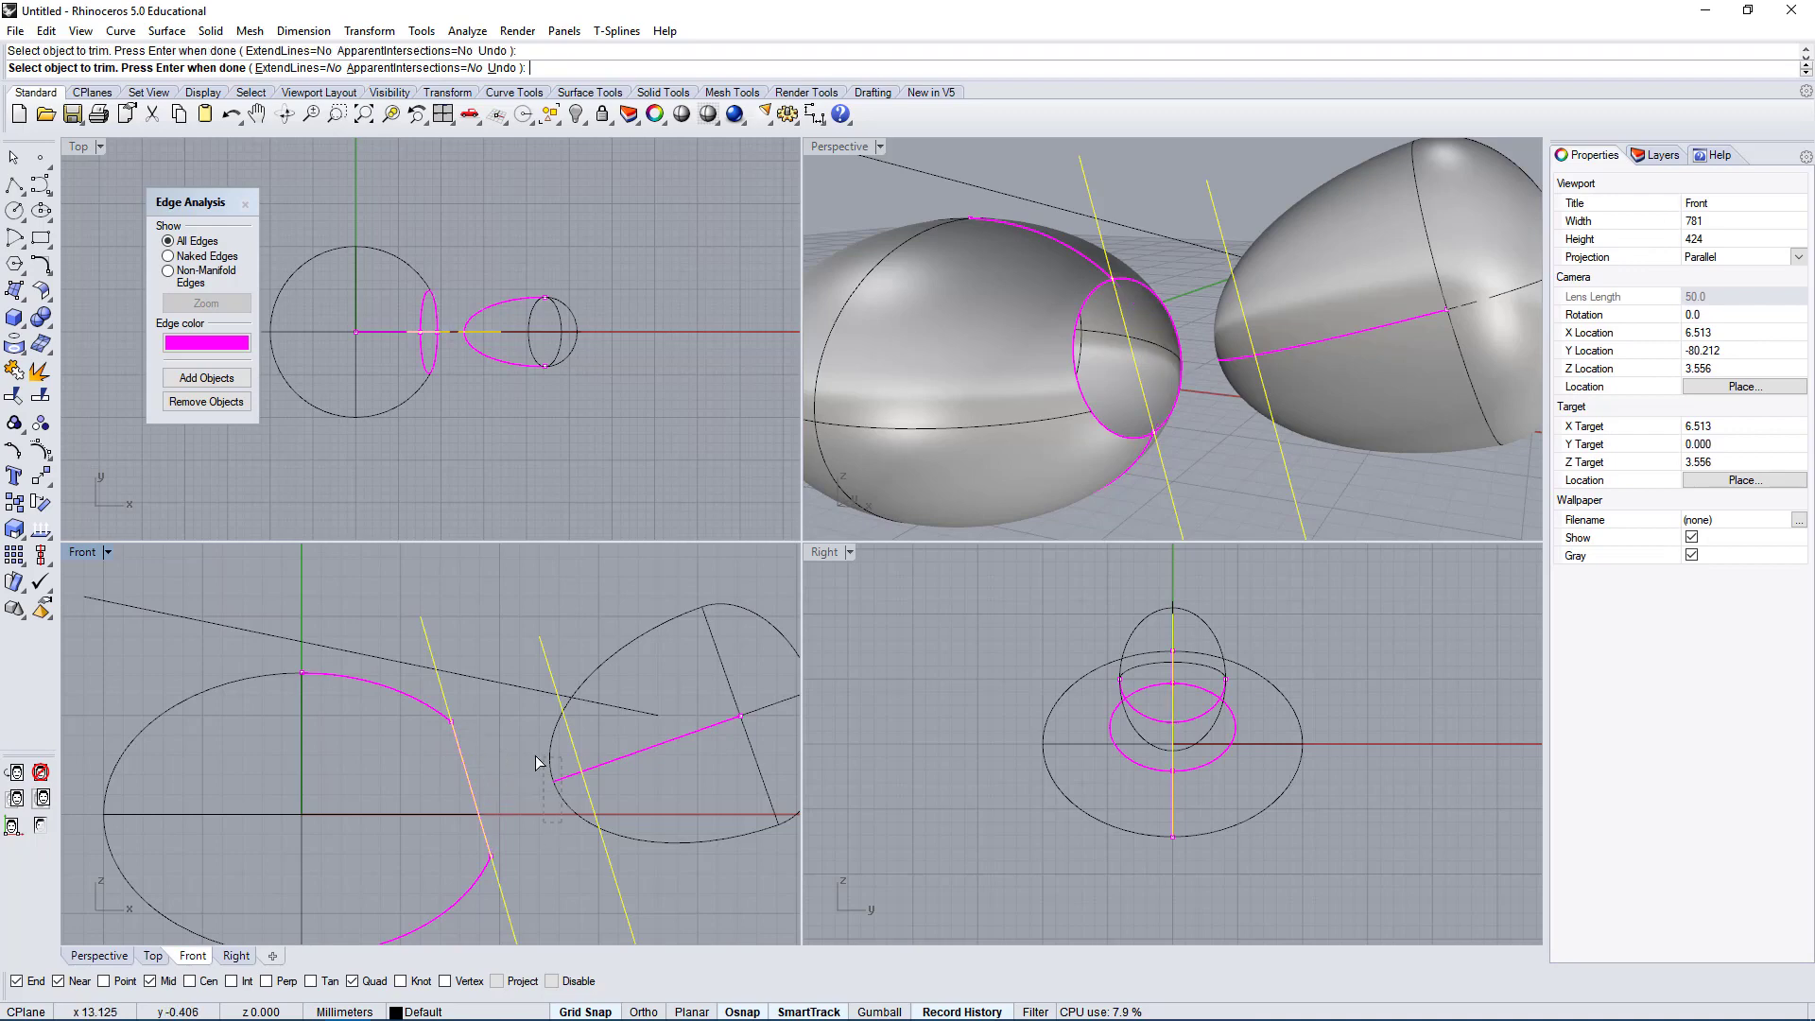
left_click(533, 755)
double_click(835, 146)
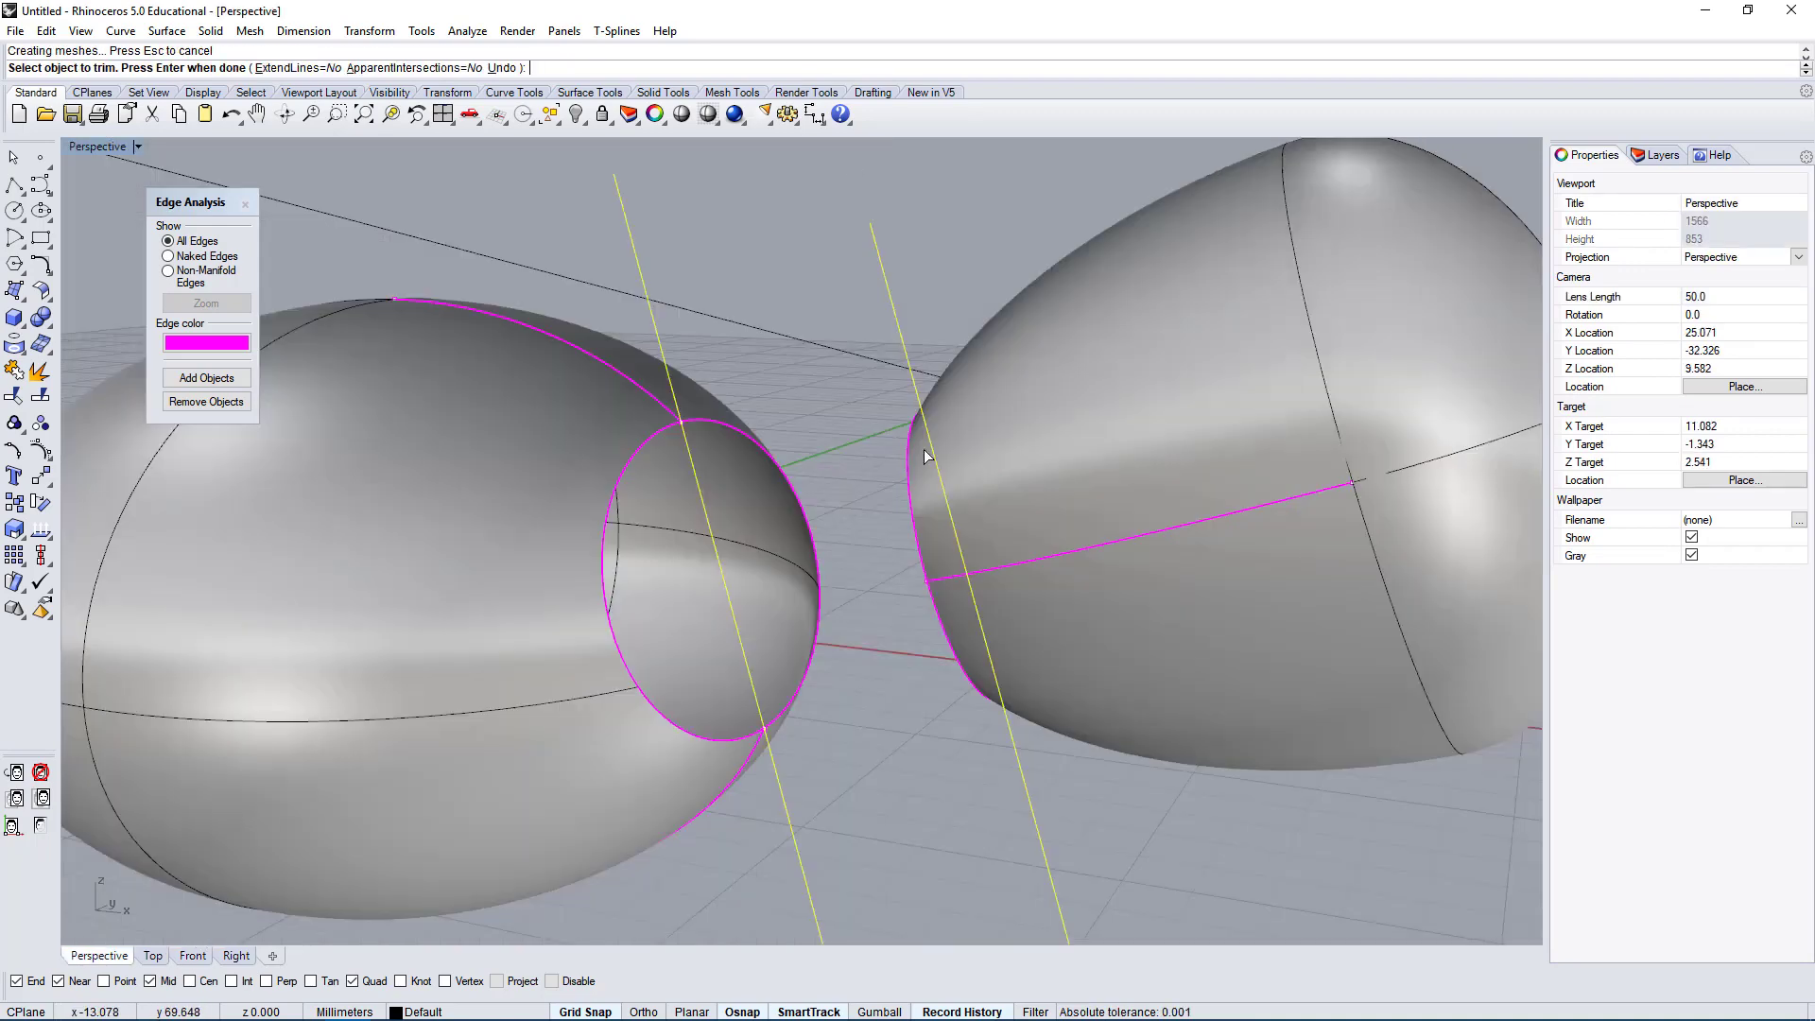
scroll(1044, 525, "up", 4)
key("Return")
Start BlendSrf with one edge segment of the egg-shaped copy's opening and one of the flattened sphere's opening.
right_click_drag(879, 745, 619, 454)
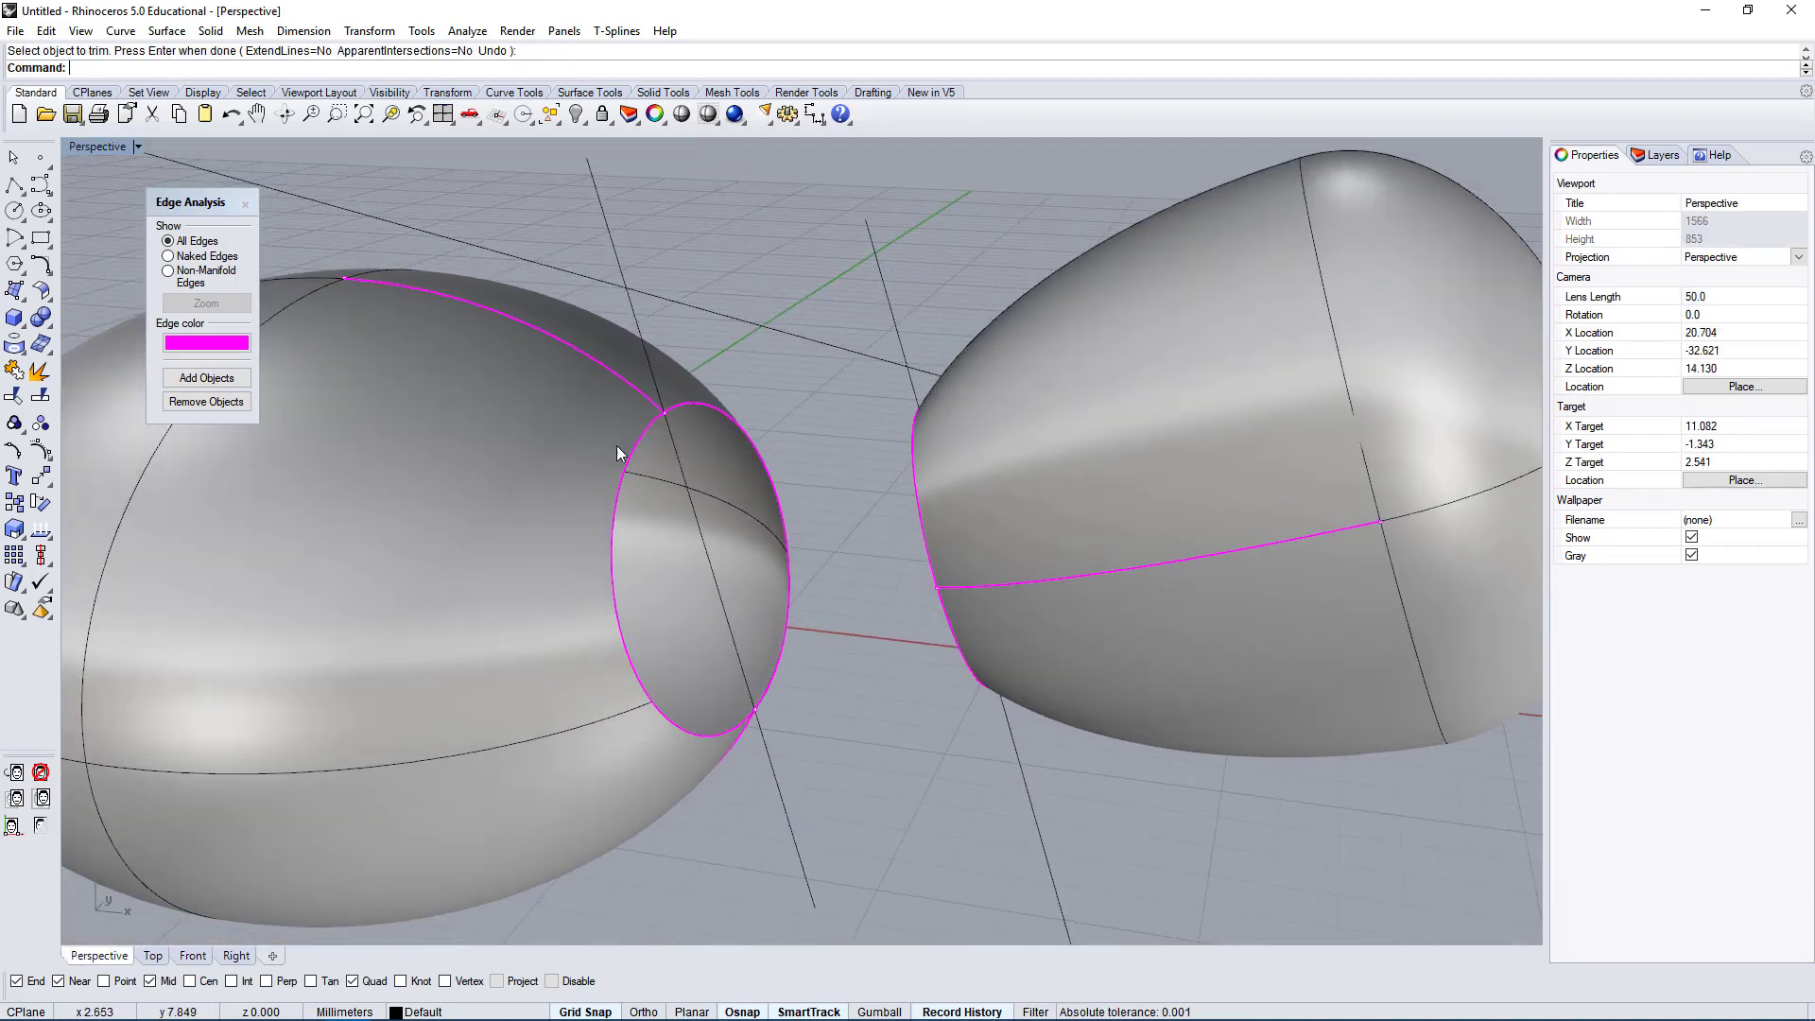
right_click_drag(783, 747, 747, 387)
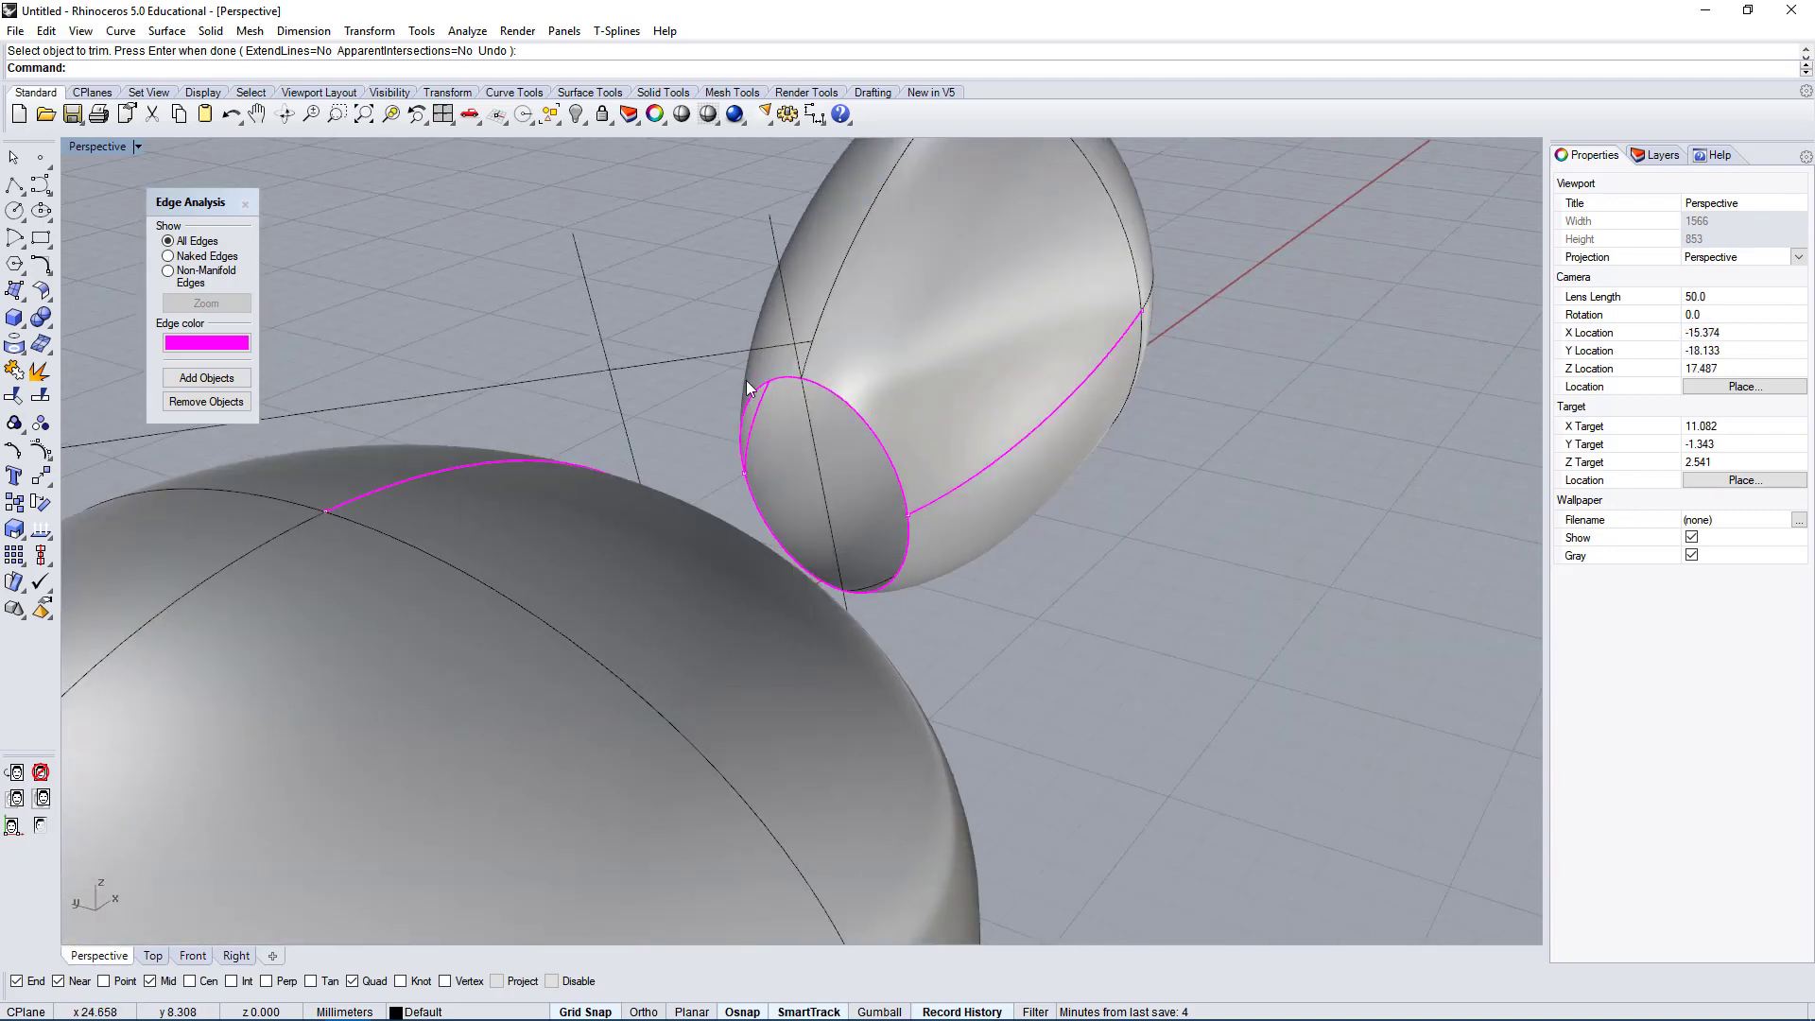
right_click_drag(907, 372, 862, 566)
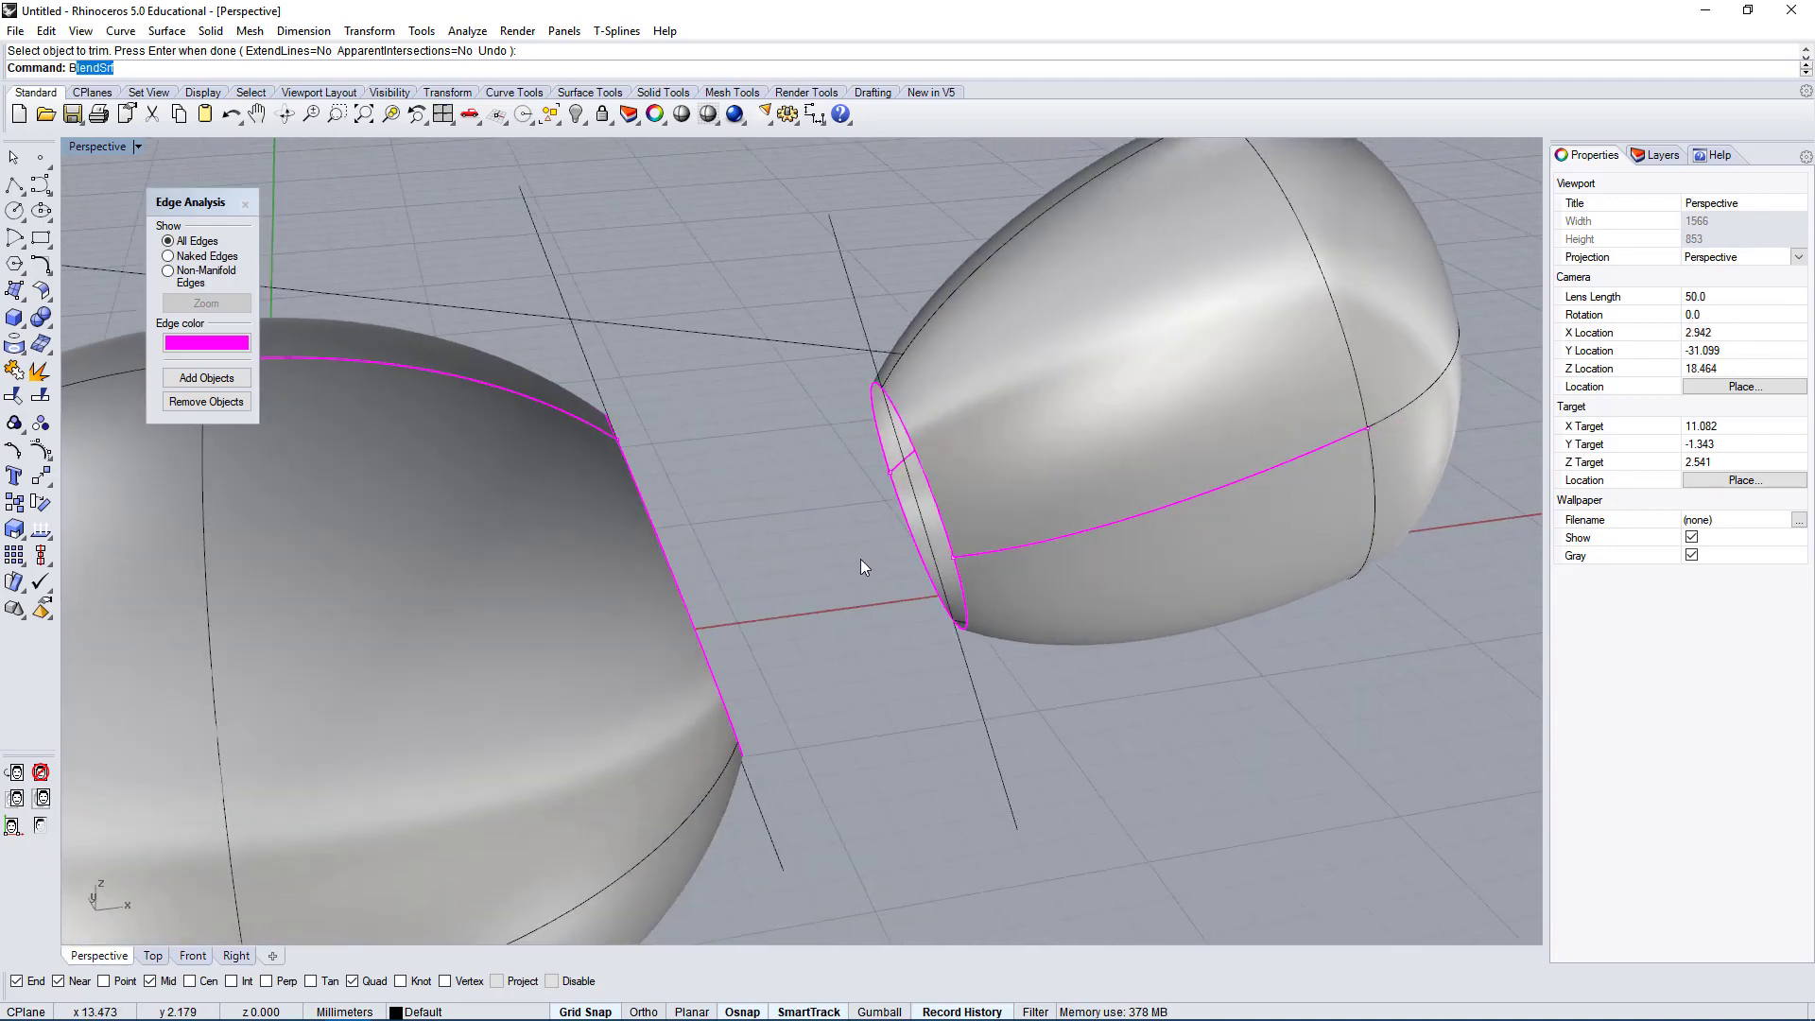
left_click(934, 496)
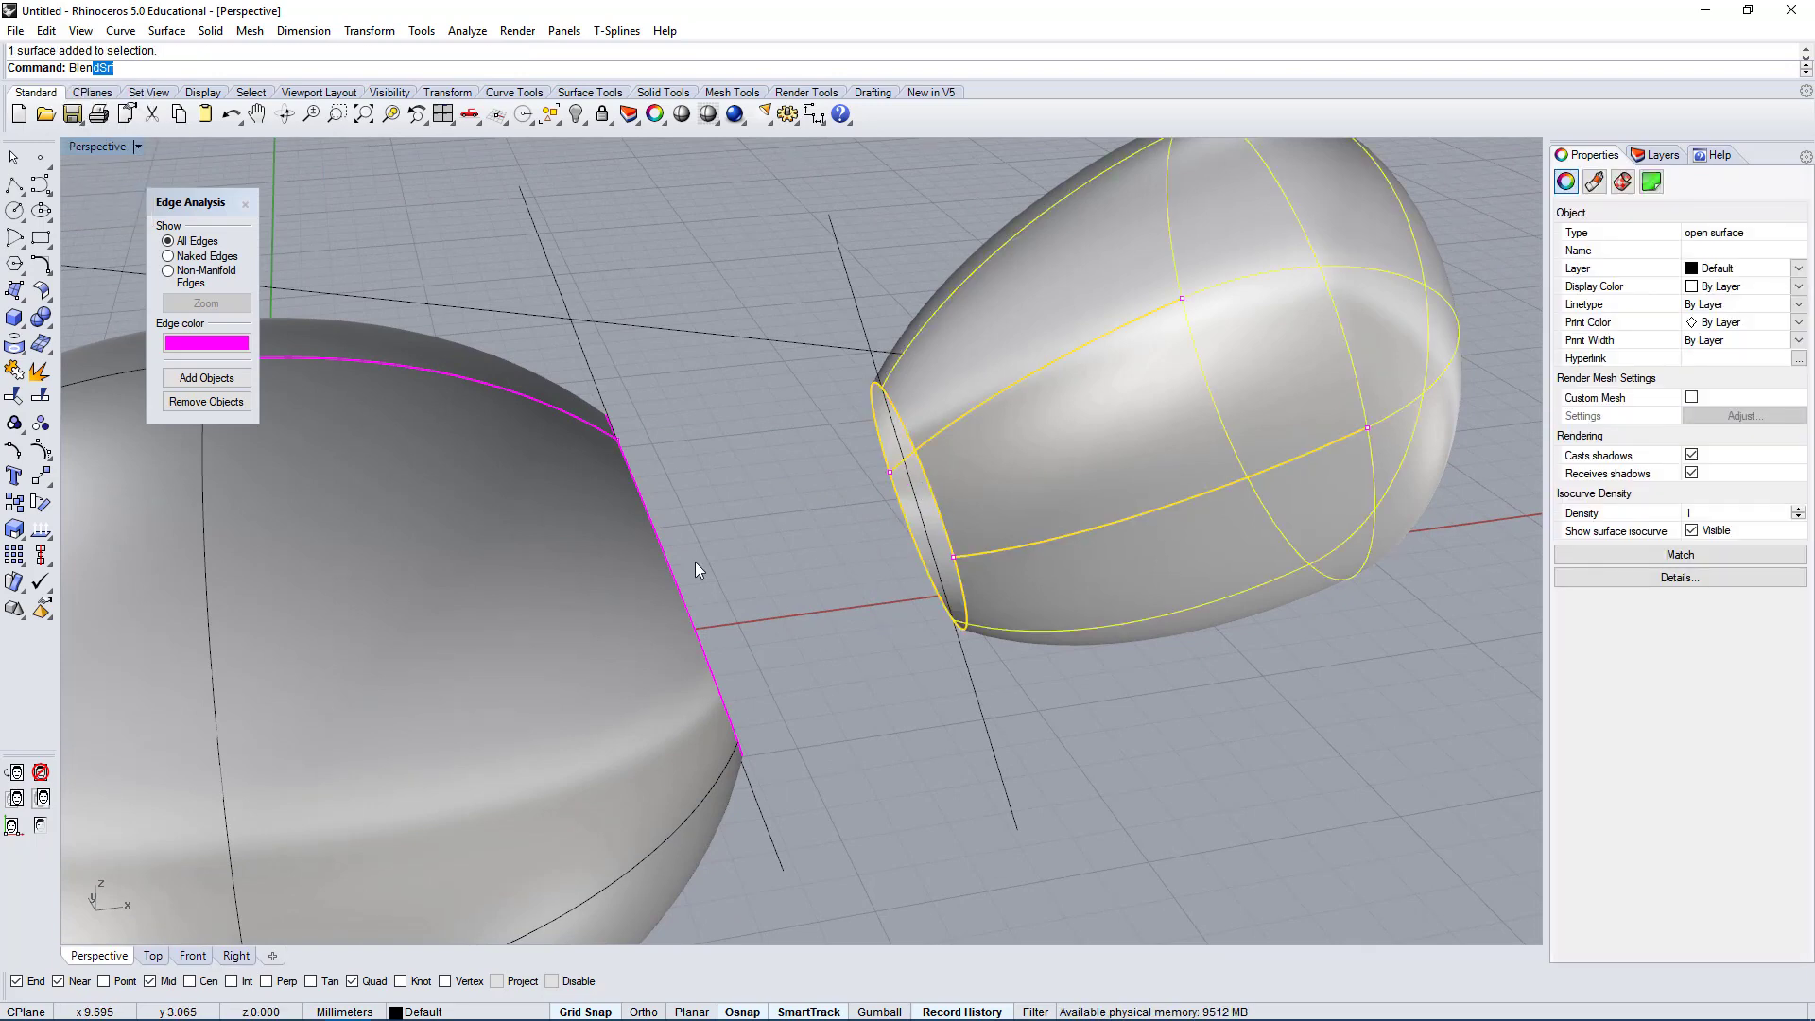
key("Return")
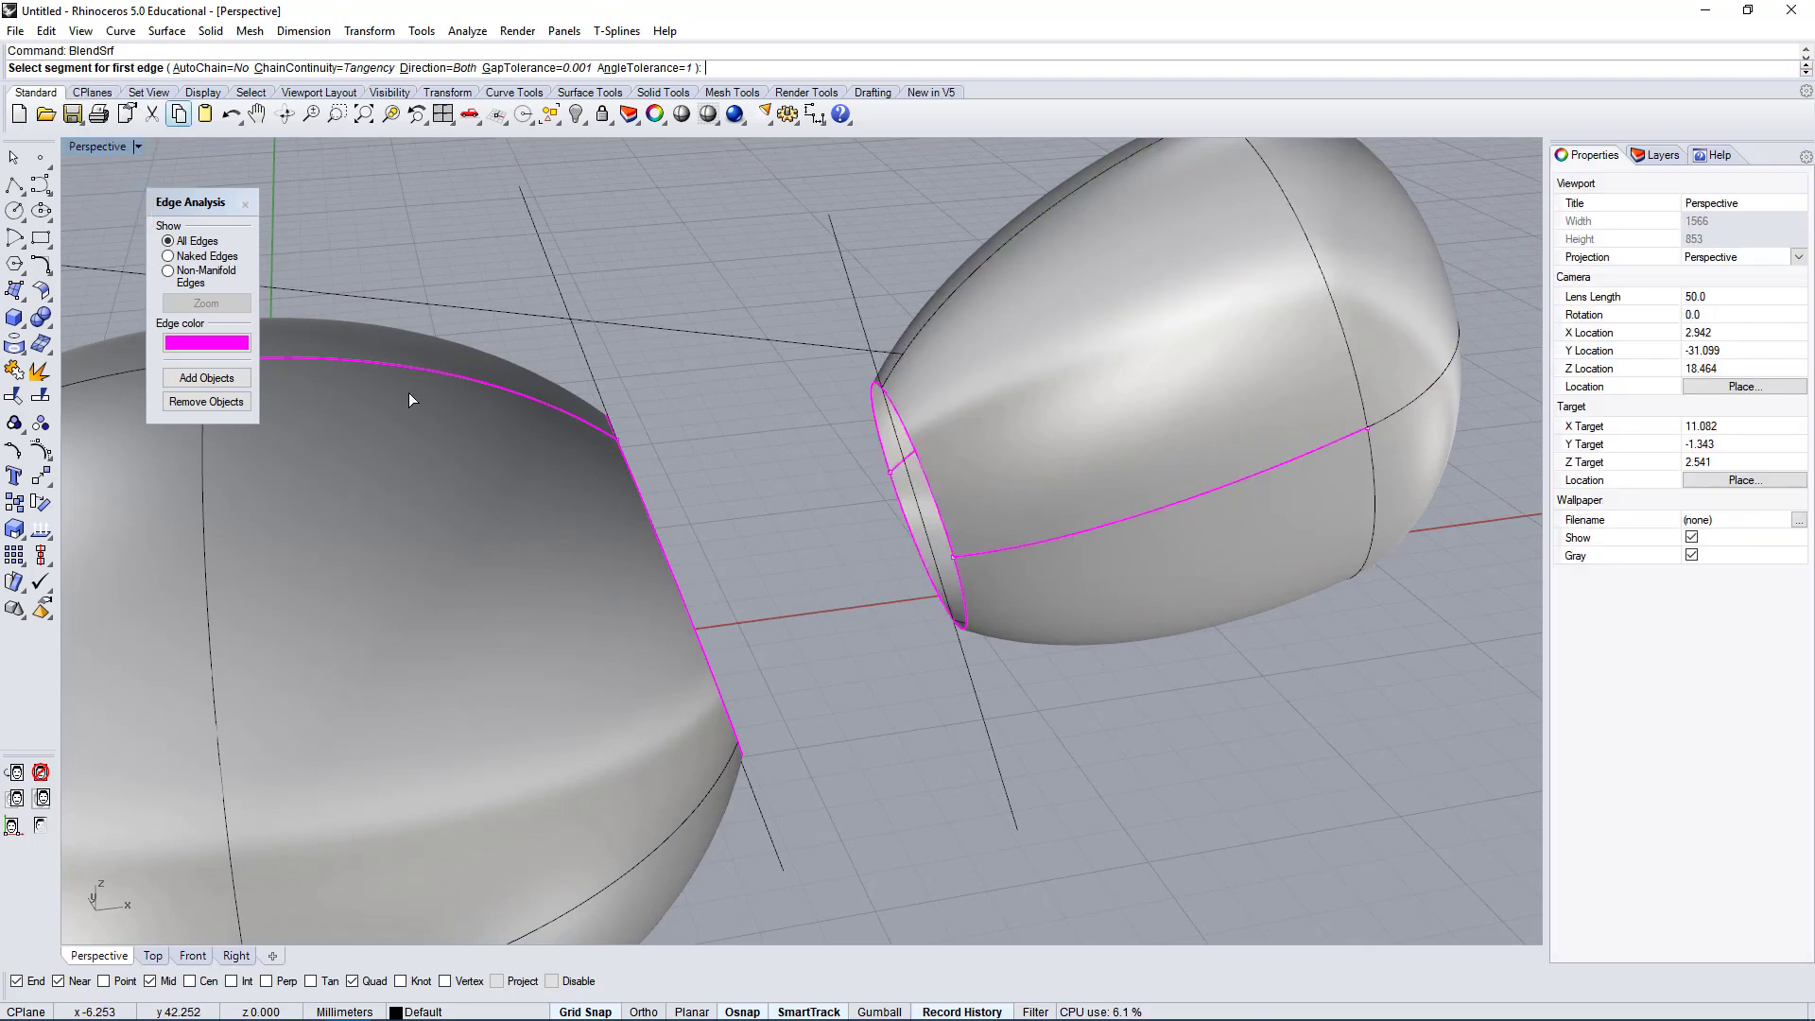
left_click(934, 501)
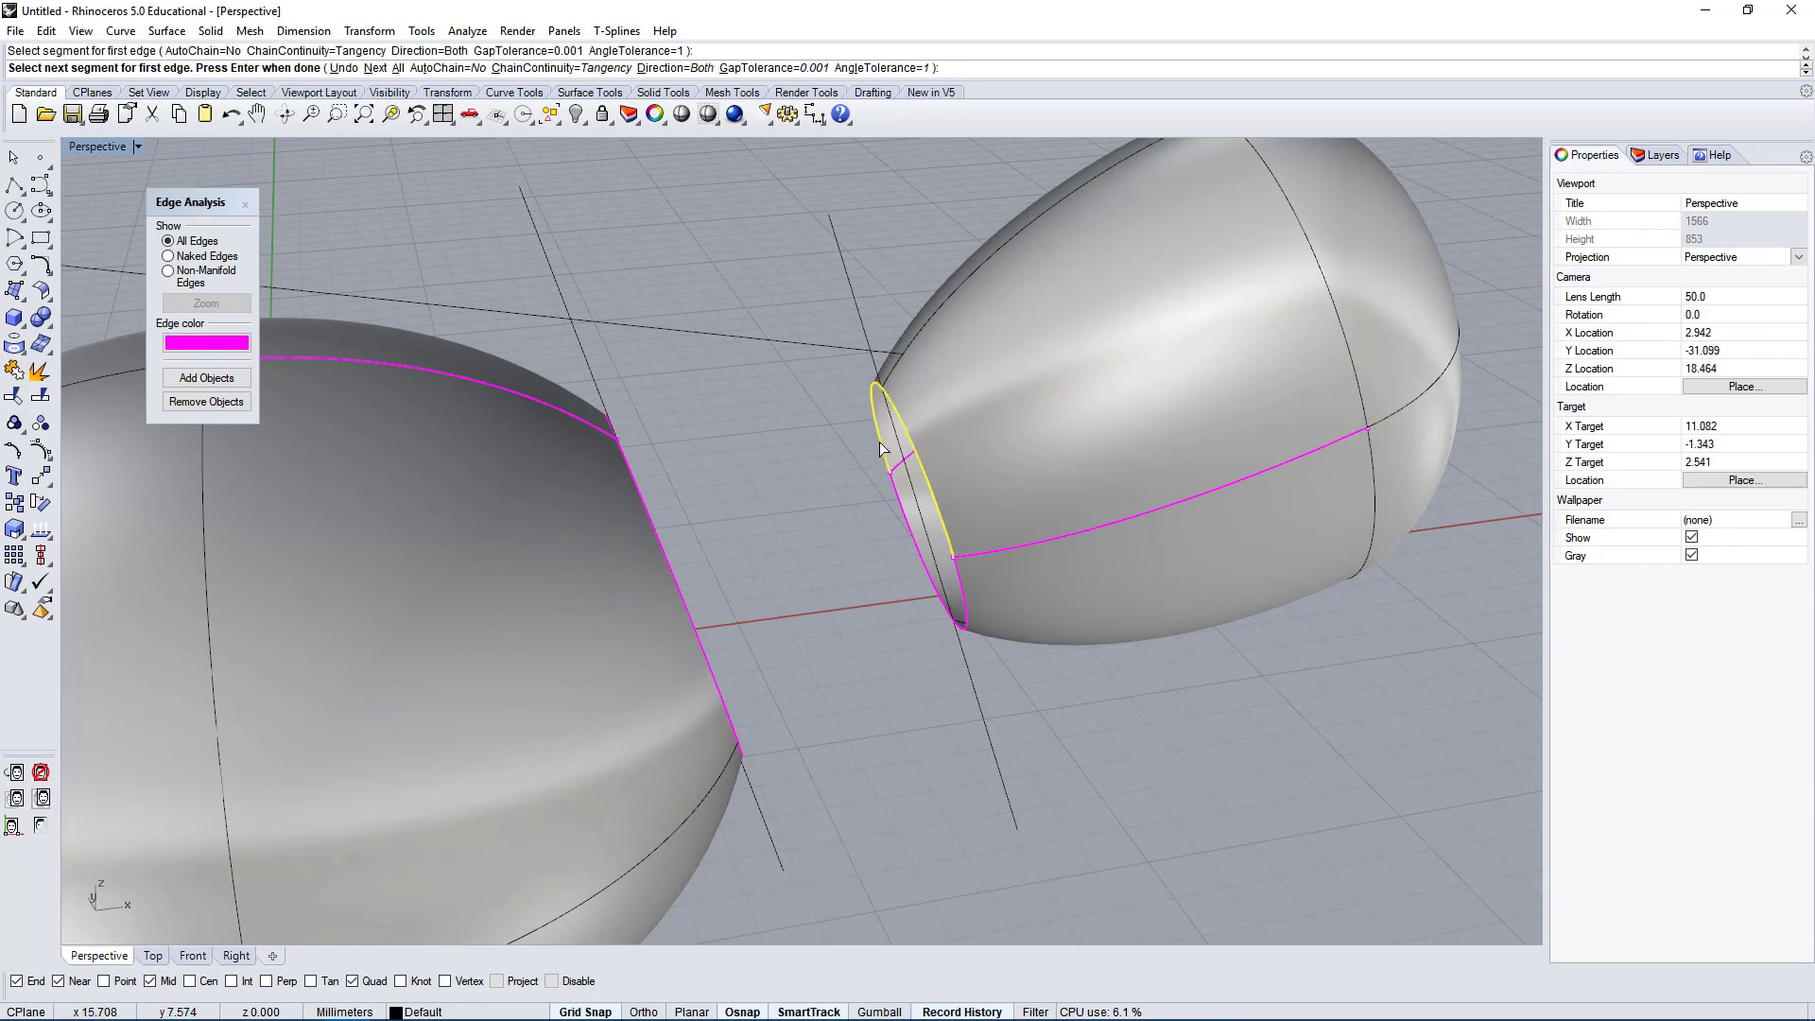
right_click_drag(964, 568, 648, 426)
left_click(644, 430)
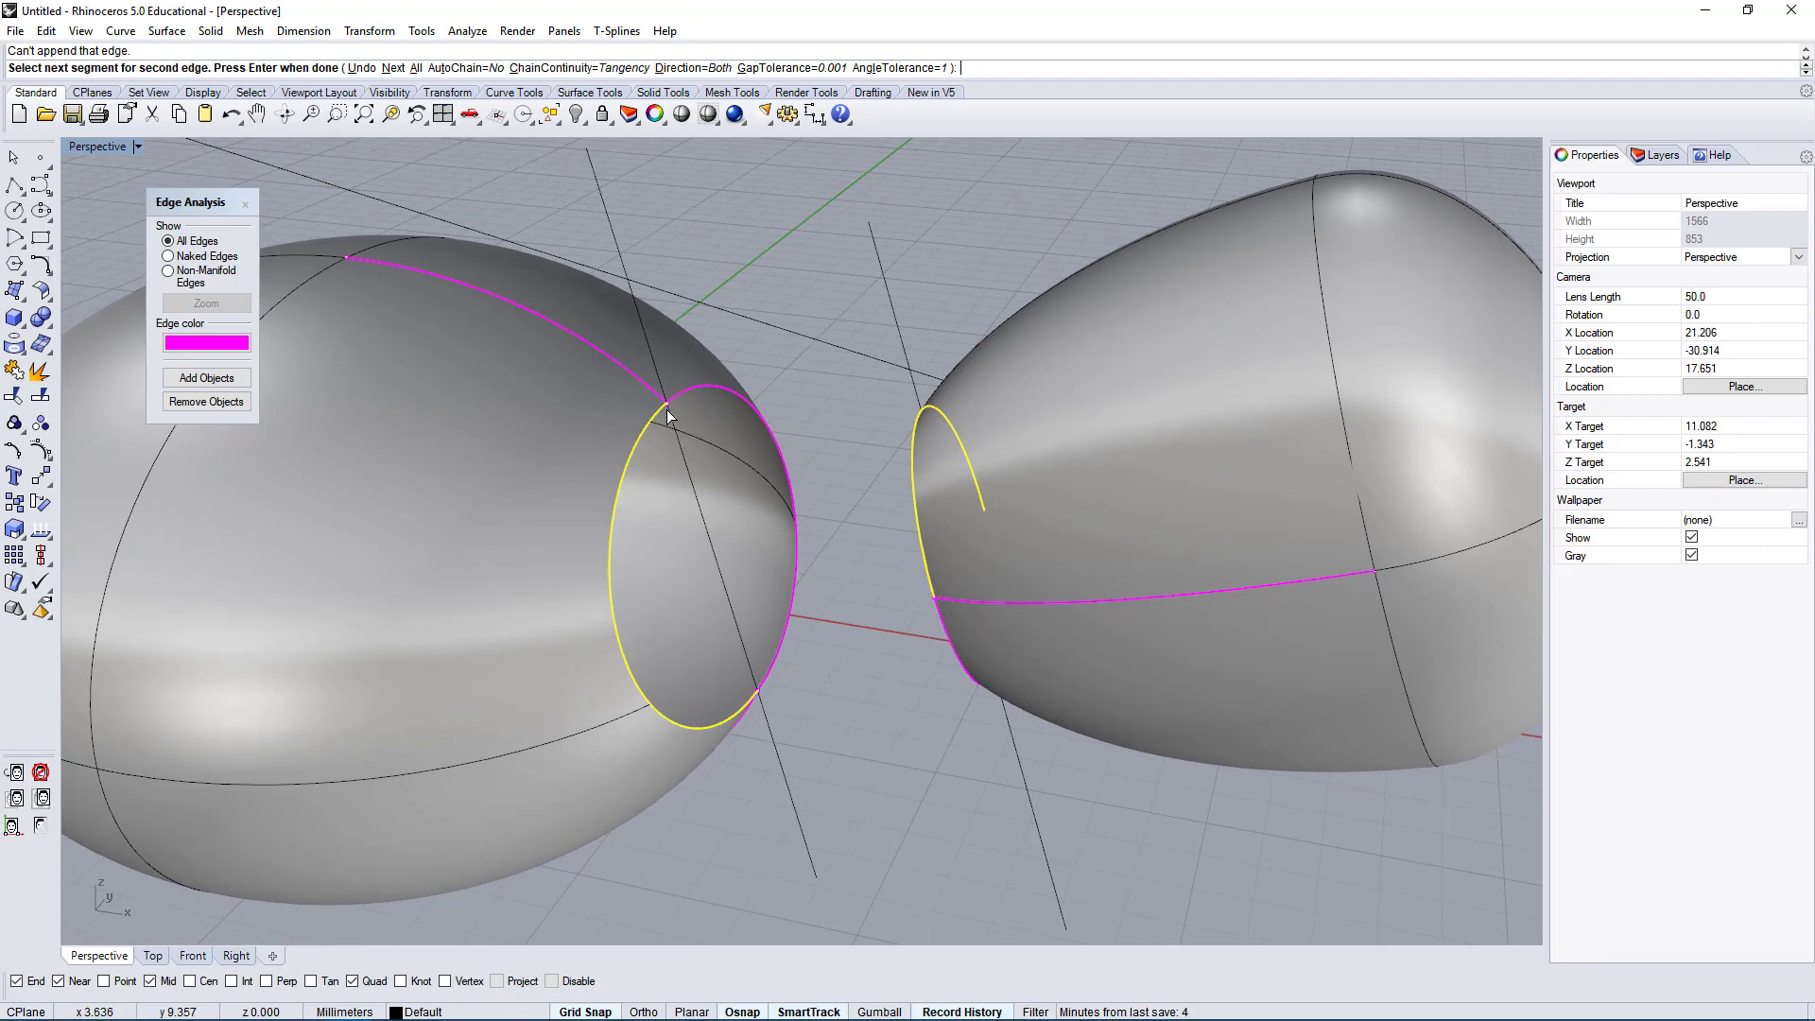
key("Return")
Slide a blend end handle around the edge of the flattened sphere's opening and turn on the blend preview.
right_click_drag(943, 741, 1044, 763)
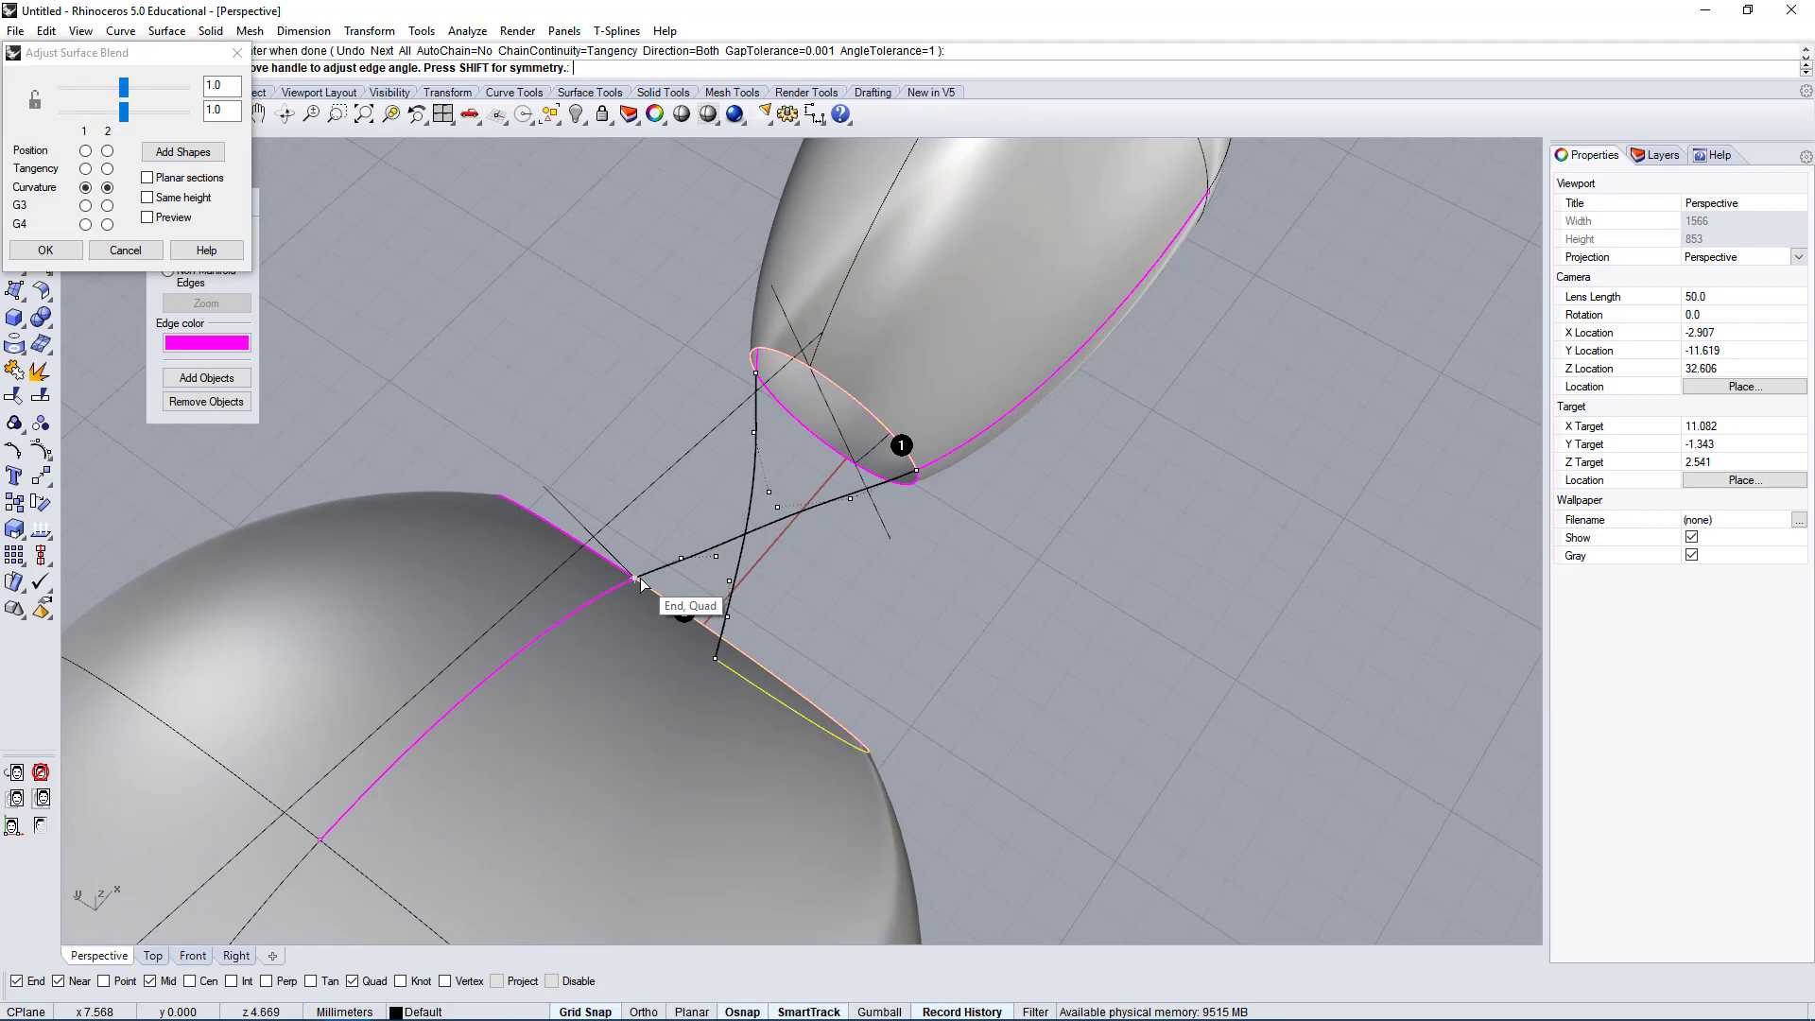
left_click_drag(635, 578, 841, 757)
right_click_drag(842, 757, 957, 535)
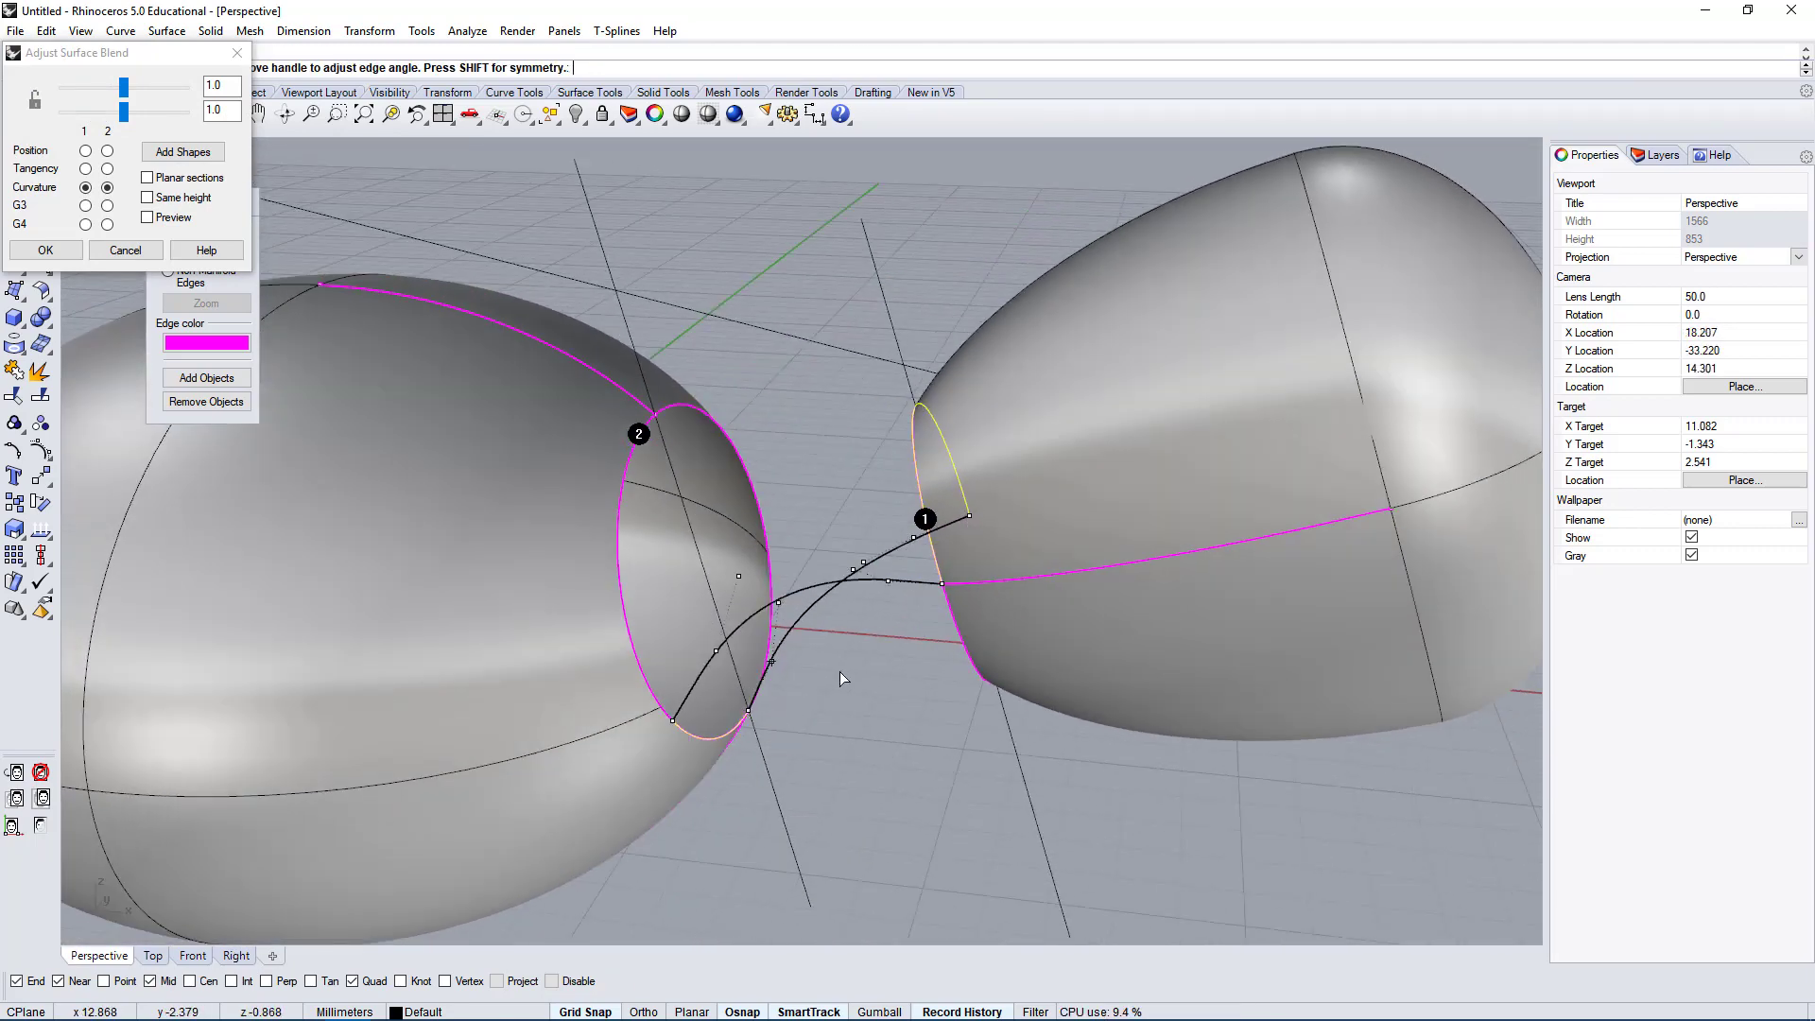
left_click(151, 219)
right_click_drag(851, 719, 652, 487)
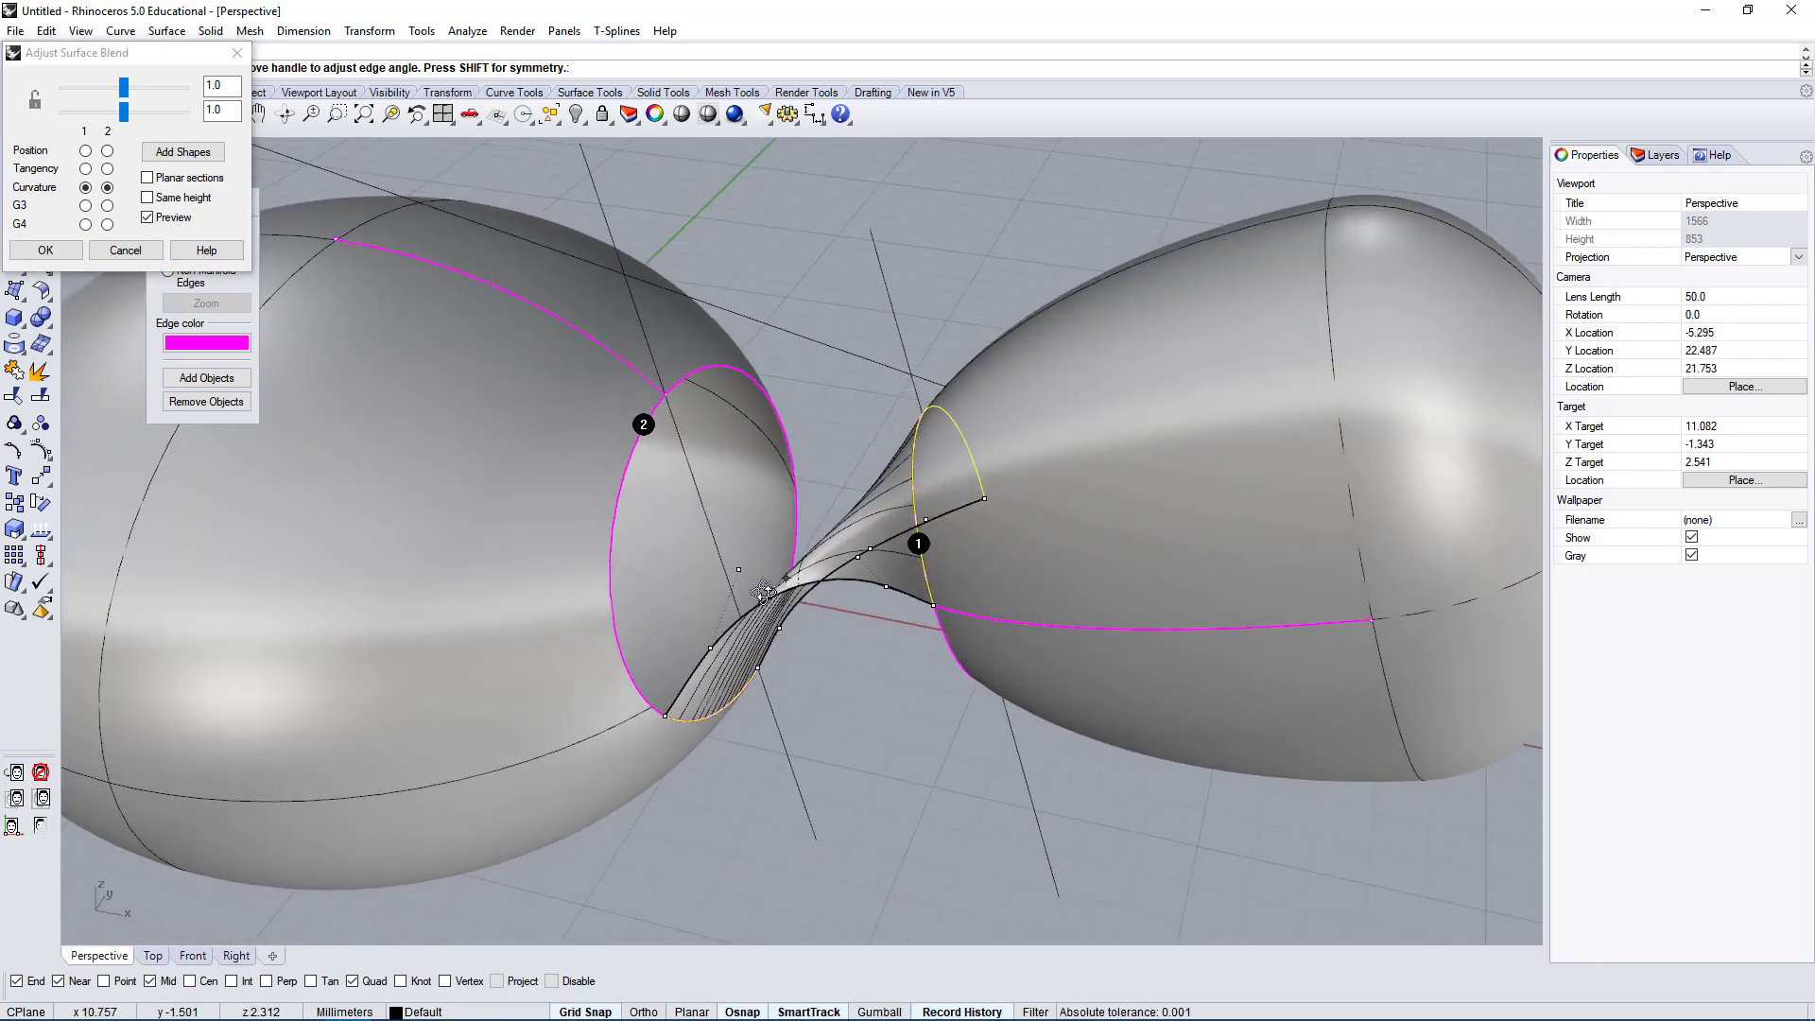
right_click_drag(888, 483, 950, 416)
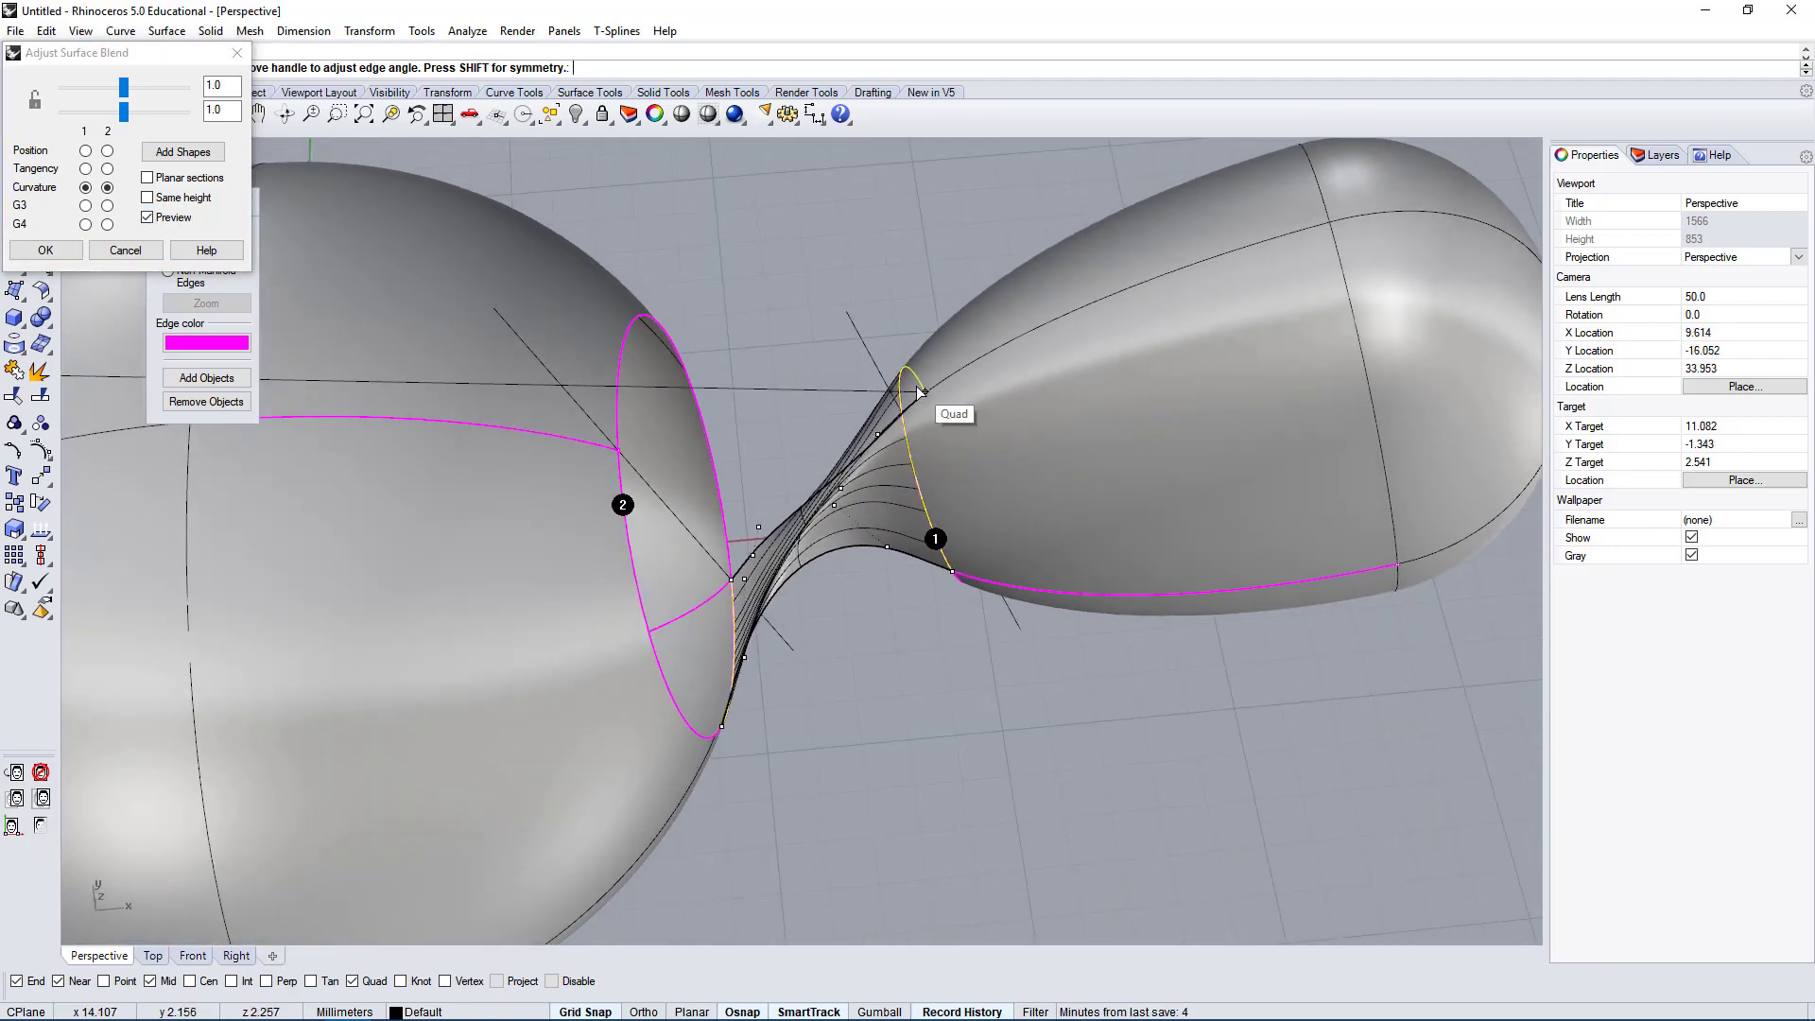
Reposition the blend handle along the flattened sphere's opening again and try to create the blend with curvature continuity at both ends.
right_click_drag(974, 515, 870, 542)
right_click_drag(762, 491, 636, 700)
left_click_drag(635, 700, 579, 687)
right_click_drag(579, 685, 628, 680)
left_click_drag(628, 681, 603, 618)
left_click(48, 234)
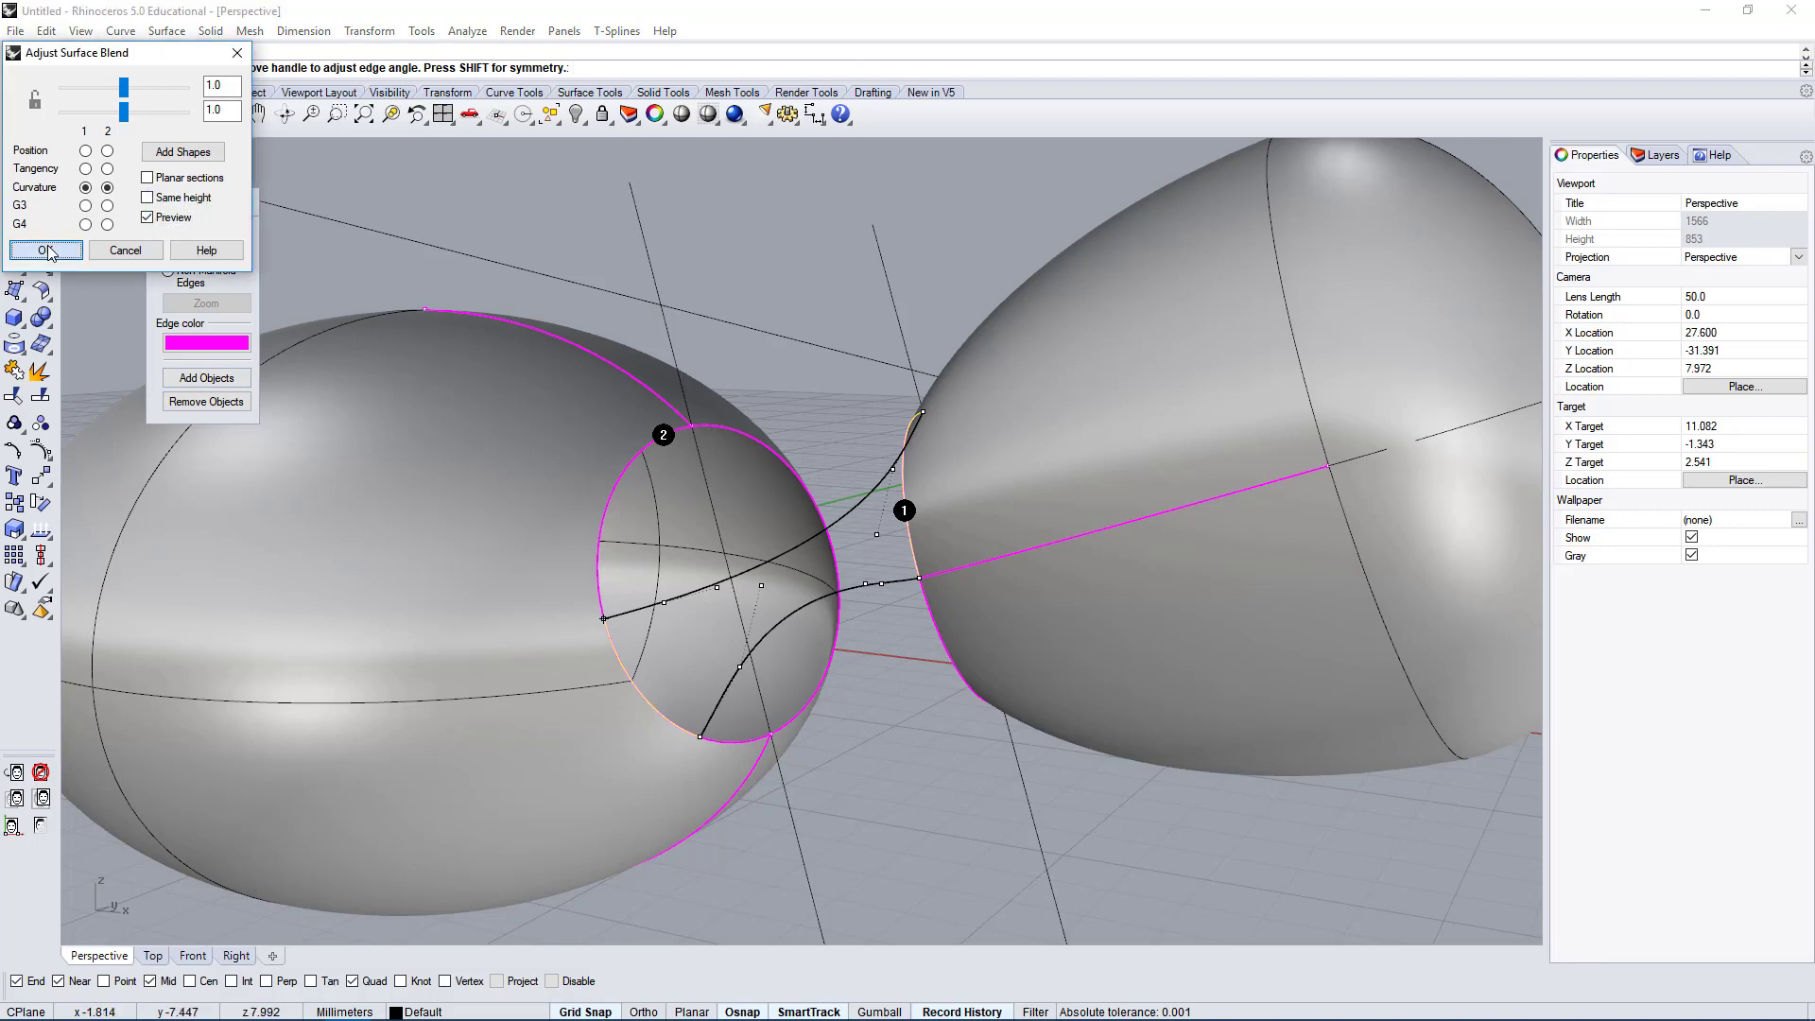
left_click(45, 249)
Turn off edge analysis and examine the seam positions at both trimmed openings in the Perspective view.
right_click_drag(790, 616, 805, 480)
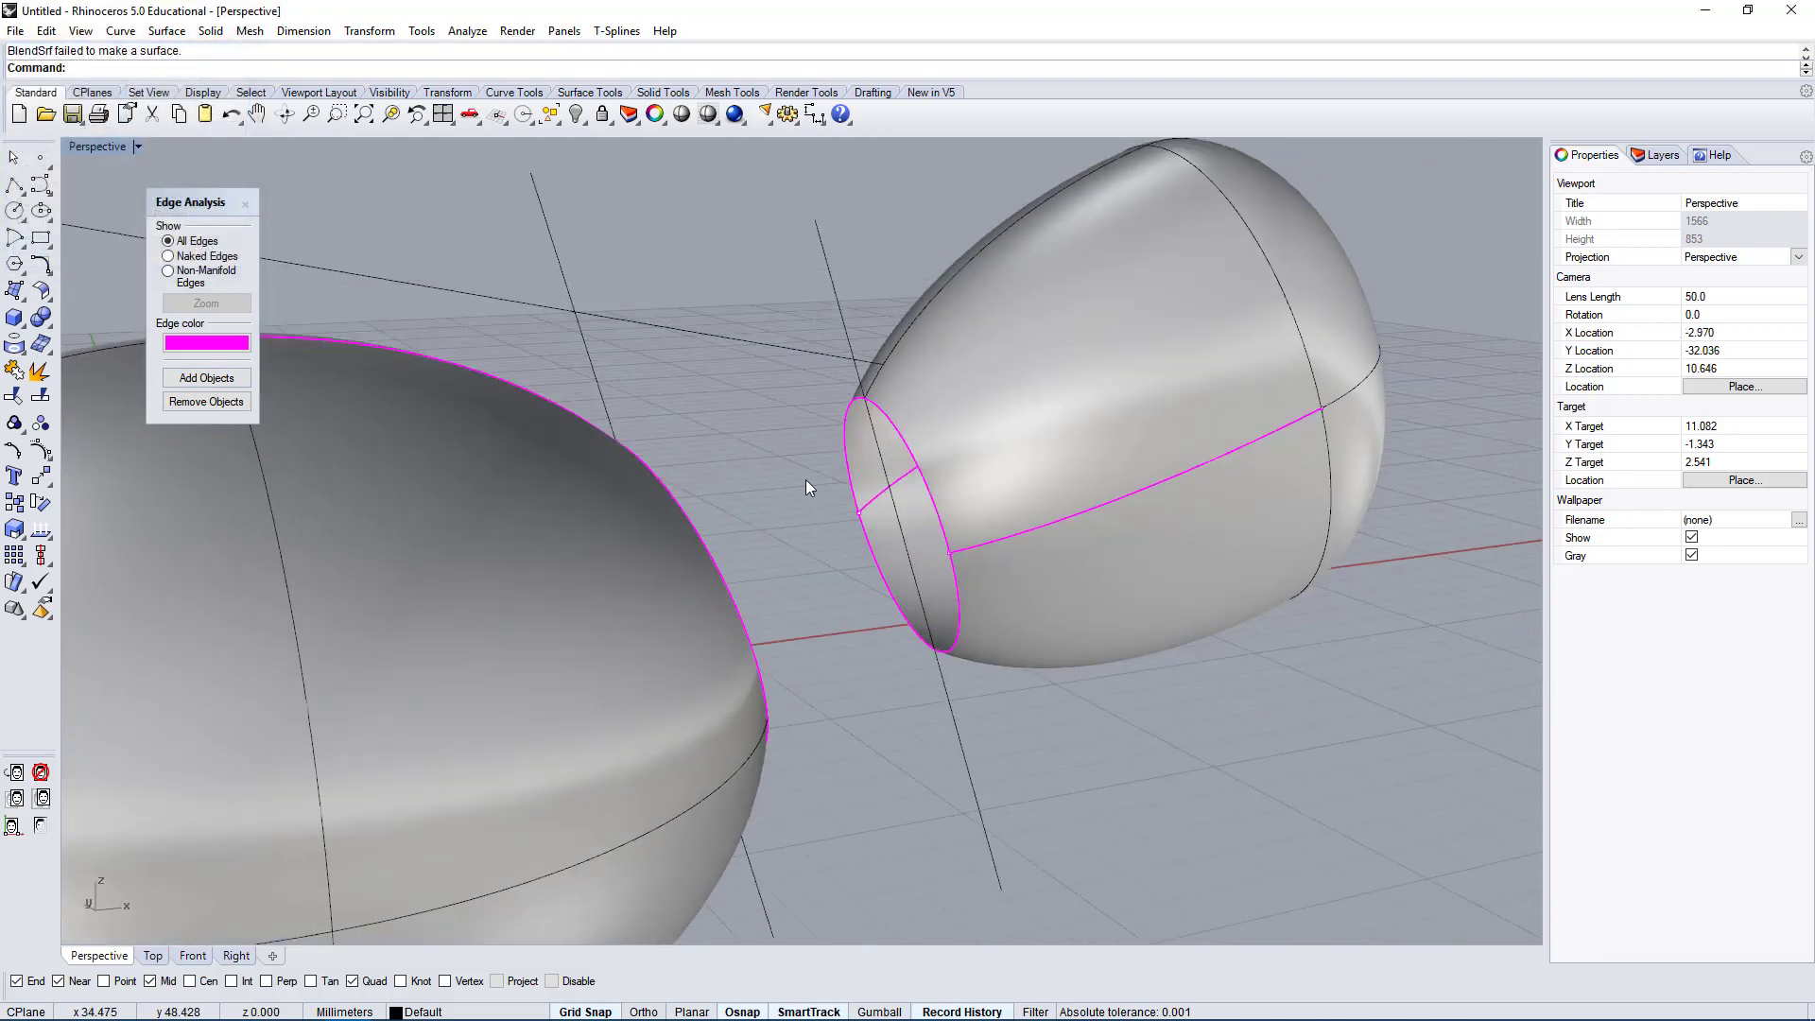
left_click(245, 205)
right_click_drag(1131, 707, 1078, 811)
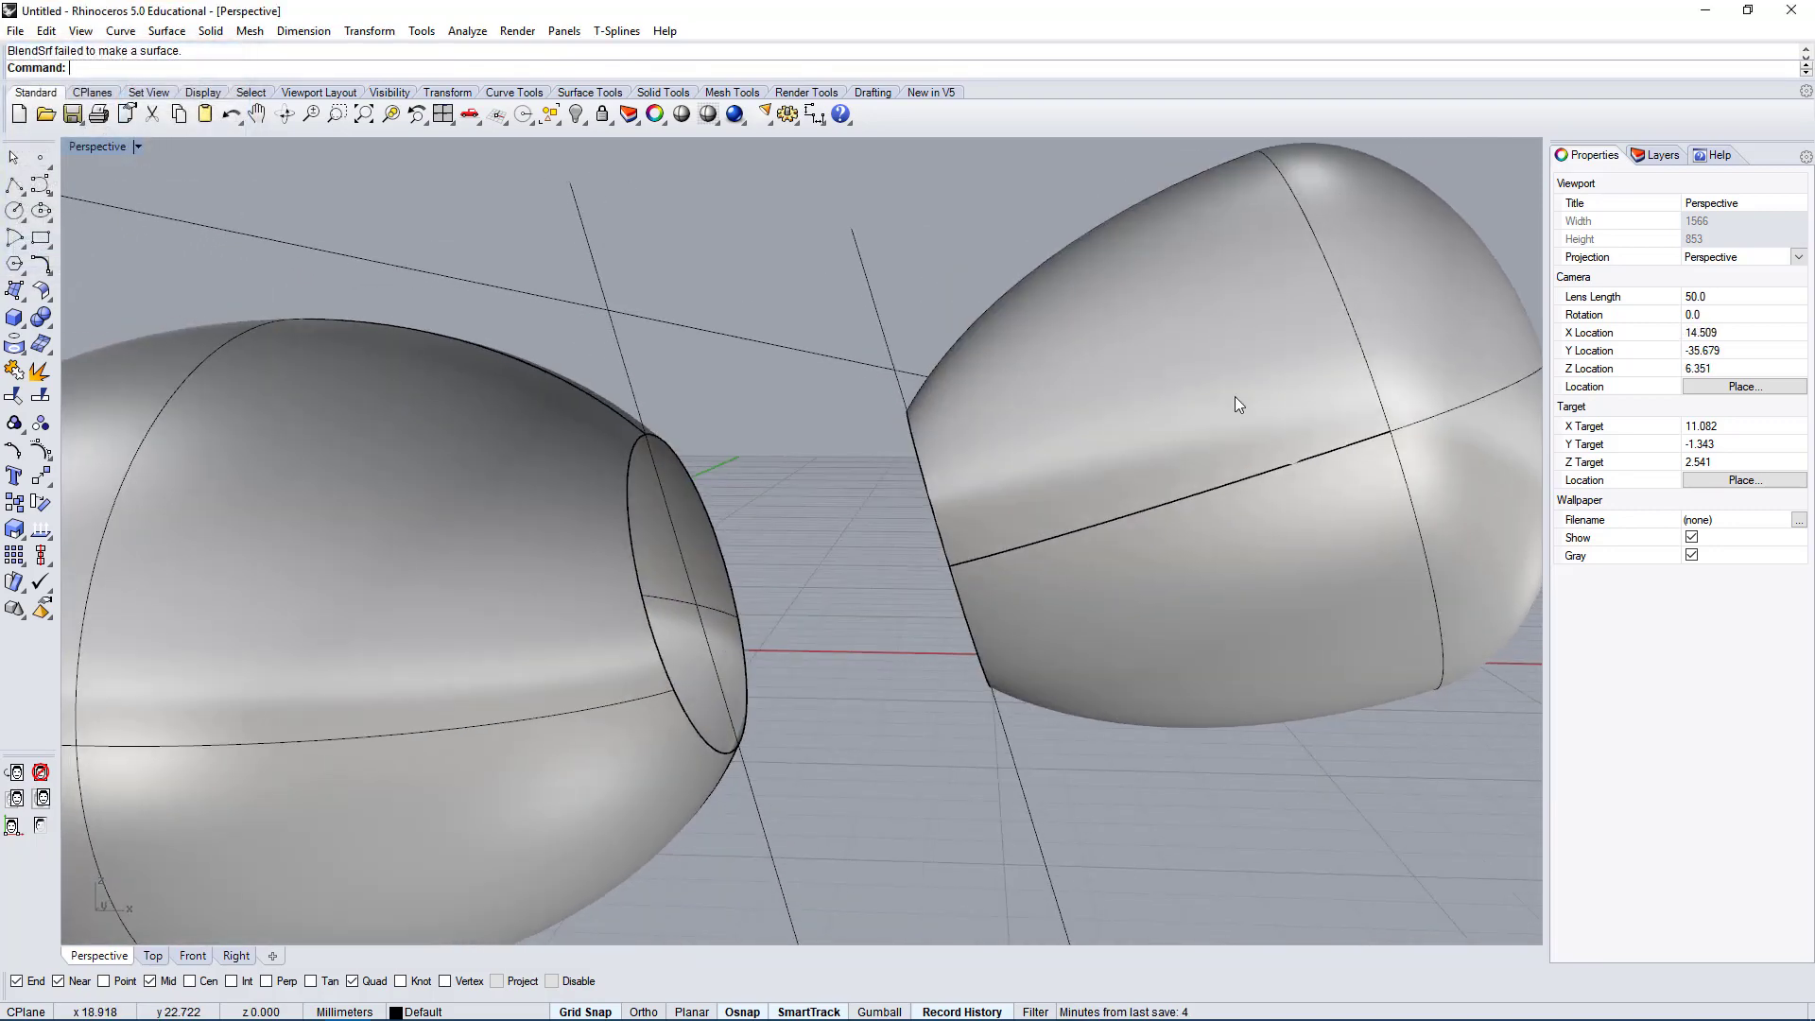
right_click_drag(1388, 438, 1380, 479)
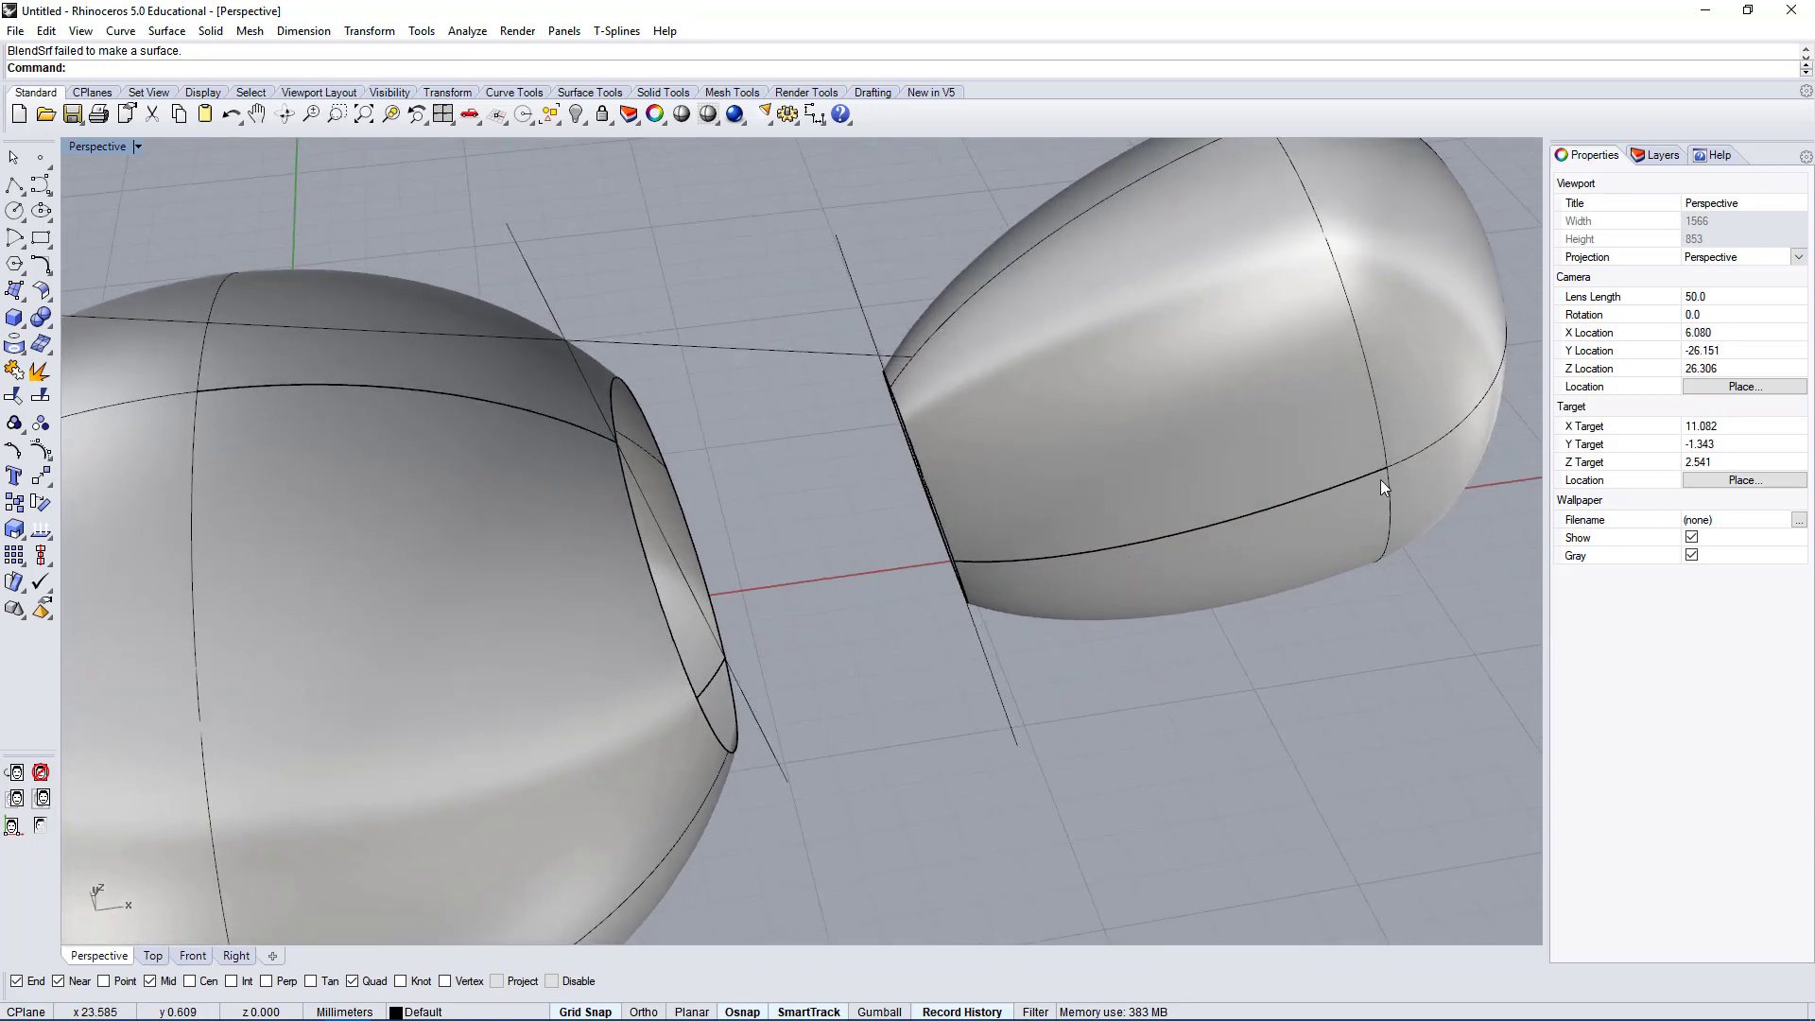
right_click_drag(892, 544, 826, 490)
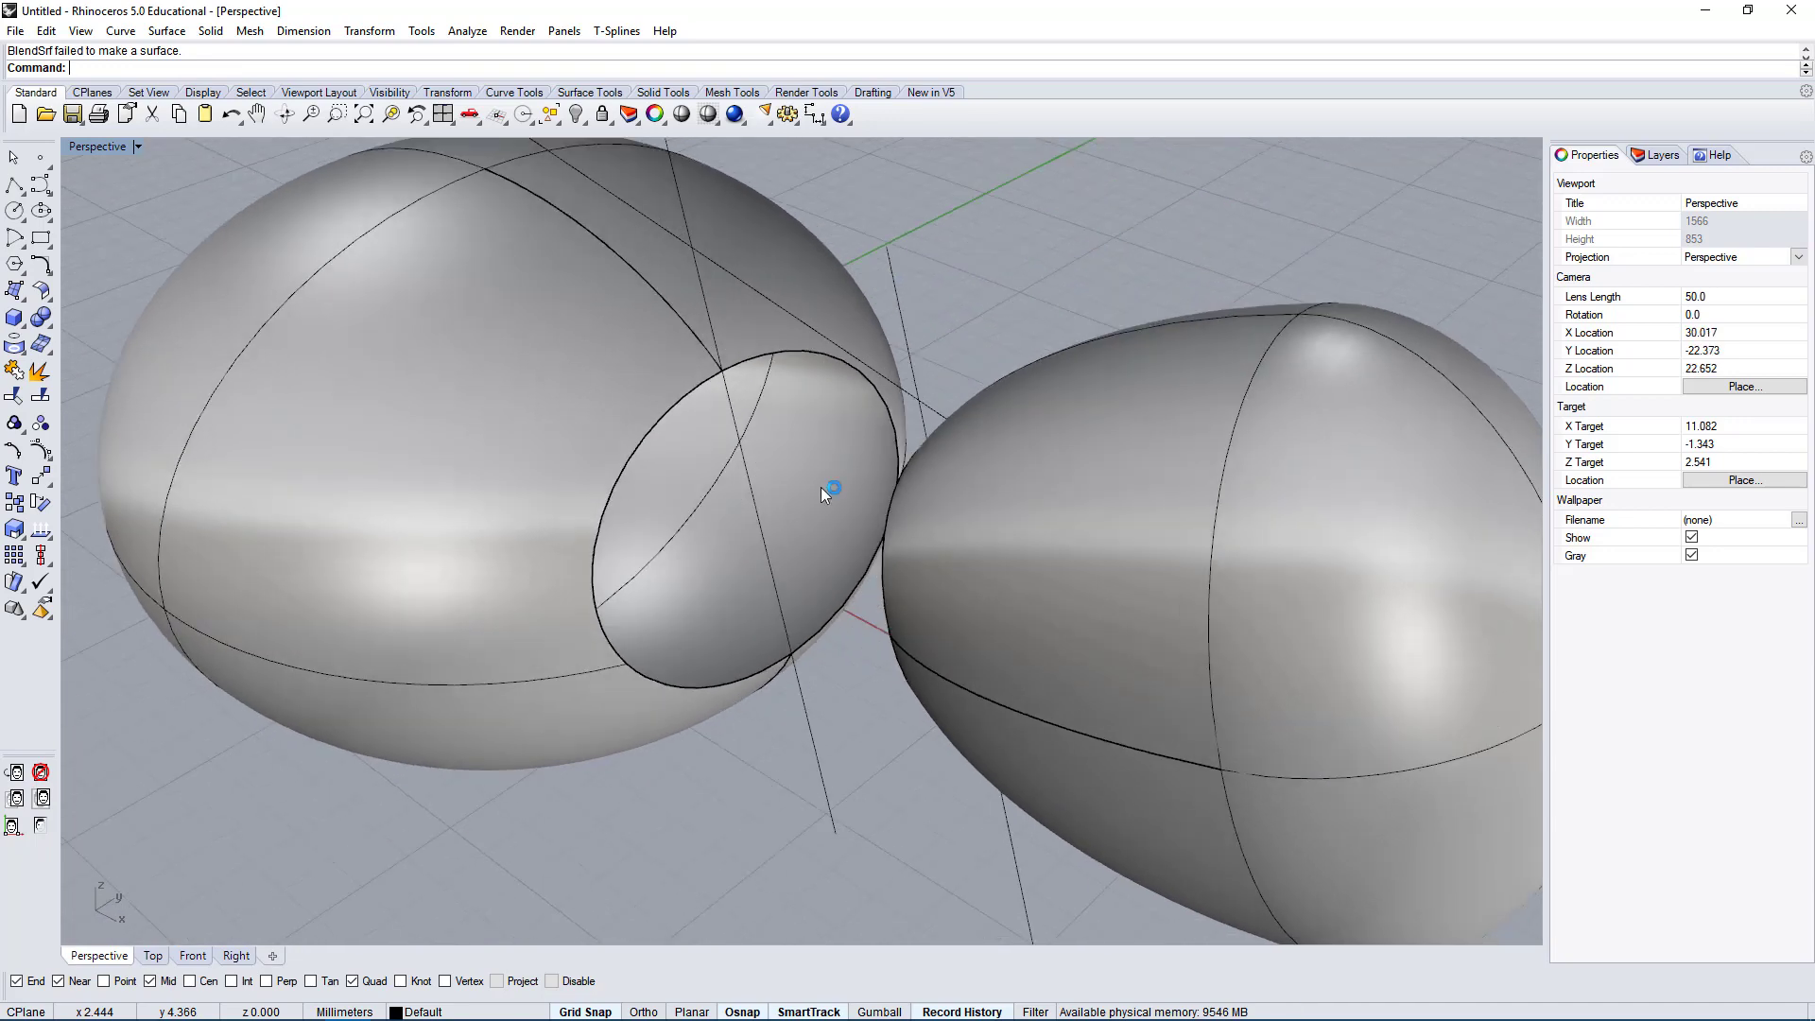
right_click_drag(744, 608, 760, 575)
scroll(760, 575, "down", 4)
right_click_drag(849, 412, 832, 462)
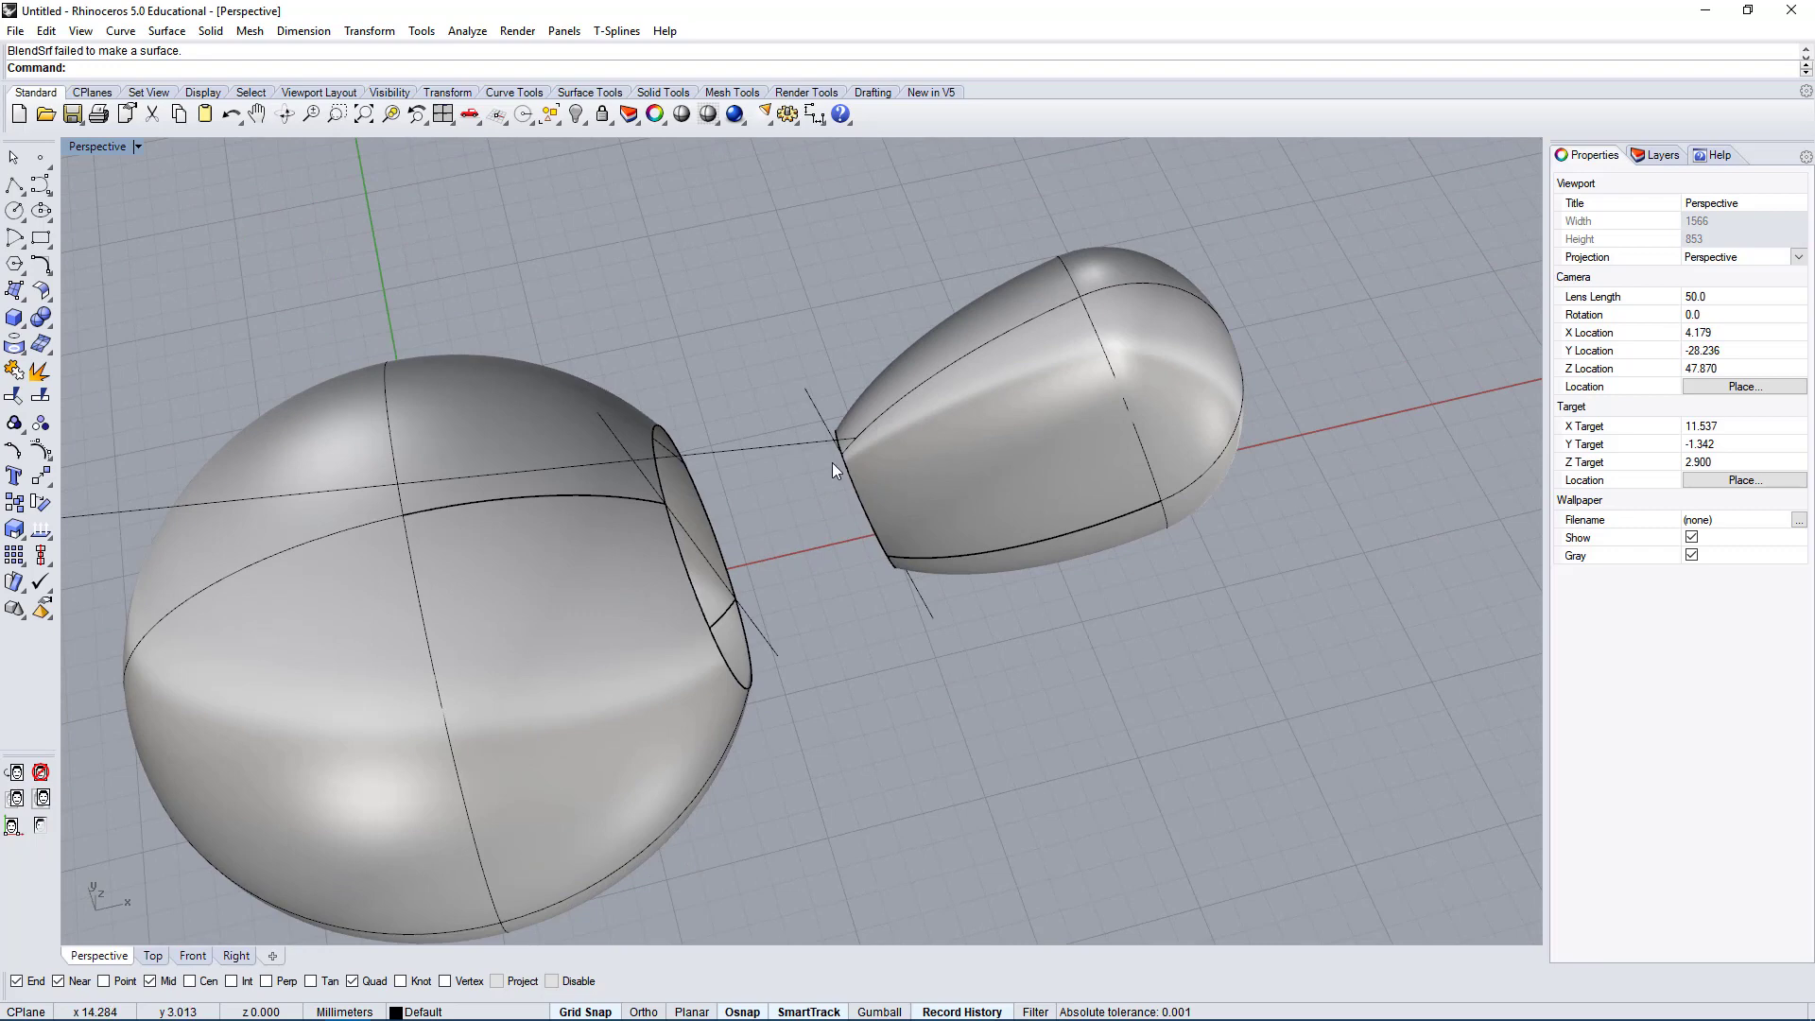
Return to the four-view layout and draw a line about 74 mm long along the X axis through both bodies in the Top view.
double_click(90, 147)
left_click(14, 185)
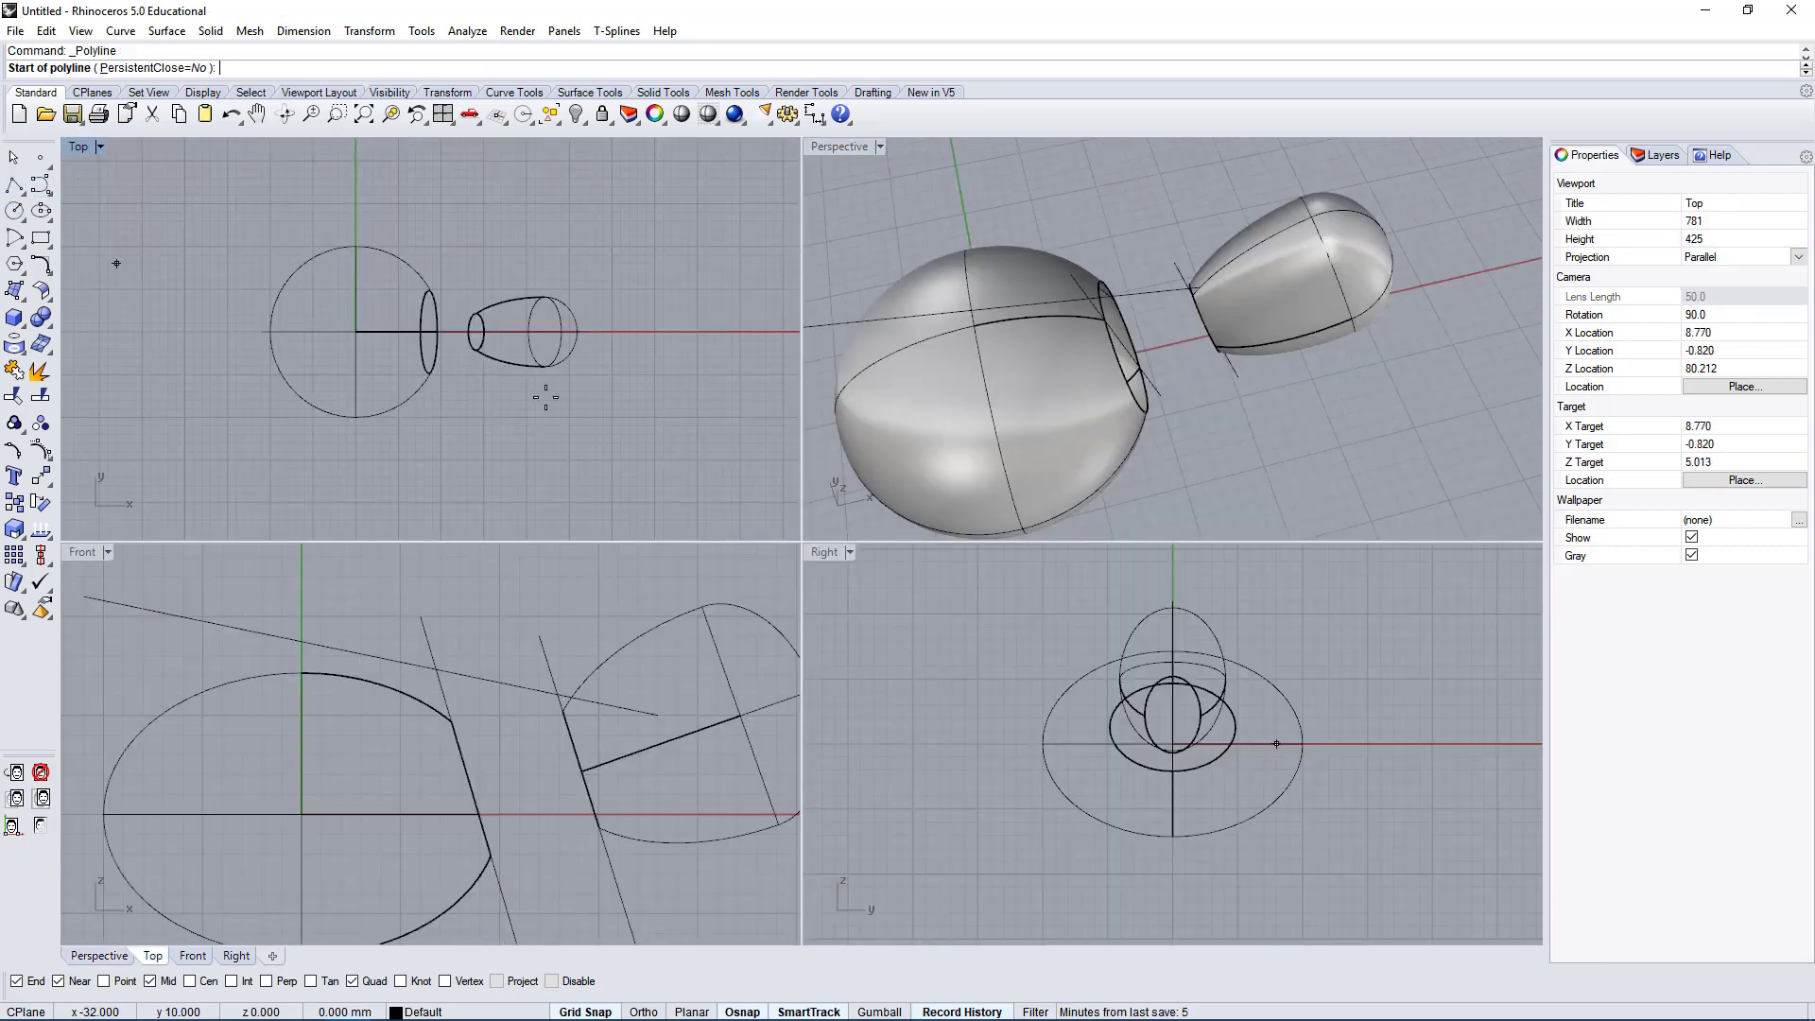
left_click(745, 331)
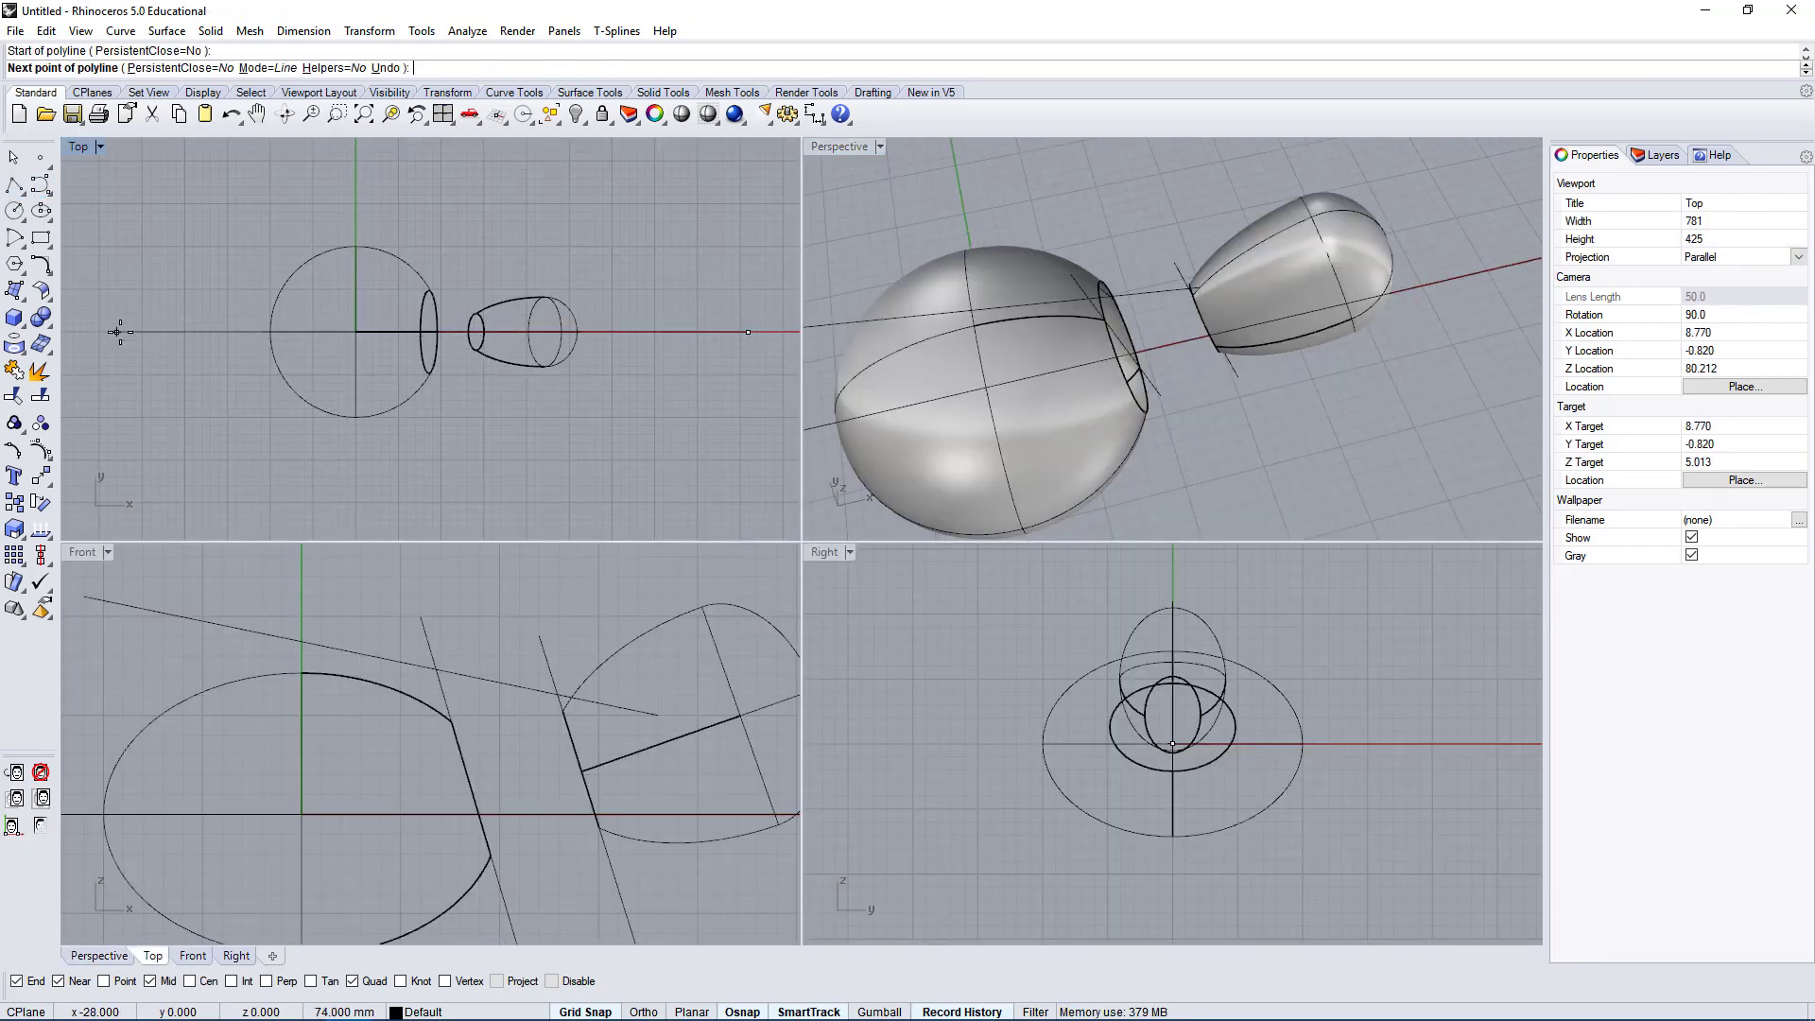
left_click(116, 330)
right_click(677, 500)
right_click_drag(677, 500, 643, 448)
scroll(569, 792, "down", 4)
right_click_drag(580, 809, 571, 722)
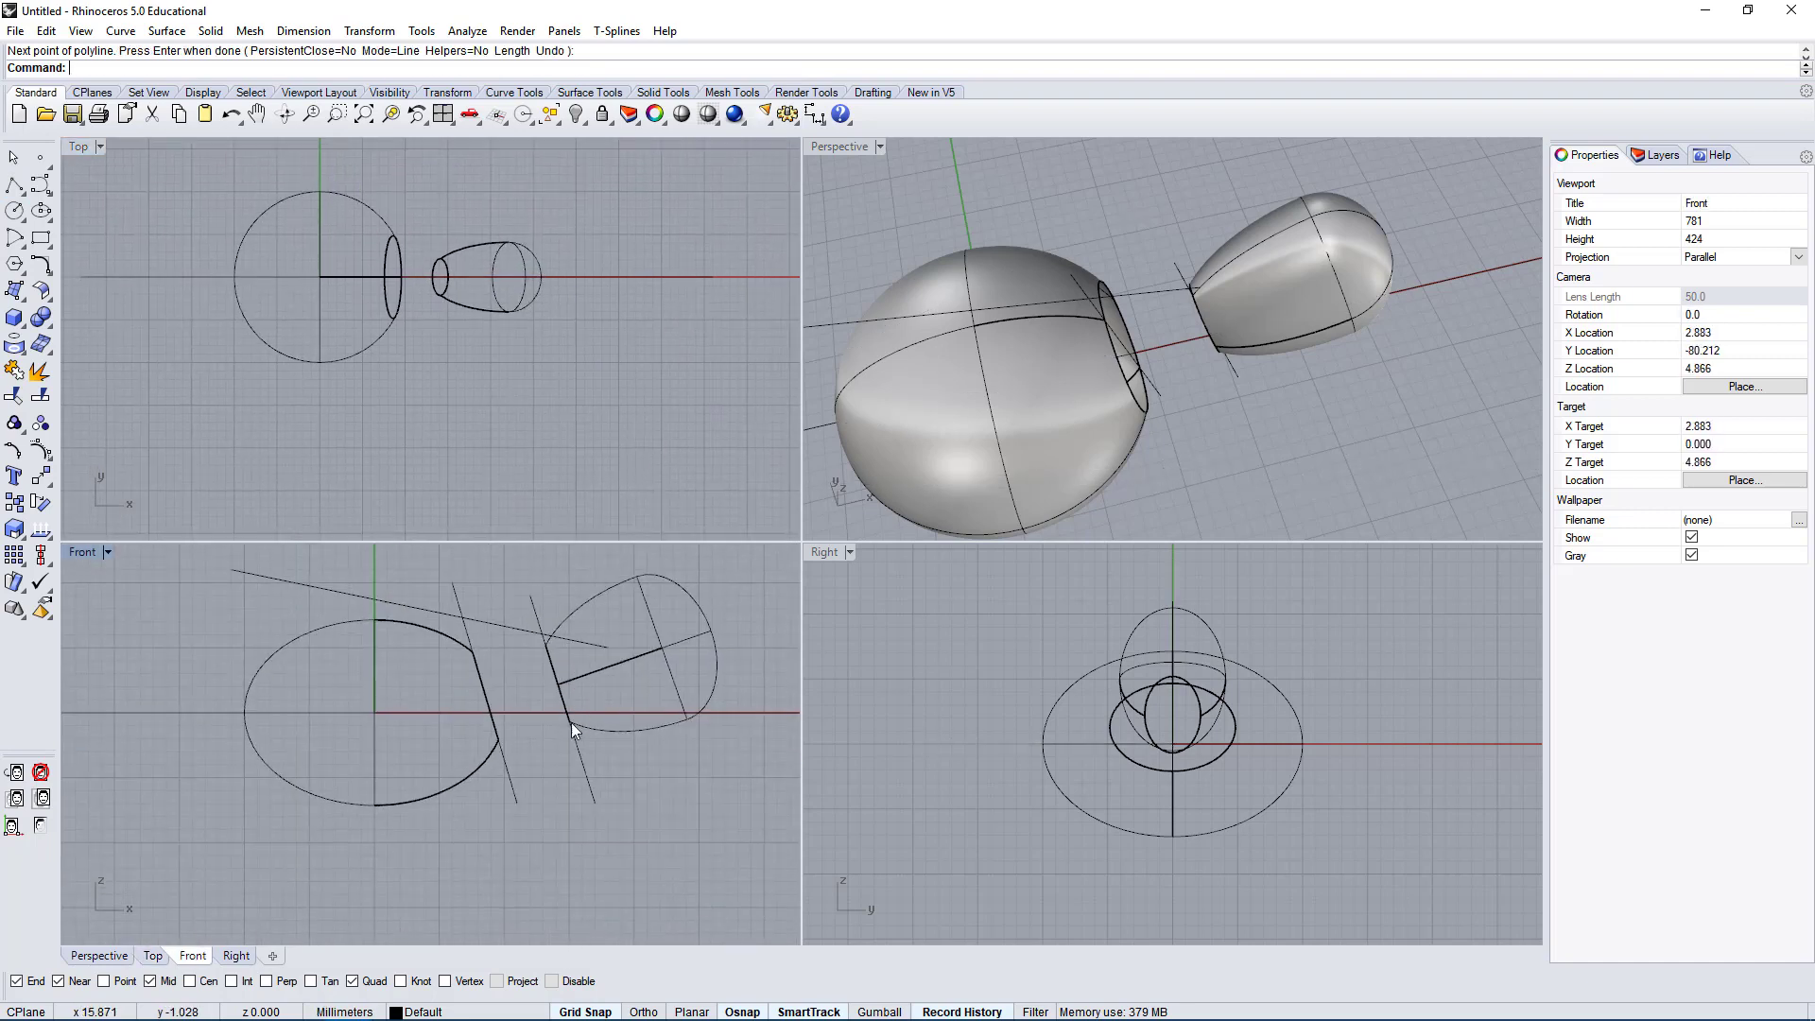
scroll(435, 717, "up", 4)
right_click(462, 716)
left_click(111, 691)
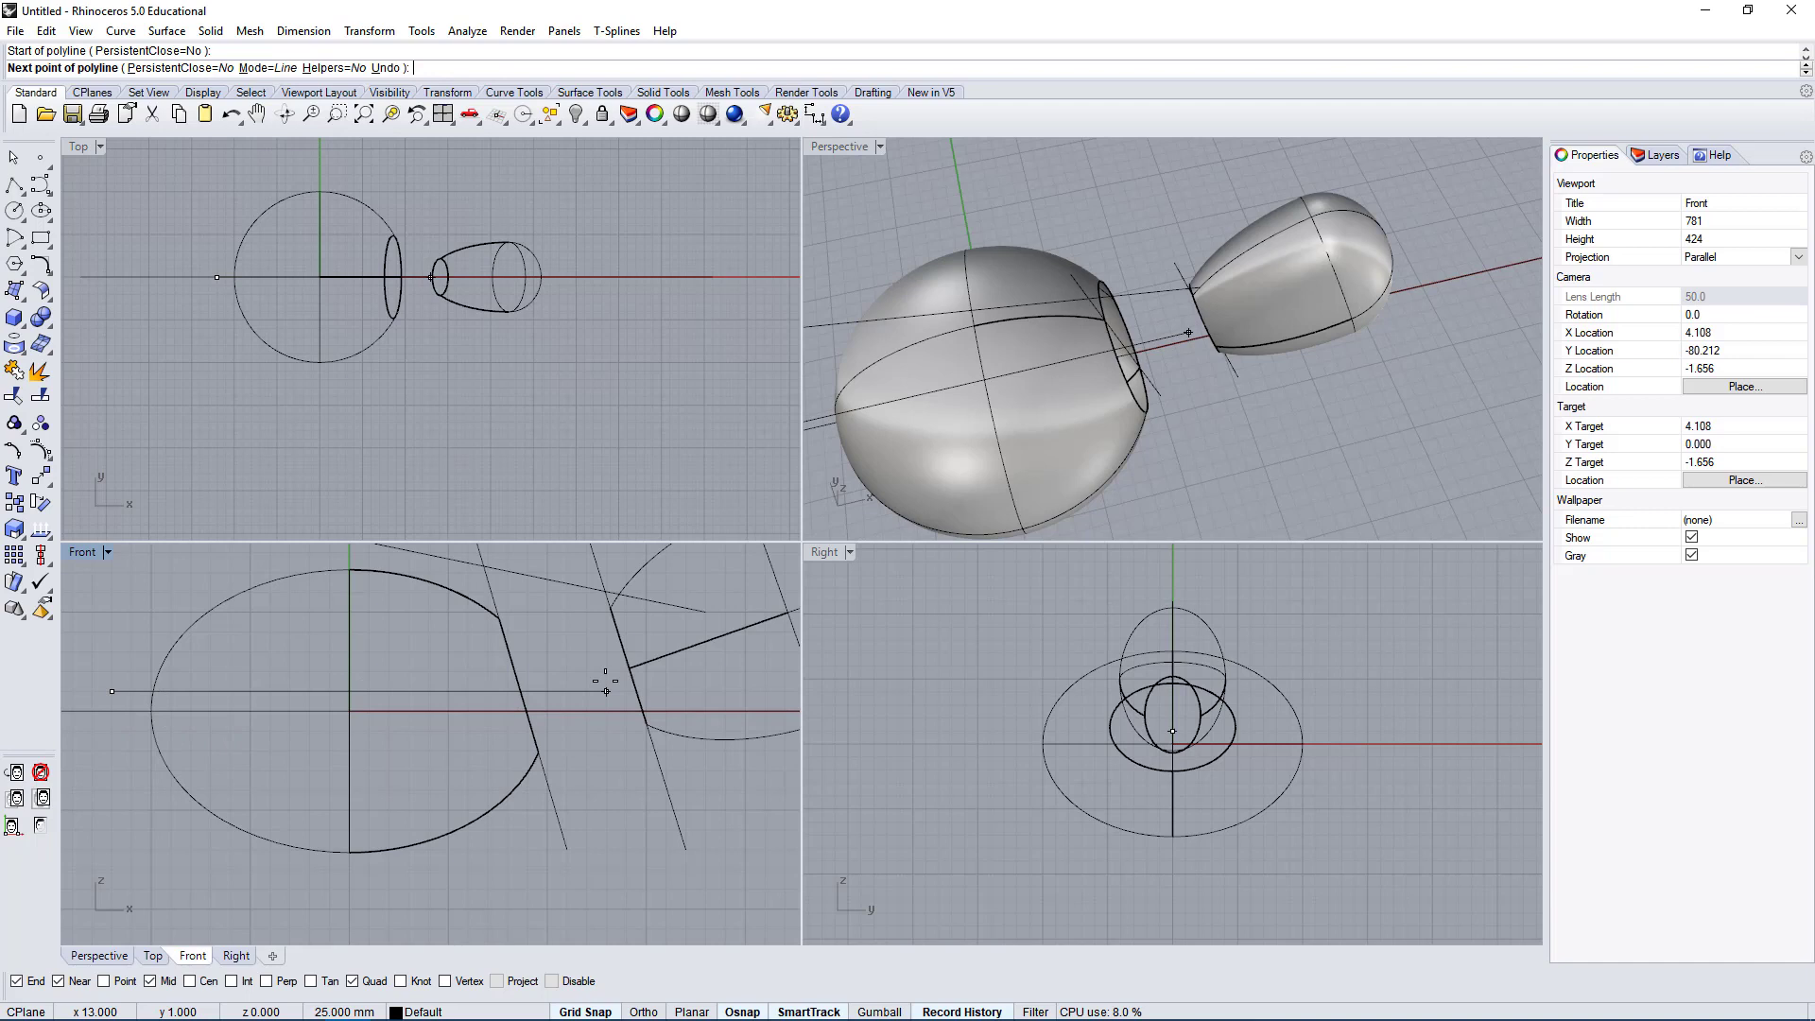
key("Escape")
Draw a line in the Front view from the seam end at the egg-shaped copy's opening to beyond the flattened sphere's far side.
right_click_drag(608, 762, 528, 717)
right_click(528, 715)
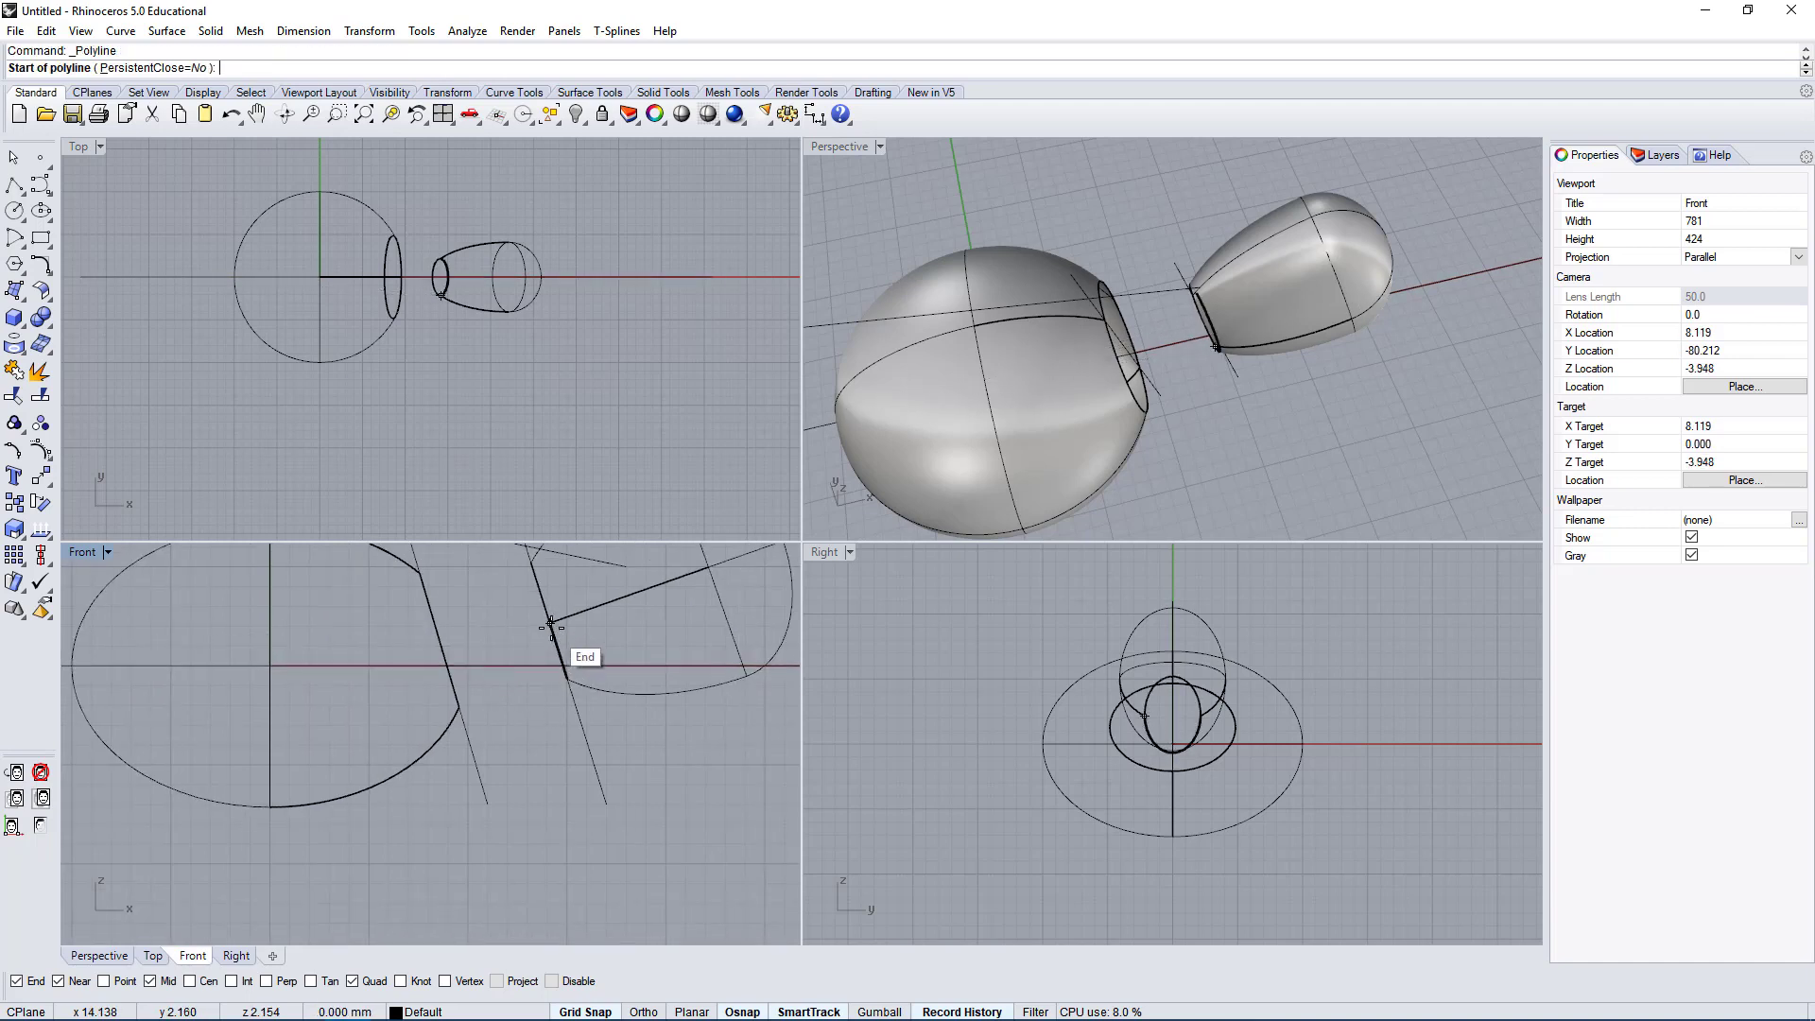
left_click(551, 627)
scroll(551, 627, "down", 3)
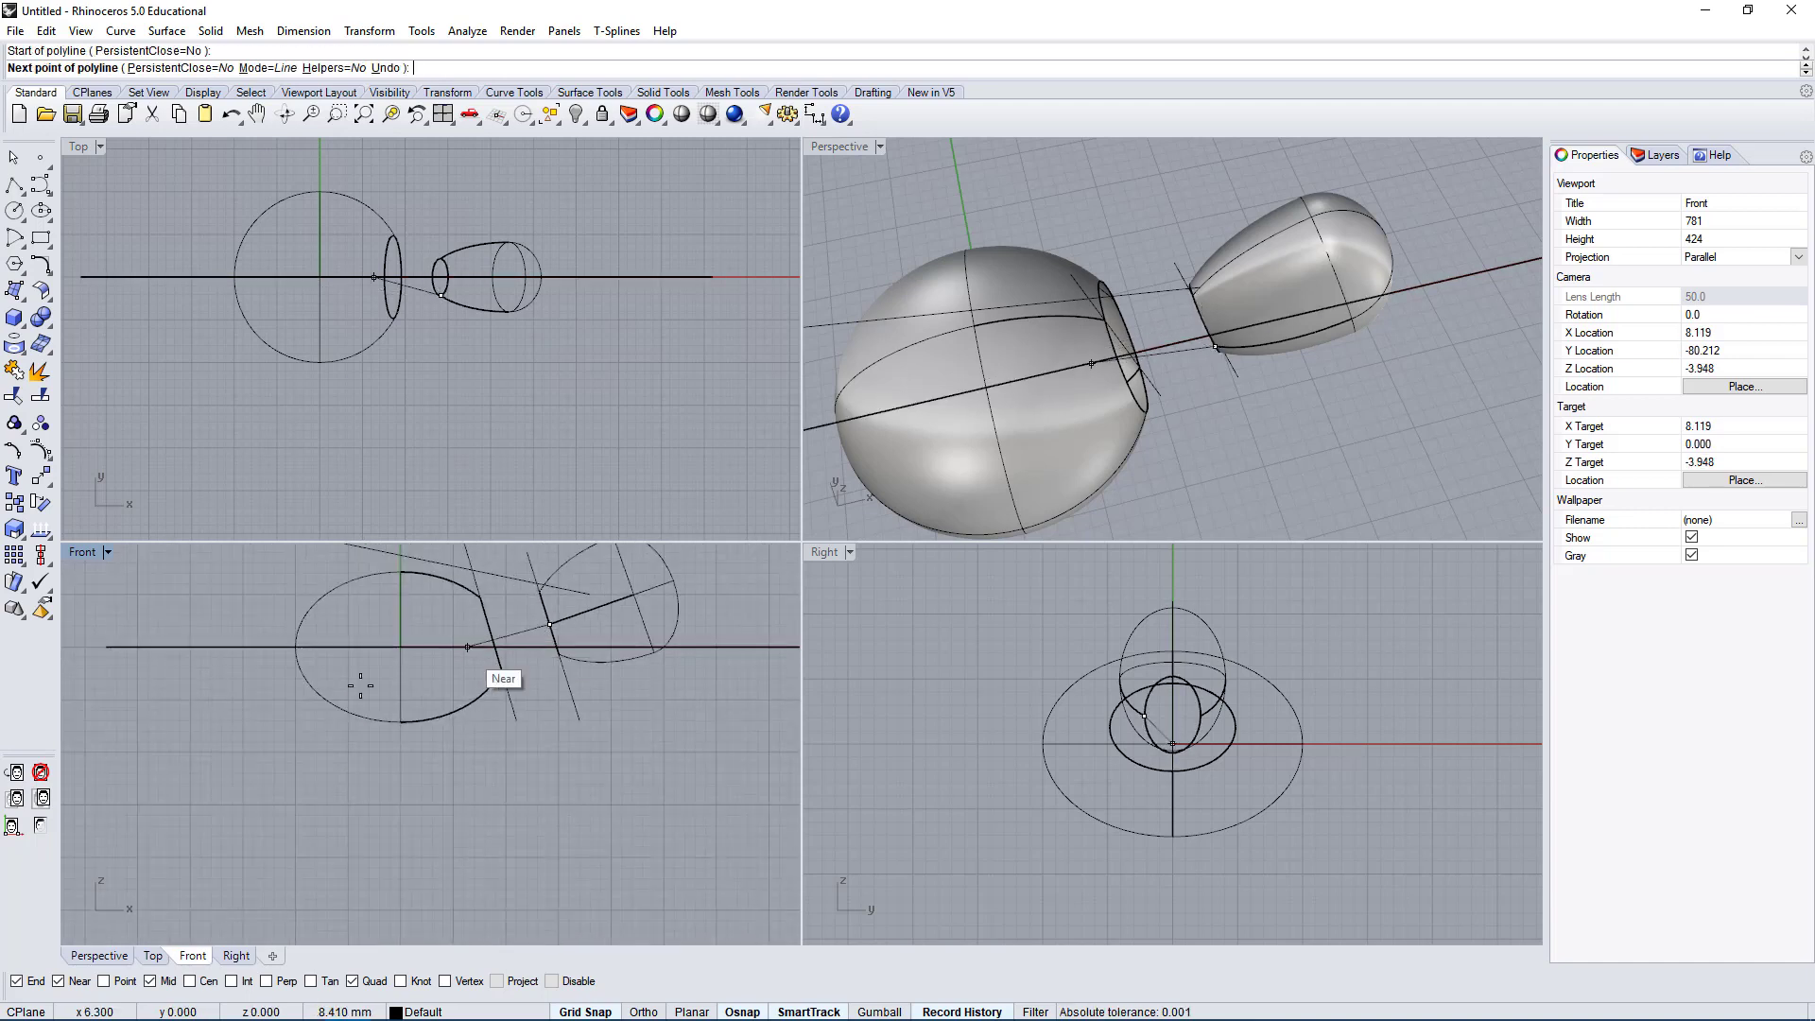
left_click(176, 691)
key("Return")
scroll(548, 618, "up", 3)
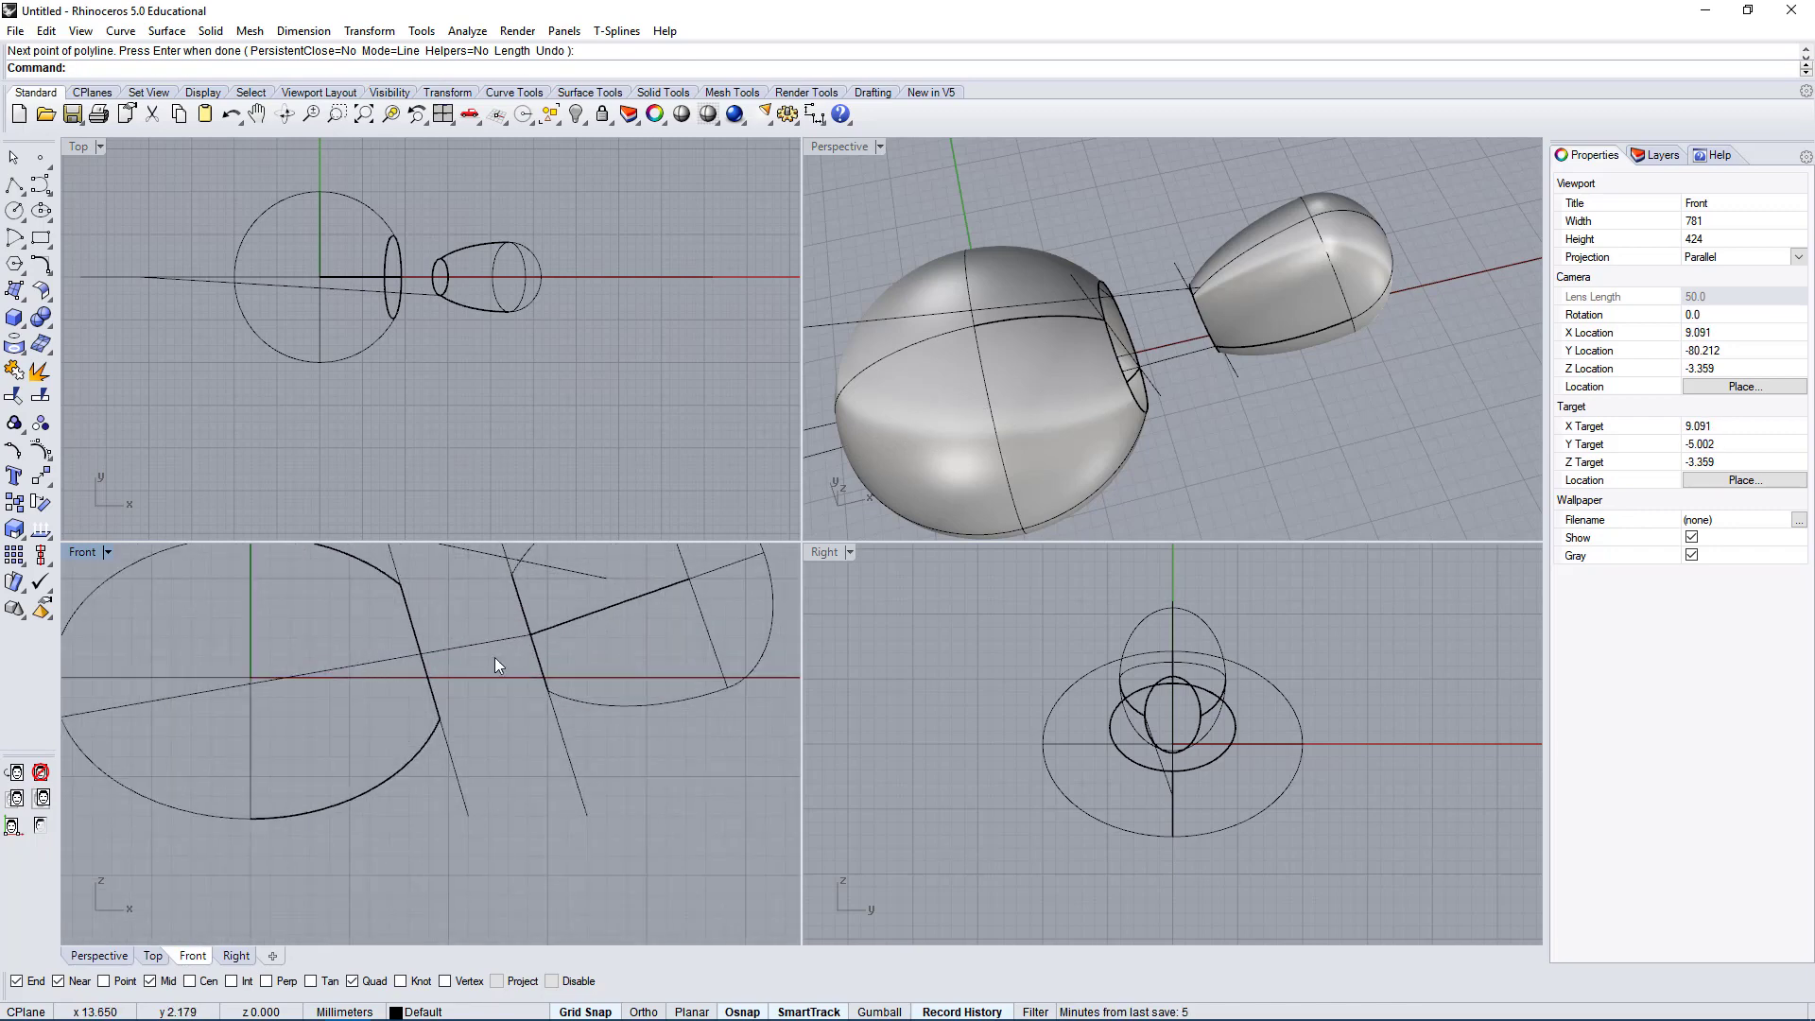
Examine the two trimmed bodies and the slanted line between them in the Perspective and Top views.
right_click_drag(1297, 367, 1255, 356)
left_click(1274, 288)
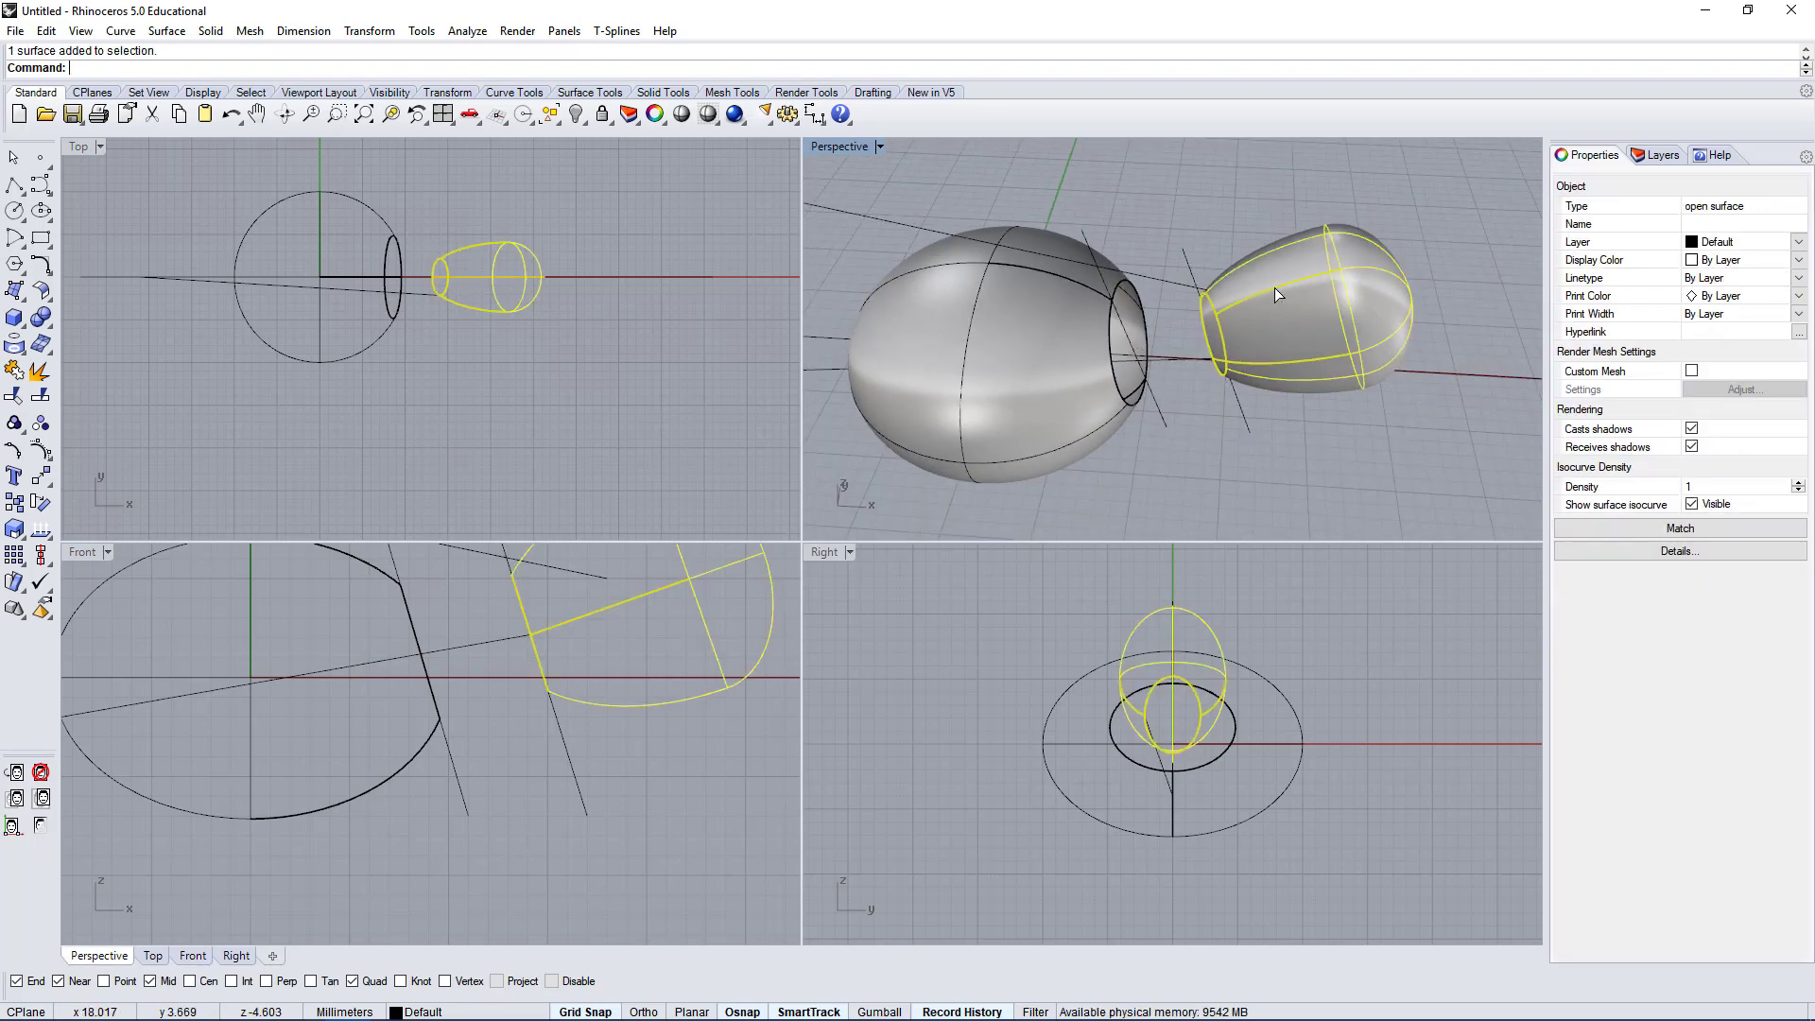
left_click(1048, 361)
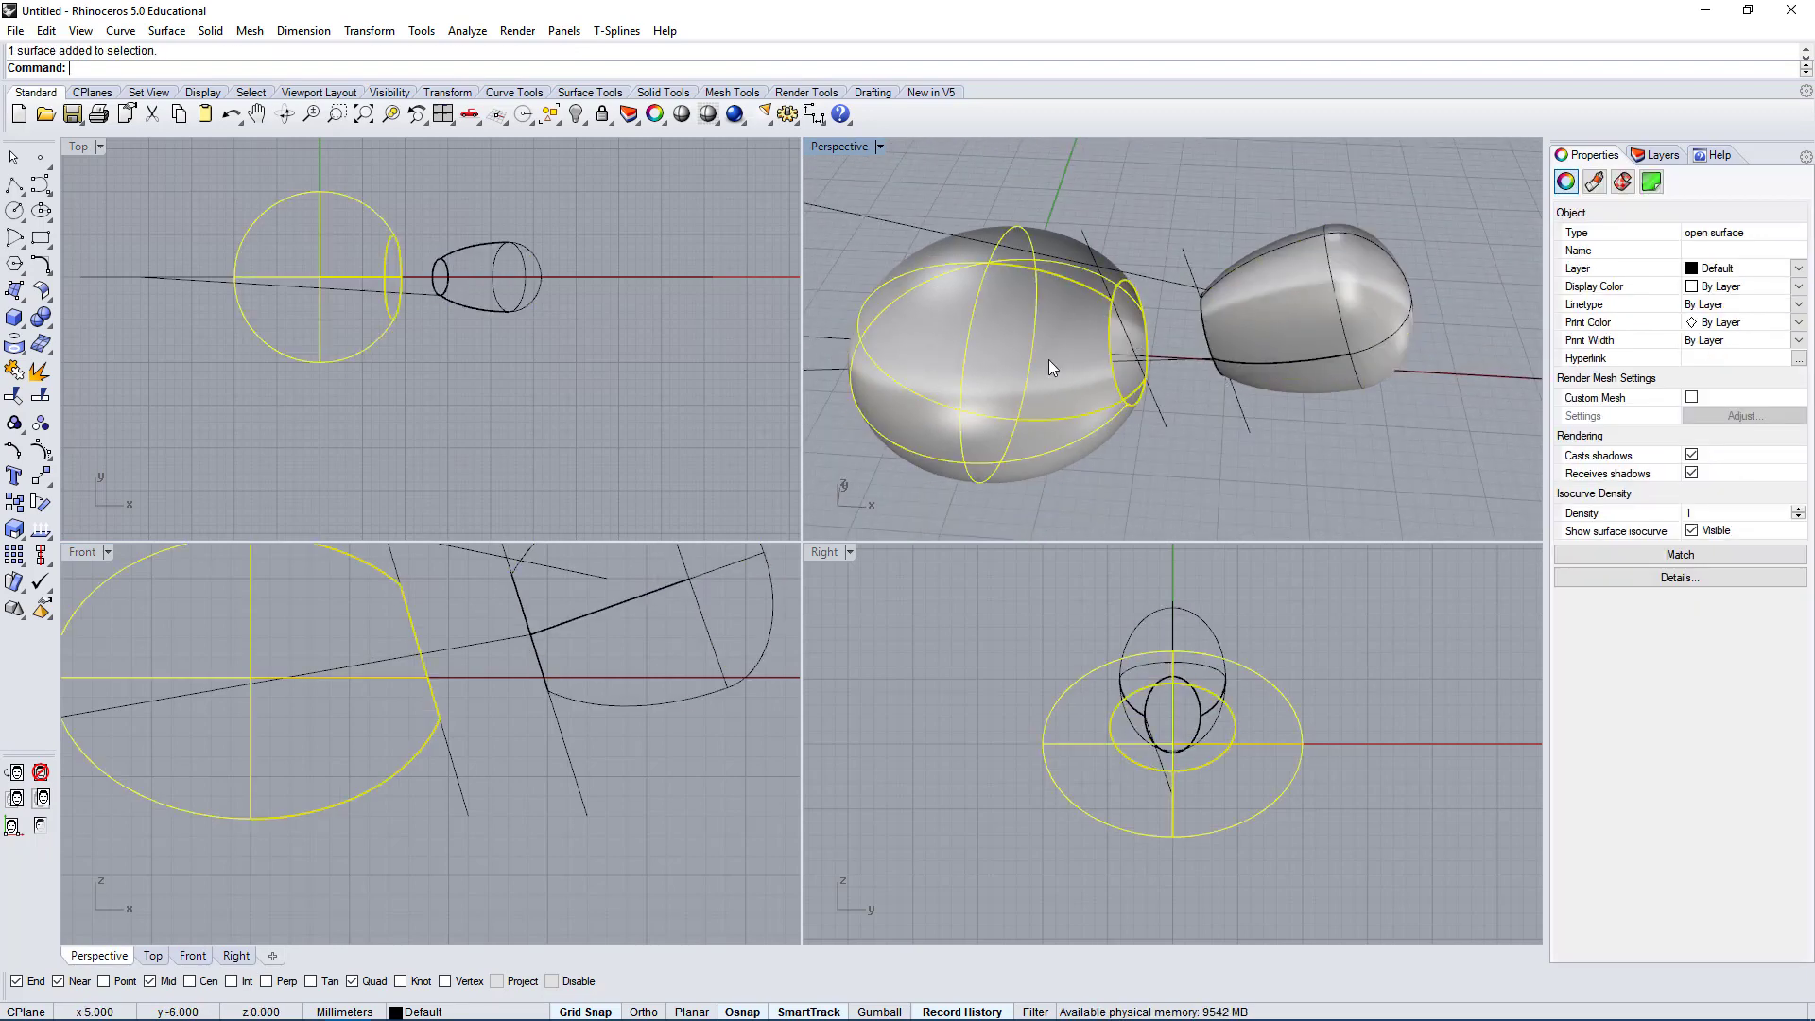
left_click(636, 431)
right_click_drag(1183, 405, 1186, 365)
left_click(1189, 361)
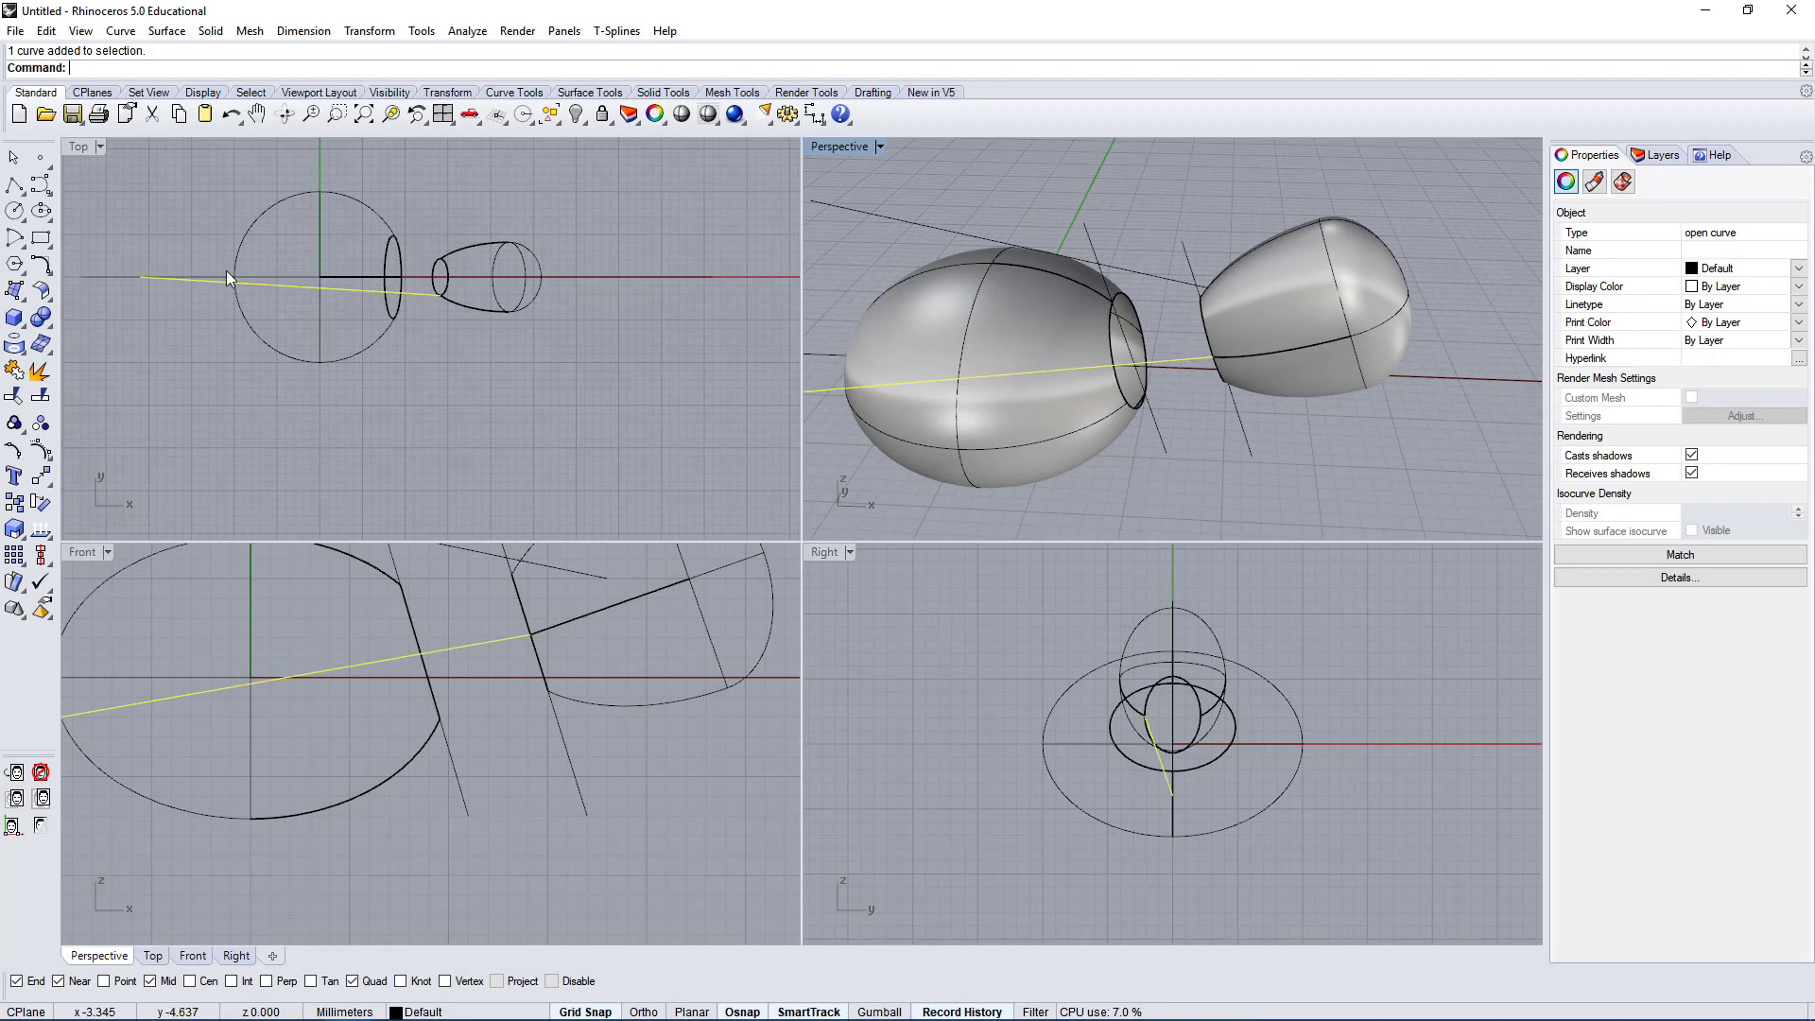
right_click_drag(149, 272, 354, 303)
right_click_drag(469, 306, 401, 361)
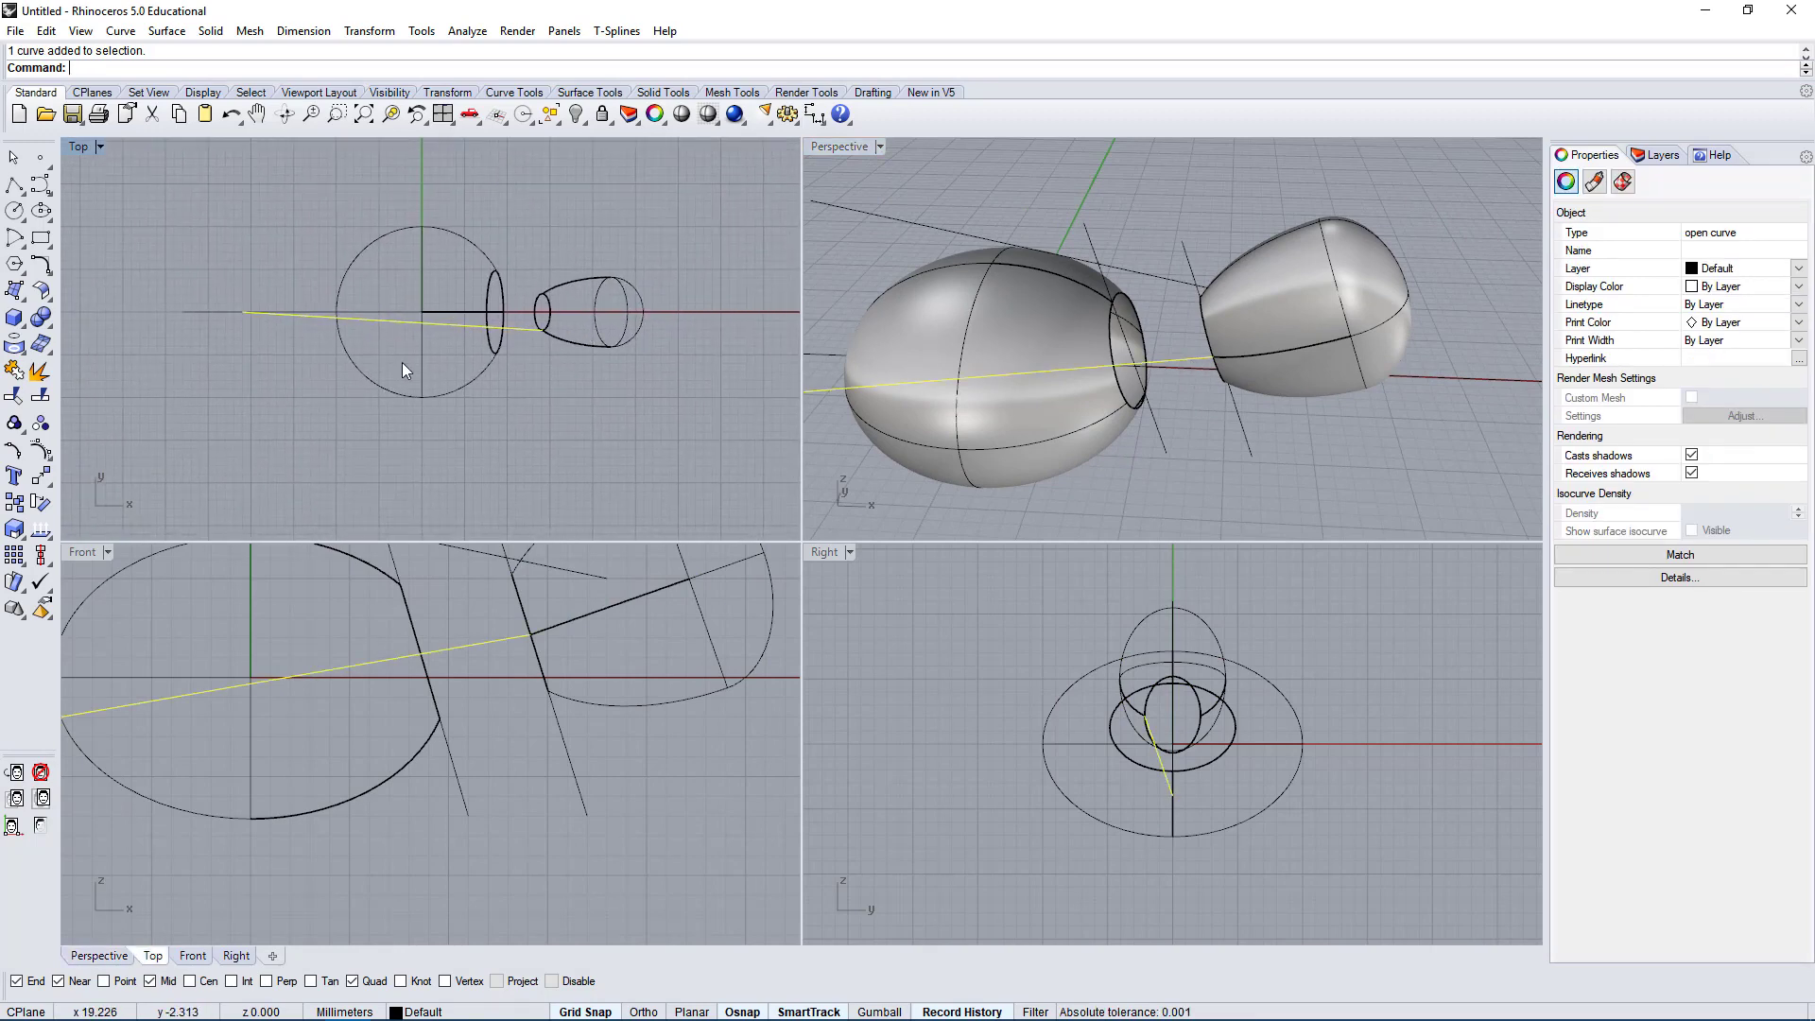
Split the flattened sphere with the slanted line in the Front view and select its lower half.
right_click_drag(308, 737, 570, 638)
right_click_drag(522, 718, 480, 709)
left_click(507, 830)
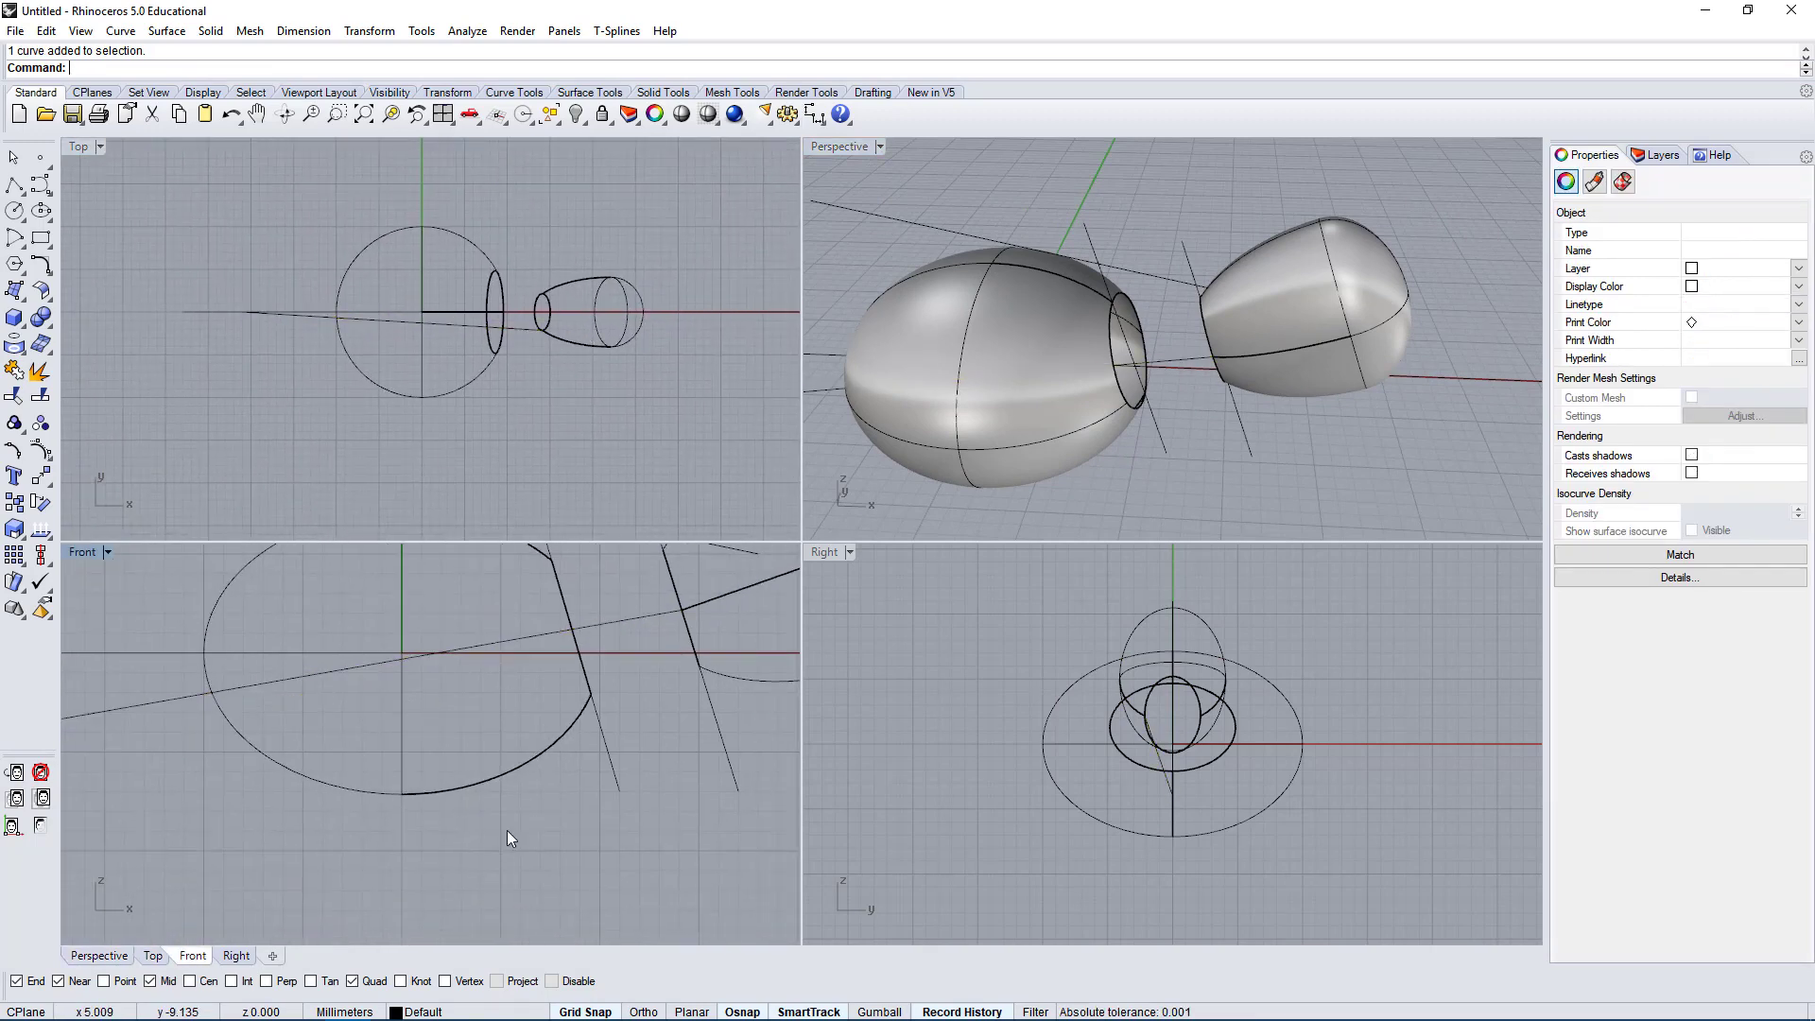
left_click(40, 398)
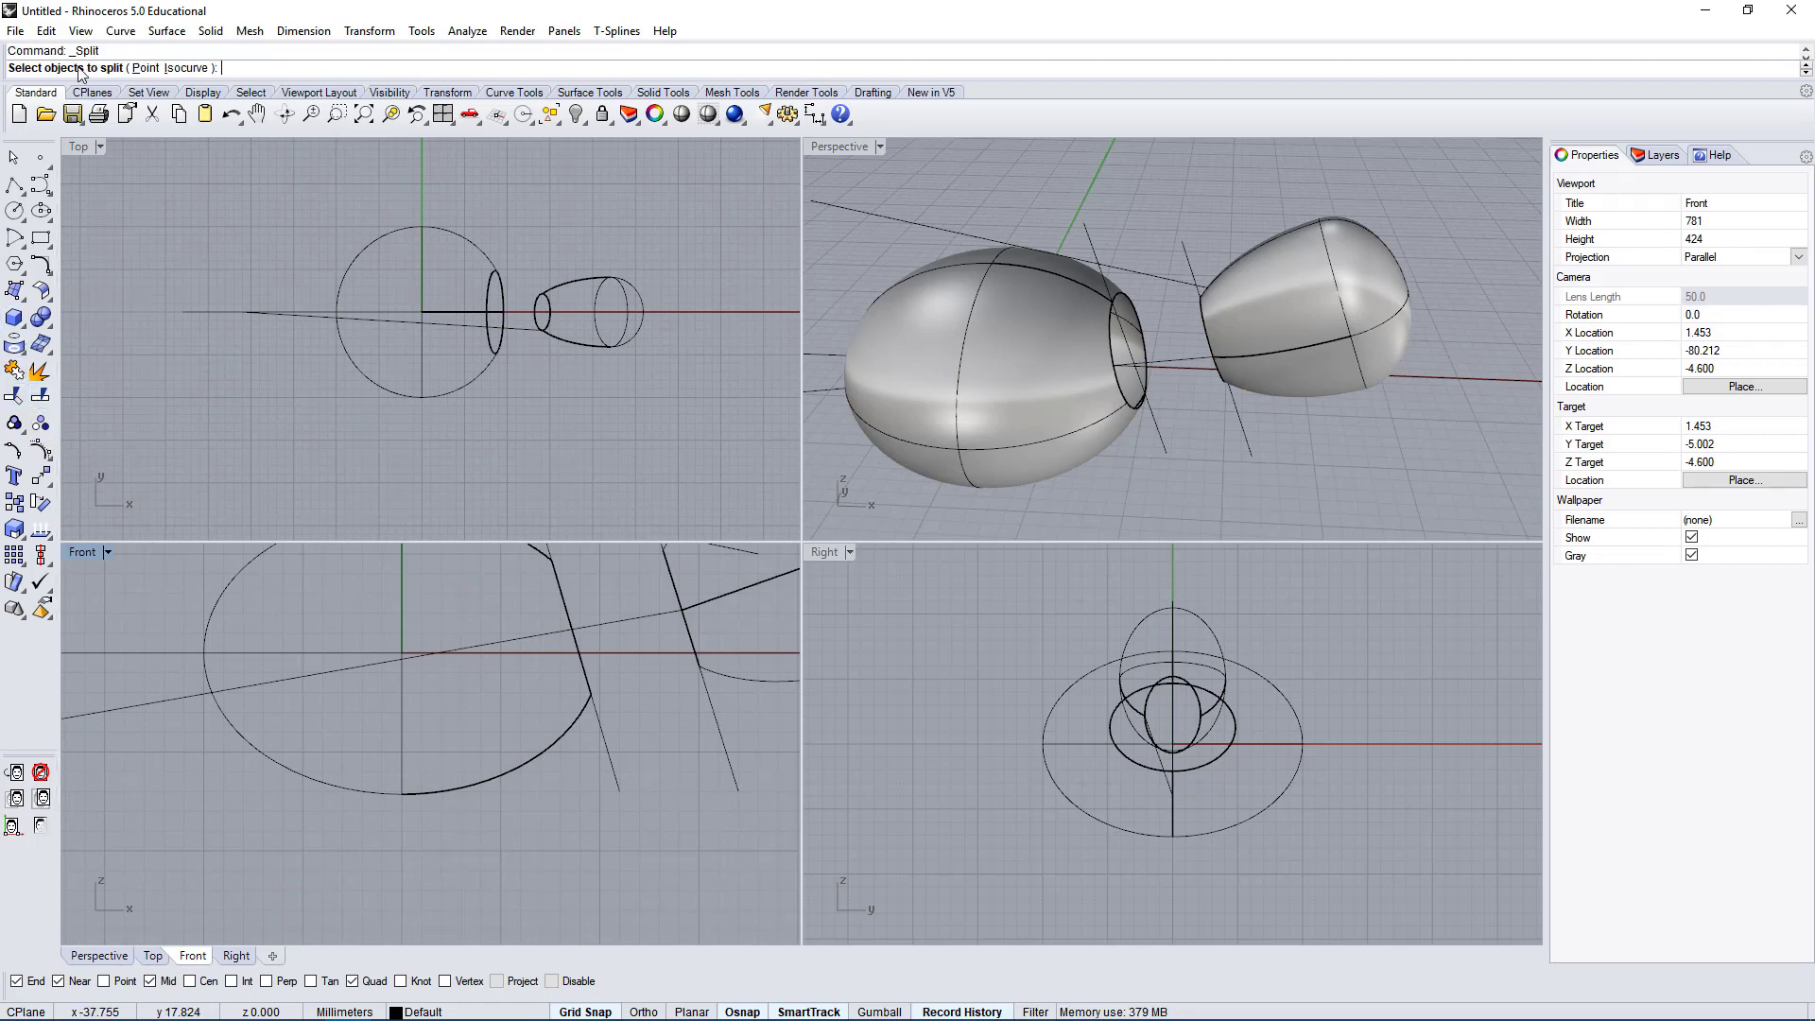
left_click(253, 773)
key("Return")
left_click(256, 683)
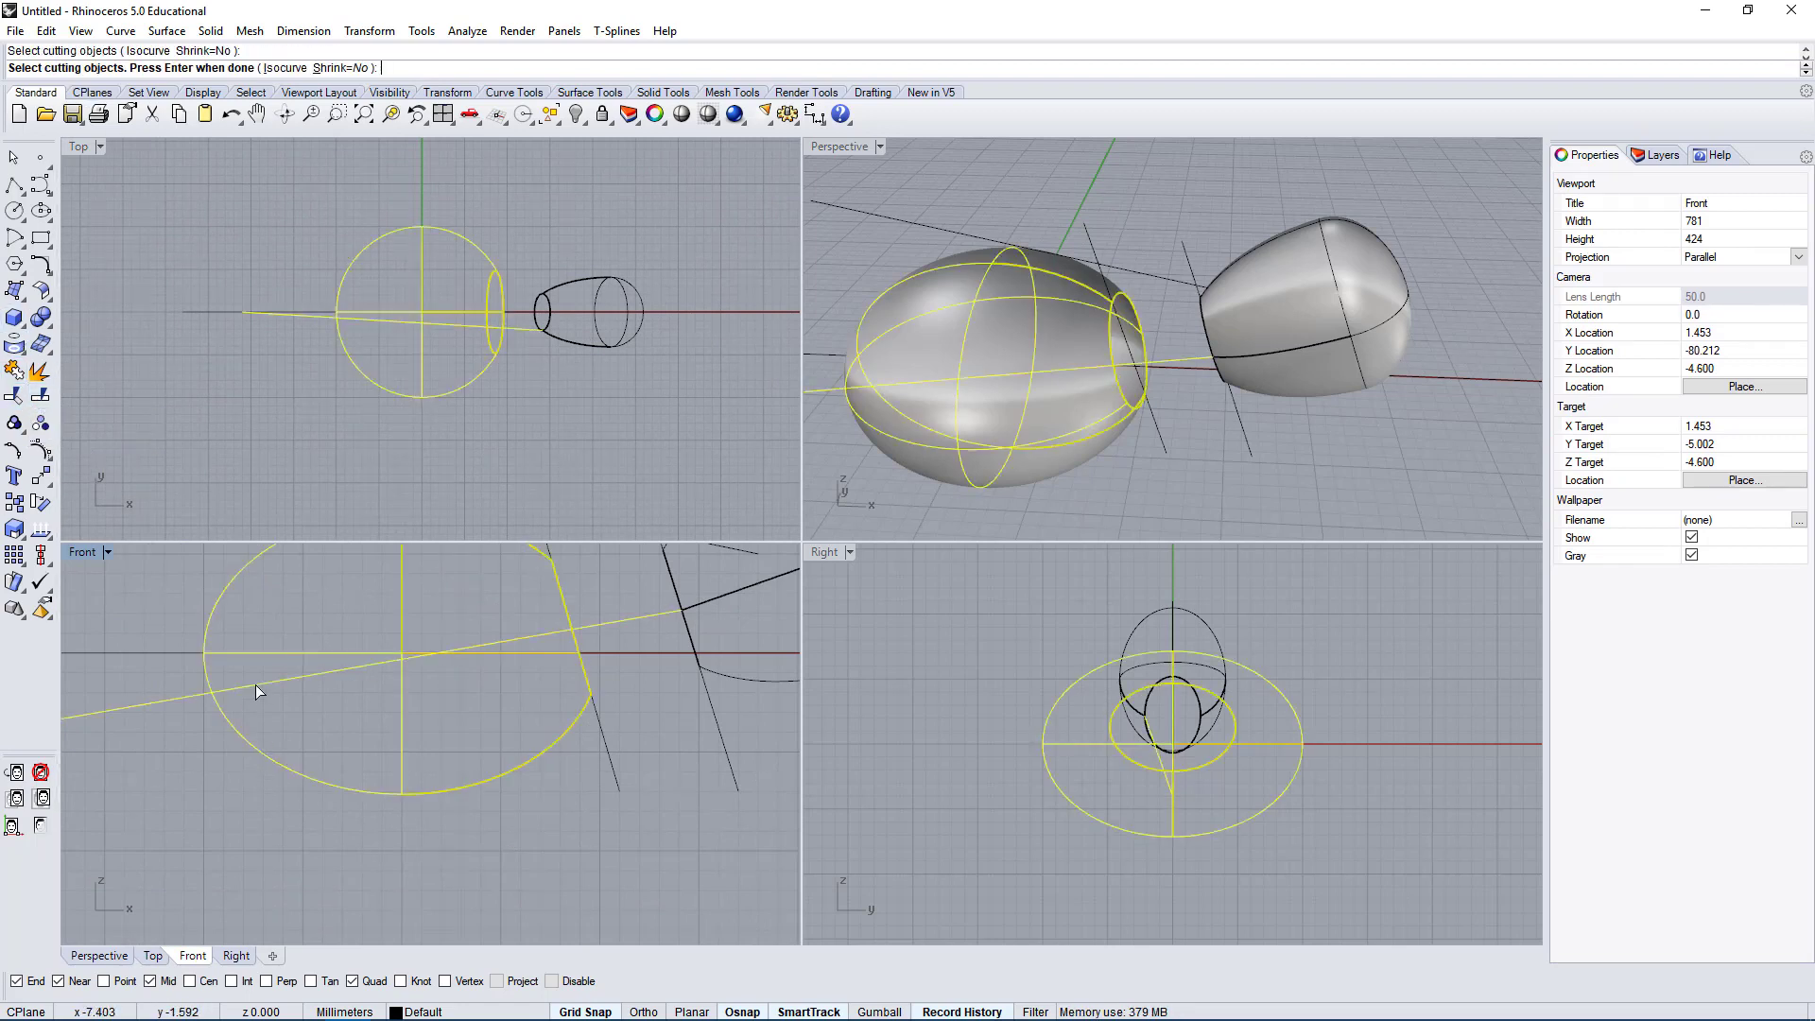
key("Return")
left_click(1165, 546)
left_click(1104, 461)
left_click(1097, 445)
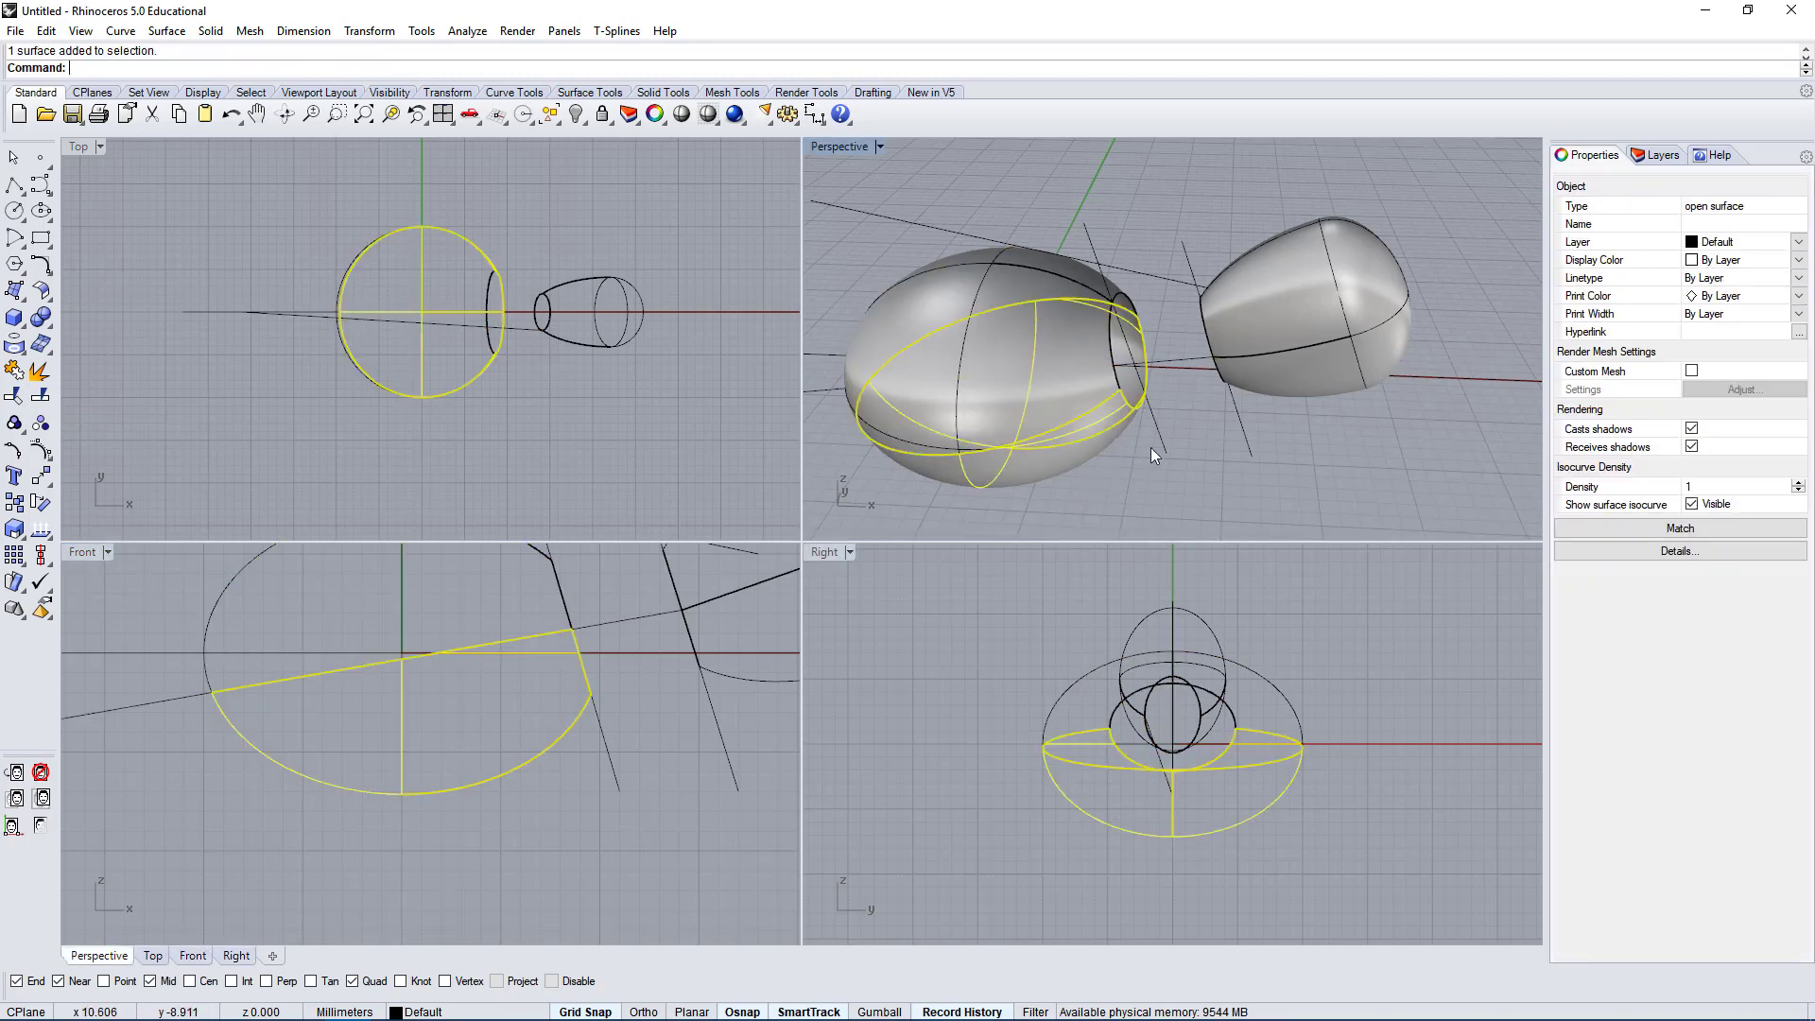
right_click_drag(1149, 447, 1026, 383)
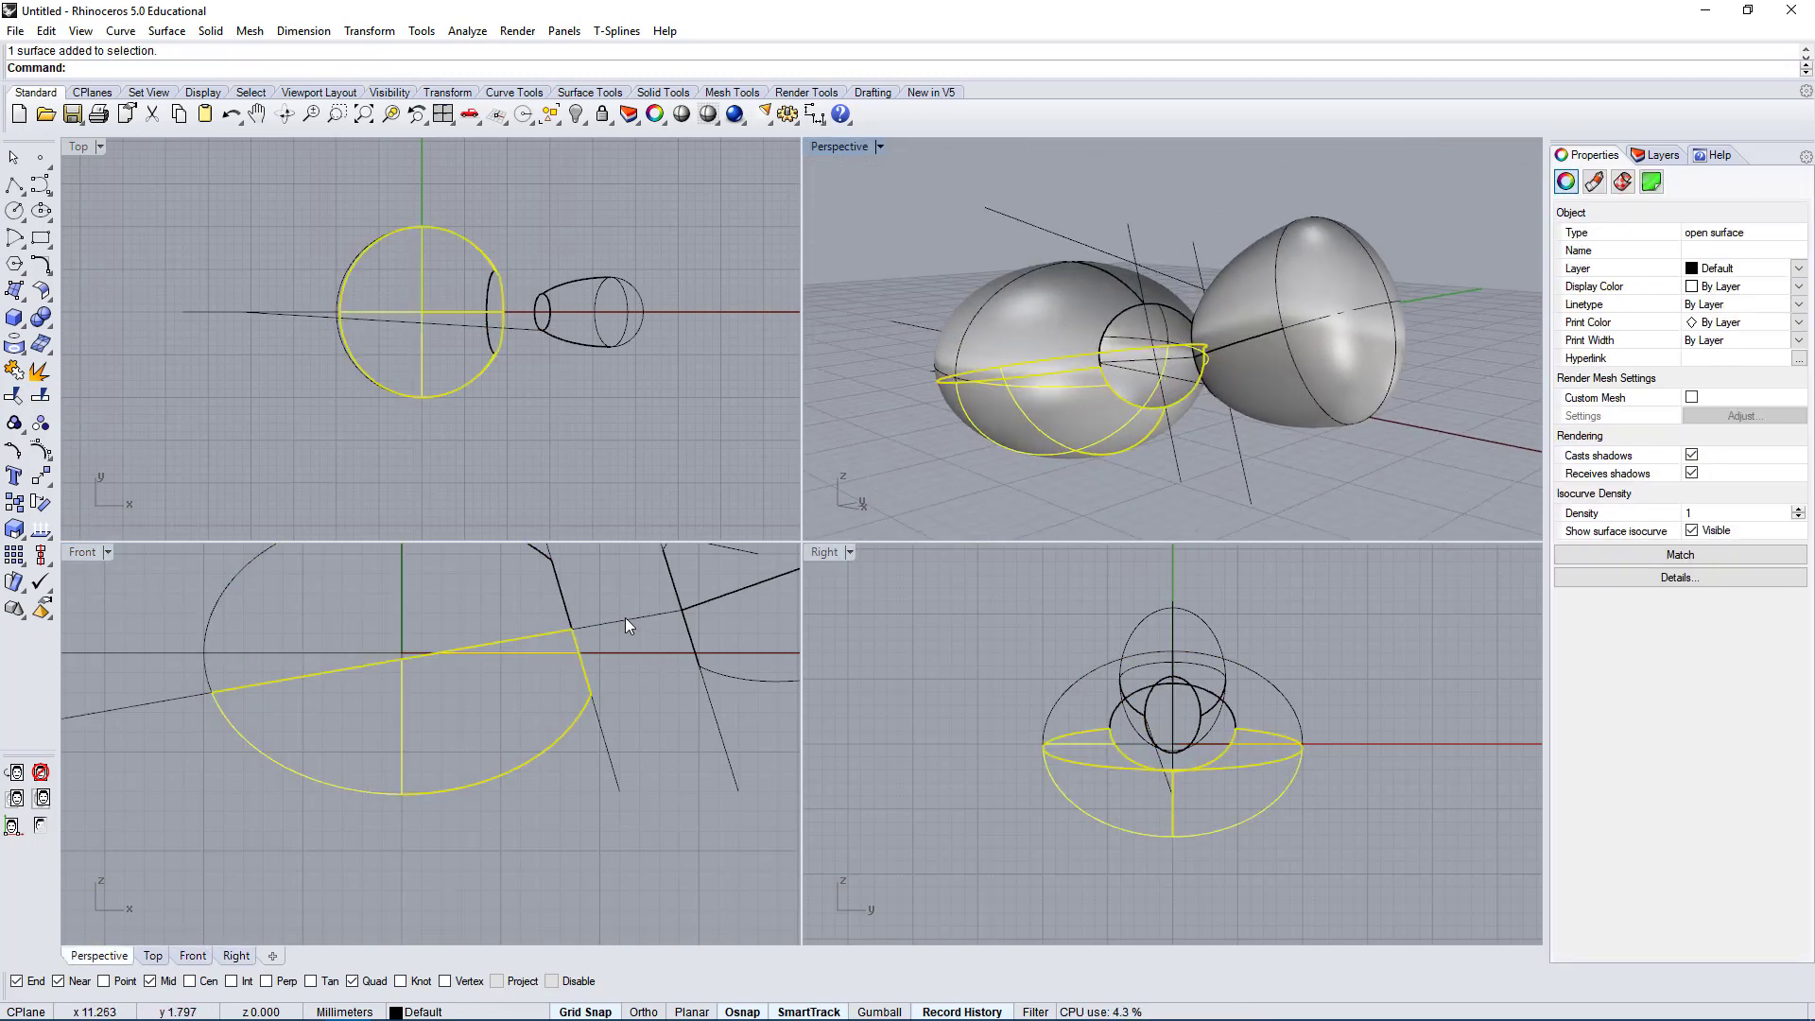
left_click(666, 623)
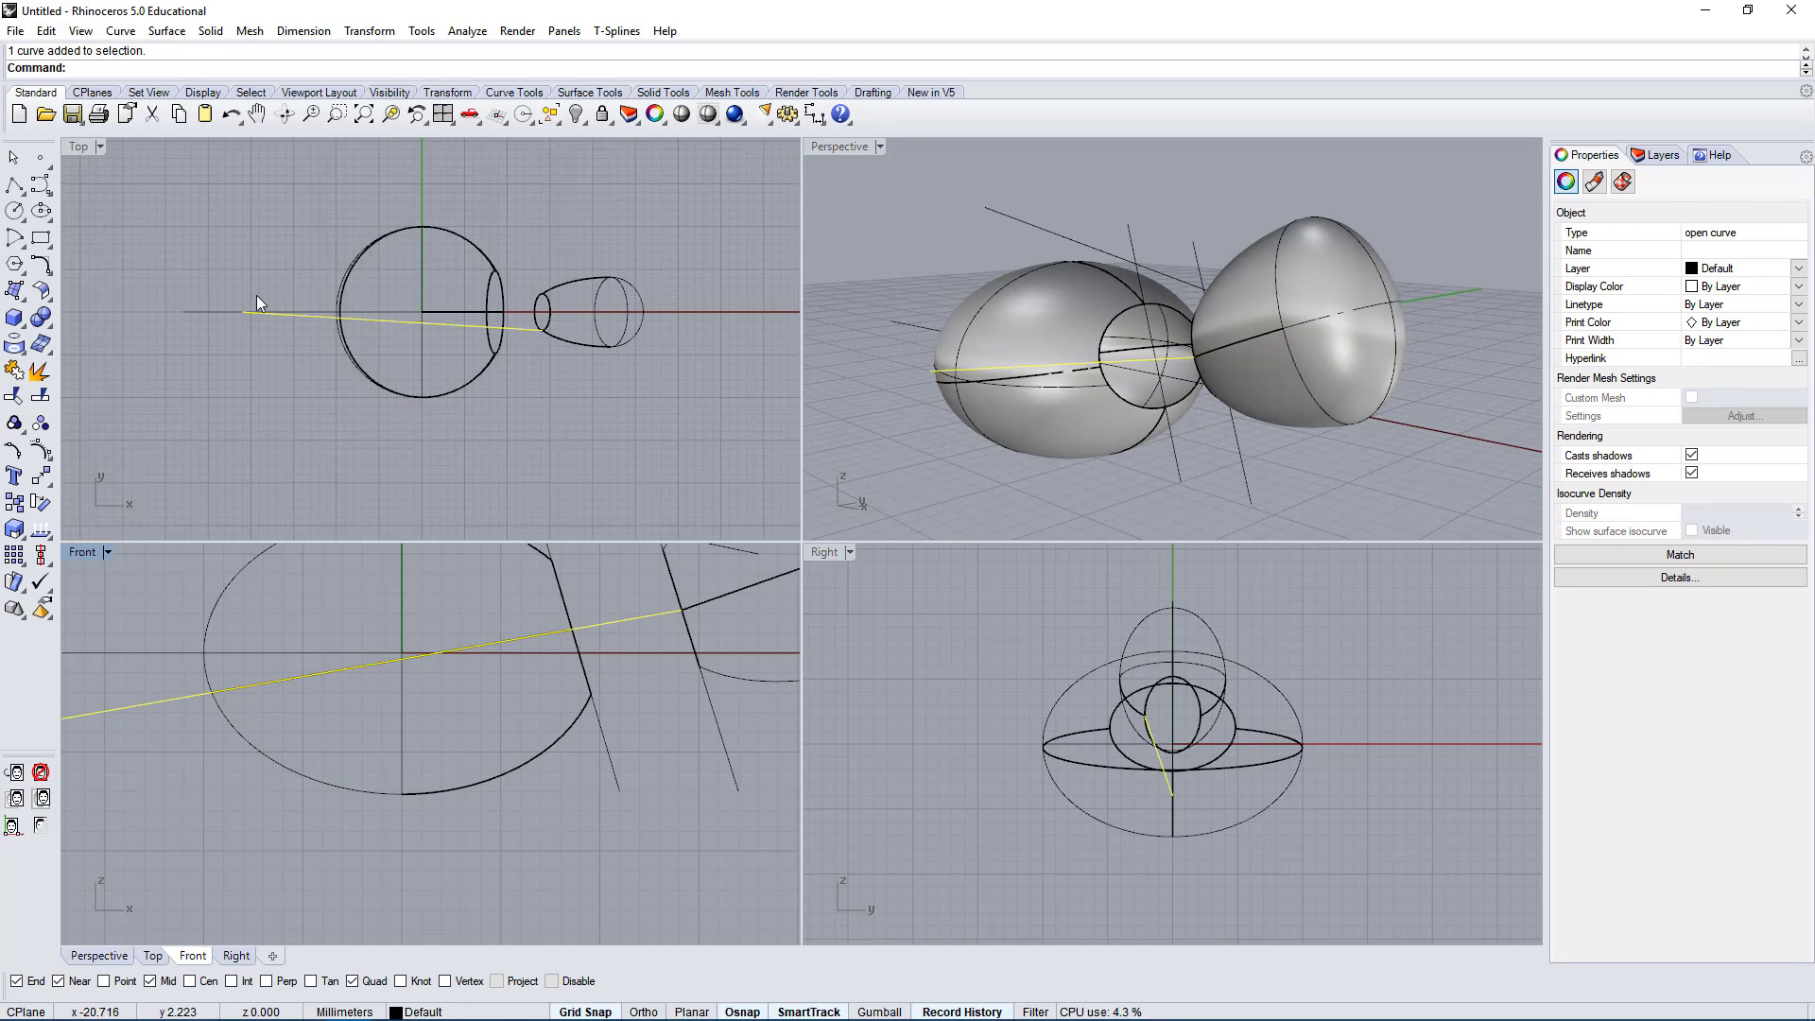
right_click_drag(235, 265, 234, 326)
mouse_move(463, 410)
right_mouse_down()
mouse_move(434, 324)
mouse_move(498, 388)
mouse_move(407, 328)
right_mouse_up()
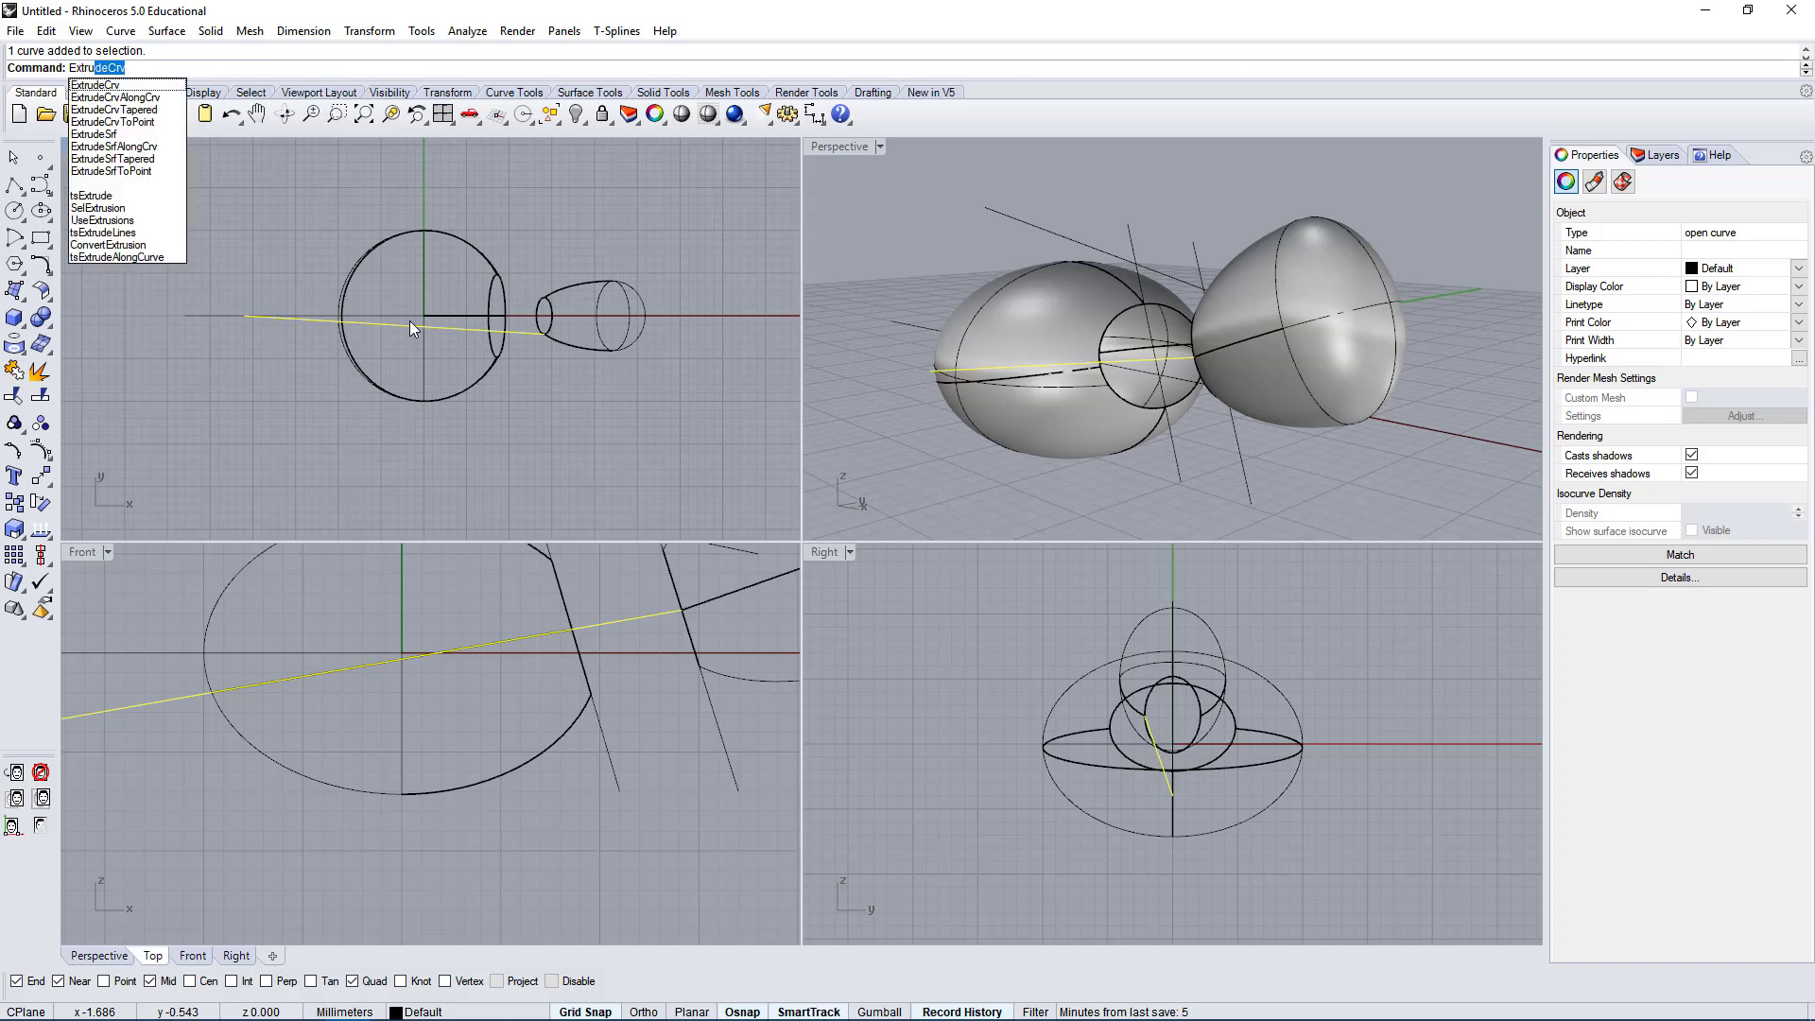
key("Return")
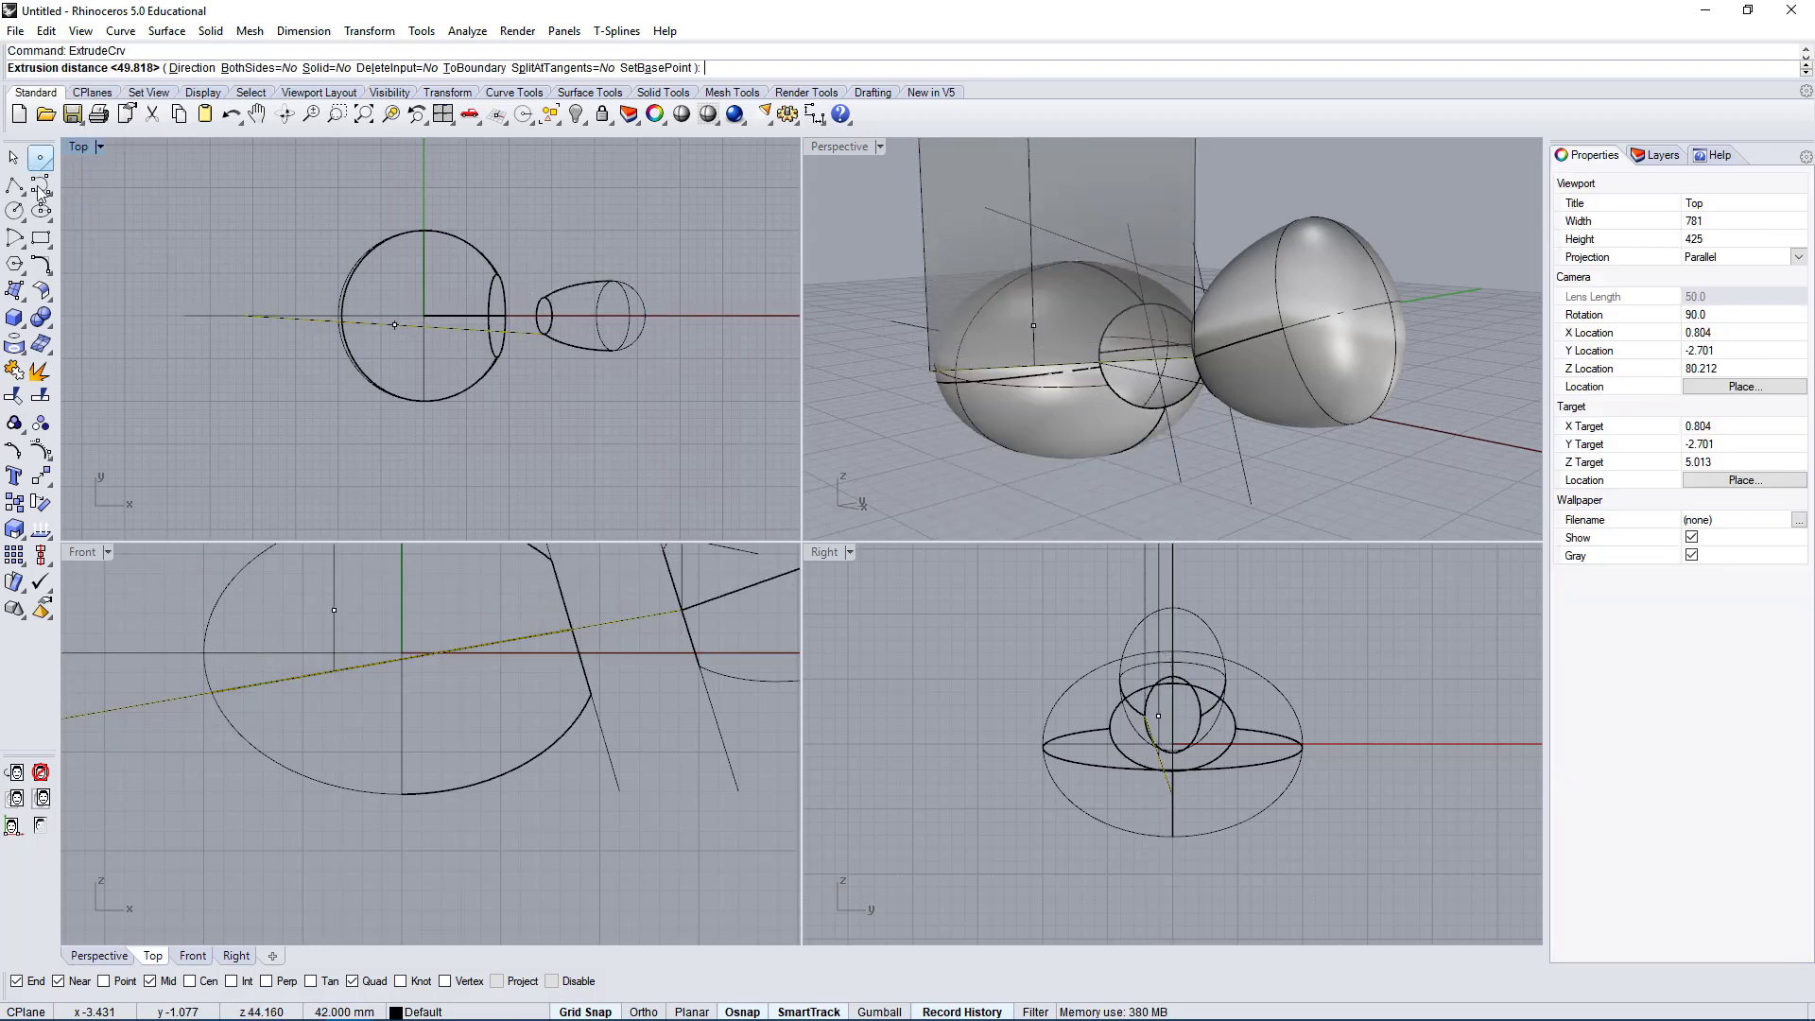
left_click(189, 68)
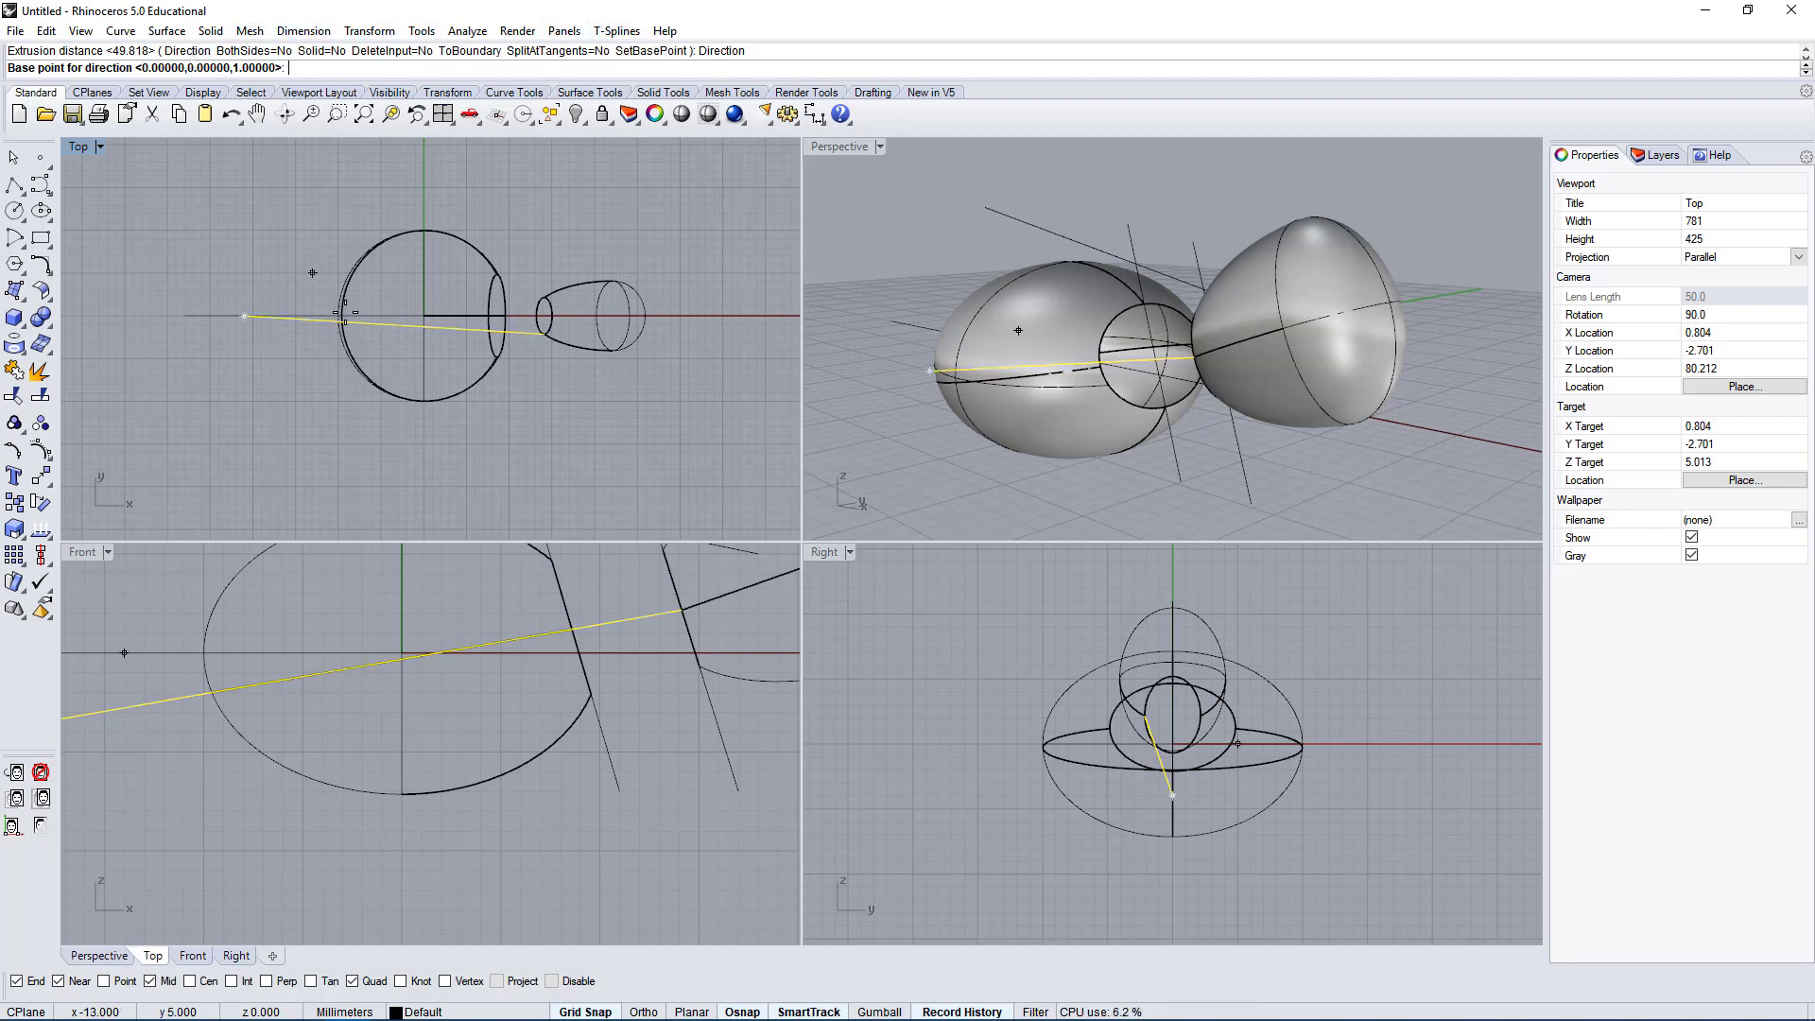
key("Escape")
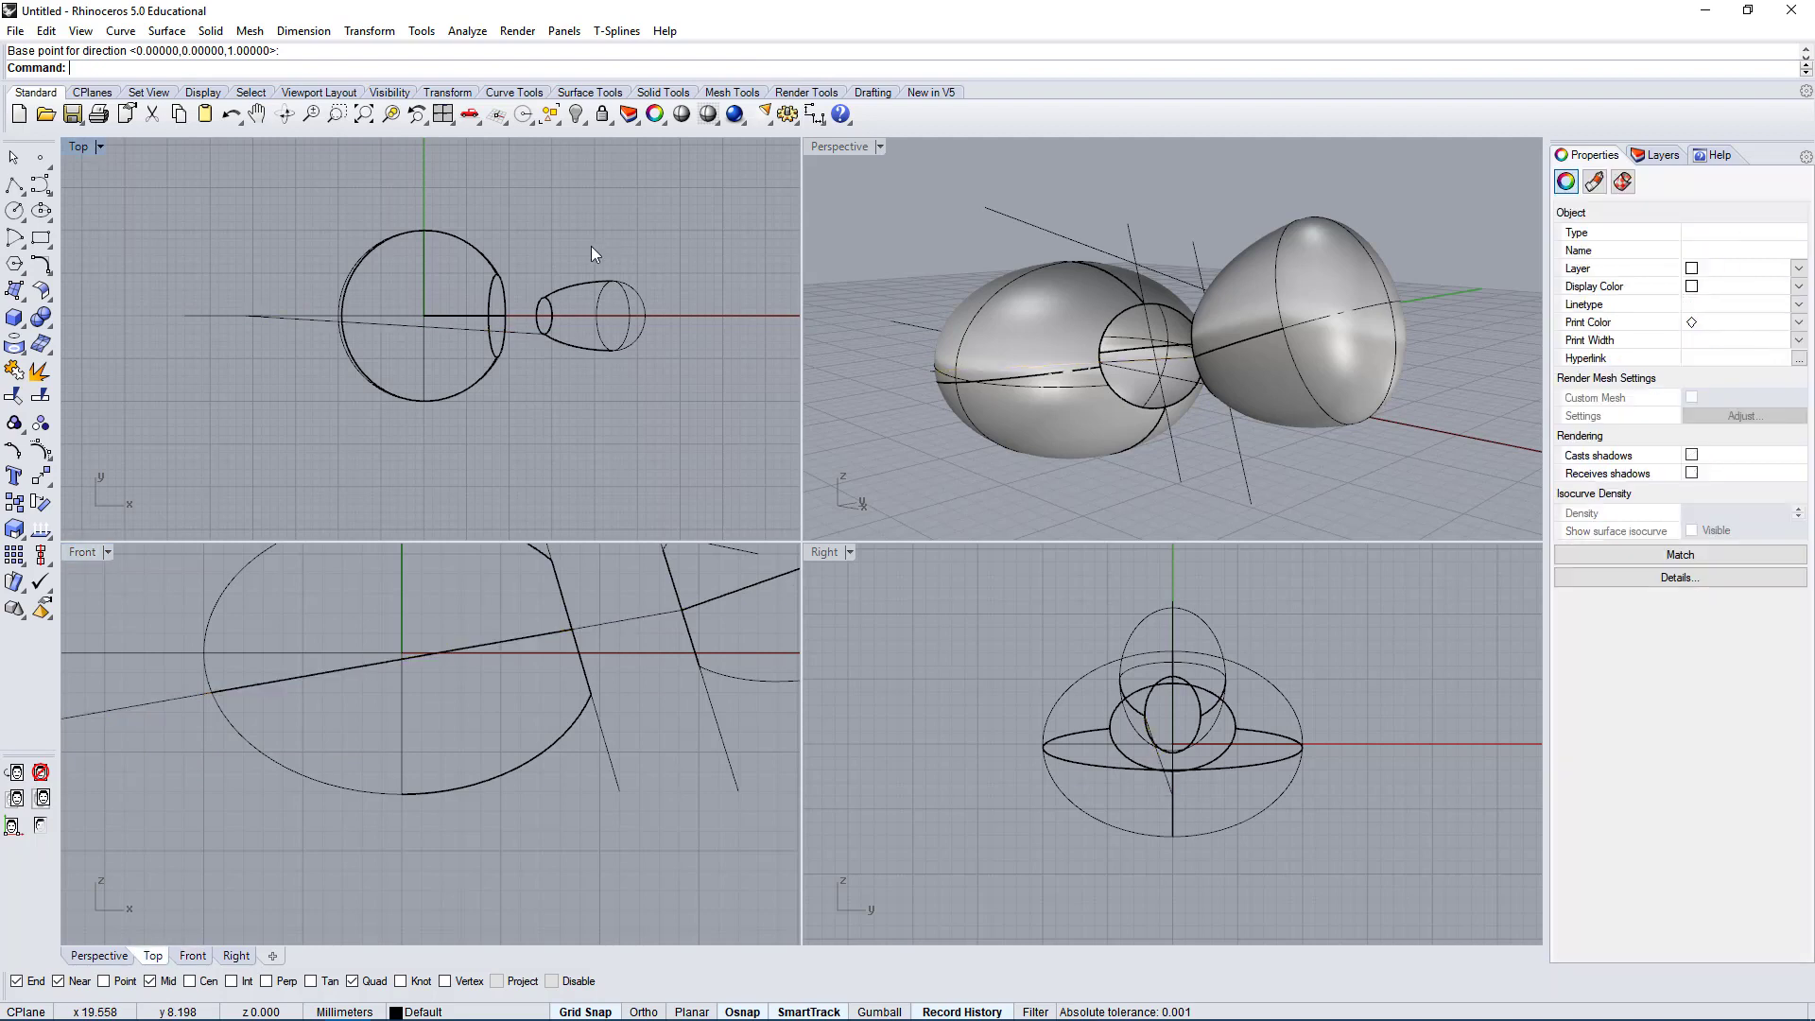
Copy the slanted line about 28 mm along the positive Y direction in the Top view.
left_click(518, 337)
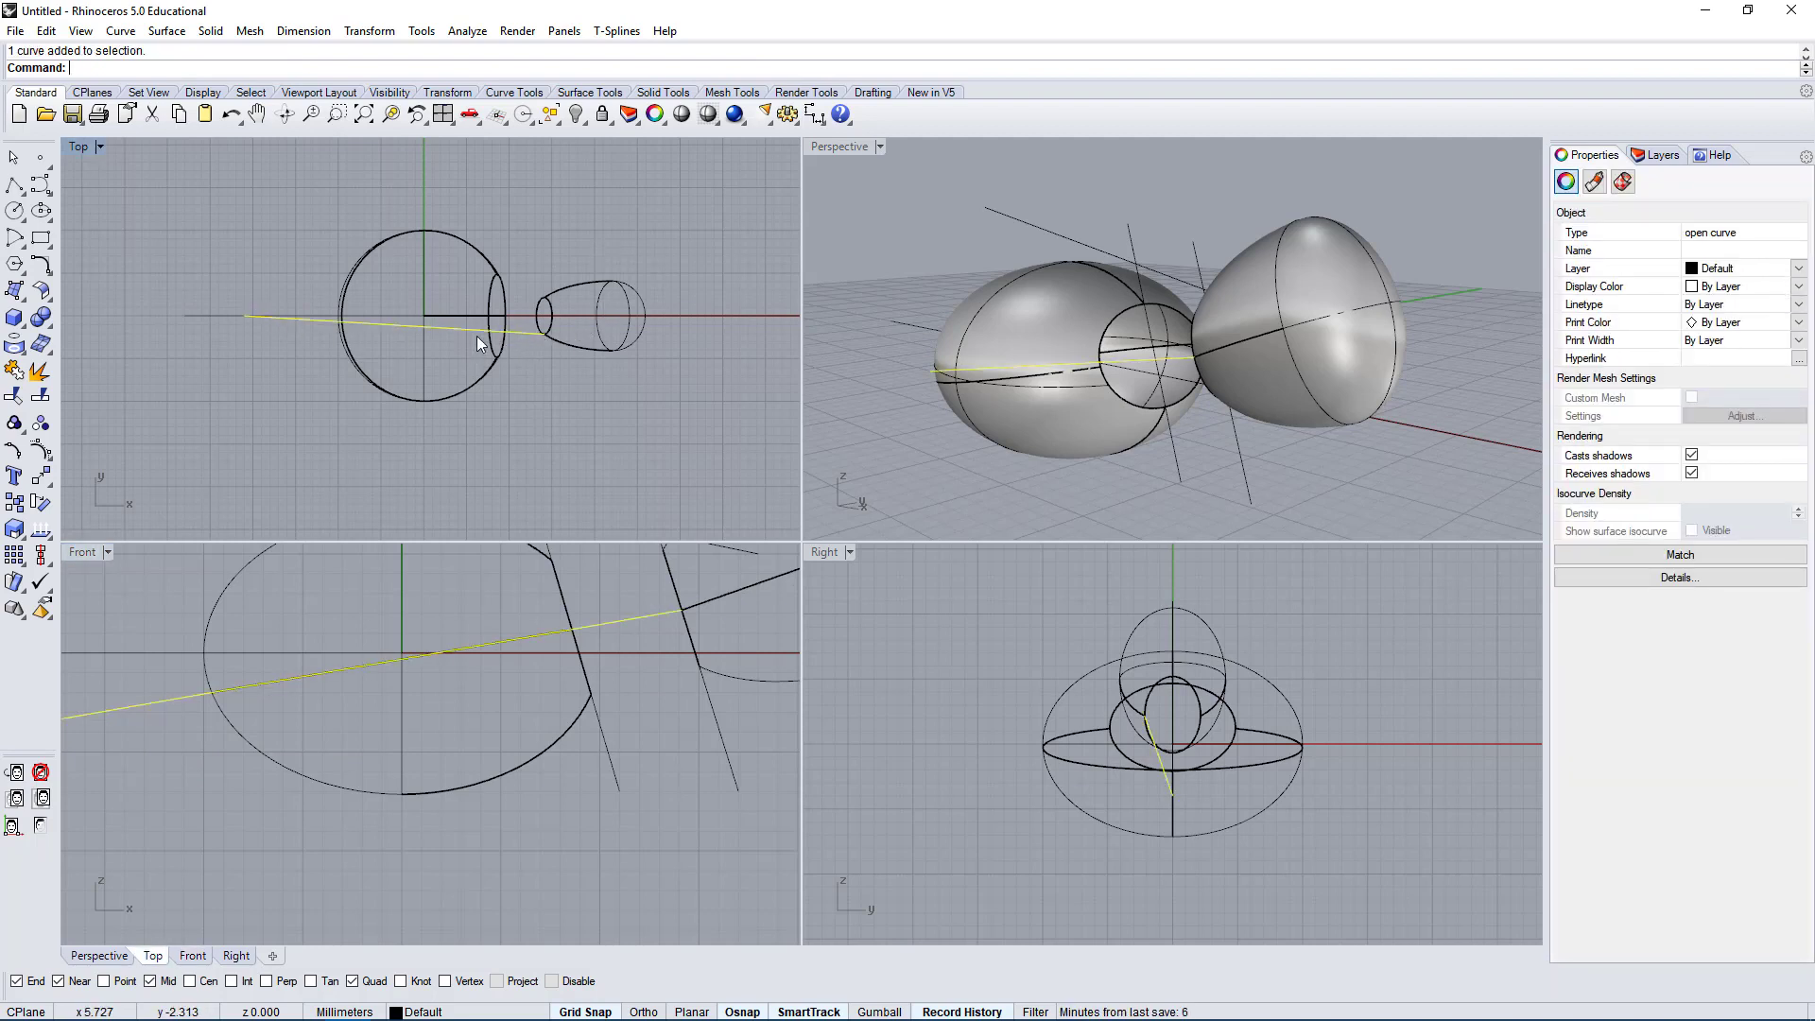
right_click_drag(808, 383, 502, 456)
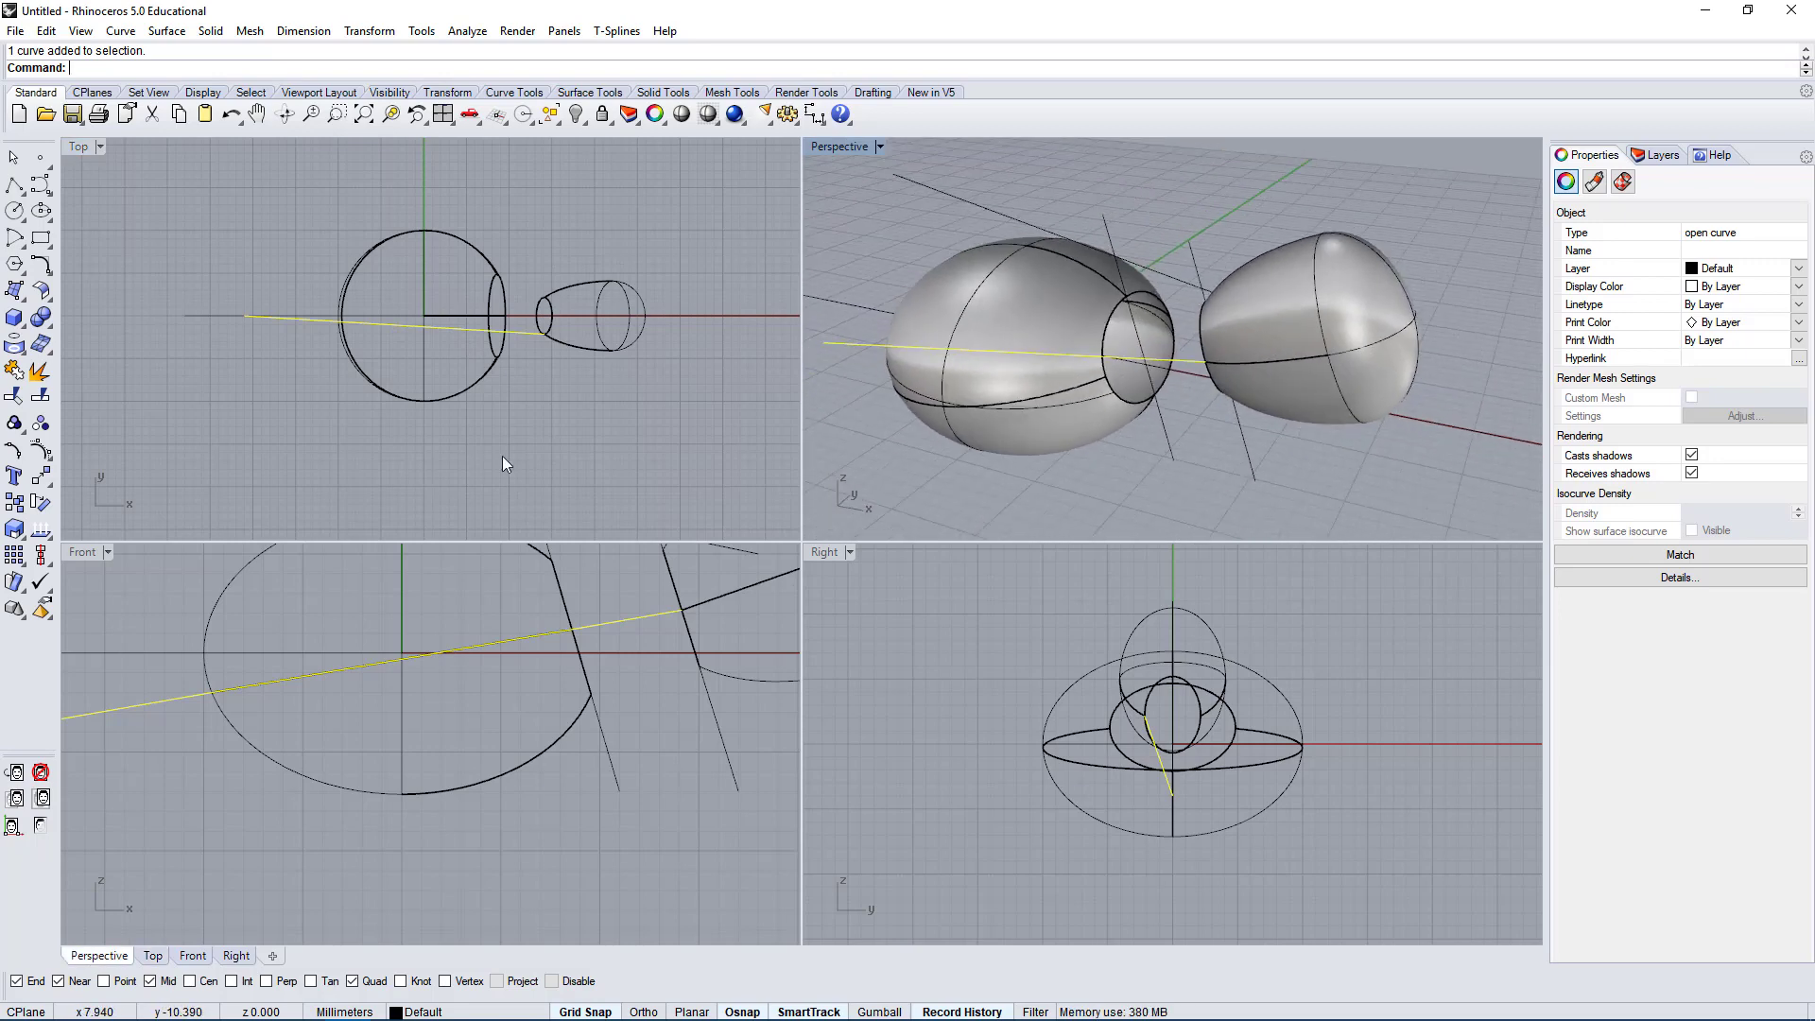
right_click_drag(597, 413, 569, 379)
type("Cop")
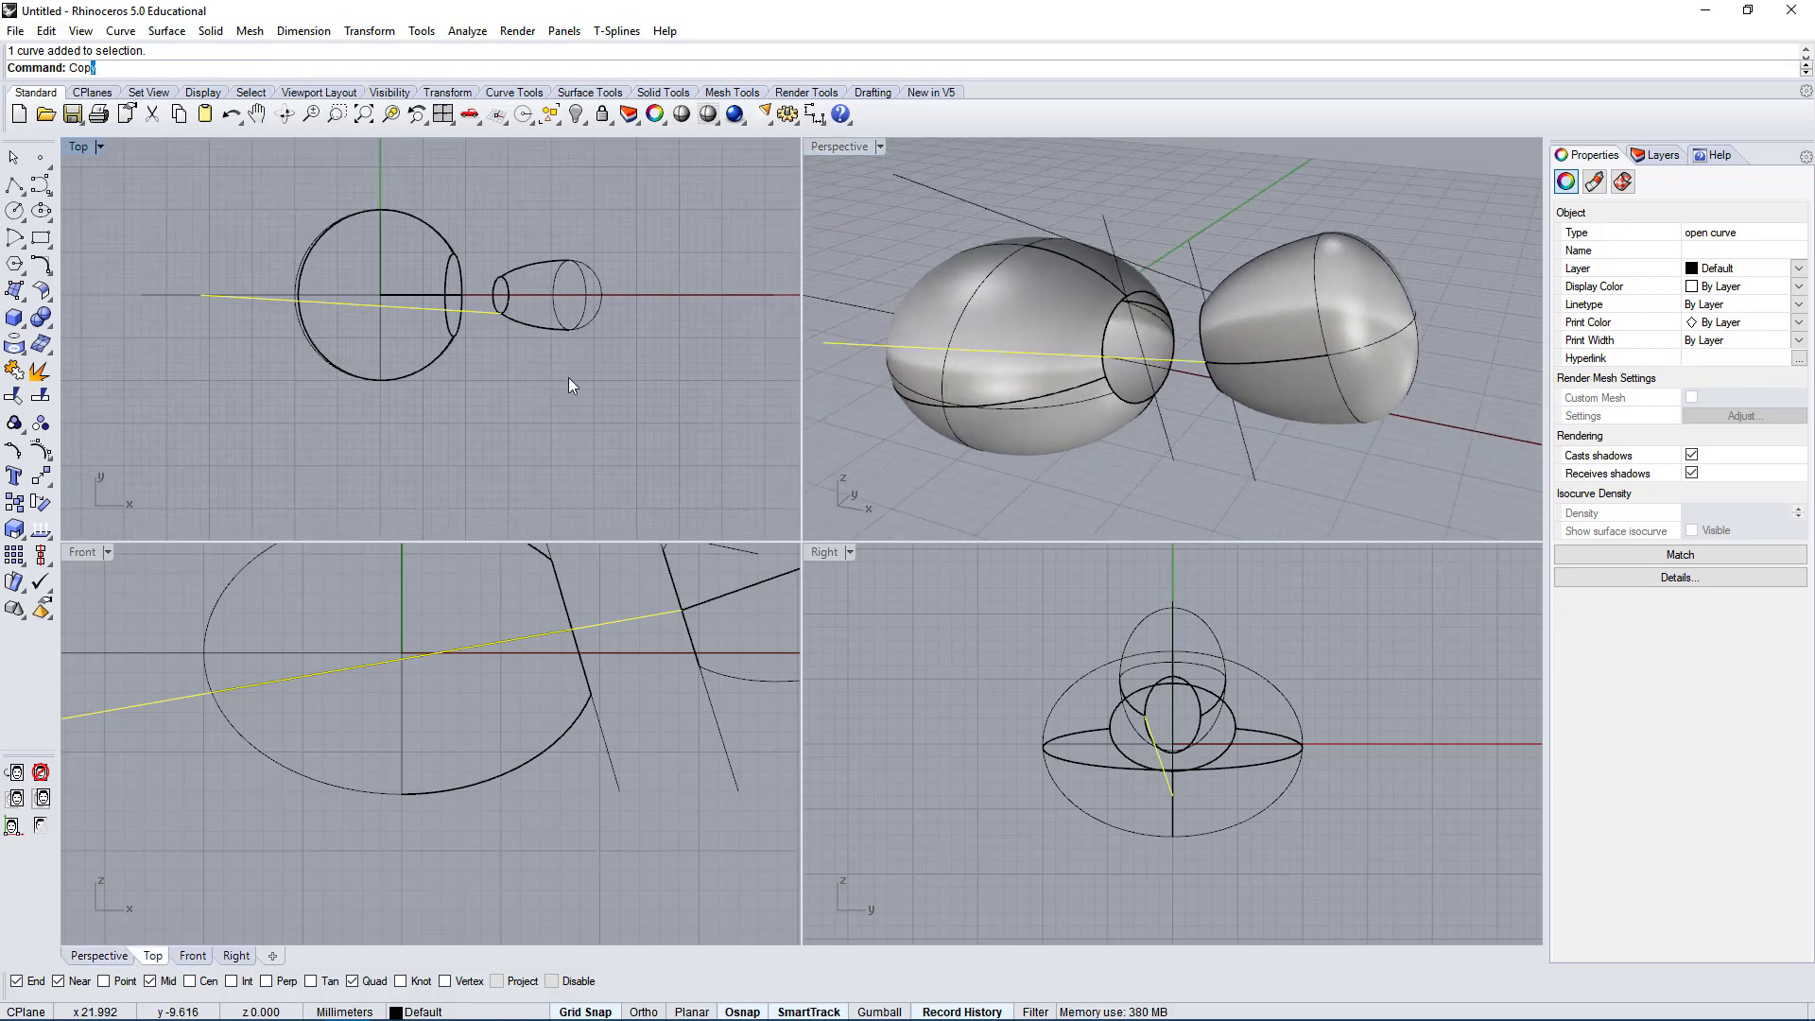
type("y")
key("Return")
scroll(555, 284, "down", 4)
left_click(704, 447)
left_click(704, 290)
right_click_drag(700, 266, 726, 400)
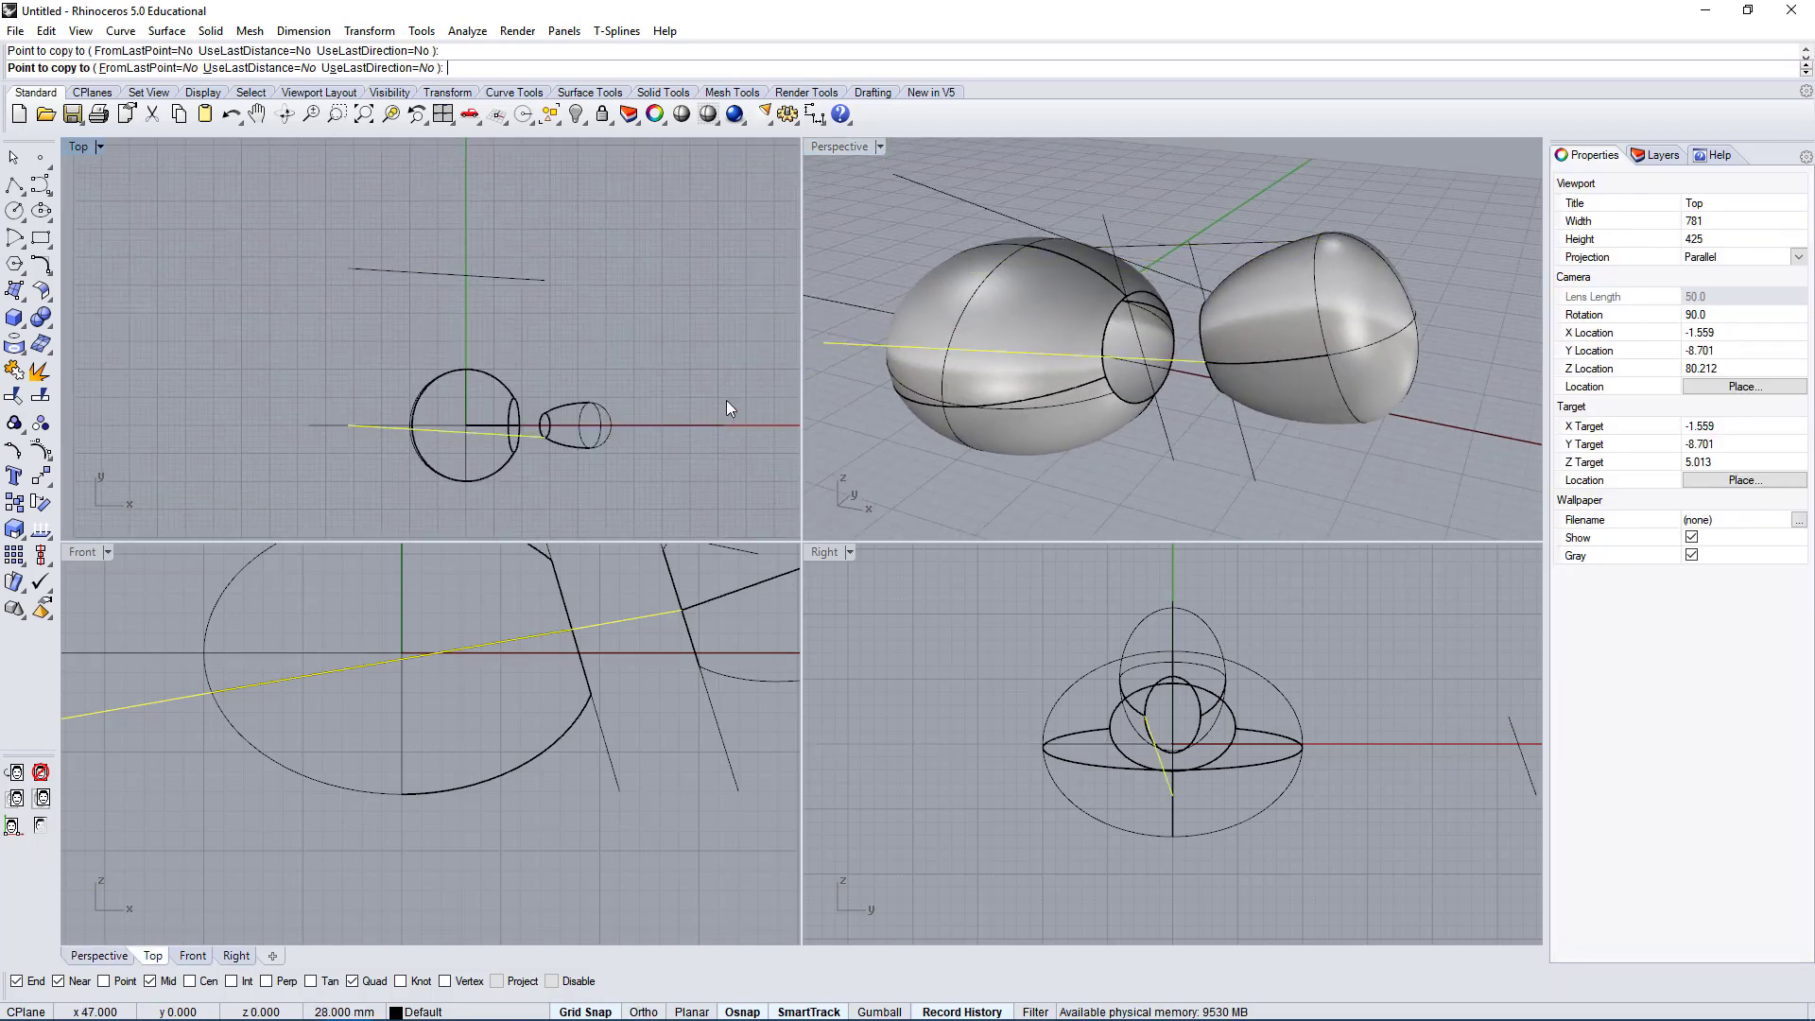
key("Return")
Loft a surface between the copied line and the original slanted line with the Normal style and no simplification.
left_click(463, 275)
left_click(166, 32)
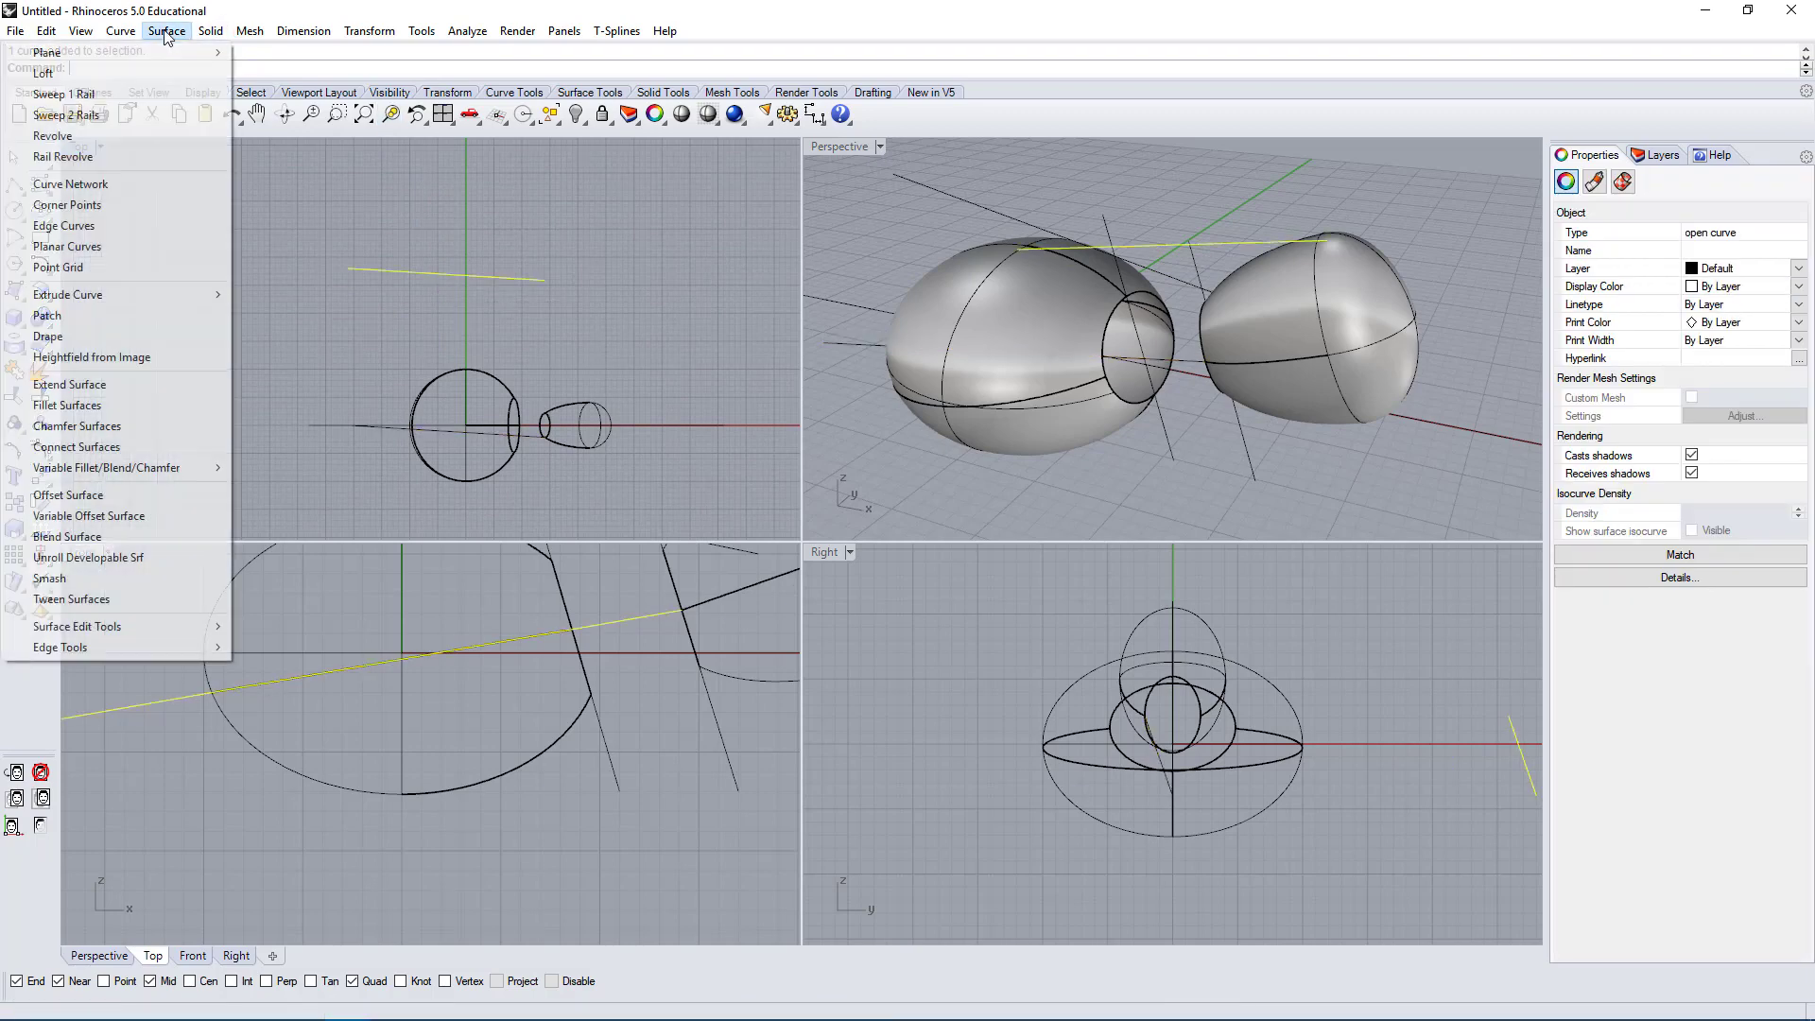
left_click(43, 73)
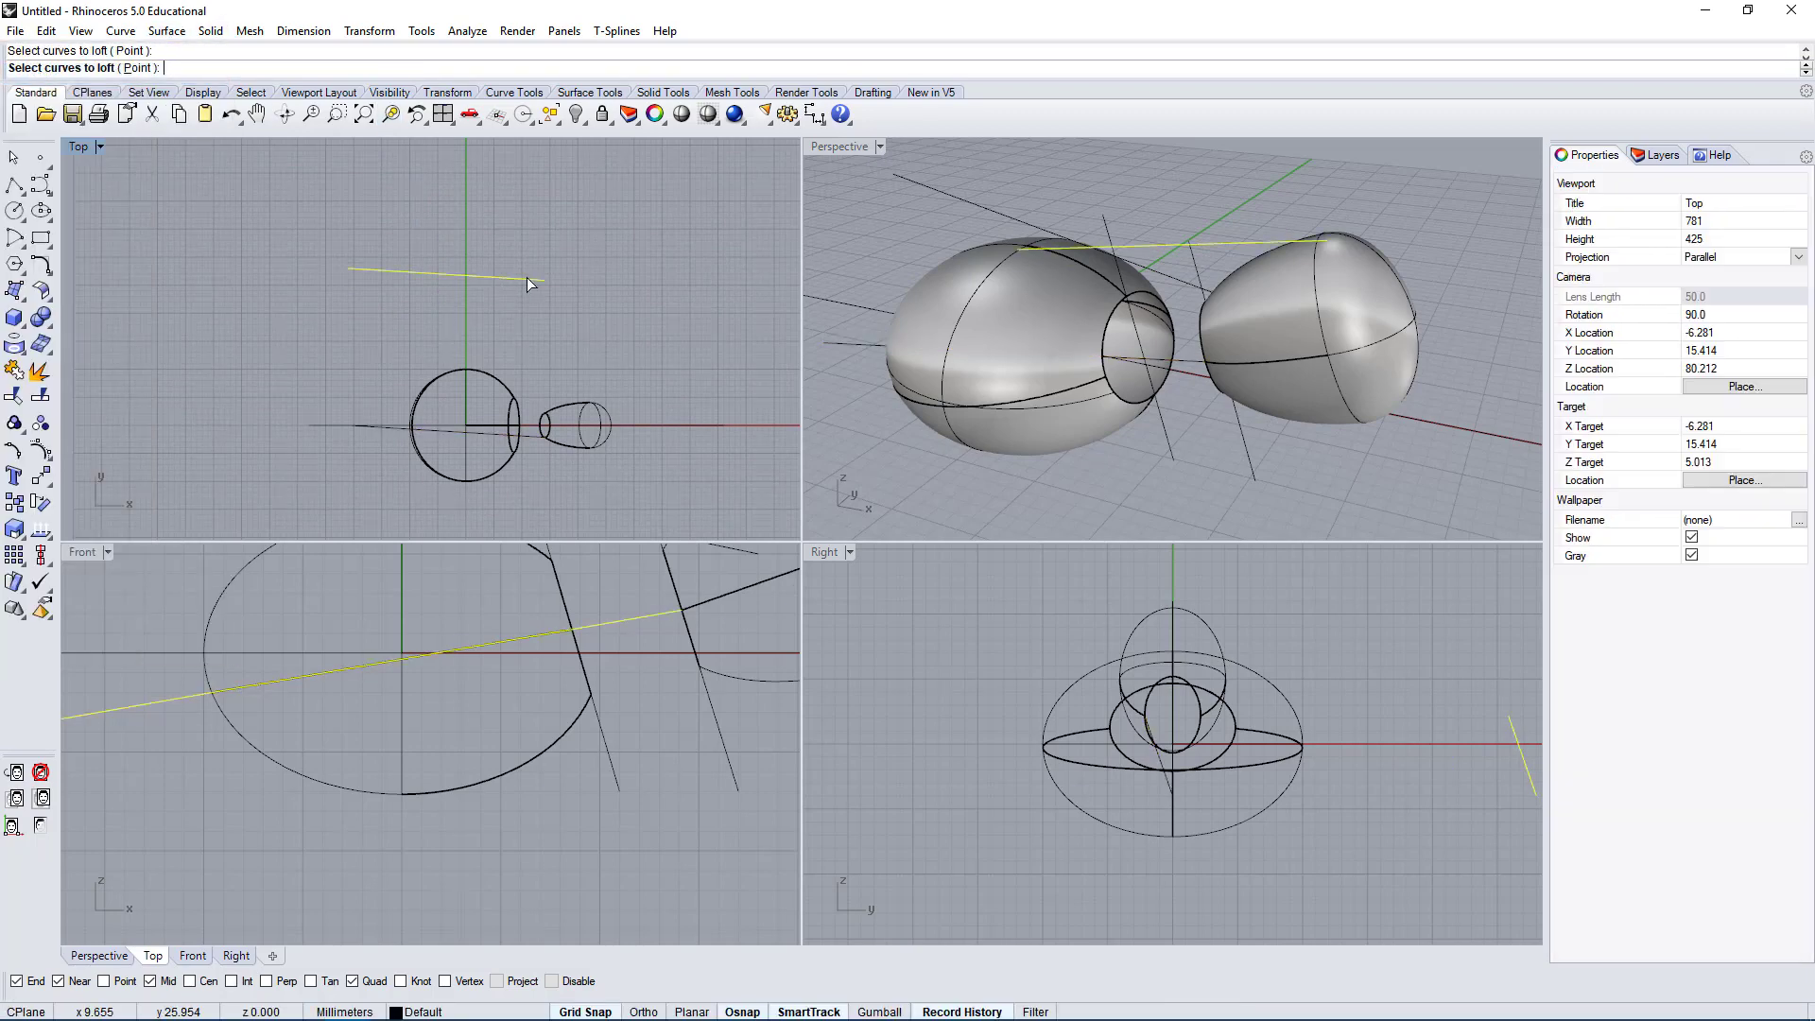
left_click(531, 437)
key("Return")
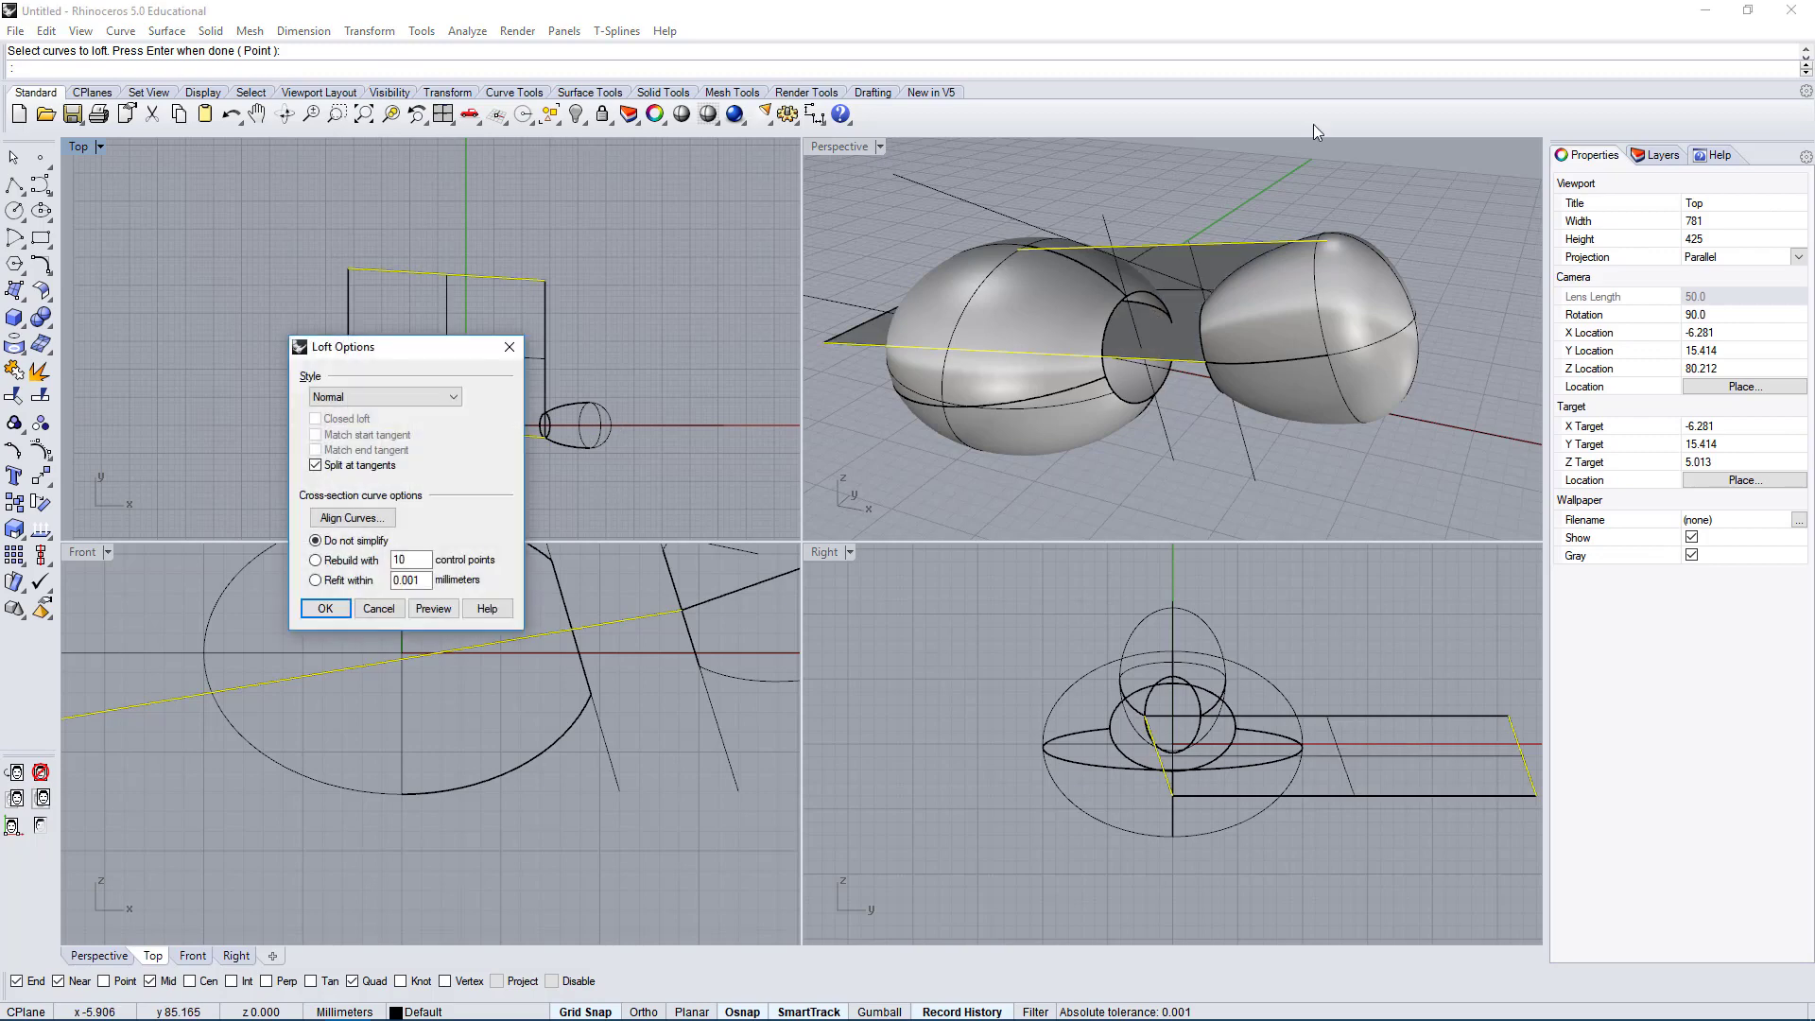
right_click_drag(1220, 298, 1126, 395)
key("Return")
Move the lofted surface in the negative Y direction so that it spans the flattened sphere in the Top view.
left_click(1082, 259)
key("Return")
left_click(665, 235)
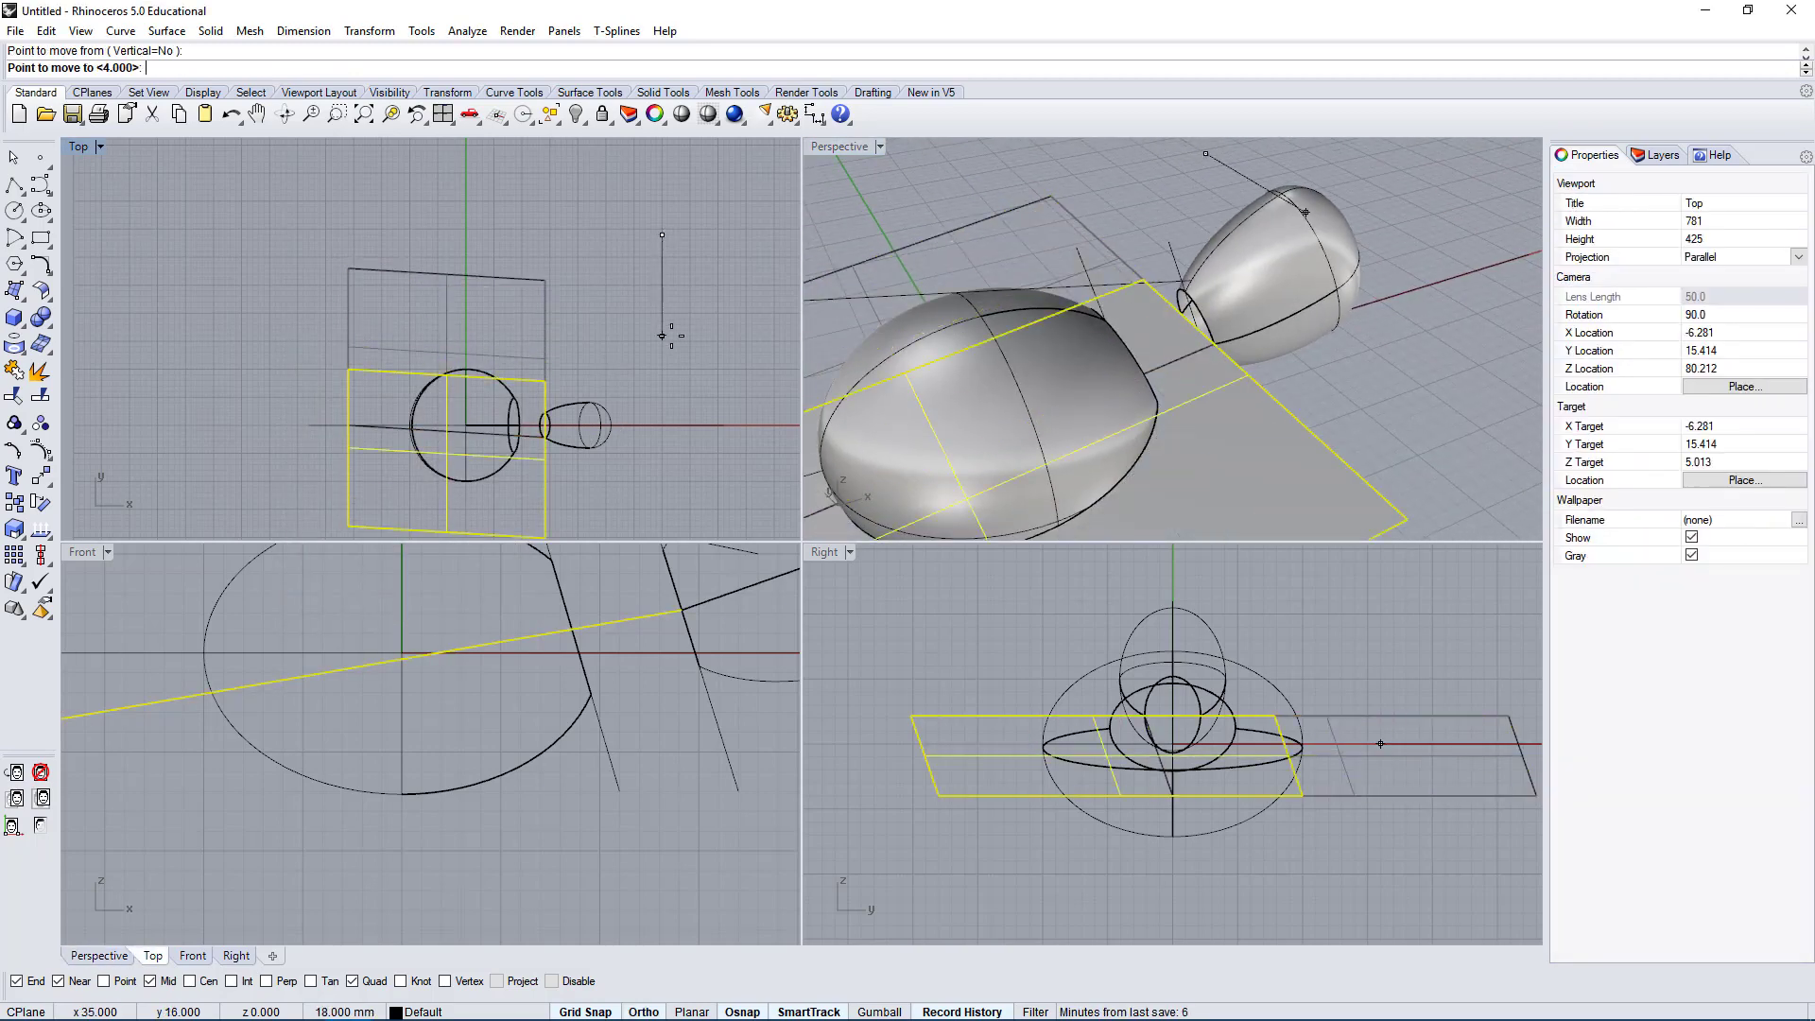
left_click(669, 296)
Examine in the Perspective view how the lofted surface cuts between the flattened sphere's upper and lower halves.
right_click_drag(1284, 419, 1035, 401)
left_click(1319, 440)
left_click(968, 352)
right_click_drag(968, 352, 1187, 301)
left_click(1003, 346)
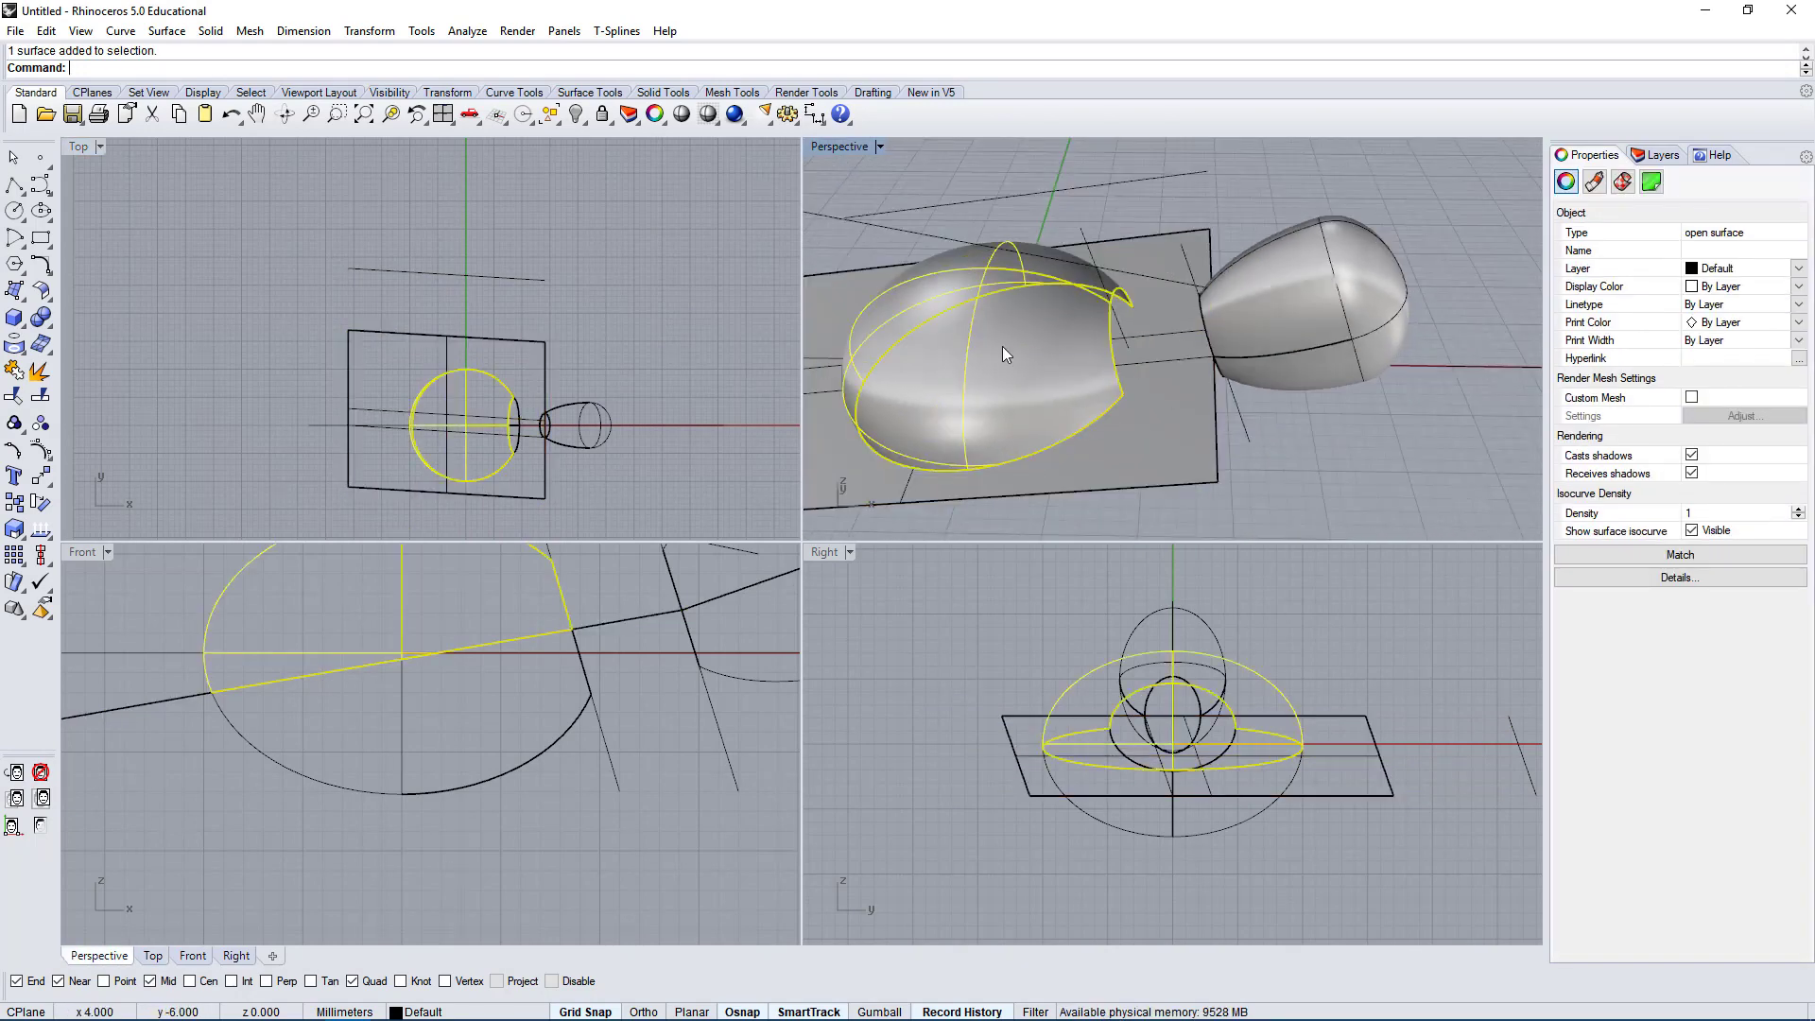
scroll(1135, 180, "down", 2)
left_click(1218, 472)
left_click(1173, 385)
right_click_drag(1176, 391, 1187, 324)
right_click_drag(1103, 264, 1196, 265)
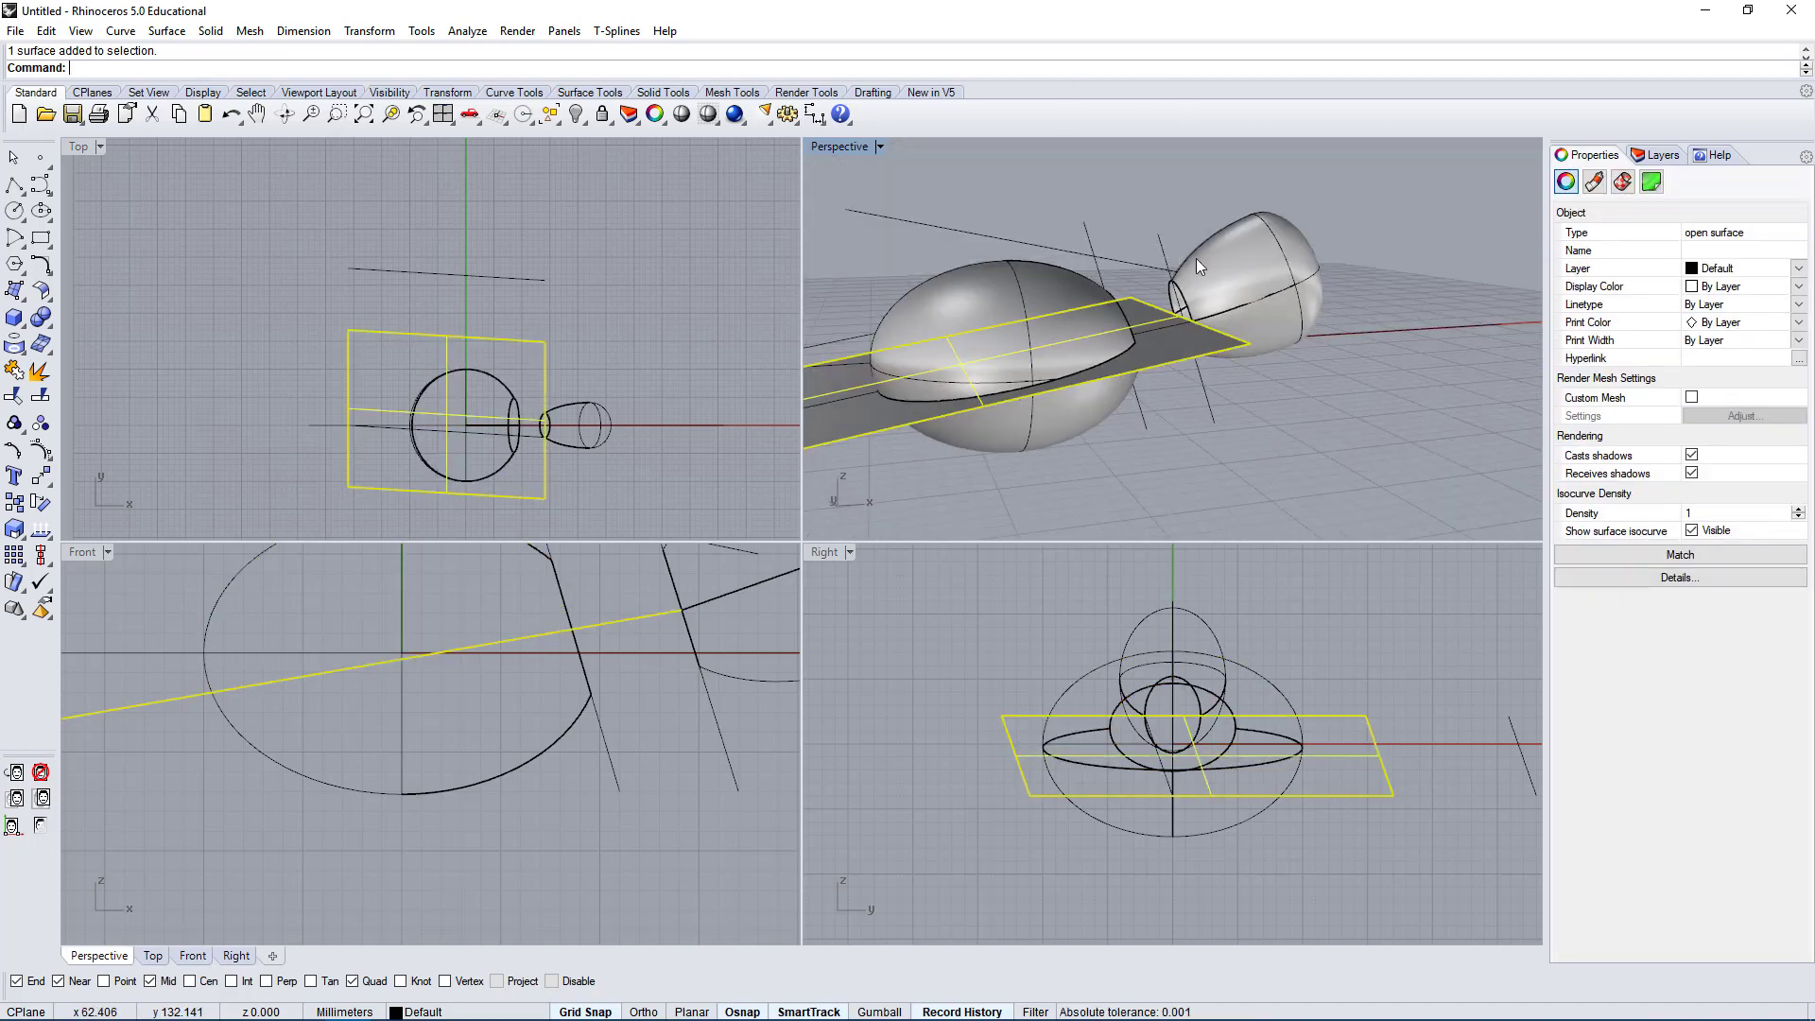
left_click(986, 328)
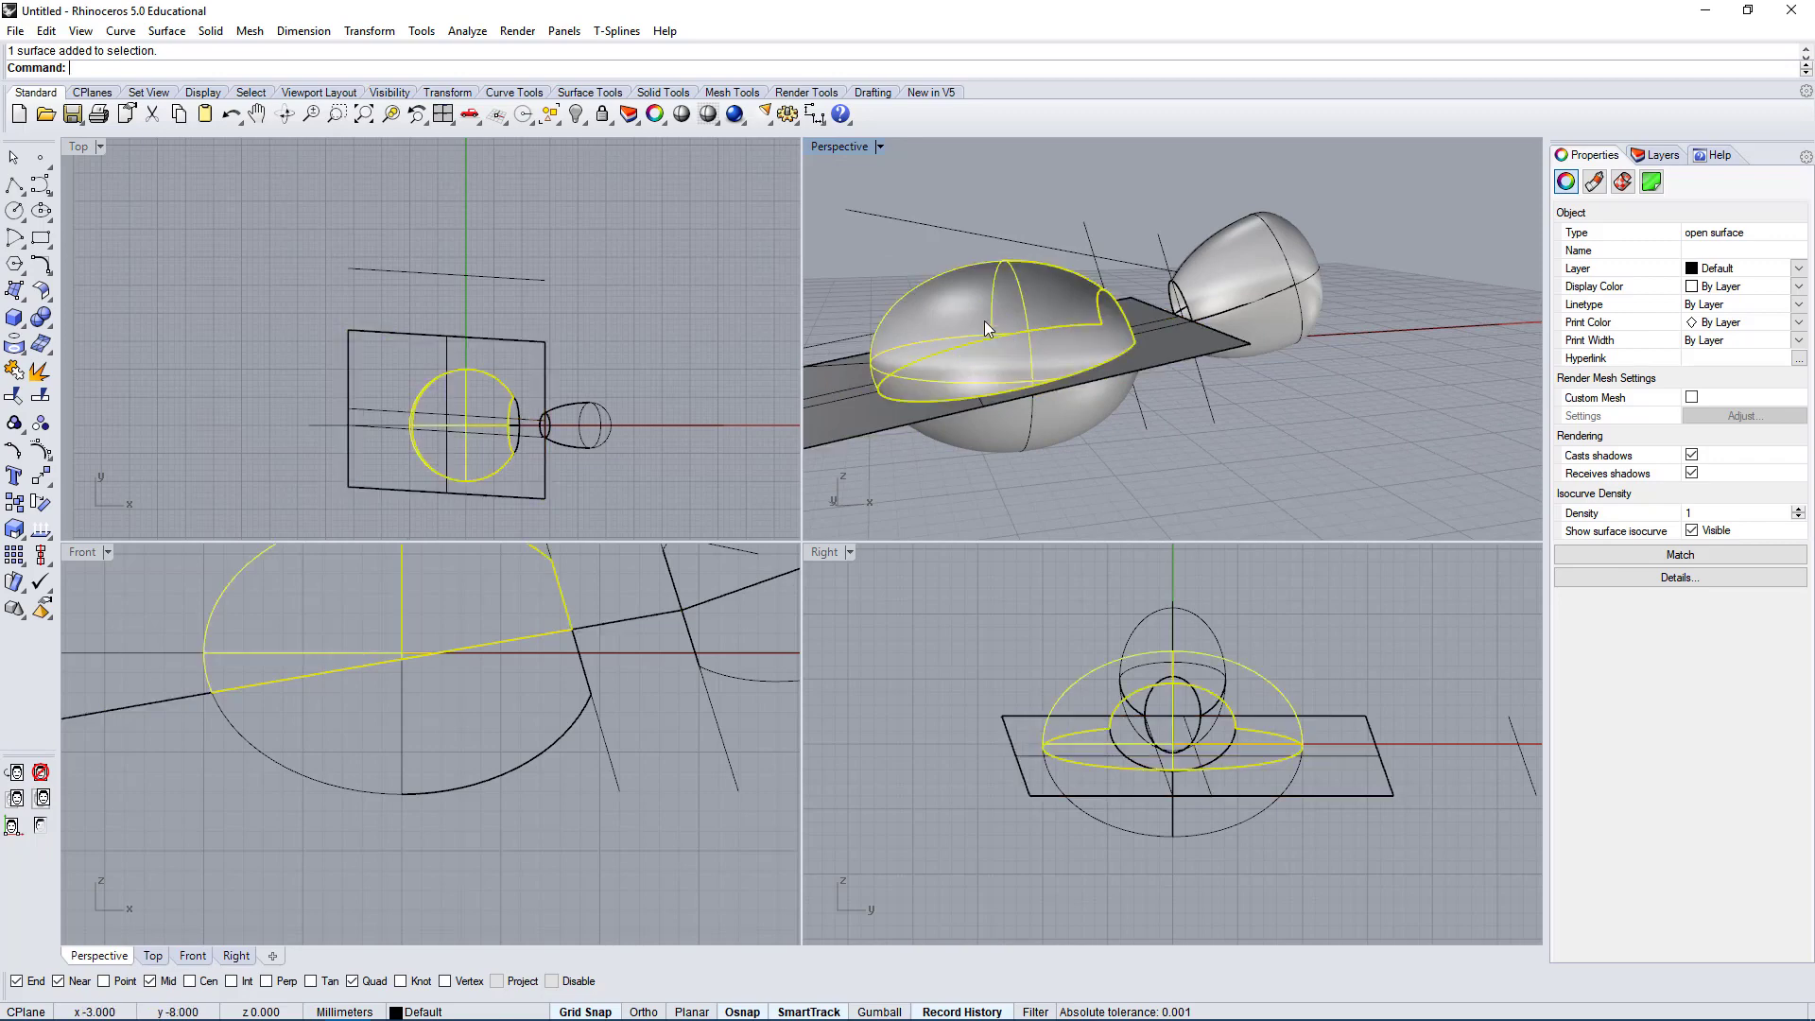
right_click_drag(1161, 390, 1057, 408)
left_click(890, 364)
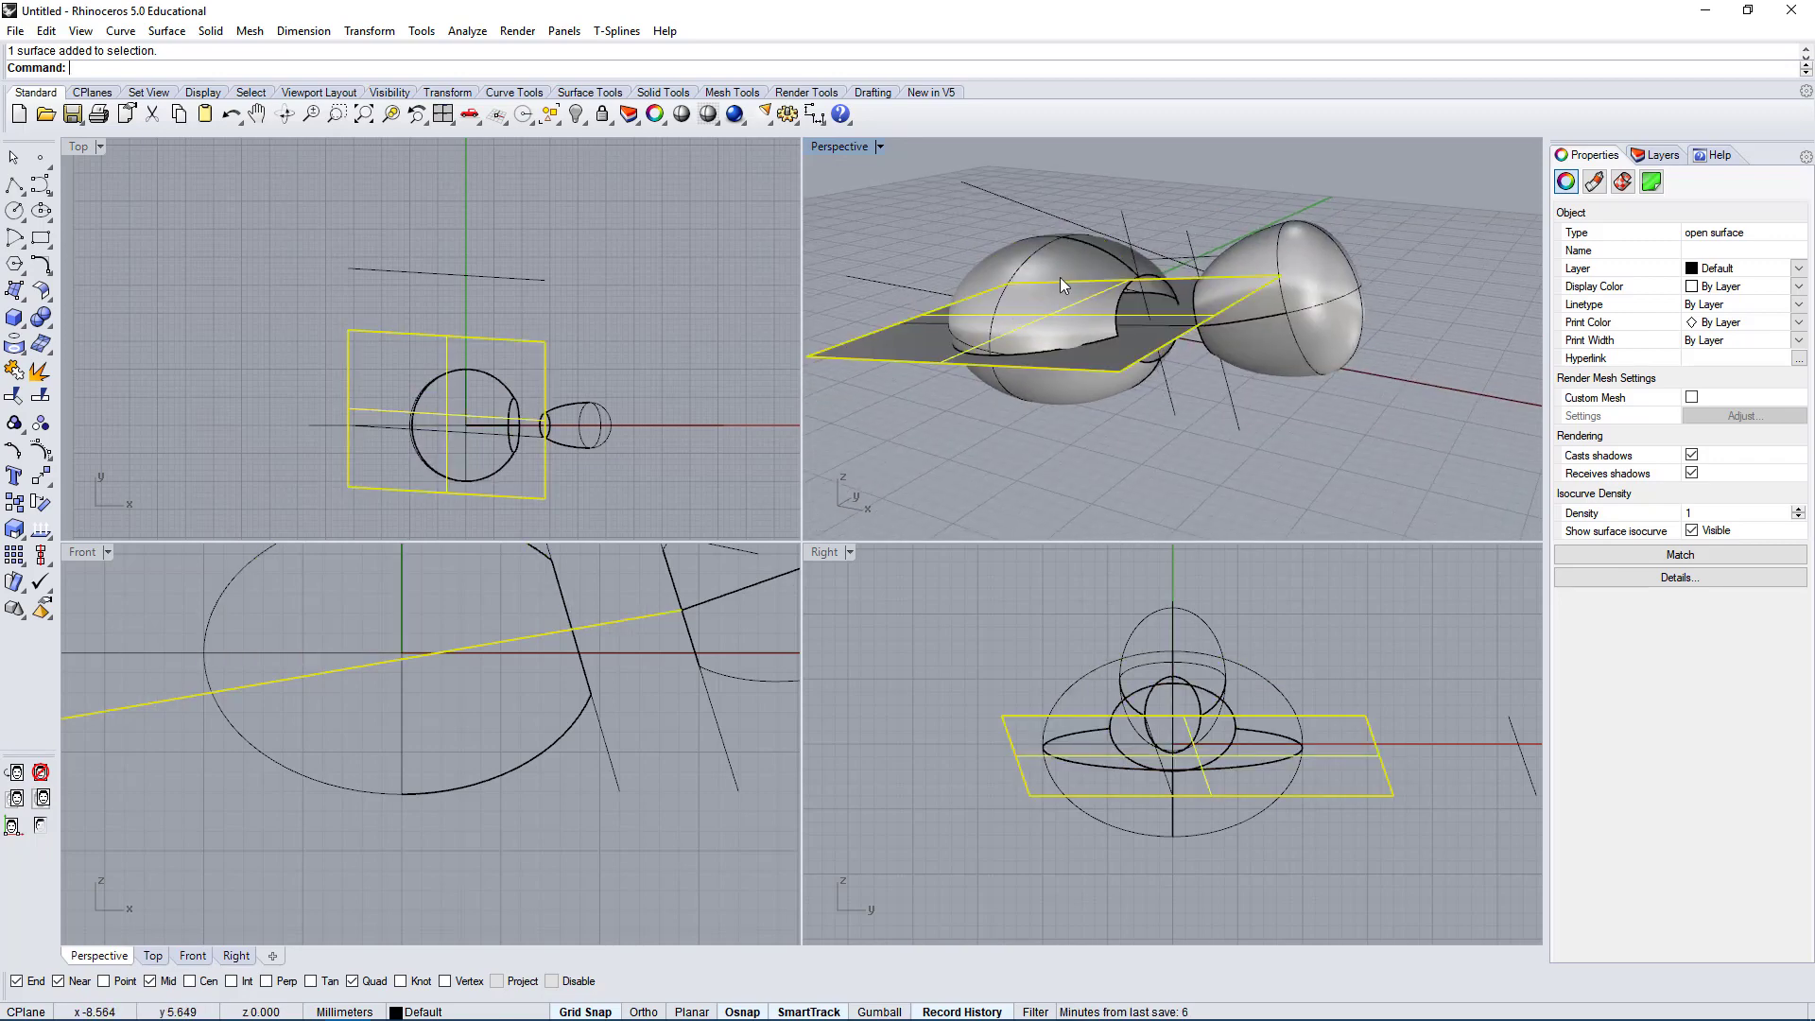
left_click(1105, 279)
Delete the lofted surface and the original slanted line through the flattened sphere.
left_click(924, 338)
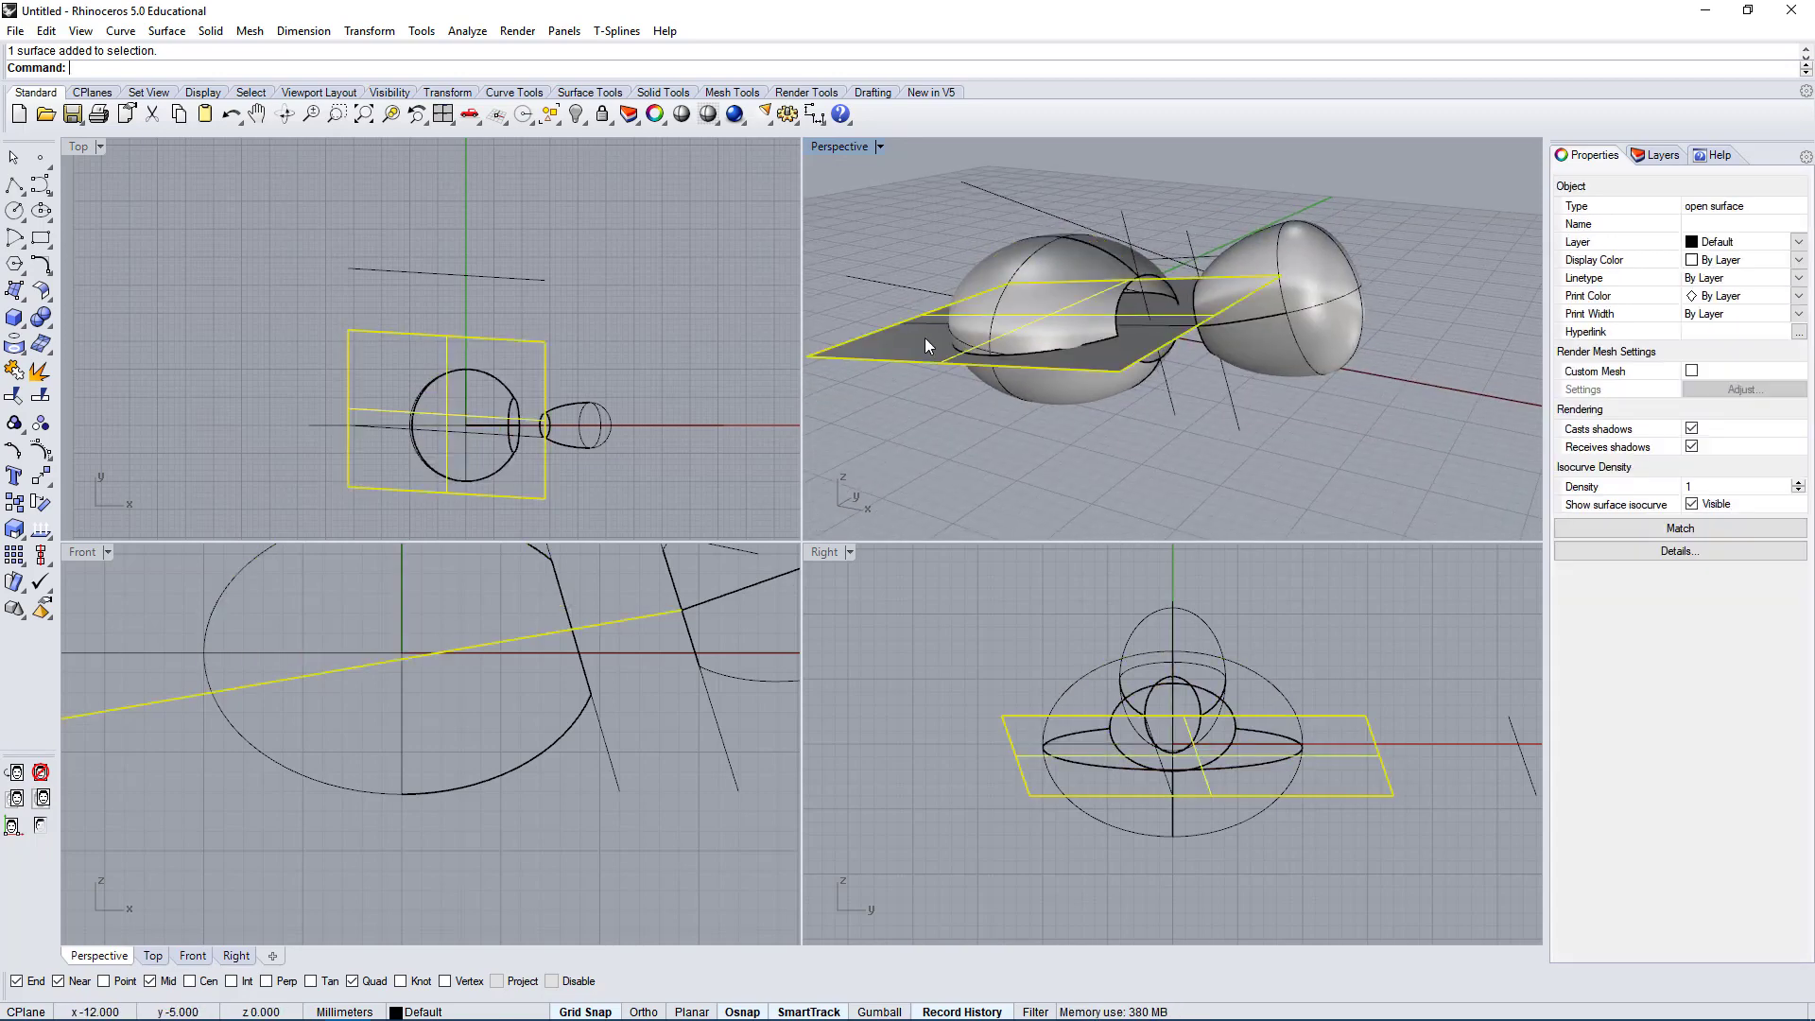
key("Delete")
right_click_drag(924, 337, 1057, 338)
left_click(943, 390)
key("Delete")
Examine the flattened sphere's two halves and the seam at its trimmed opening from several angles.
left_click(1072, 354)
left_click(1127, 389)
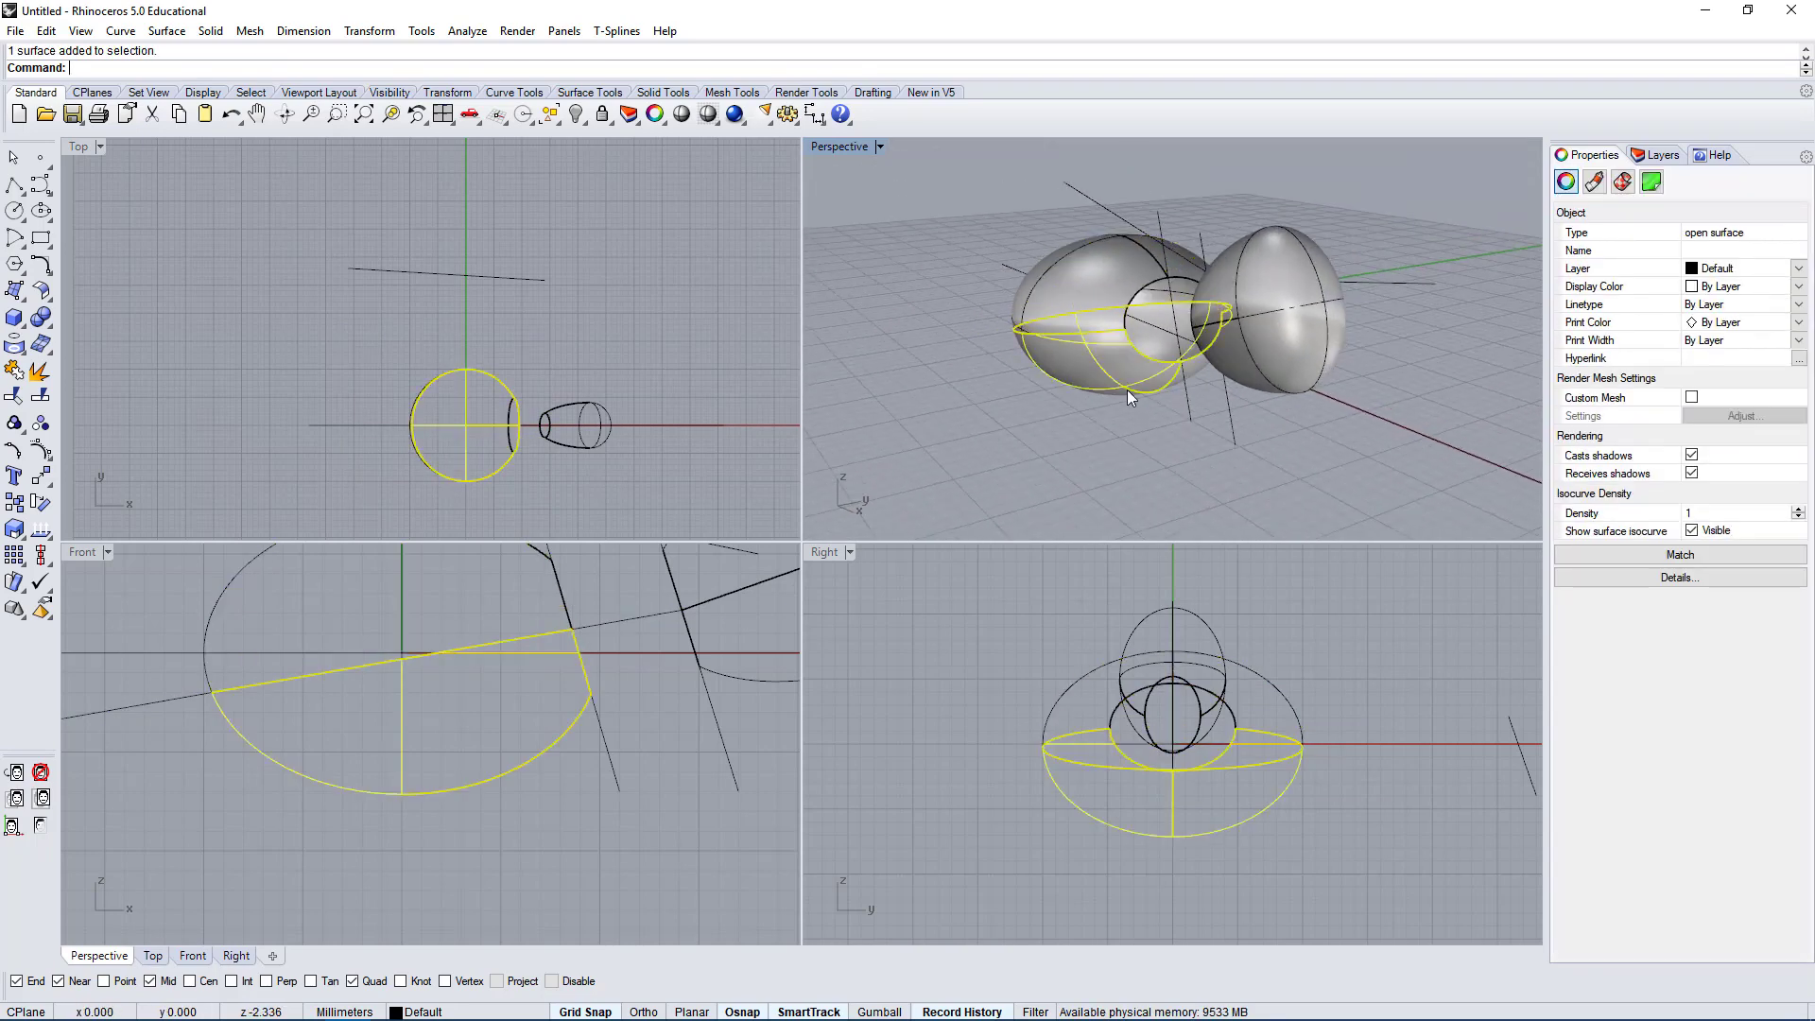
right_click_drag(1127, 390, 1161, 284)
left_click(1226, 441)
scroll(1194, 378, "up", 4)
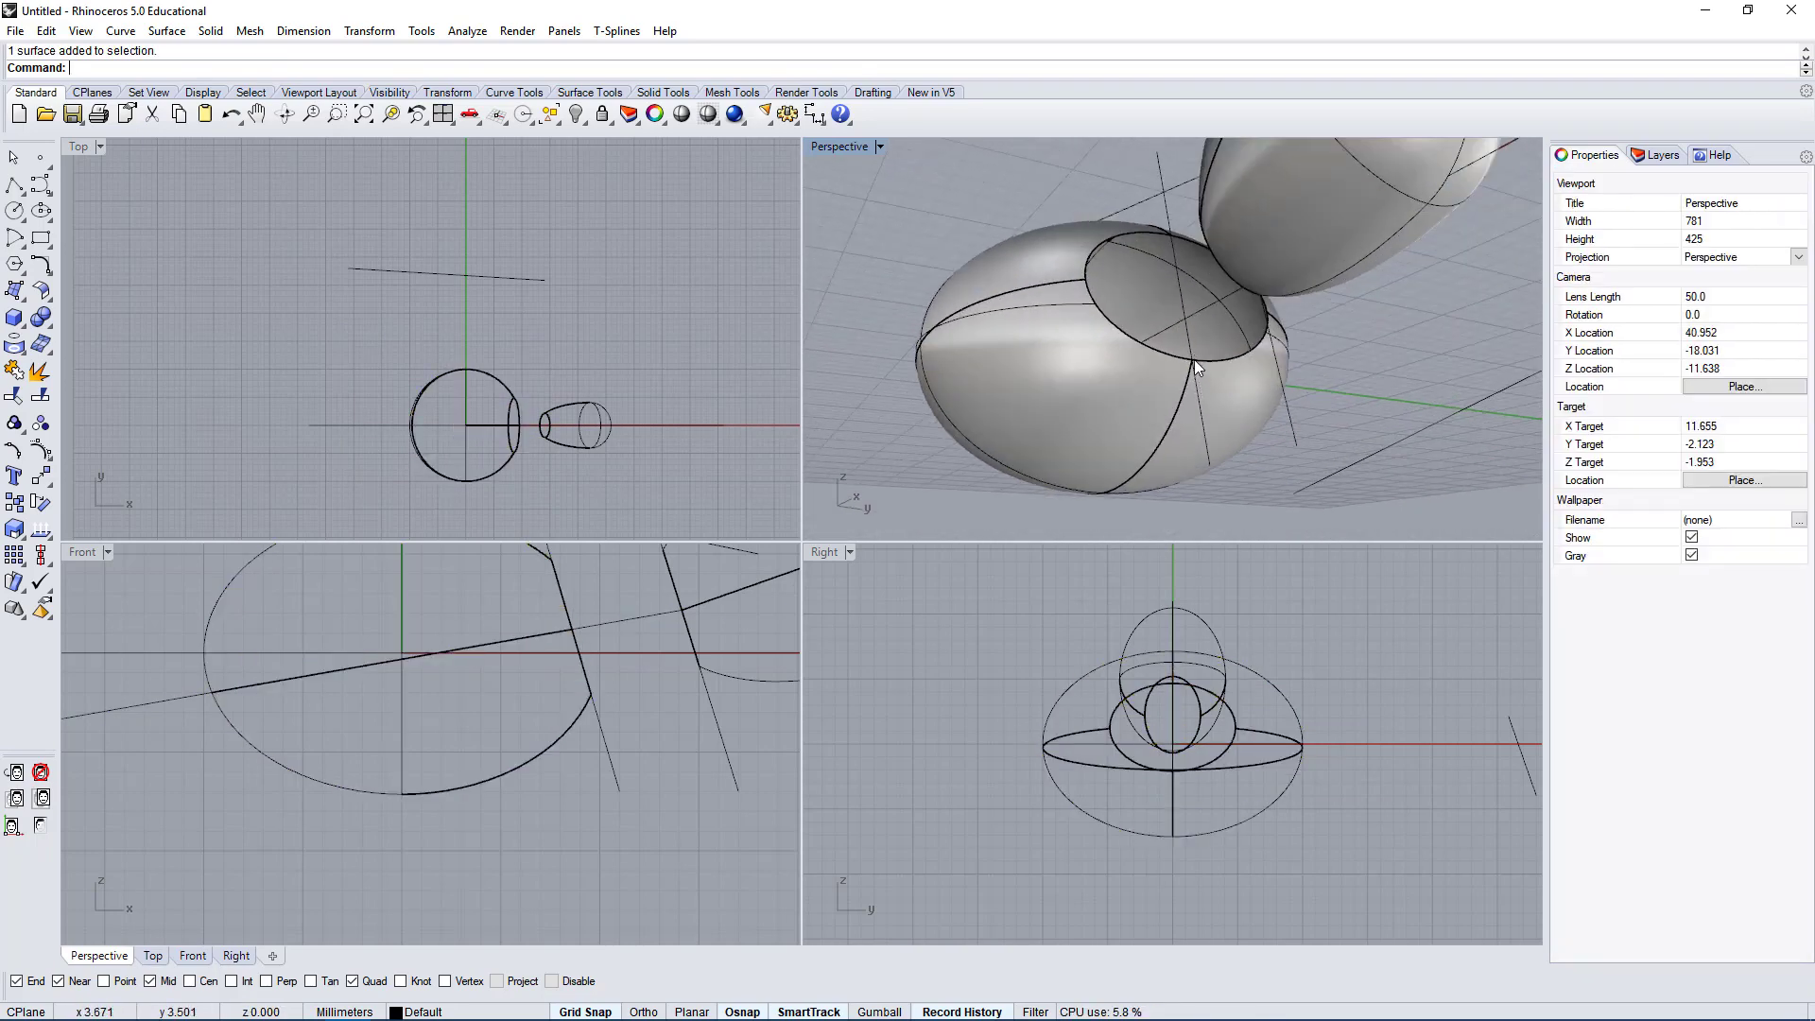
right_click_drag(1194, 359, 1136, 156)
scroll(1138, 226, "down", 6)
right_click_drag(1078, 335, 1193, 383)
right_click_drag(1037, 227, 1028, 299)
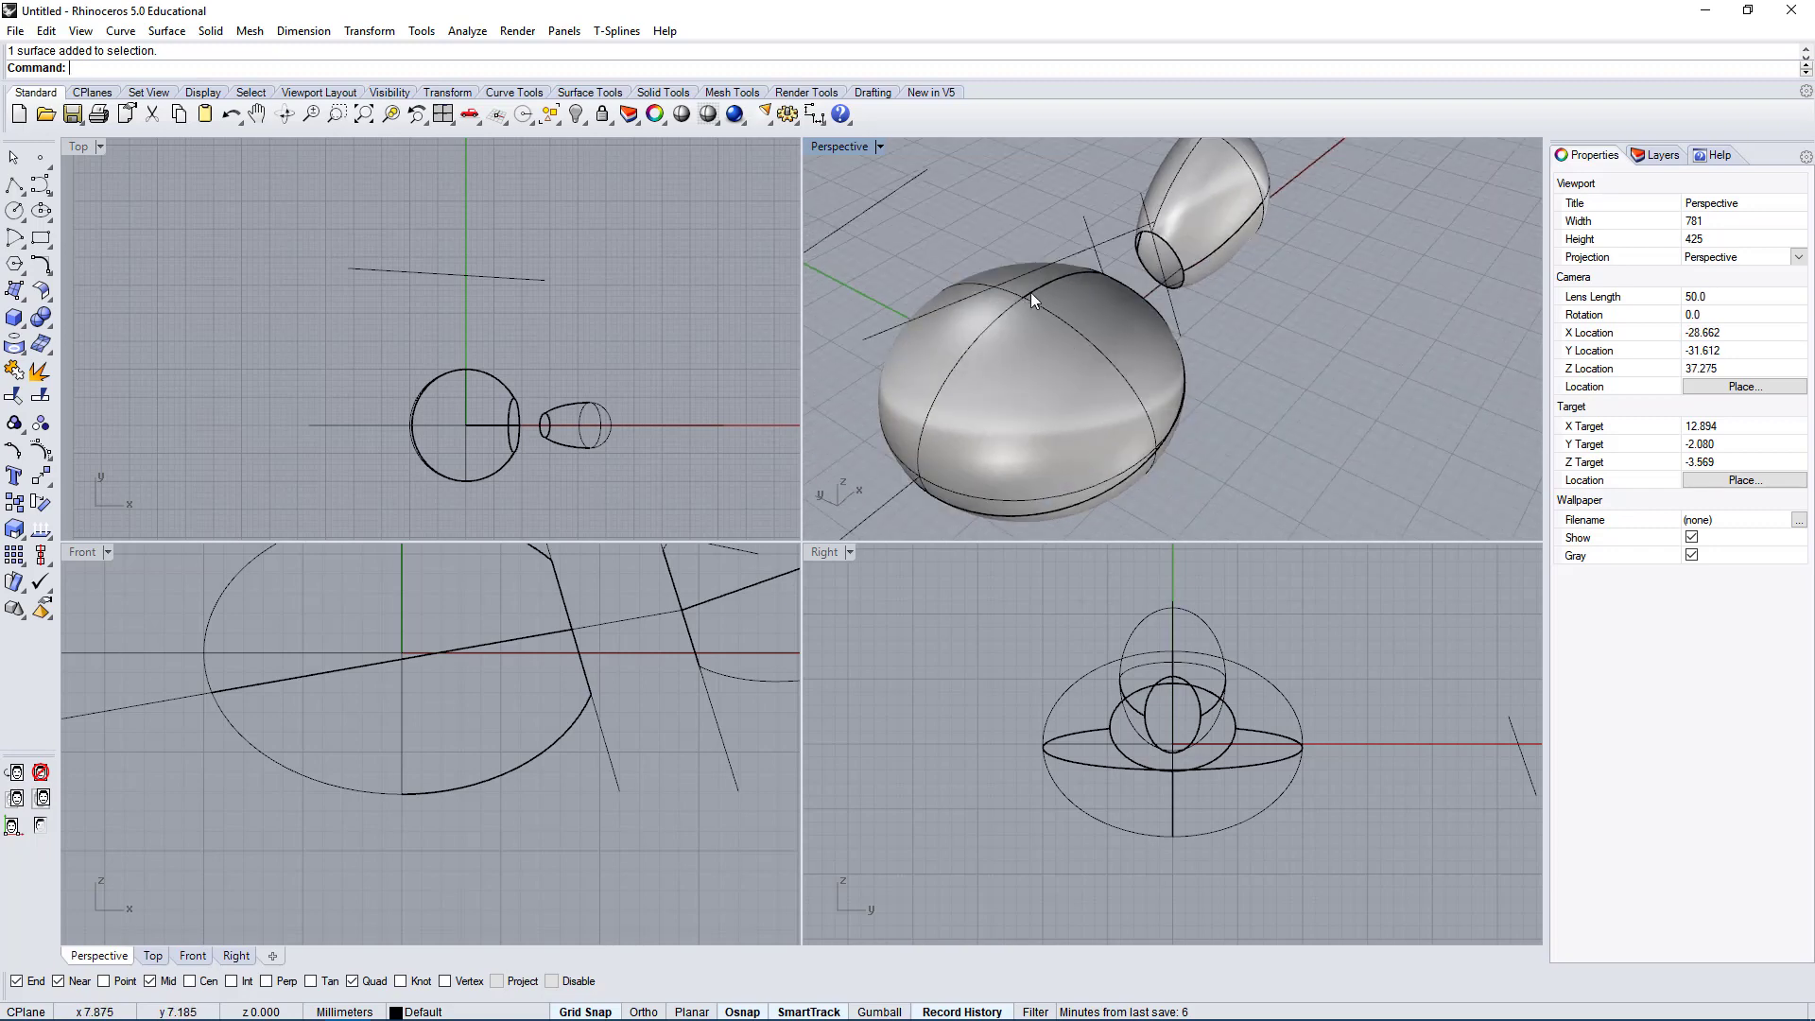
Show the control points of the flattened sphere's upper half and select the one at its top pole.
left_click(1030, 293)
left_click(42, 452)
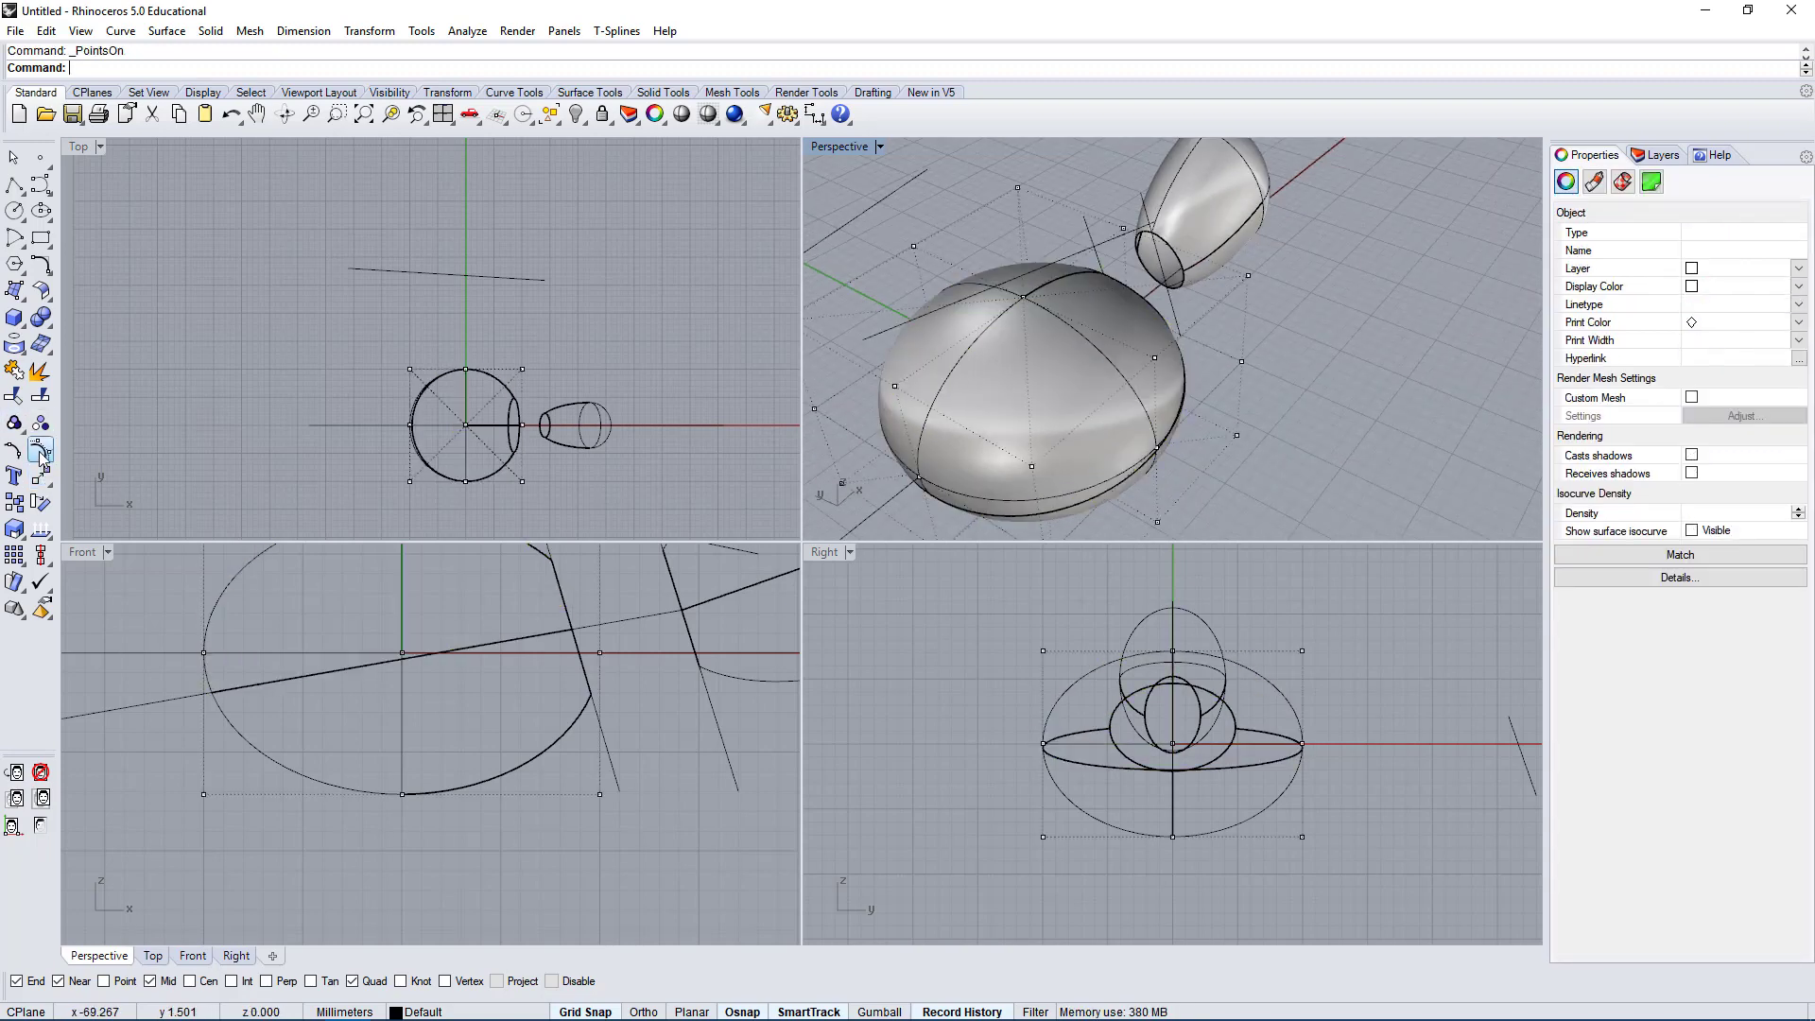
right_click_drag(1106, 331, 979, 232)
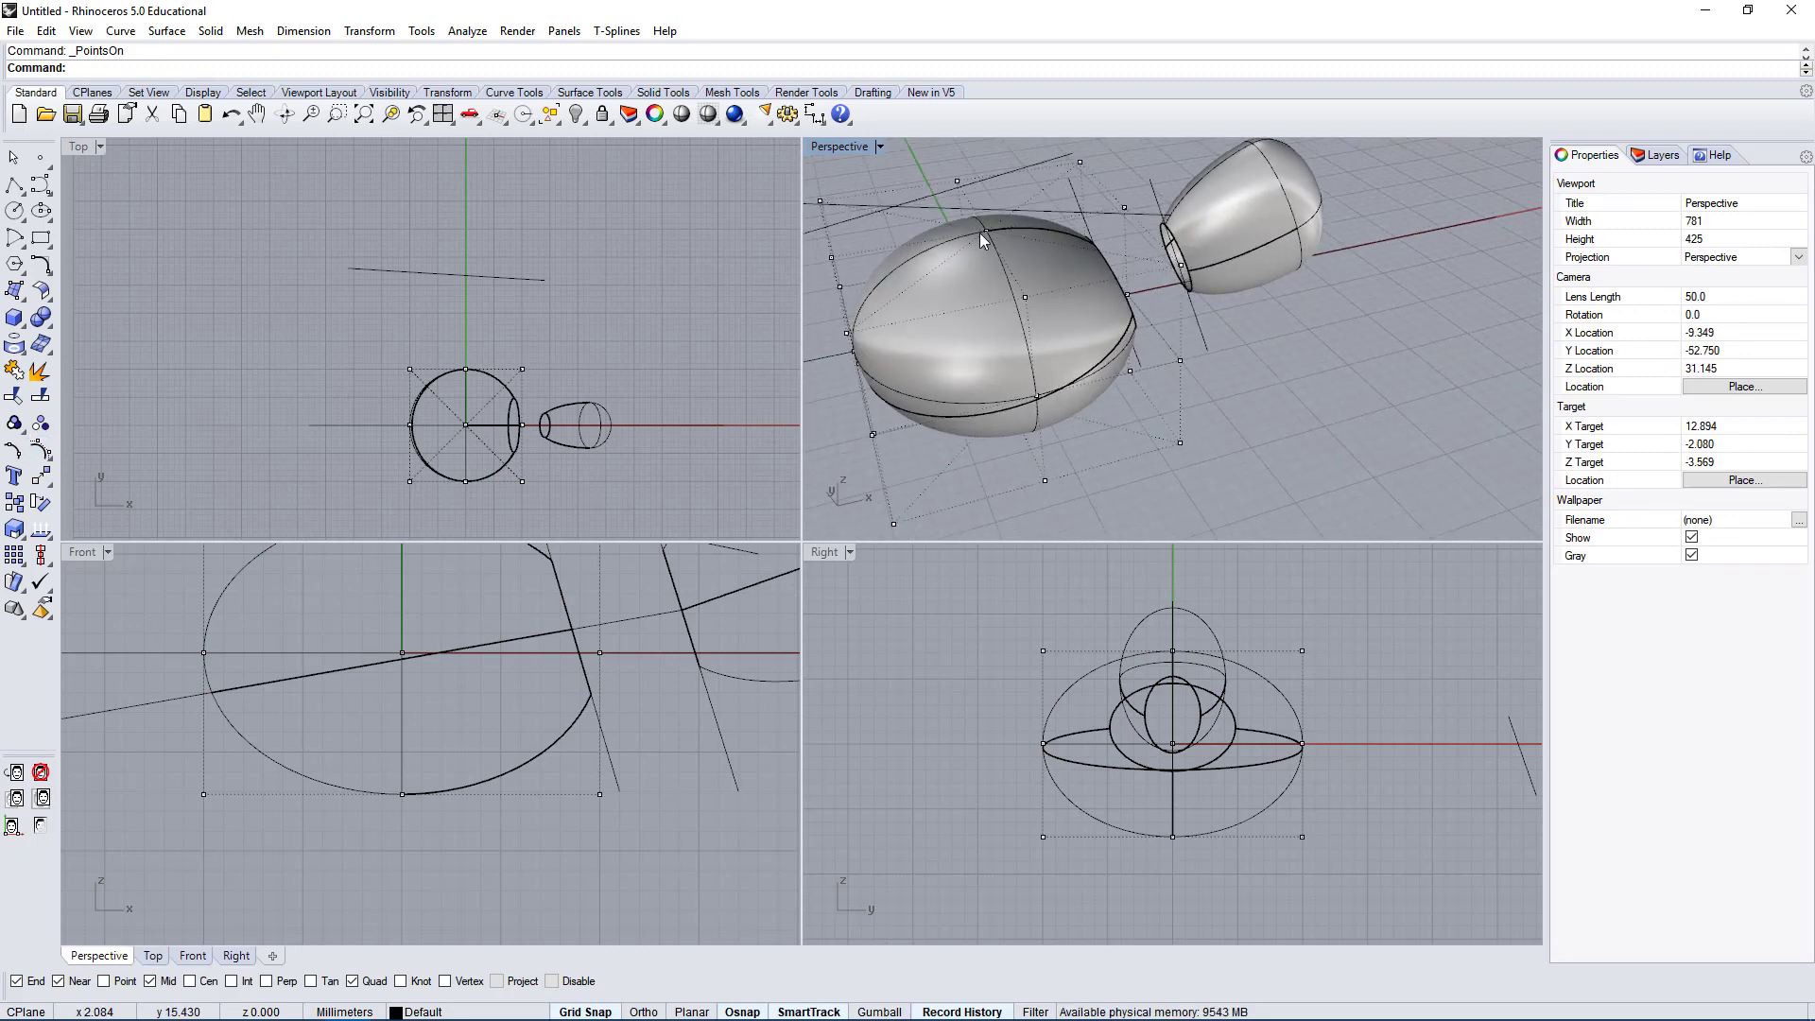
left_click(988, 230)
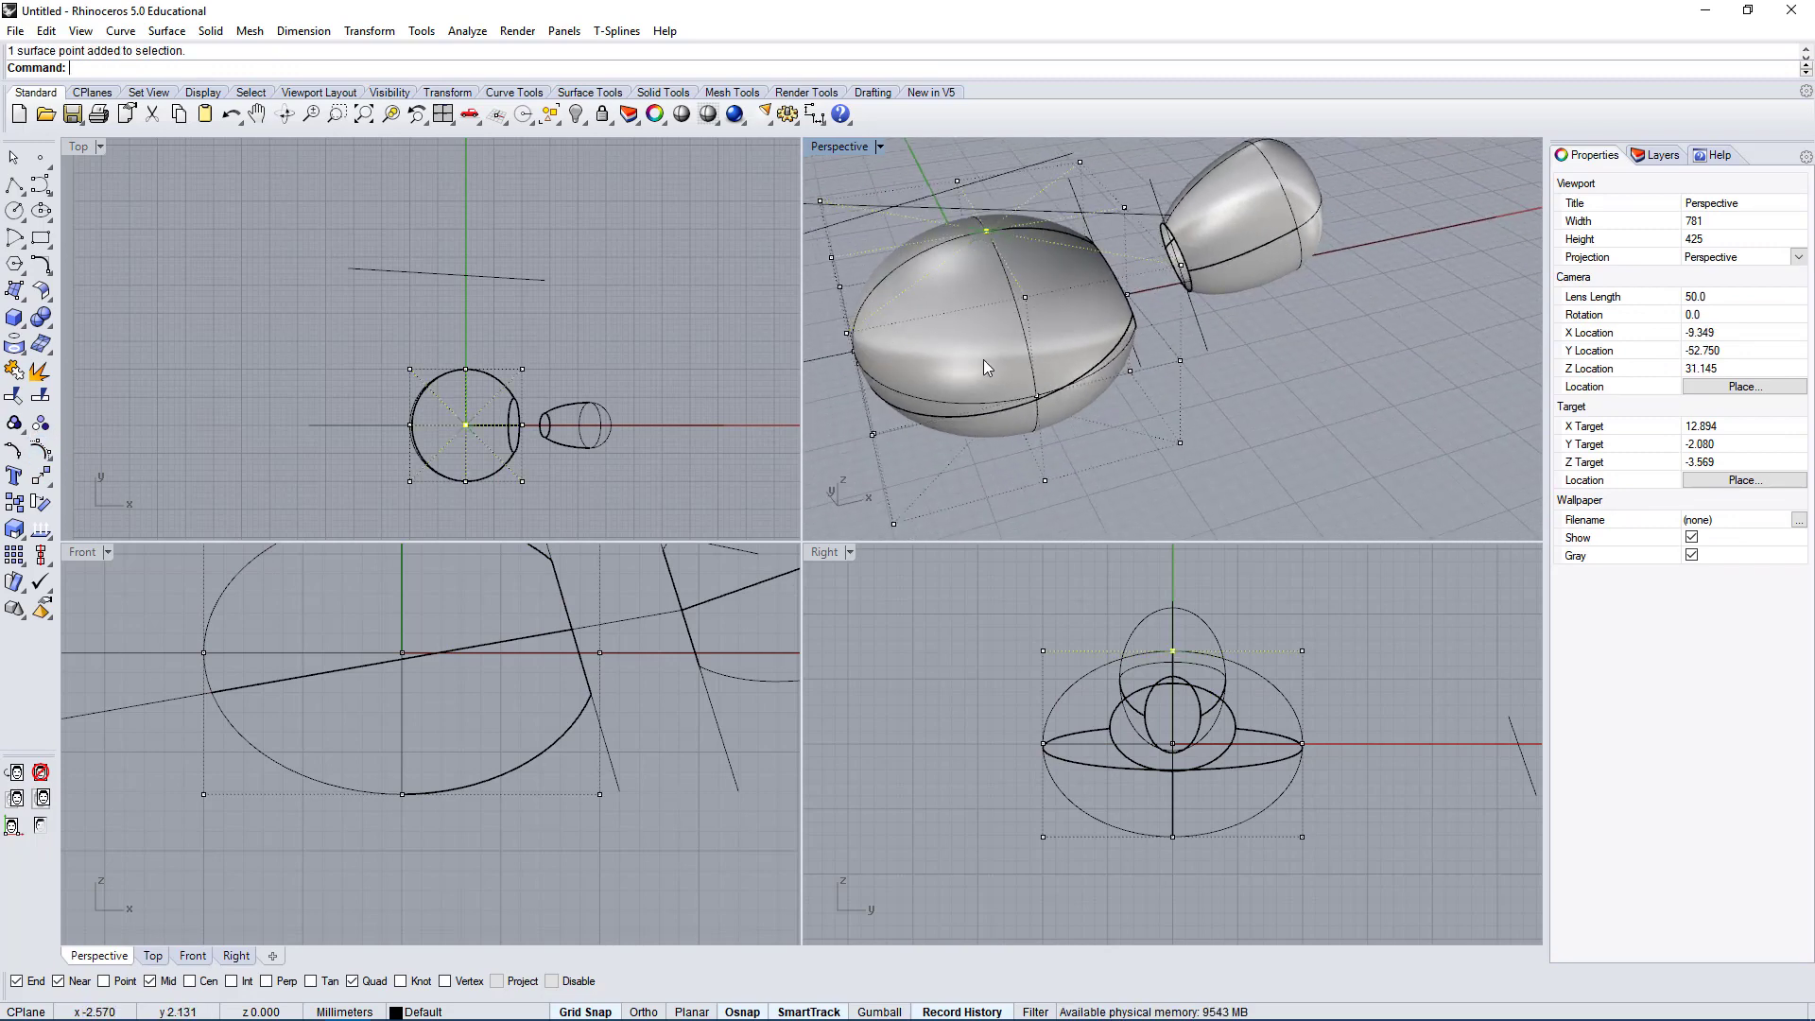
right_click_drag(983, 360, 1077, 310)
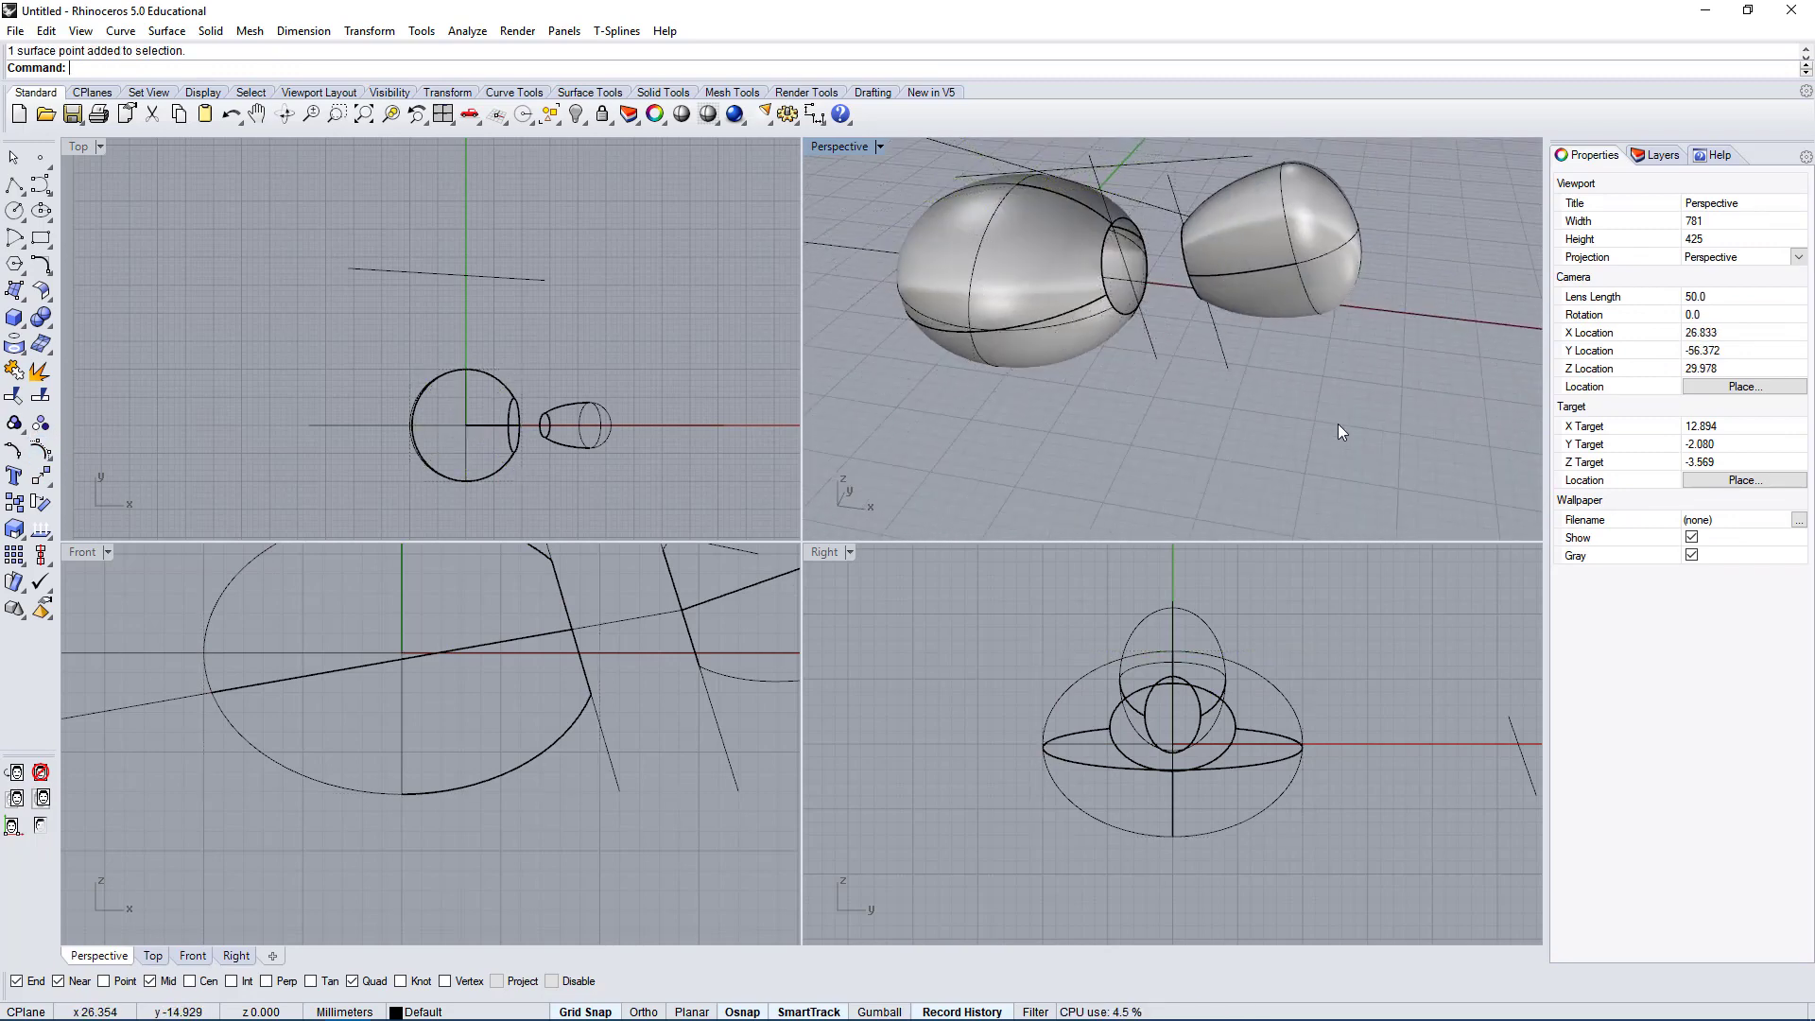
Maximize the Perspective view and select the upper half of the flattened sphere.
double_click(850, 143)
right_click_drag(1129, 383, 912, 246)
right_click_drag(825, 602, 640, 352)
left_click(606, 371)
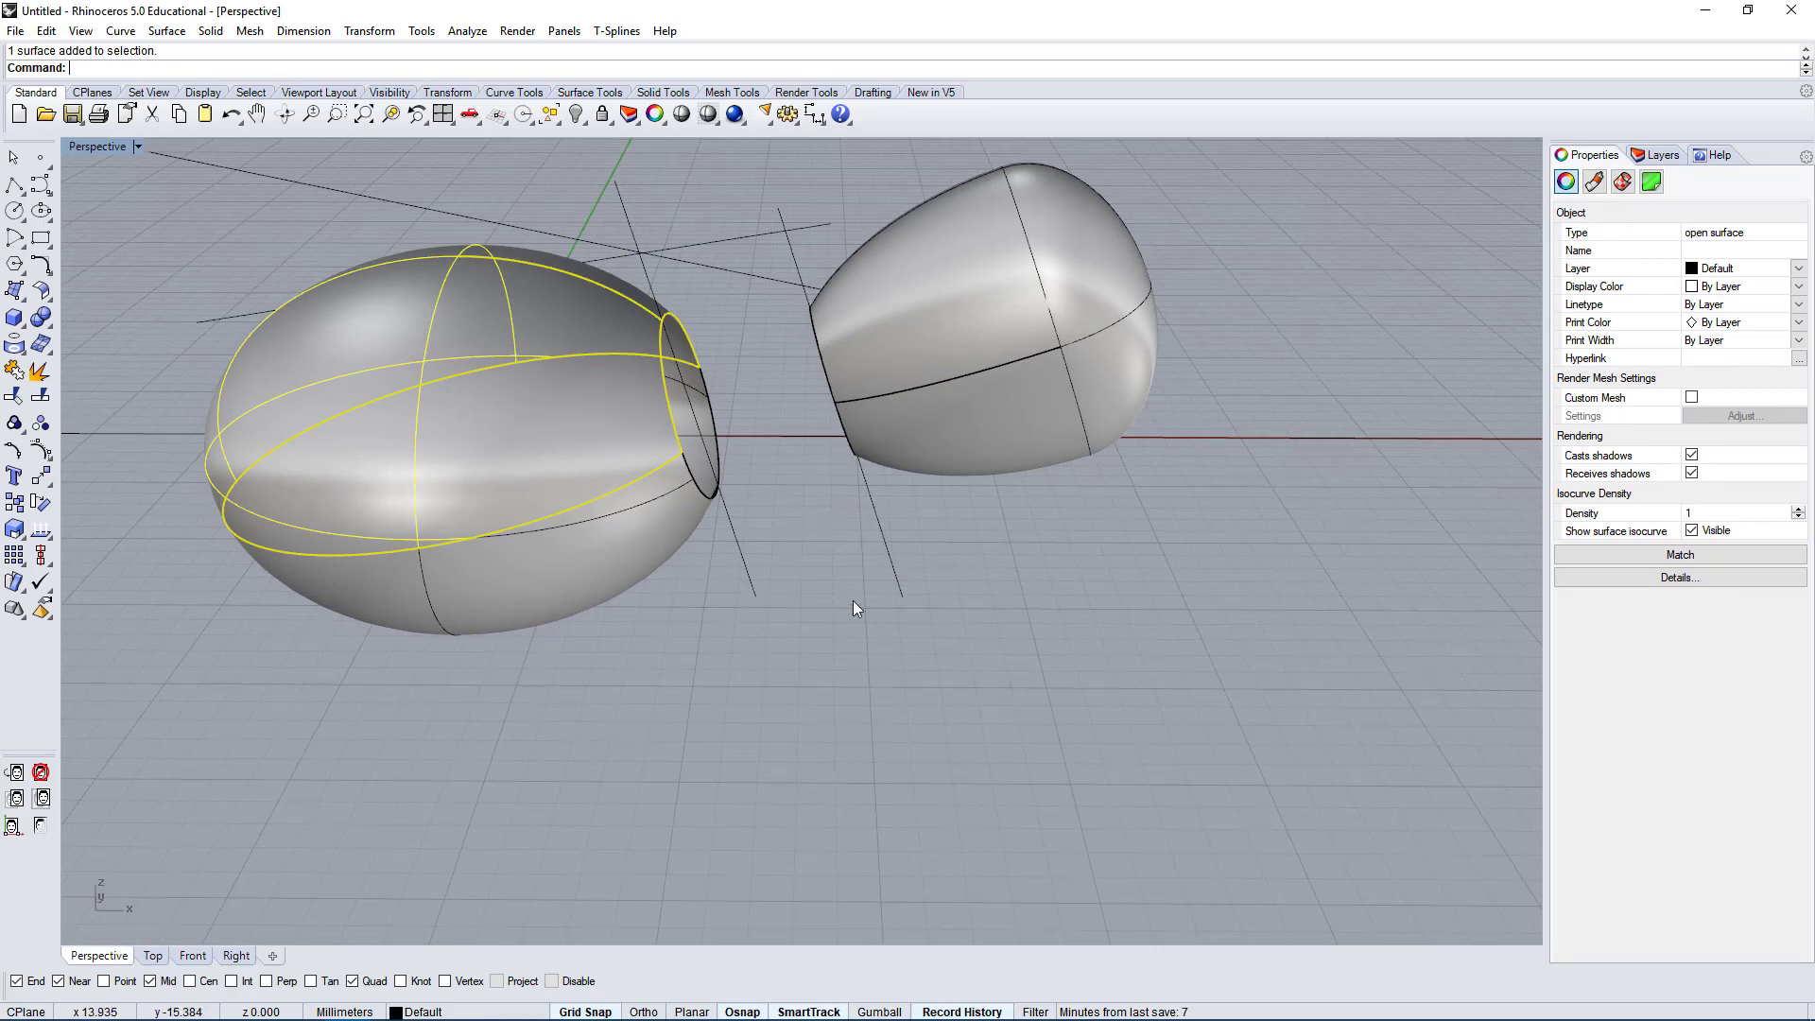
Deselect the sphere's upper half and examine the trimmed openings of the flattened sphere and the egg-shaped copy from different angles.
right_click_drag(853, 600, 770, 431)
left_click(729, 685)
scroll(690, 363, "up", 2)
right_click_drag(690, 363, 727, 548)
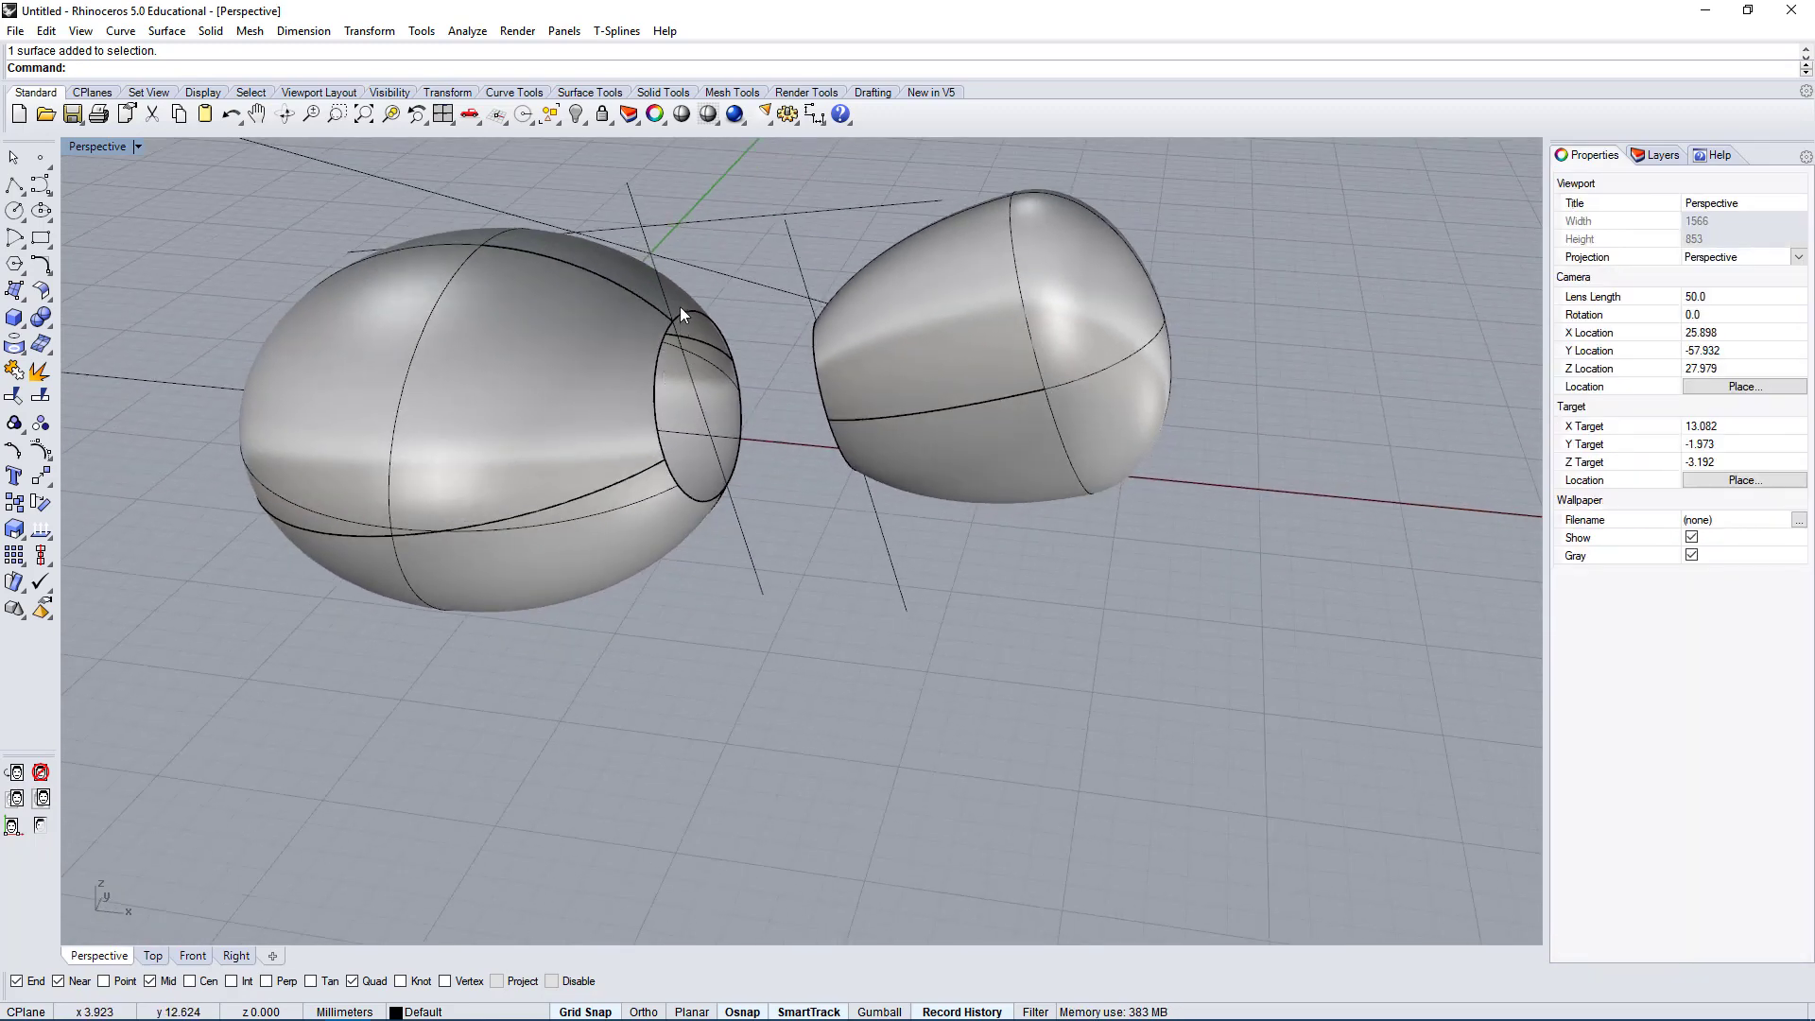
right_click_drag(693, 324, 887, 469)
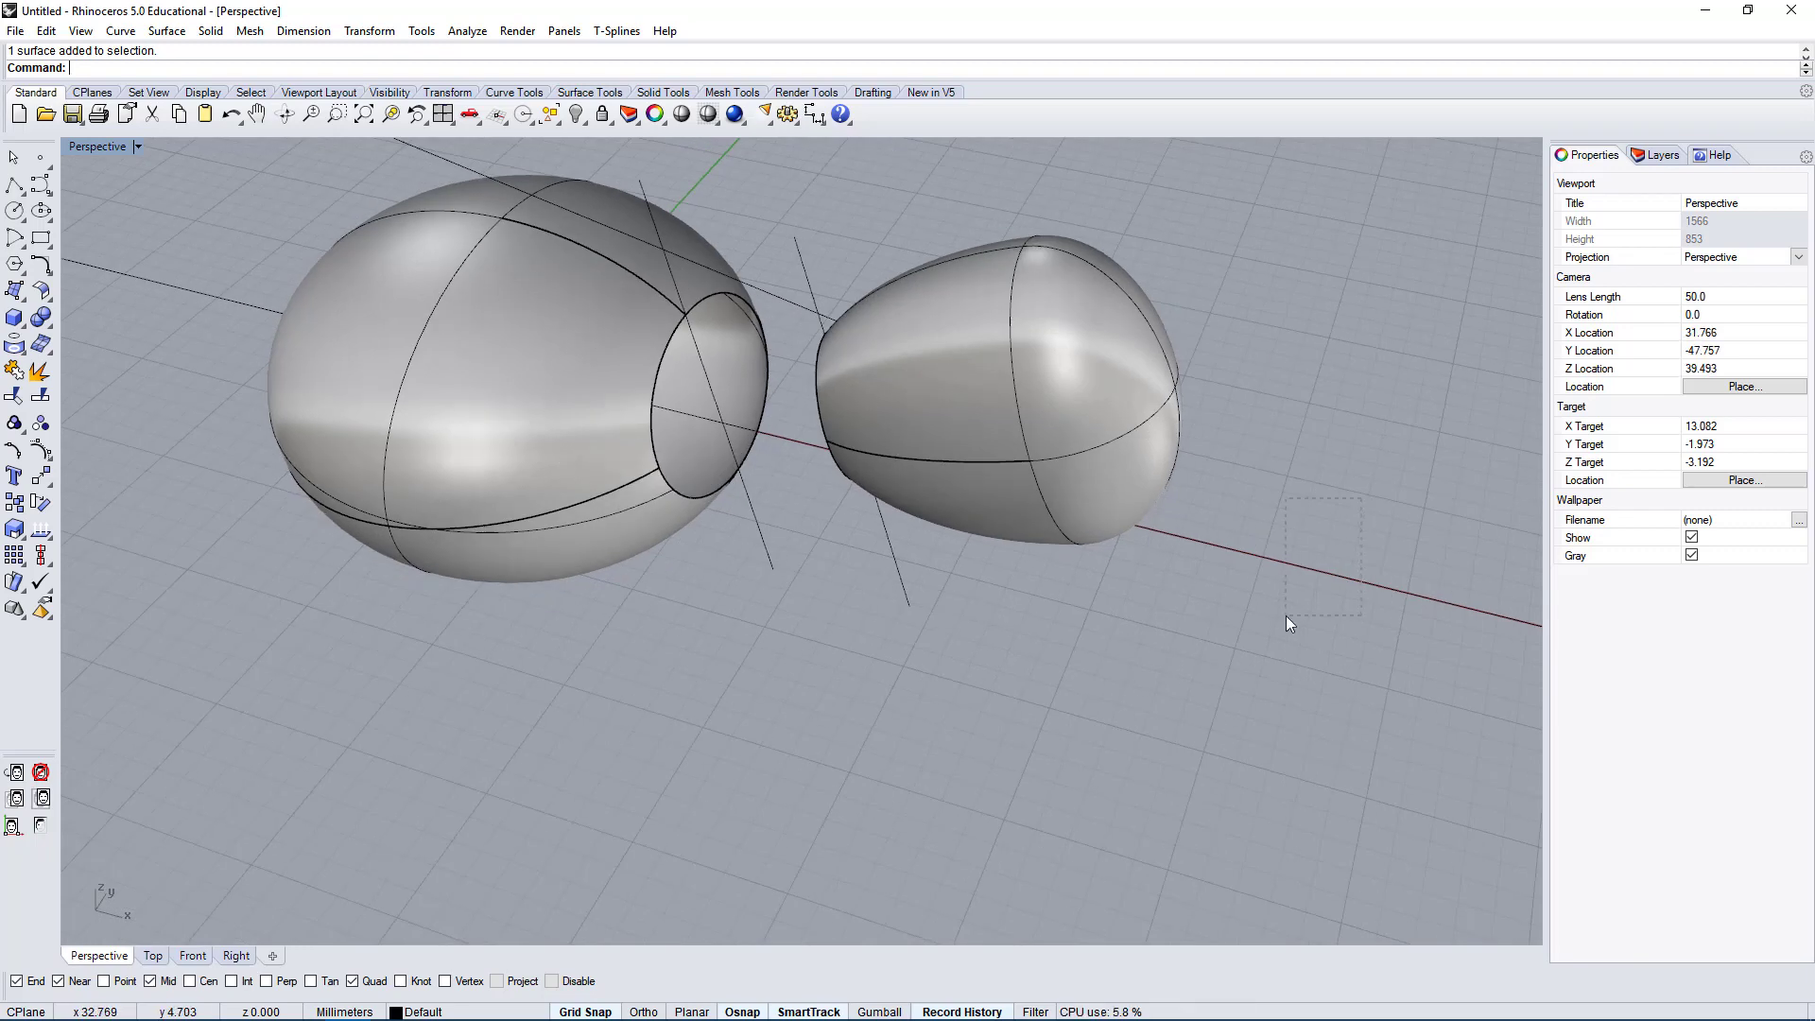
left_click_drag(1286, 616, 1287, 620)
Restore the four-view layout, select the straight line along the X axis through both bodies, and frame it in the Top view.
double_click(96, 147)
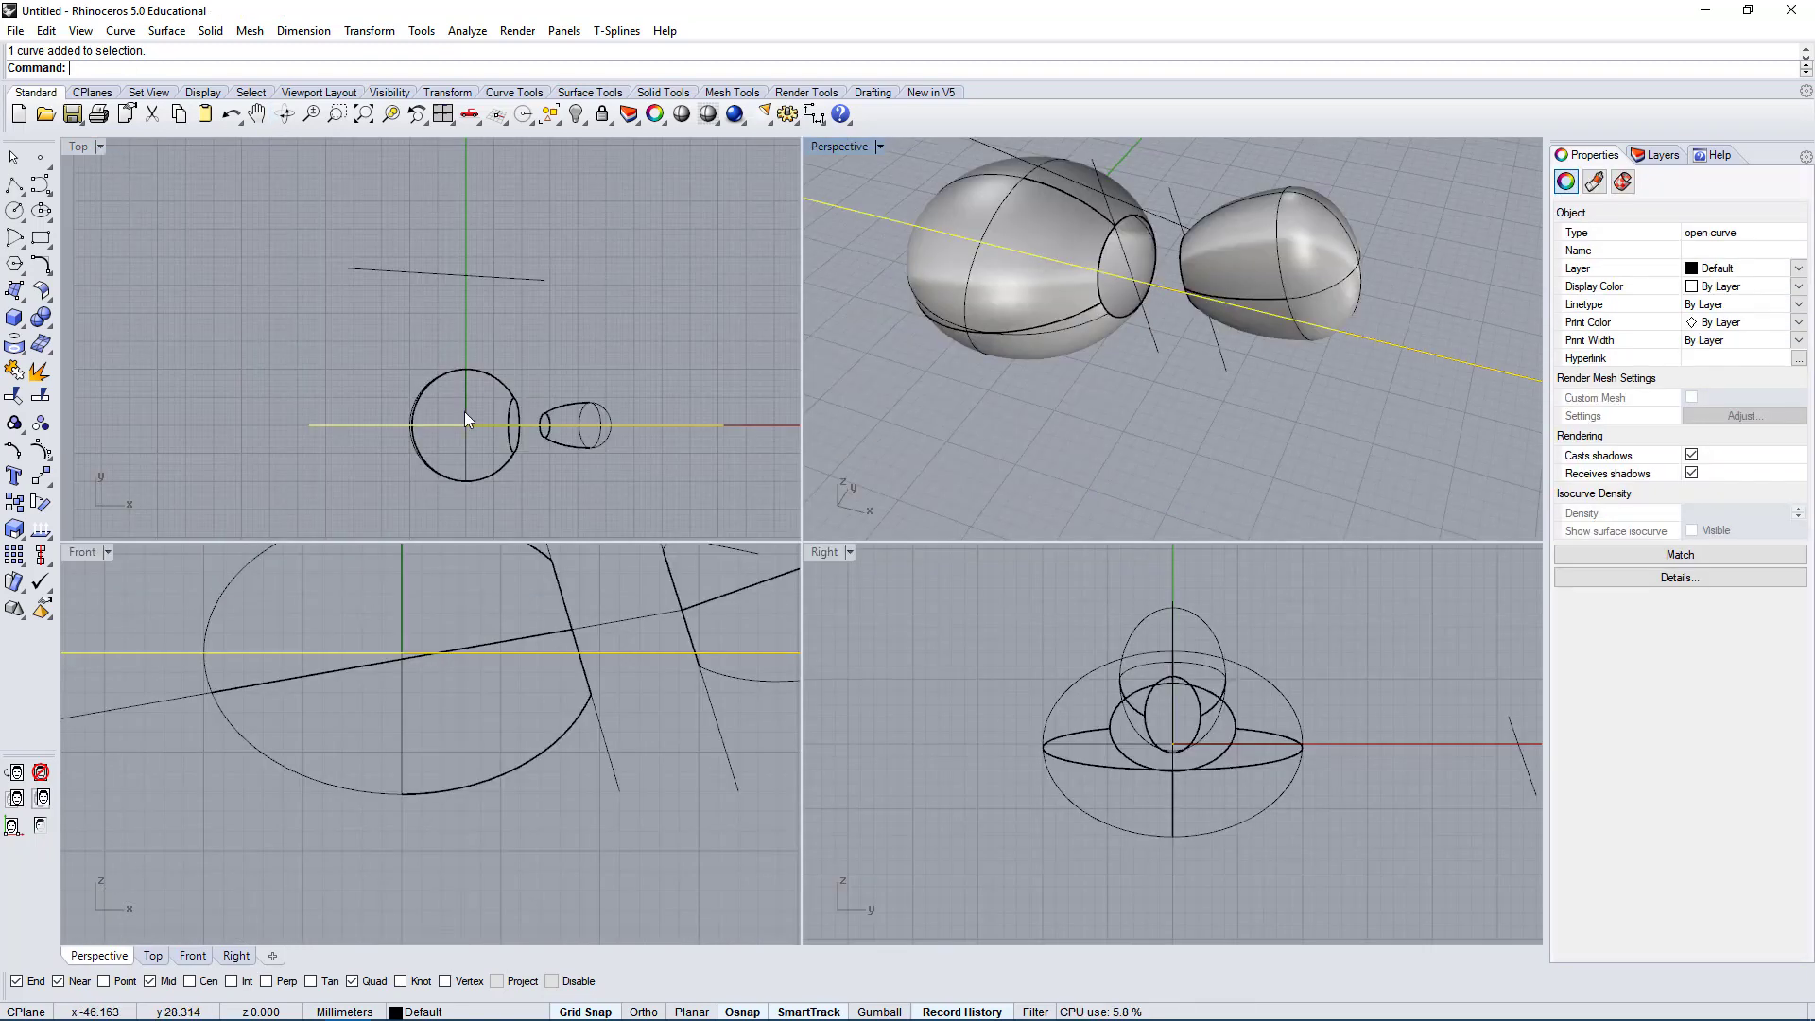
right_click_drag(690, 392, 632, 380)
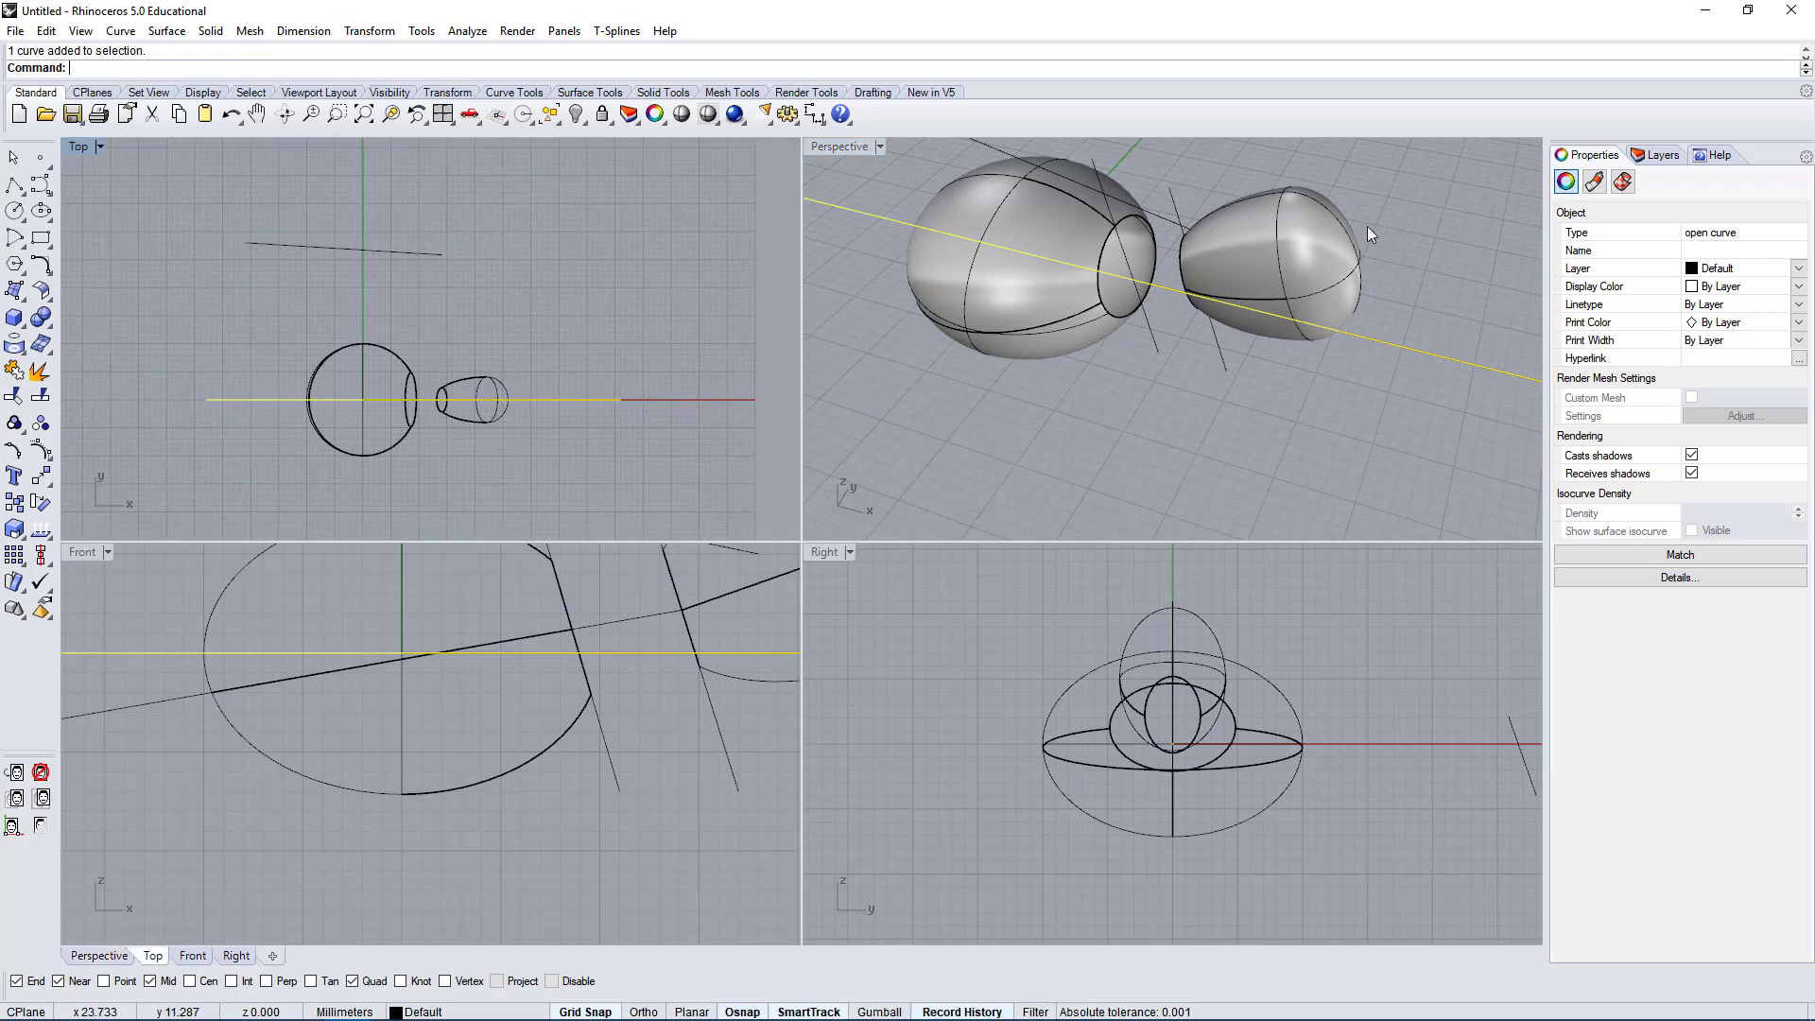
scroll(521, 441, "up", 2)
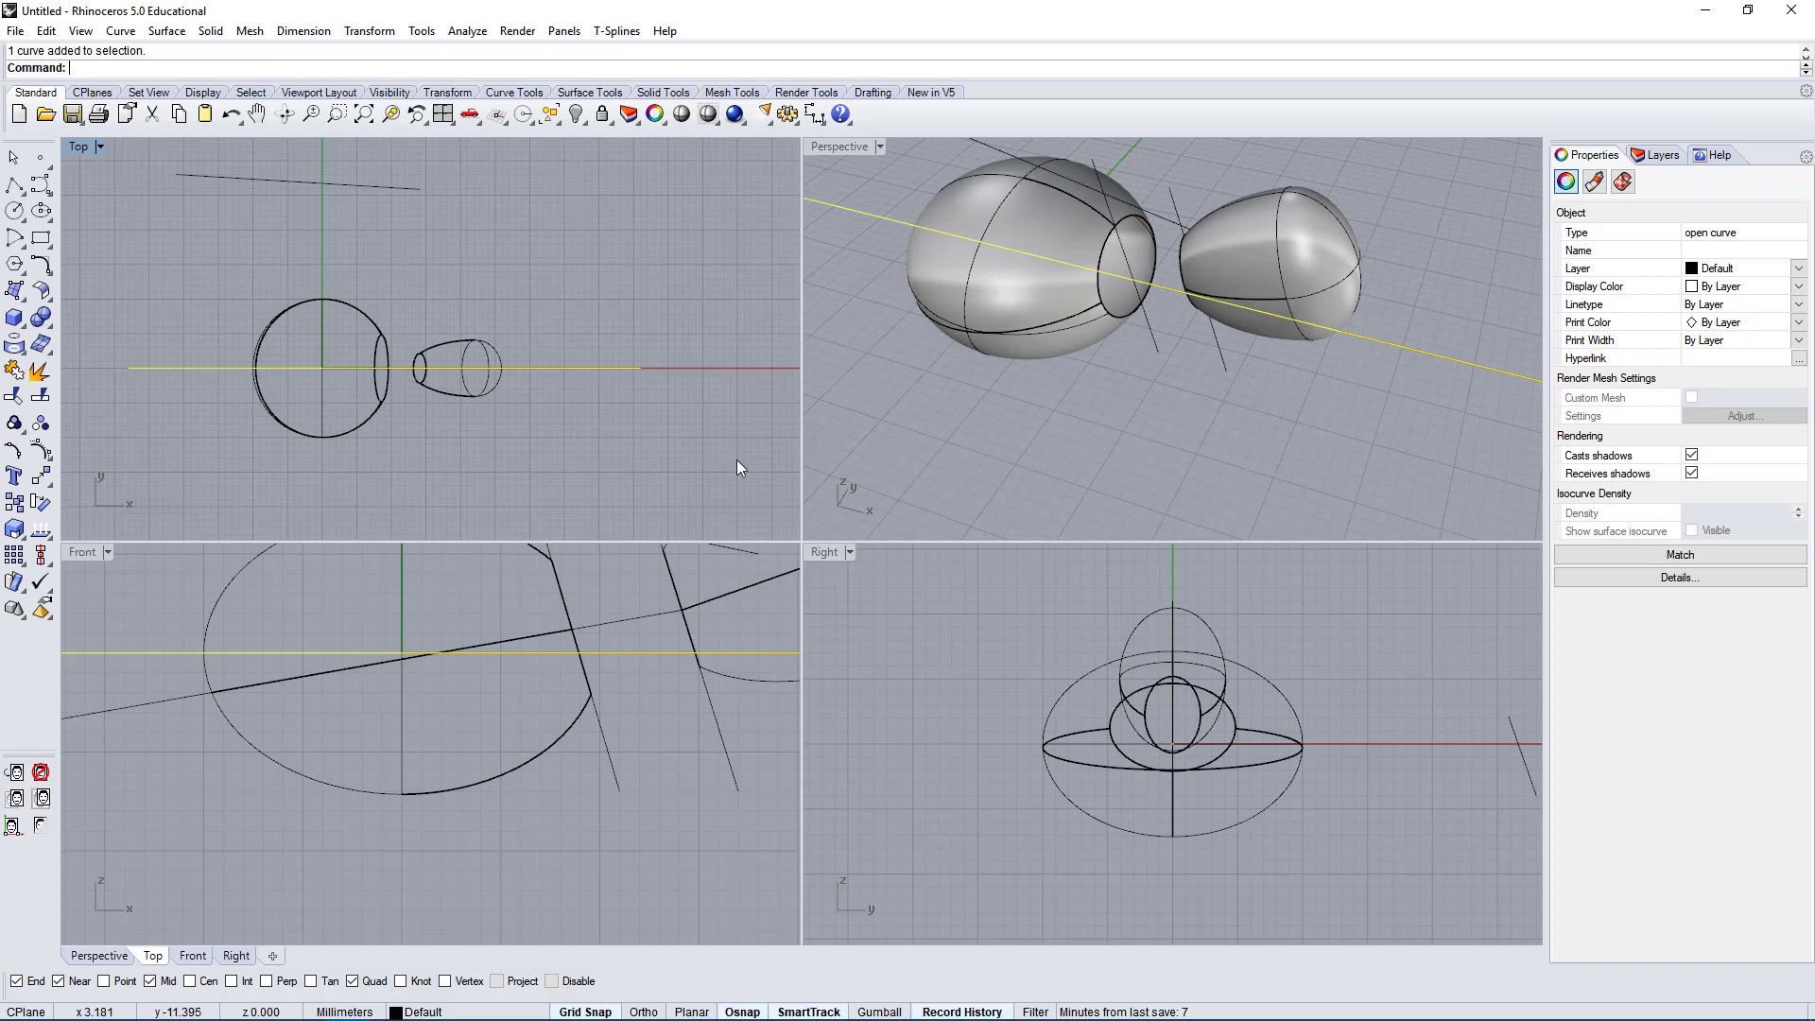
right_click_drag(582, 453, 648, 478)
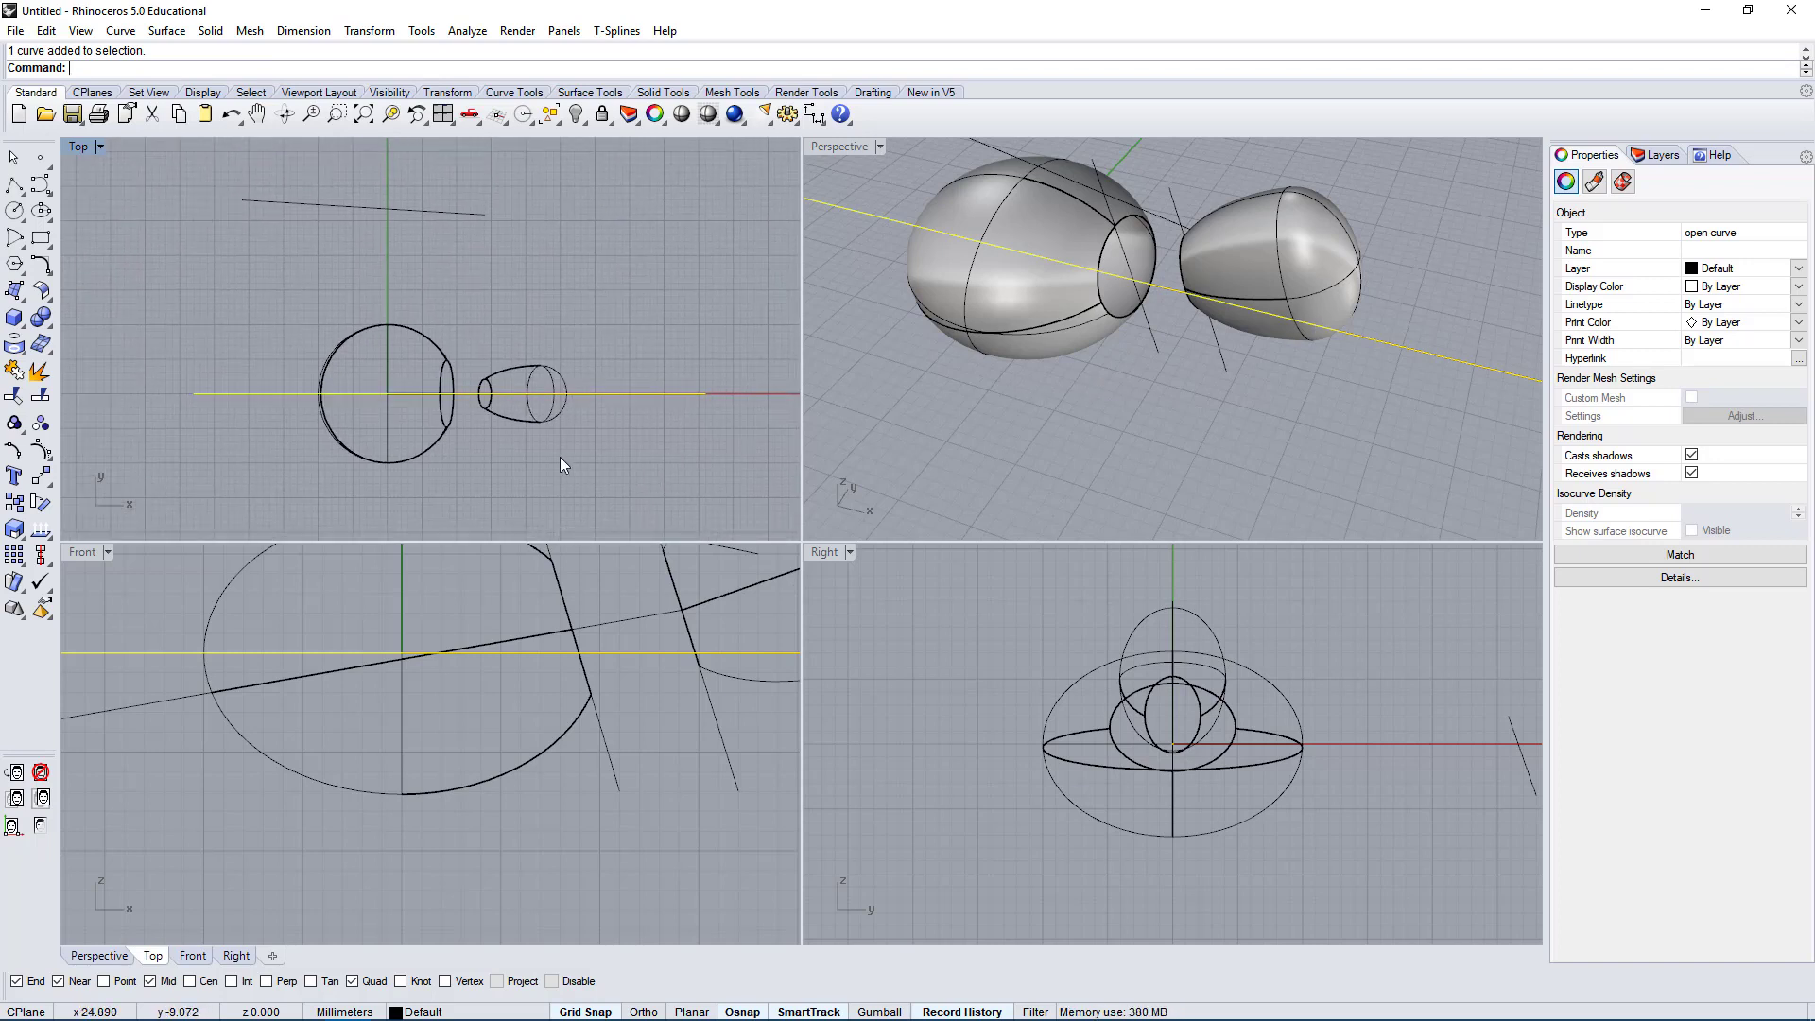
type("split")
key("Return")
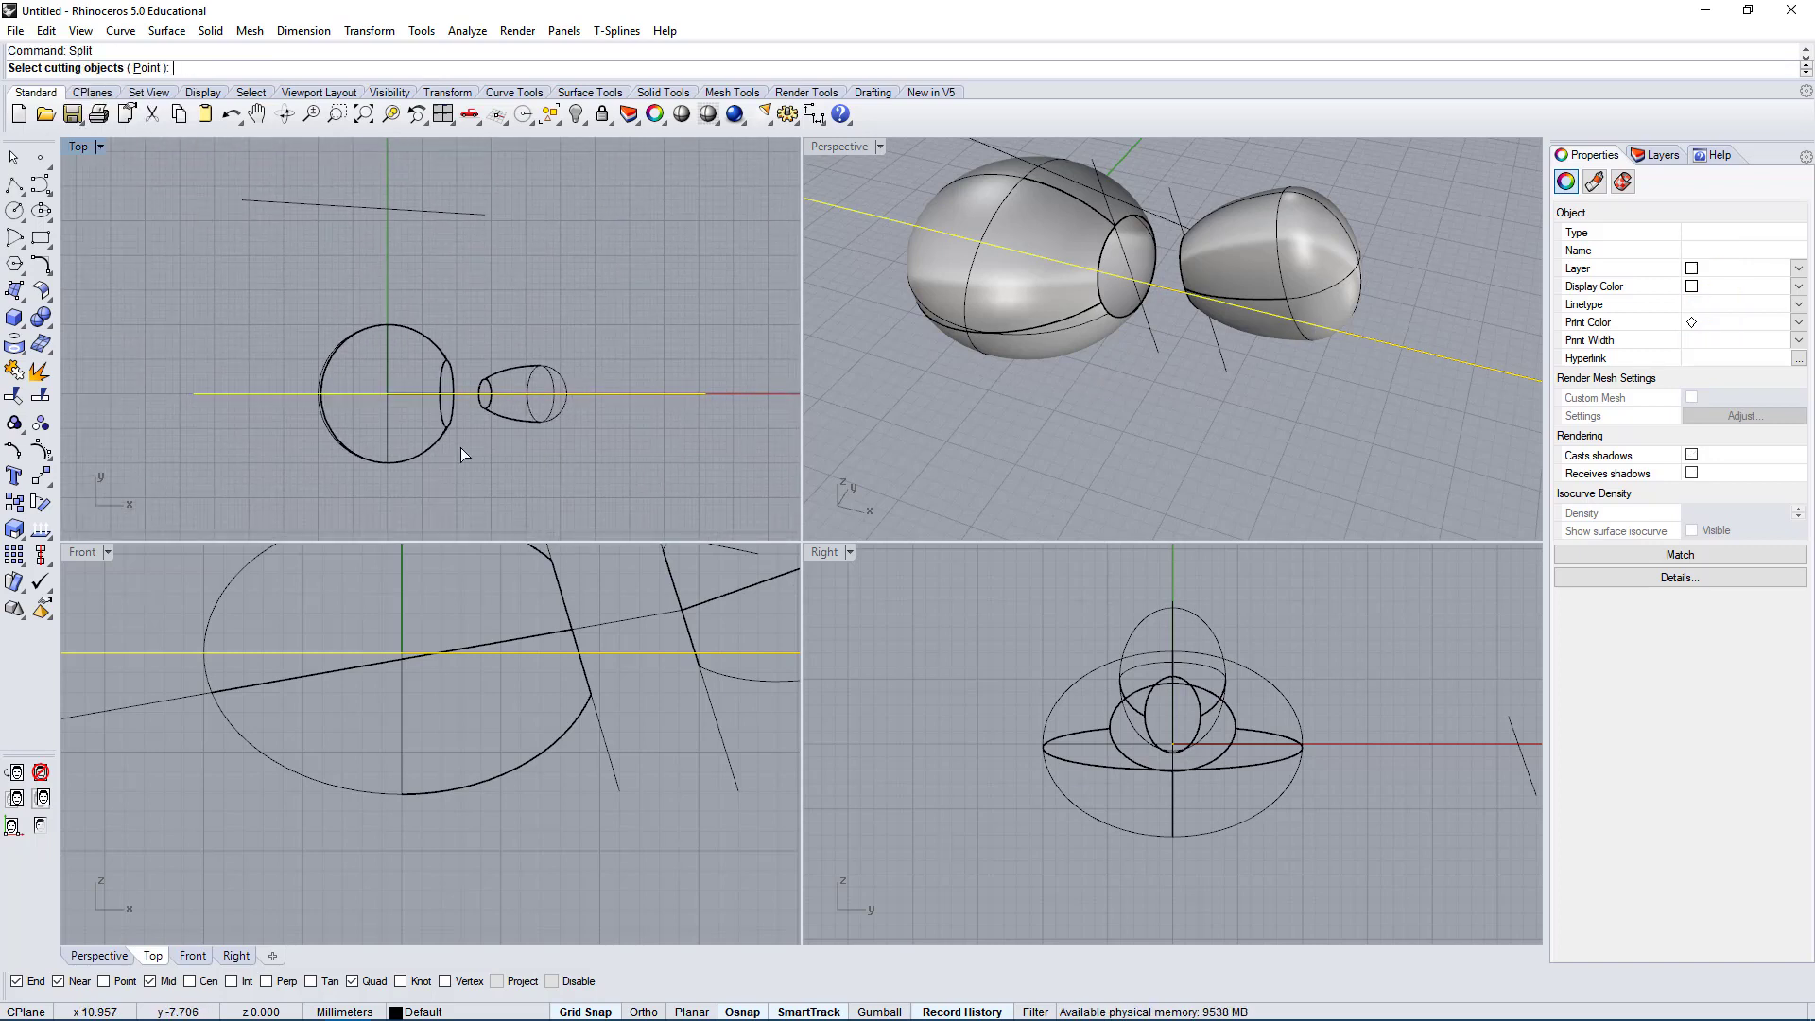
right_click_drag(1278, 241, 1238, 264)
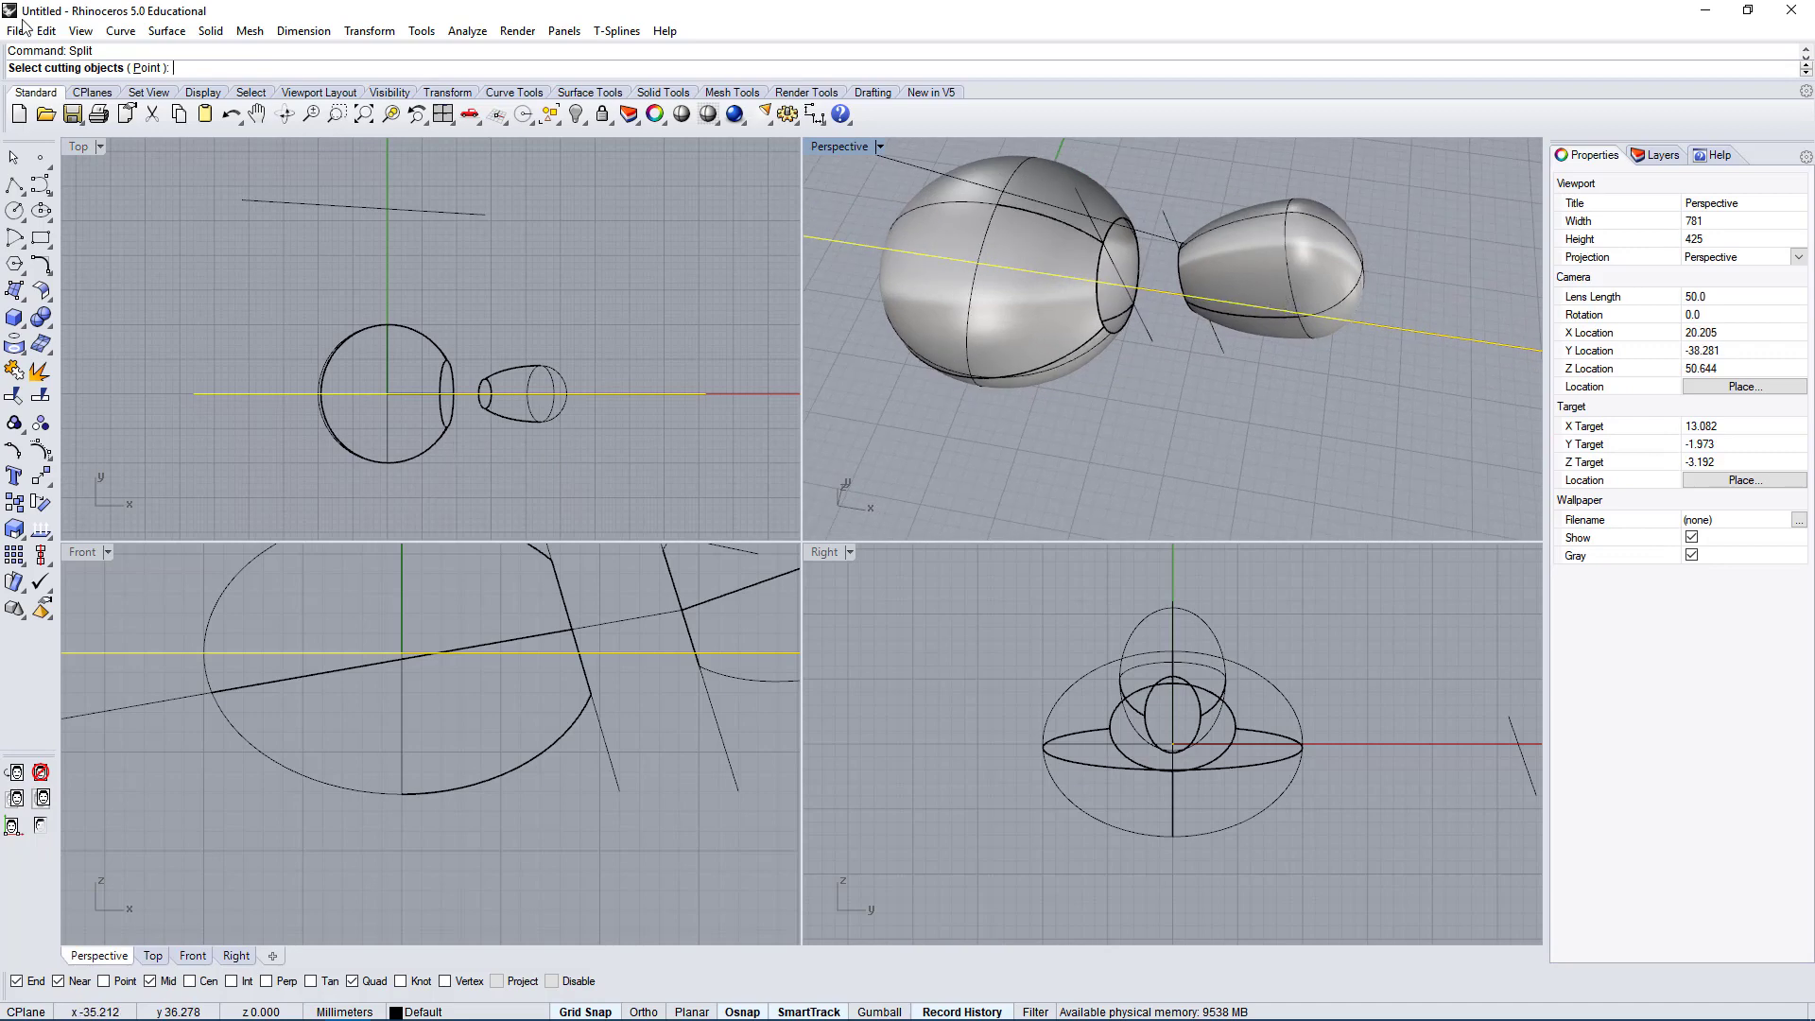
left_click(560, 399)
key("Return")
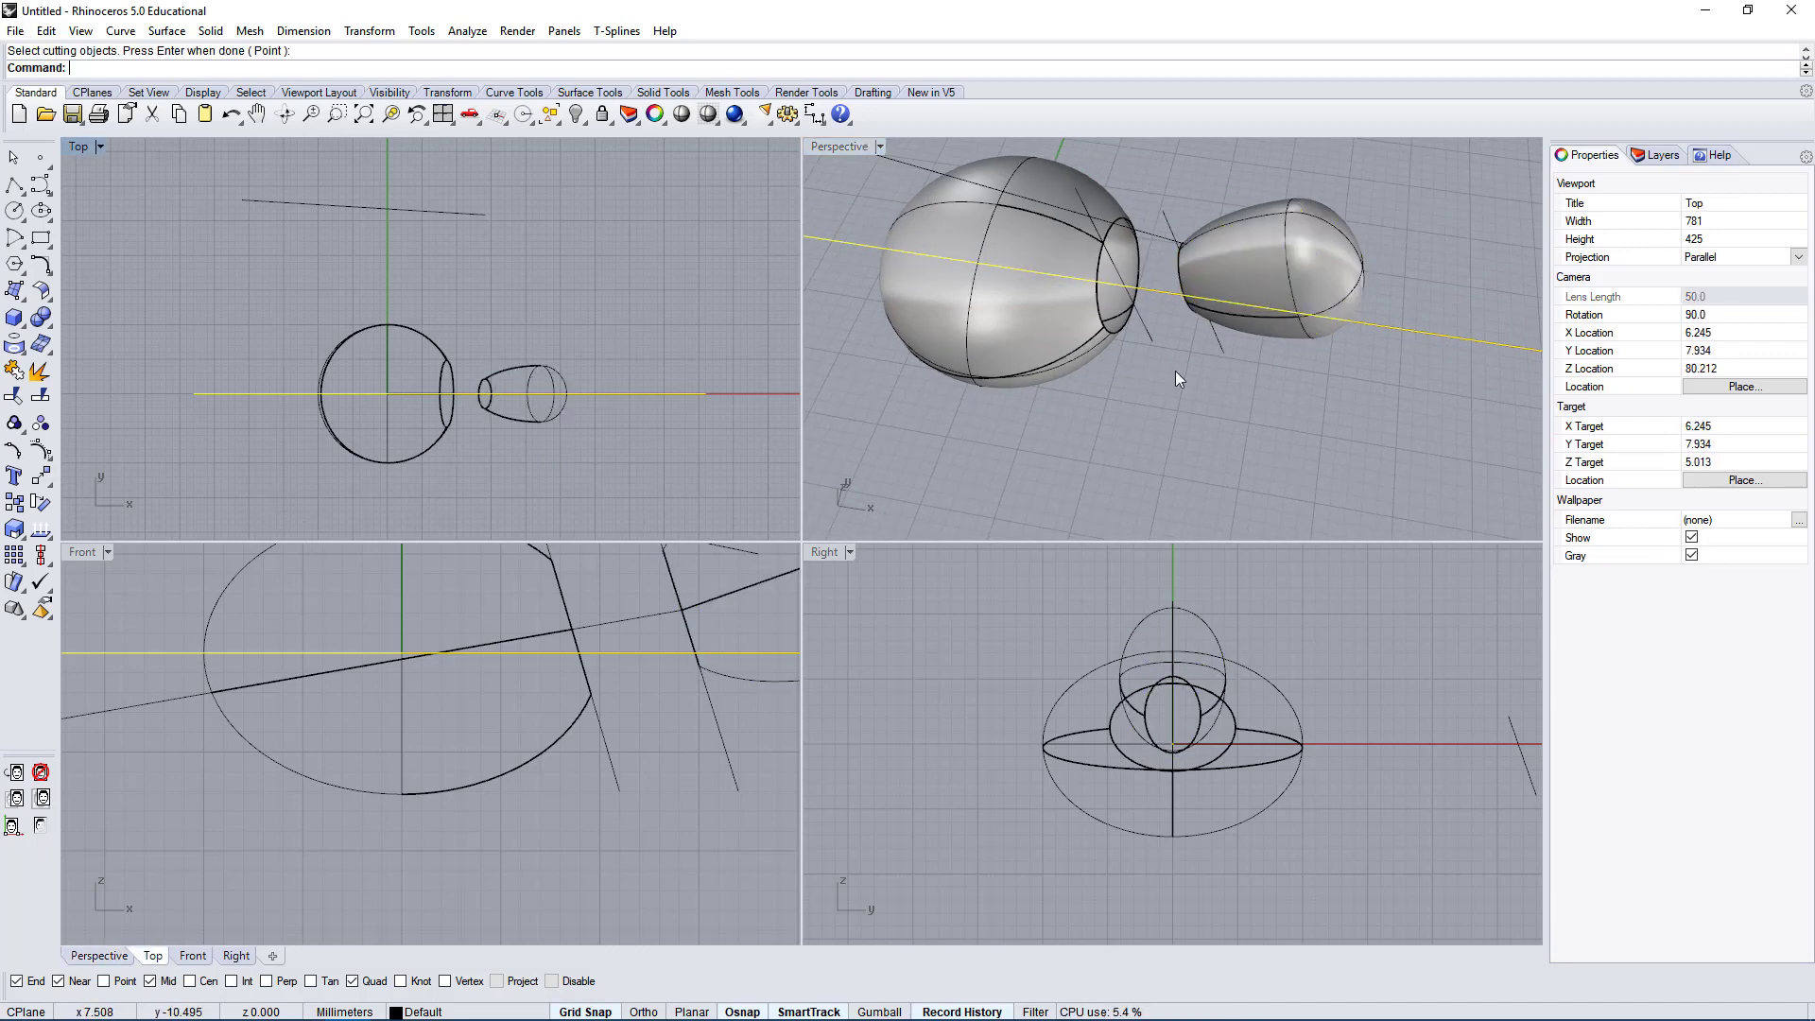
Split the egg-shaped copy with the straight line running along the X axis in the Top view.
key("Return")
left_click(1314, 247)
key("Return")
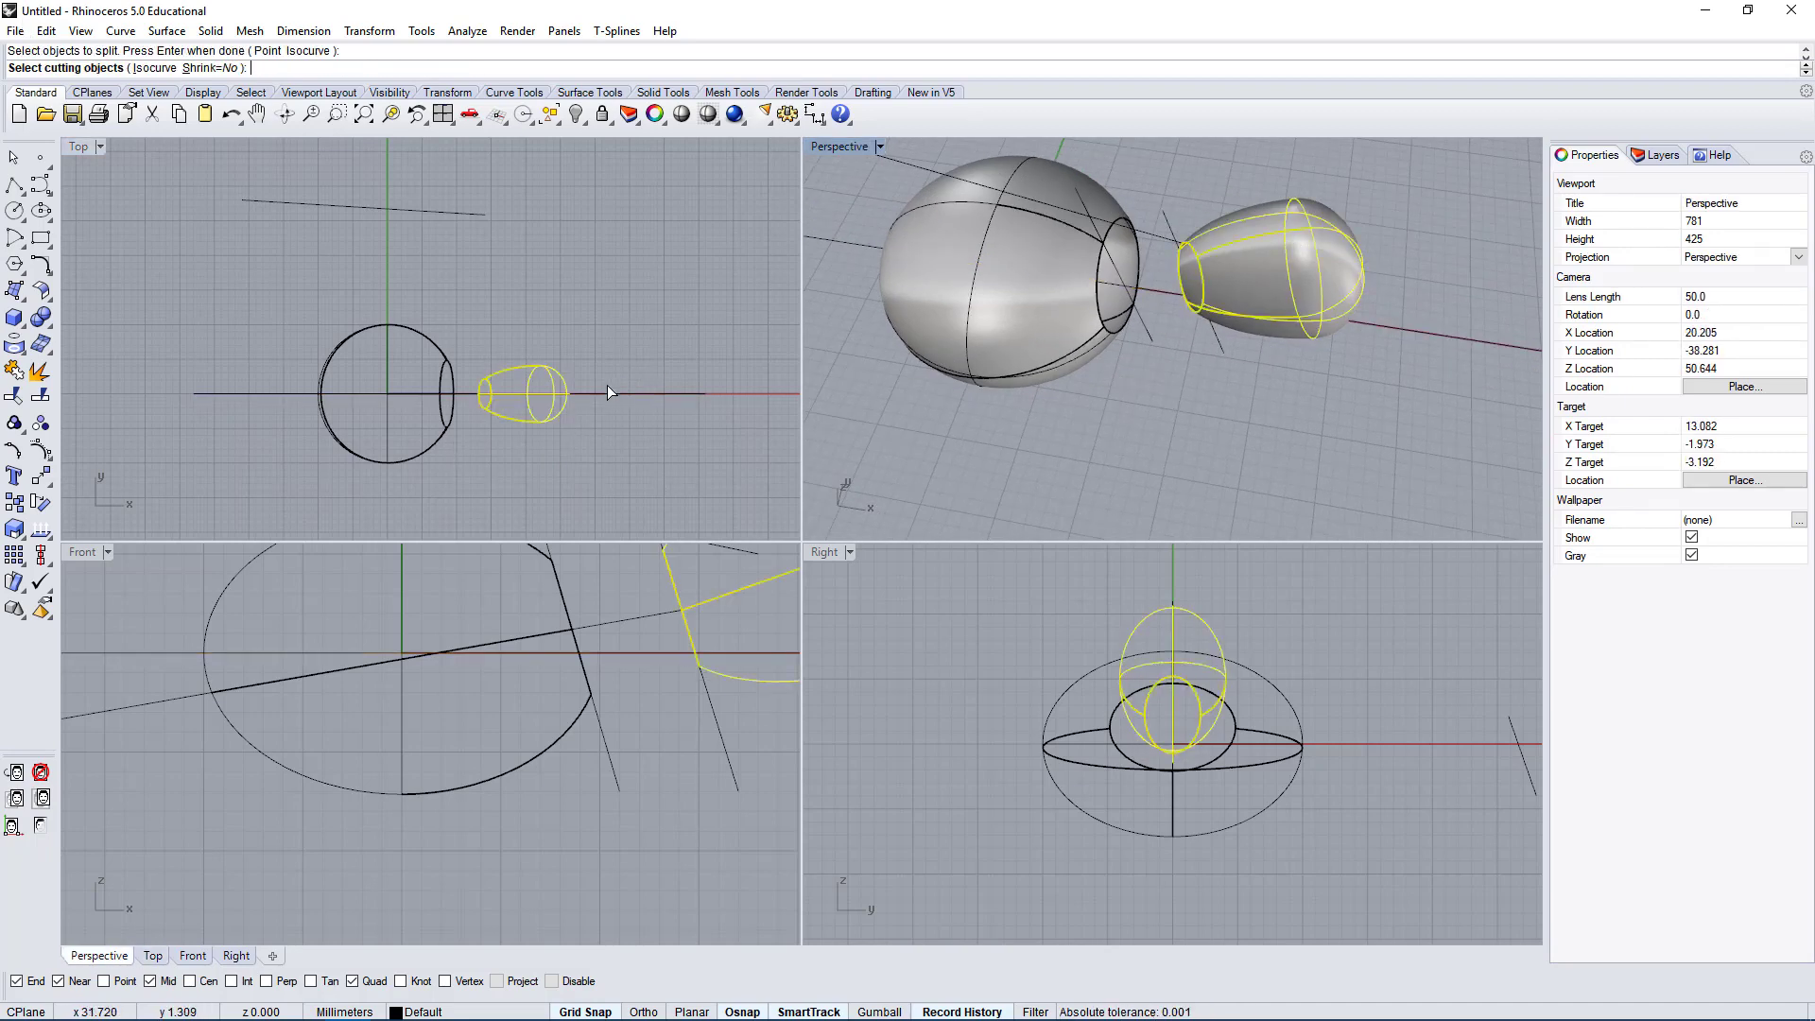
left_click(609, 395)
key("Return")
Examine the split copy and the flattened sphere's upper half by selecting each, ending with nothing selected.
right_click_drag(1251, 319, 1257, 232)
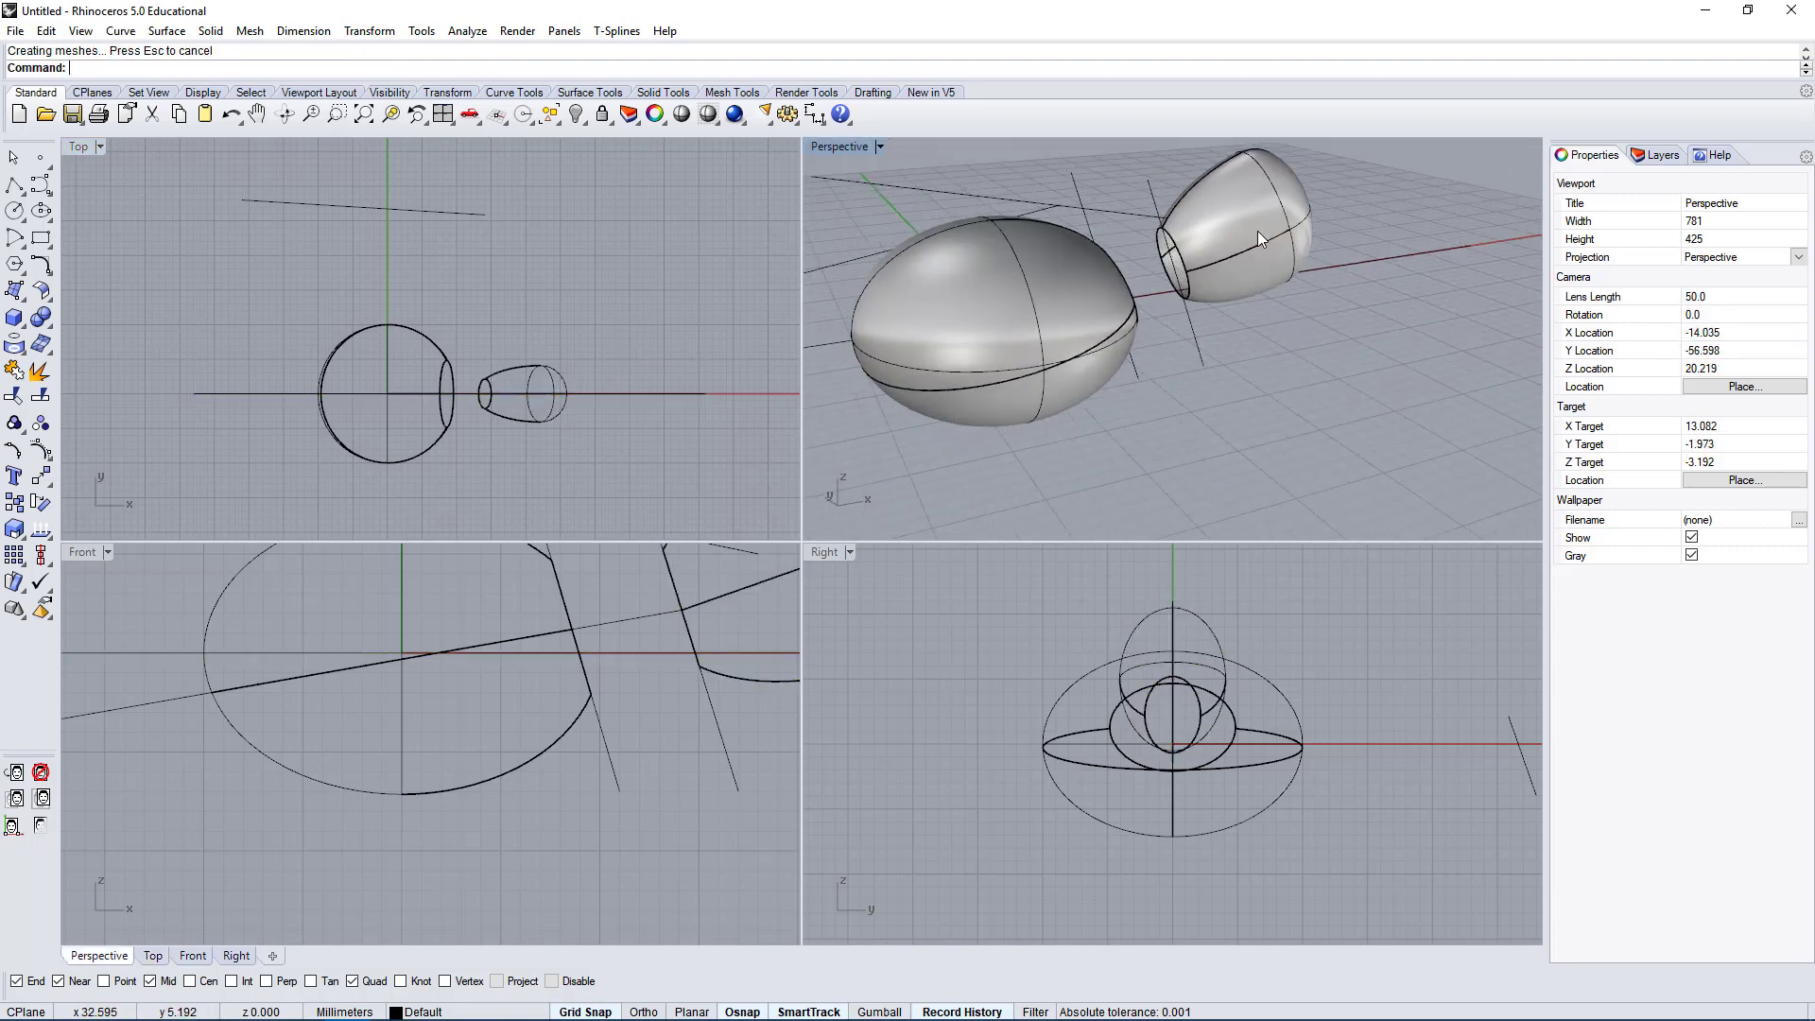
left_click(1255, 232)
left_click(1022, 309)
right_click_drag(1026, 309, 1074, 386)
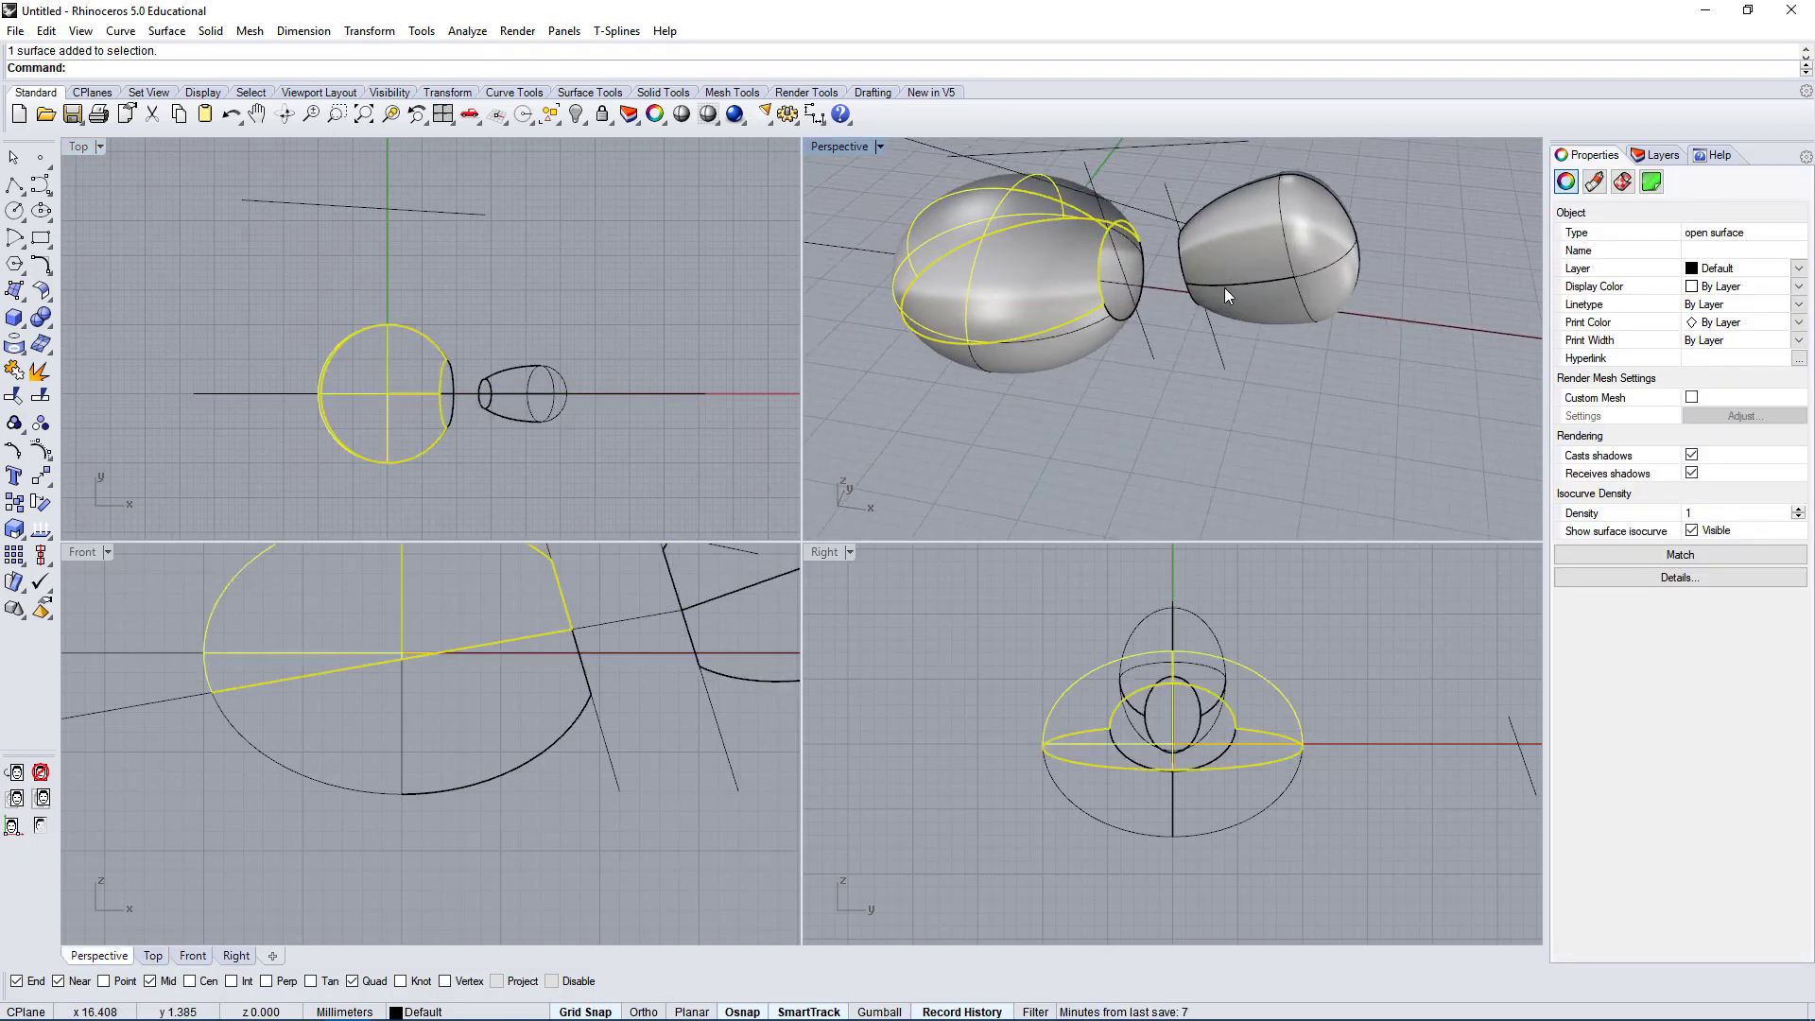
right_click_drag(1224, 287, 1229, 432)
left_click(1229, 431)
Start a BlendSrf from the upper front edge of the flattened sphere's opening to the matching edge of the egg-shaped copy.
type("Blen")
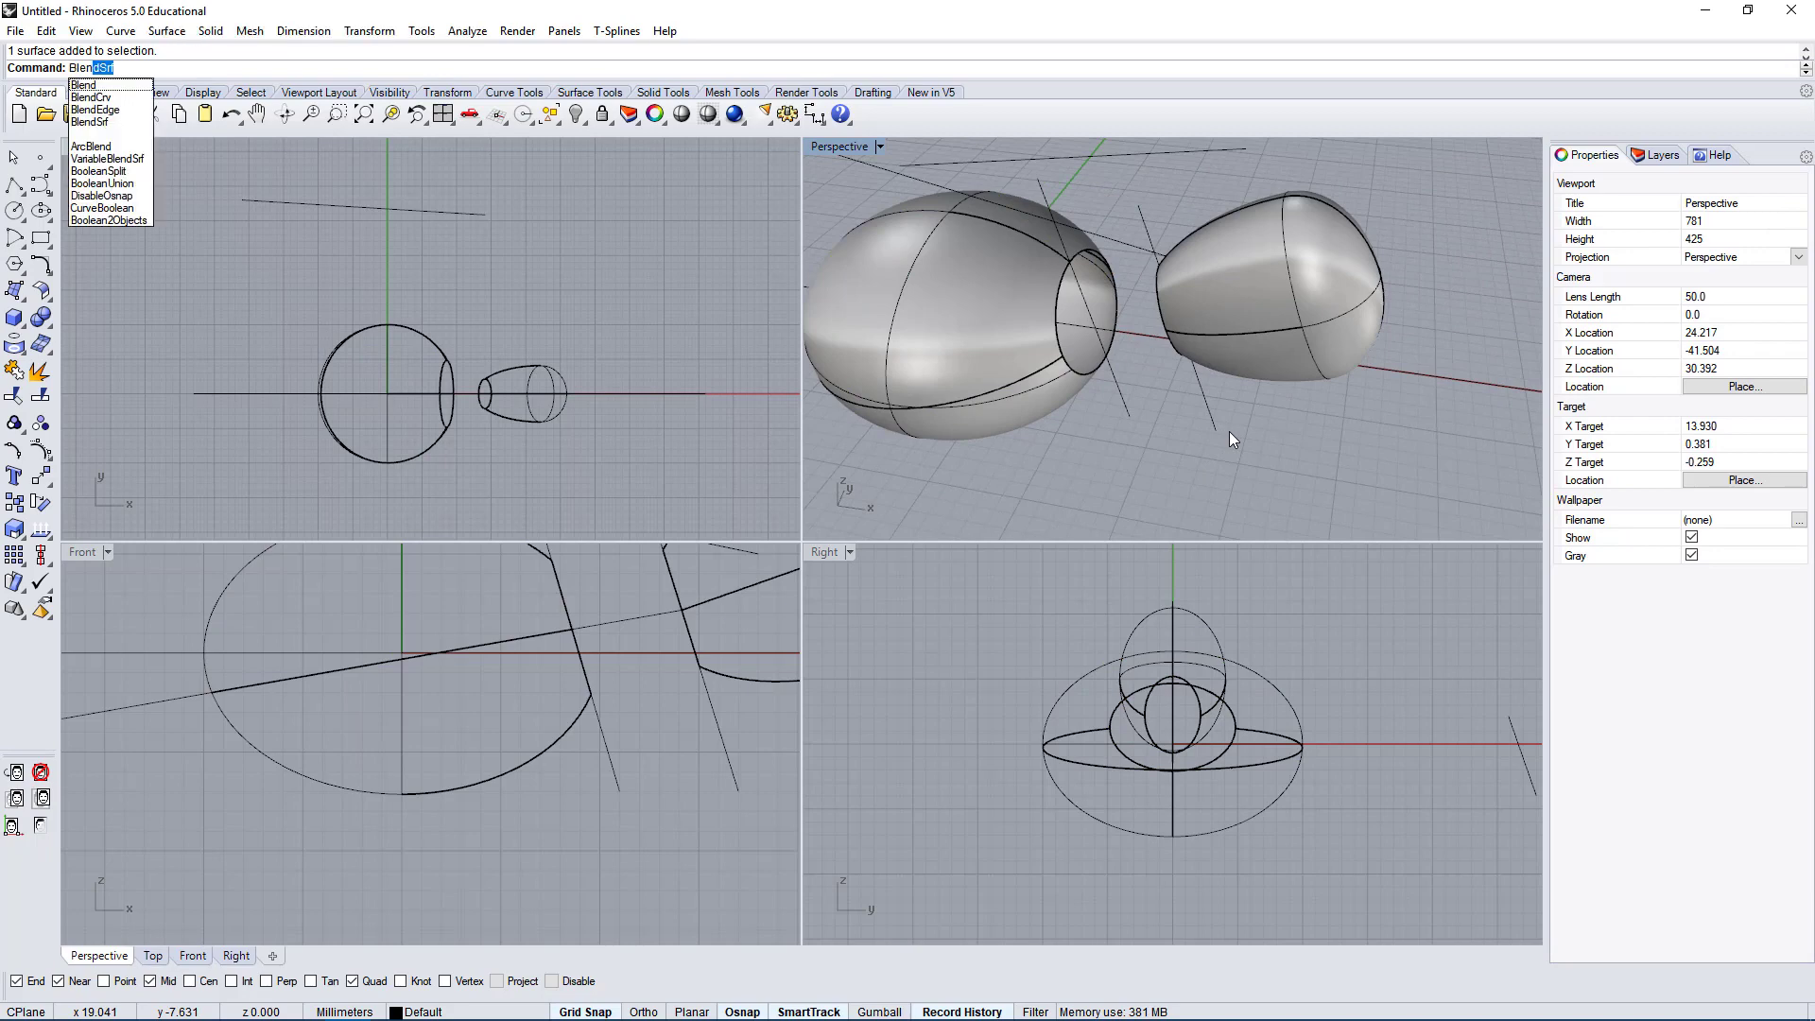
key("Return")
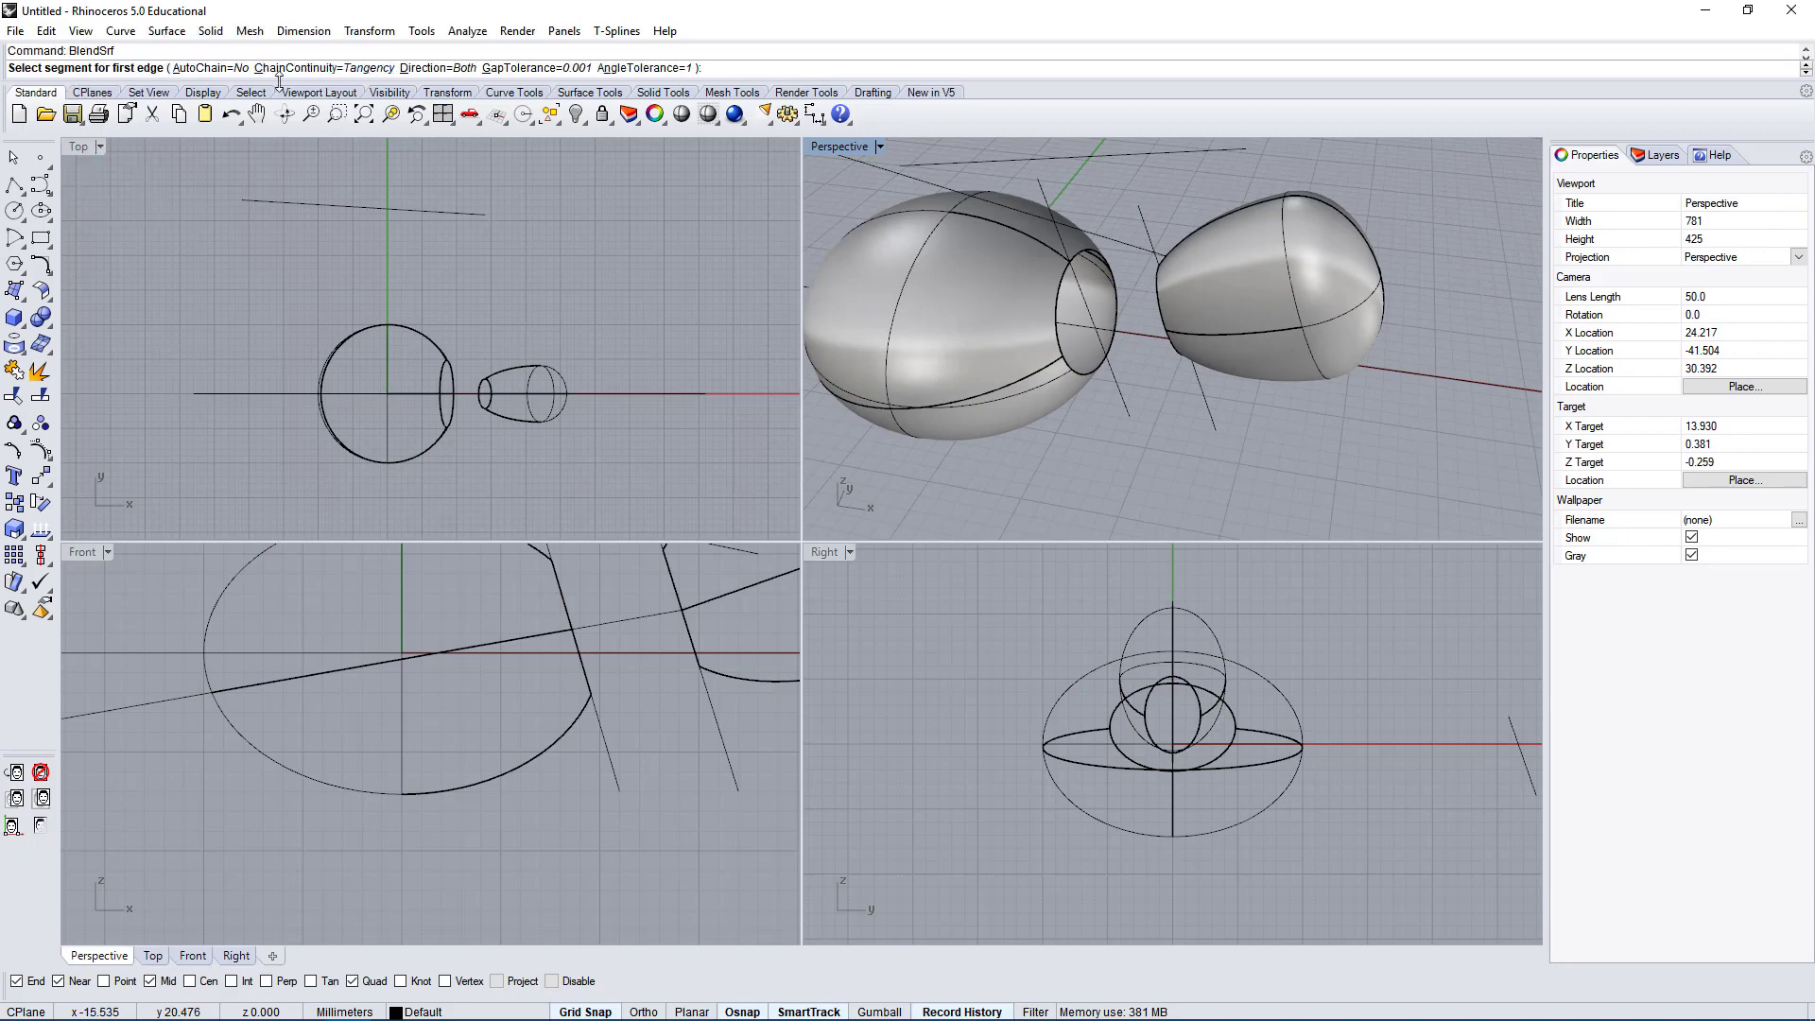
left_click(1063, 284)
left_click(1155, 280)
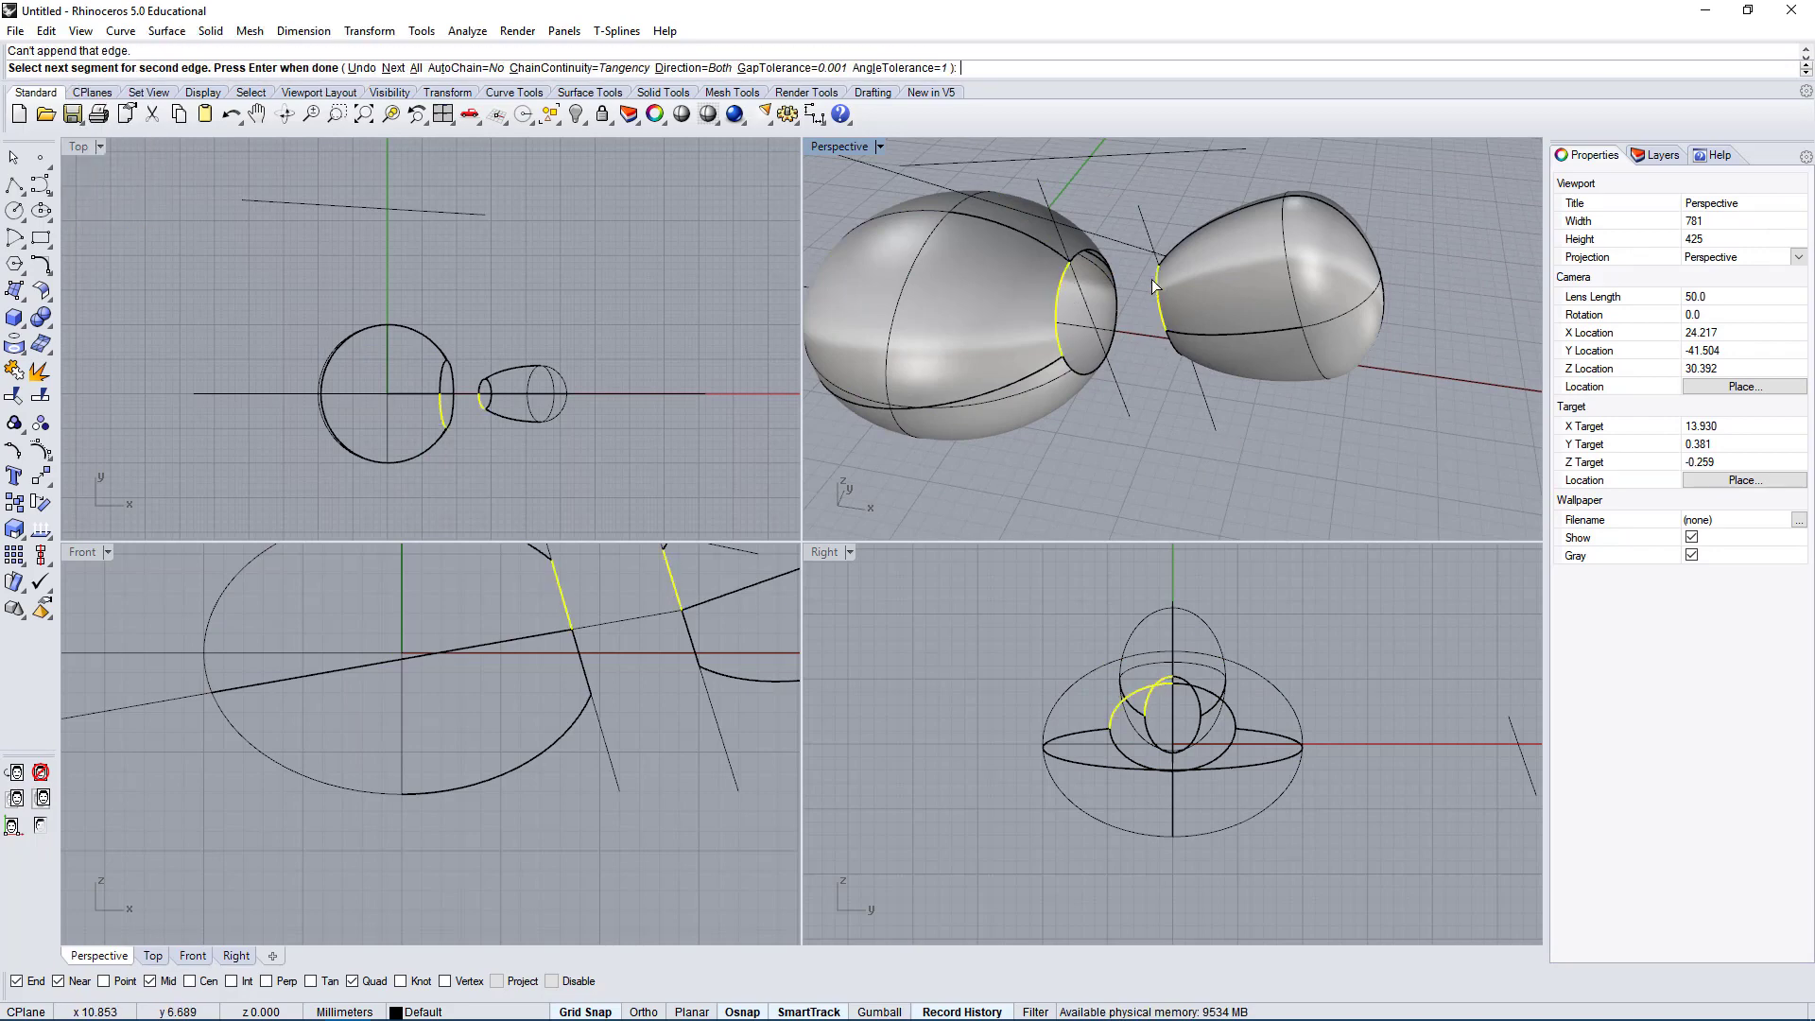
Examine the two picked blend edges and where they end at the seams from several angles.
right_click_drag(1155, 281, 1294, 420)
scroll(1172, 288, "up", 5)
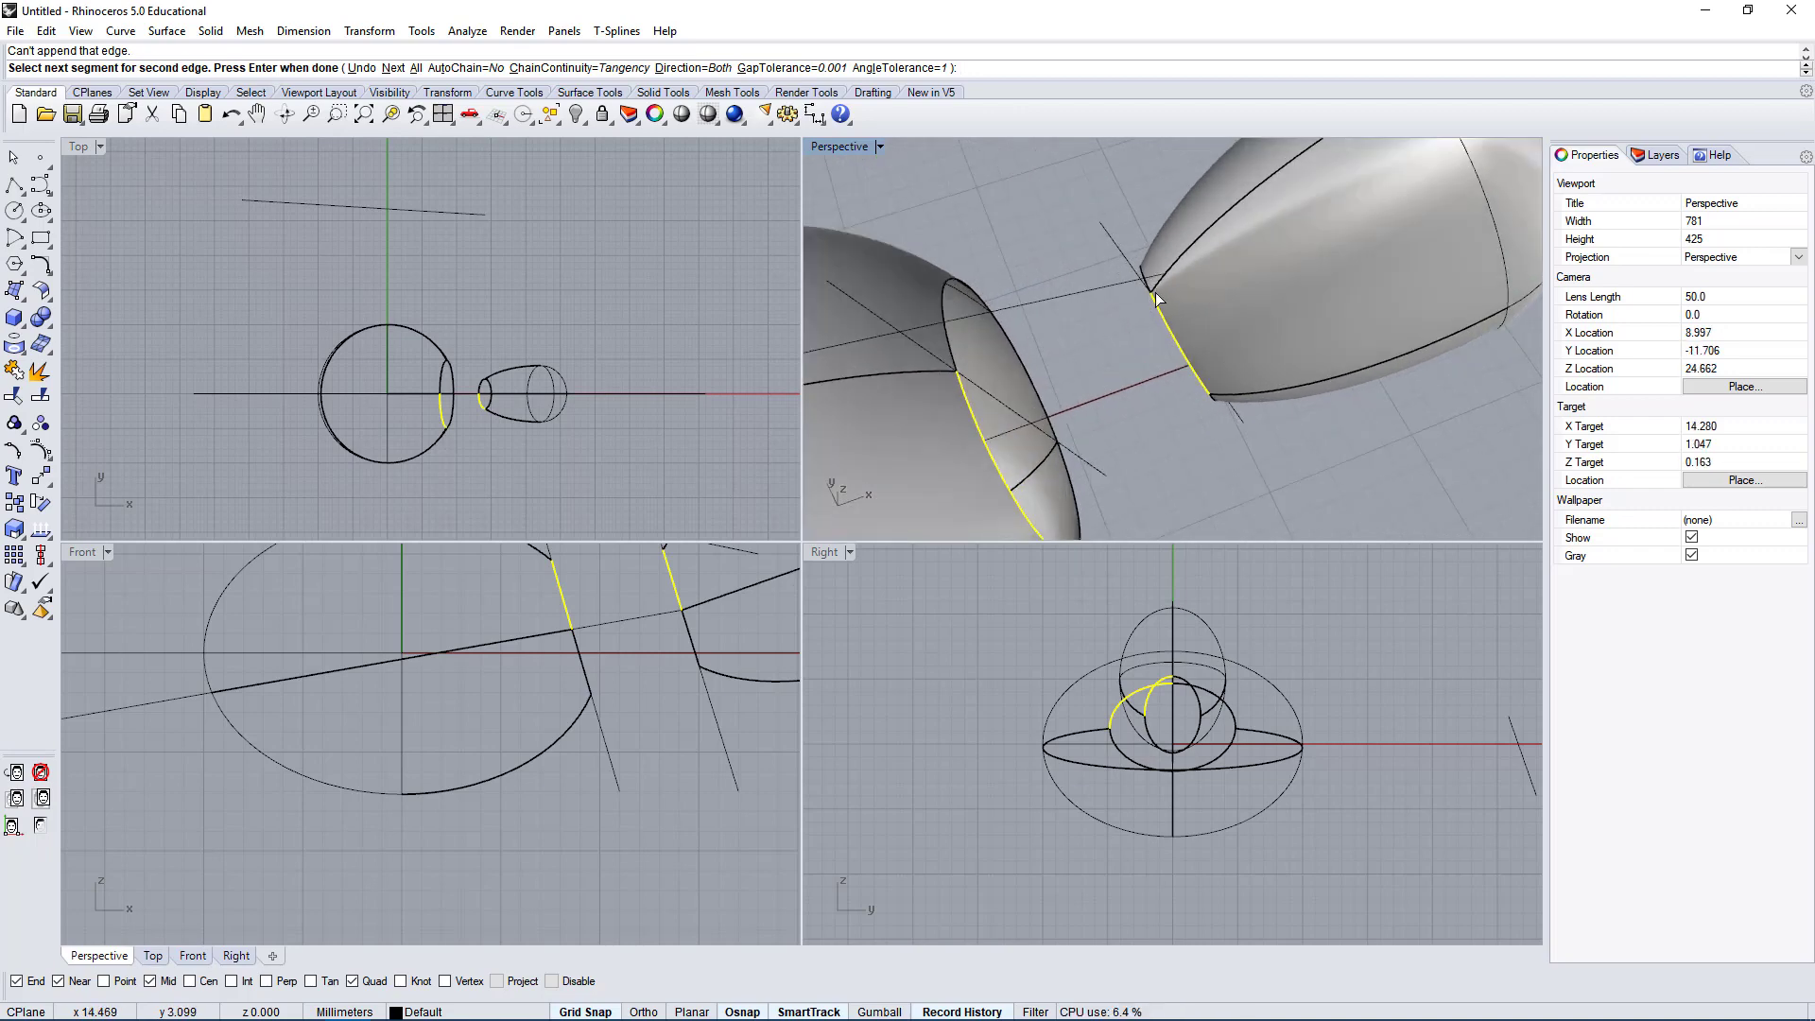
scroll(1153, 308, "down", 4)
right_click_drag(1255, 410, 1024, 370)
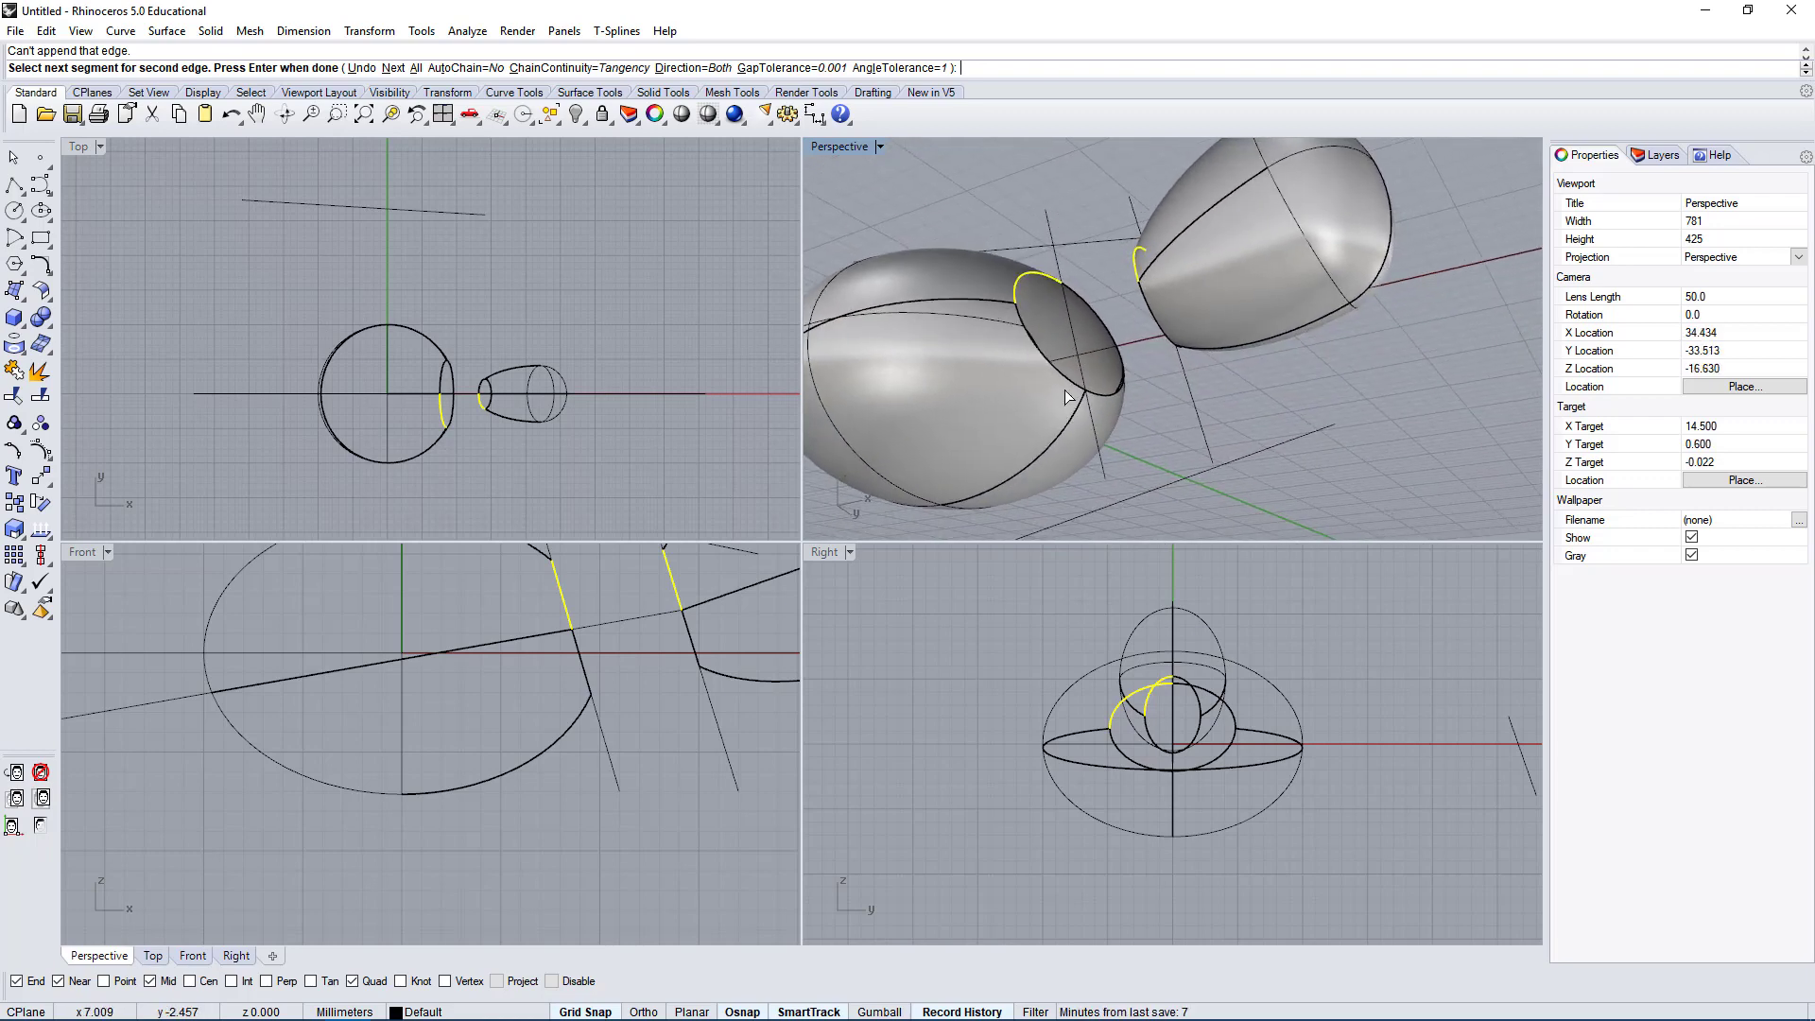
right_click_drag(1250, 229, 1278, 396)
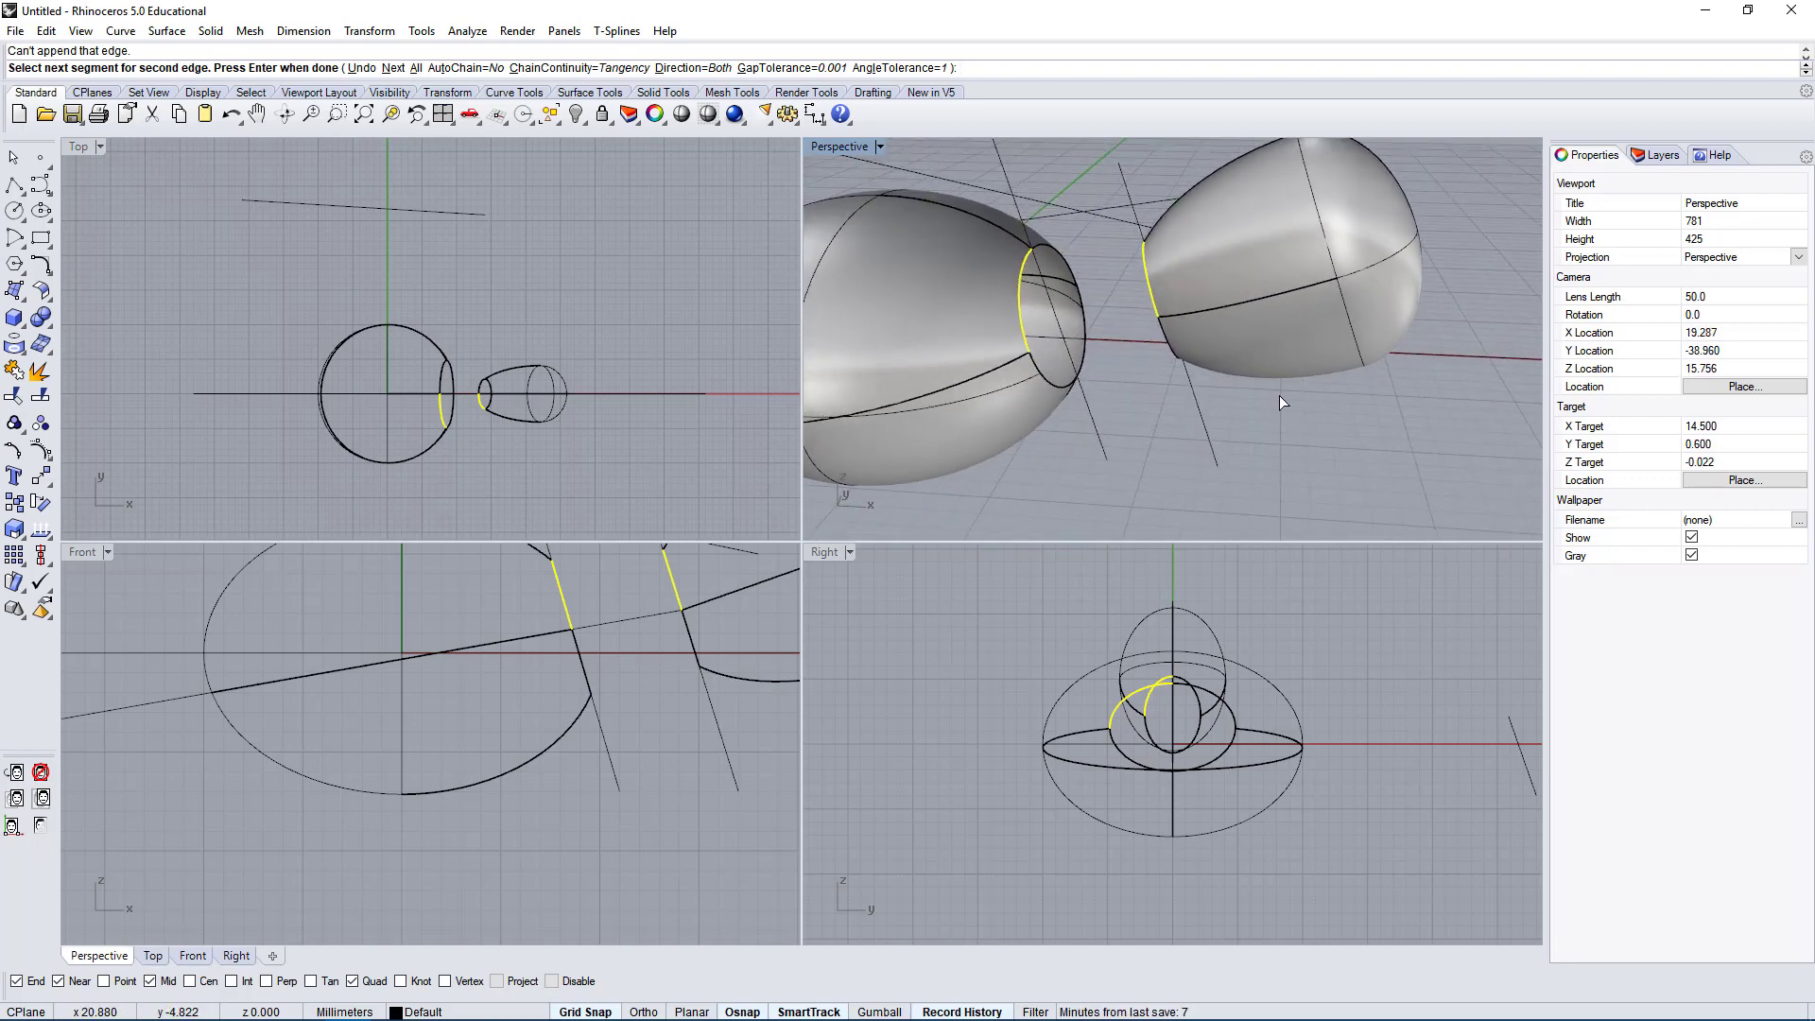
right_click_drag(1006, 383, 1212, 299)
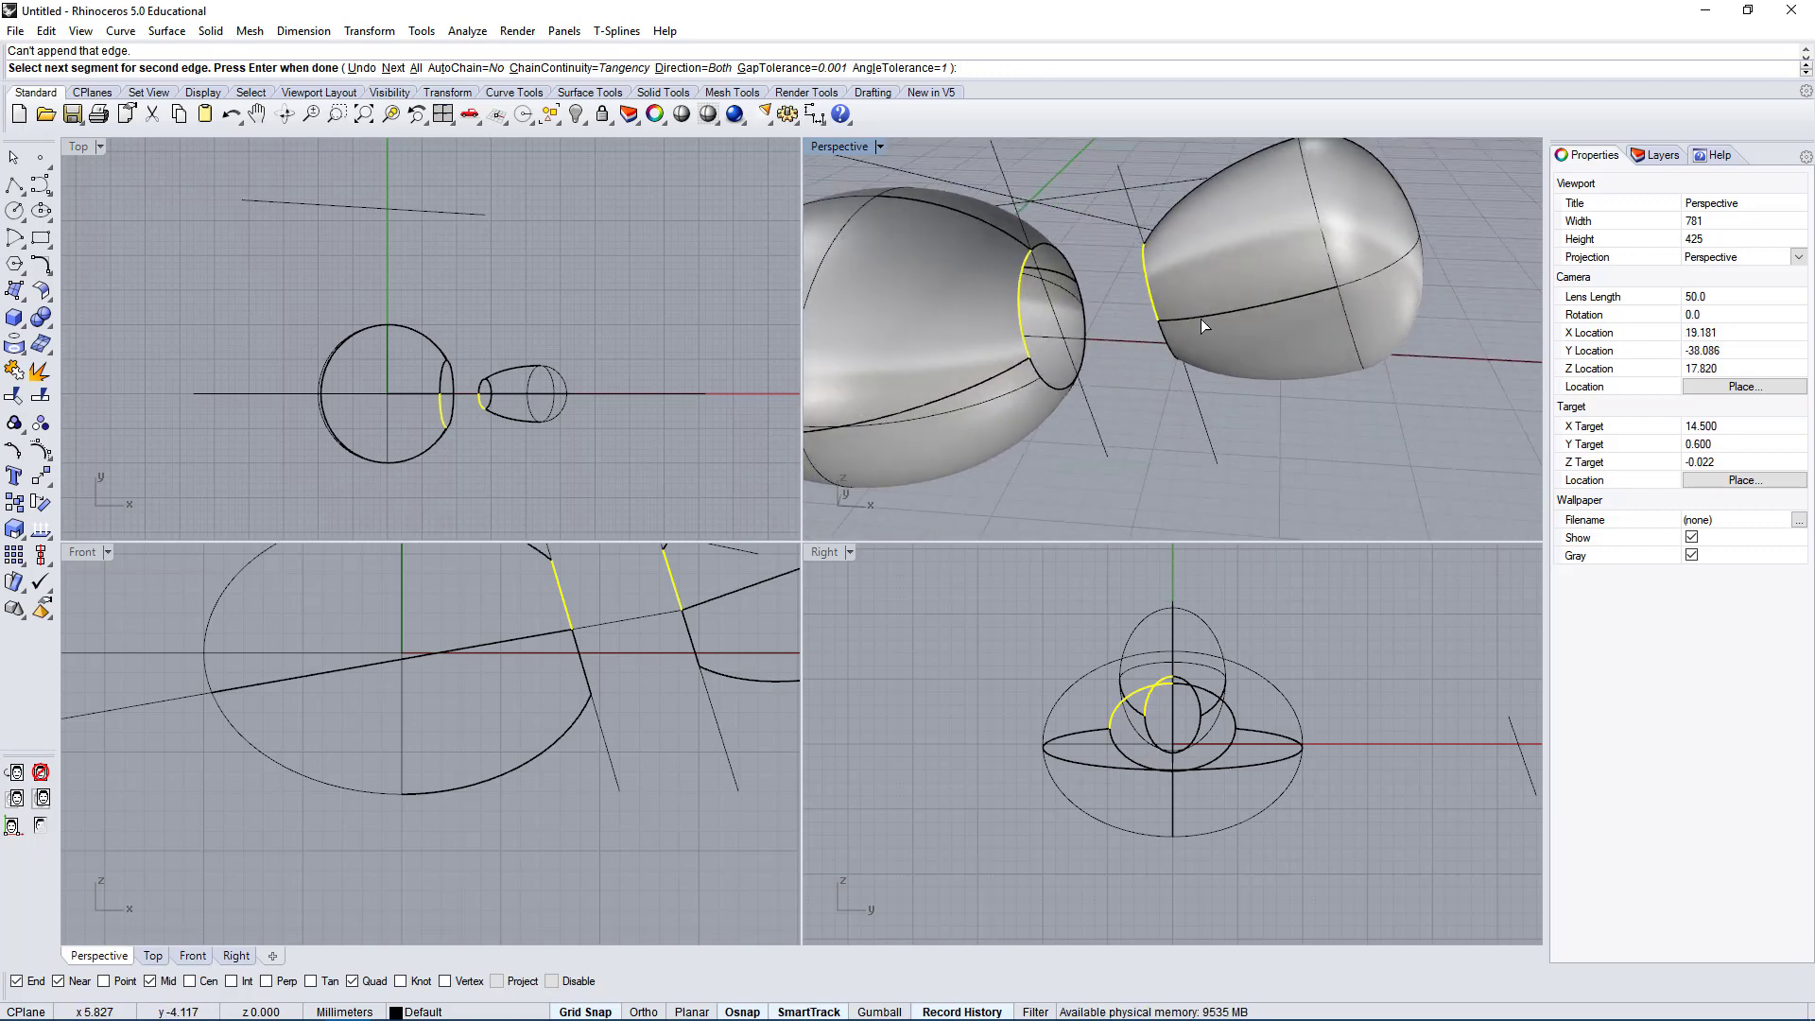
right_click_drag(871, 375, 1206, 328)
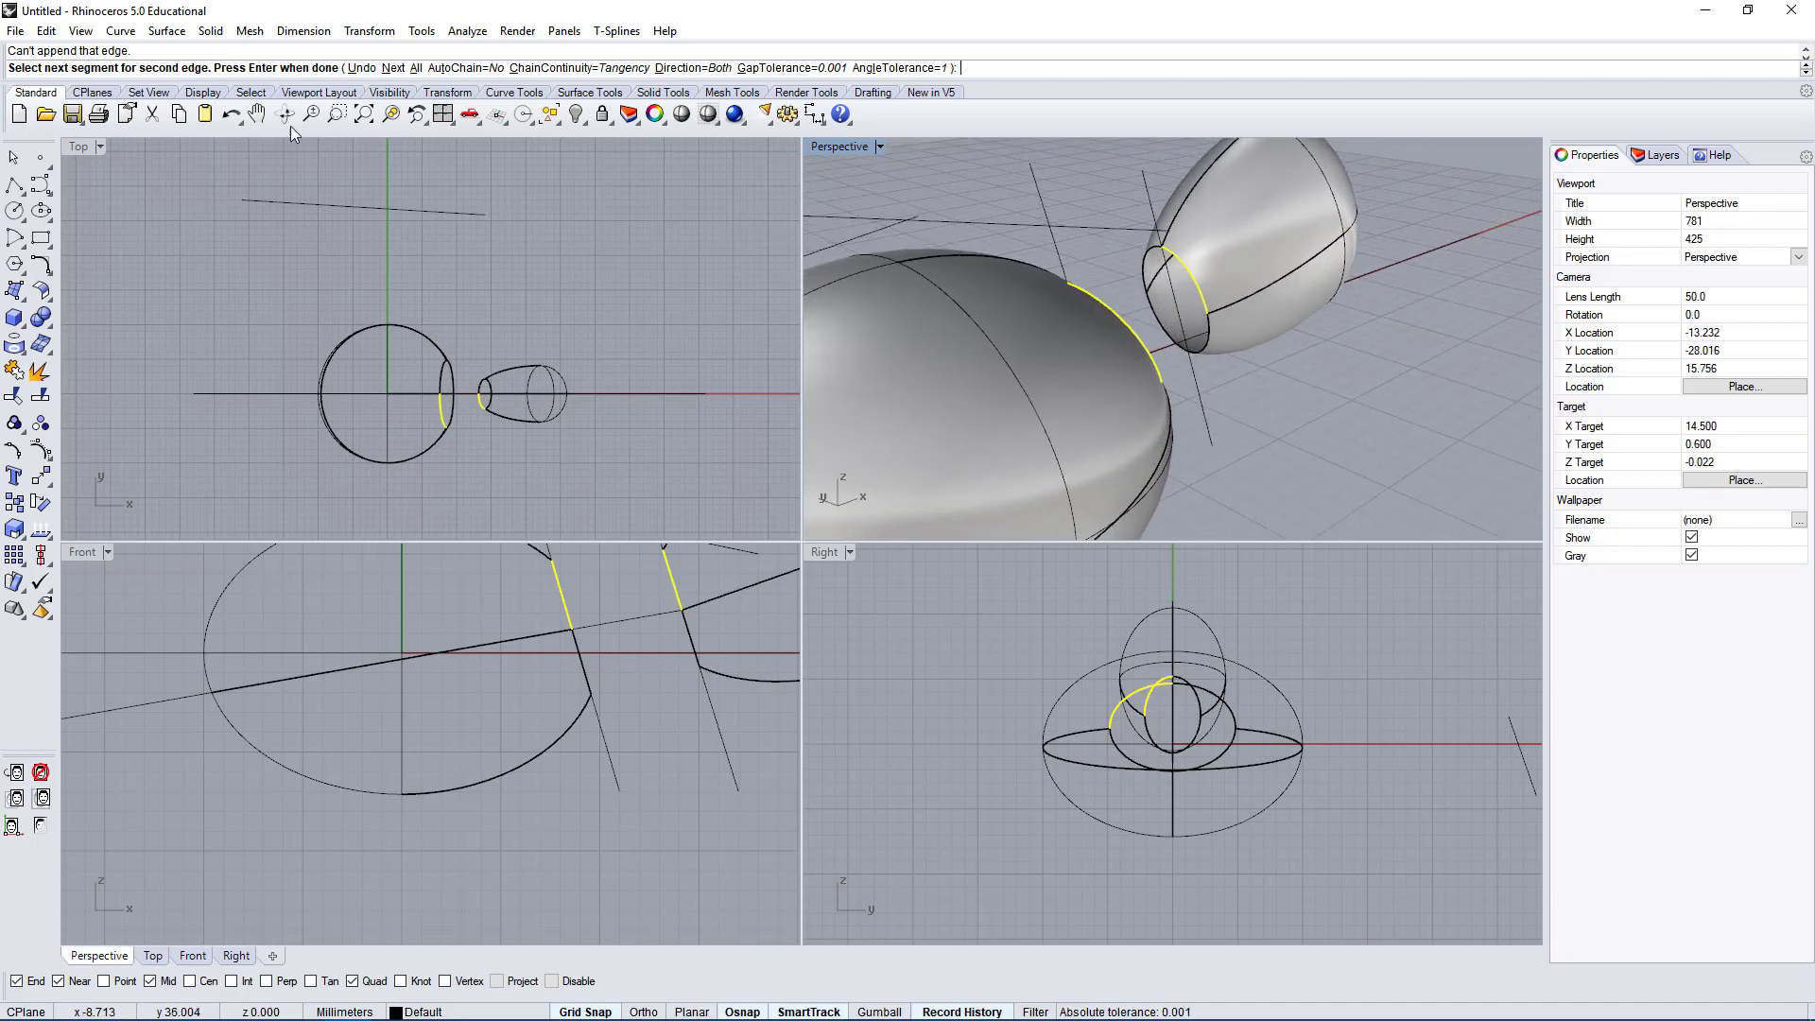
Confirm the picked edges, set both ends of the blend to Tangency, and create the upper front blend surface.
right_click(1142, 326)
right_click_drag(1325, 321, 1218, 247)
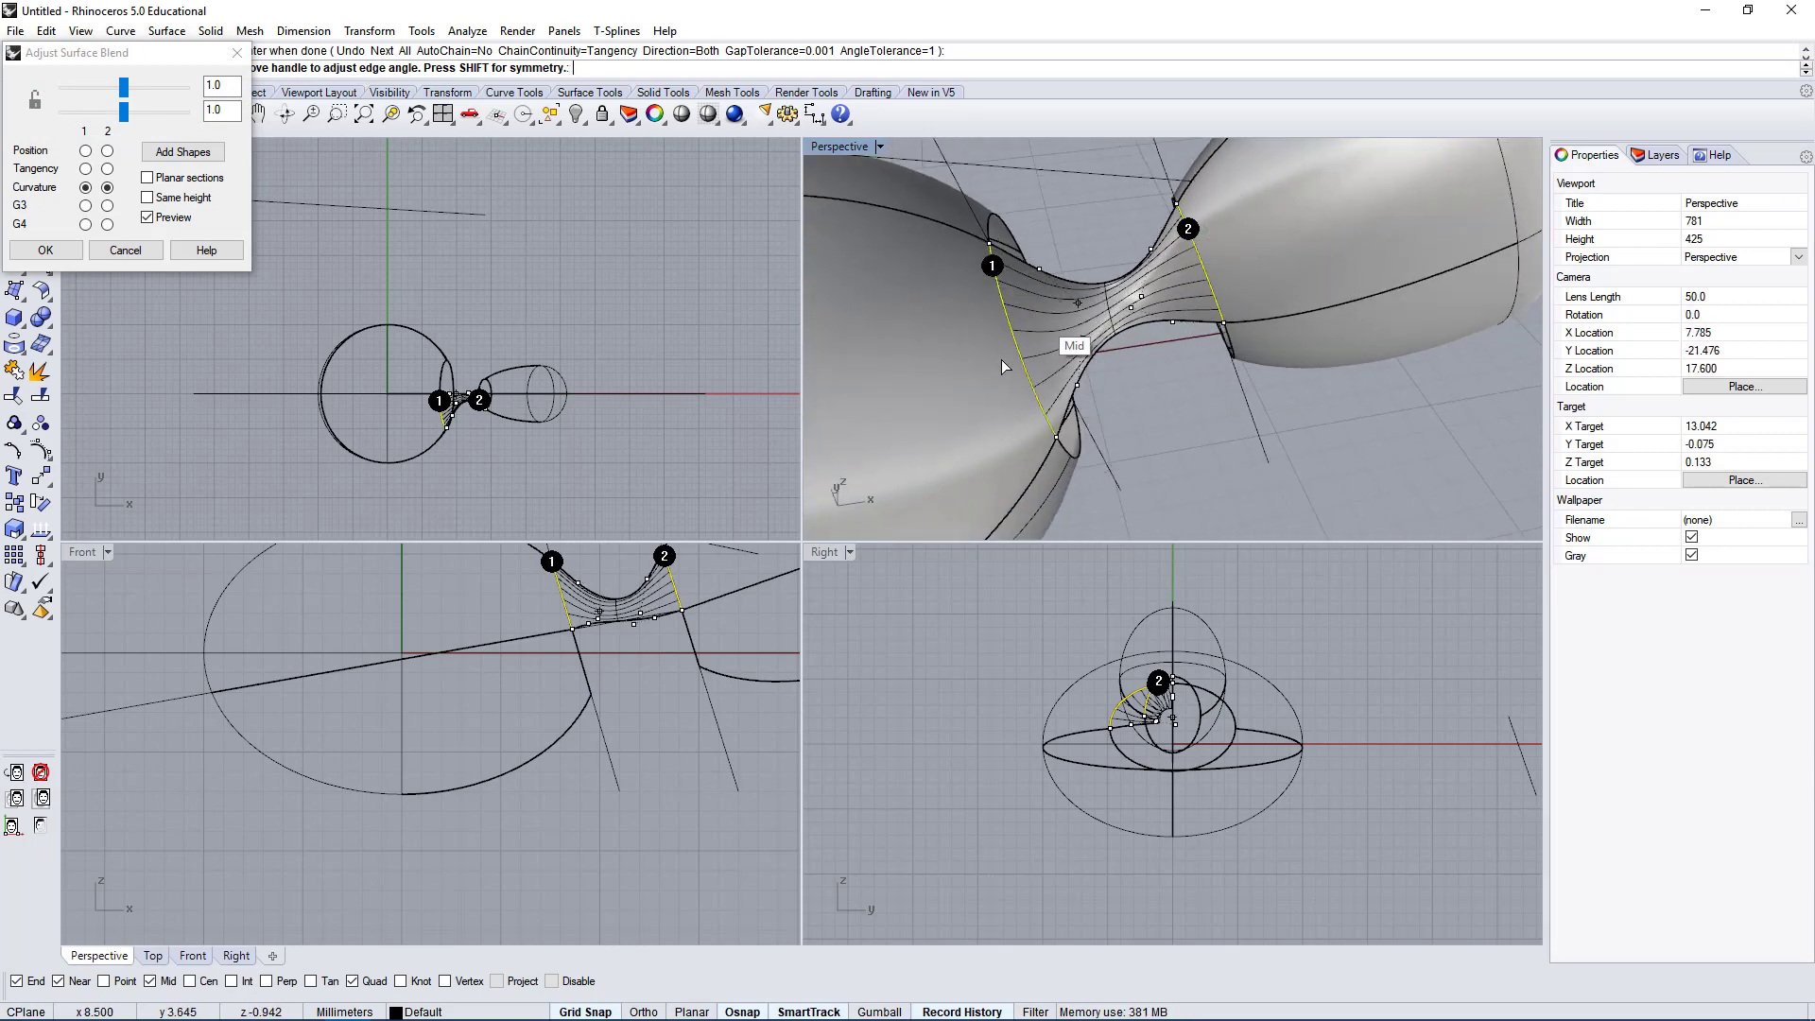
right_click_drag(1001, 359, 1021, 326)
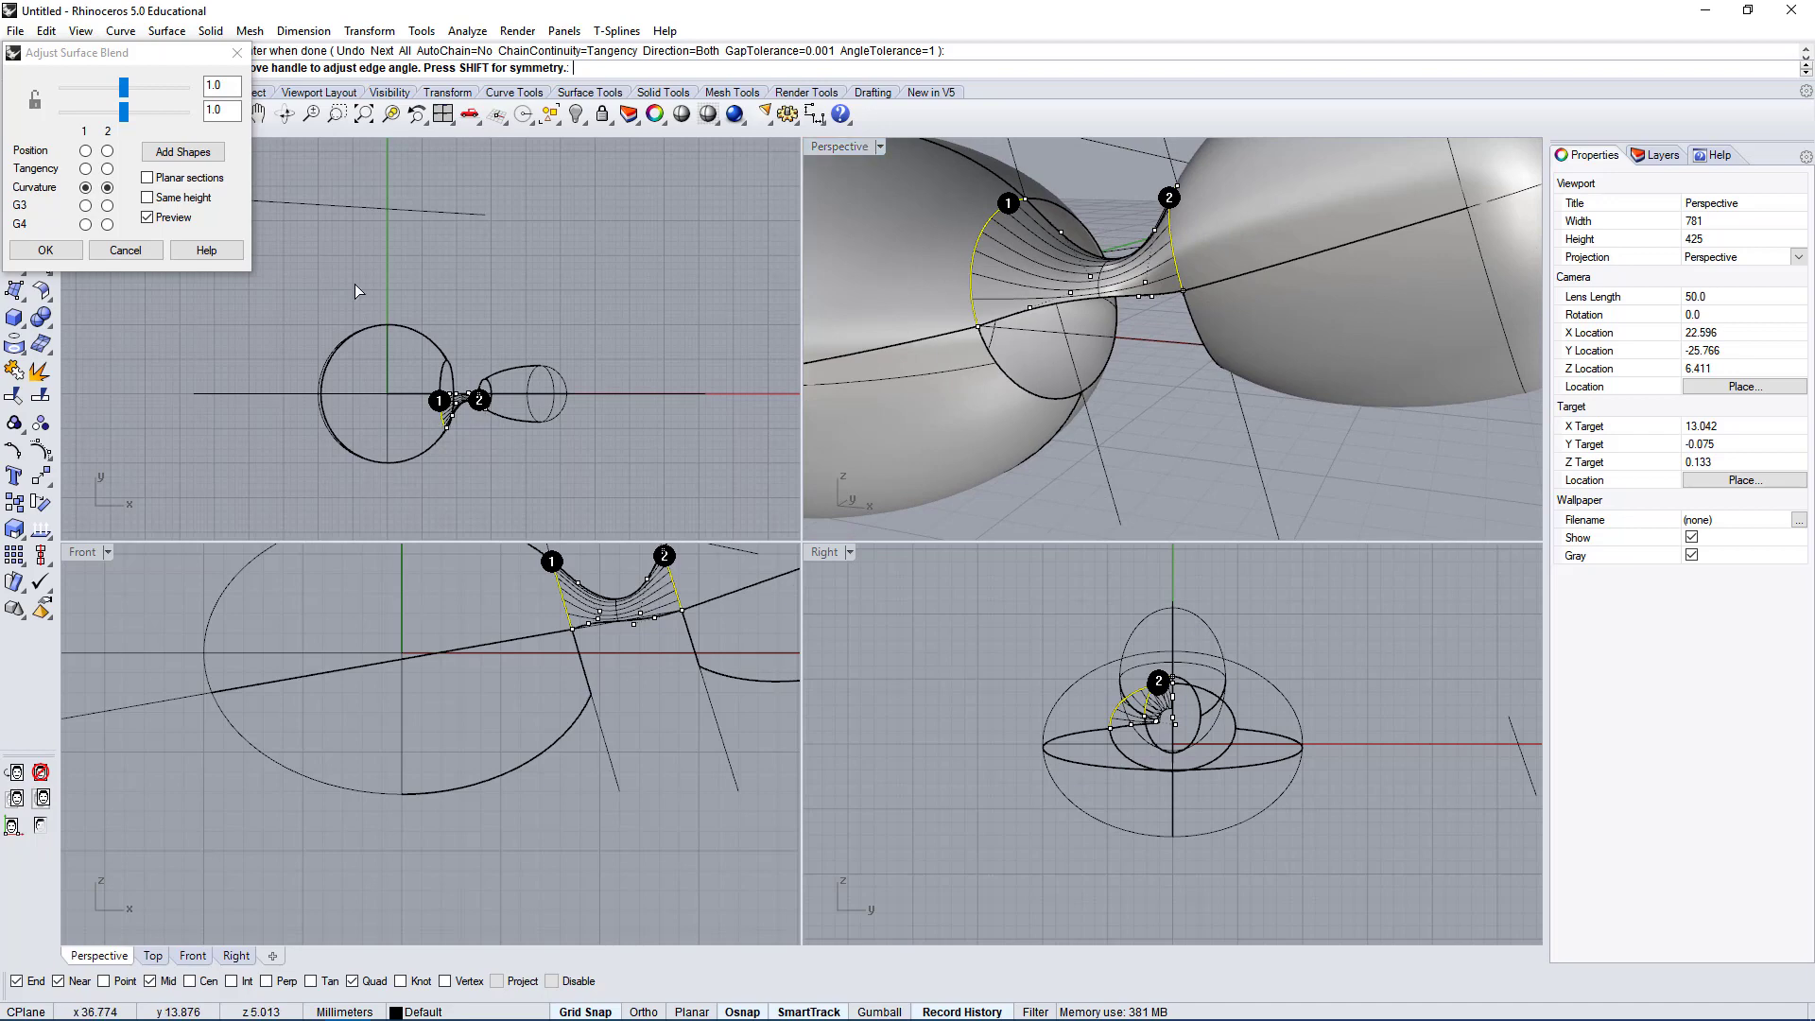
left_click(85, 168)
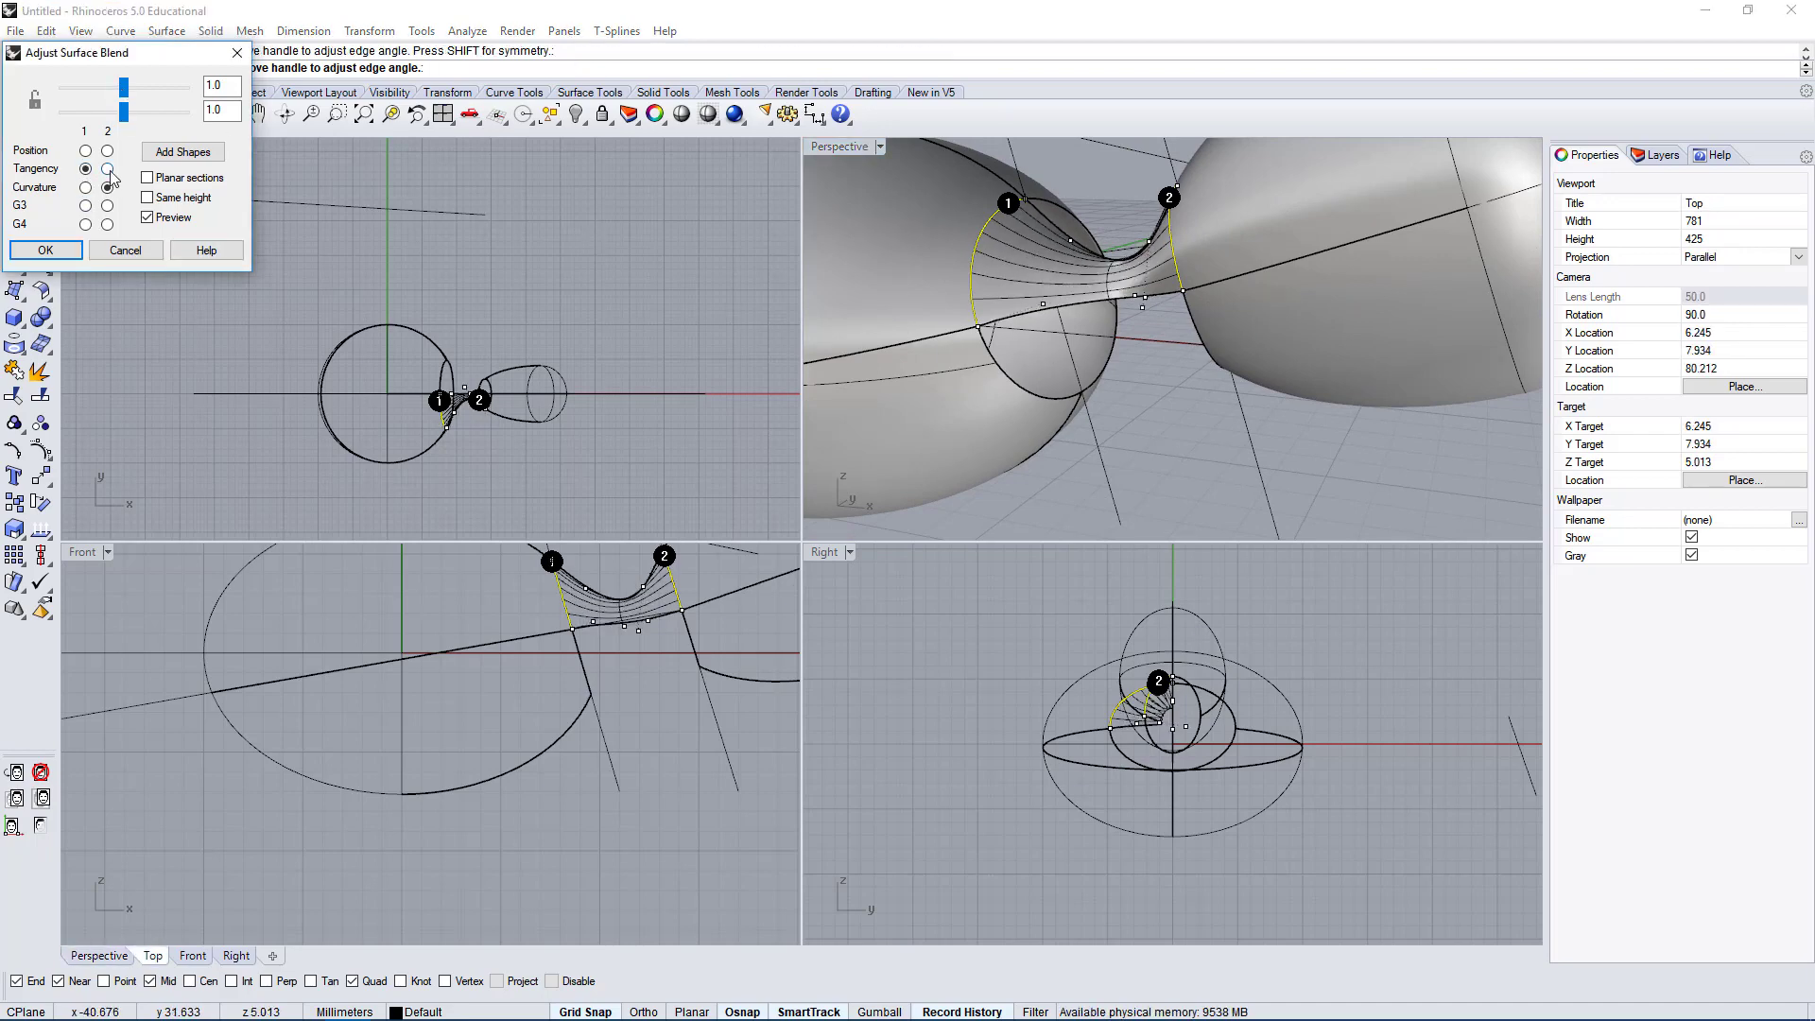
left_click(108, 169)
right_click_drag(1049, 270, 1159, 321)
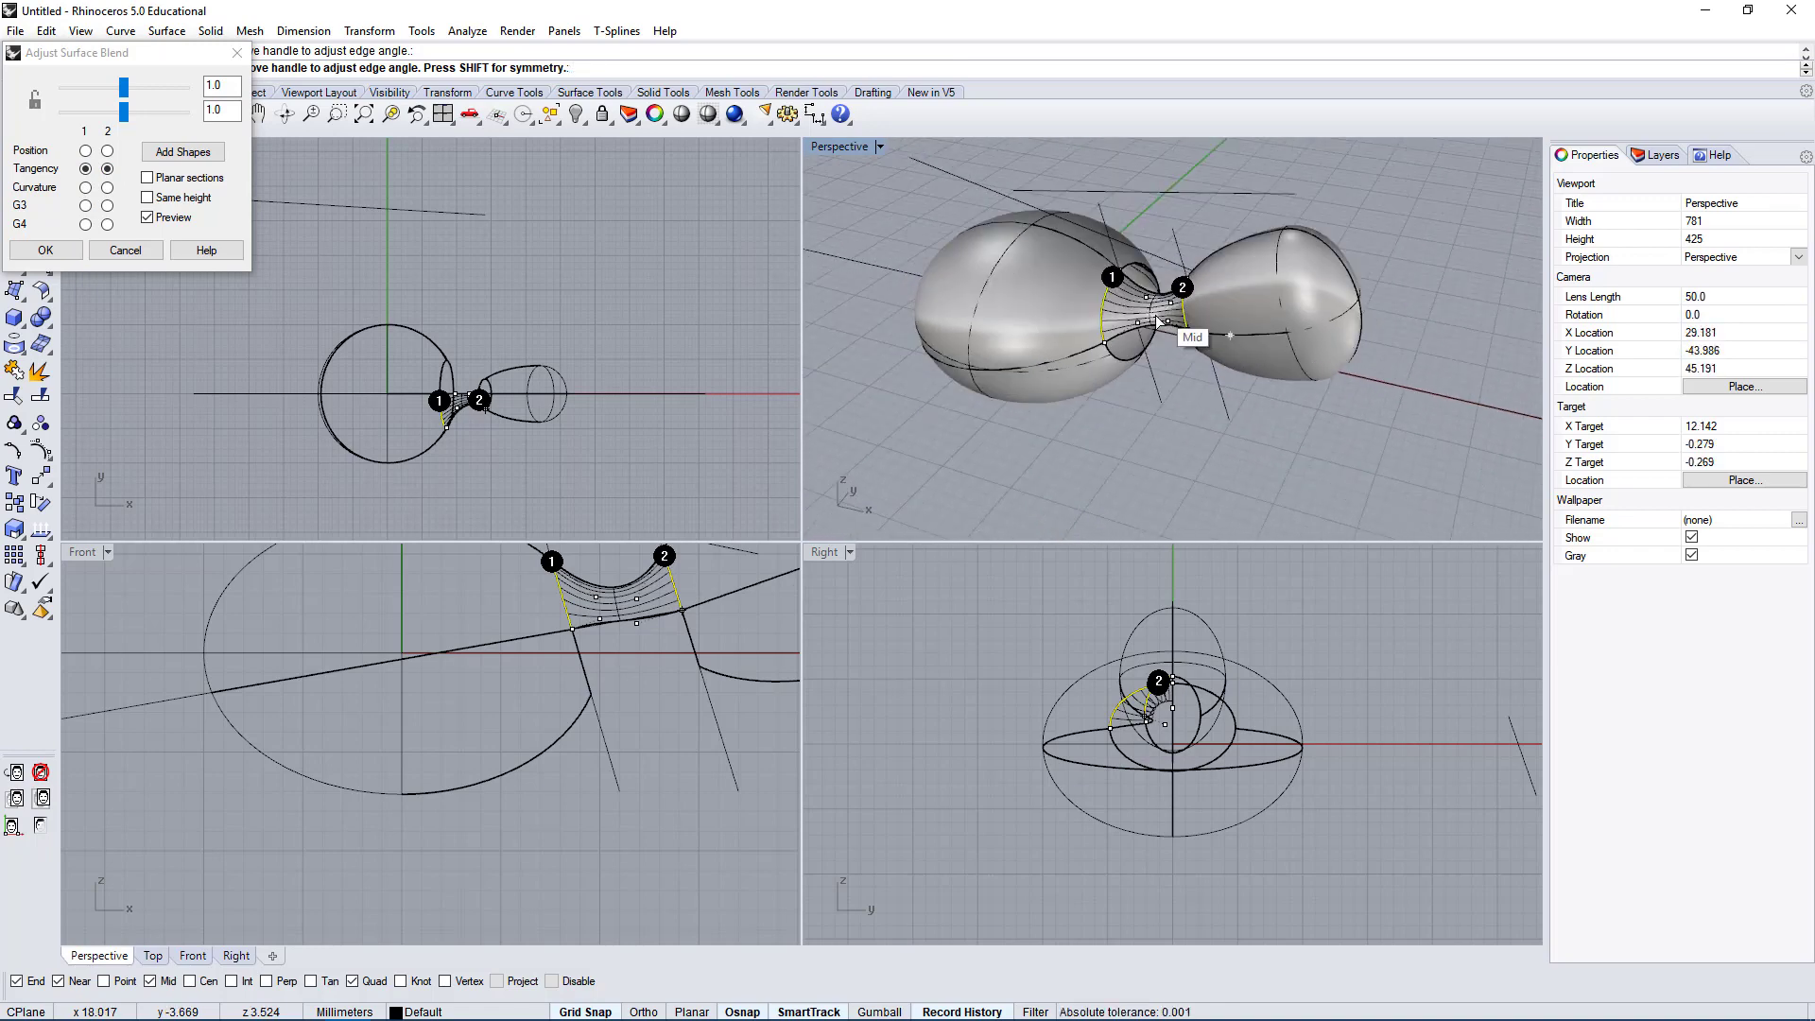
left_click(45, 251)
Blend the upper back edges of the flattened sphere's opening and the egg-shaped copy with a second surface.
right_click_drag(1007, 256, 1092, 446)
right_click(1093, 446)
left_click(1092, 382)
left_click(1168, 313)
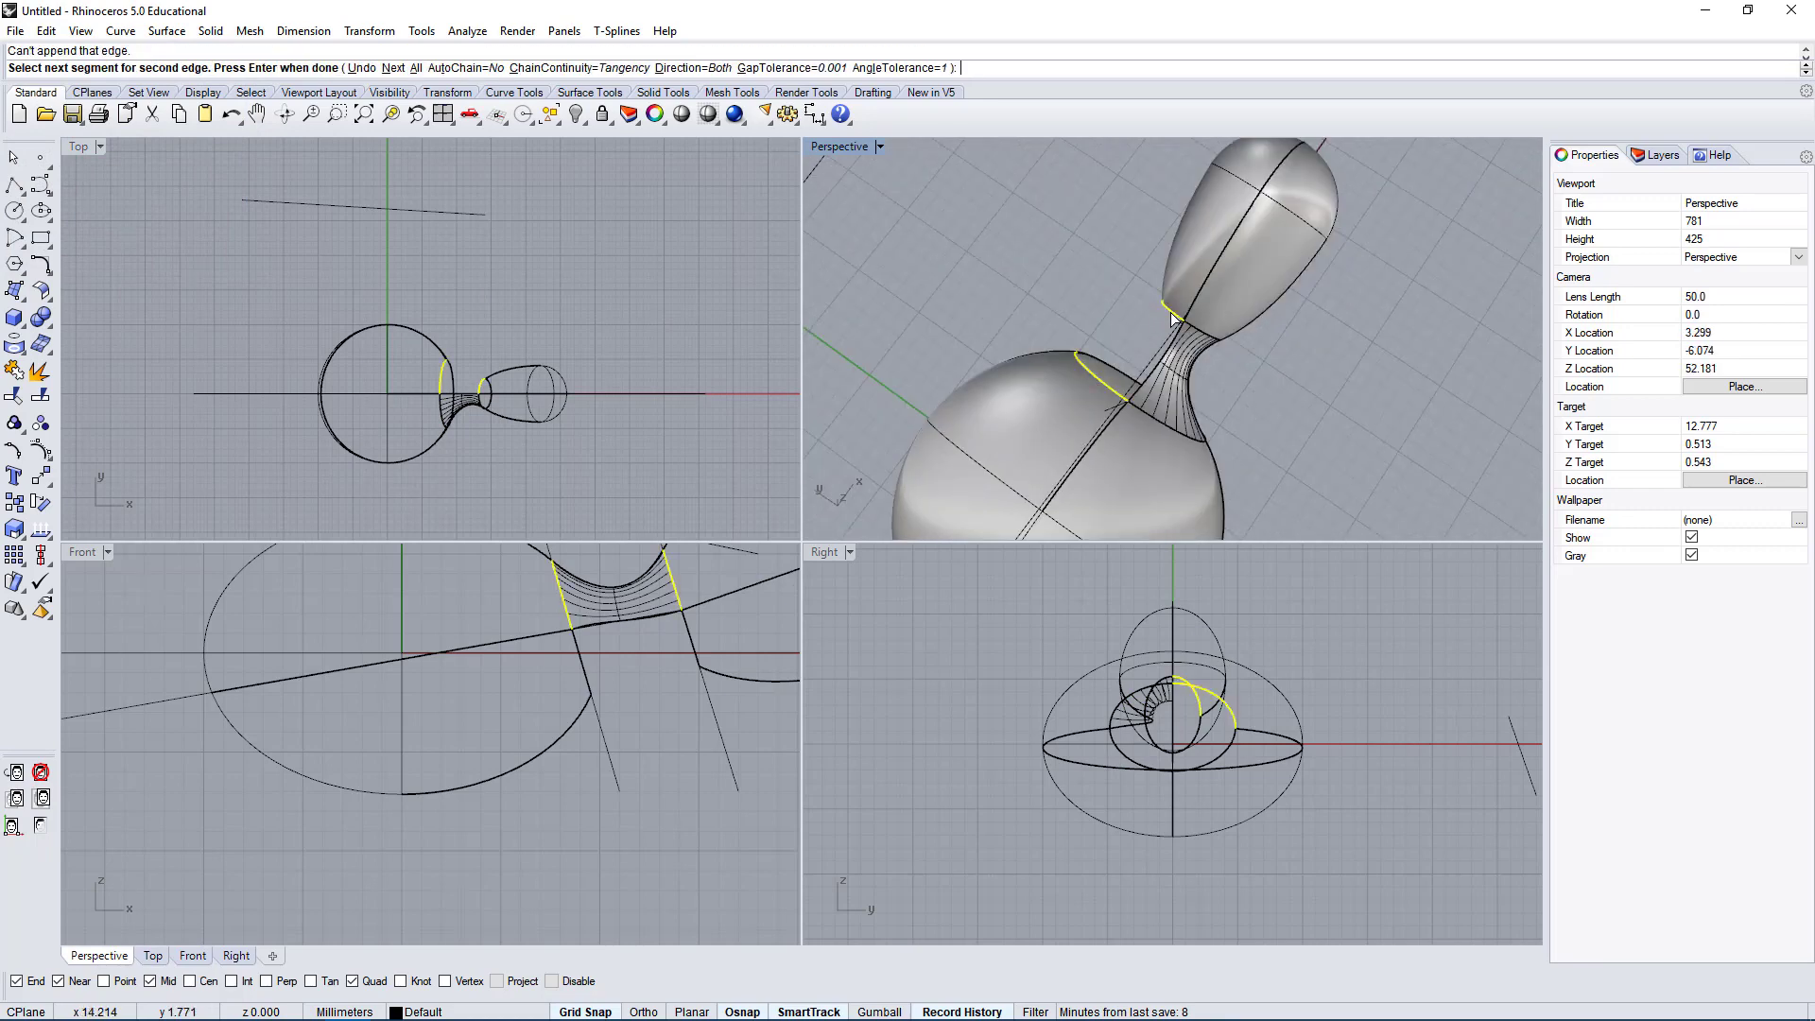
right_click(1170, 319)
left_click(44, 251)
Blend the lower back edges of the egg-shaped copy and the flattened sphere with Tangency at both ends.
right_click_drag(1007, 378, 1193, 261)
scroll(1194, 318, "up", 4)
right_click(1193, 261)
left_click(1126, 323)
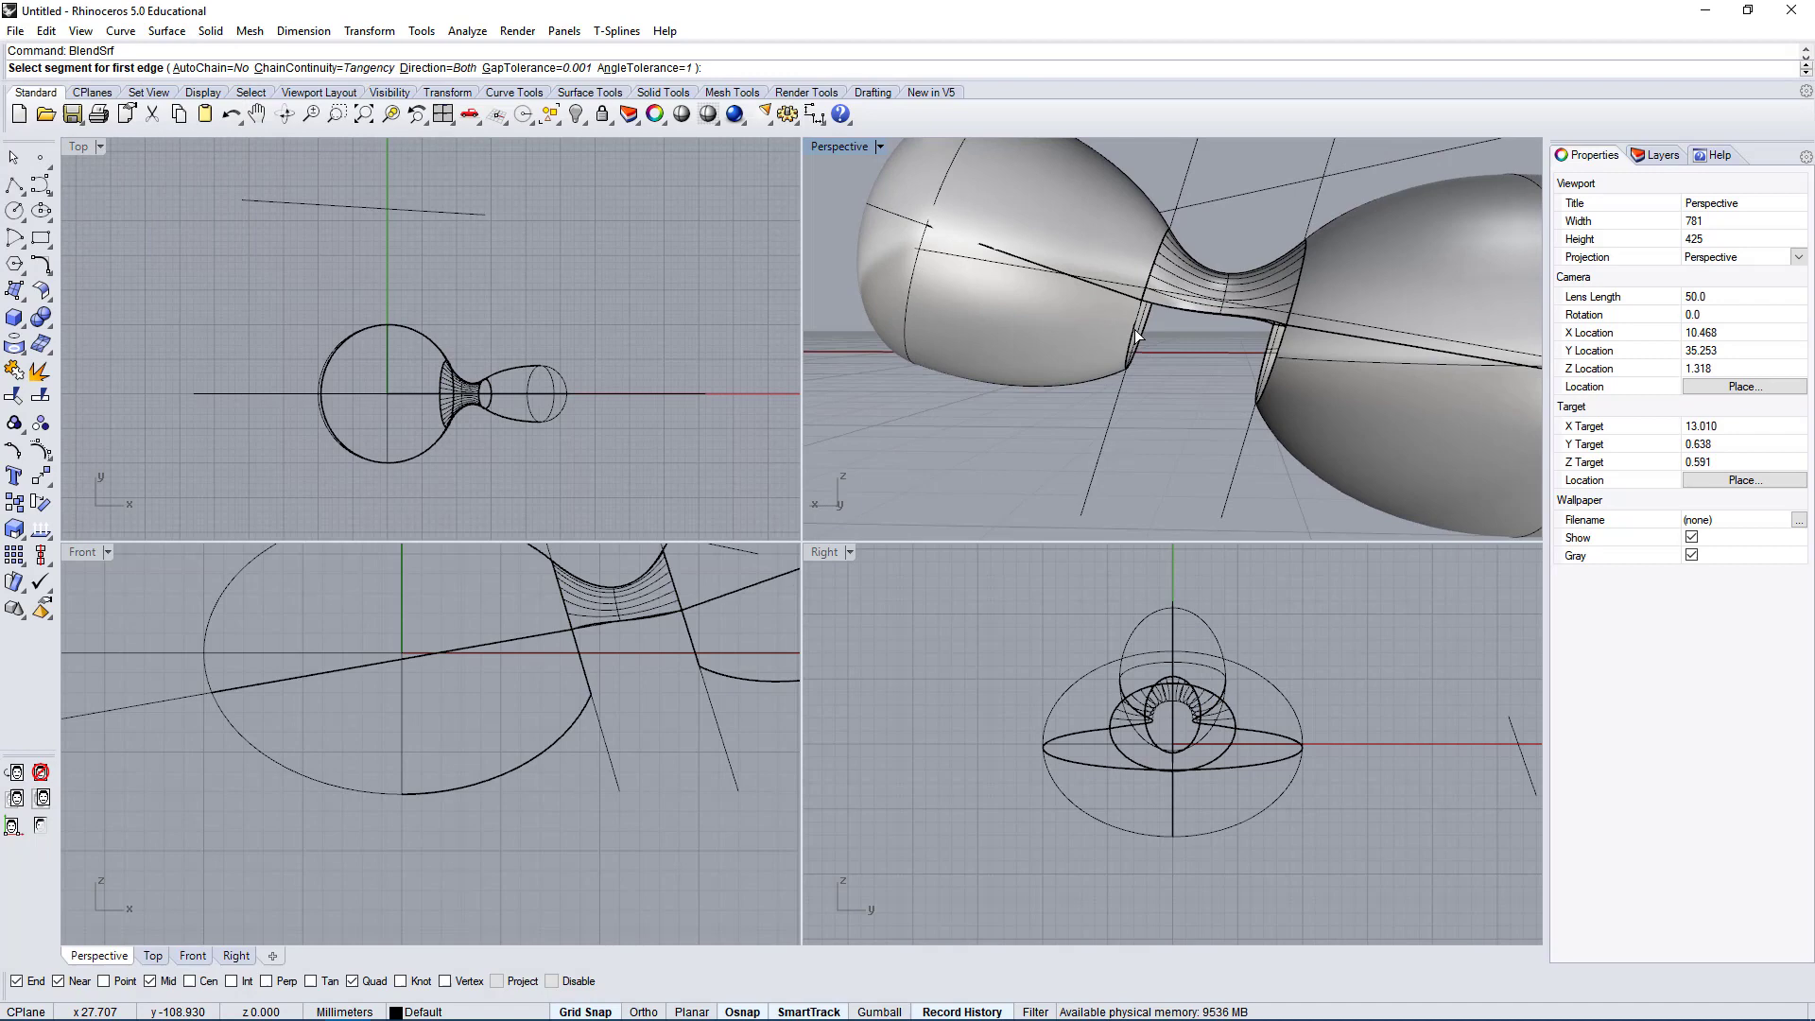
right_click(1285, 355)
left_click(1285, 352)
right_click(1285, 352)
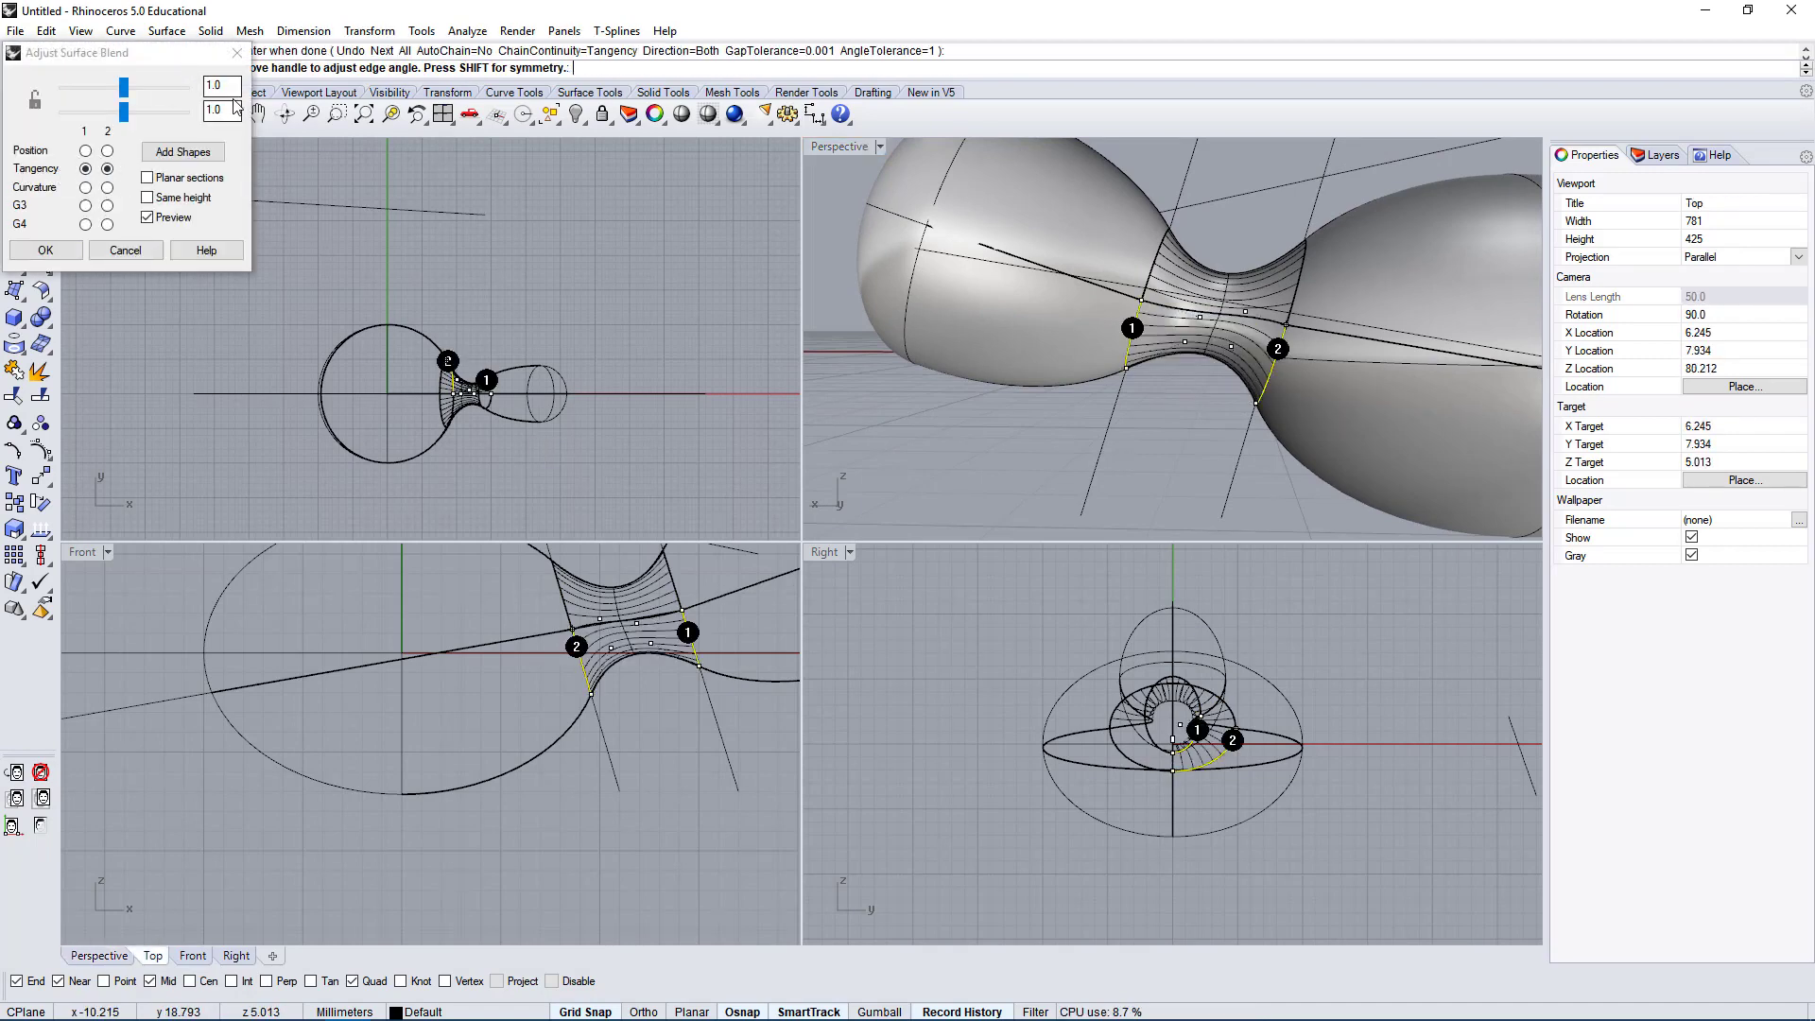
left_click(44, 250)
Try to blend the lower front edges of the egg-shaped copy and the flattened sphere to close the last gap.
right_click_drag(1058, 397, 1059, 185)
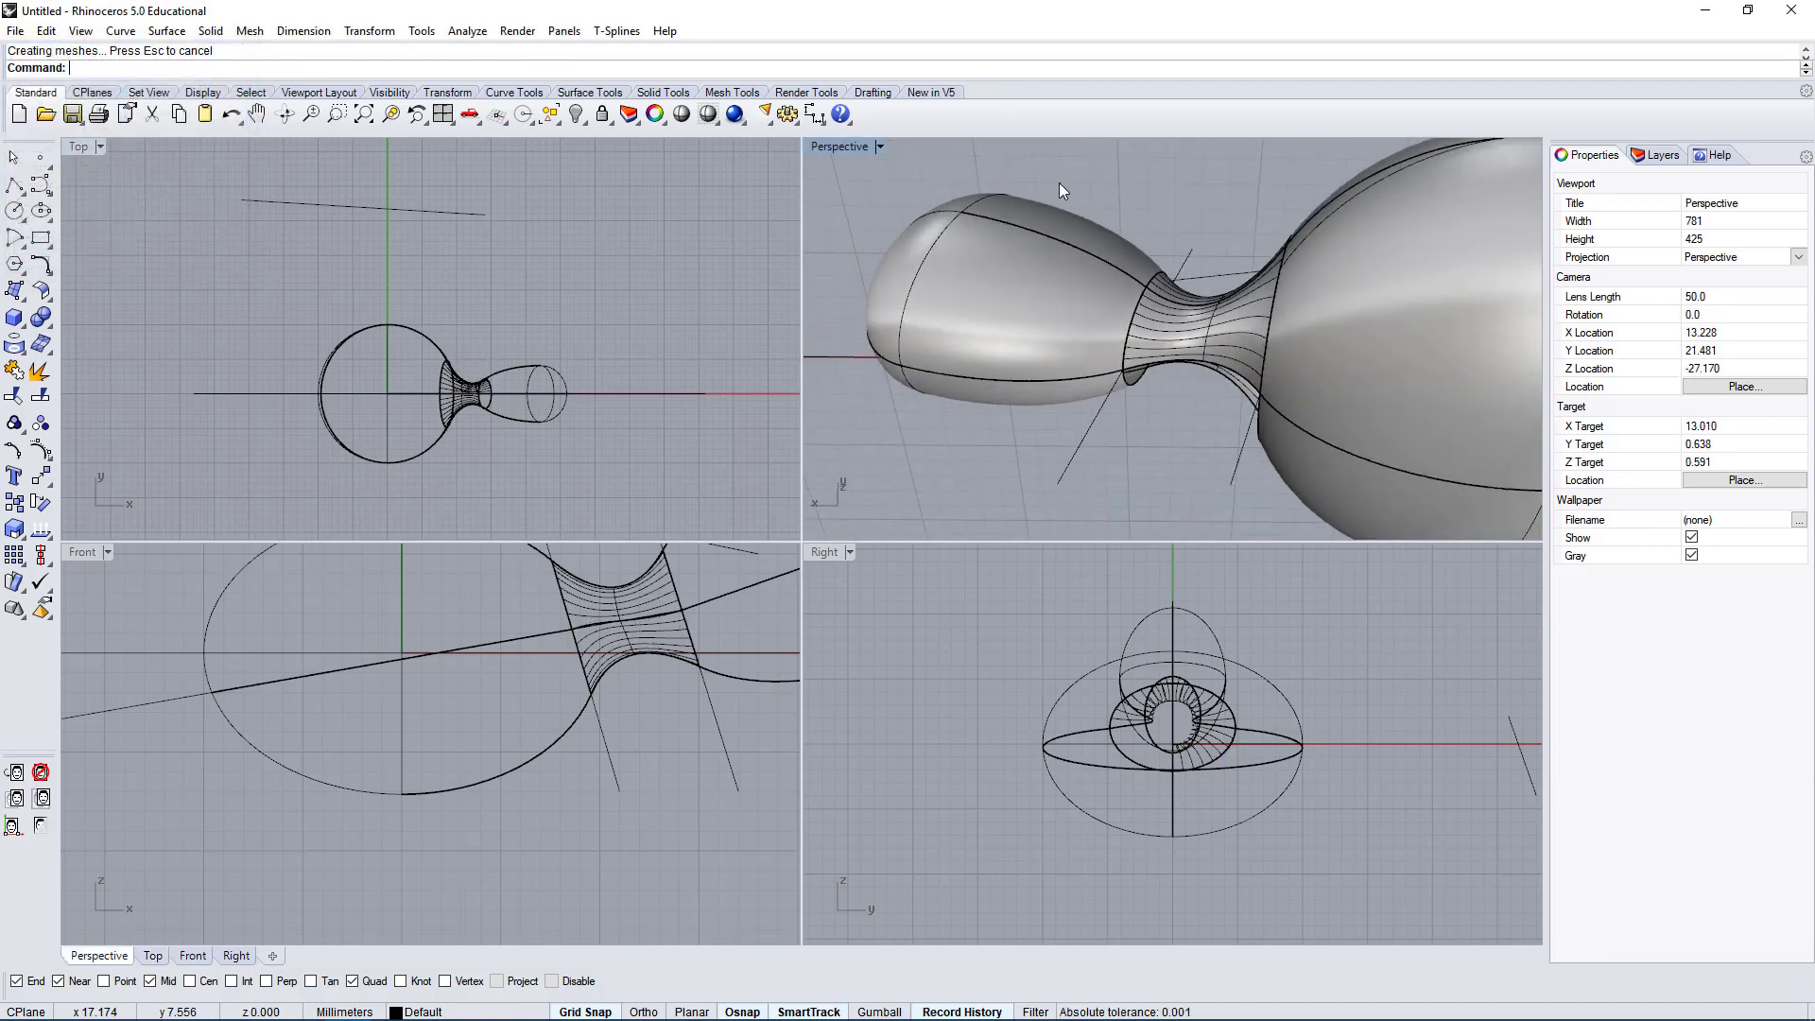
right_click(1059, 184)
left_click(1133, 380)
right_click(1132, 380)
left_click(1261, 437)
right_click(1261, 437)
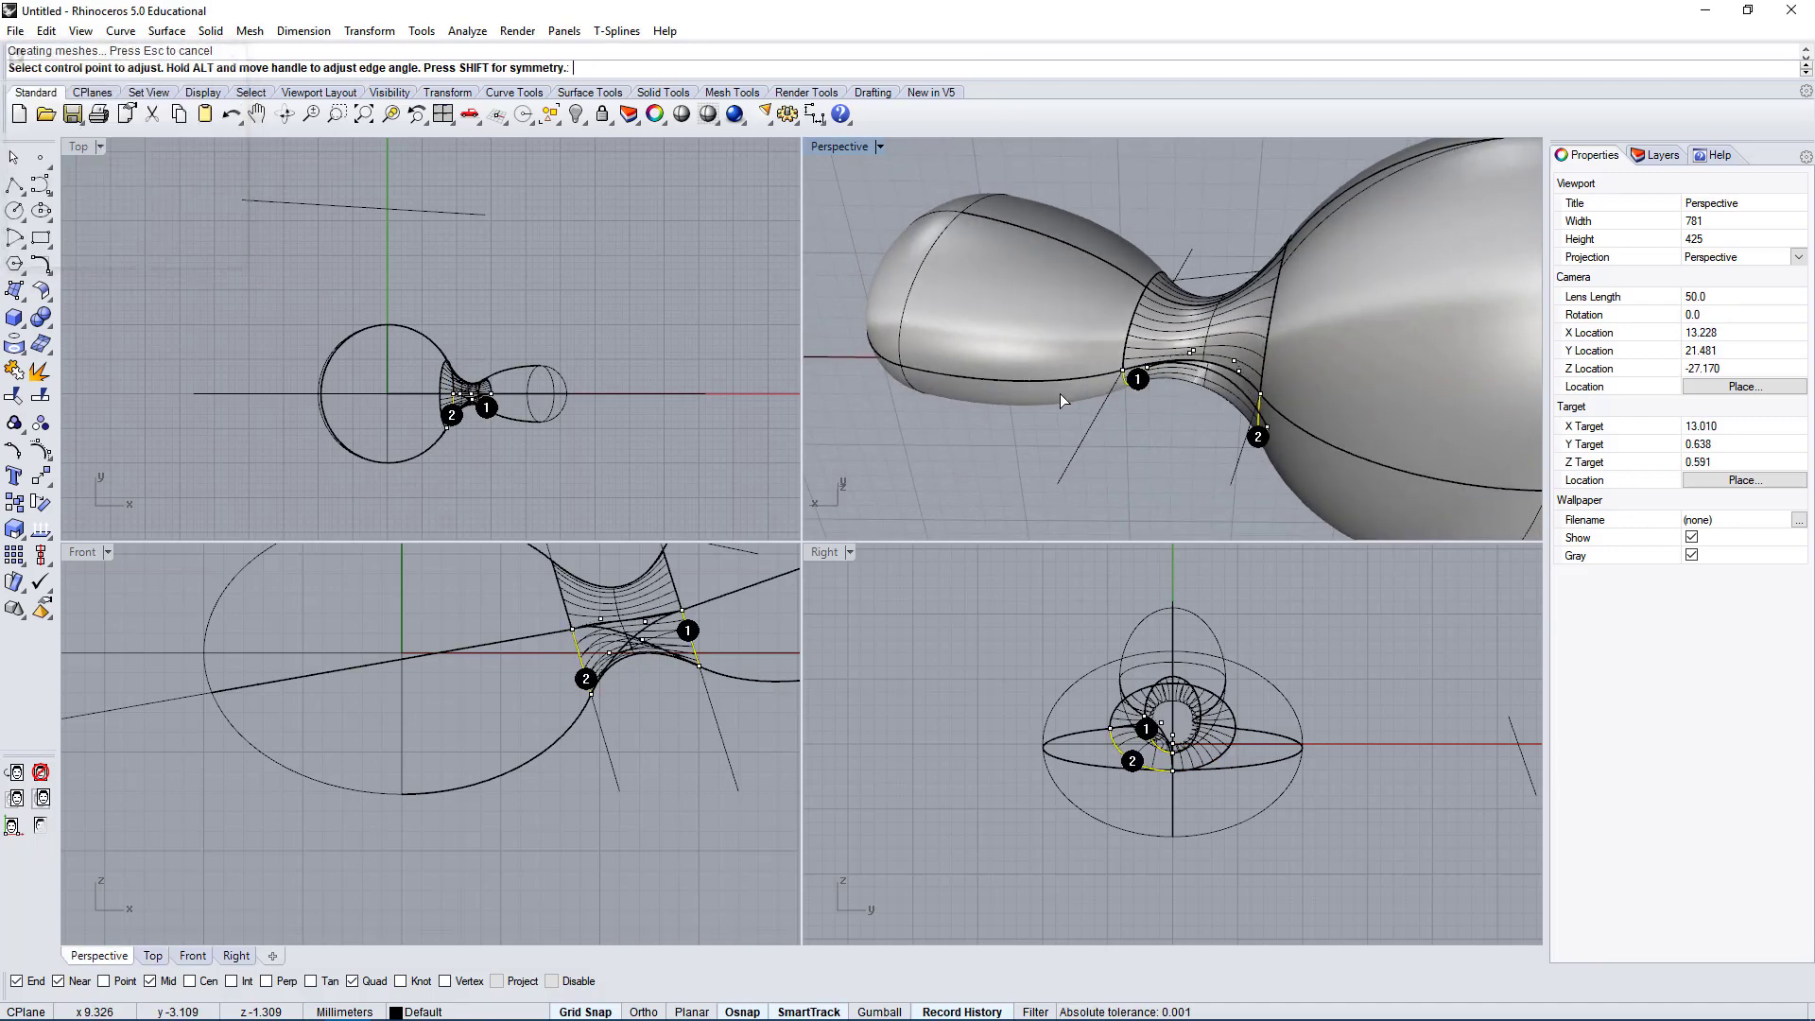
right_click_drag(1059, 401, 1555, 411)
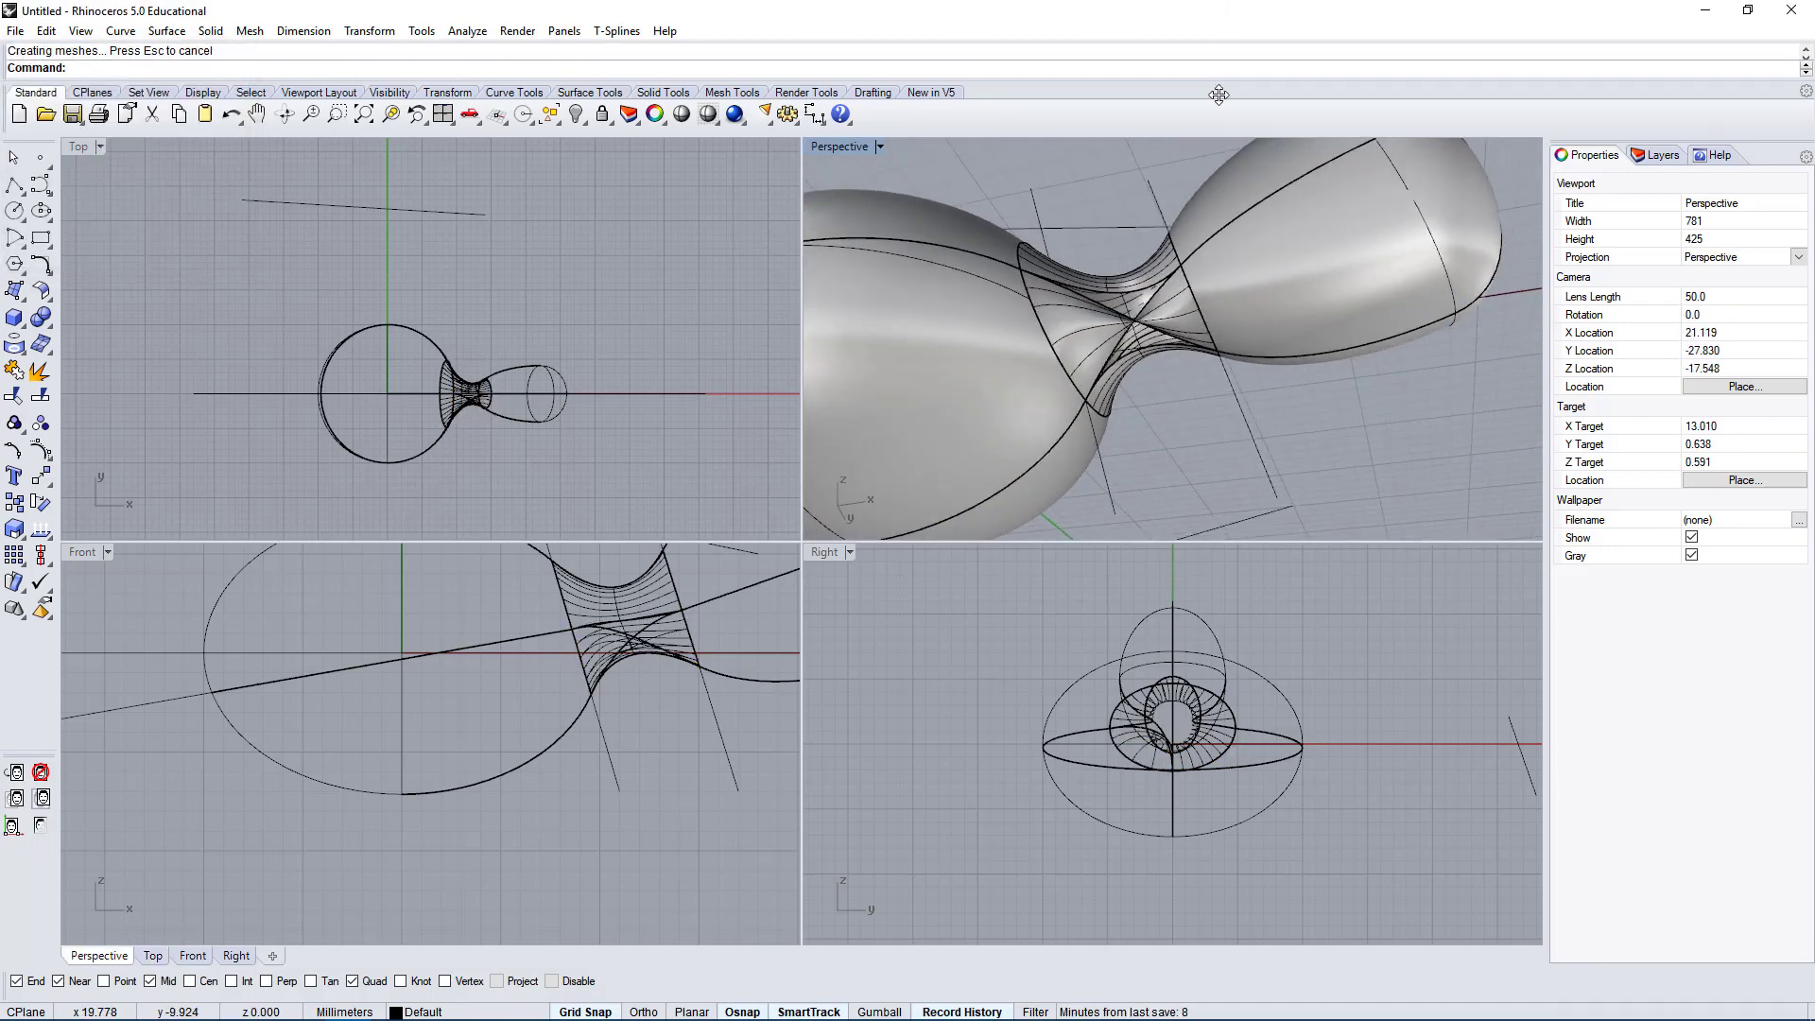
Delete the twisted blend surface on the lower front side of the connection.
scroll(1171, 329, "up", 5)
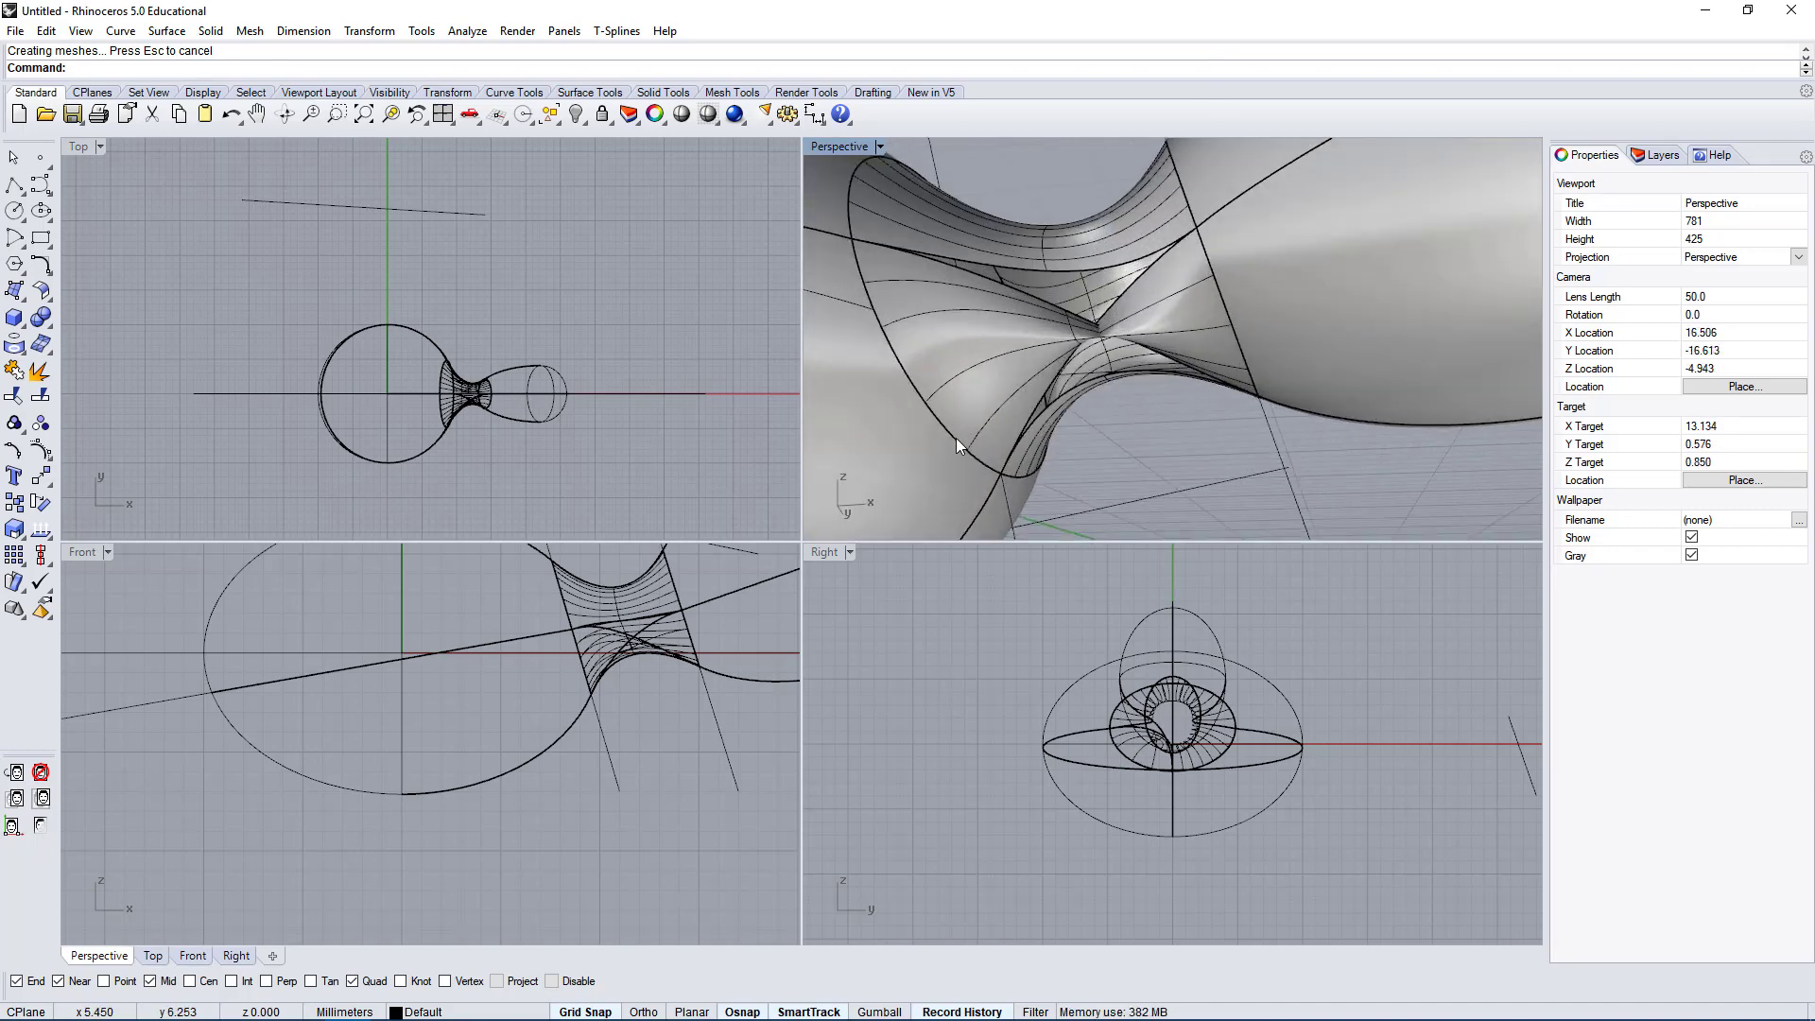
left_click(1193, 287)
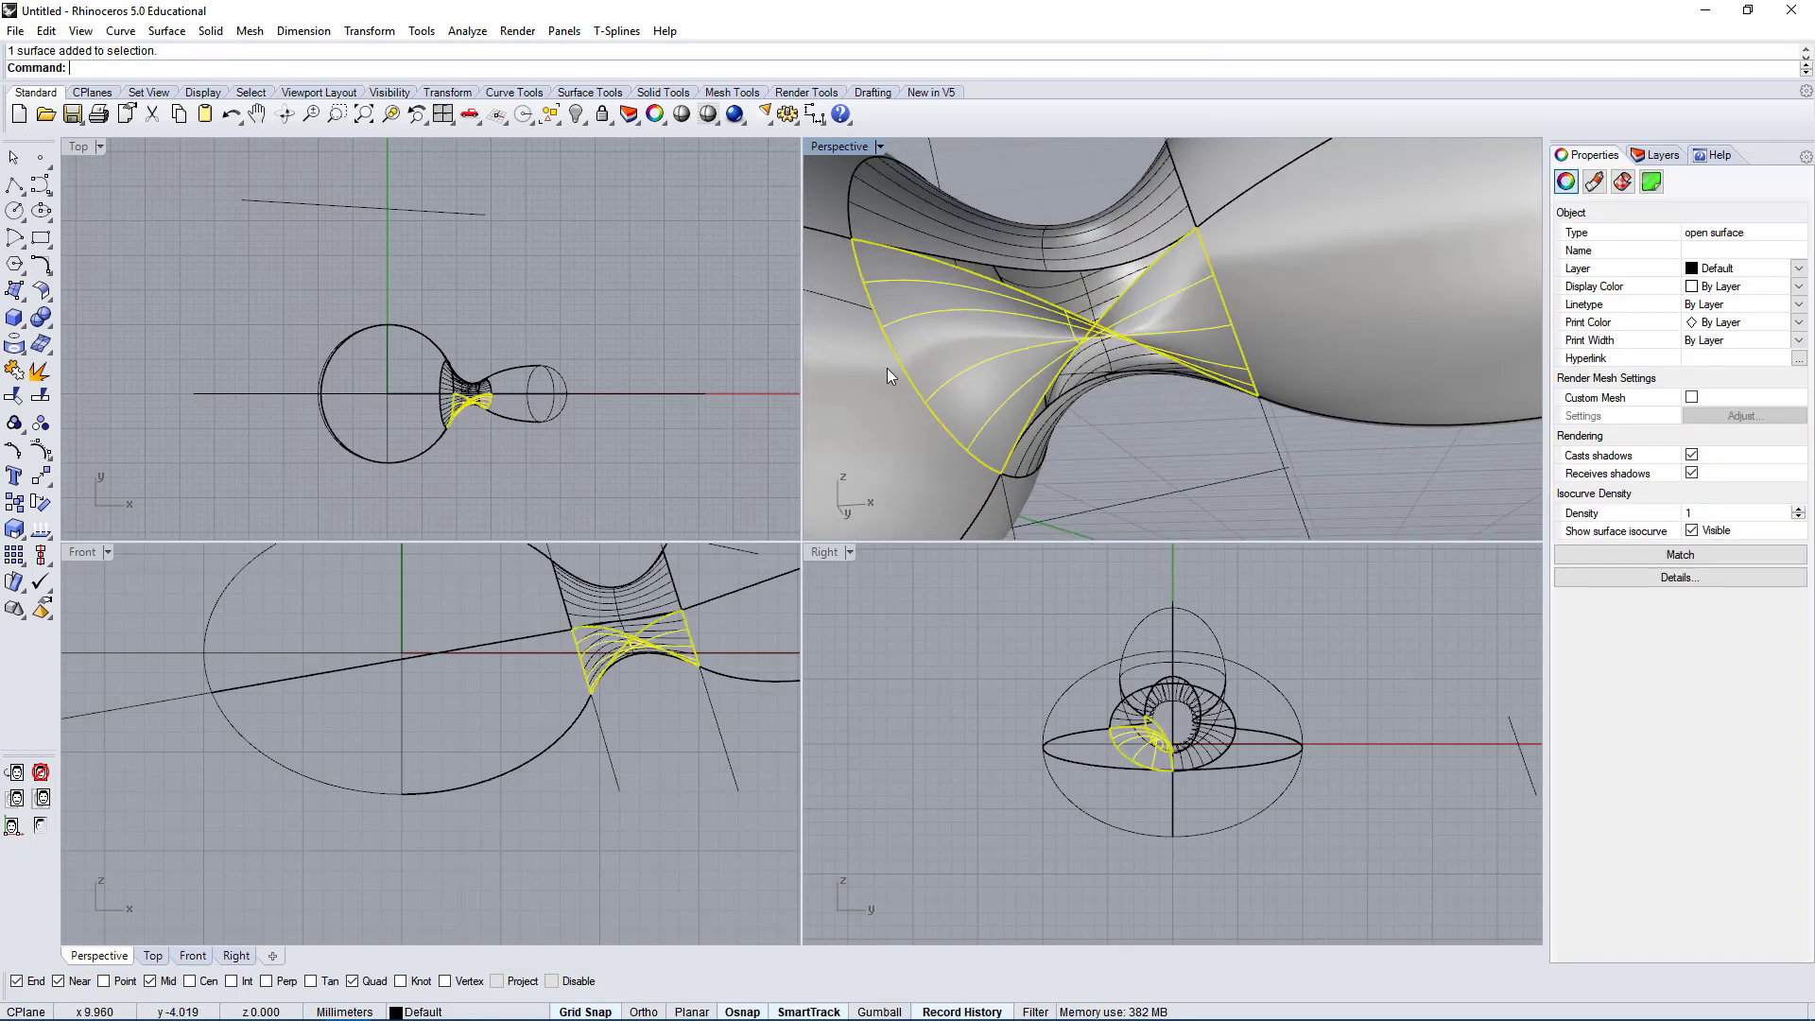
right_click_drag(887, 367, 1024, 327)
key("Delete")
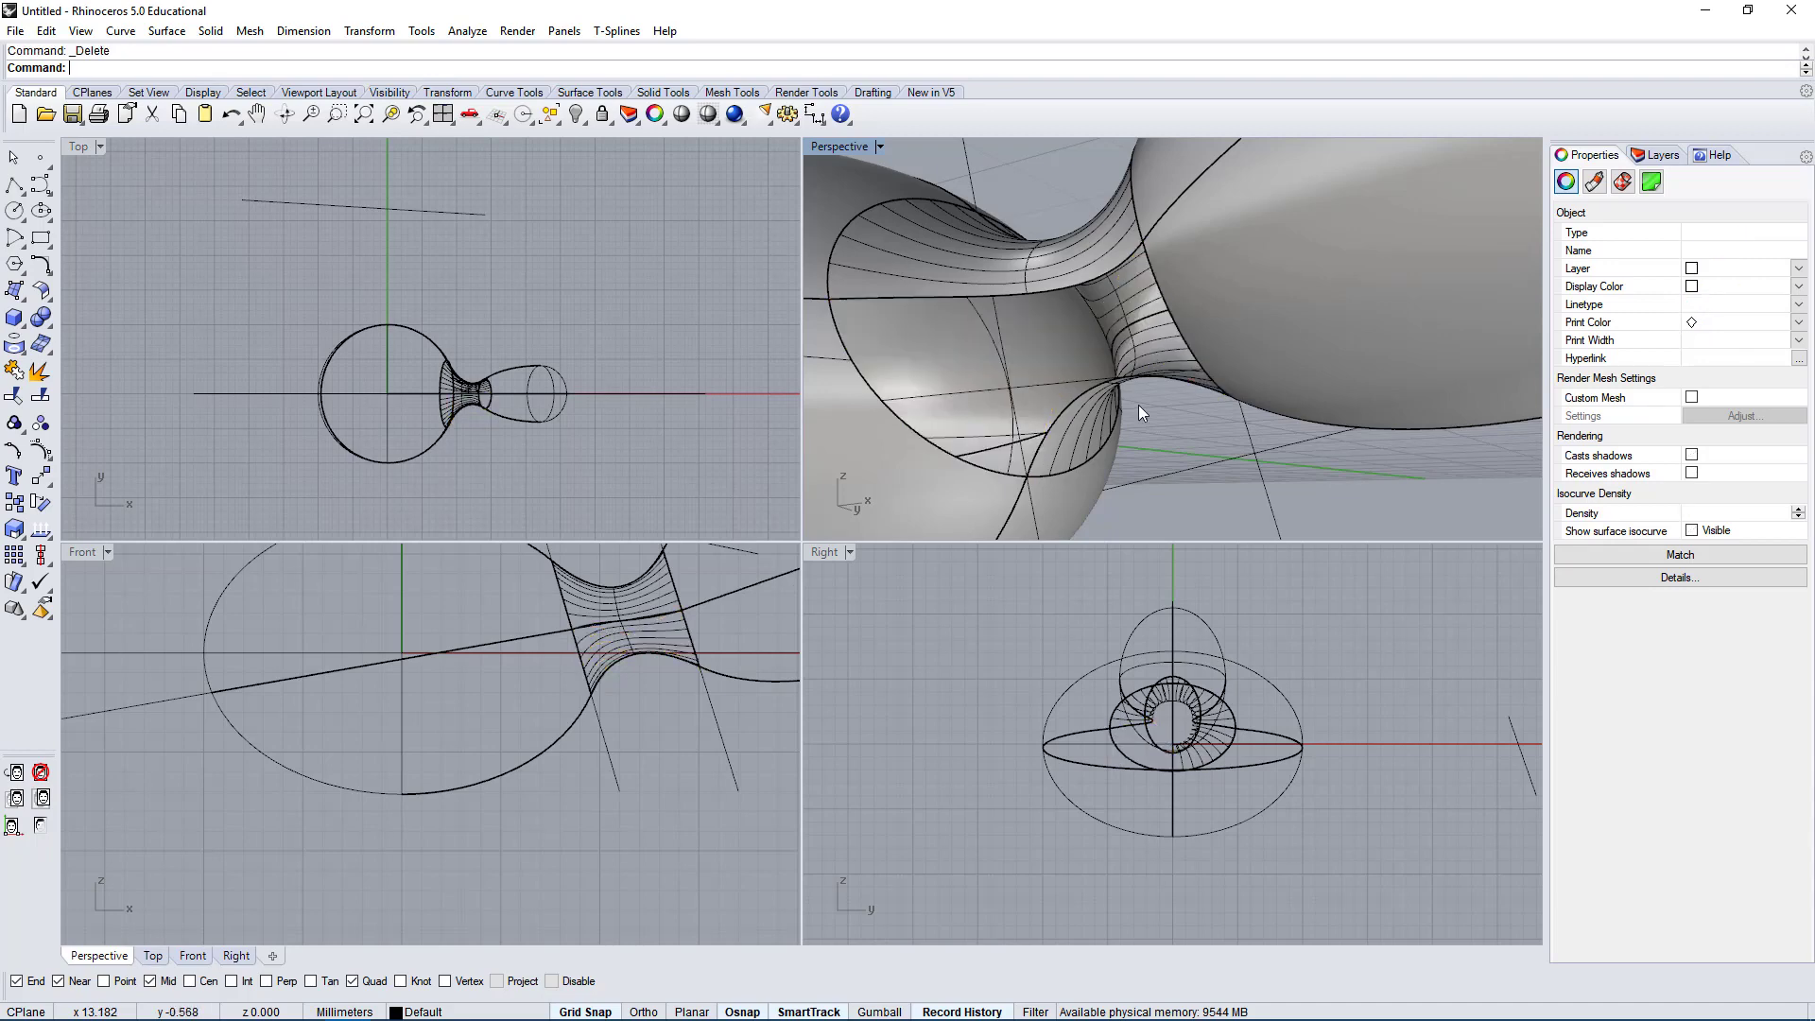
Try to blend the lower front edges of the egg-shaped copy and the flattened sphere, picking both near their upper ends.
right_click_drag(1138, 404, 1069, 356)
key("Return")
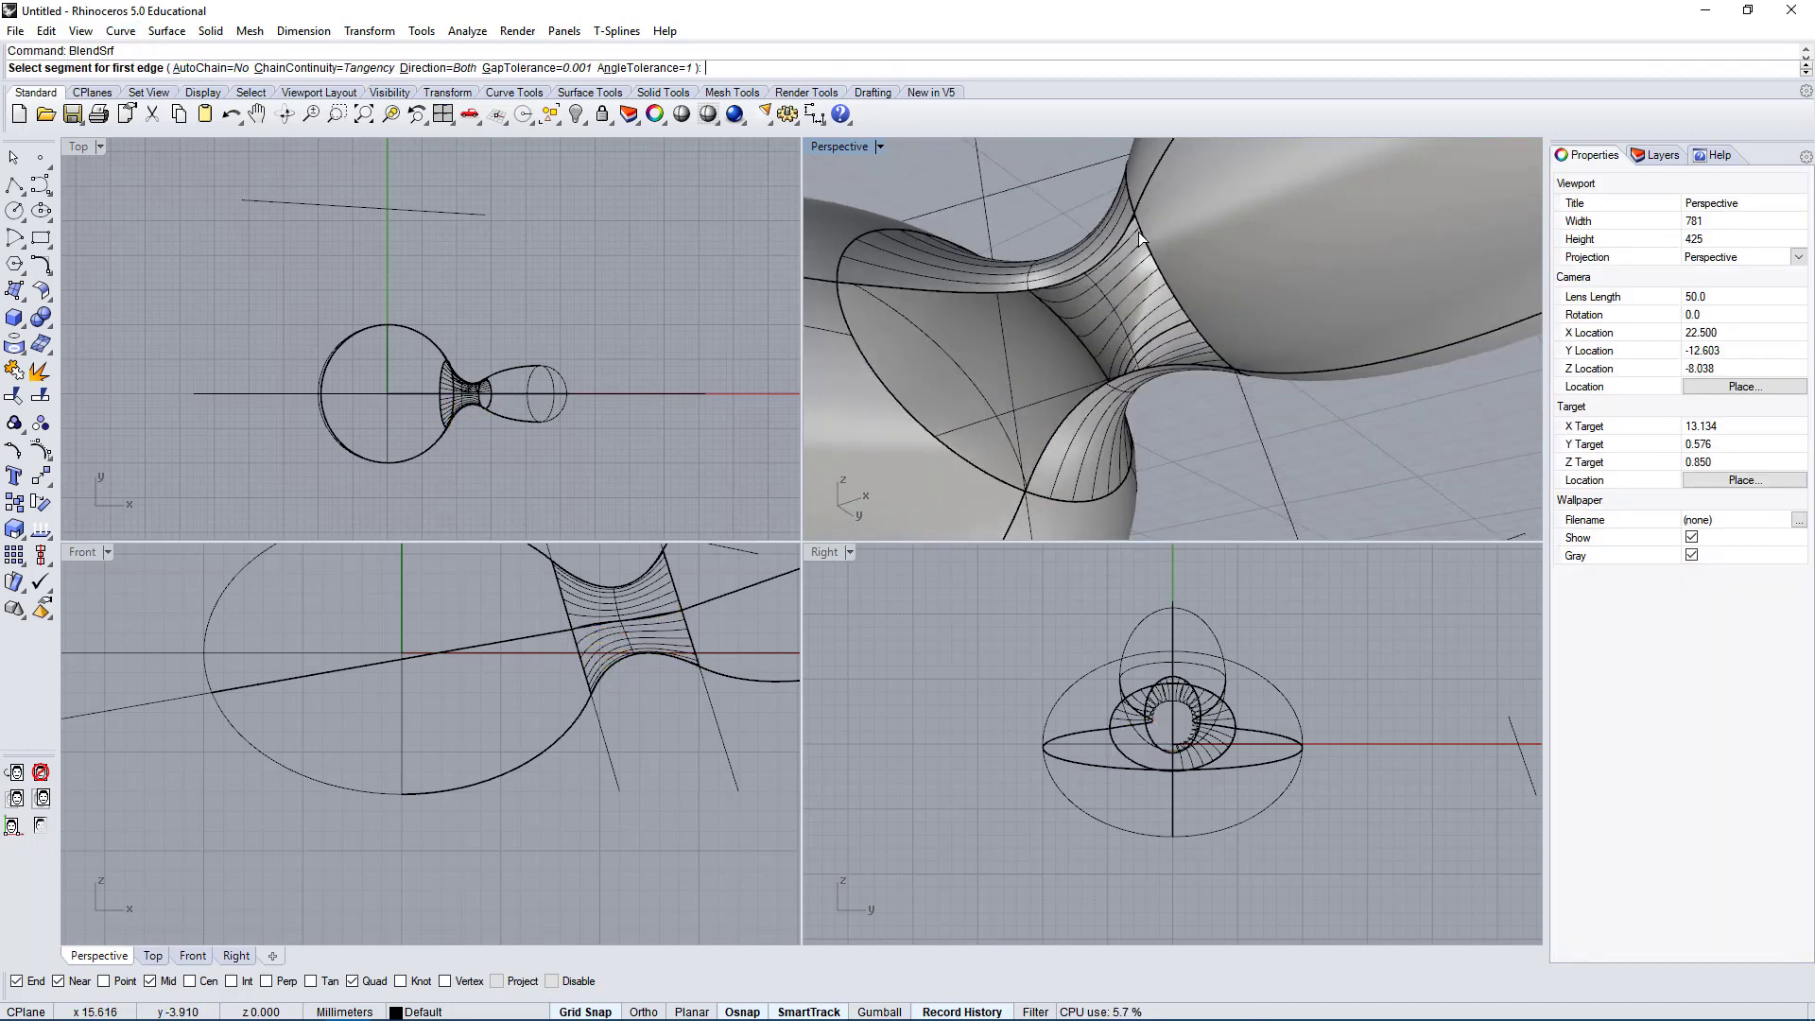
right_click_drag(1139, 238, 1159, 225)
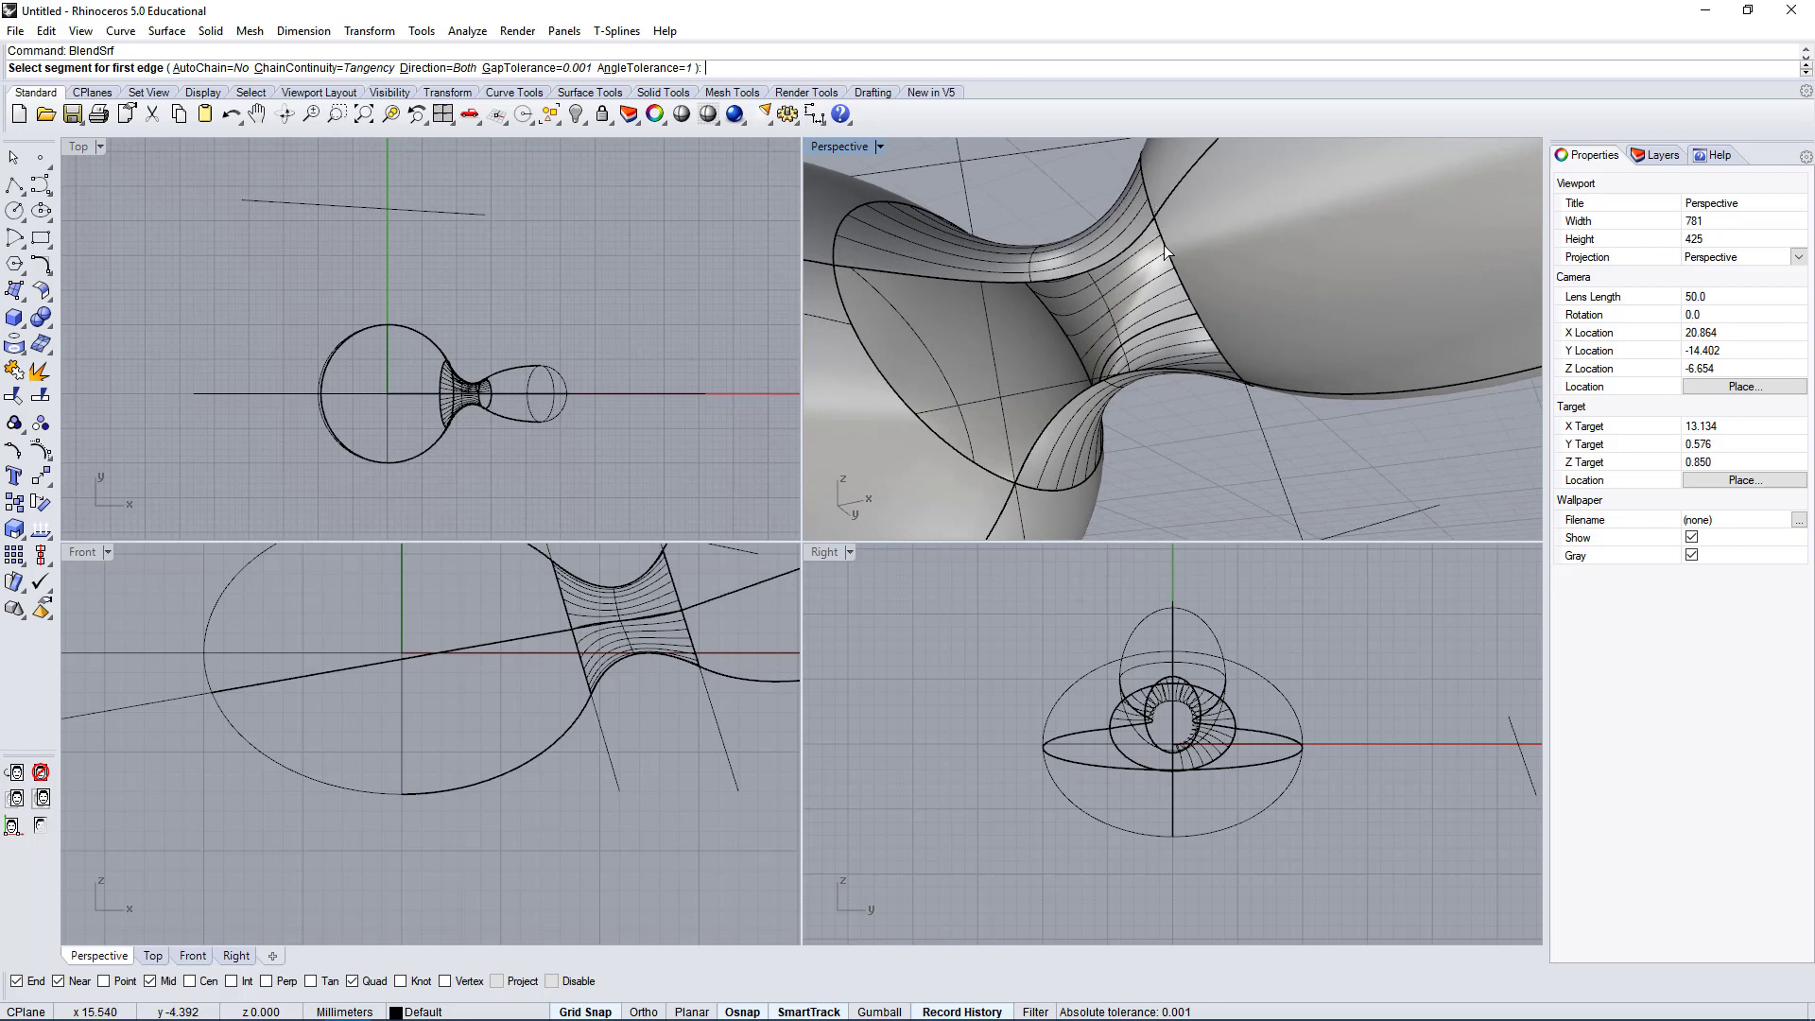
left_click(1155, 224)
scroll(869, 283, "down", 2)
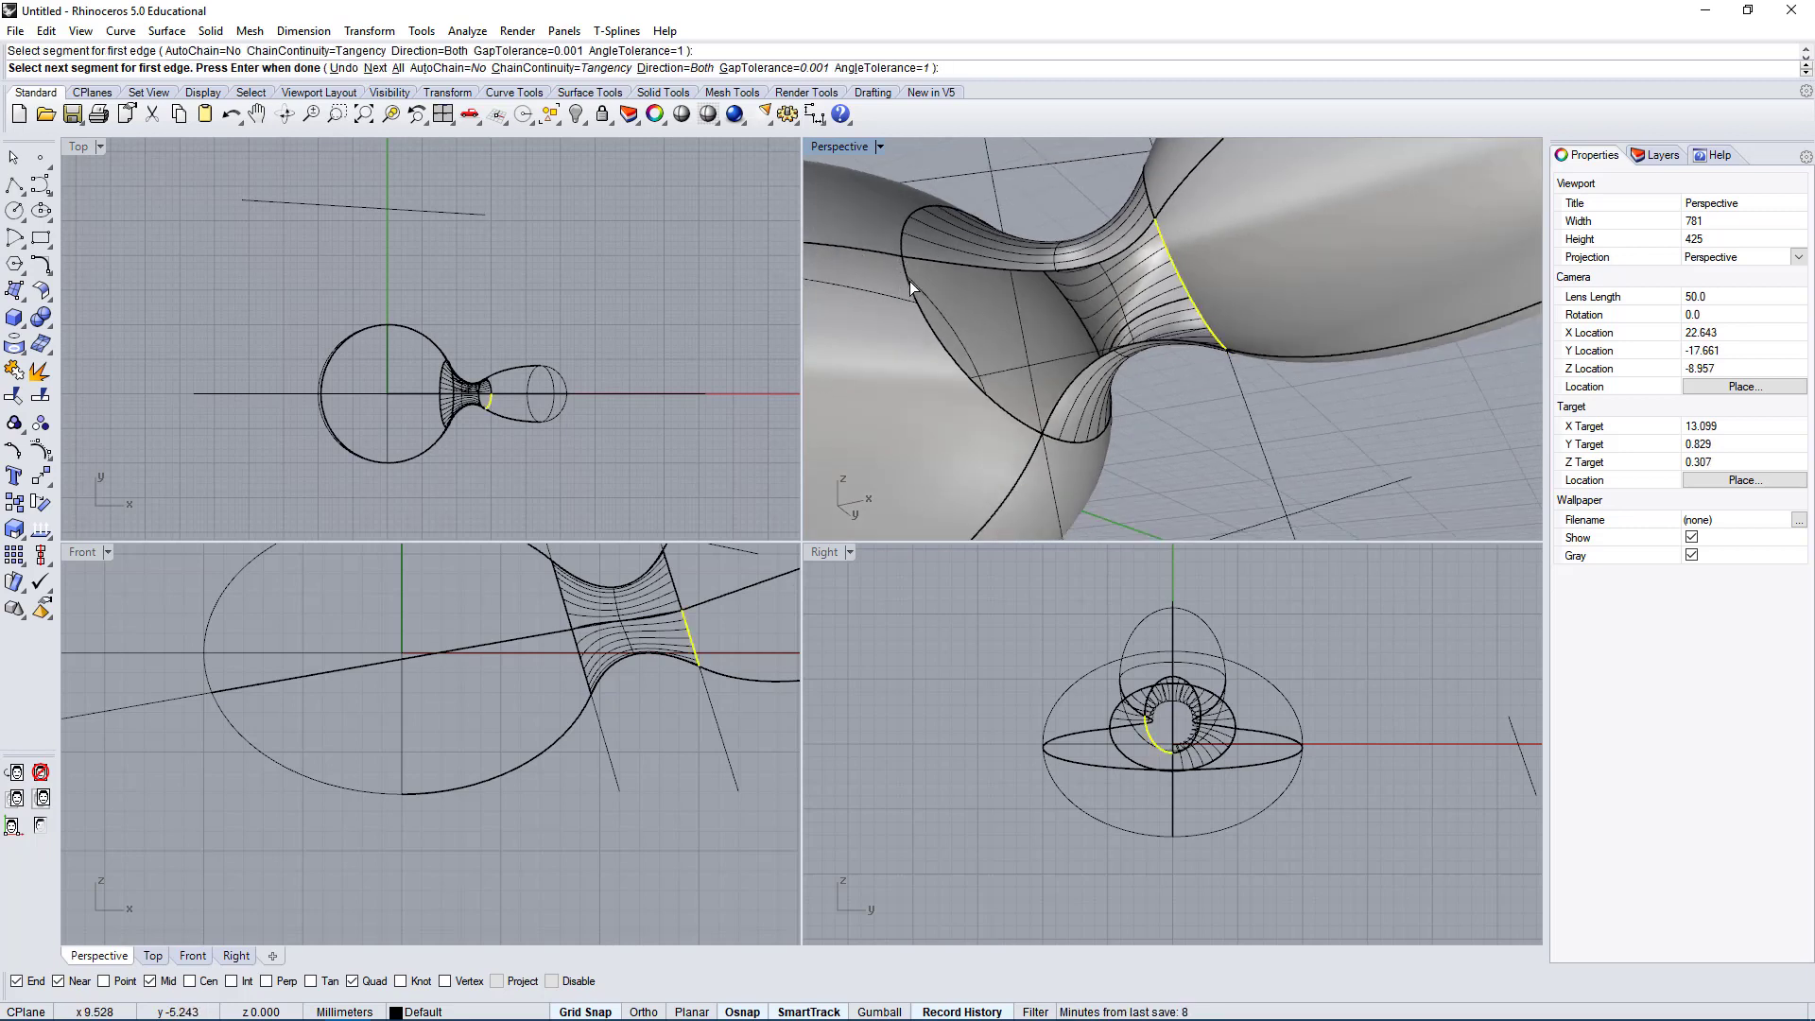
key("Return")
left_click(906, 275)
key("Return")
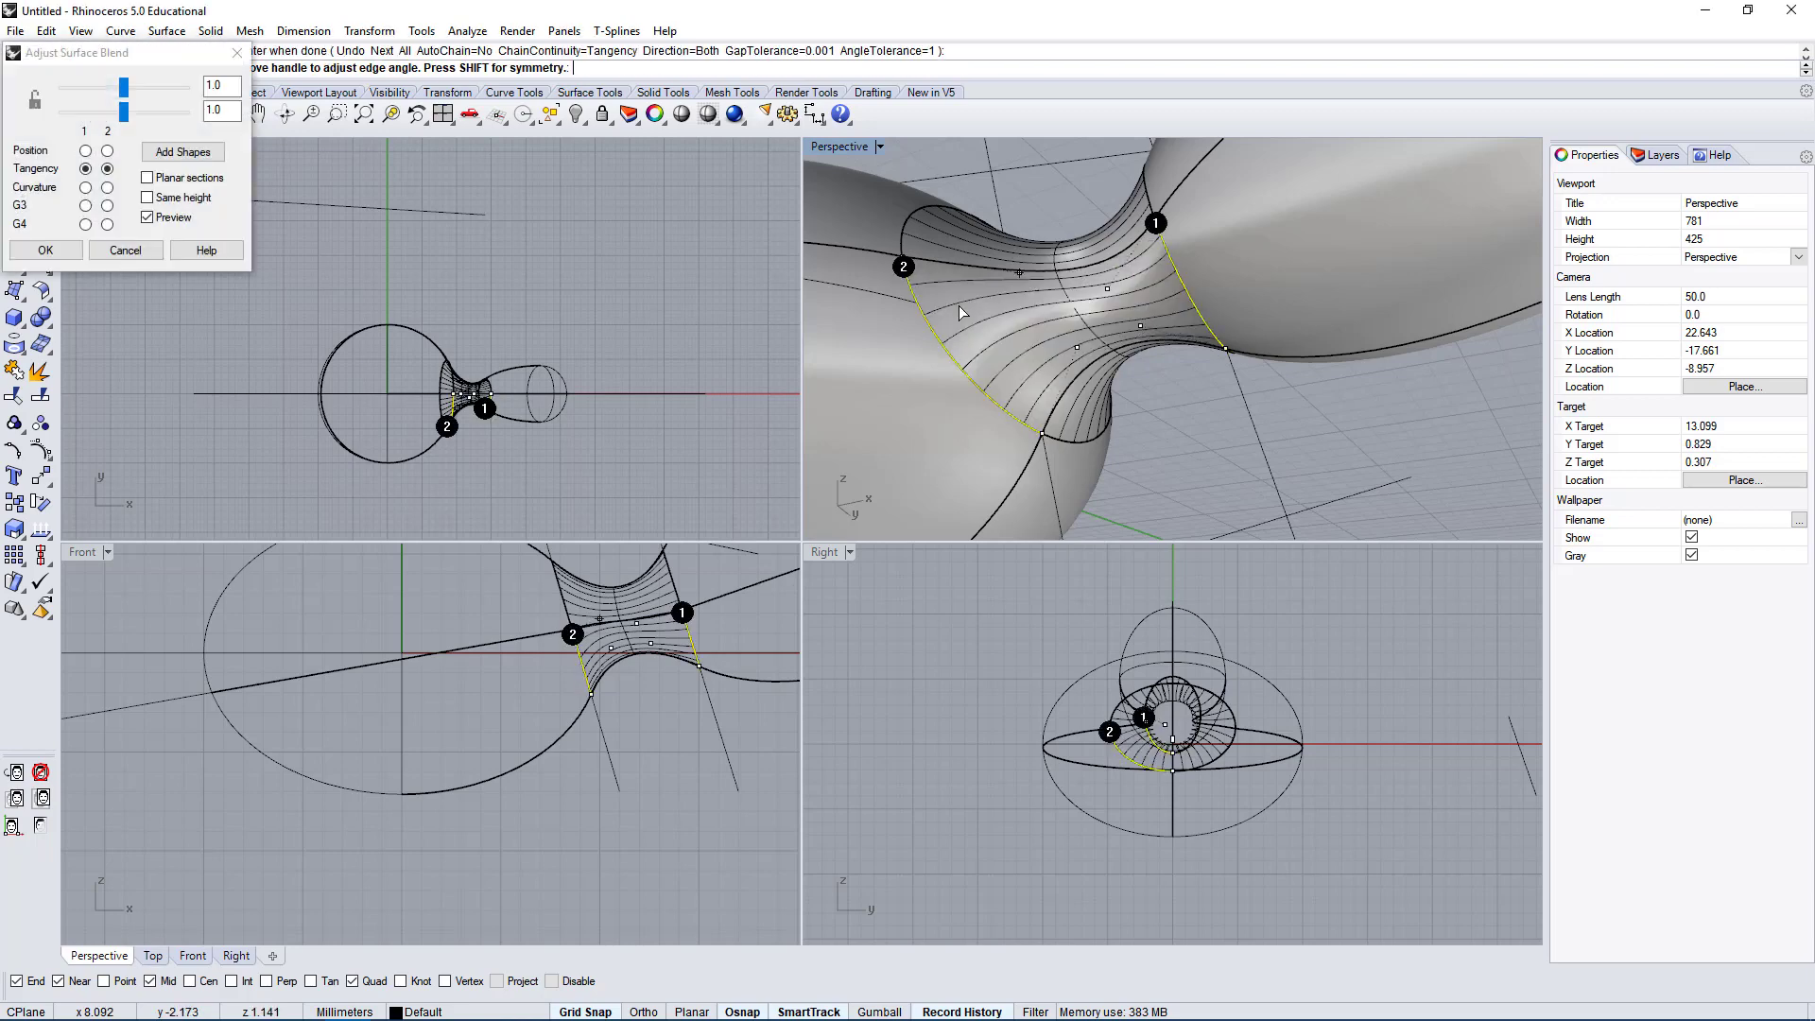
right_click_drag(1145, 377, 1172, 241)
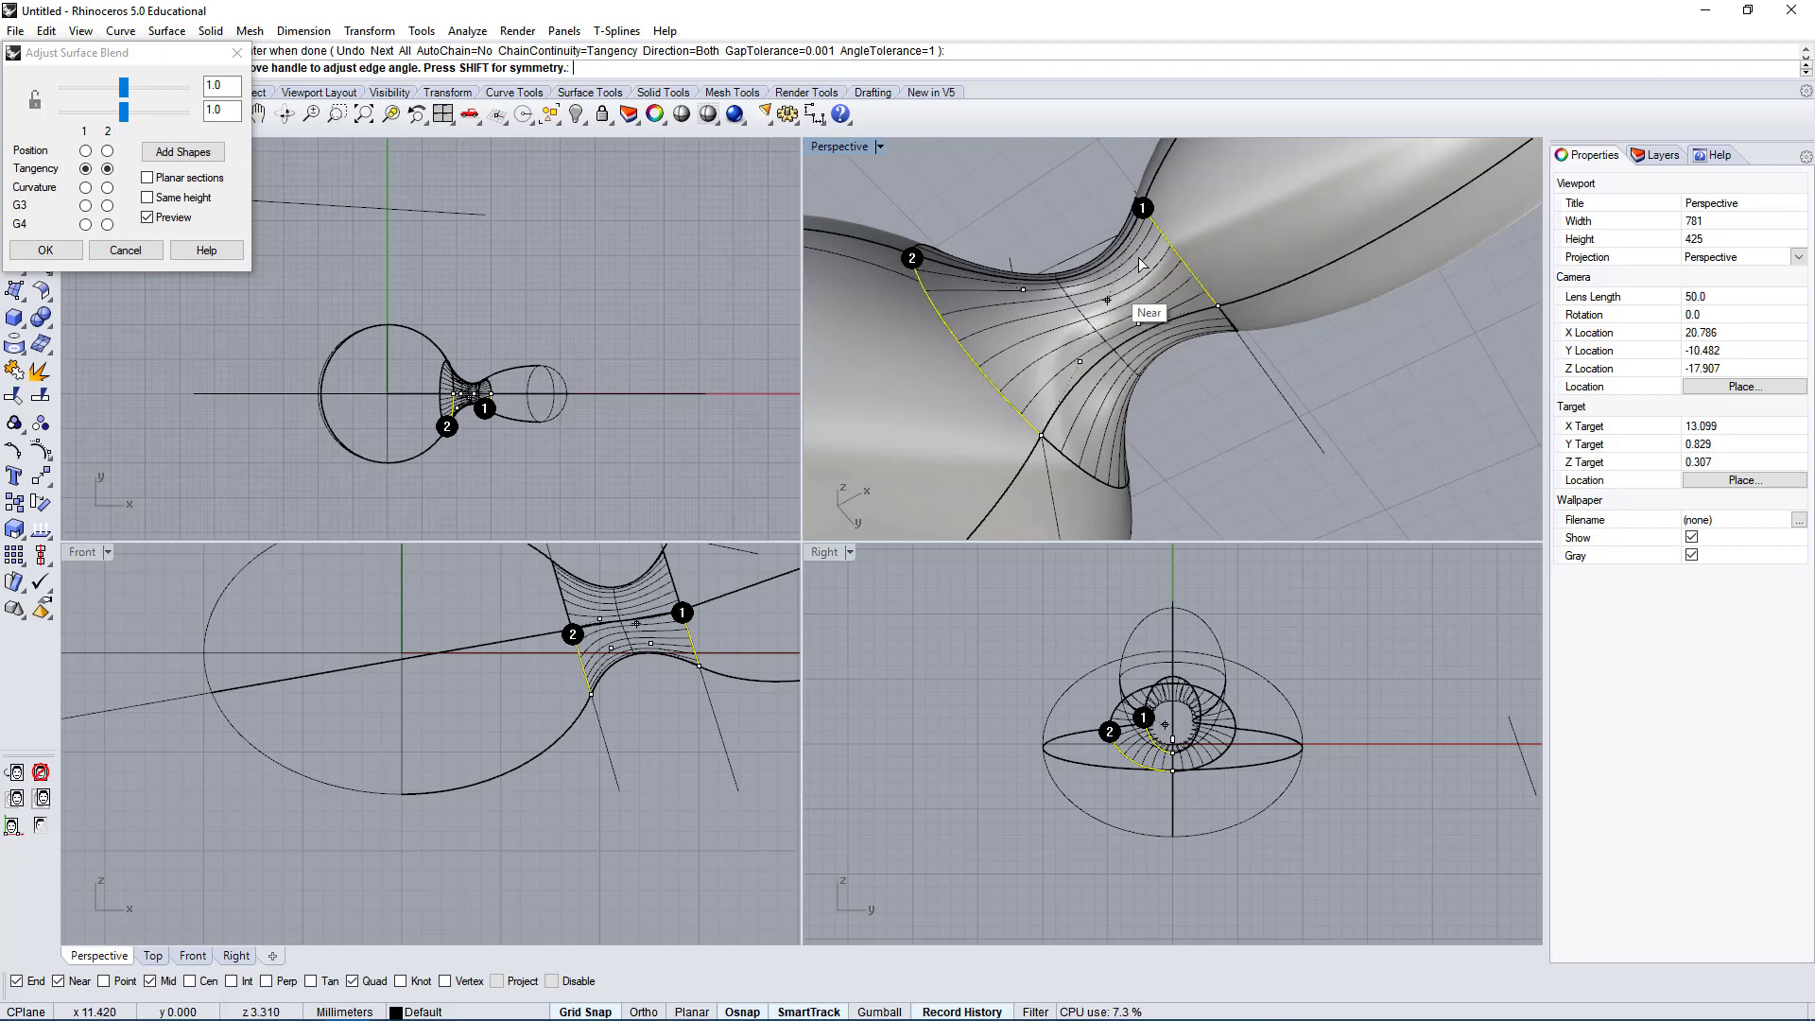
right_click_drag(1068, 312, 1165, 324)
right_click(1097, 347)
Try the same blend with the flattened sphere's edge picked at its lower end to demonstrate mismatched picks, and cancel it.
right_click(1164, 323)
left_click(1167, 223)
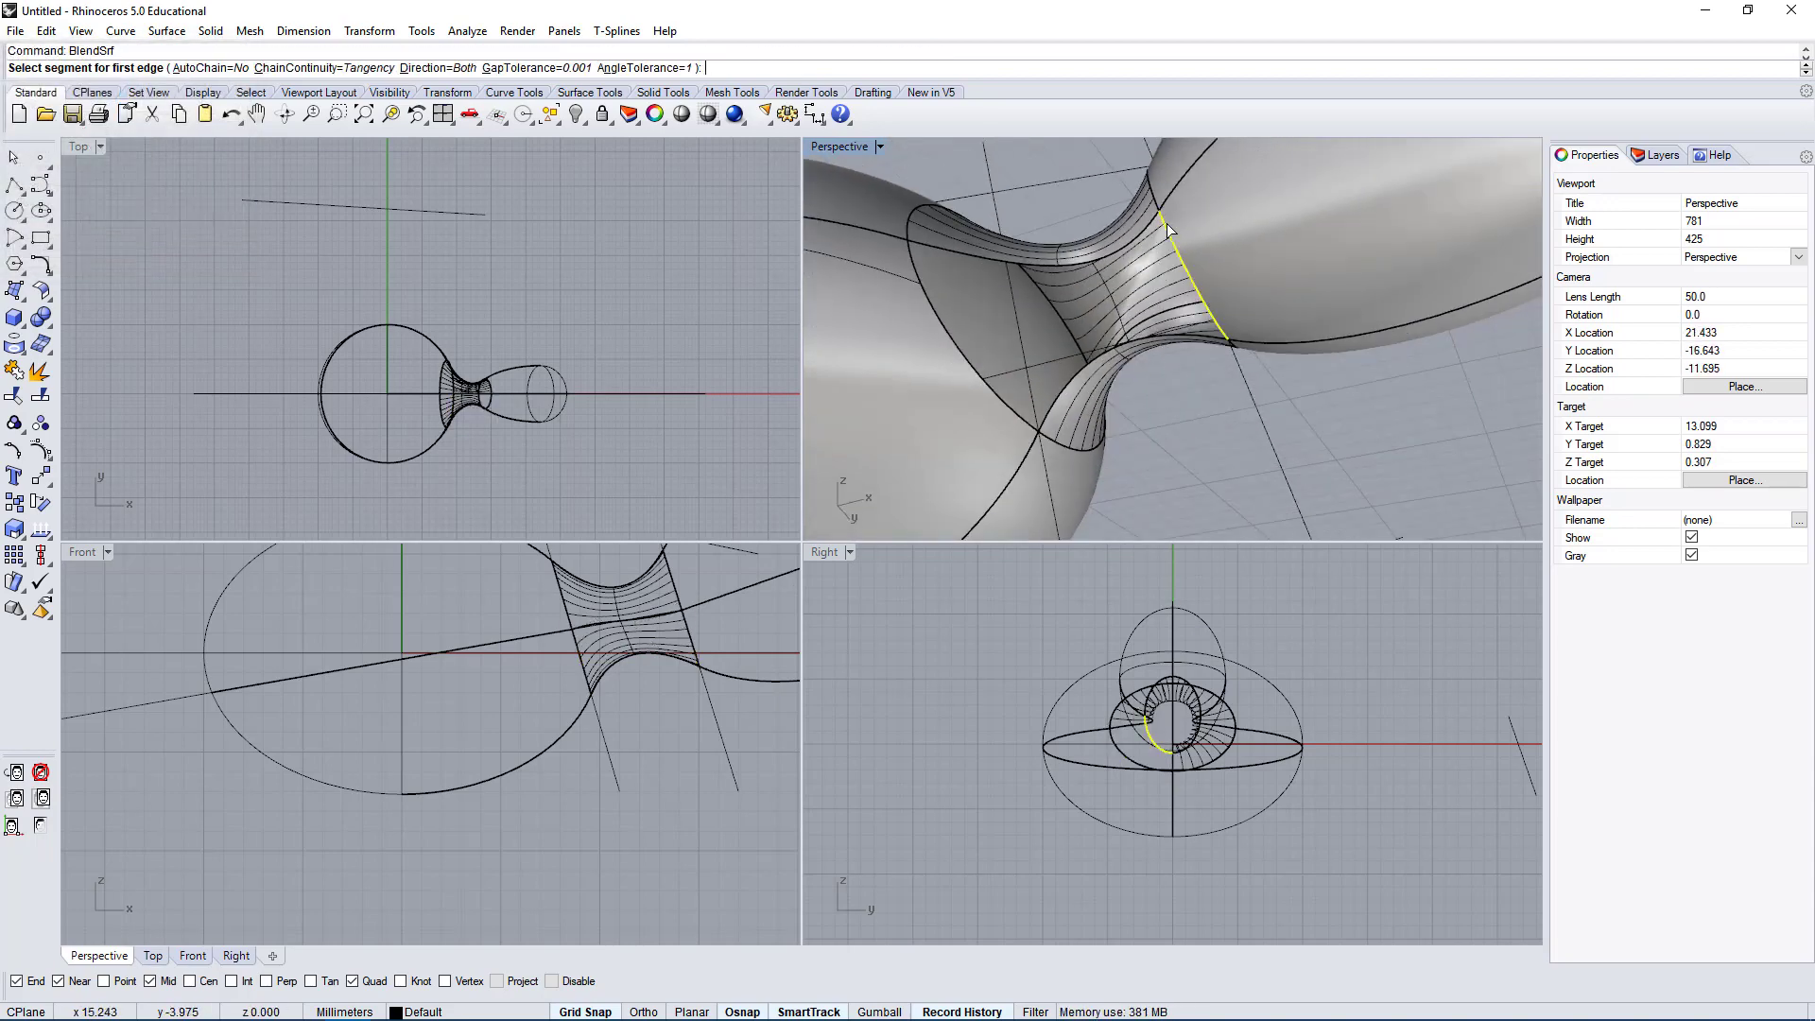
right_click(1031, 431)
left_click(1032, 431)
right_click(1032, 432)
right_click_drag(1139, 222, 1189, 303)
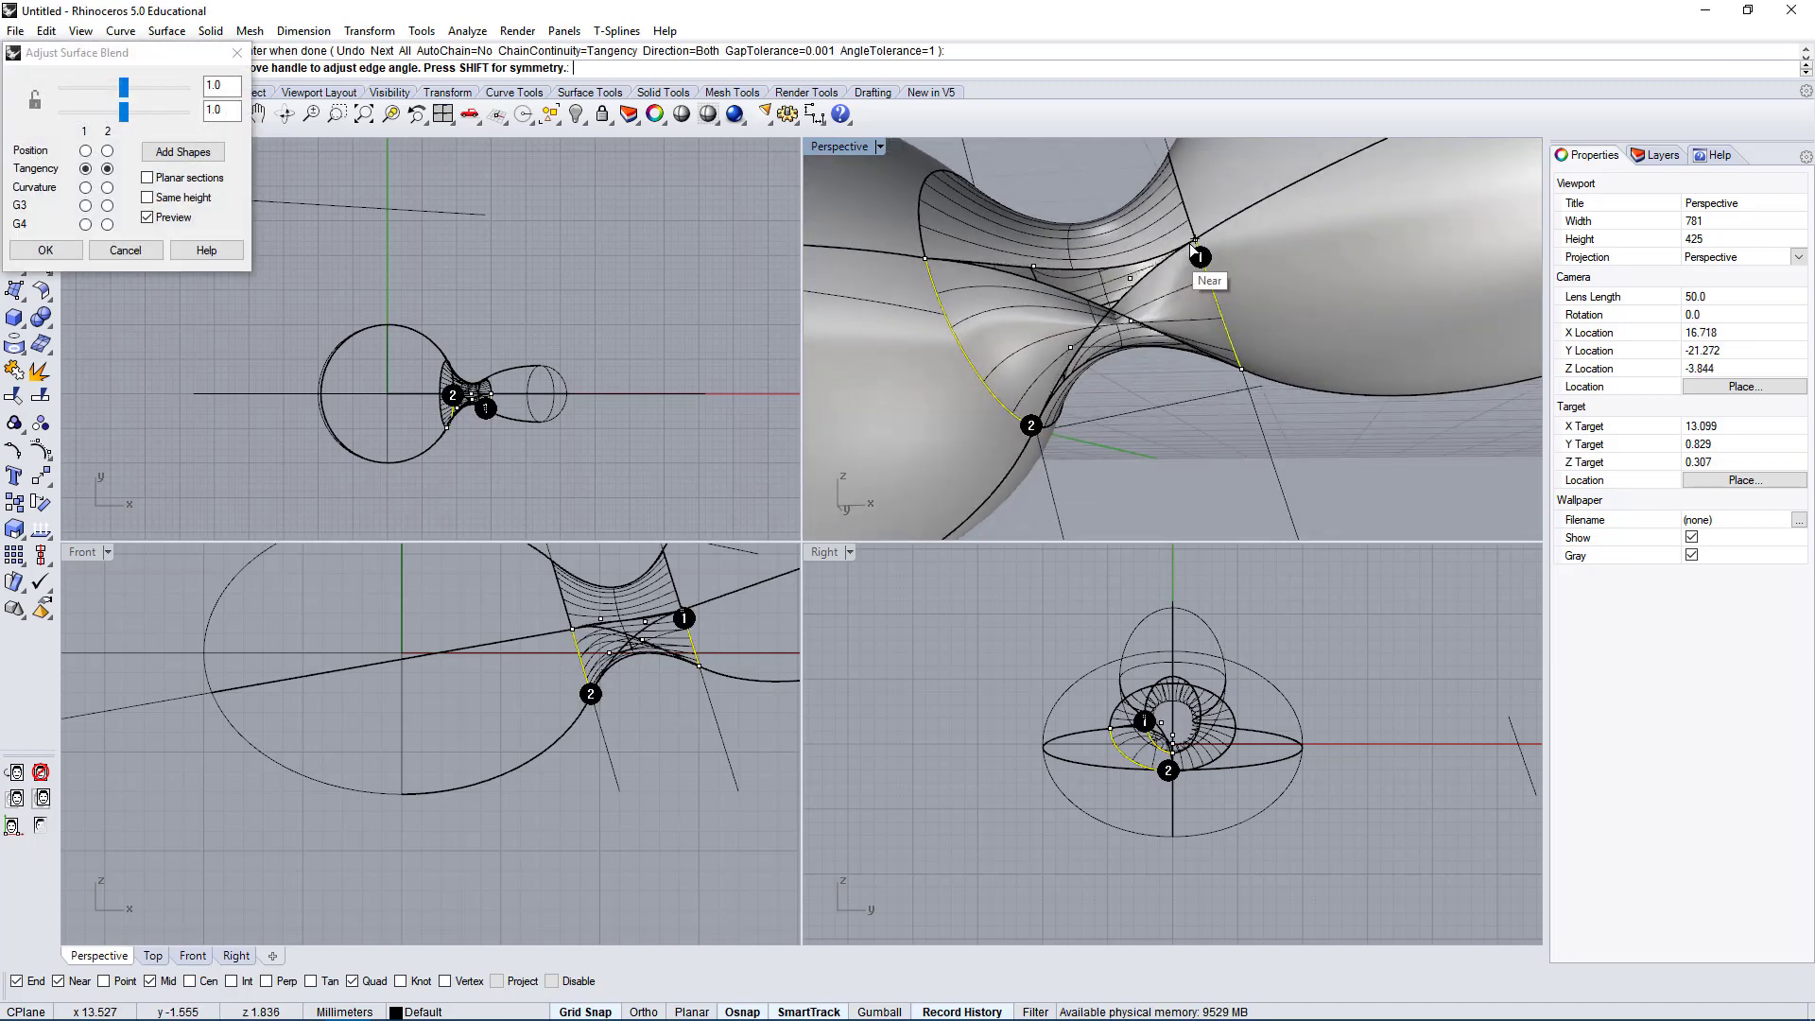
right_click_drag(1108, 404, 1049, 406)
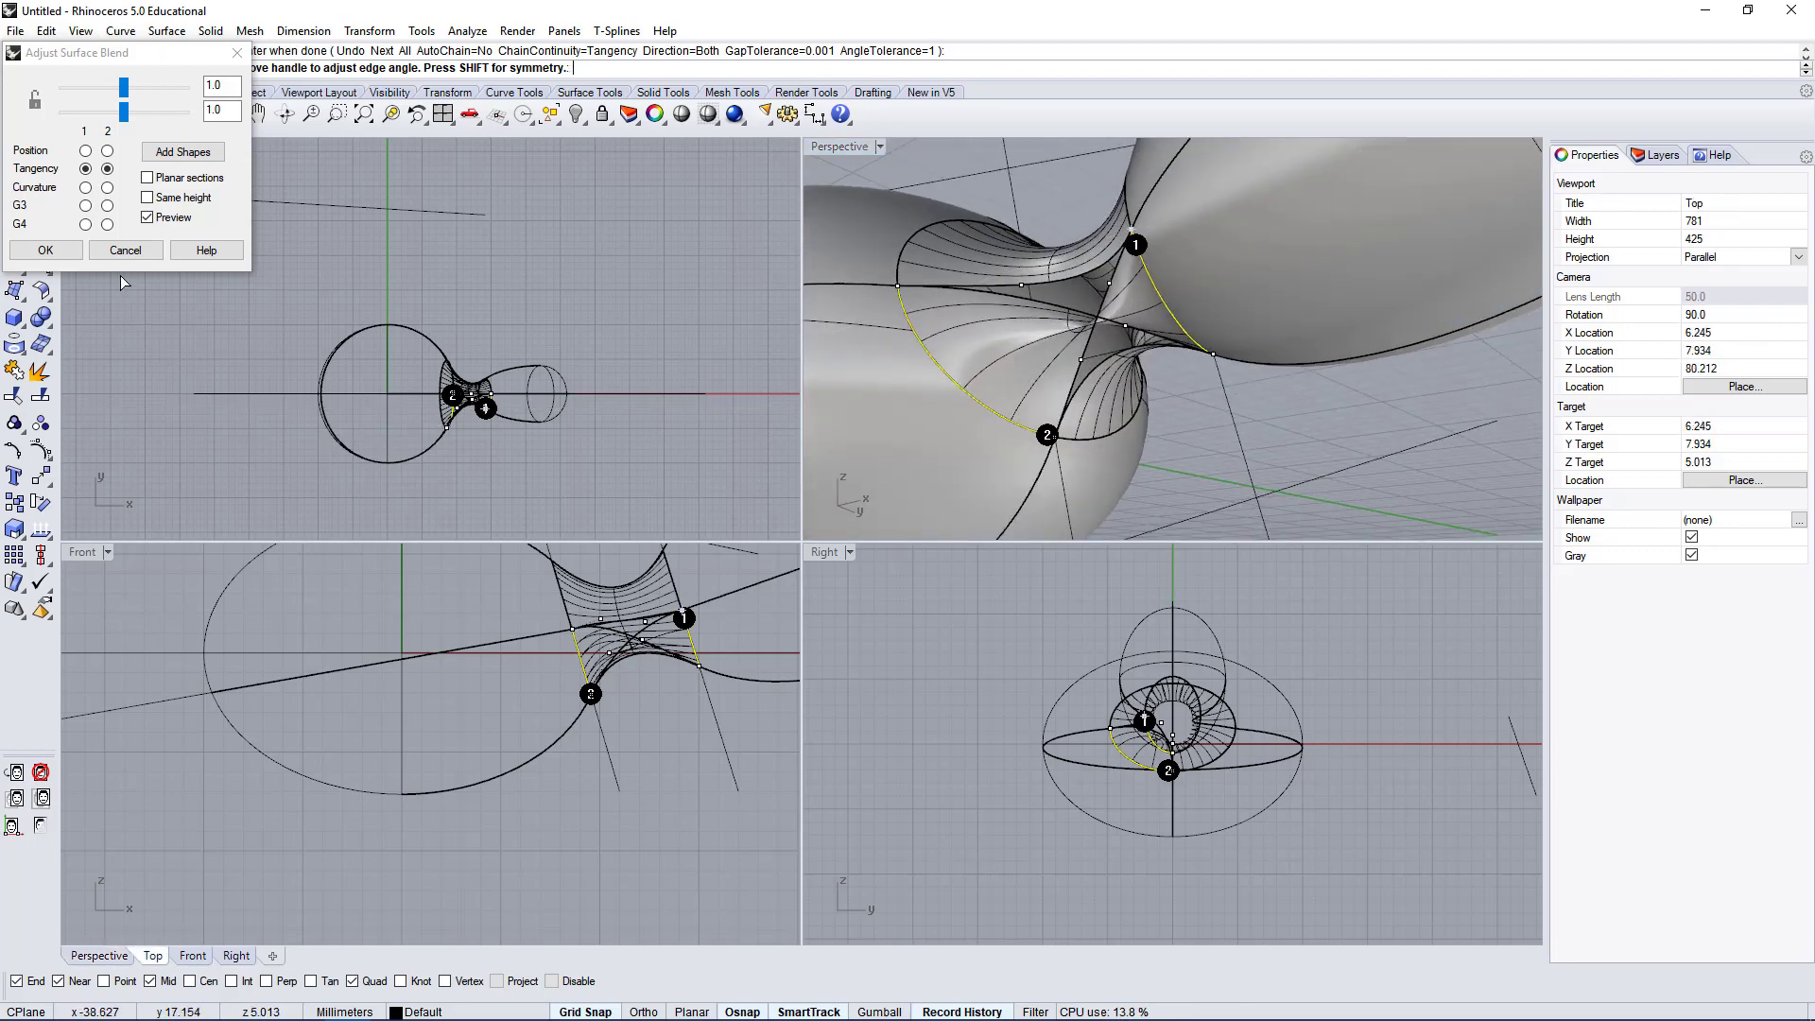
left_click(119, 252)
Blend the lower front edges of the egg-shaped copy and the flattened sphere from matching upper ends, with Tangency on both edges.
right_click_drag(1133, 331, 1191, 274)
right_click(1193, 270)
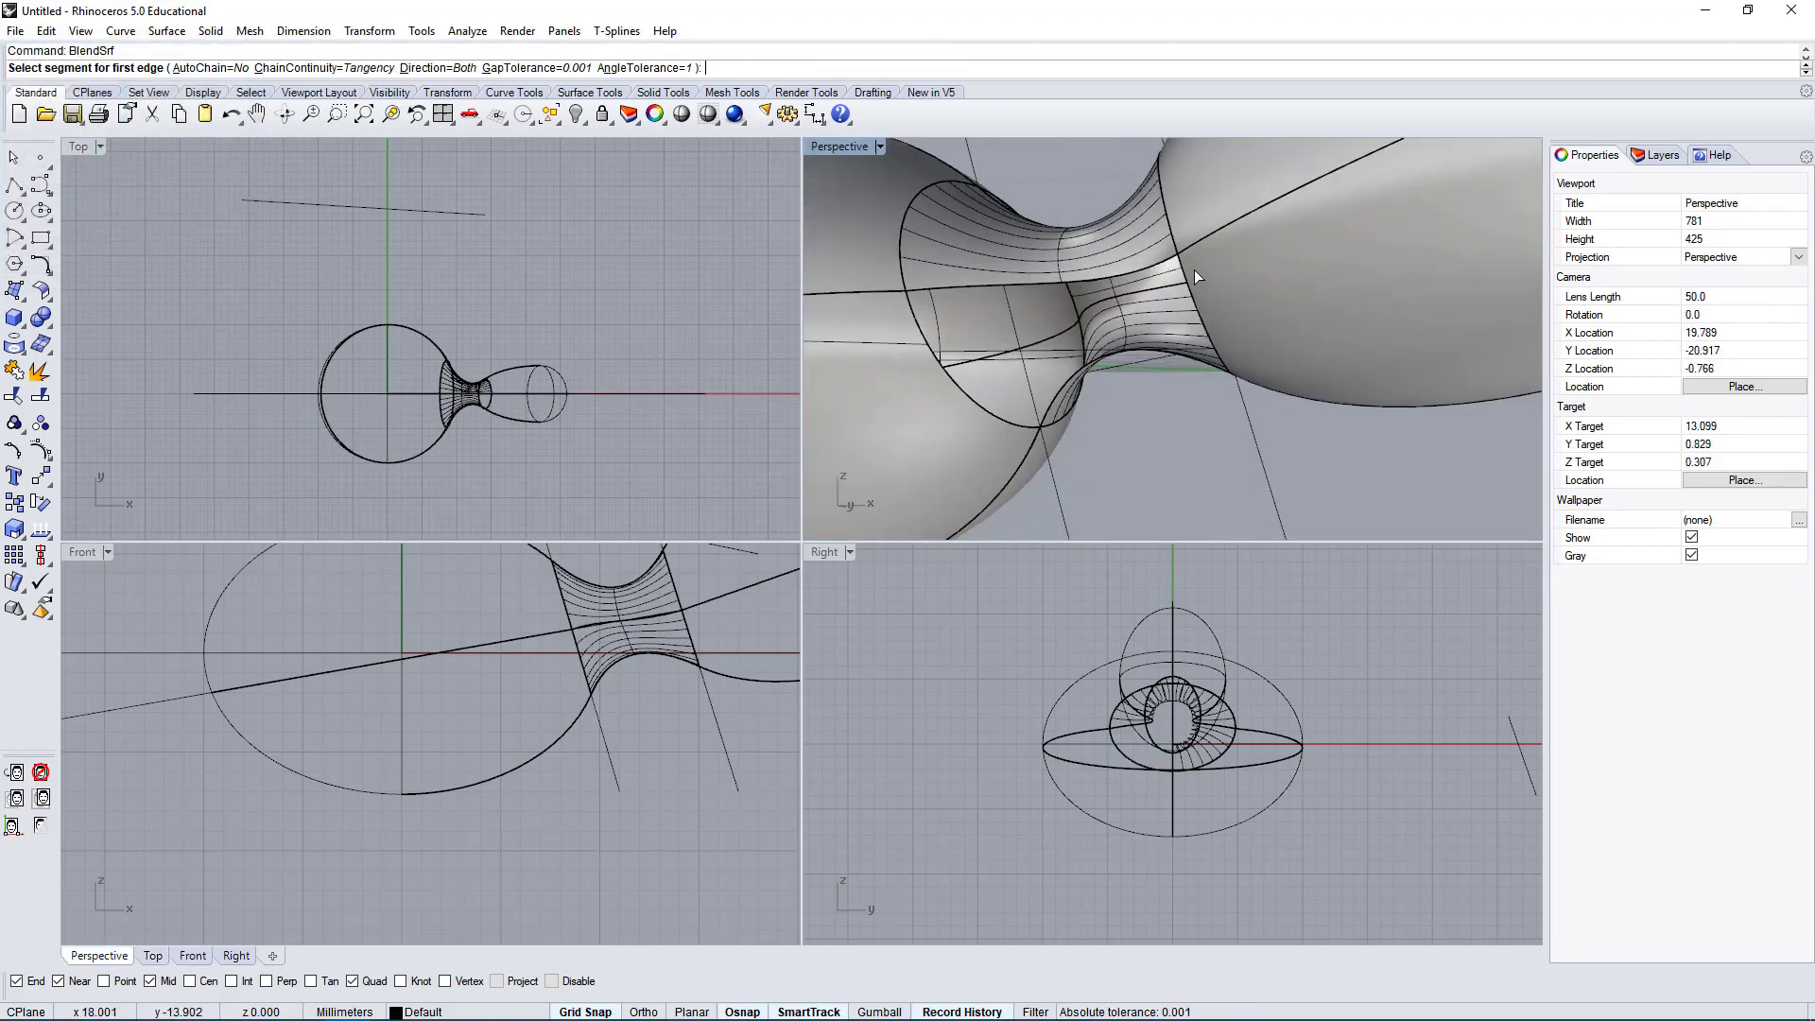
left_click(1183, 266)
key("Return")
left_click(904, 295)
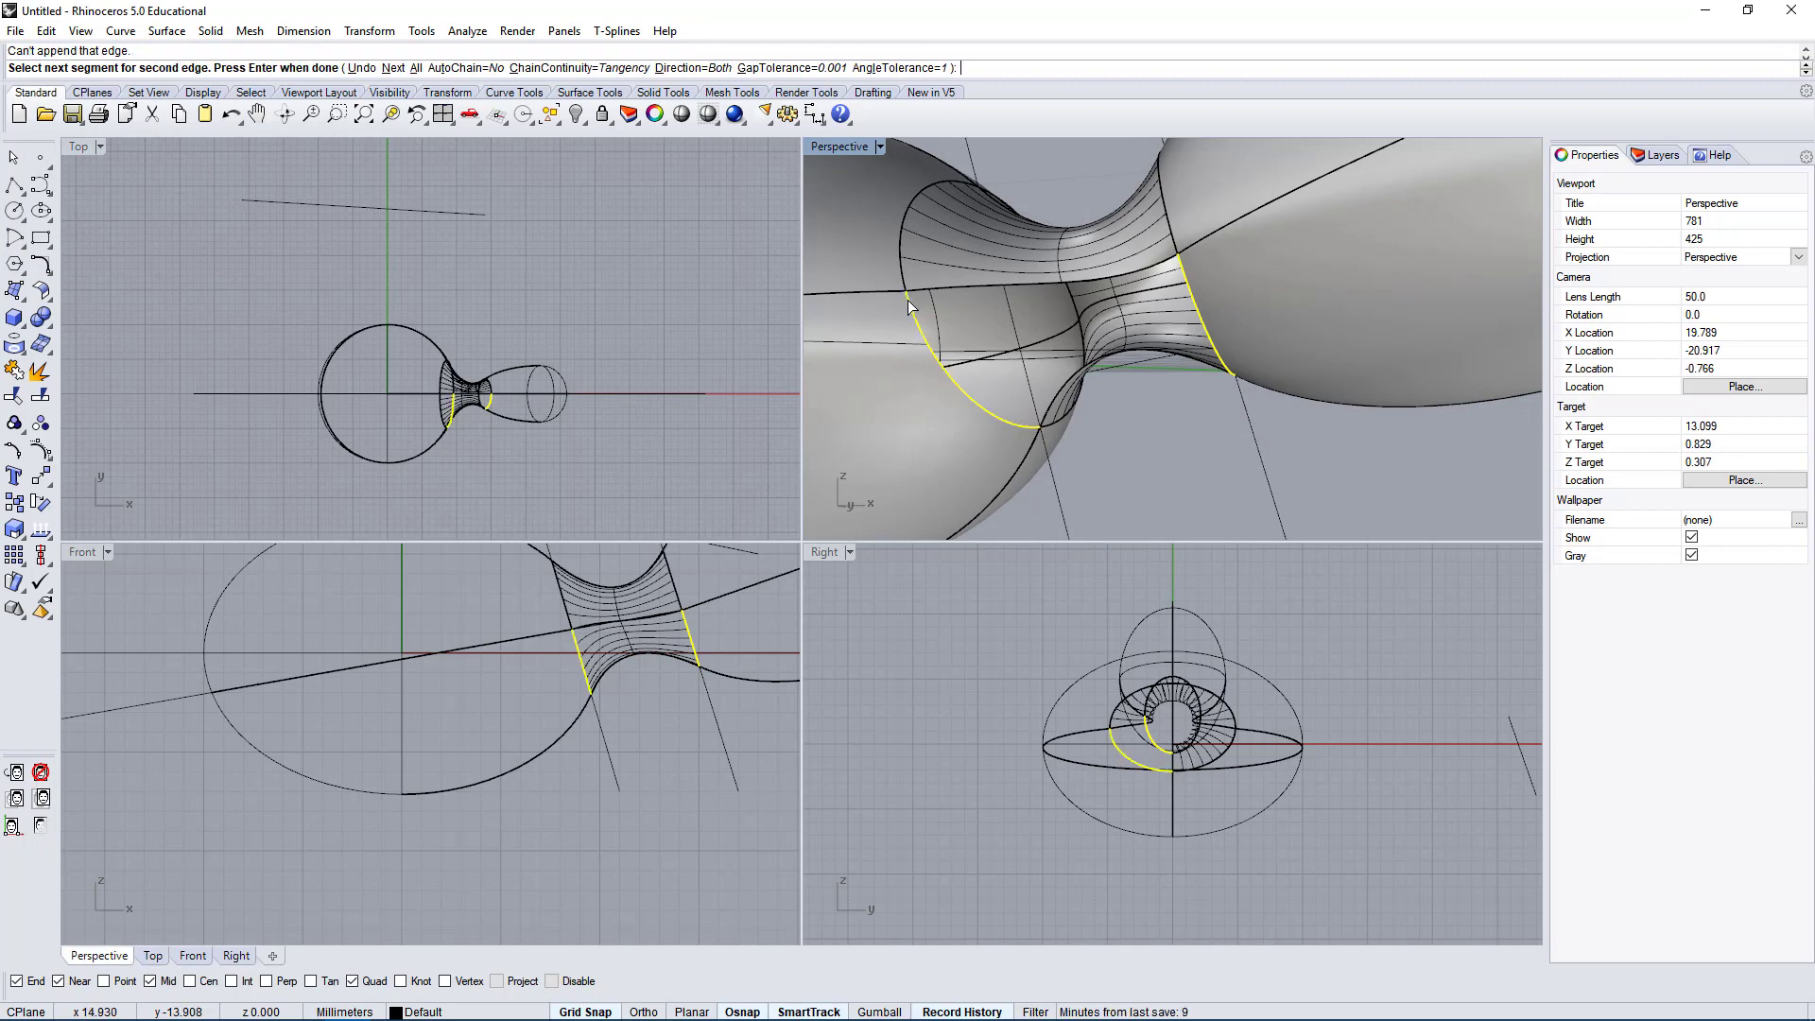
key("Return")
right_click_drag(1338, 389, 1208, 193)
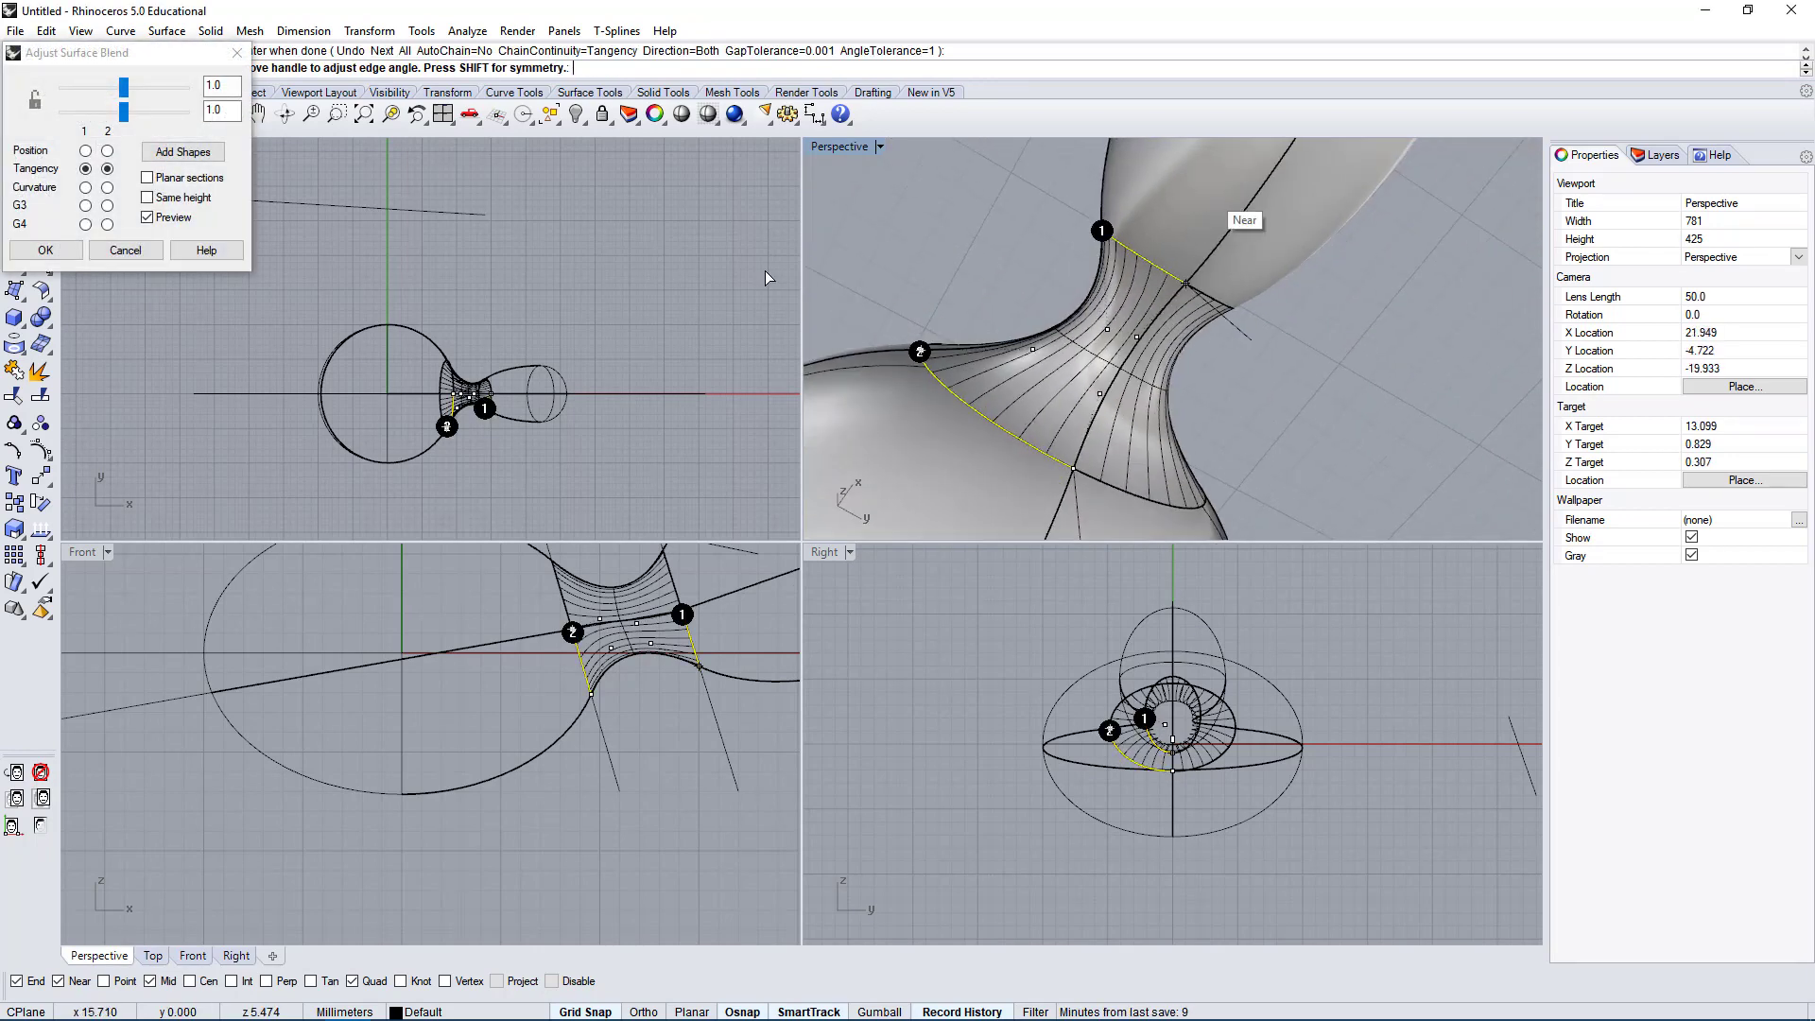
left_click(45, 250)
Examine the last blend surface and the whole connected form from several sides.
right_click_drag(1054, 297, 1030, 223)
scroll(1103, 261, "down", 4)
left_click(1125, 312)
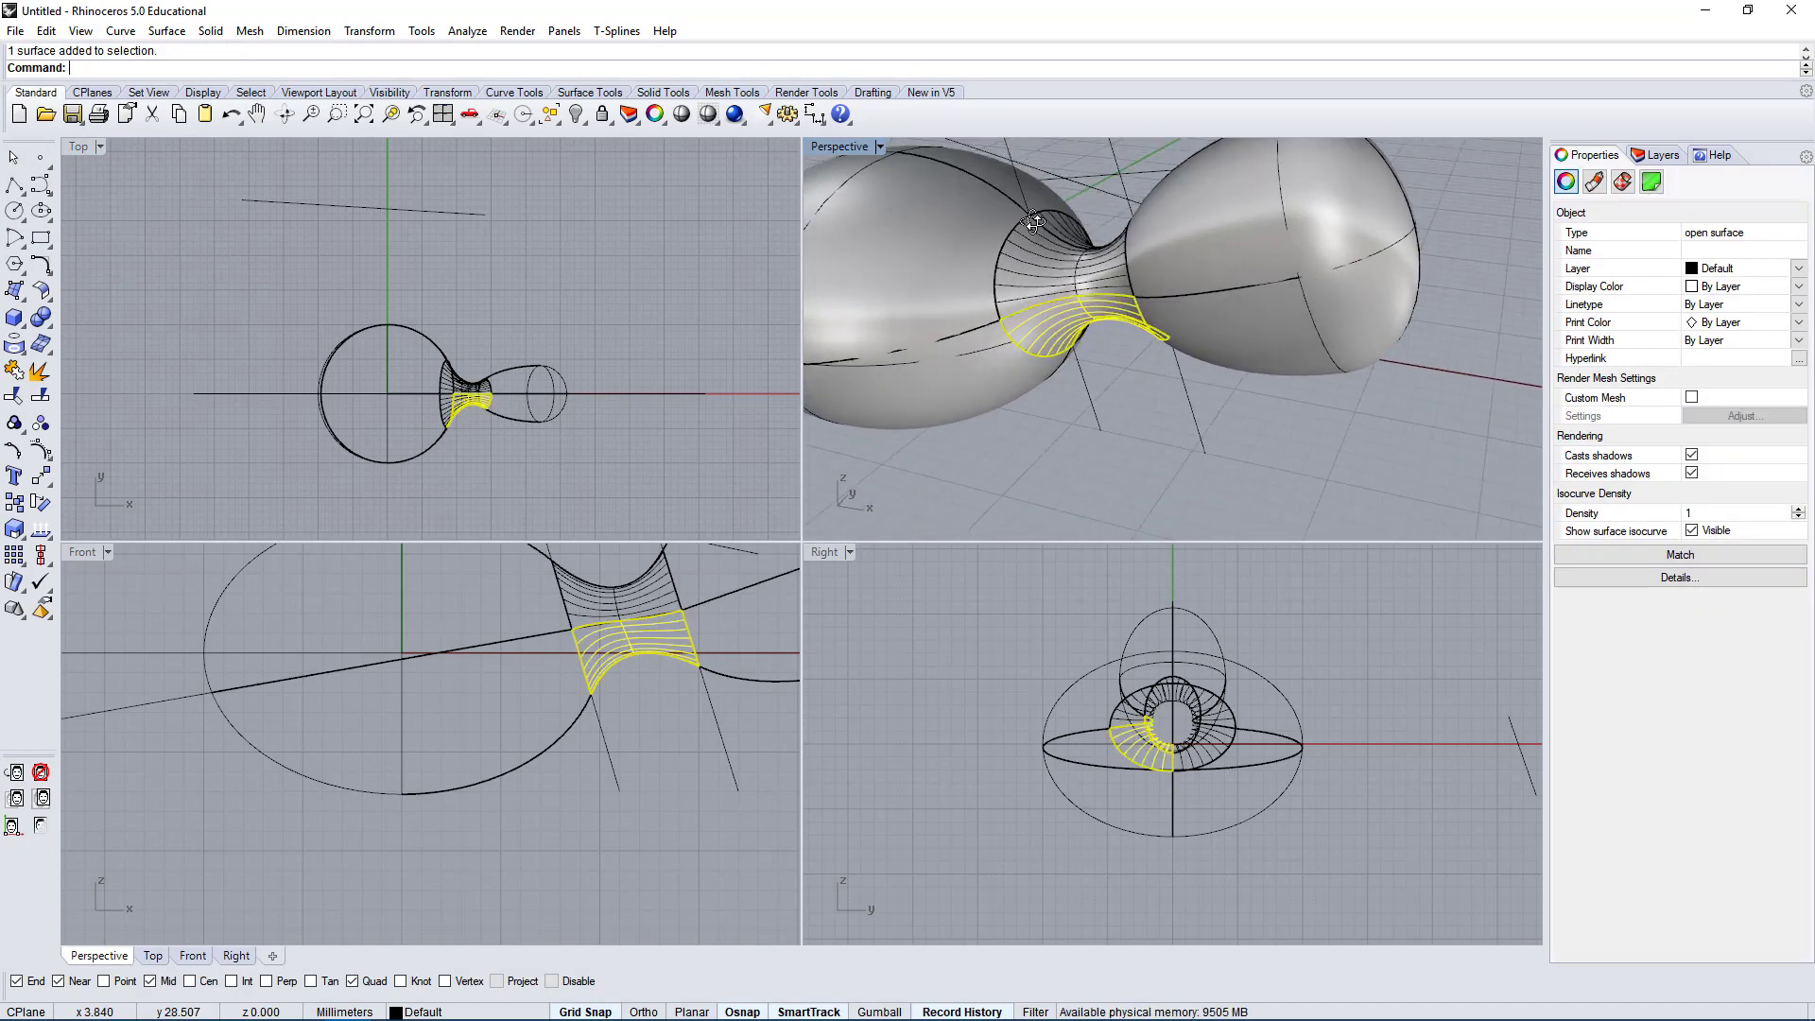
scroll(1031, 227, "down", 4)
right_click_drag(1017, 331, 1217, 286)
left_click(1305, 478)
scroll(1200, 401, "down", 4)
left_click_drag(1269, 425, 1078, 288)
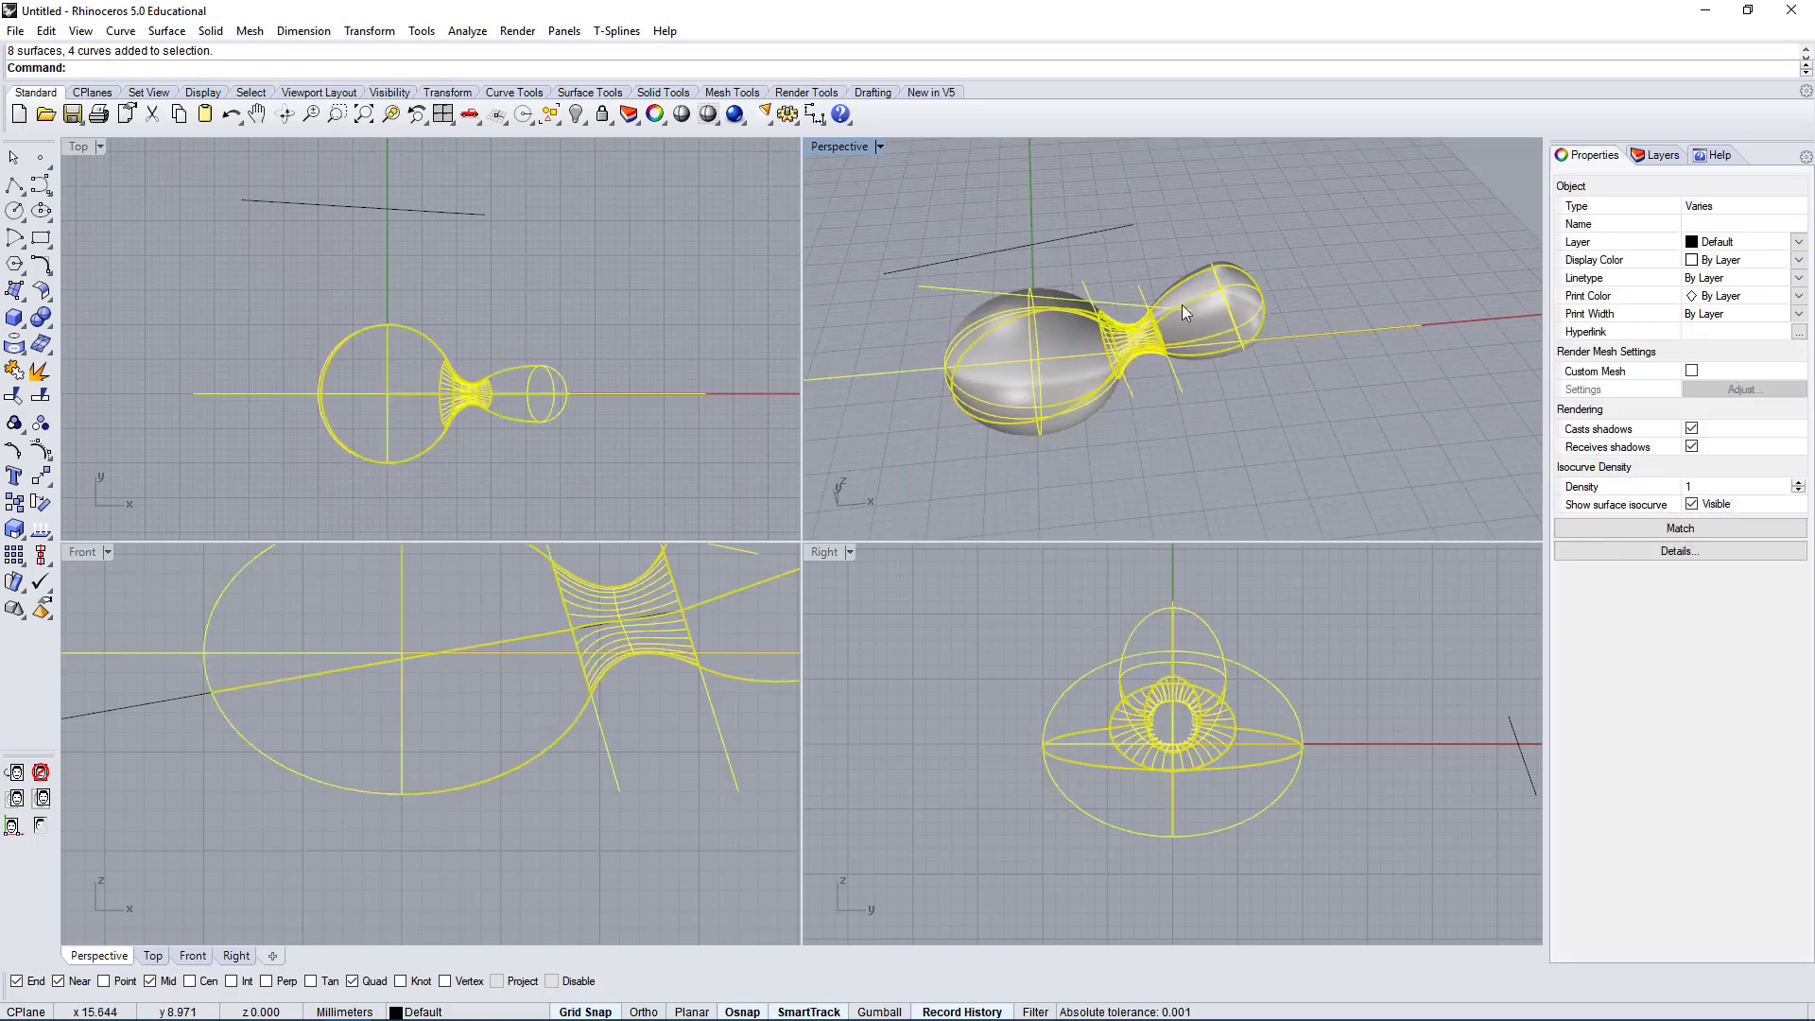
left_click(1202, 450)
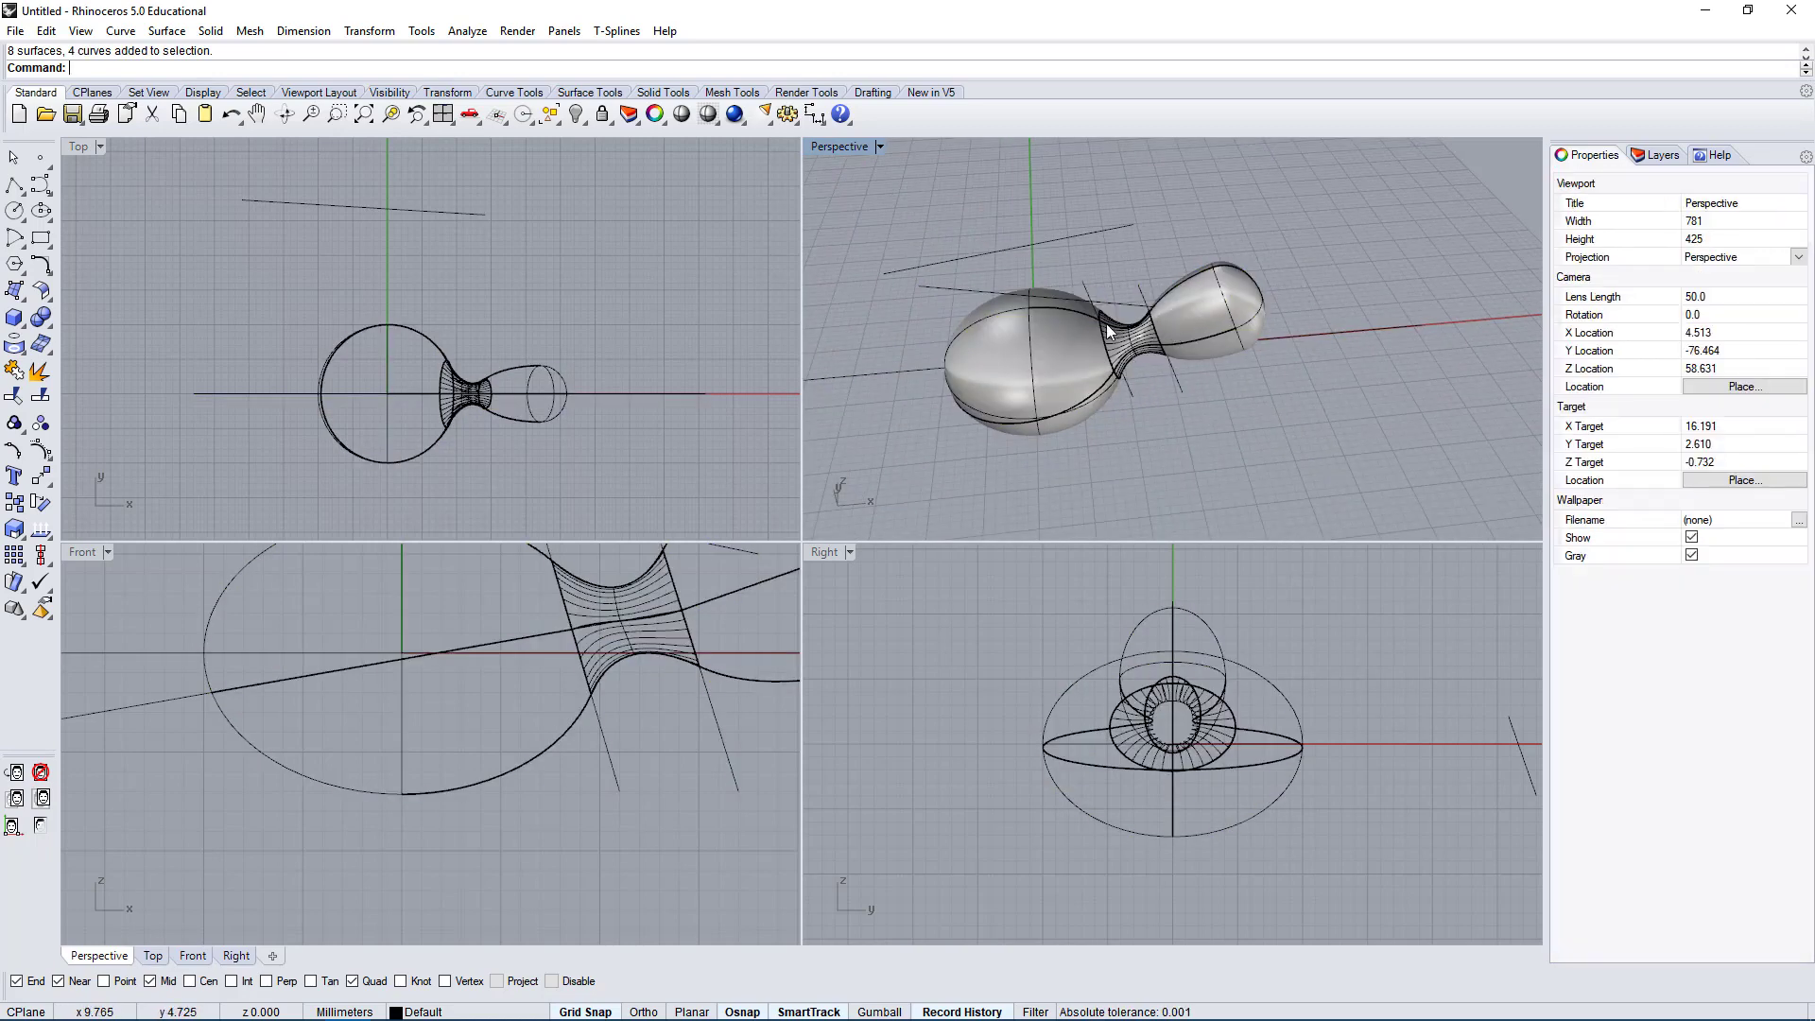
Join the split halves and the four blend surfaces into a single polysurface.
right_click_drag(1136, 350, 992, 444)
key("ctrl+a")
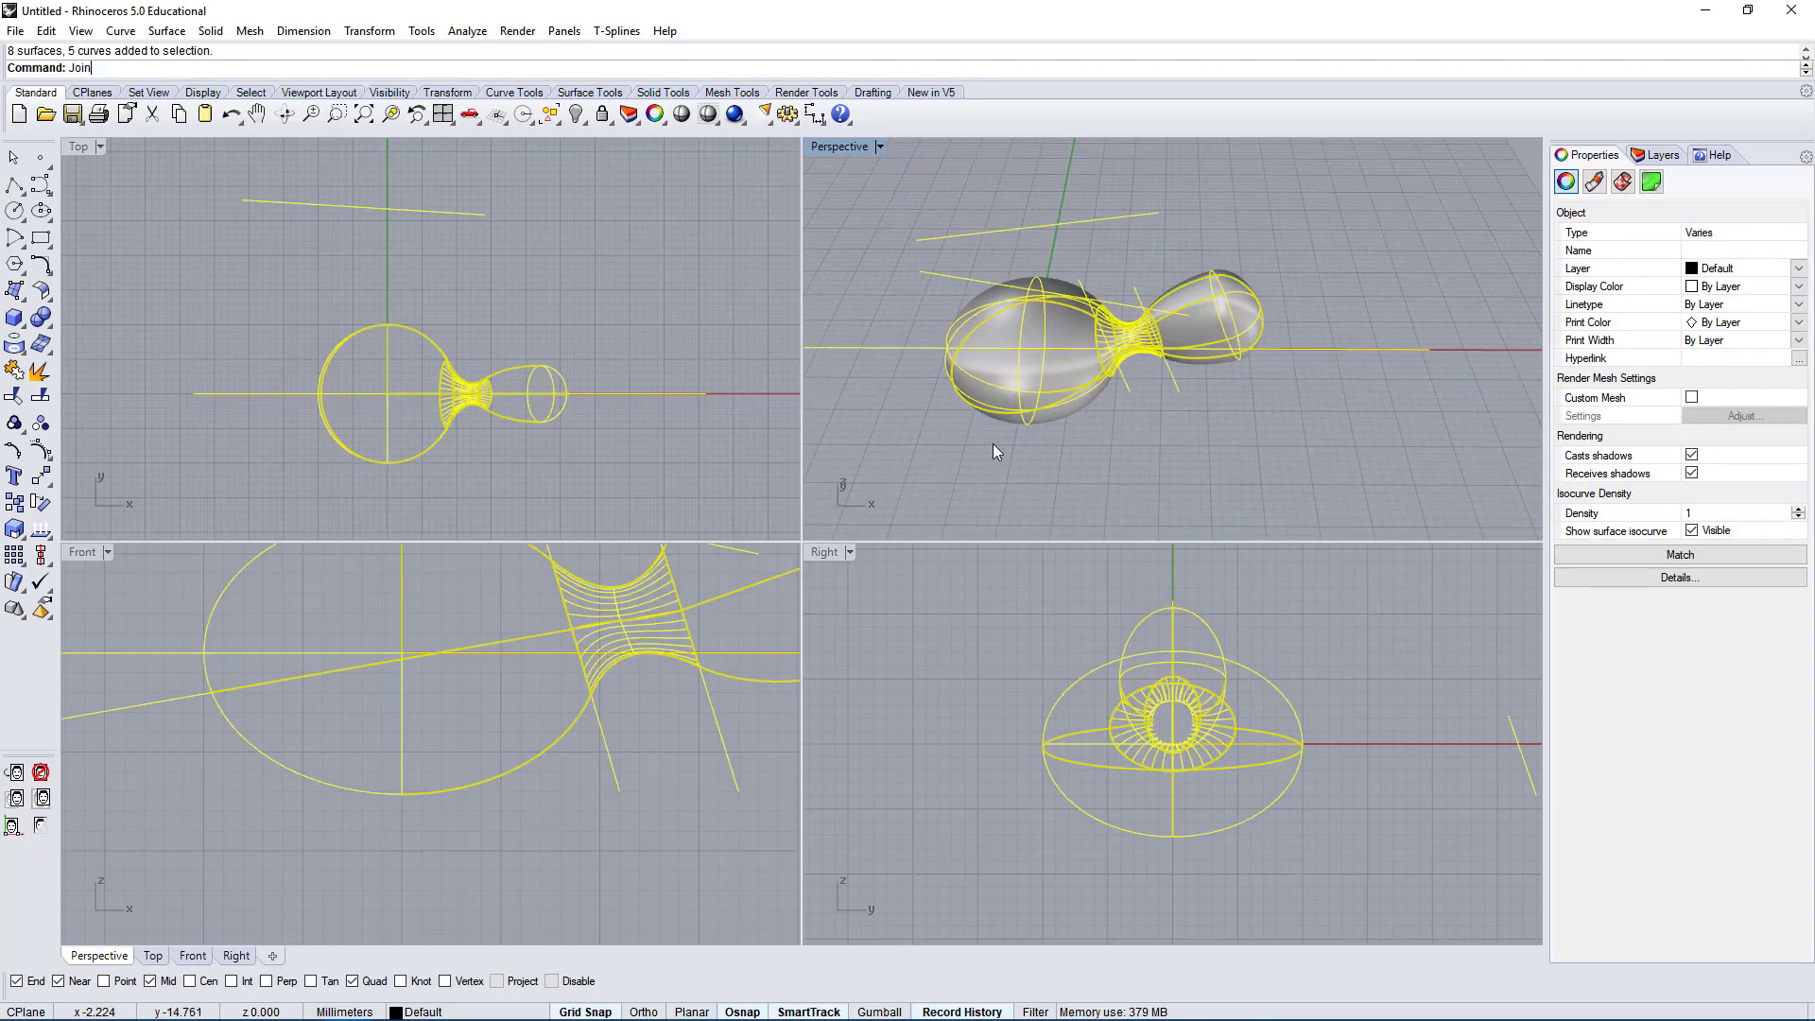
left_click(1193, 456)
Show all edges of the joined polysurface with edge analysis and examine the neck area.
left_click(1241, 307)
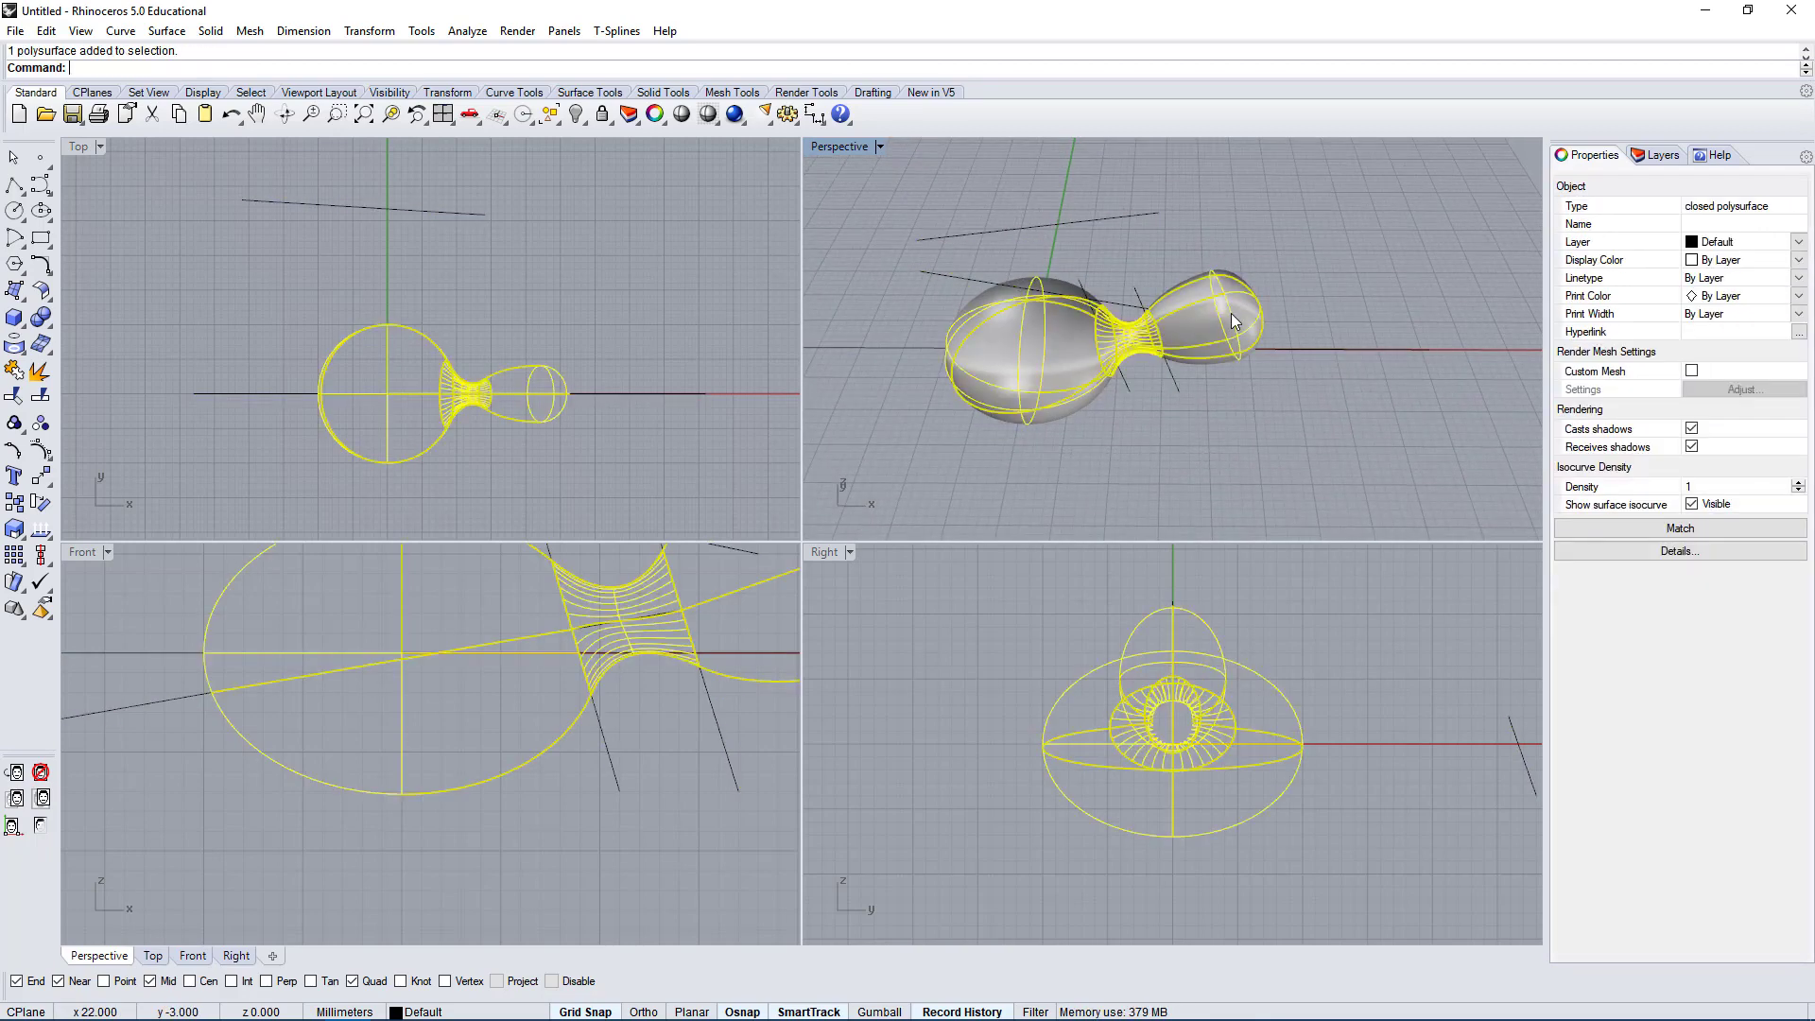
left_click(516, 31)
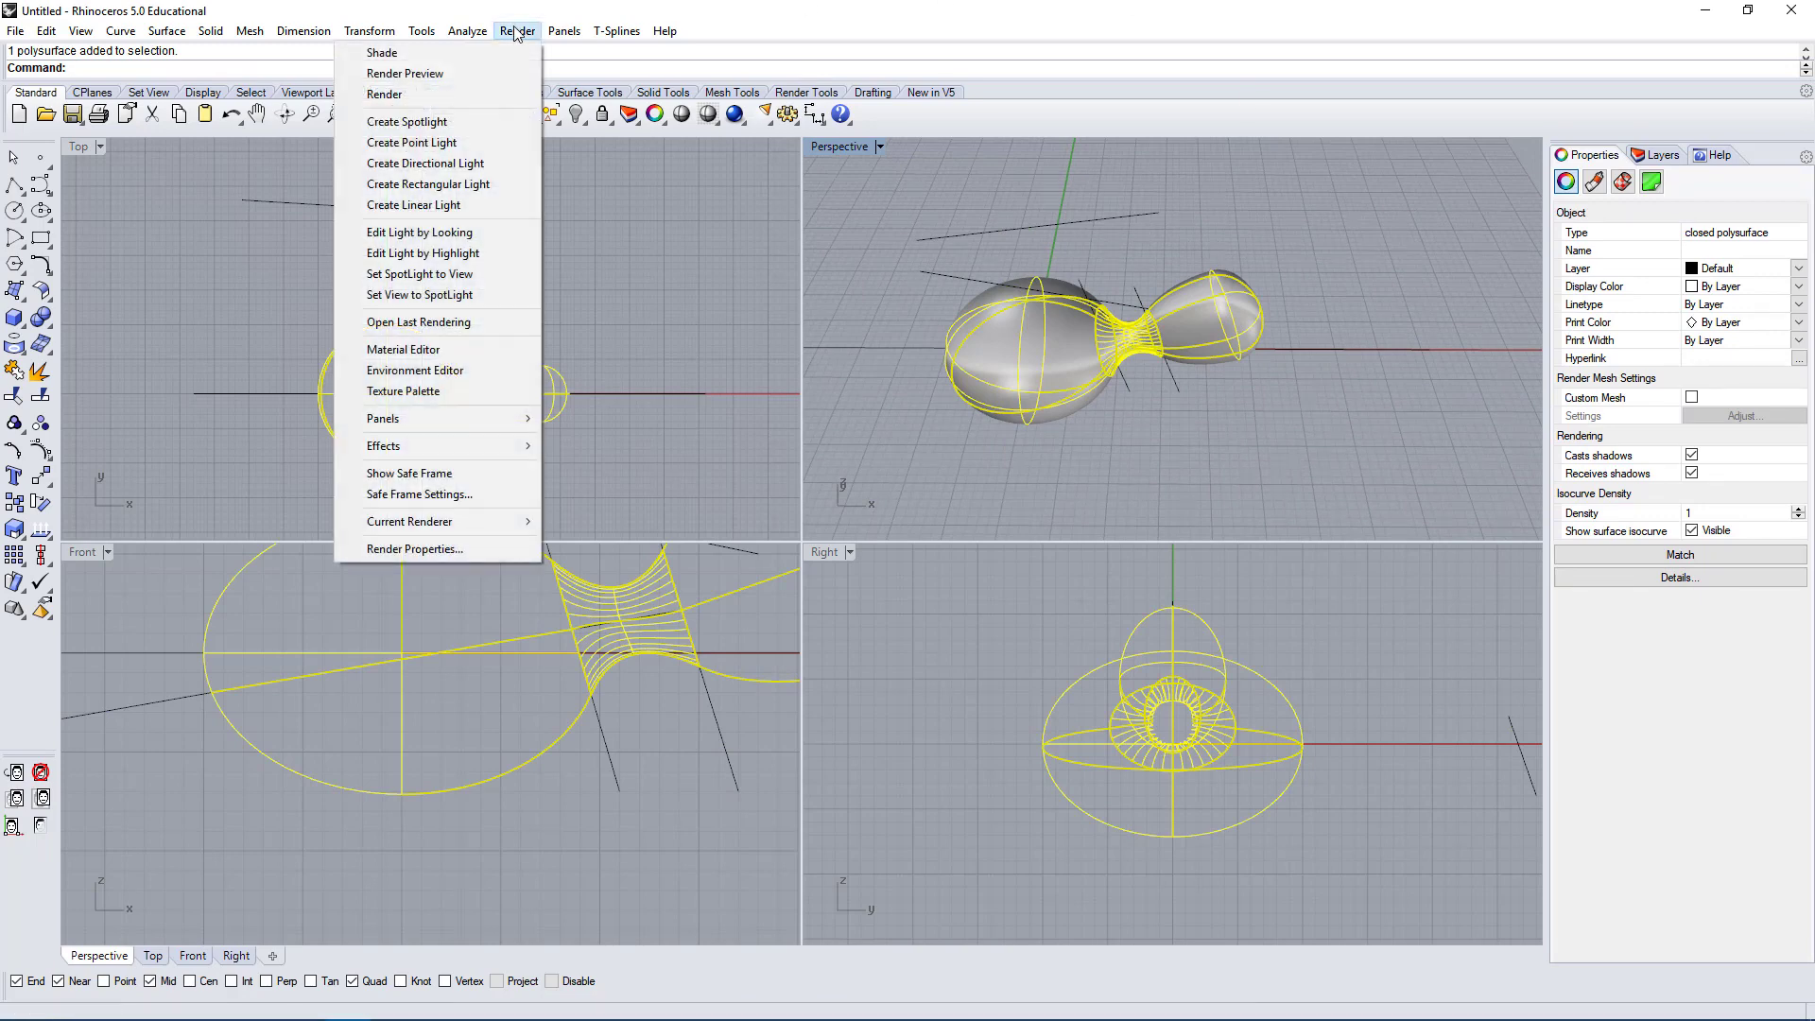
mouse_move(468, 31)
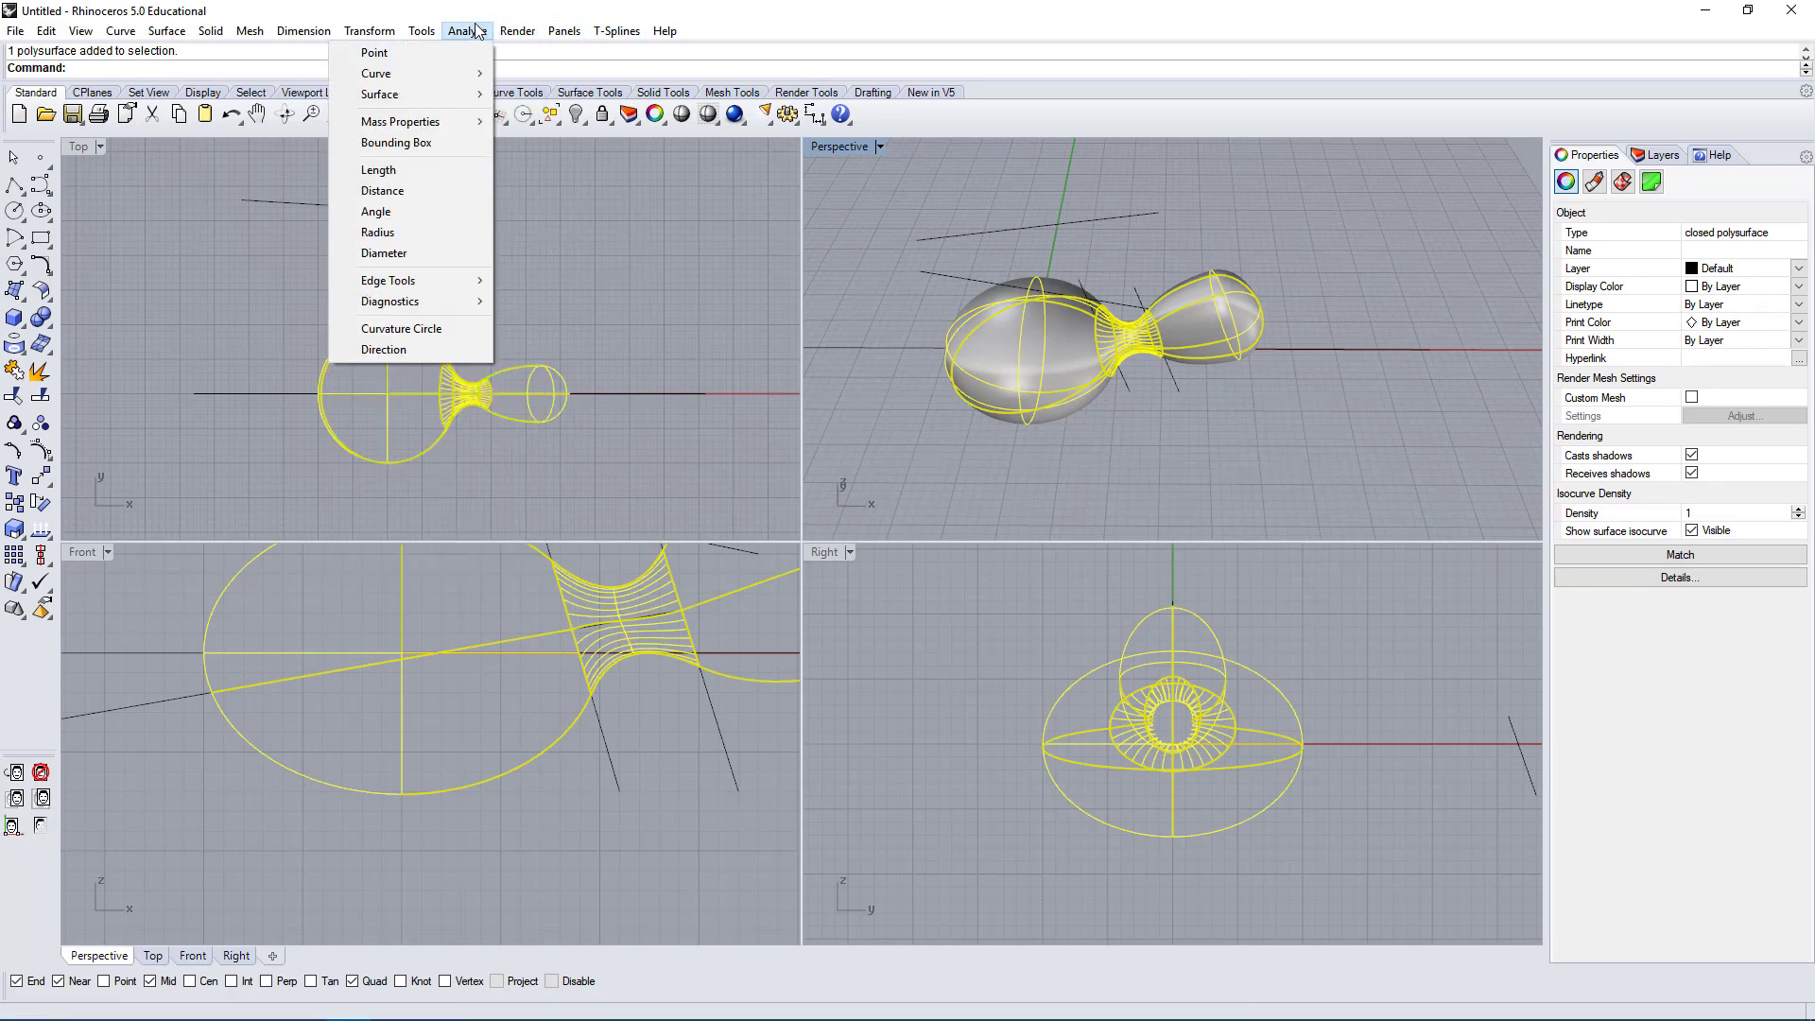
mouse_move(383, 284)
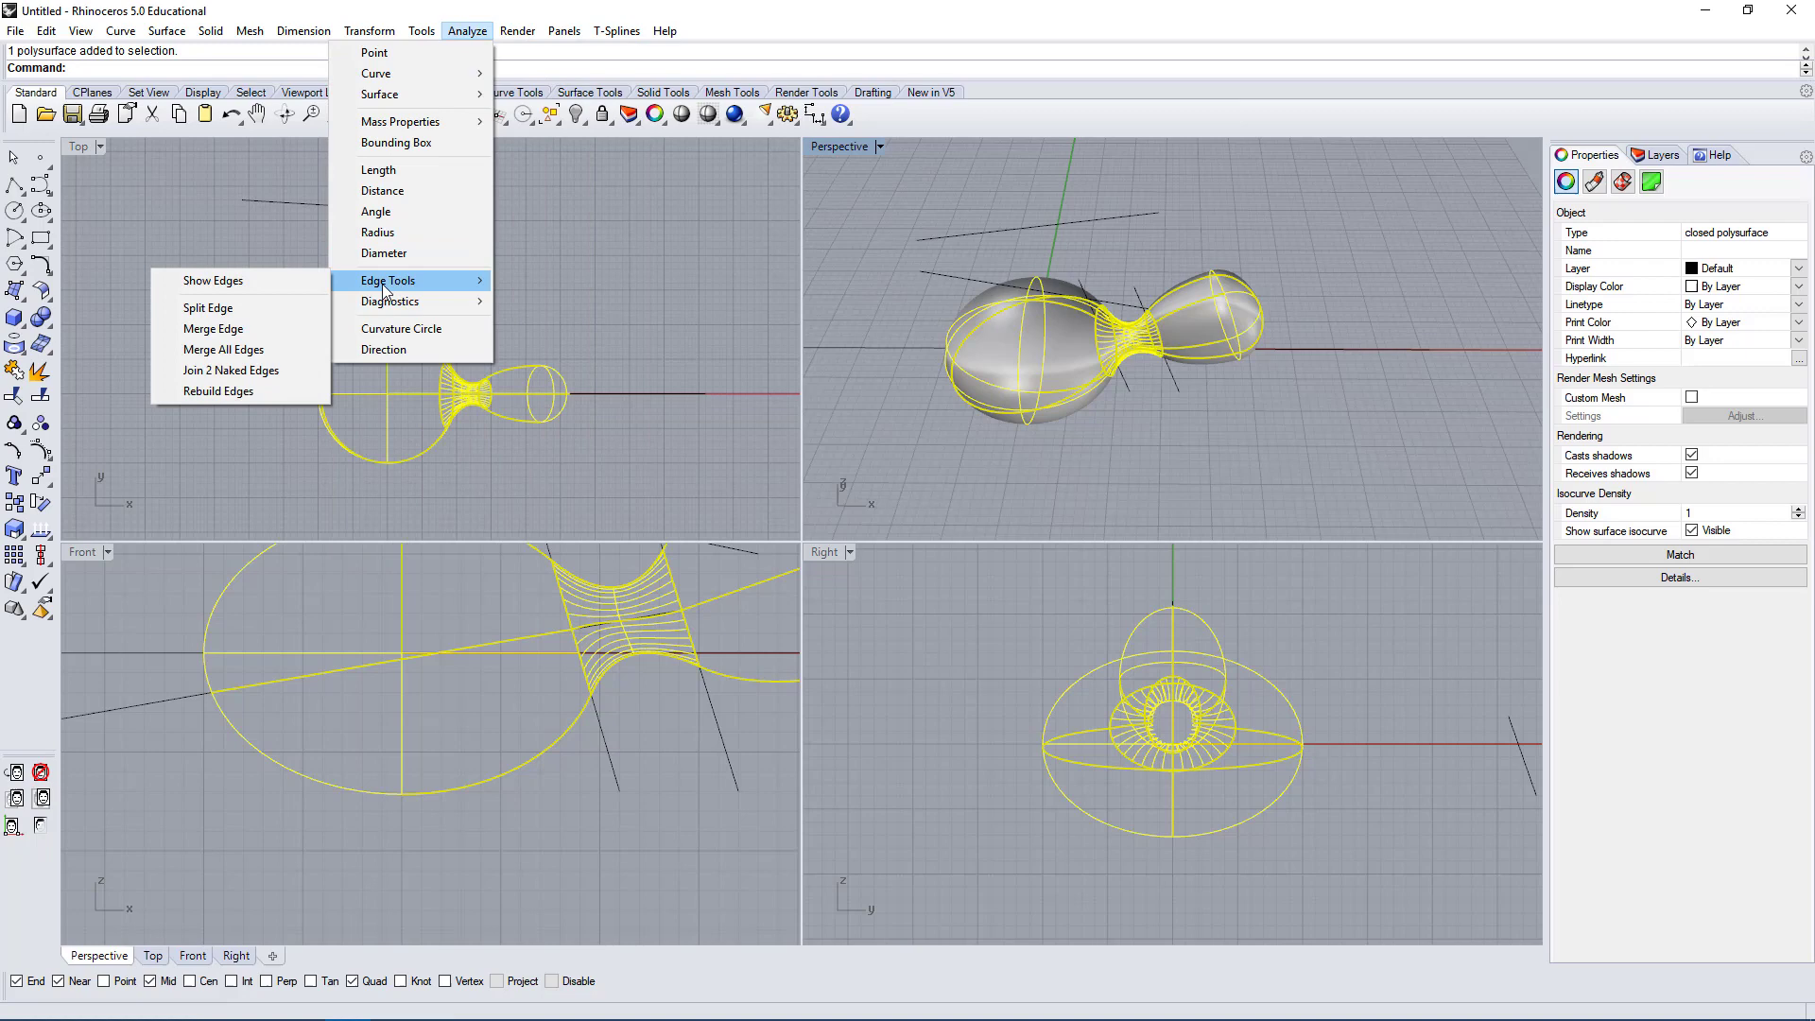
left_click(259, 282)
right_click_drag(1160, 329, 1149, 147)
right_click_drag(1082, 383, 1000, 322)
right_click_drag(1126, 358, 1118, 301)
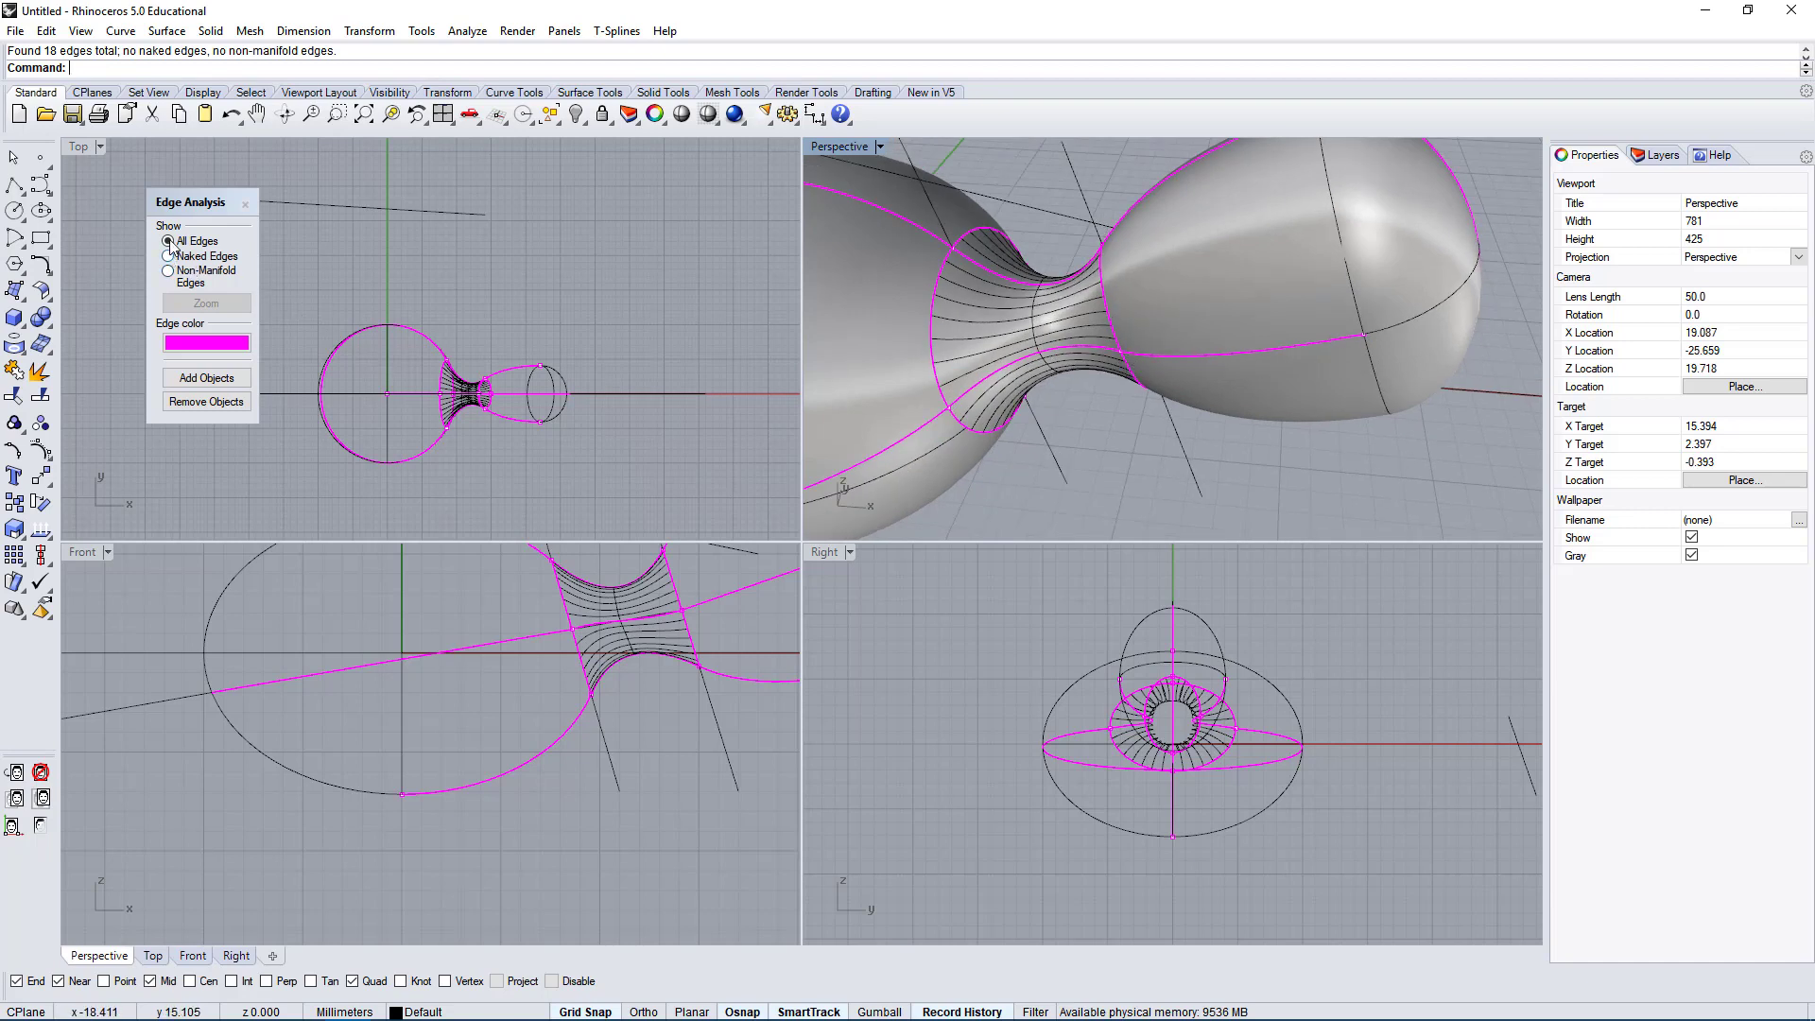
Switch the edge analysis to naked edges and add the joined polysurface to it.
left_click_drag(177, 202, 210, 205)
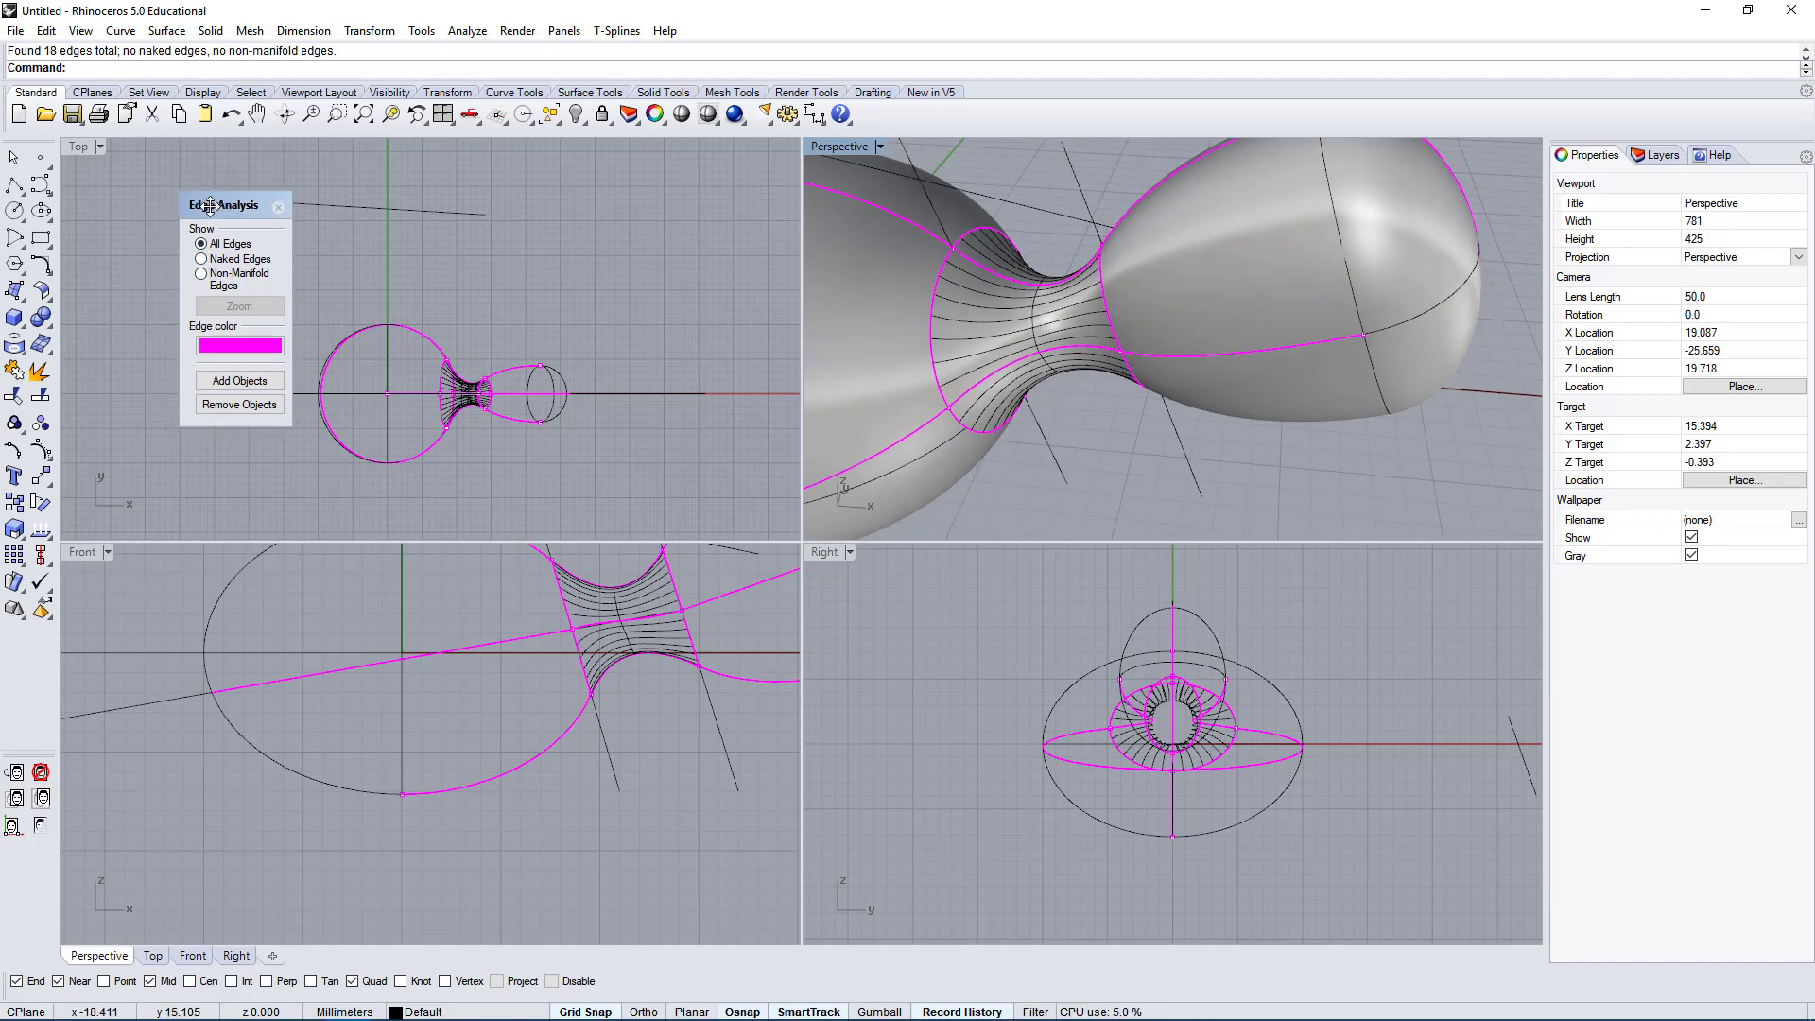
left_click(204, 259)
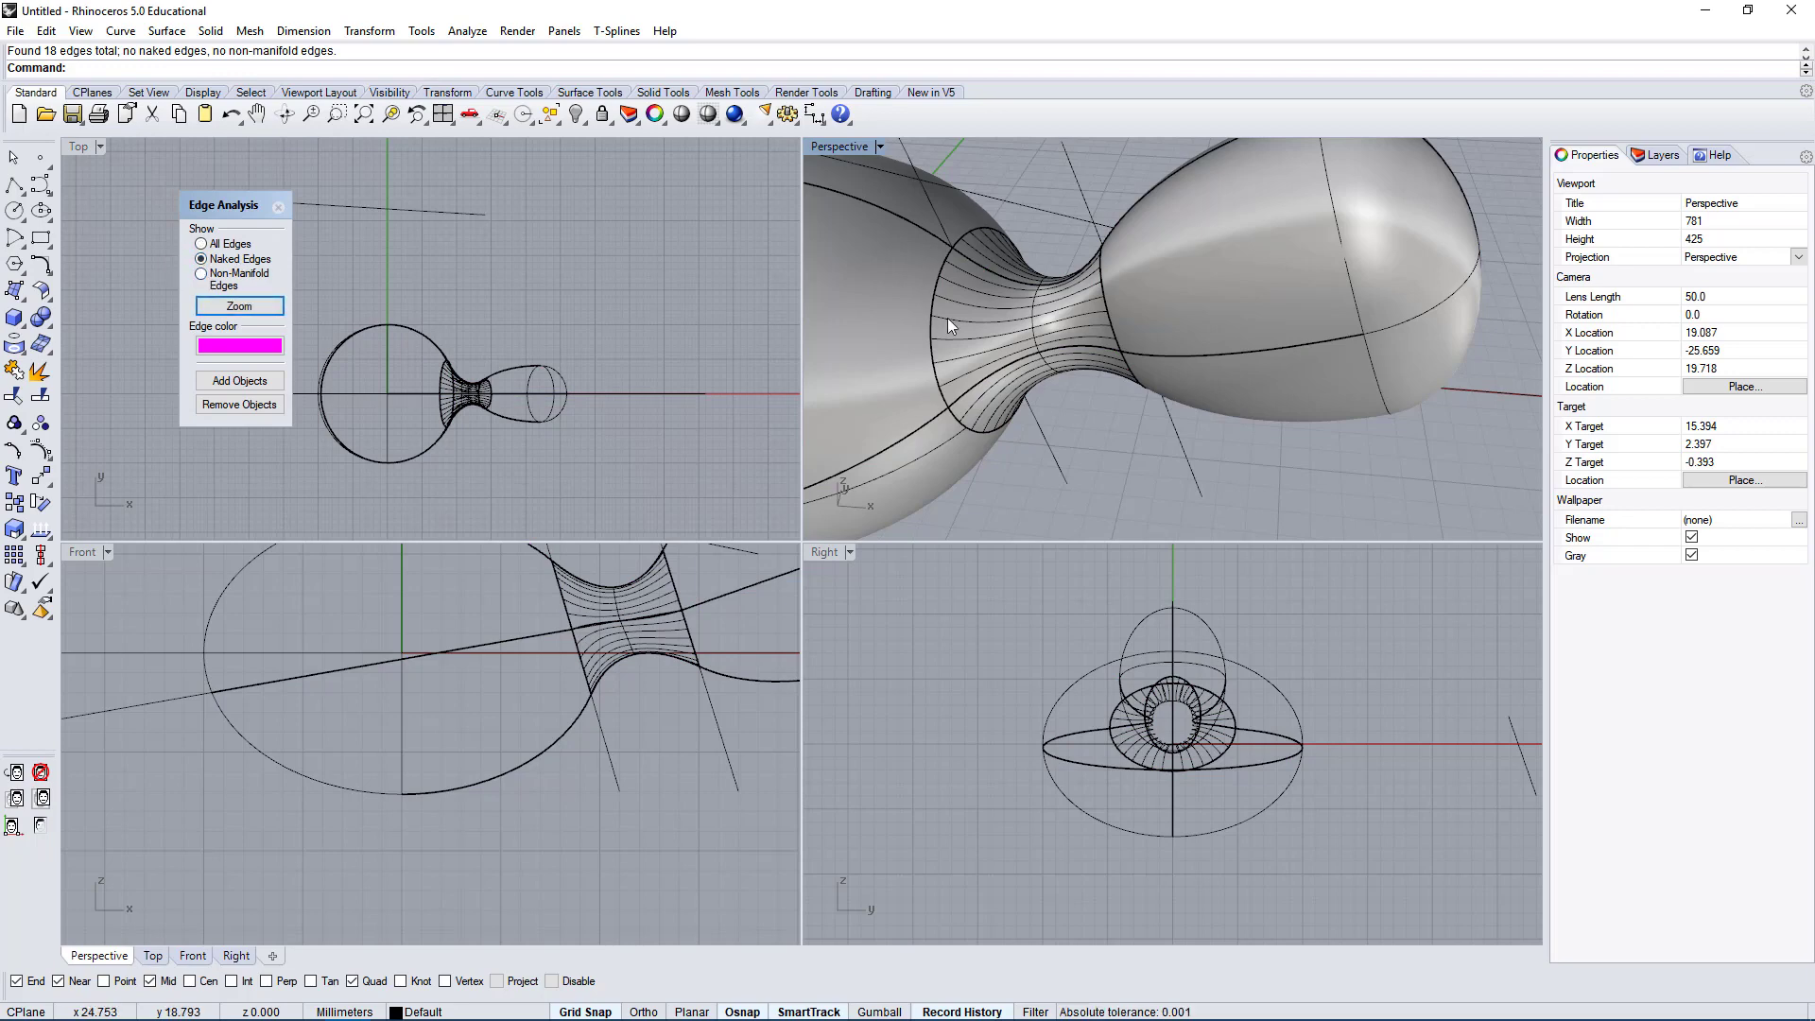
left_click(1034, 299)
left_click(226, 380)
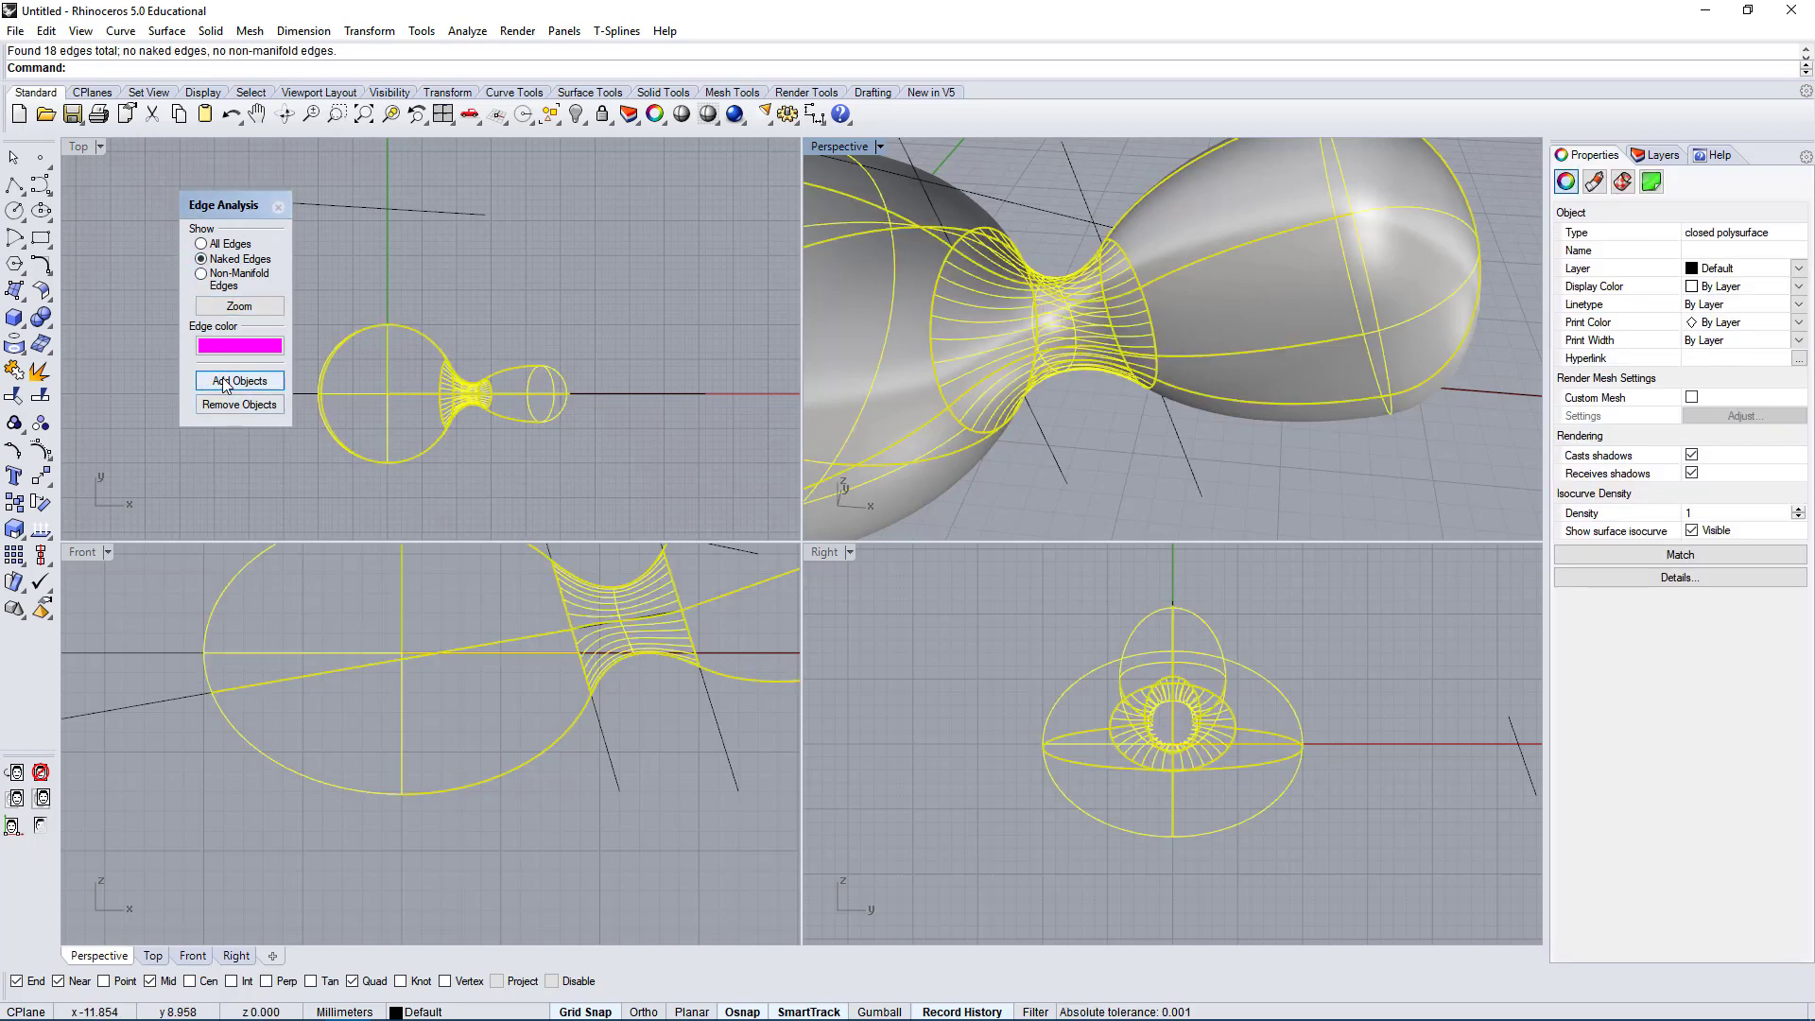
left_click(1131, 458)
Inspect the joined form around the neck from the back and sides for naked edges, and close the edge analysis.
scroll(1131, 457, "down", 6)
right_click_drag(1000, 359, 1132, 185)
right_click_drag(1017, 344, 1211, 409)
left_click(1409, 367)
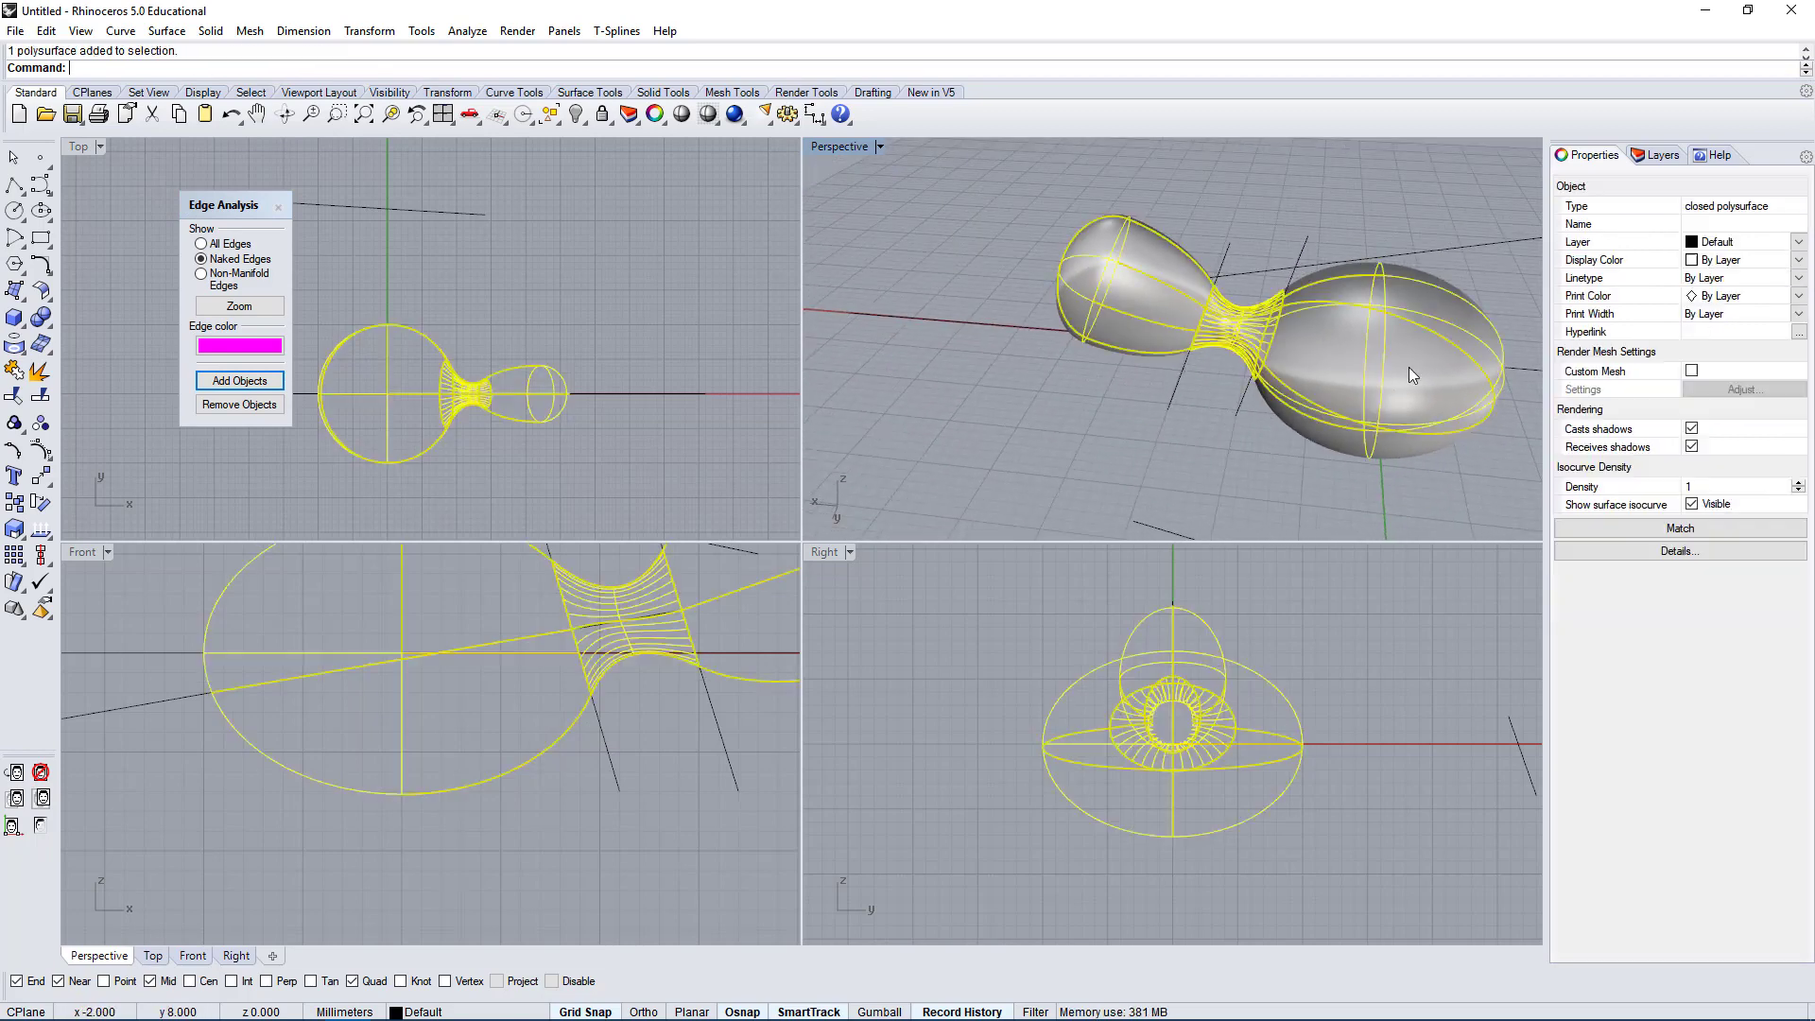
left_click(1189, 435)
scroll(1228, 335, "up", 5)
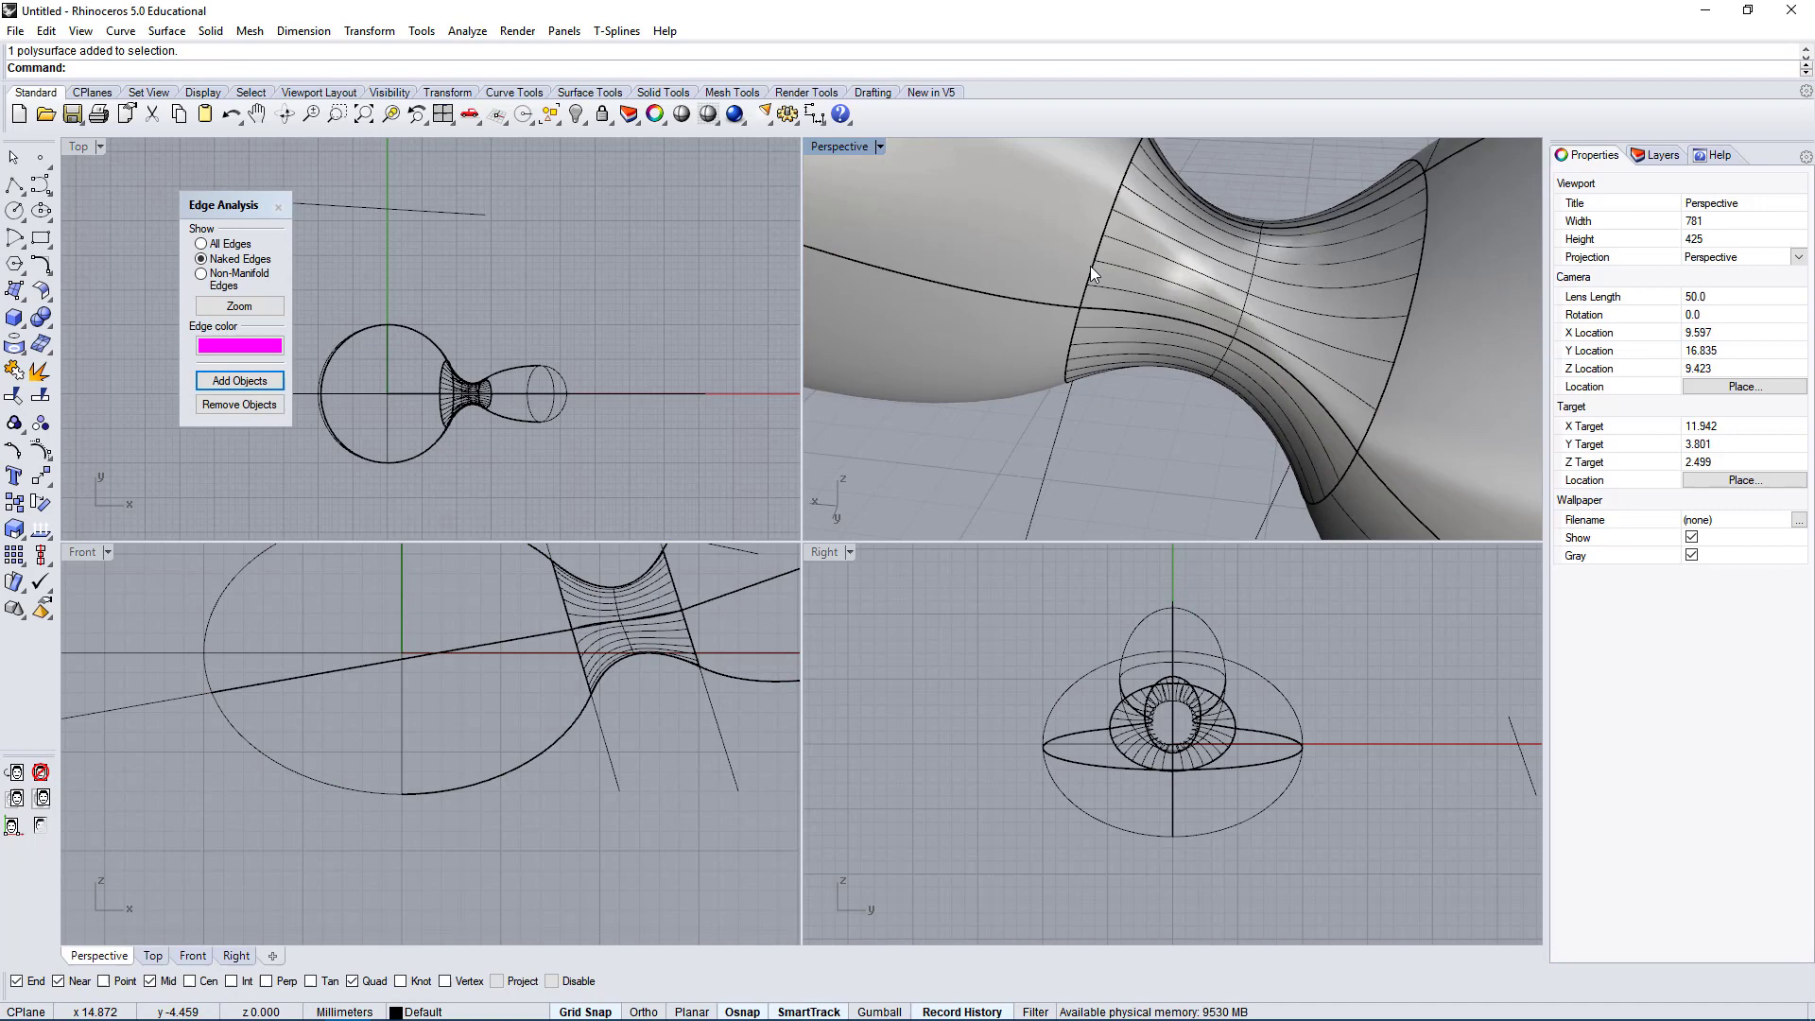
left_click(1204, 281)
right_click_drag(1193, 406, 1244, 321)
key("Escape")
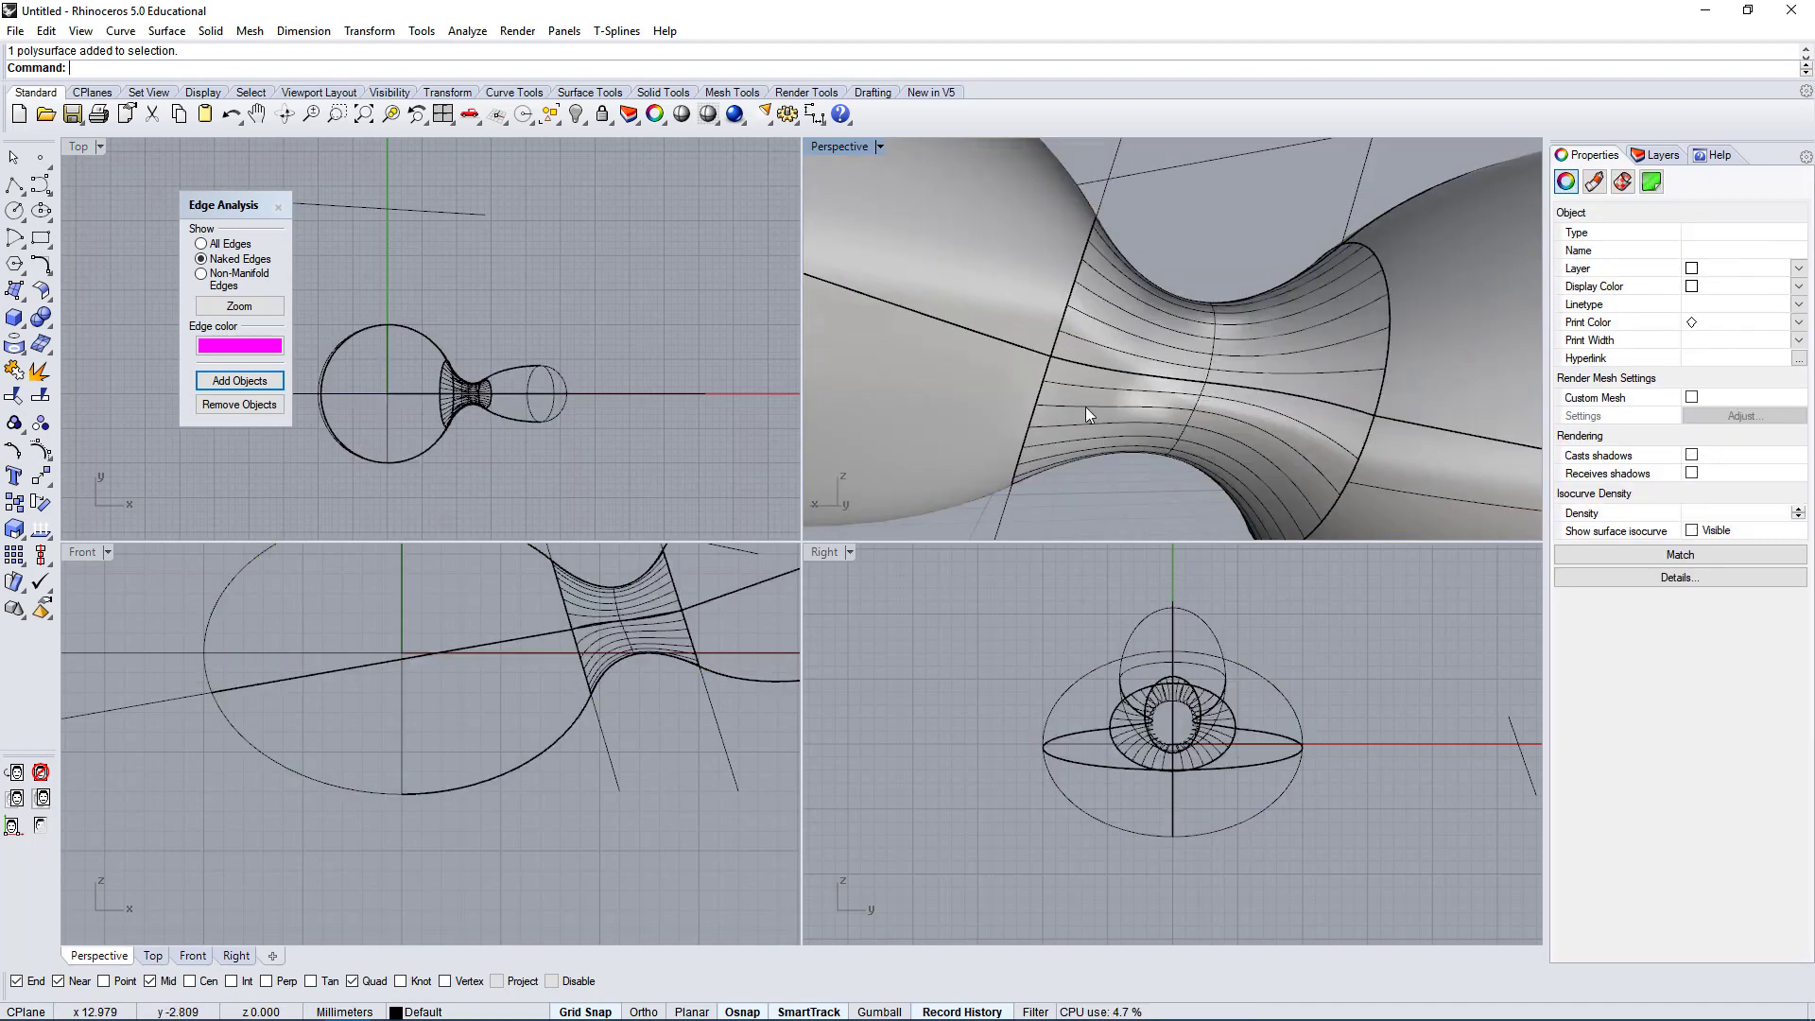
left_click(1304, 354)
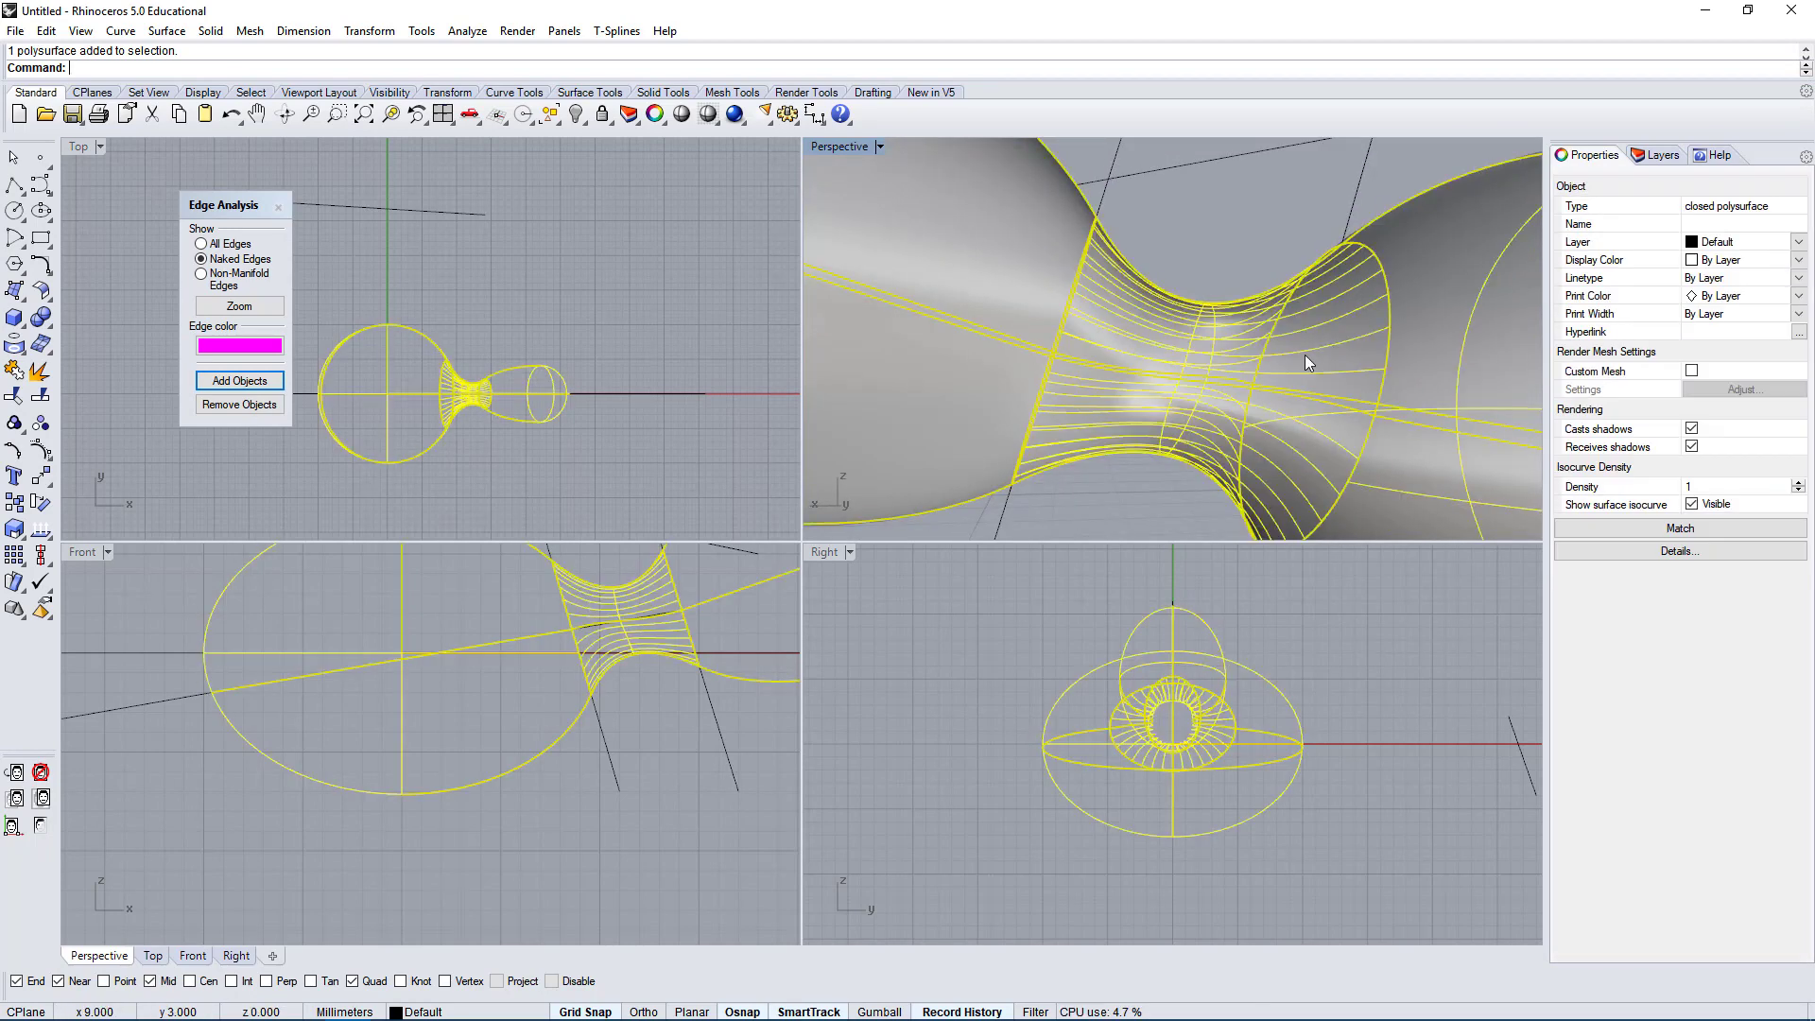
left_click(1244, 184)
scroll(1180, 282, "down", 4)
right_click_drag(1082, 382, 1106, 434)
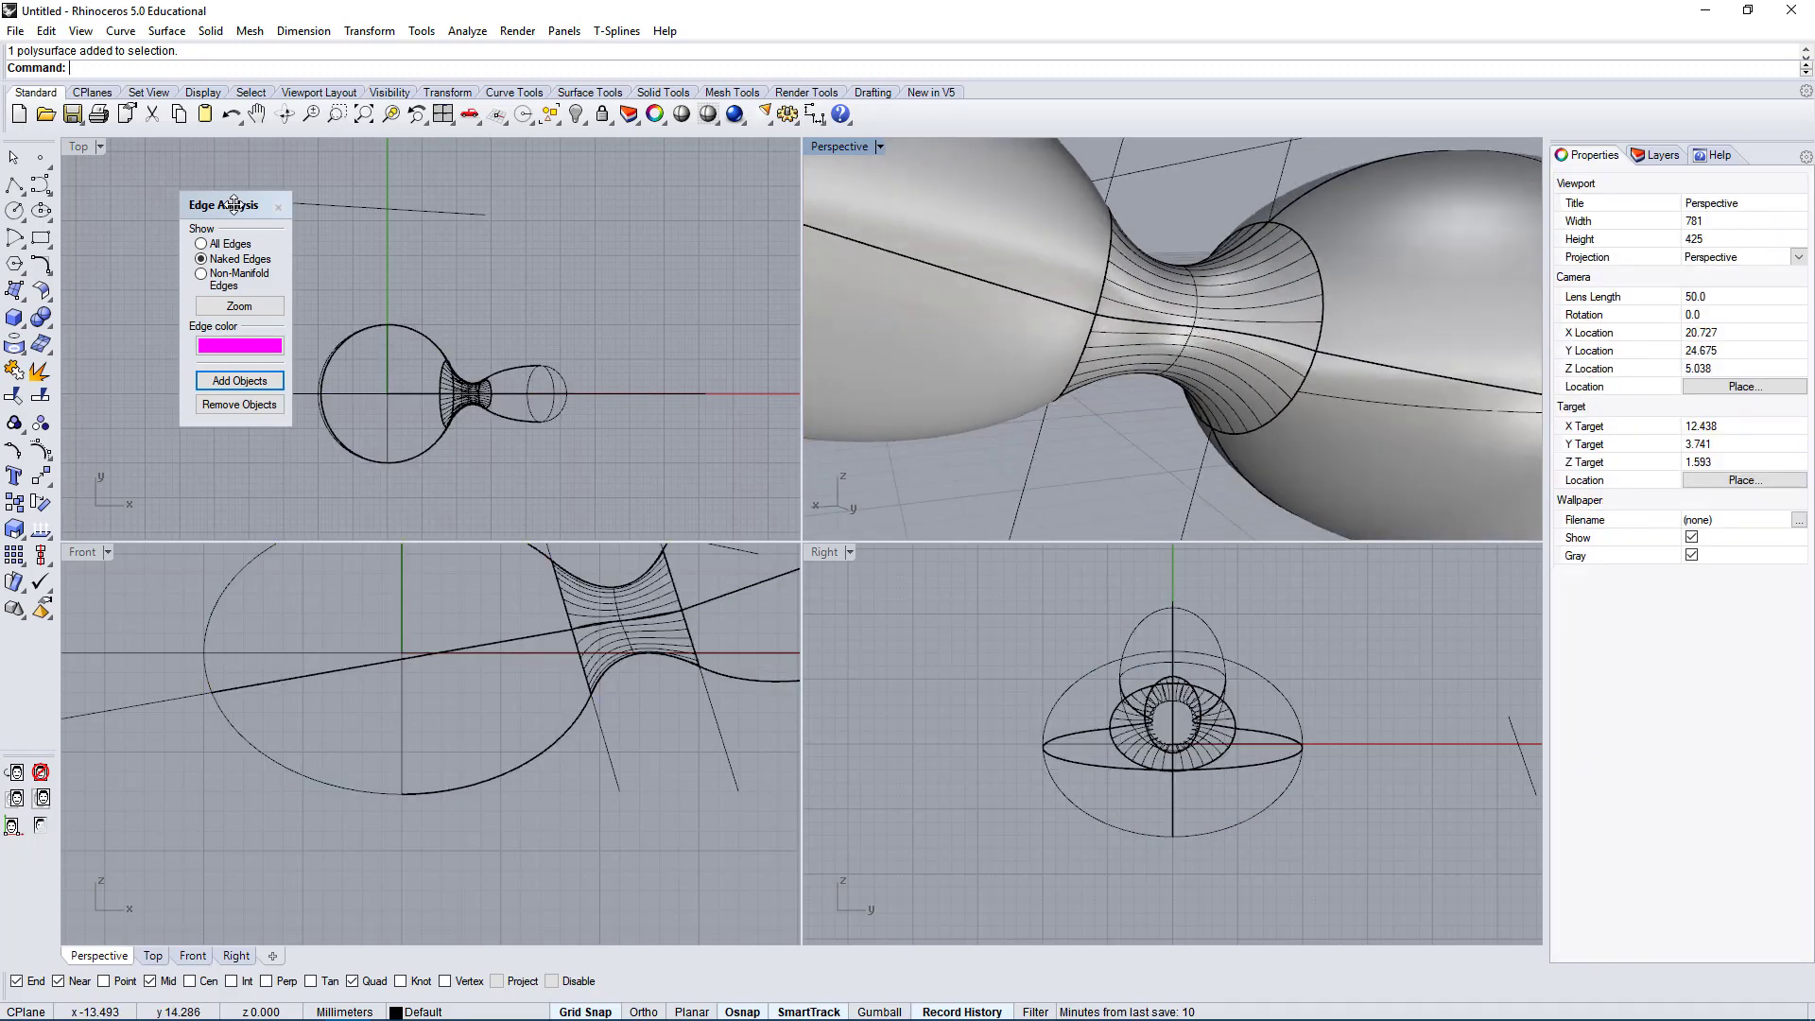
left_click_drag(233, 204, 197, 175)
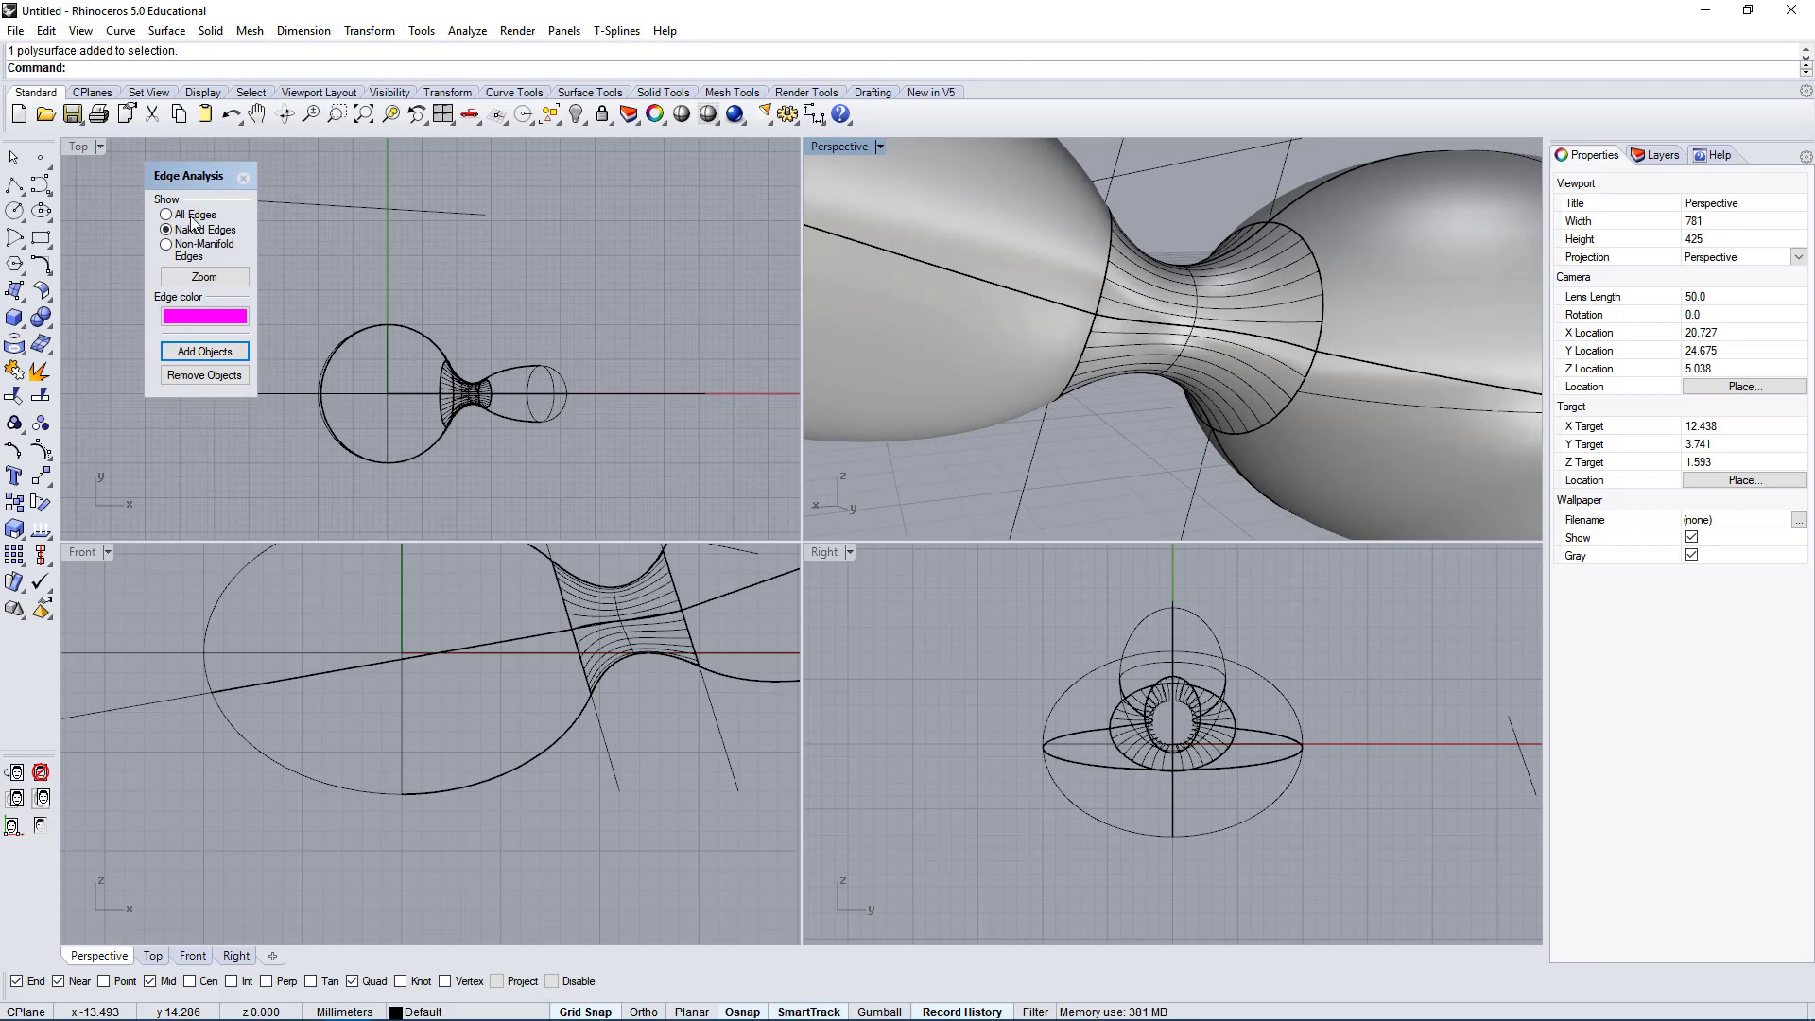
left_click(243, 178)
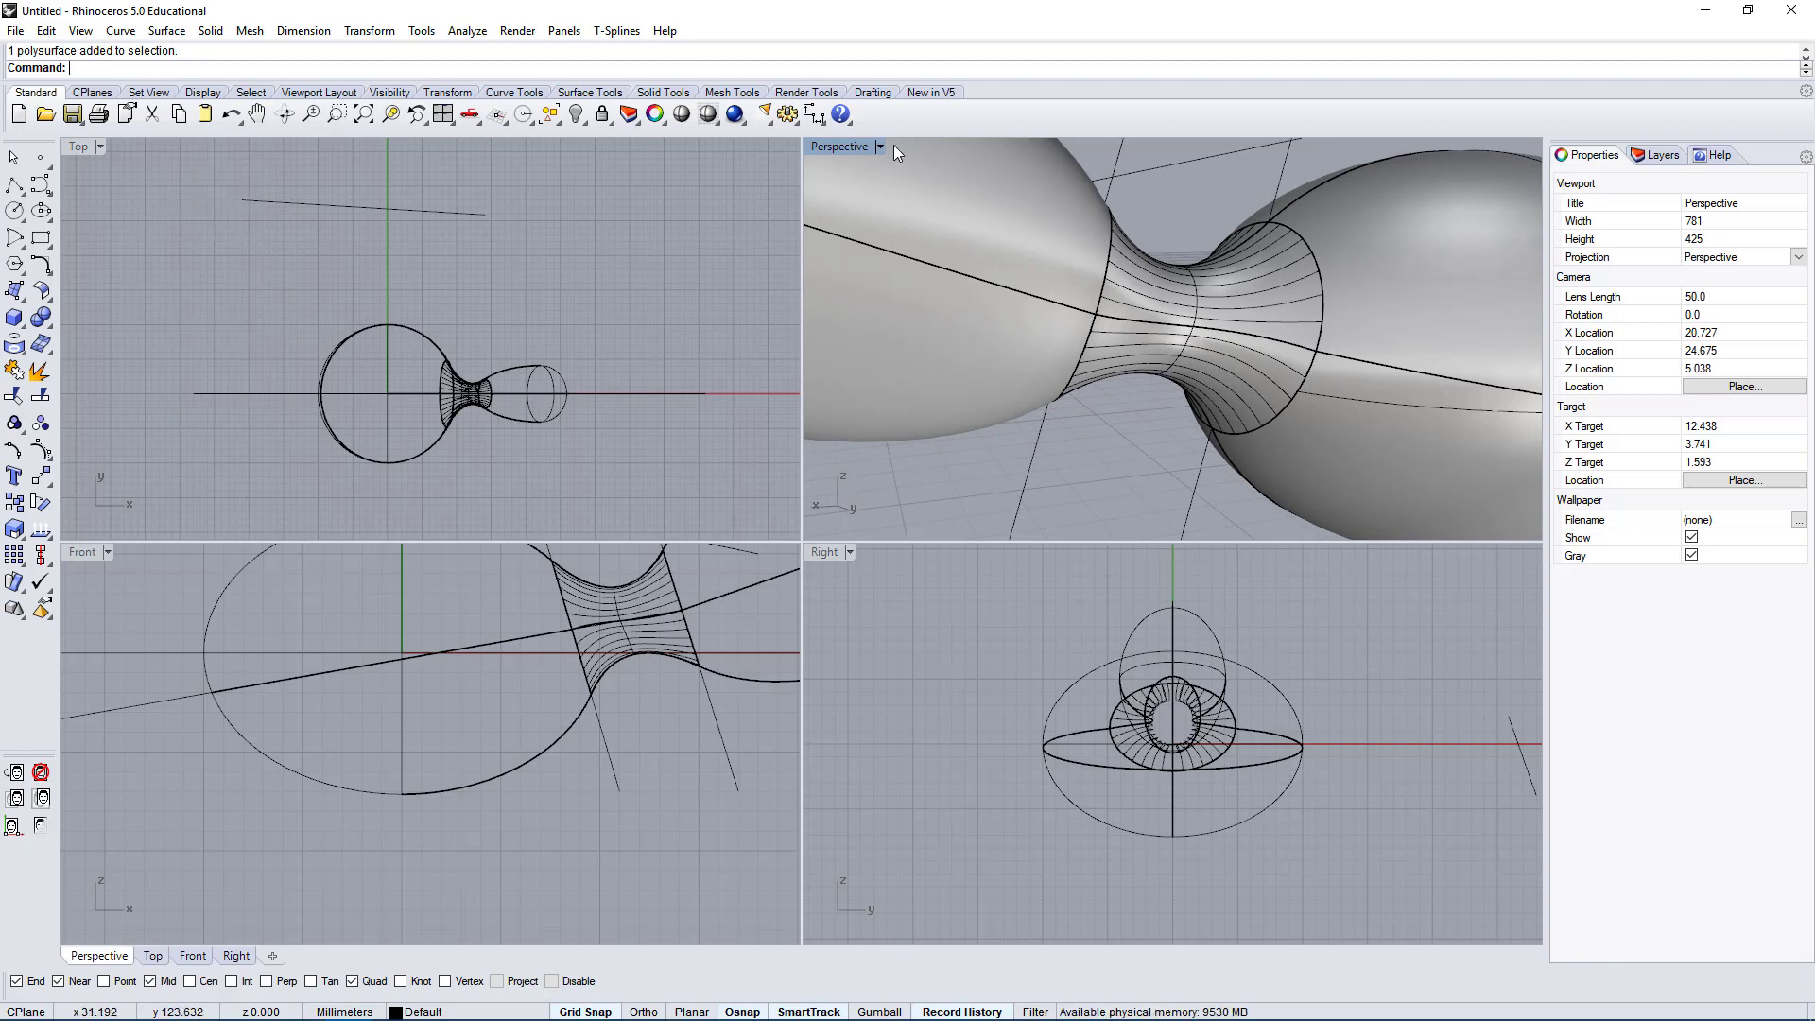
Maximize the Perspective viewport and set its display mode to Rendered to view the blended form.
double_click(845, 146)
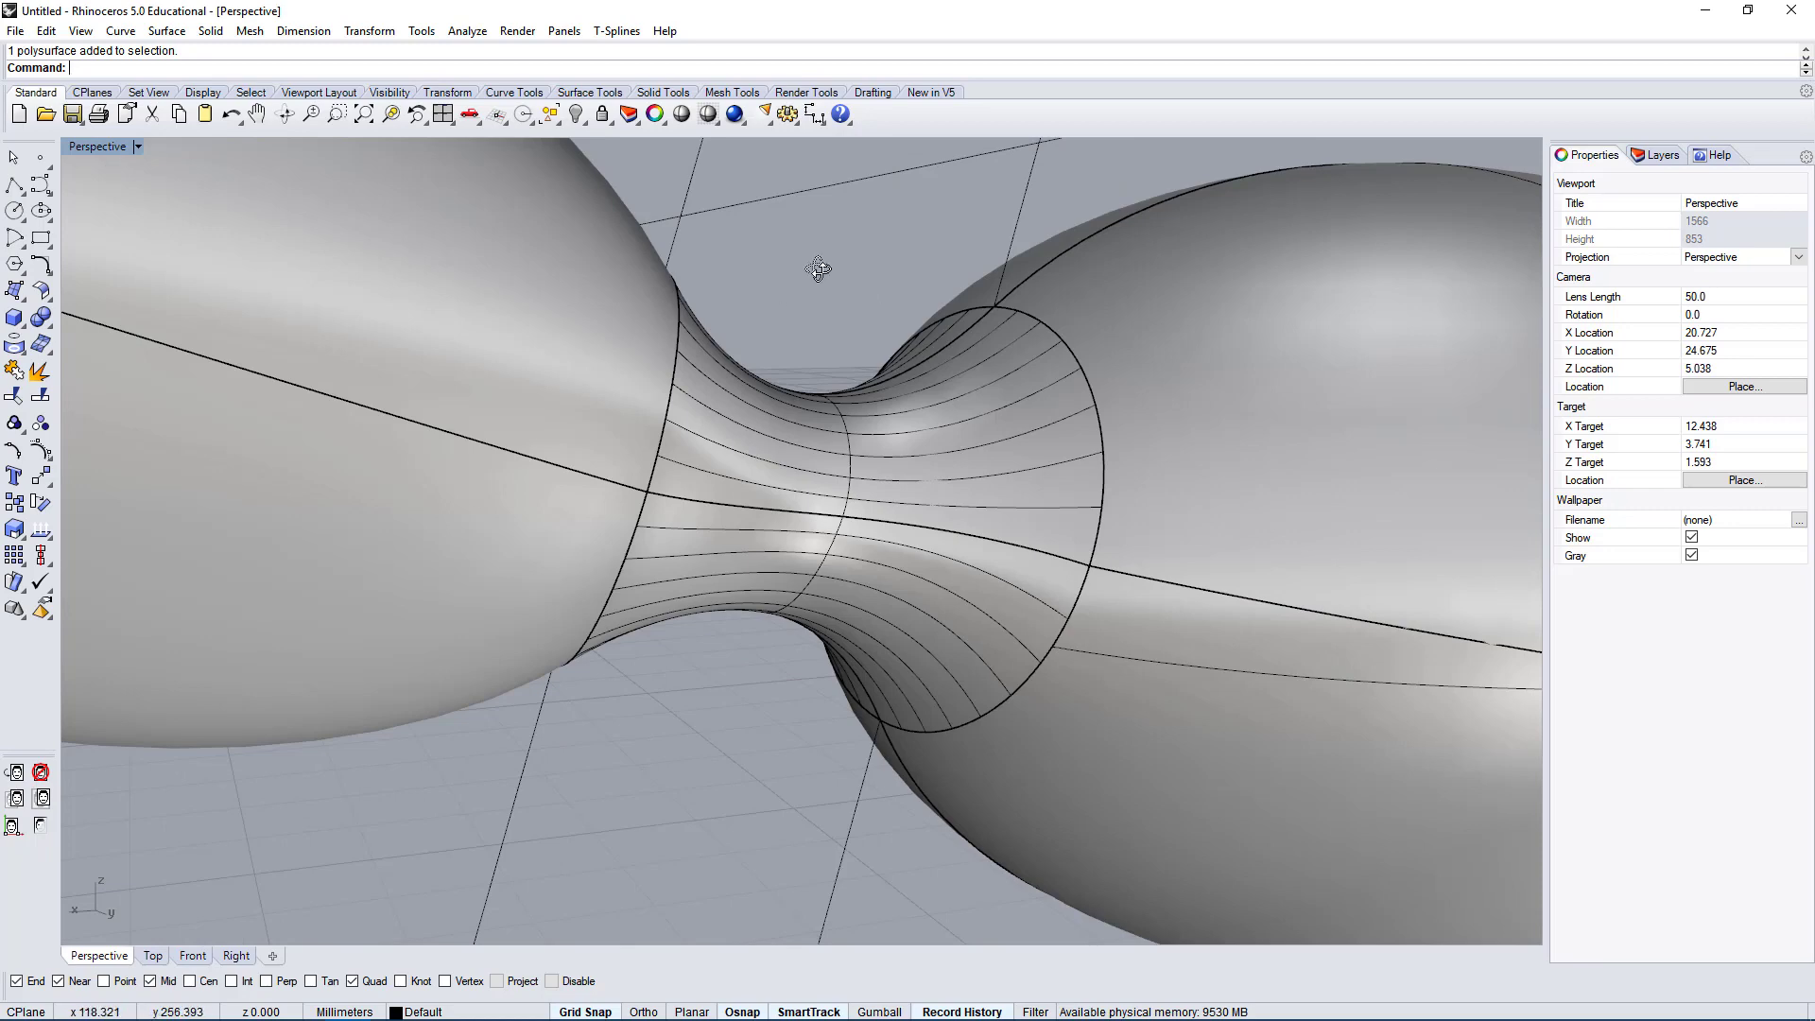
right_click_drag(811, 263, 552, 353)
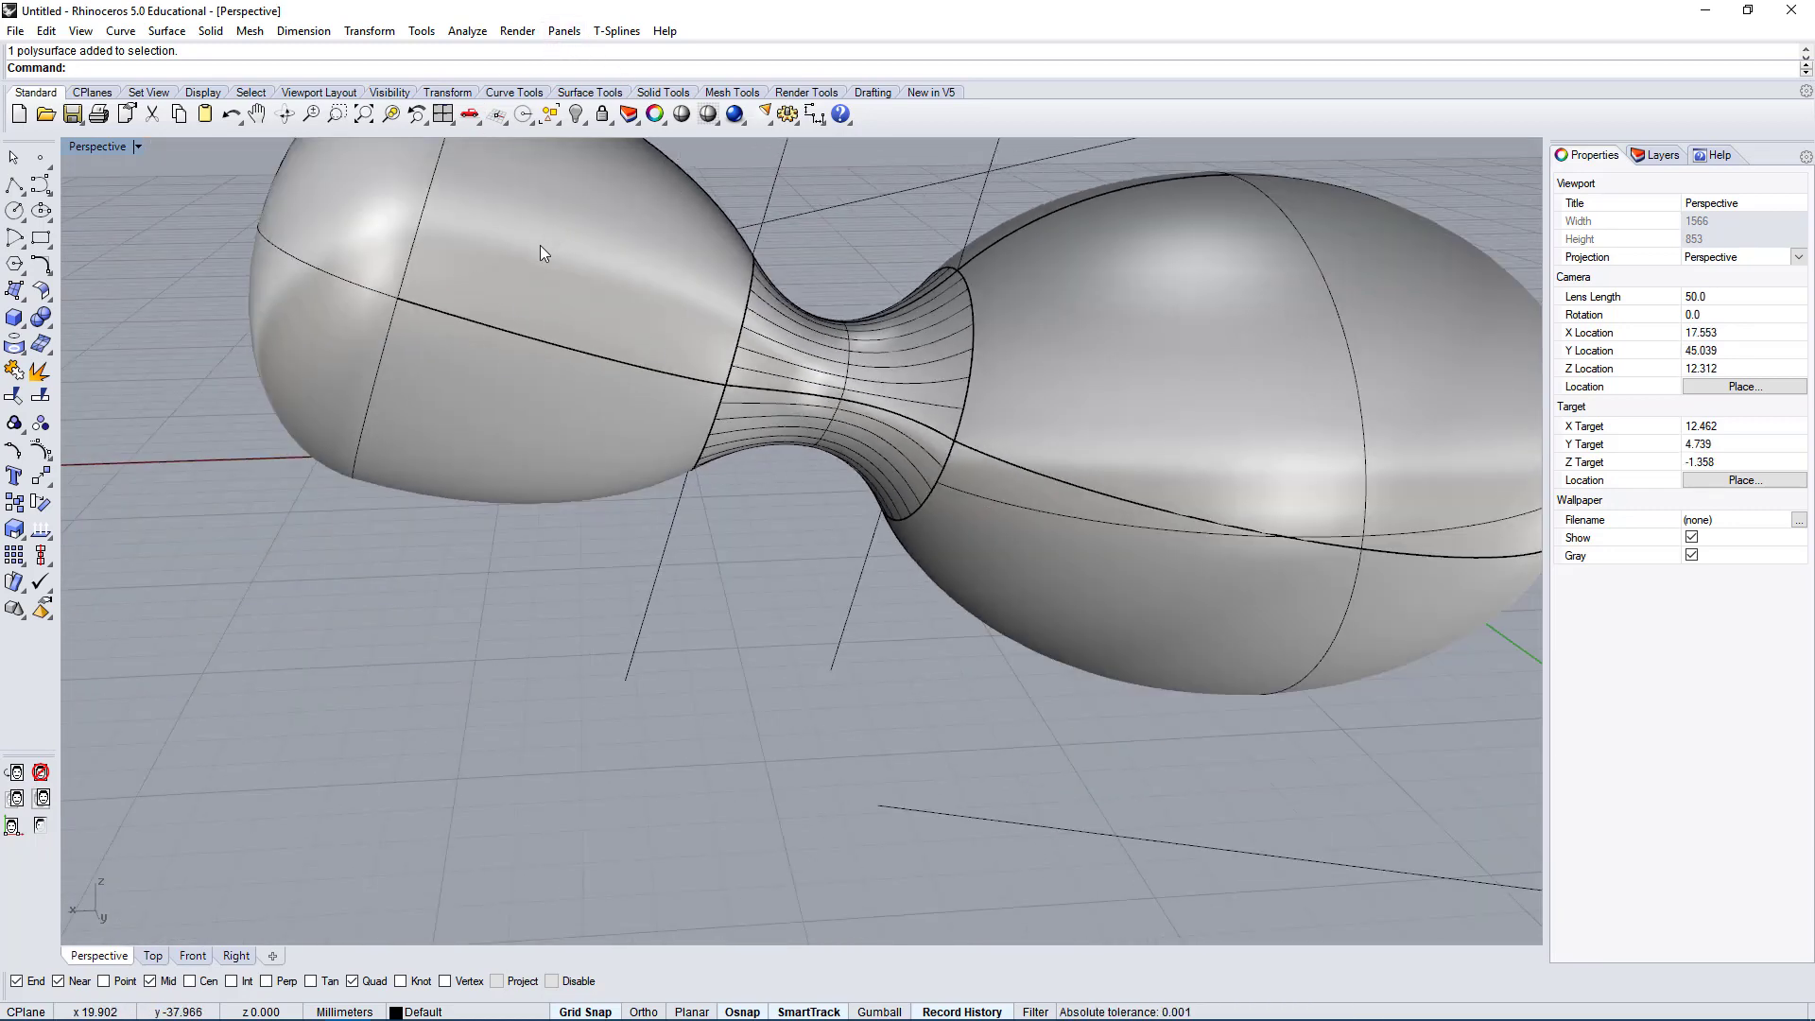
left_click(94, 148)
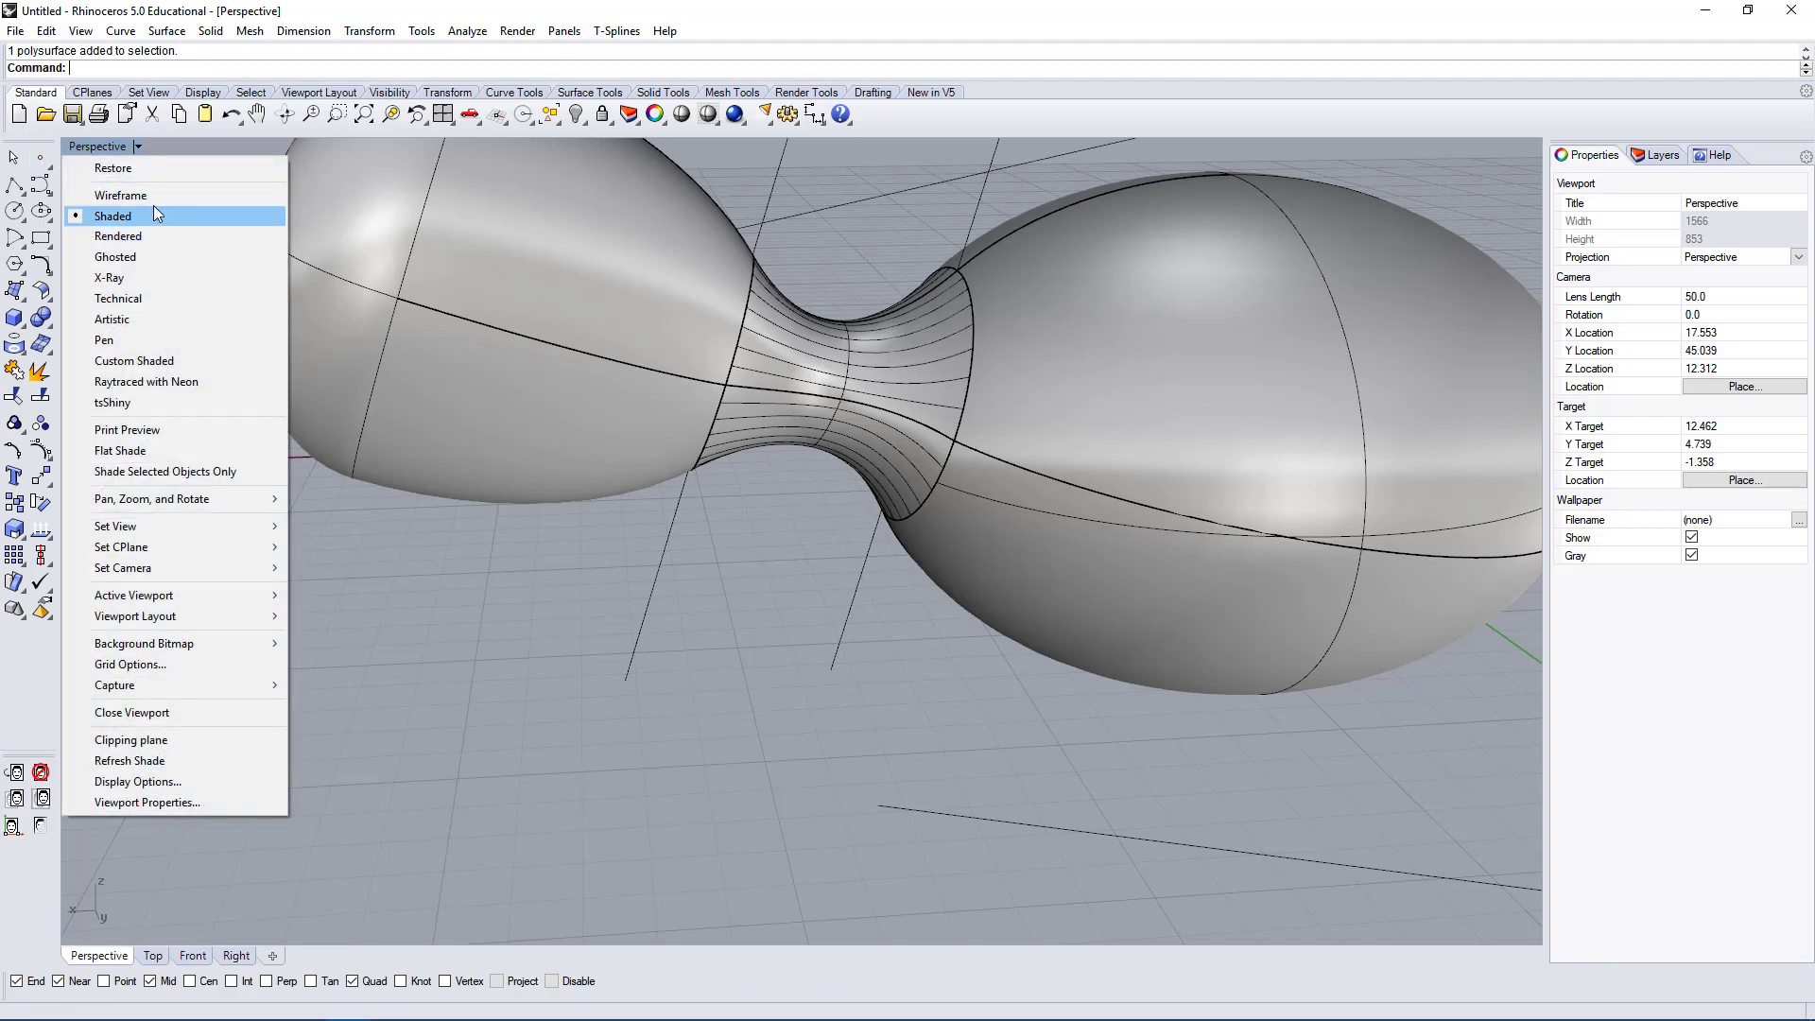
left_click(120, 237)
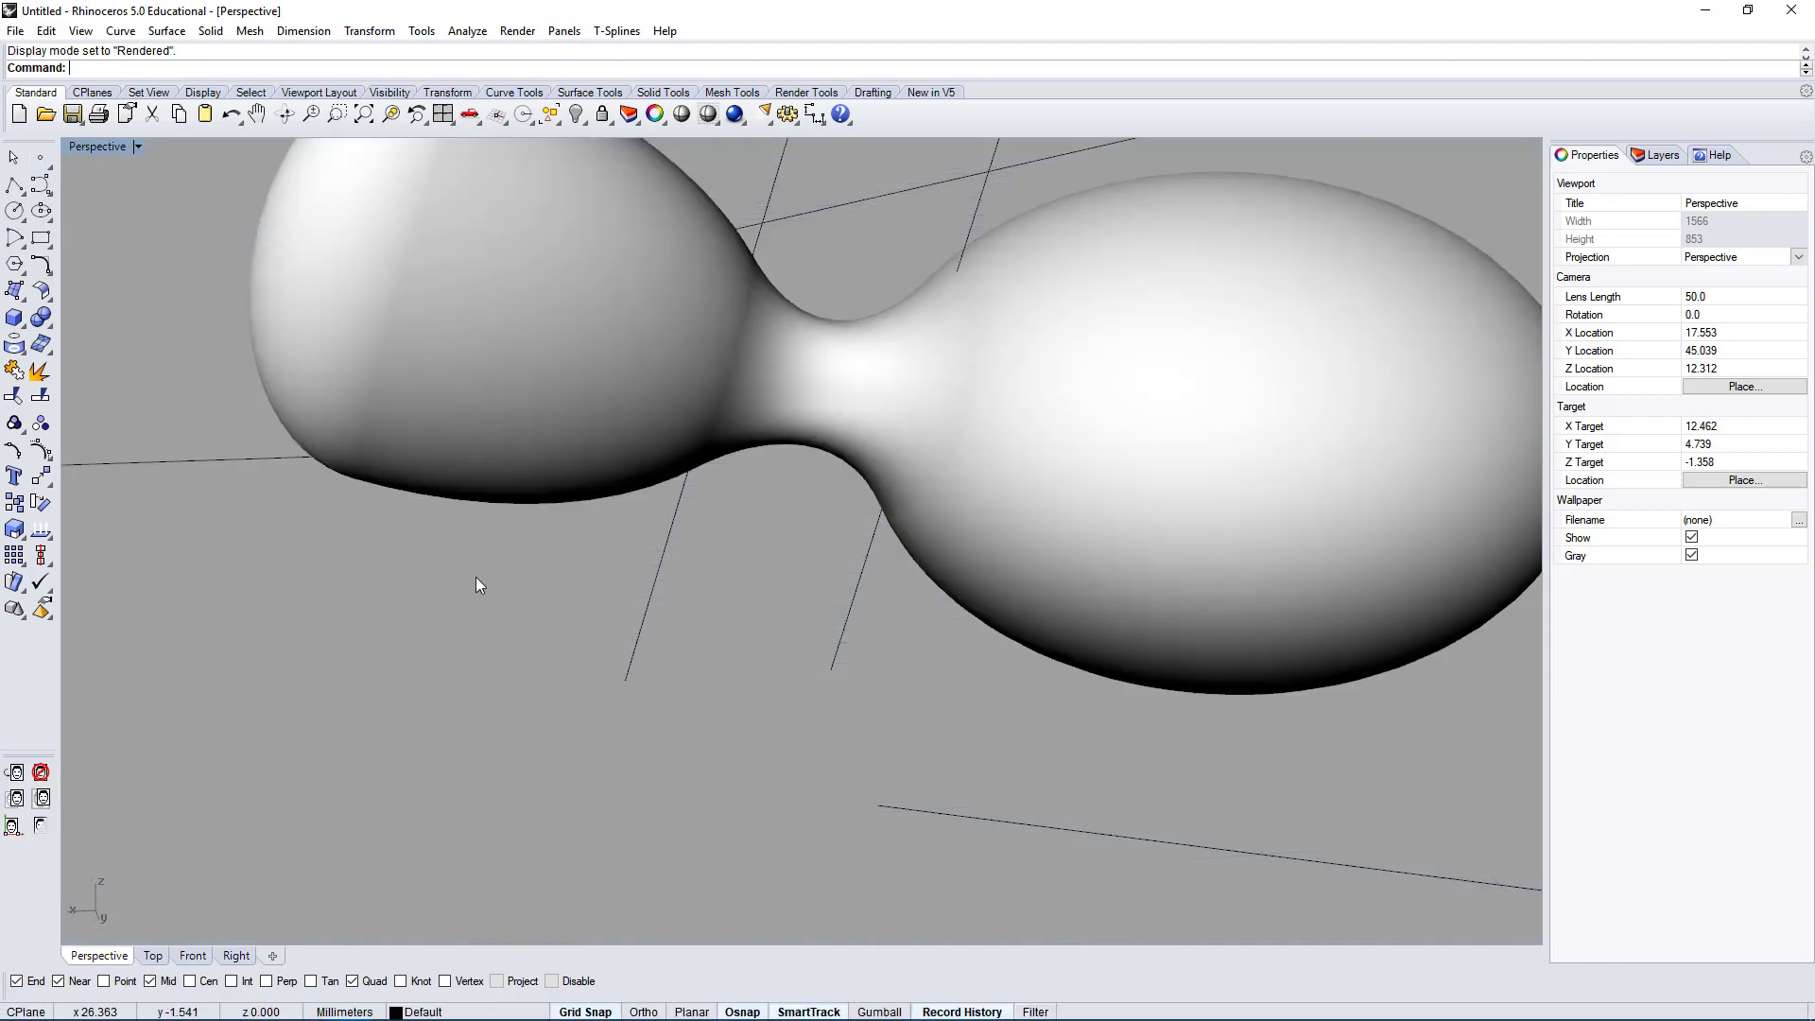
right_click_drag(963, 616, 927, 210)
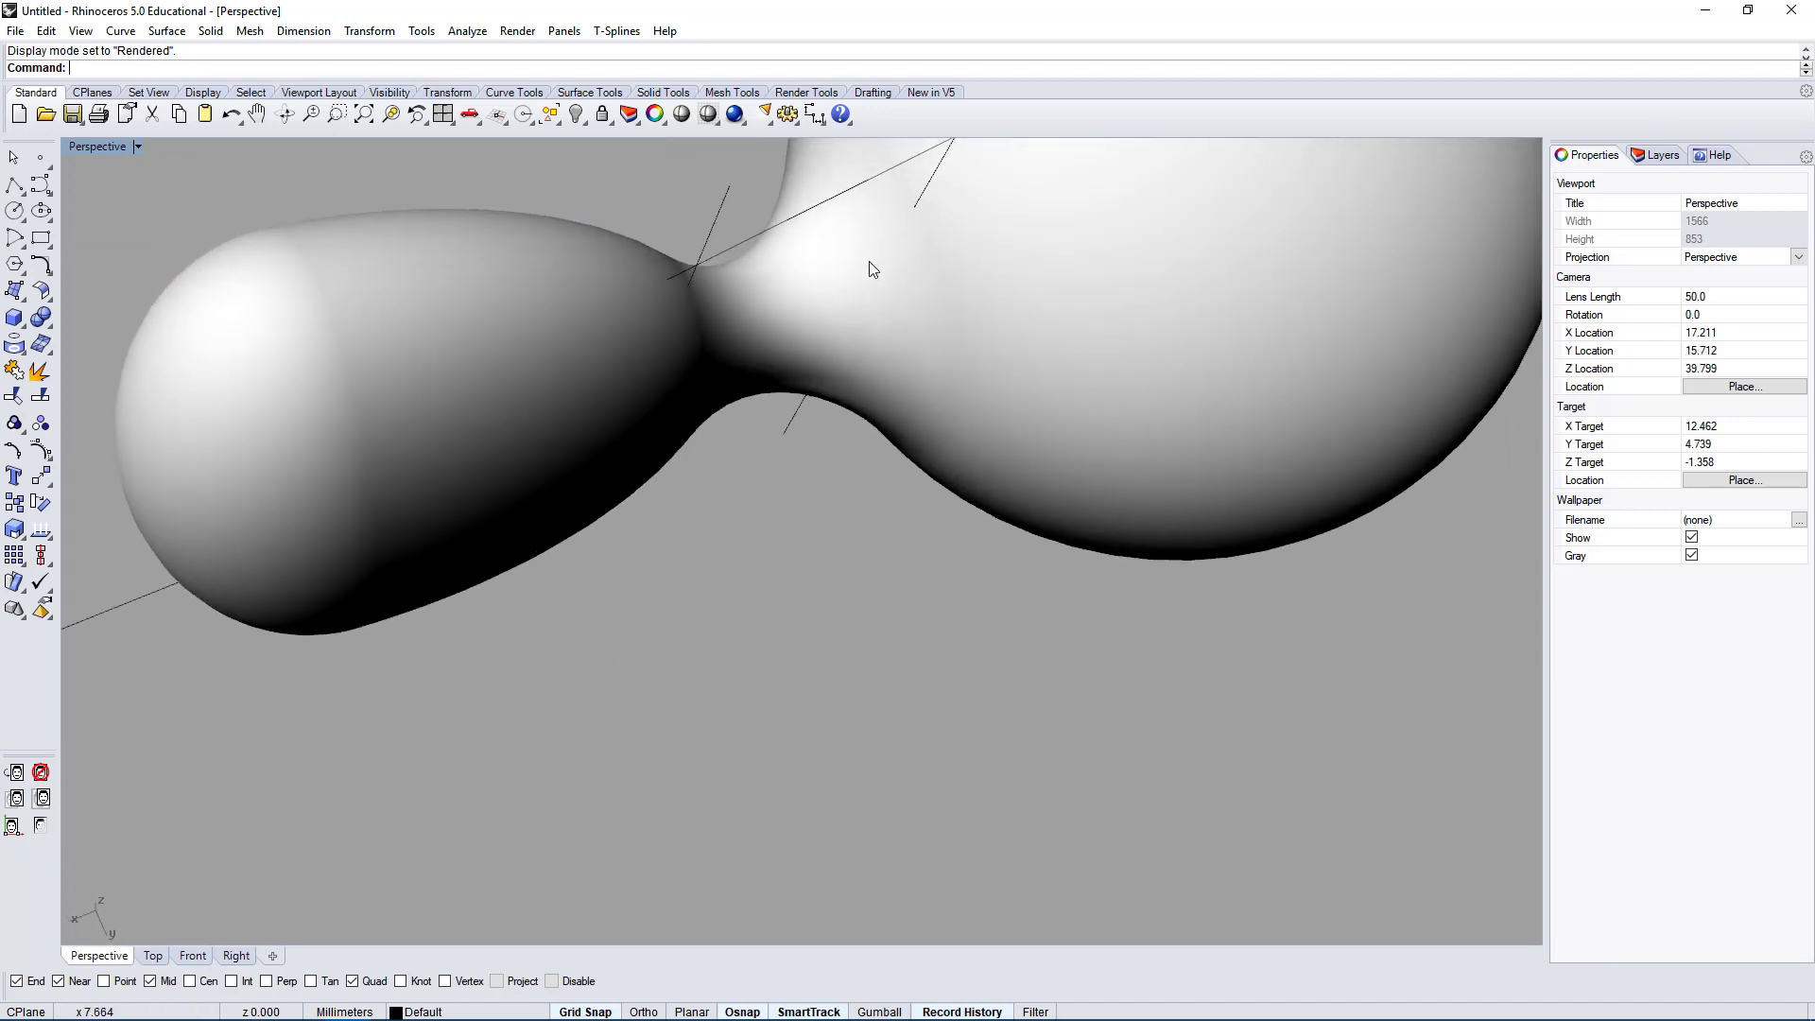
Examine the rendered form around the neck from several sides and return the viewport to shaded display.
right_click_drag(967, 450, 818, 289)
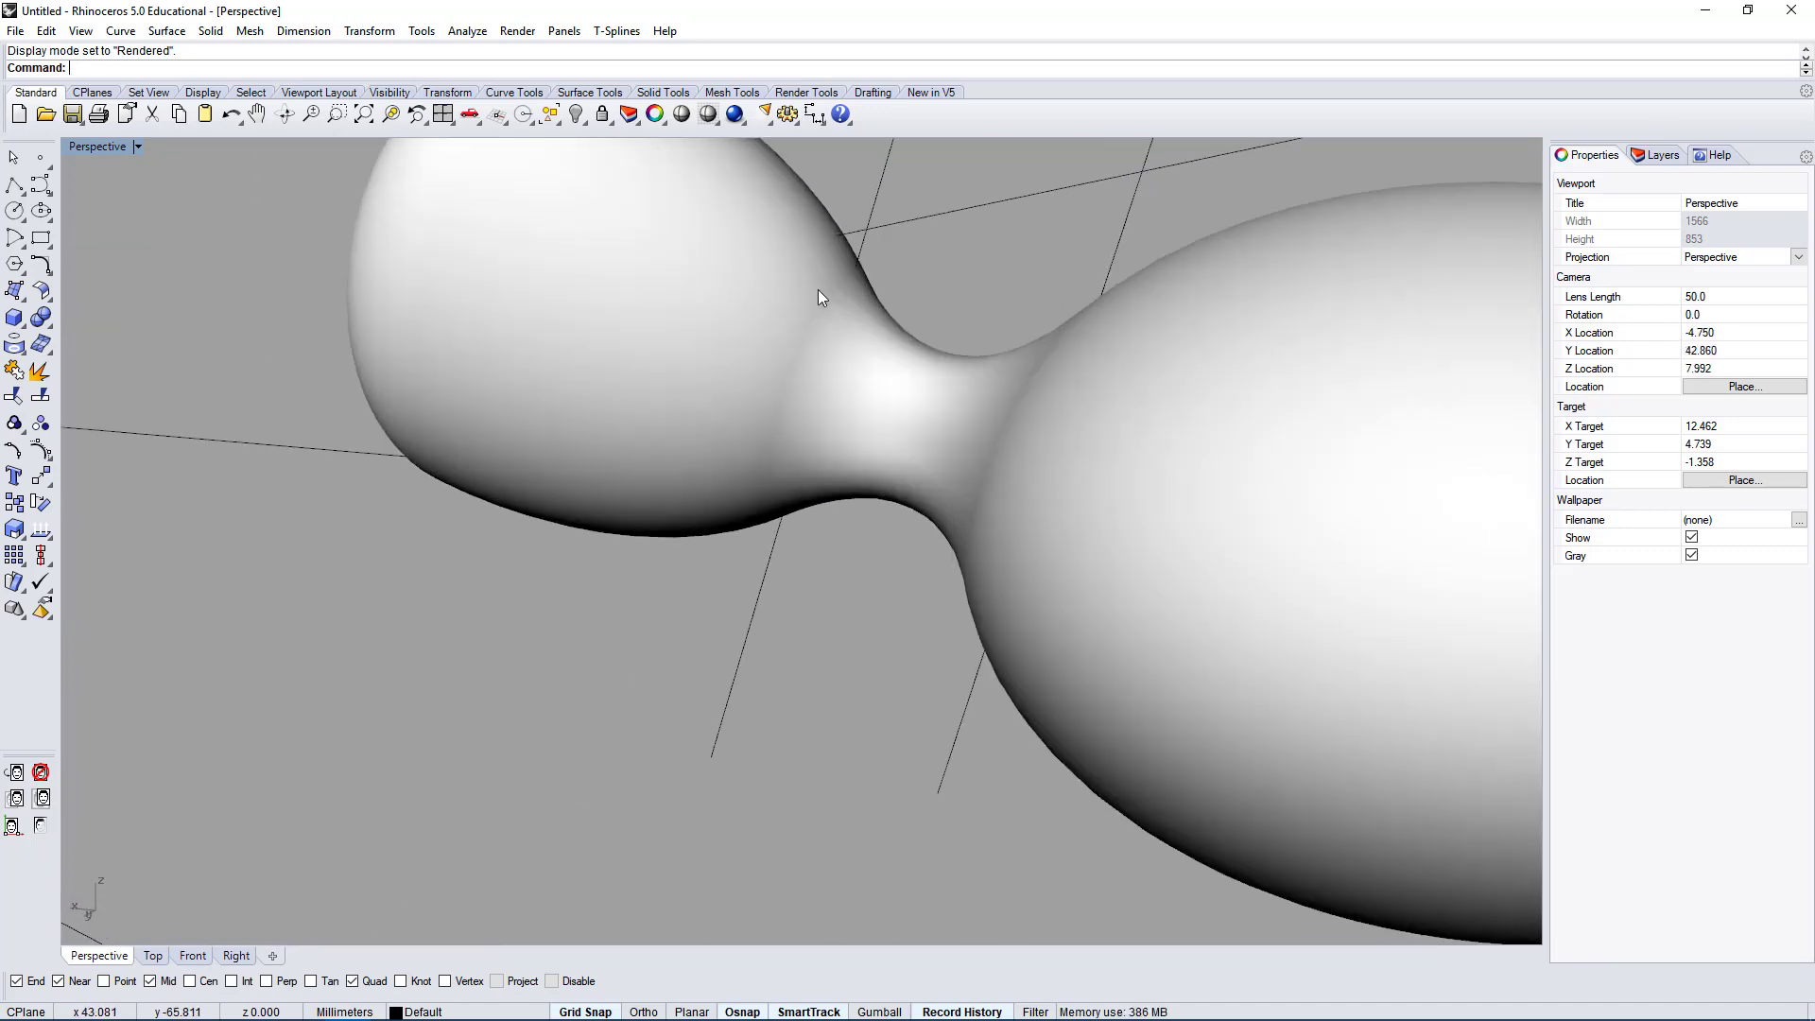
right_click_drag(755, 508, 853, 276, "ctrl")
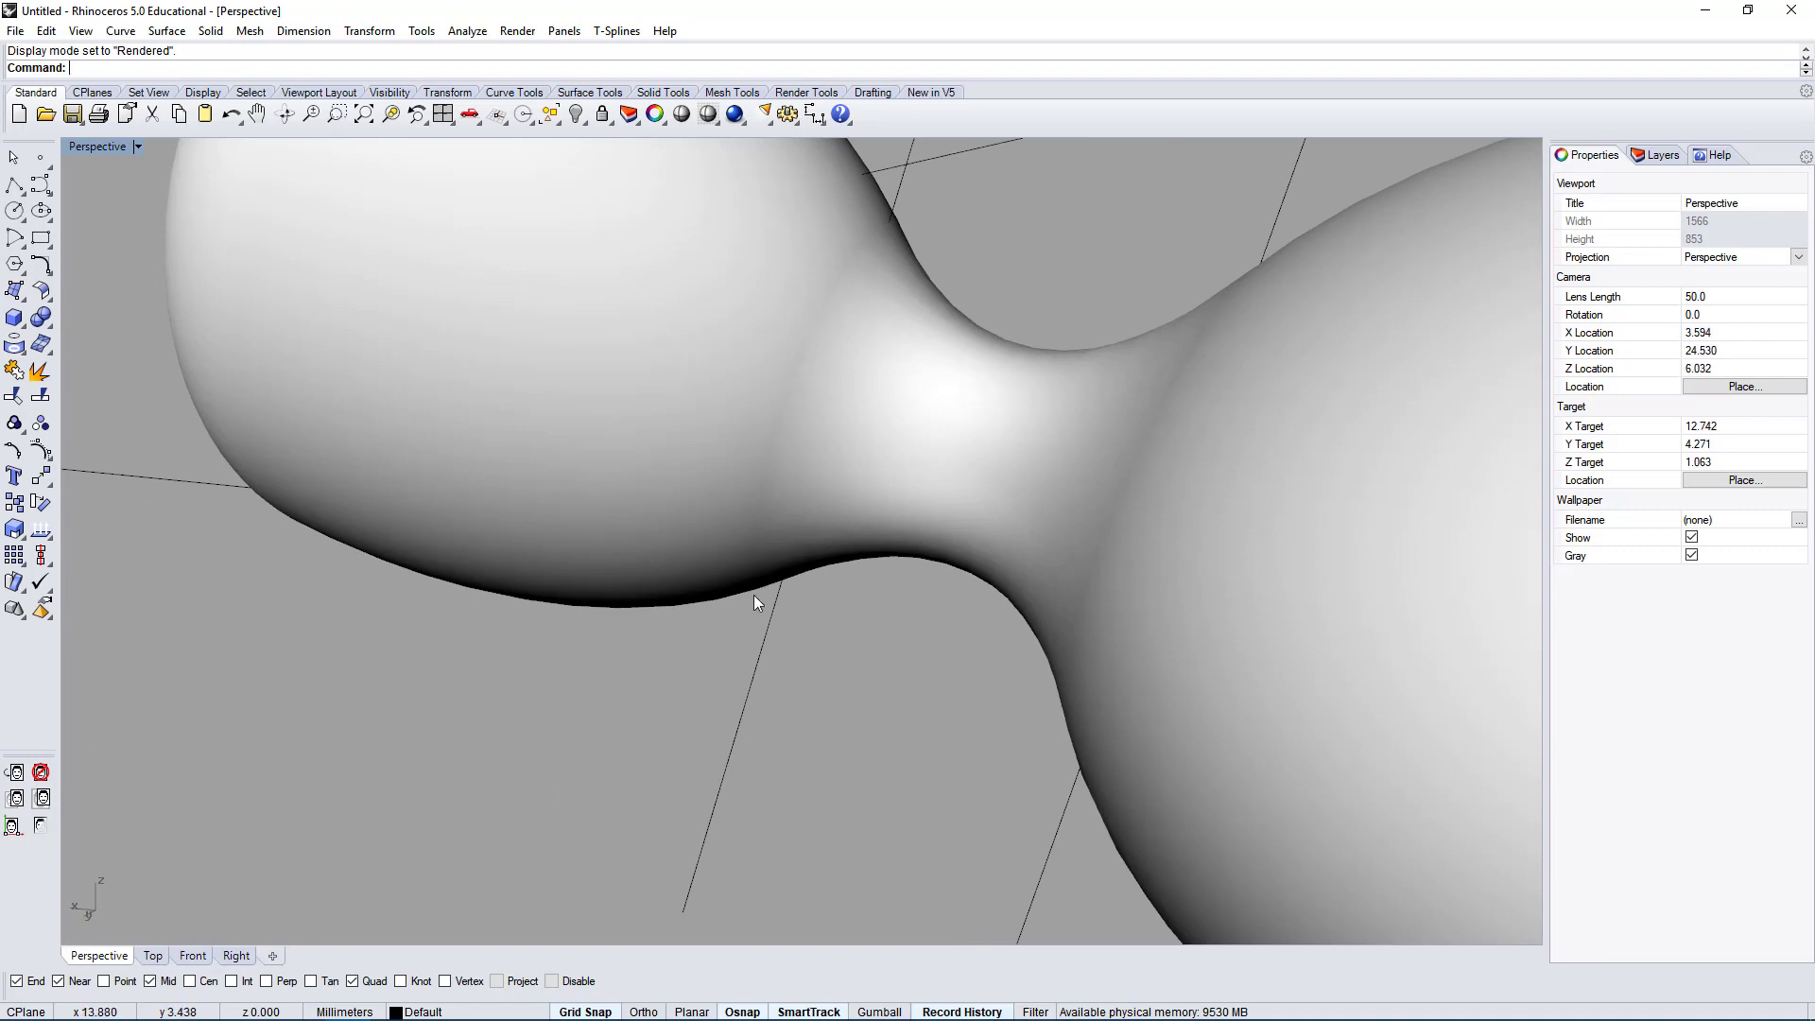
right_click_drag(754, 602, 1209, 347)
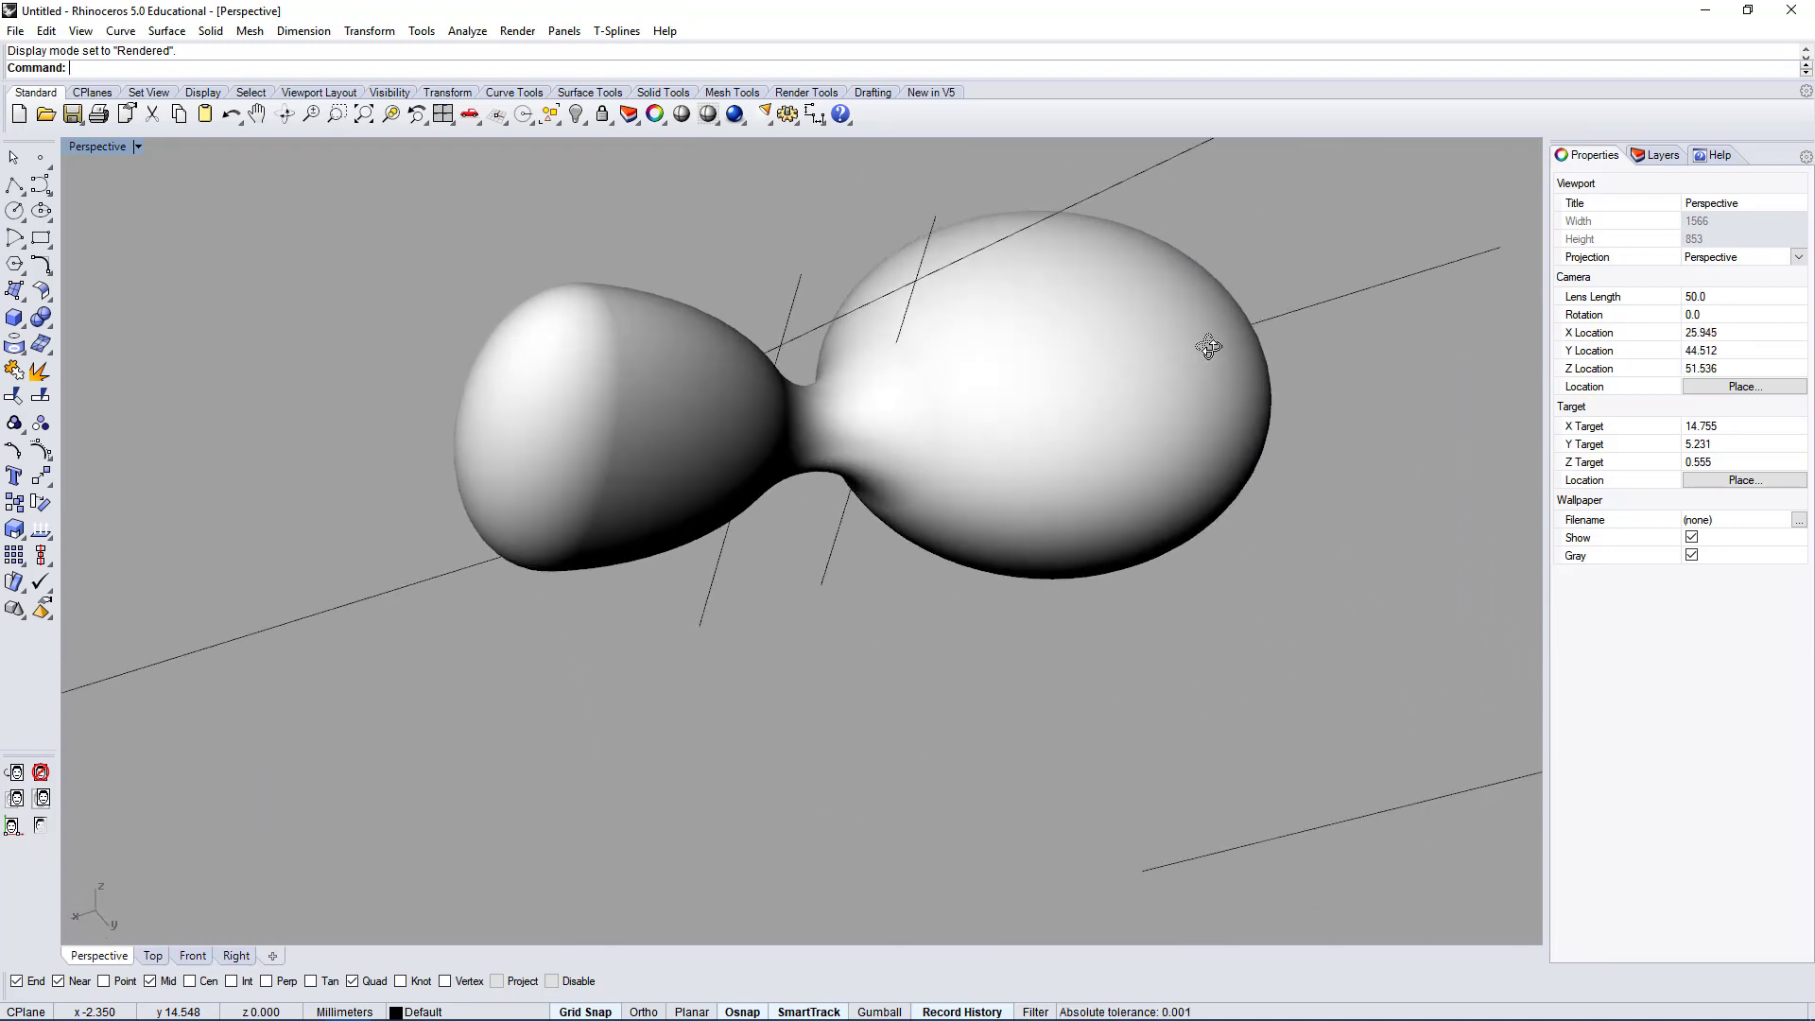
mouse_move(1067, 417)
right_mouse_down()
mouse_move(1041, 530)
mouse_move(997, 580)
mouse_move(909, 508)
right_mouse_up()
middle_click(894, 539)
left_click(955, 543)
Delete the upper and lower blend surfaces that form the neck of the joined polysurface.
scroll(921, 496, "up", 4)
left_click(912, 473)
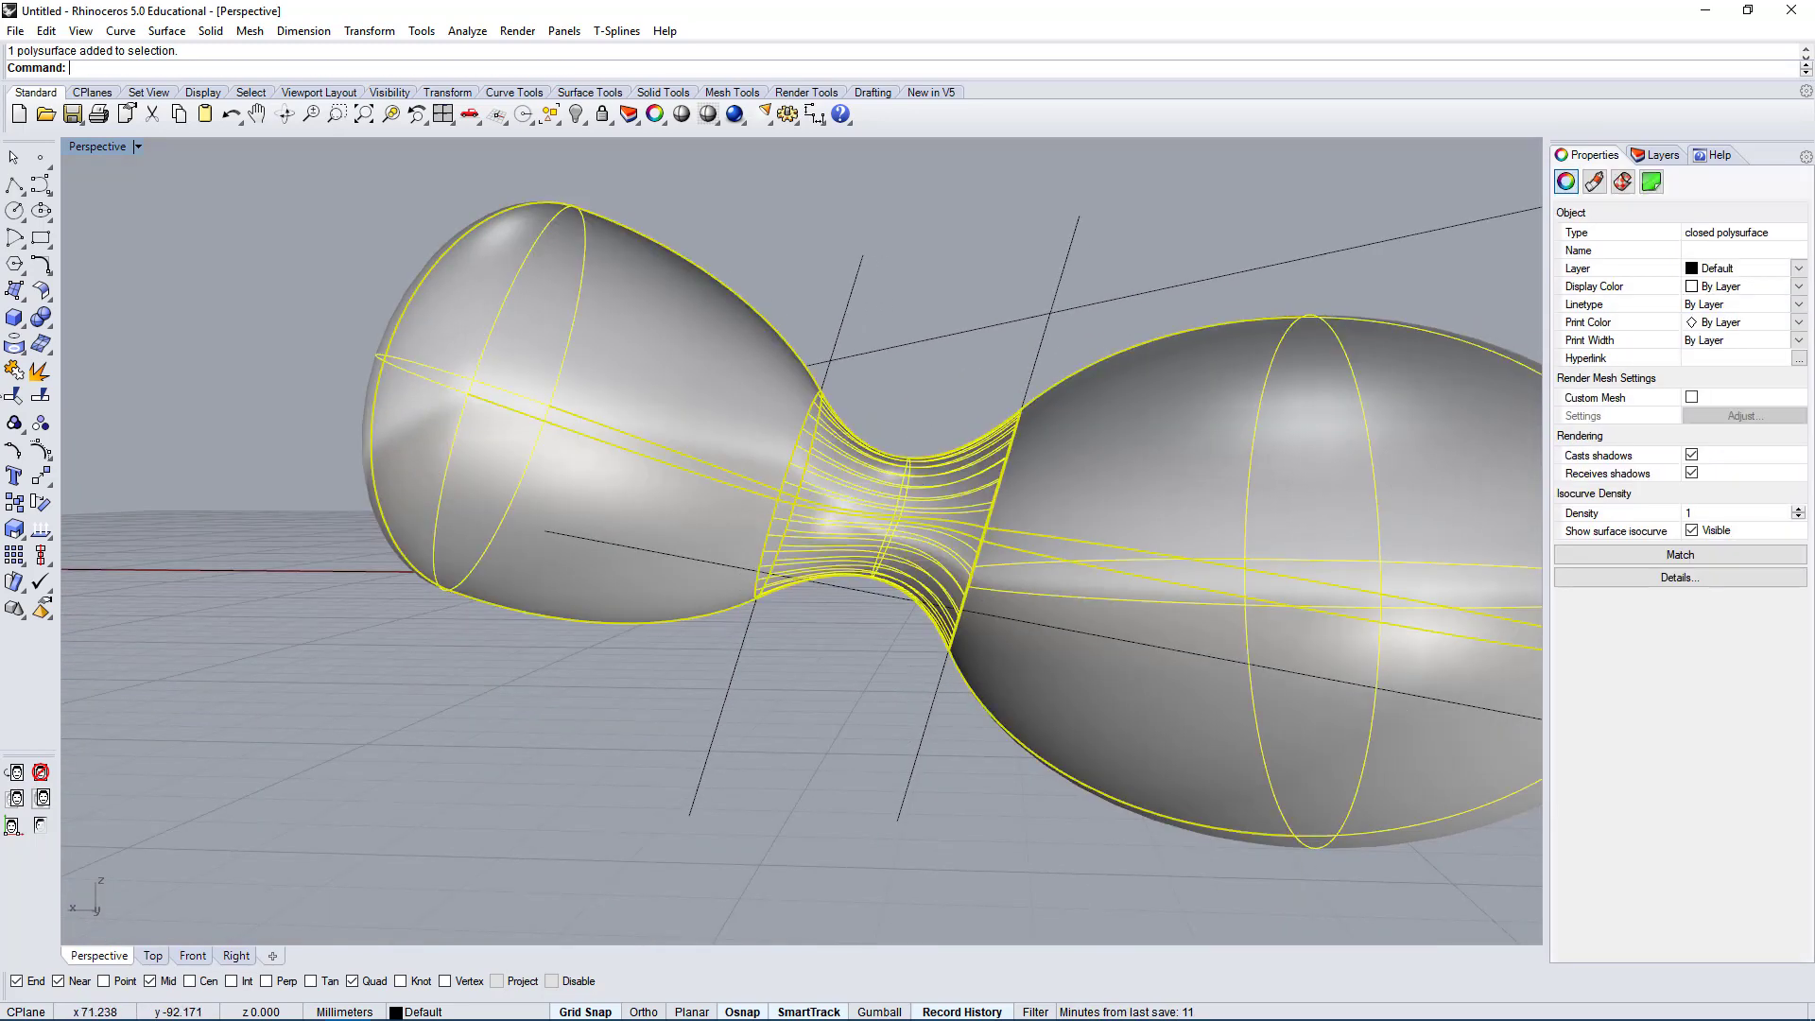
left_click(922, 457, "ctrl+shift")
key("Delete")
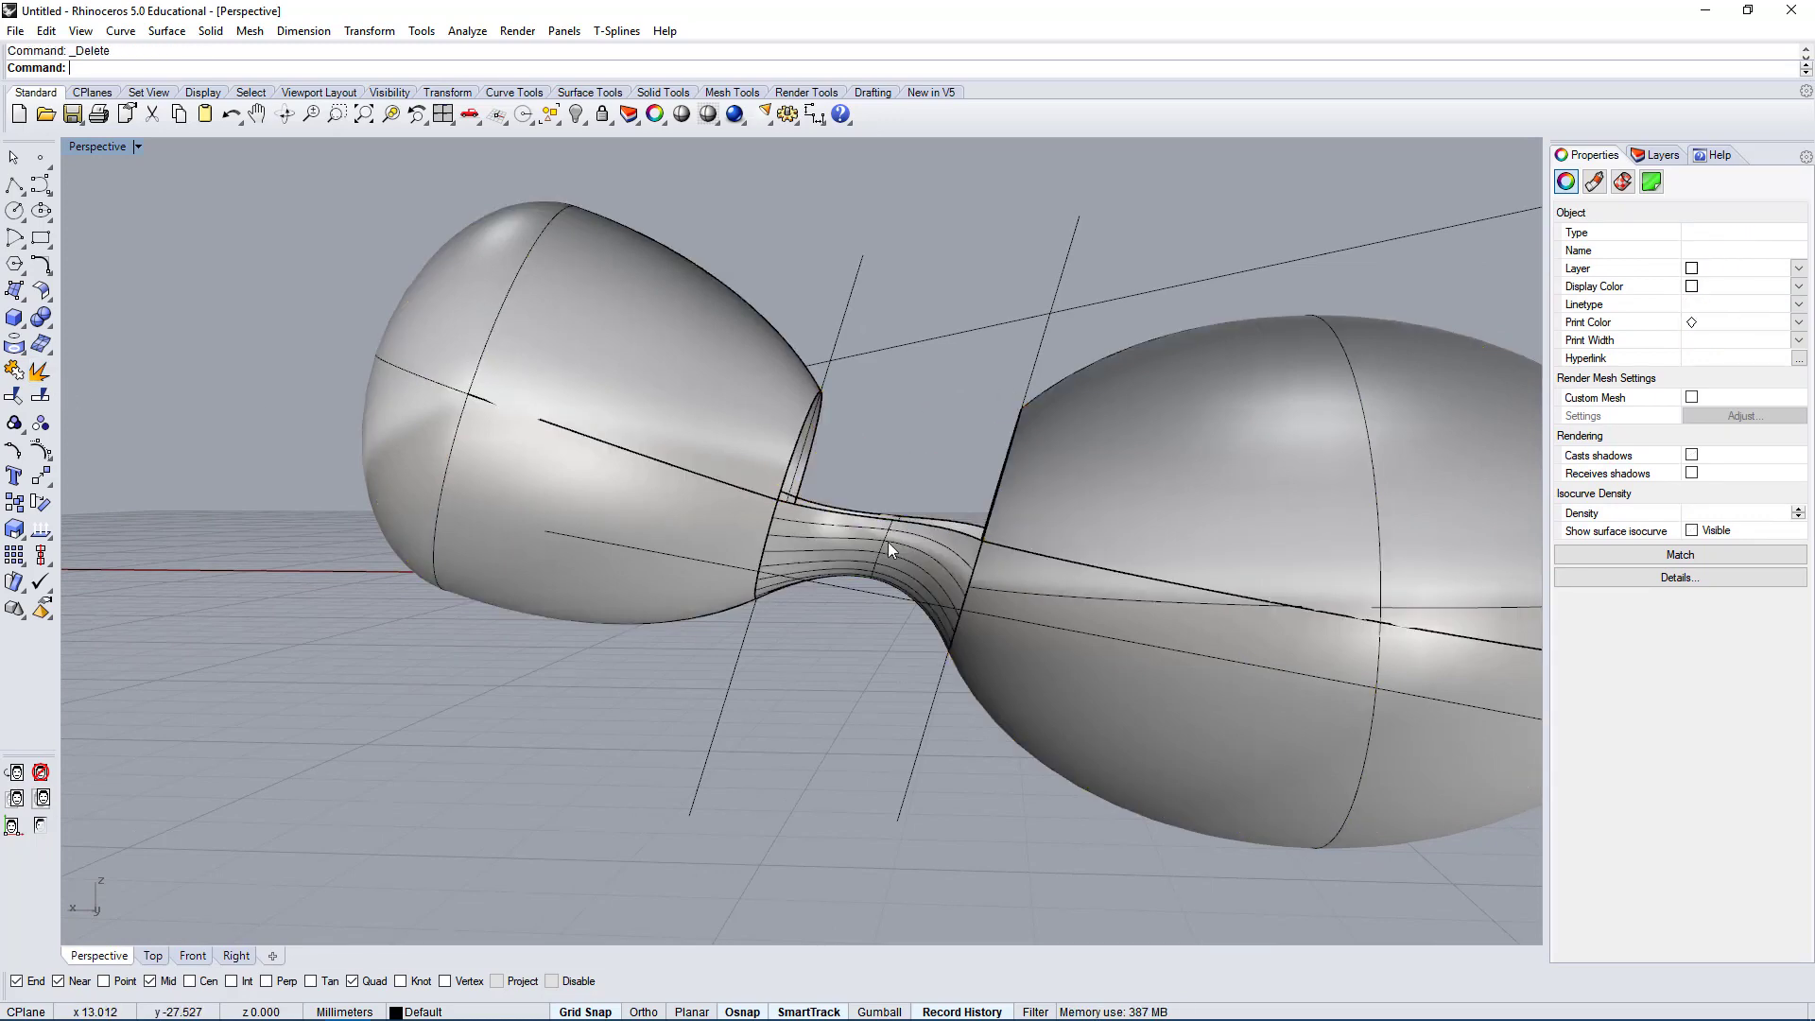
Run BlendSrf between the facing upper edge segments of the smaller and larger forms, with Curvature continuity at both ends.
type("Bl")
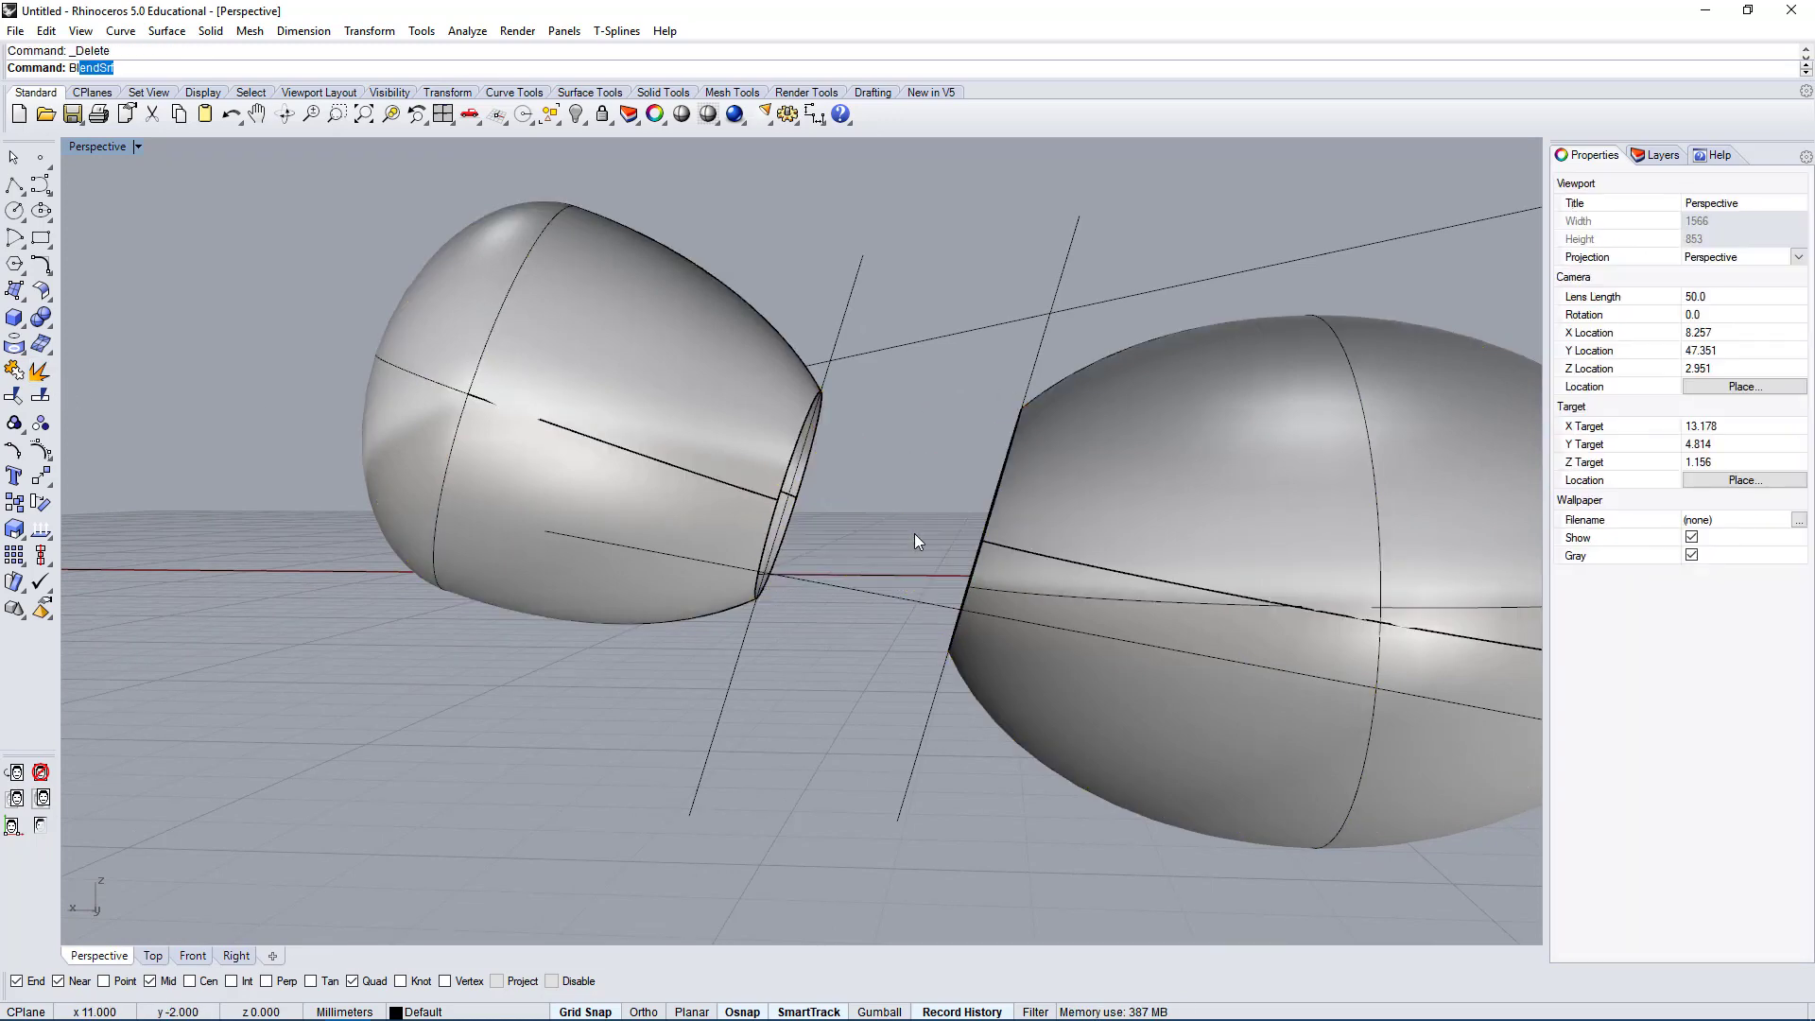
type("en")
key("Return")
left_click(790, 446)
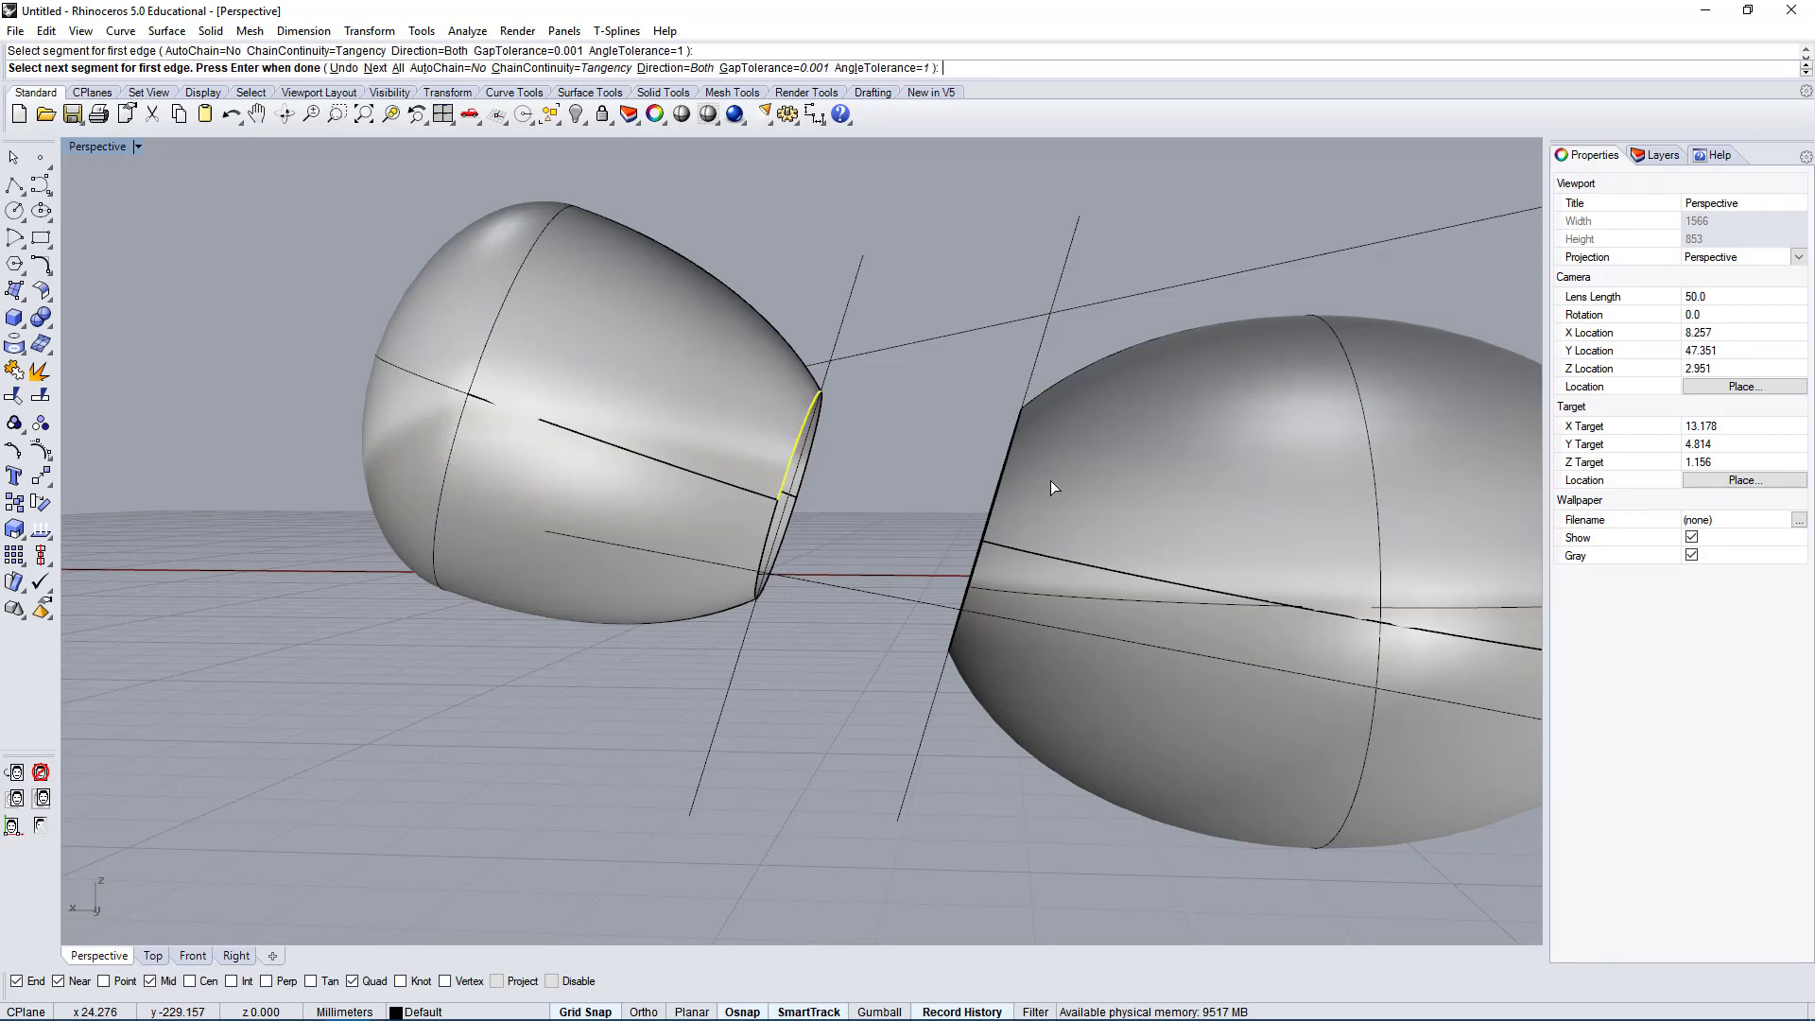
right_click_drag(1051, 487, 1012, 472)
key("Return")
left_click(1003, 456)
key("Return")
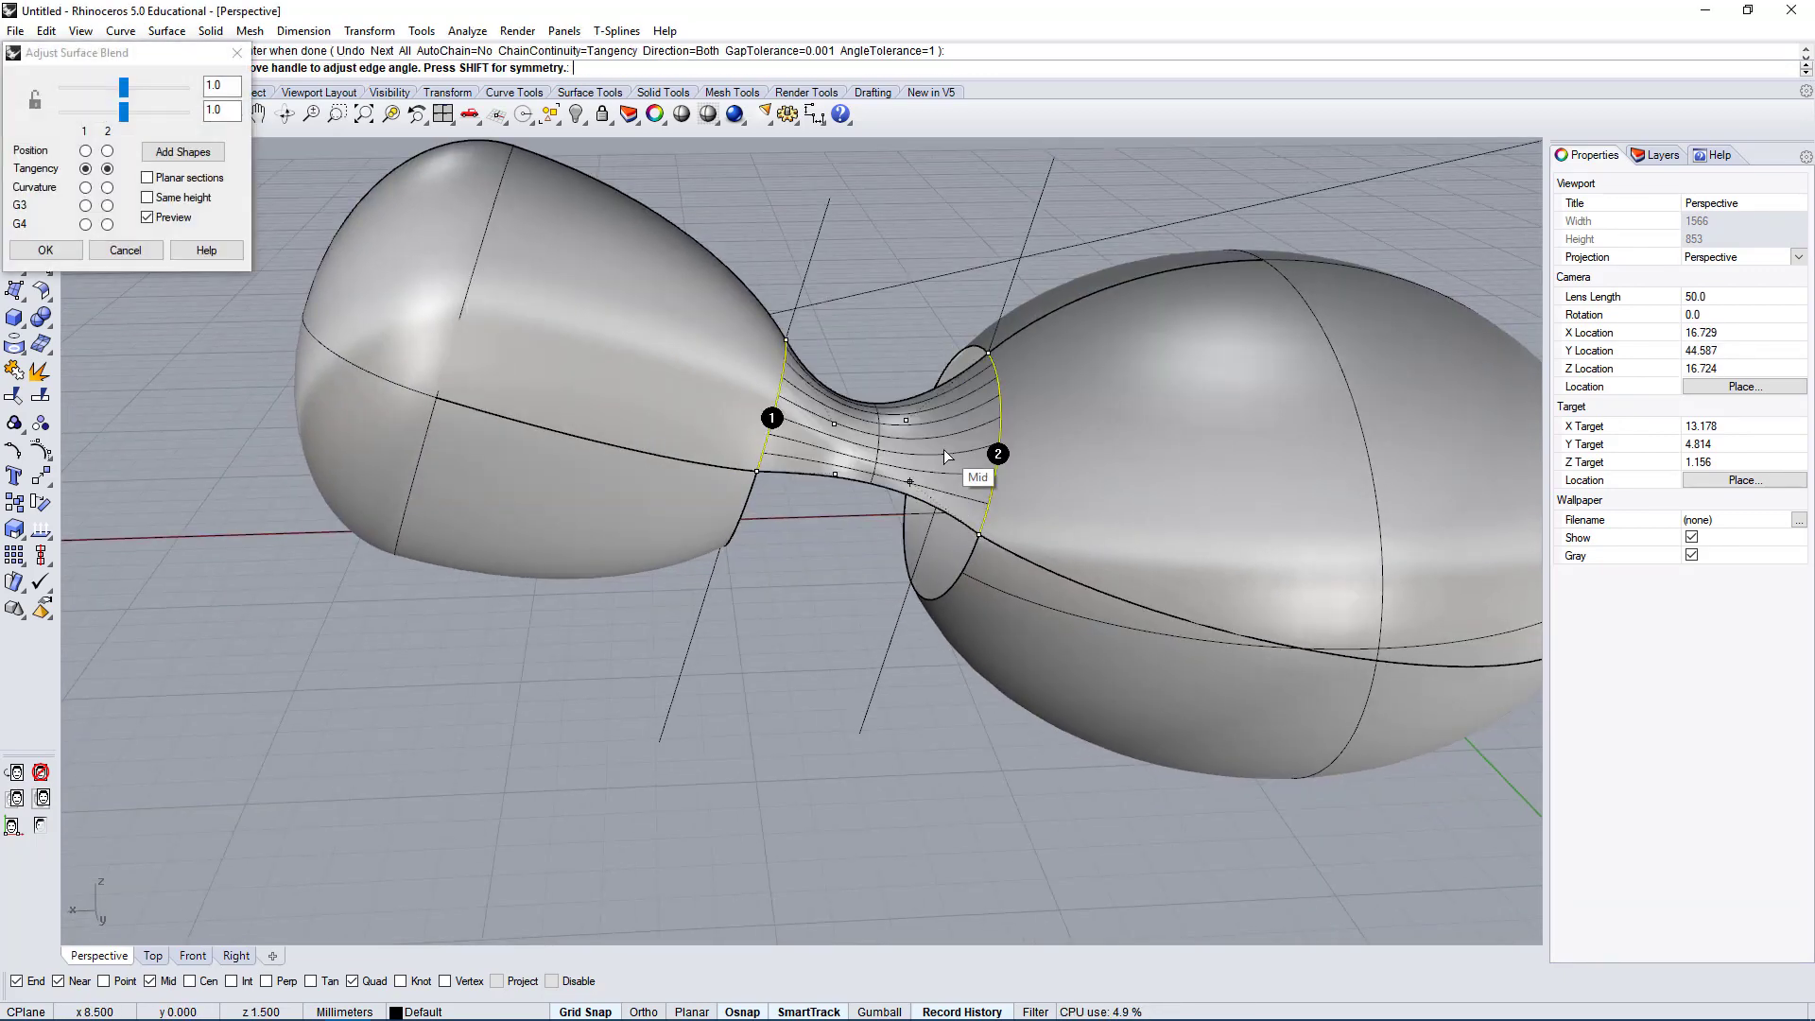
left_click(85, 187)
left_click(107, 187)
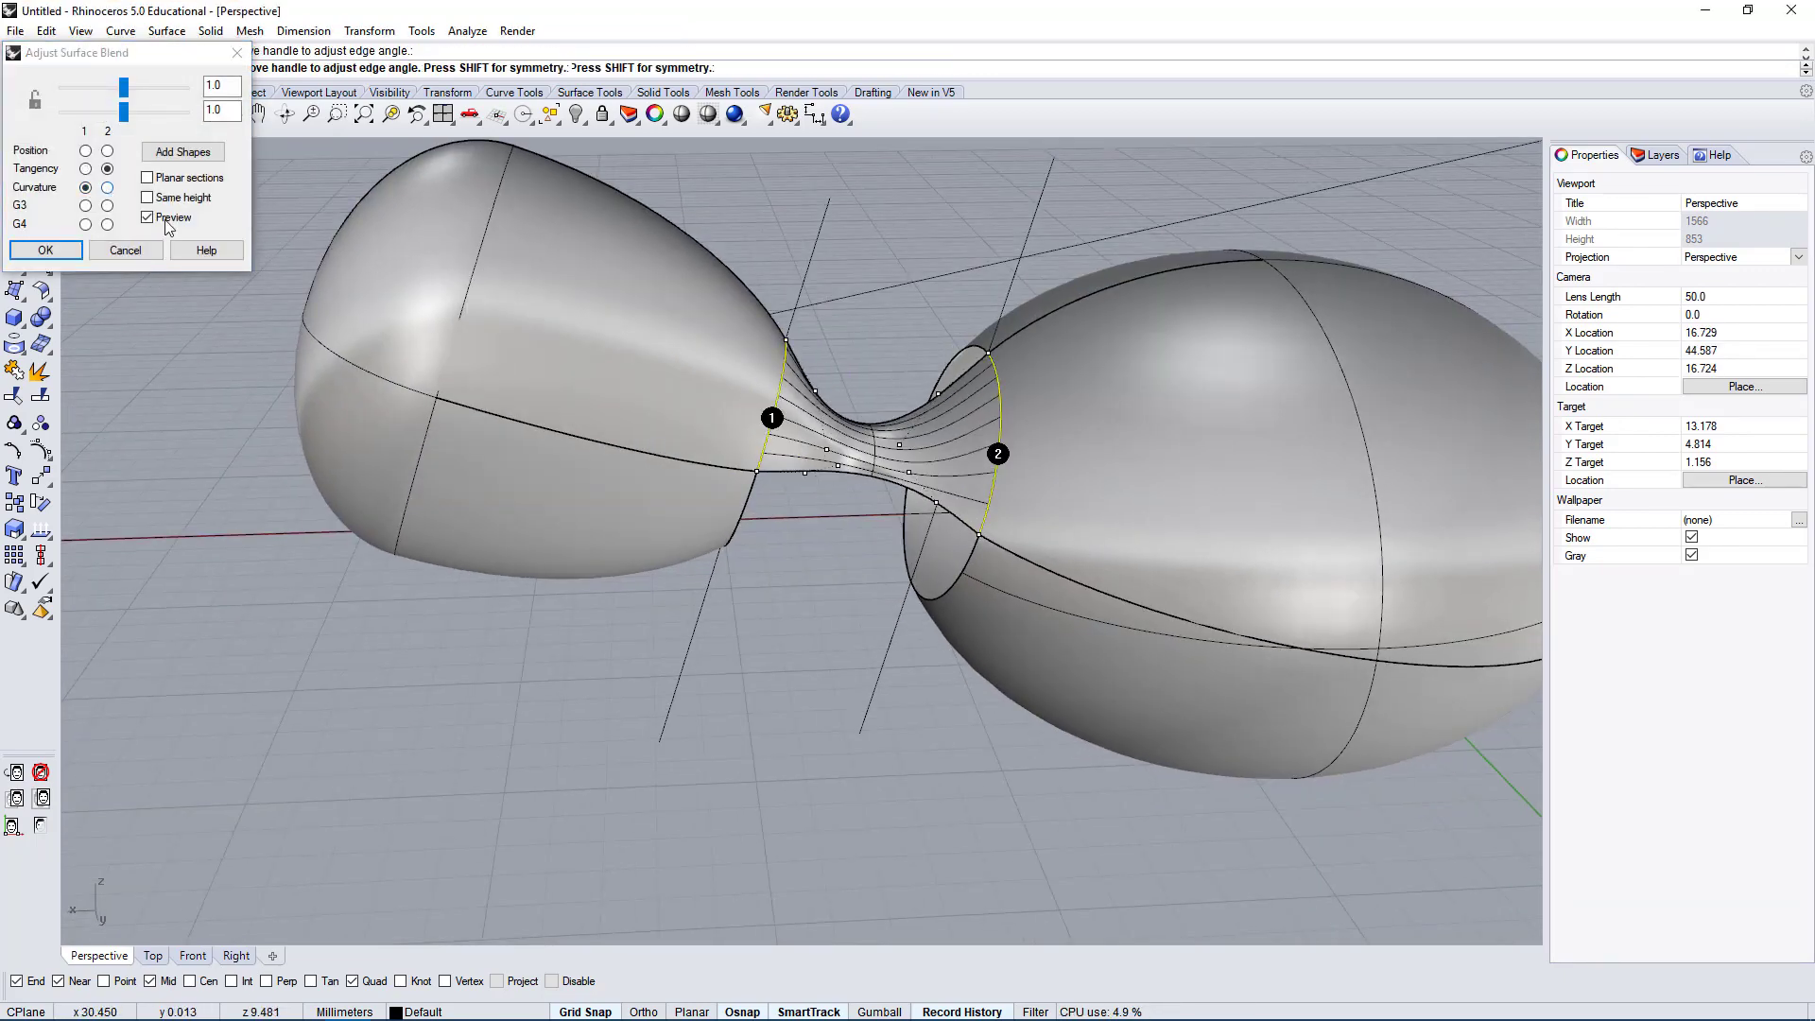
Set the blend bulge to 0.5 at edge 1 and 0.05 at edge 2 and create the surface.
right_click_drag(832, 473, 921, 447)
scroll(920, 446, "up", 5)
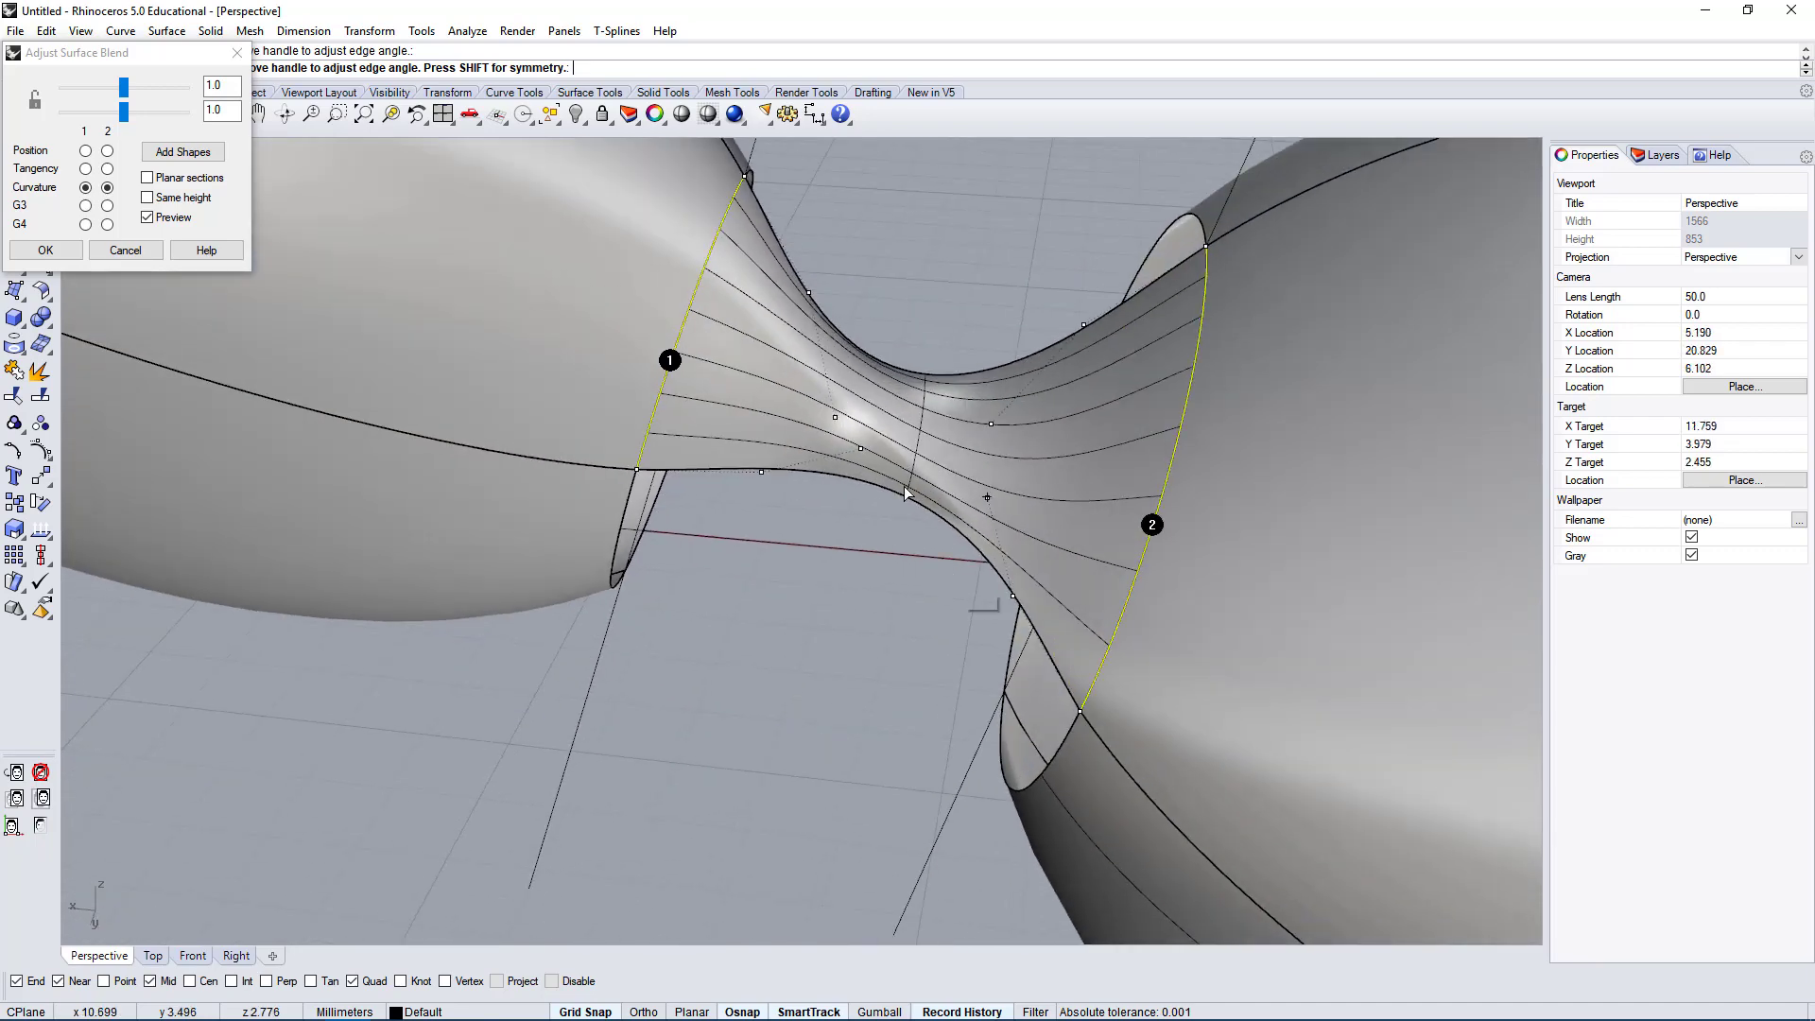
left_click_drag(231, 87, 66, 96)
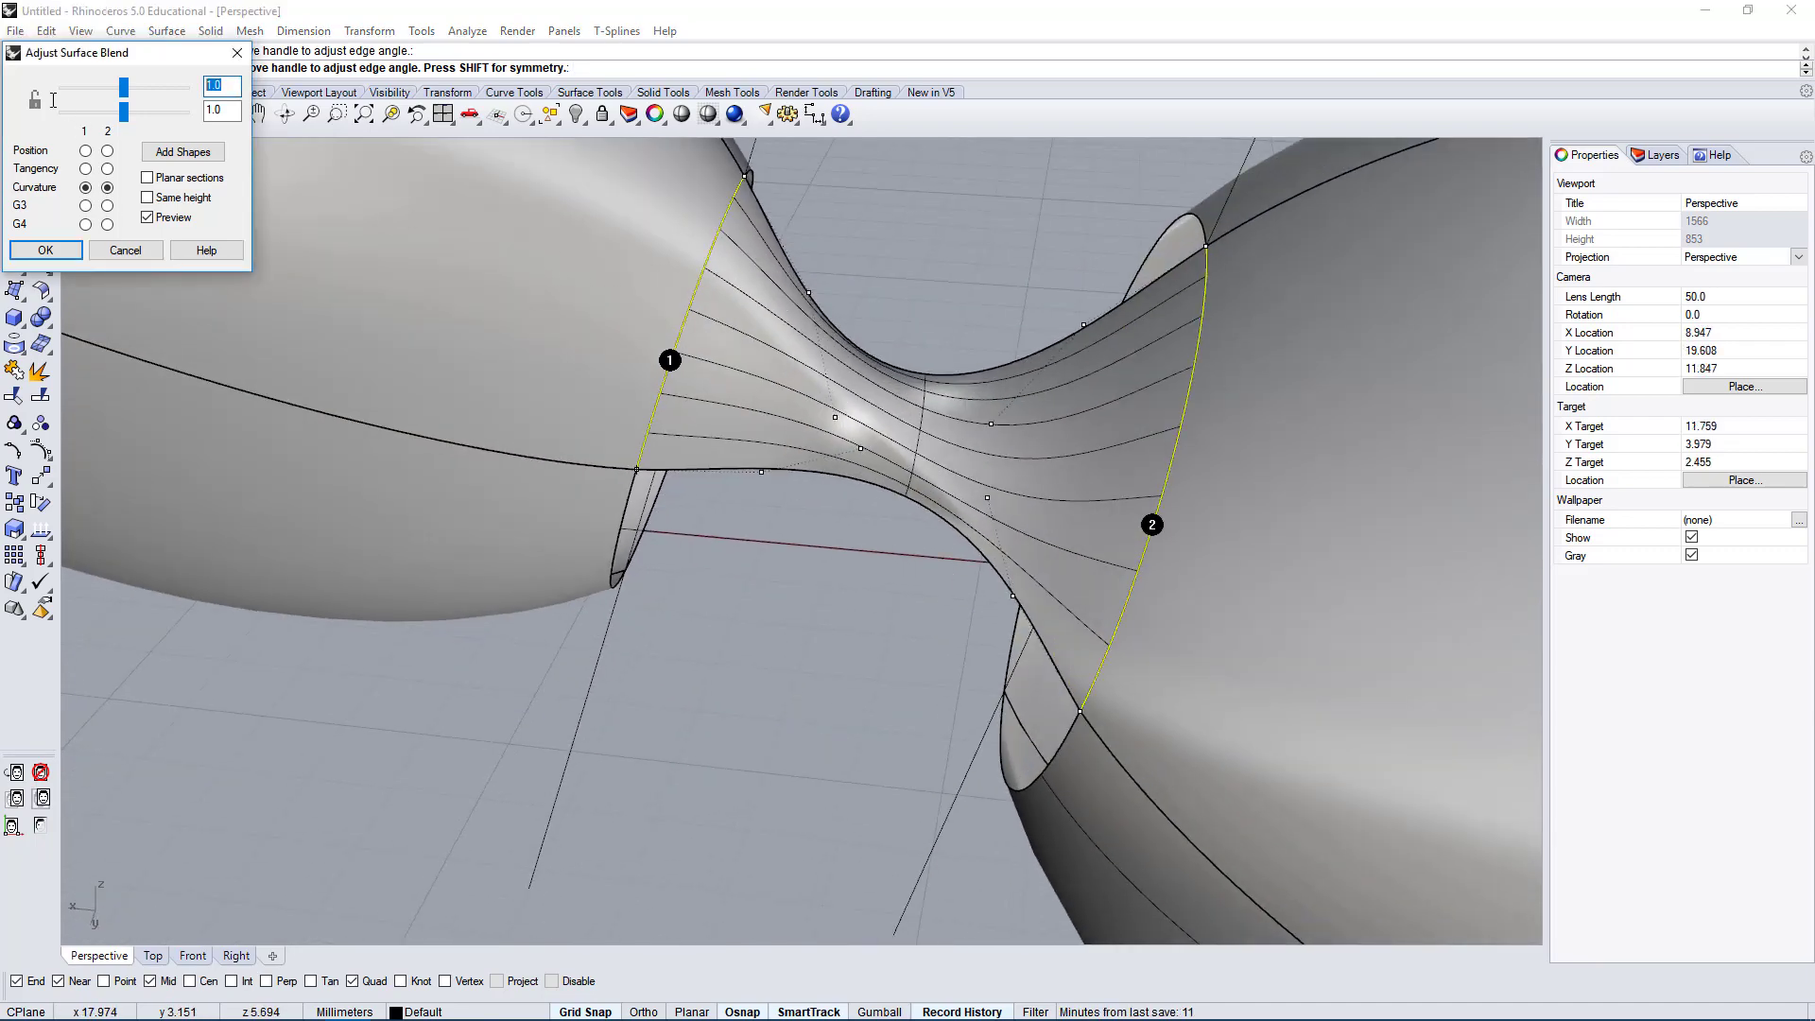
type(".5")
left_click_drag(231, 111, 177, 141)
type(".")
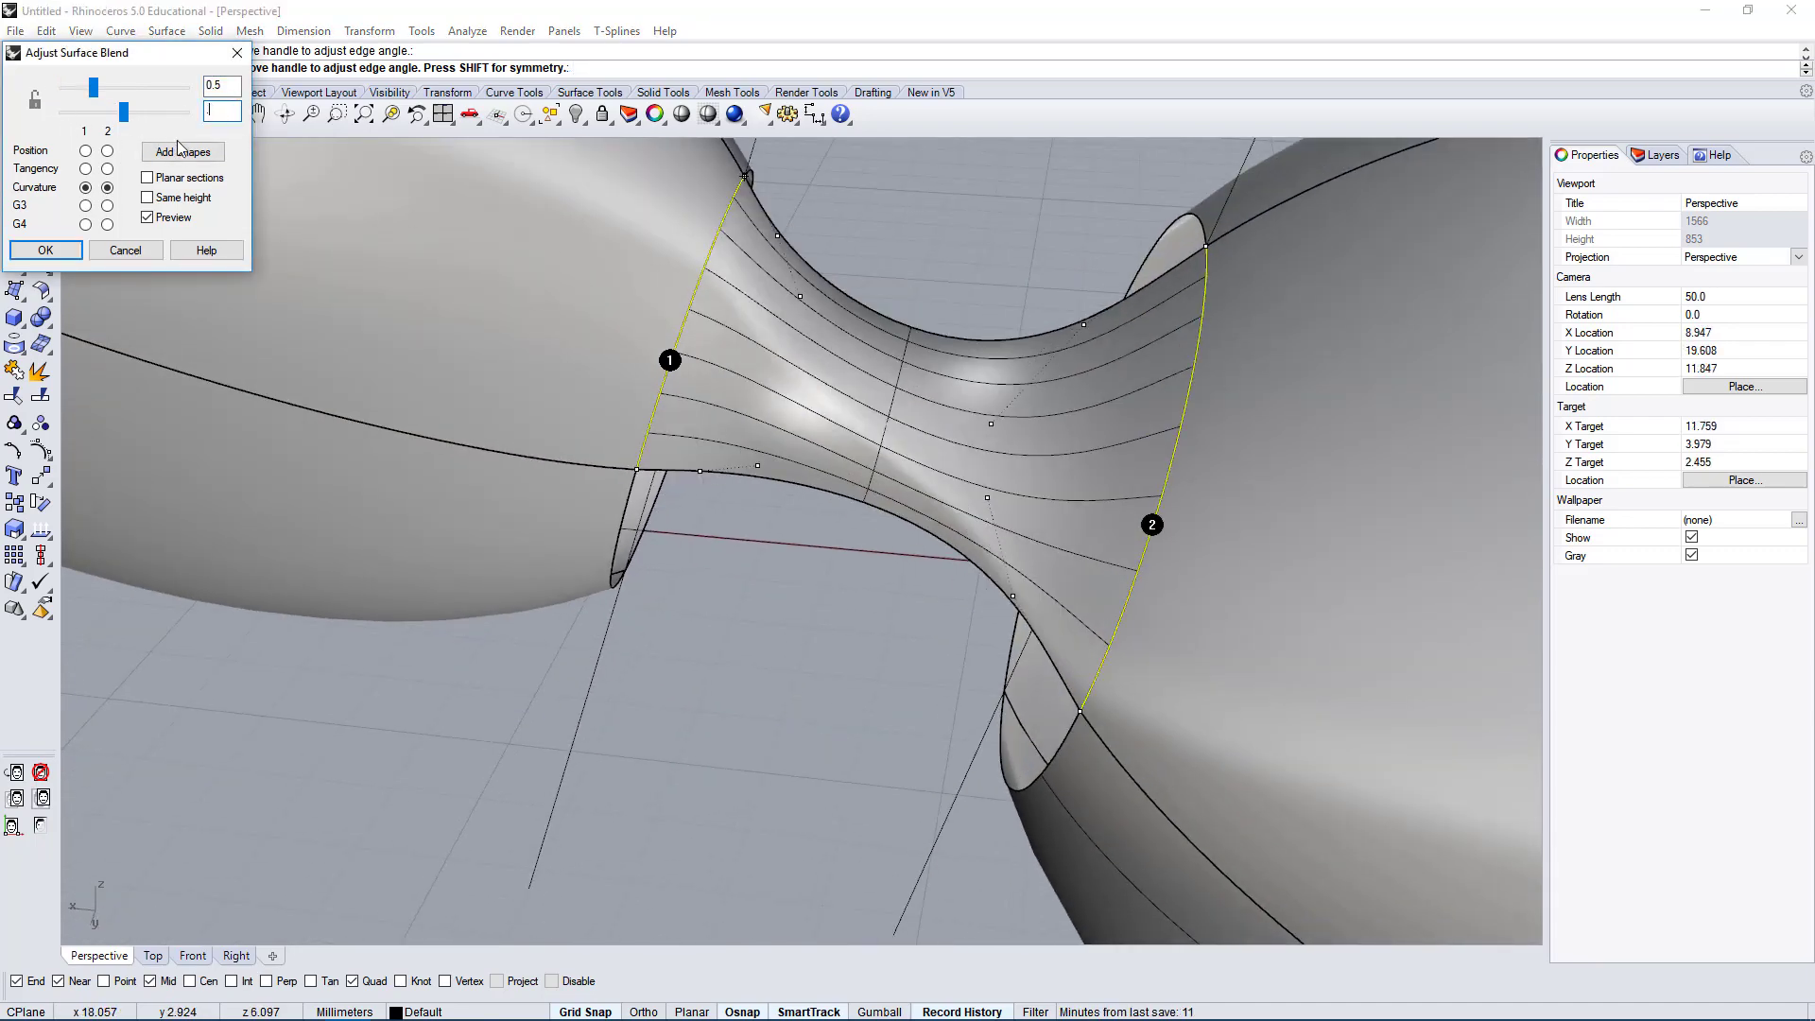
type("05")
key("Return")
right_click_drag(948, 556, 1029, 411)
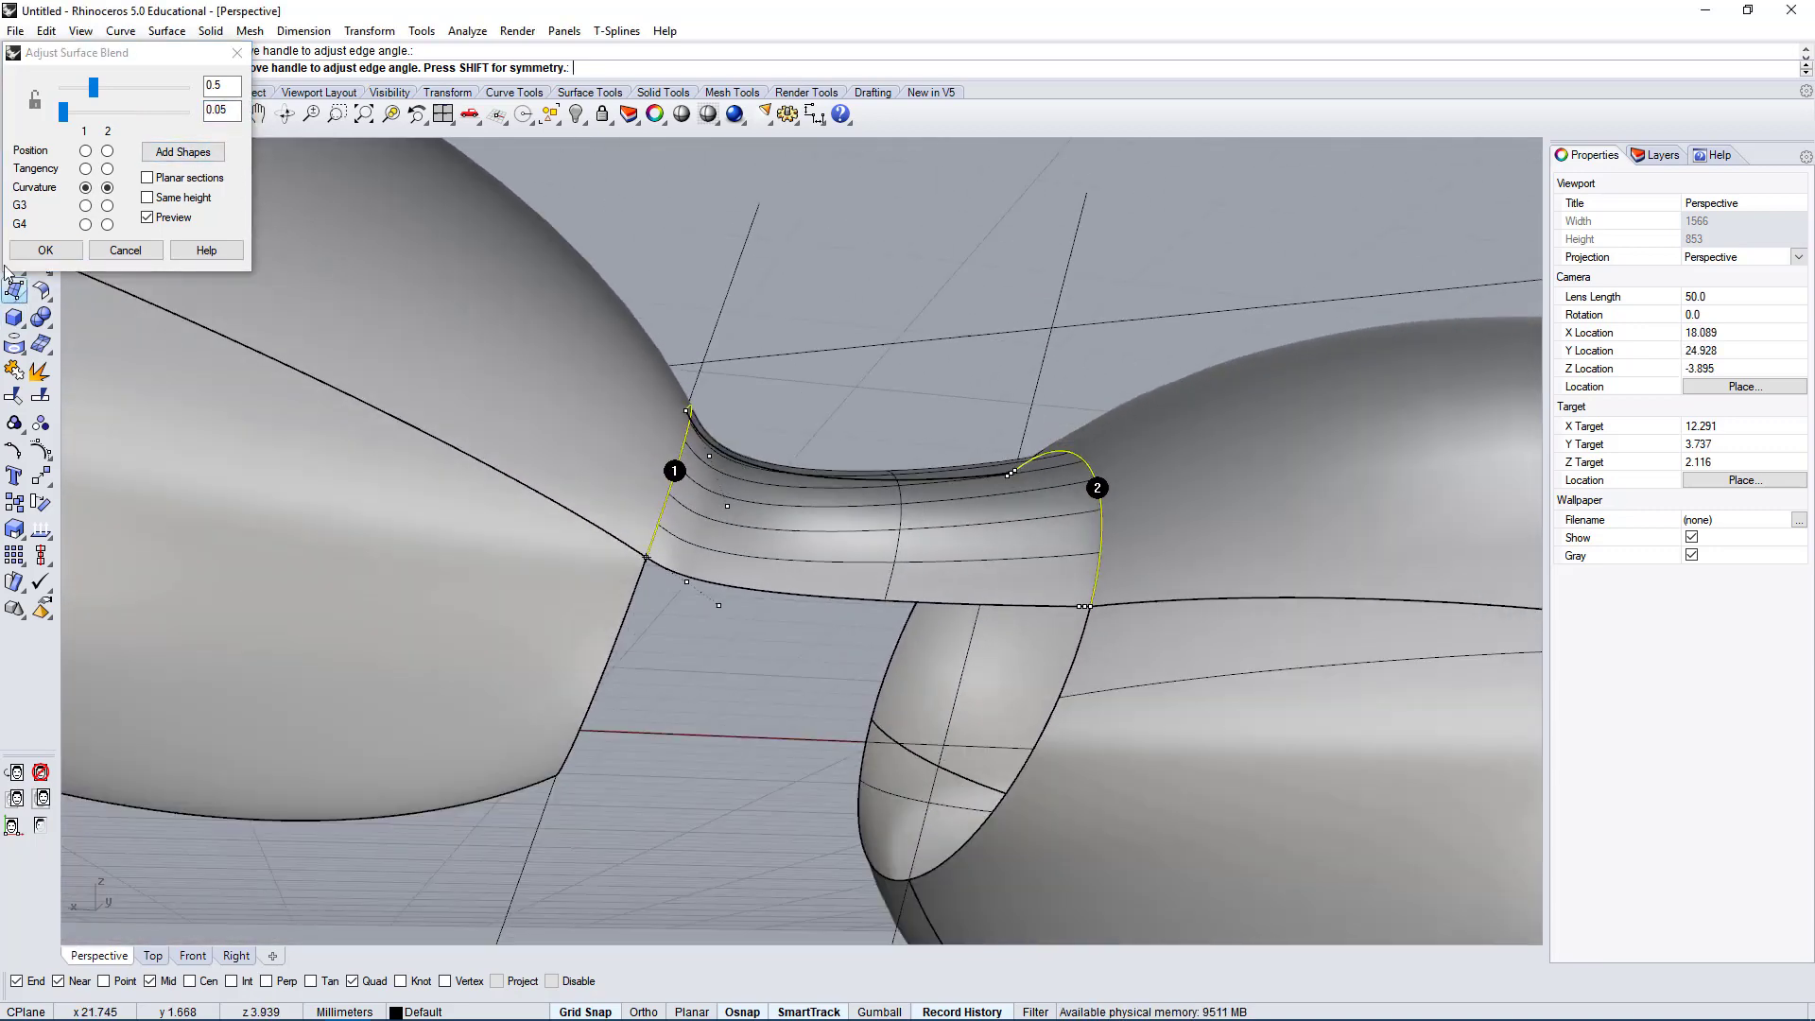
left_click(77, 252)
Try a blend between the lower edge segments directly beneath the first blend strip and delete it.
right_click_drag(813, 643, 723, 546)
right_click(718, 553)
left_click(660, 635)
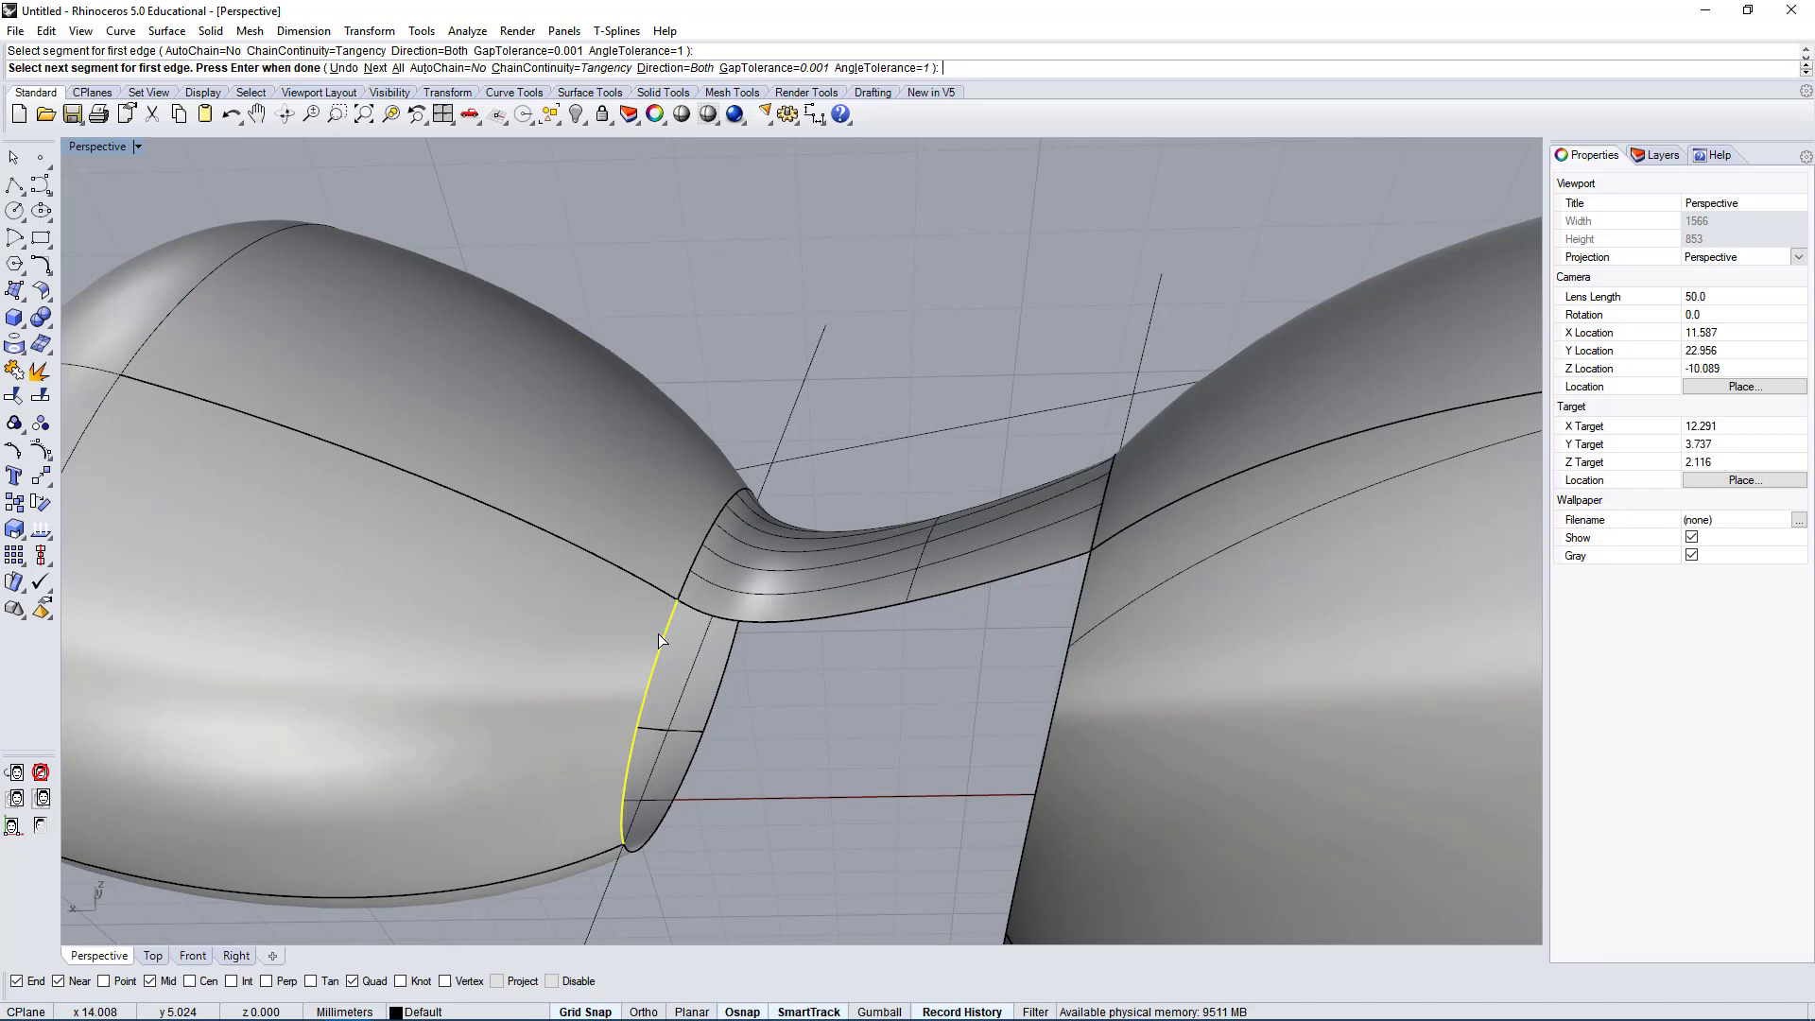
right_click(1089, 581)
left_click(1089, 582)
right_click(1089, 582)
right_click(1088, 580)
right_click_drag(1047, 526, 1056, 491, "shift")
left_click(983, 700)
key("Delete")
Try a Curvature blend between the same lower edge segments, with the bulge set to 0.5 at both ends.
right_click(722, 607)
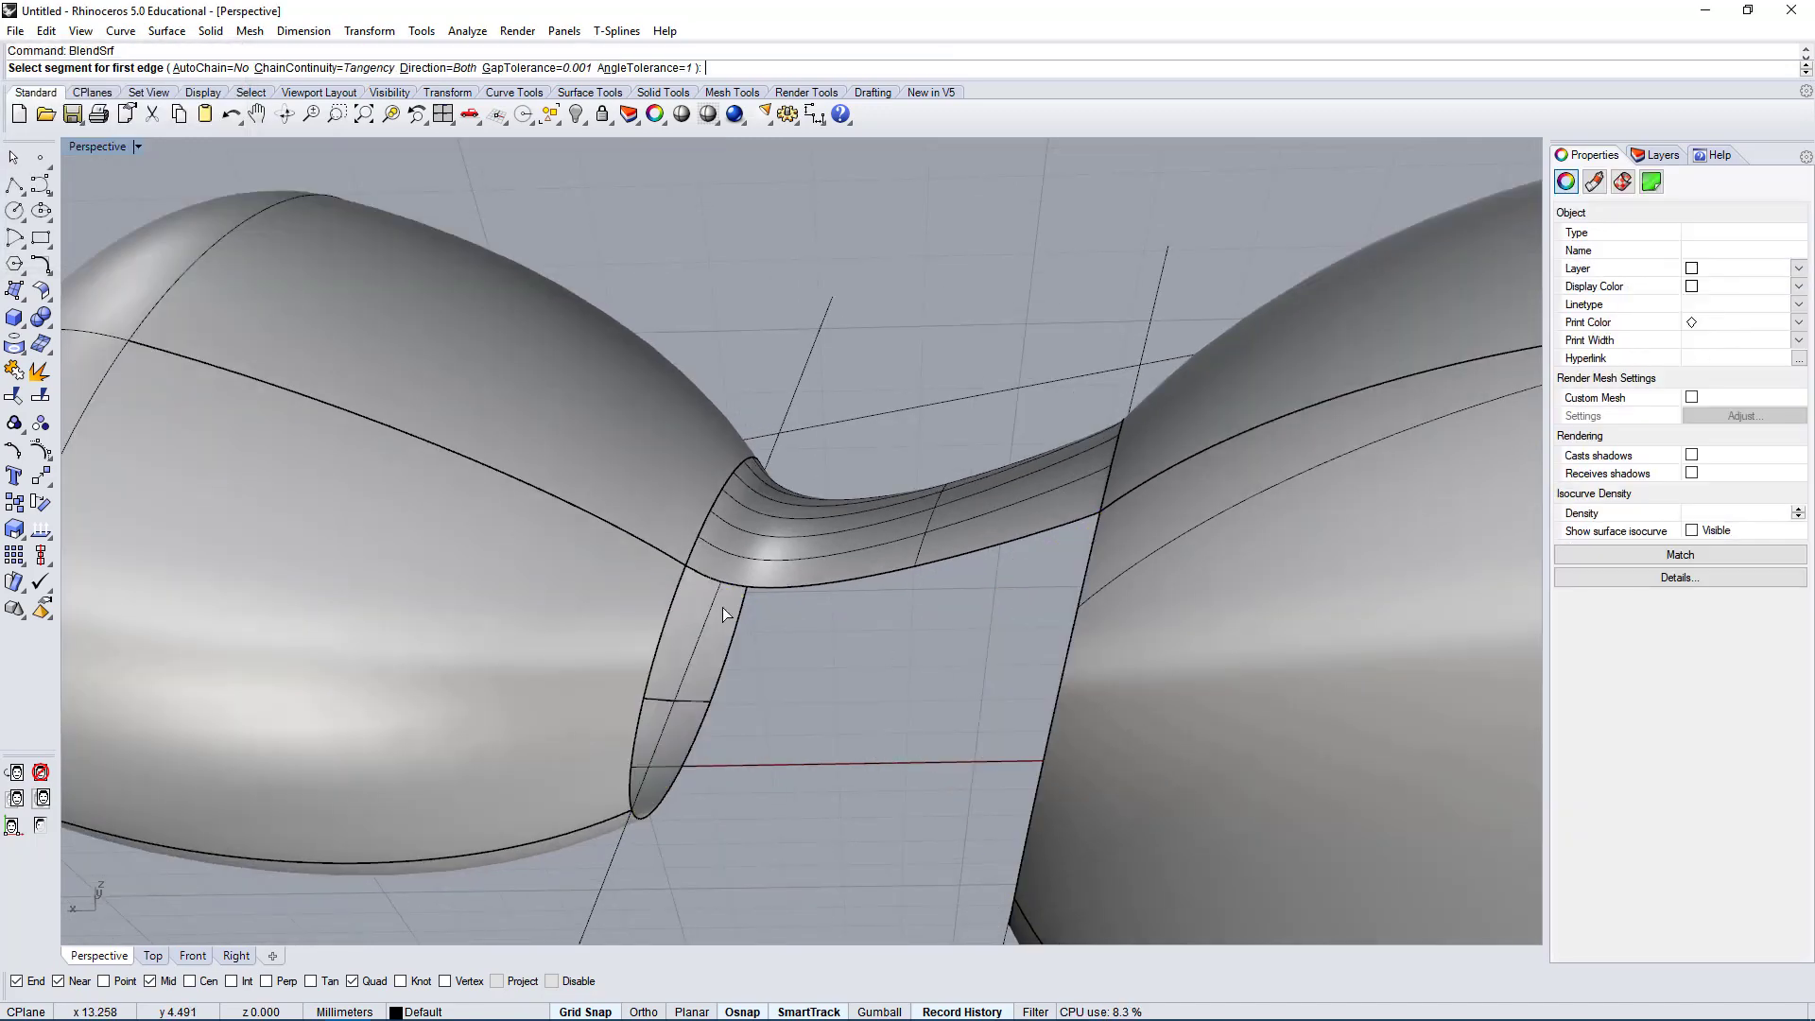
left_click(677, 590)
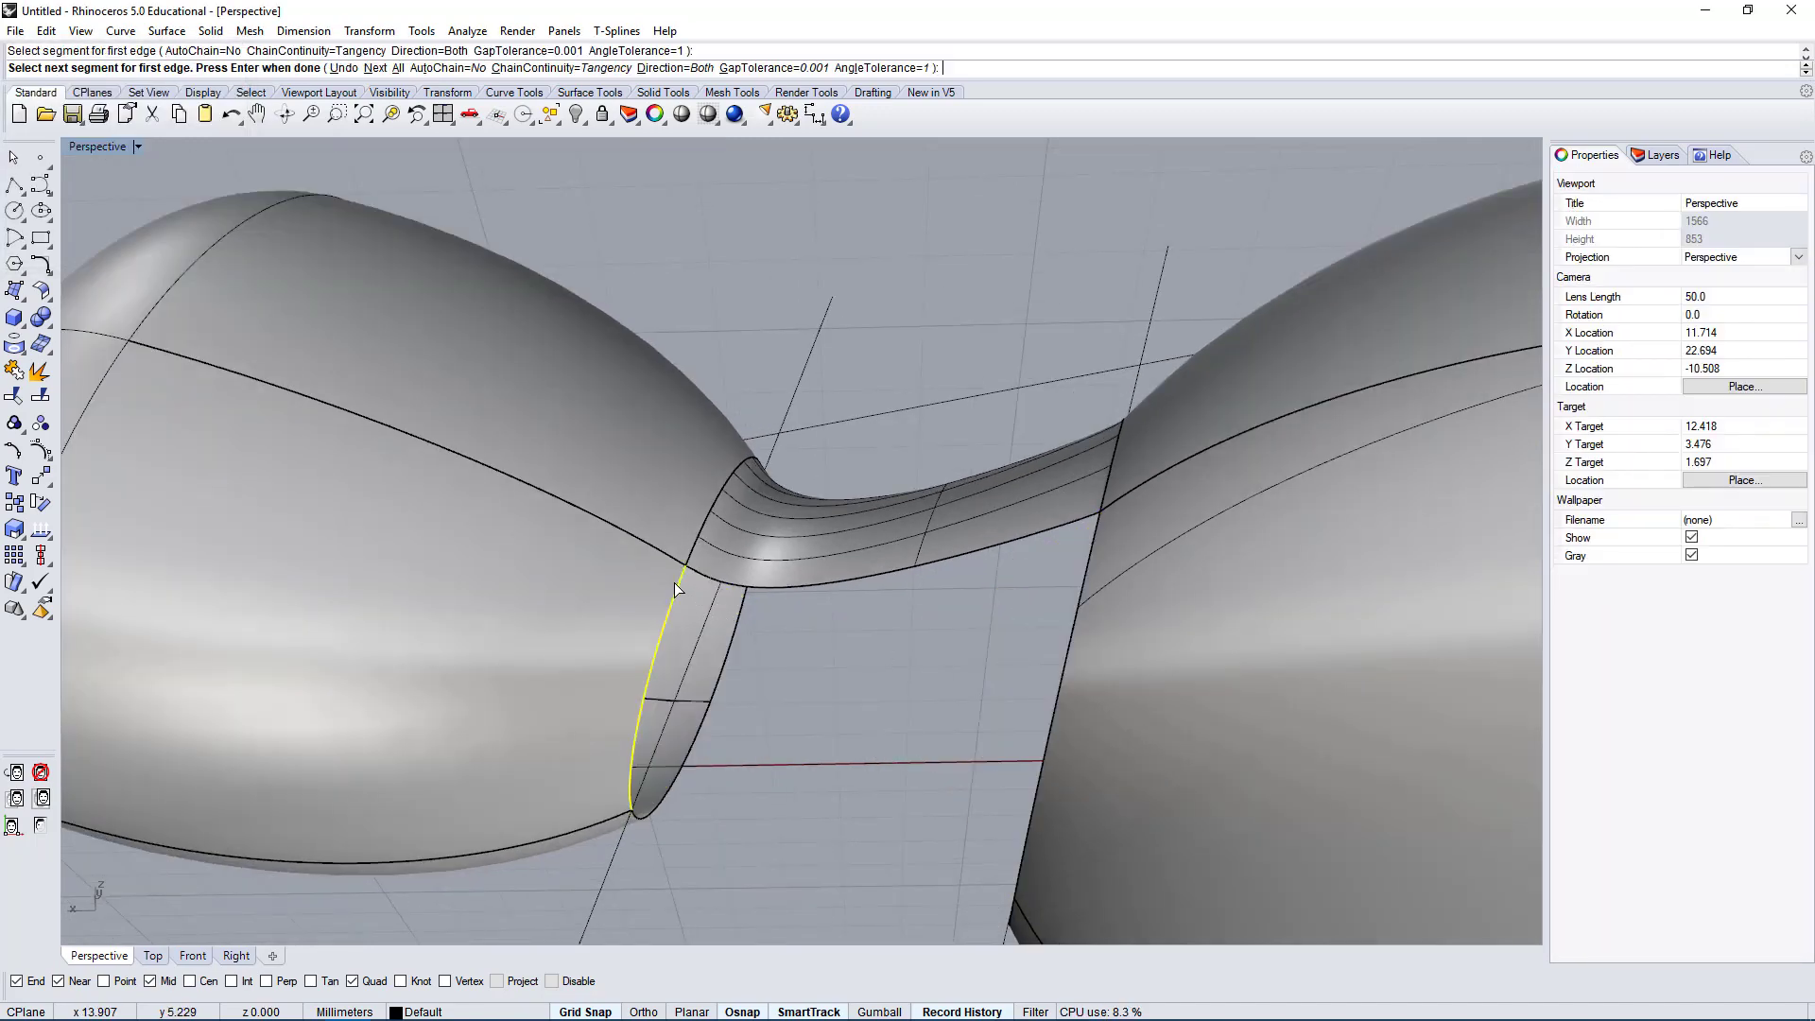
right_click(1097, 525)
left_click(1098, 525)
right_click(1011, 545)
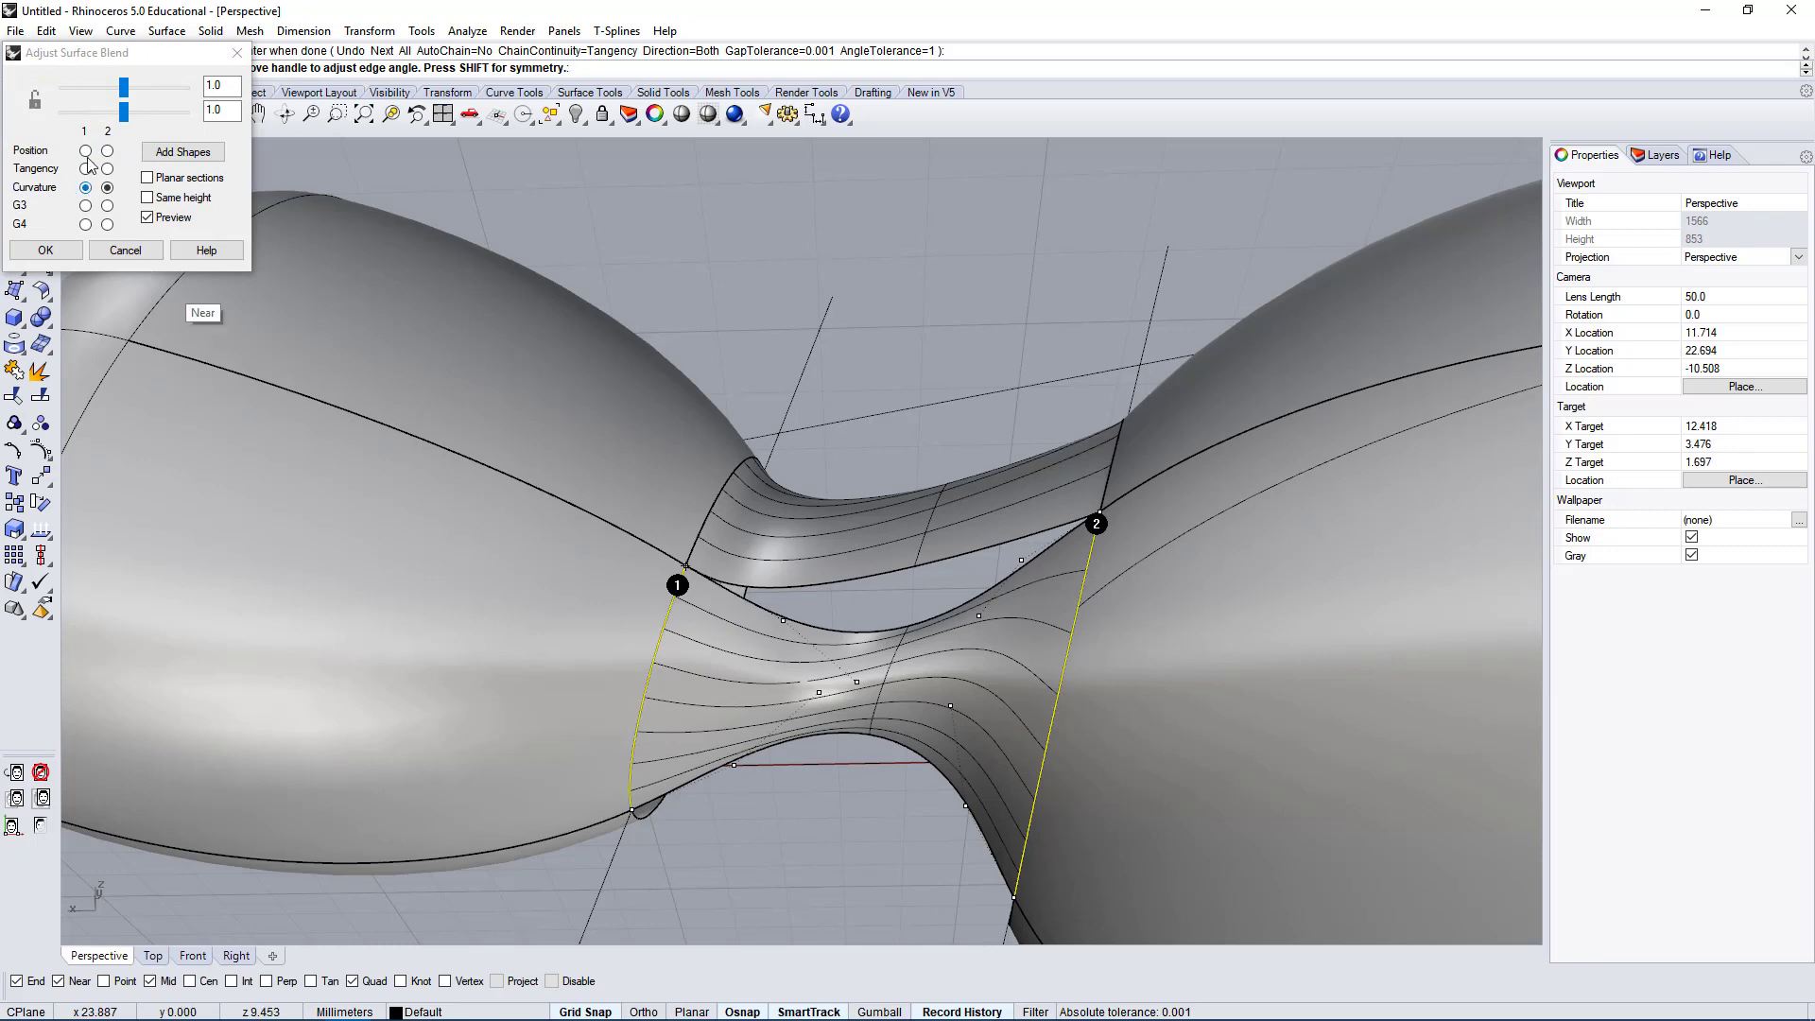
double_click(237, 111)
type("0.5")
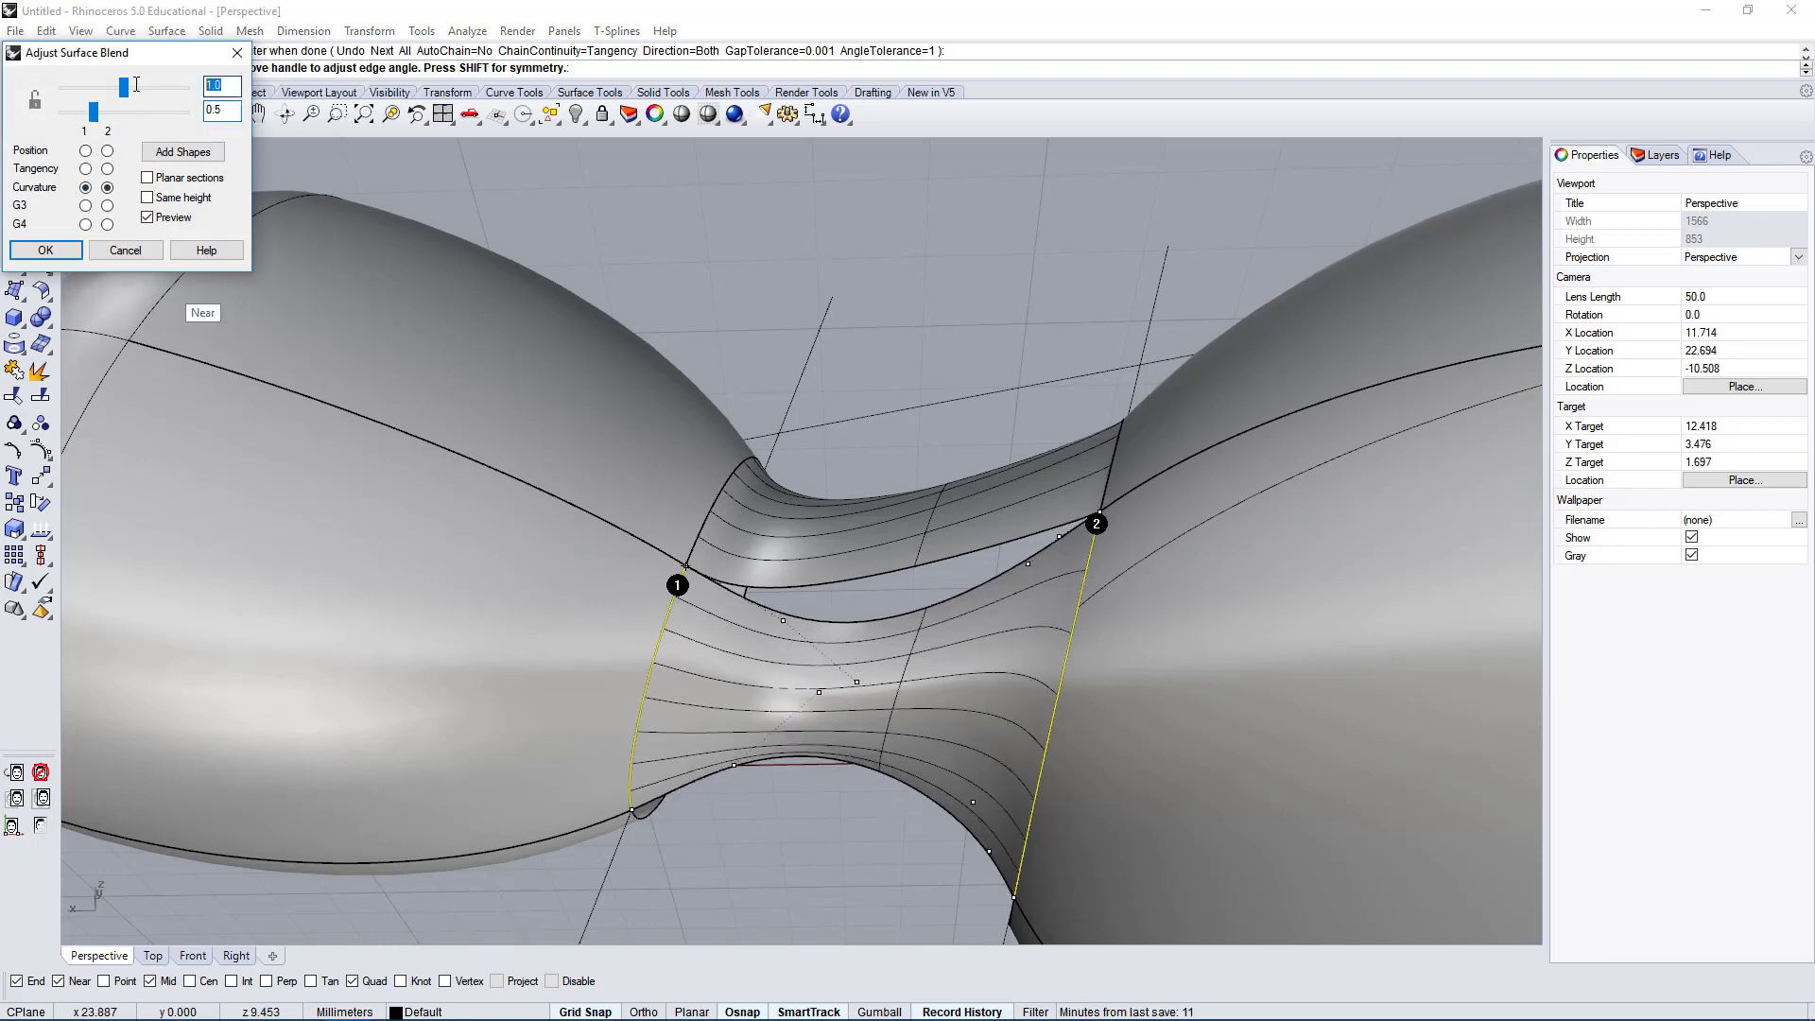
type("0.5")
key("Tab")
right_click_drag(813, 397, 939, 275)
scroll(939, 275, "down", 4)
right_click(709, 605)
Blend the lower edge segments diagonally opposite the first strip, using Curvature continuity and a bulge of 0.5 at both ends.
right_click_drag(709, 605, 683, 762)
right_click(665, 556)
left_click(637, 526)
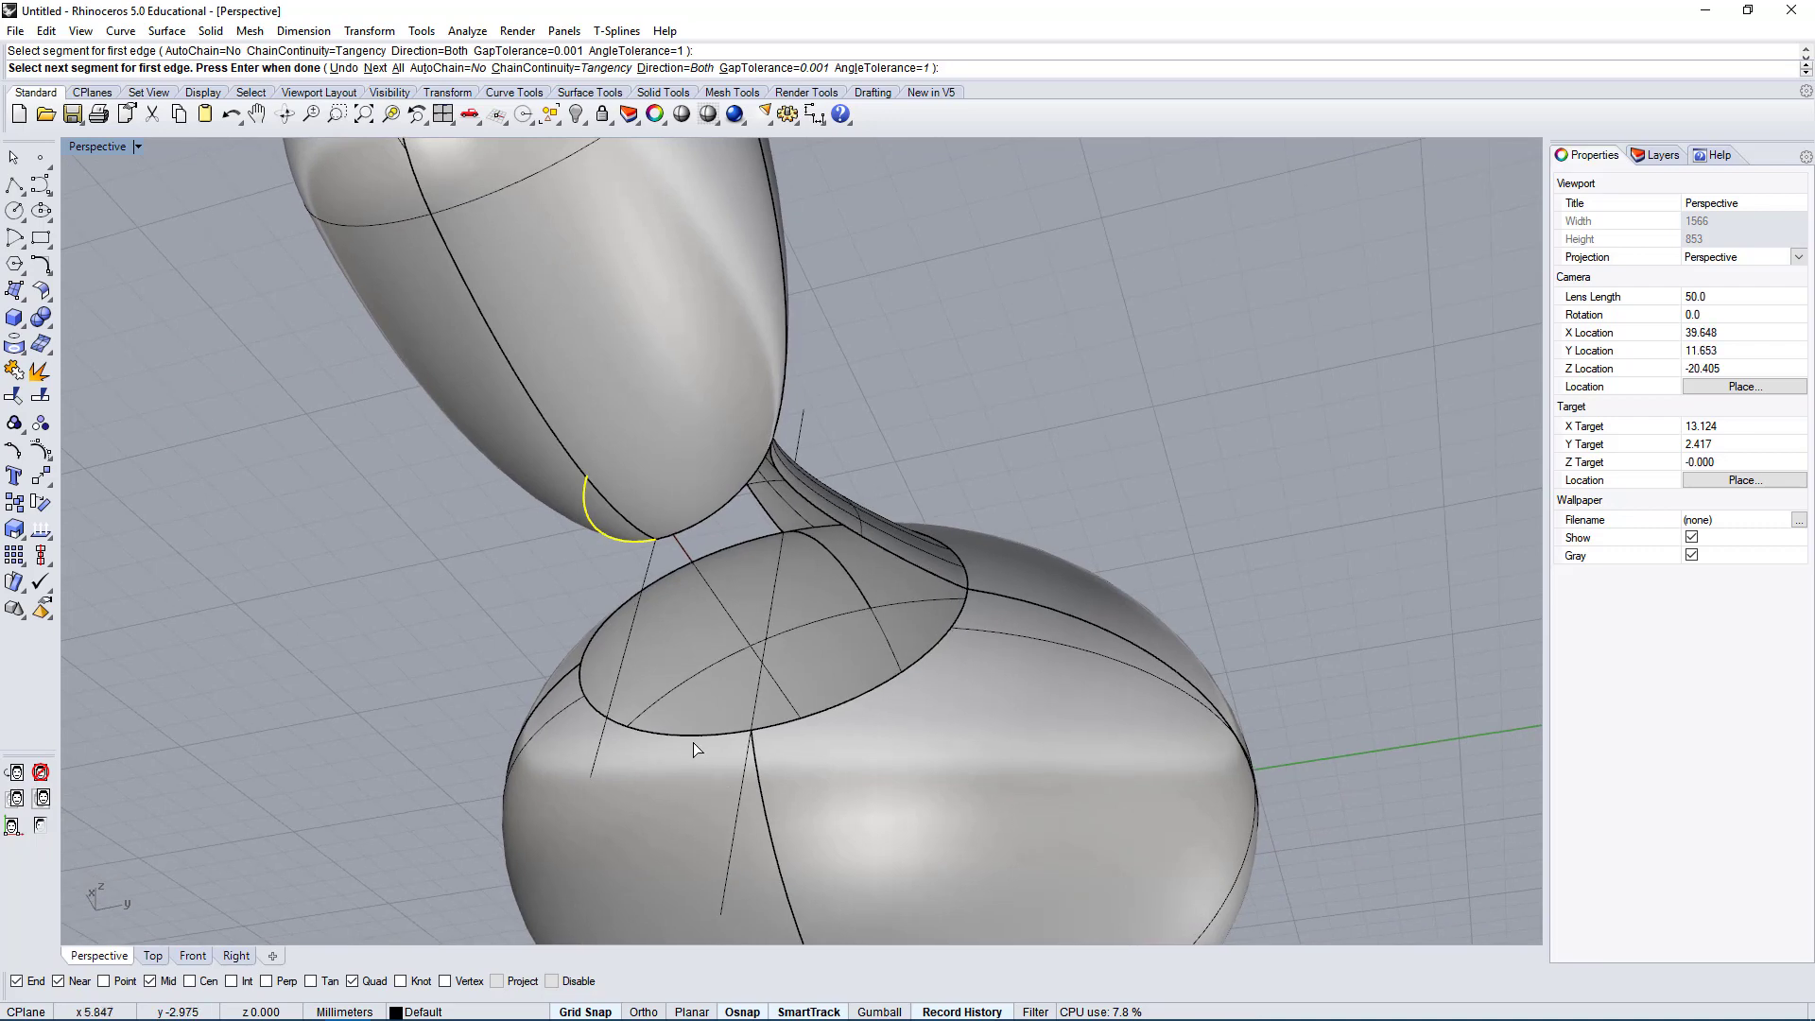
right_click(694, 742)
left_click(692, 734)
right_click(692, 734)
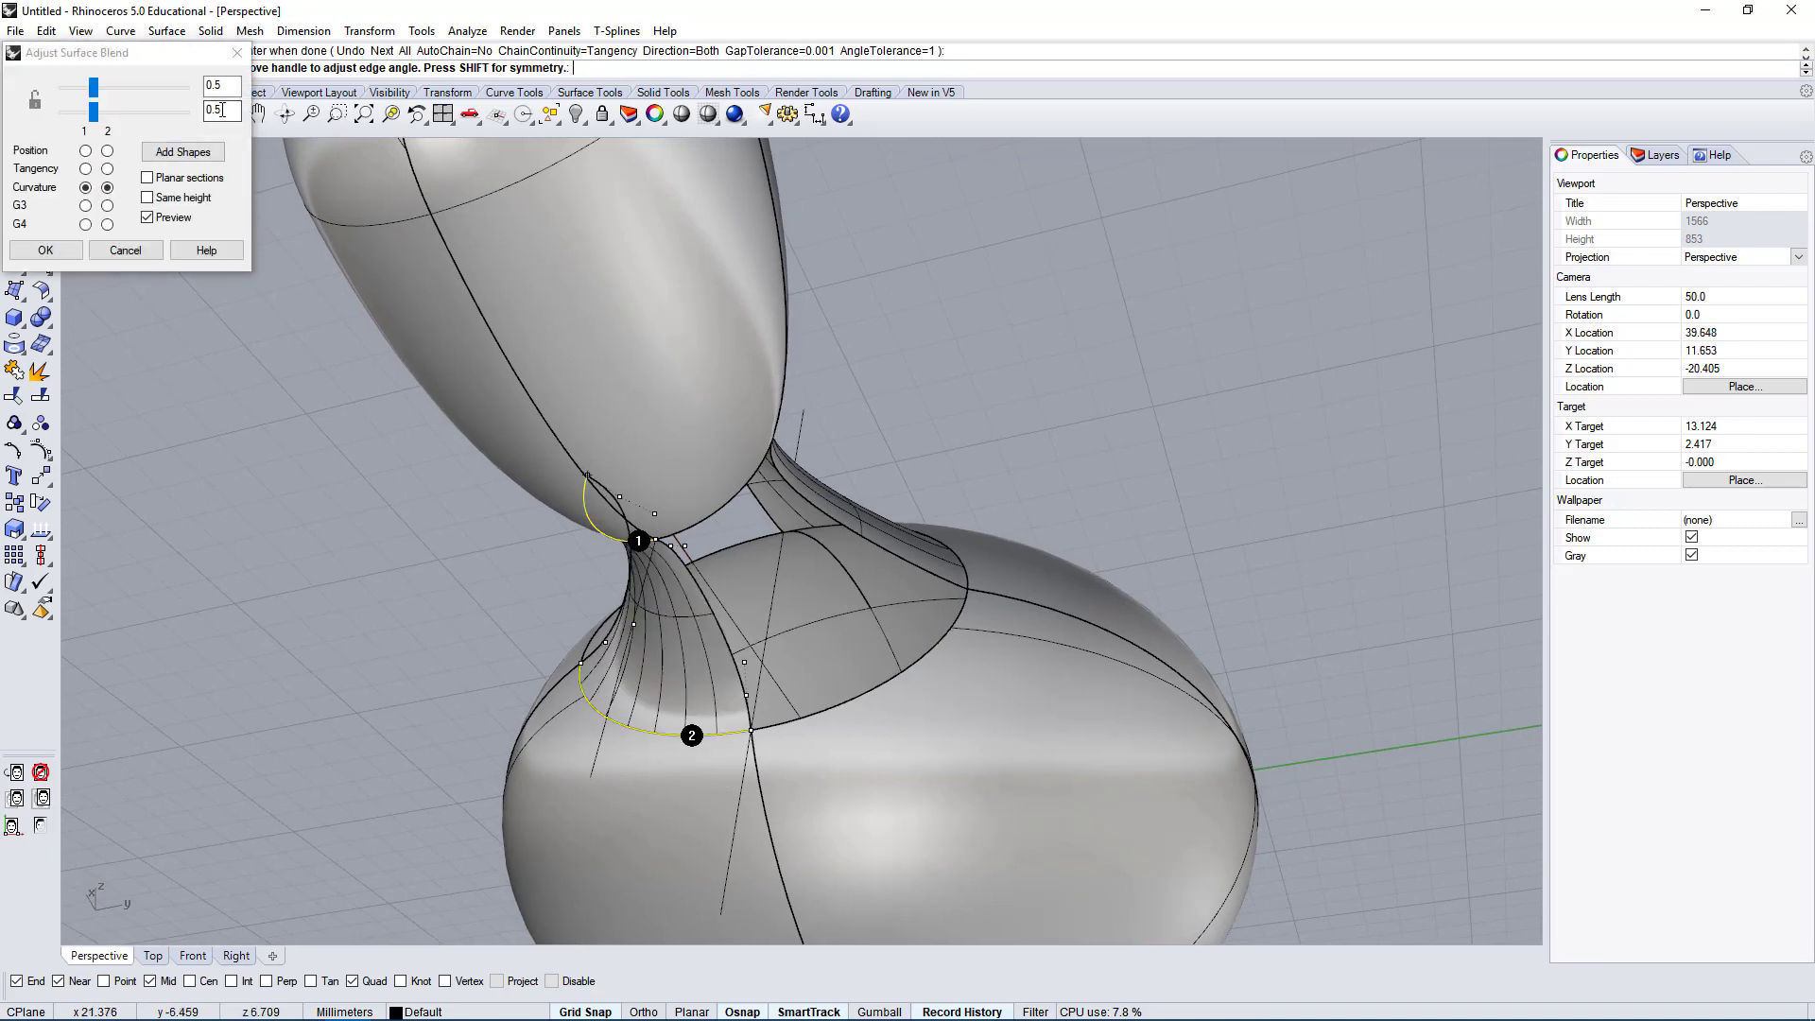
right_click_drag(673, 529, 76, 432)
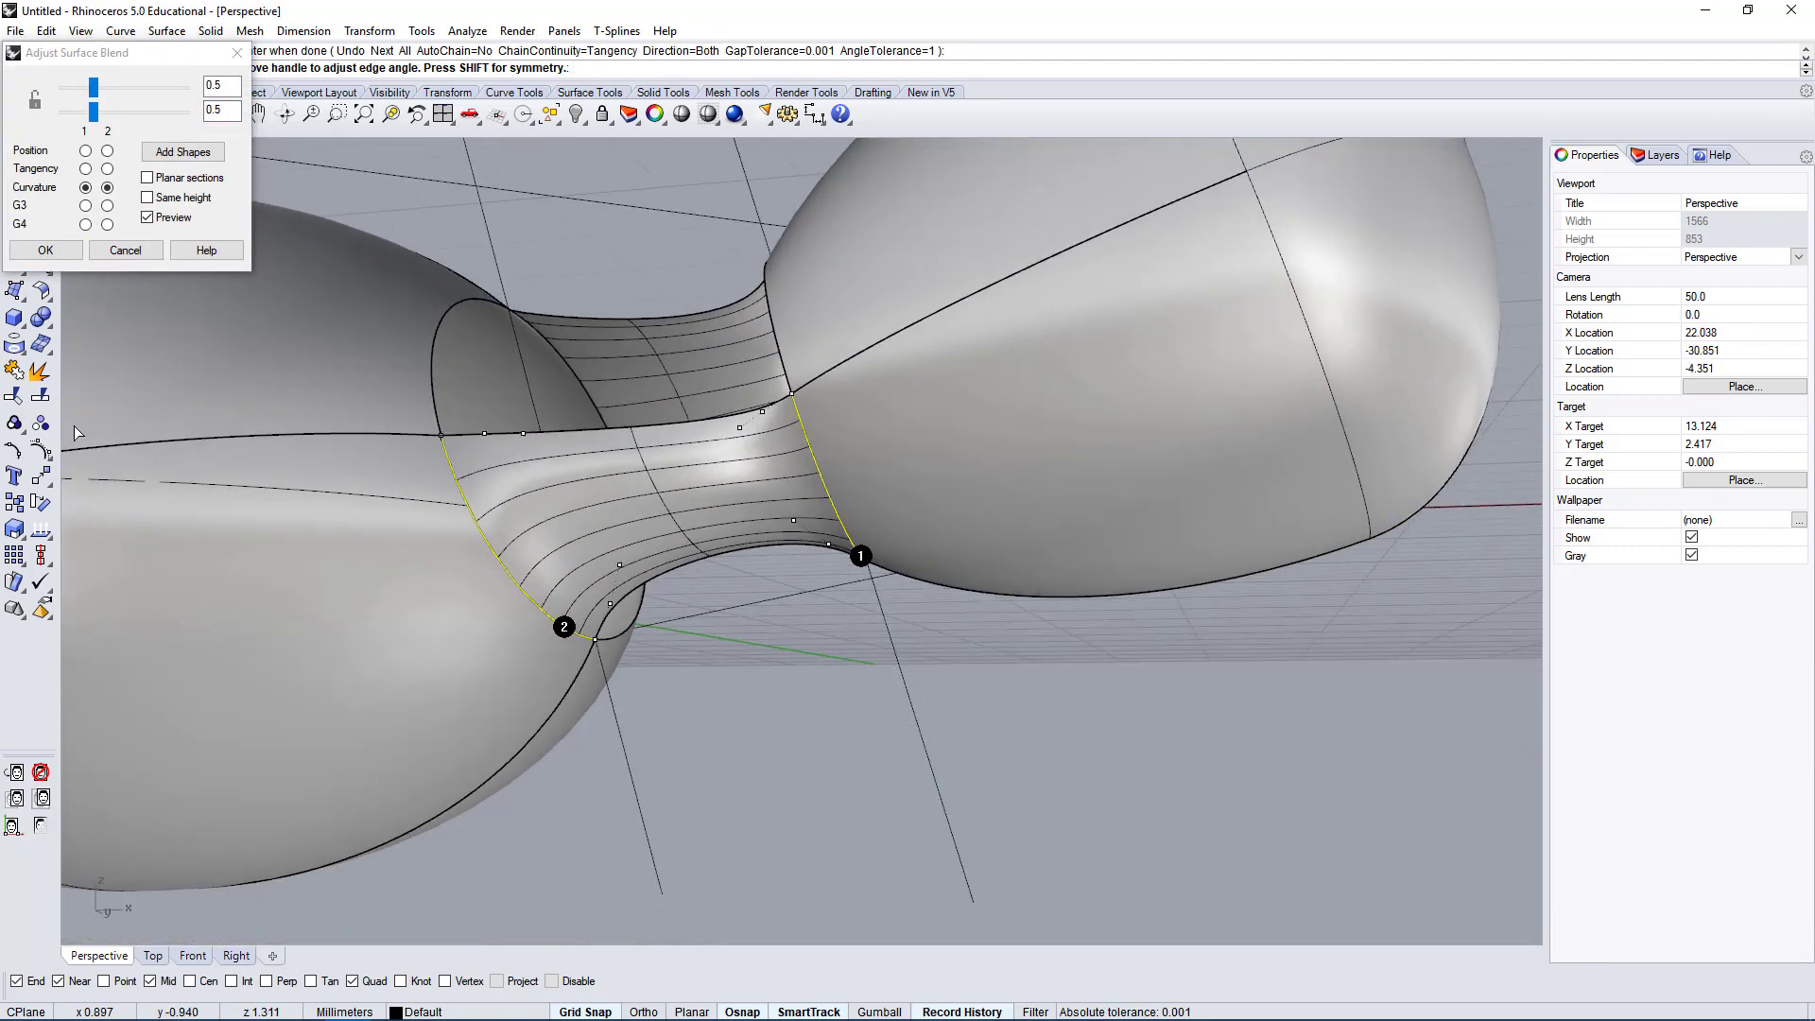
left_click(37, 251)
Inspect the two opposite blend strips and the gaps left between them from several sides.
right_click_drag(519, 312, 746, 429)
left_click(721, 580)
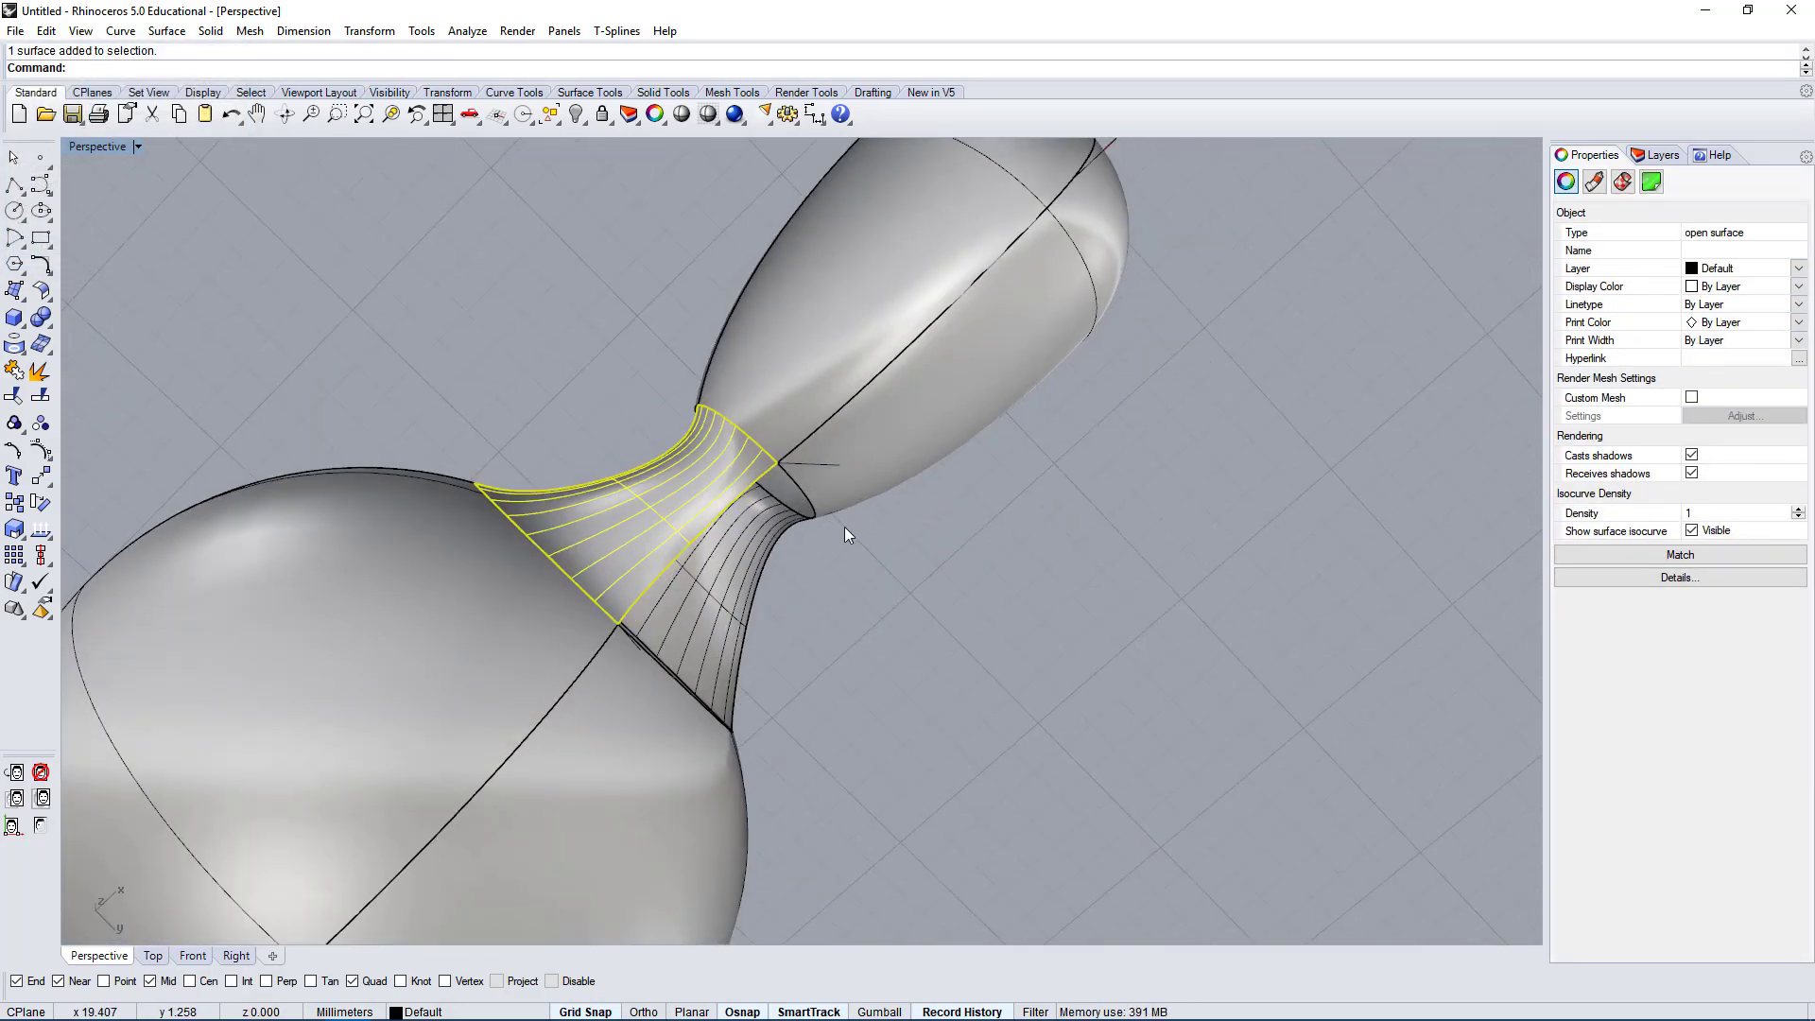
right_click_drag(845, 532, 685, 627)
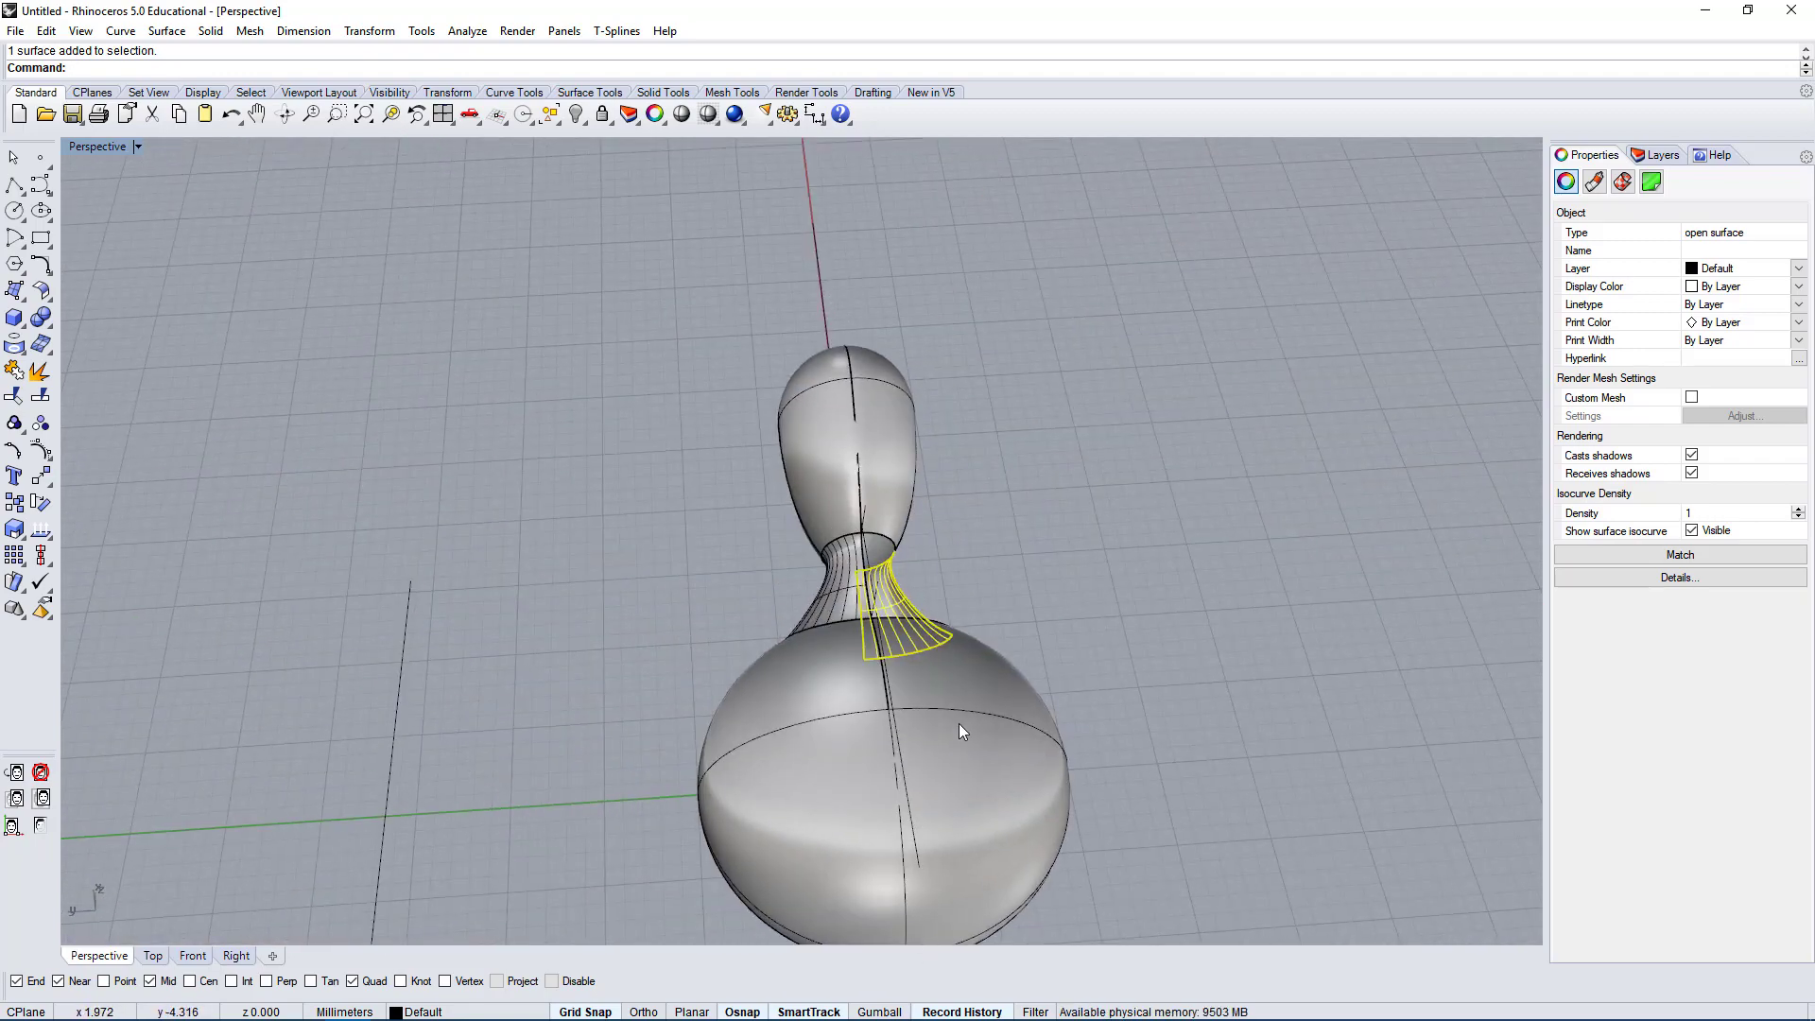
right_click_drag(958, 723, 770, 547)
scroll(771, 550, "up", 8)
left_click(903, 739)
right_click_drag(904, 739, 802, 758)
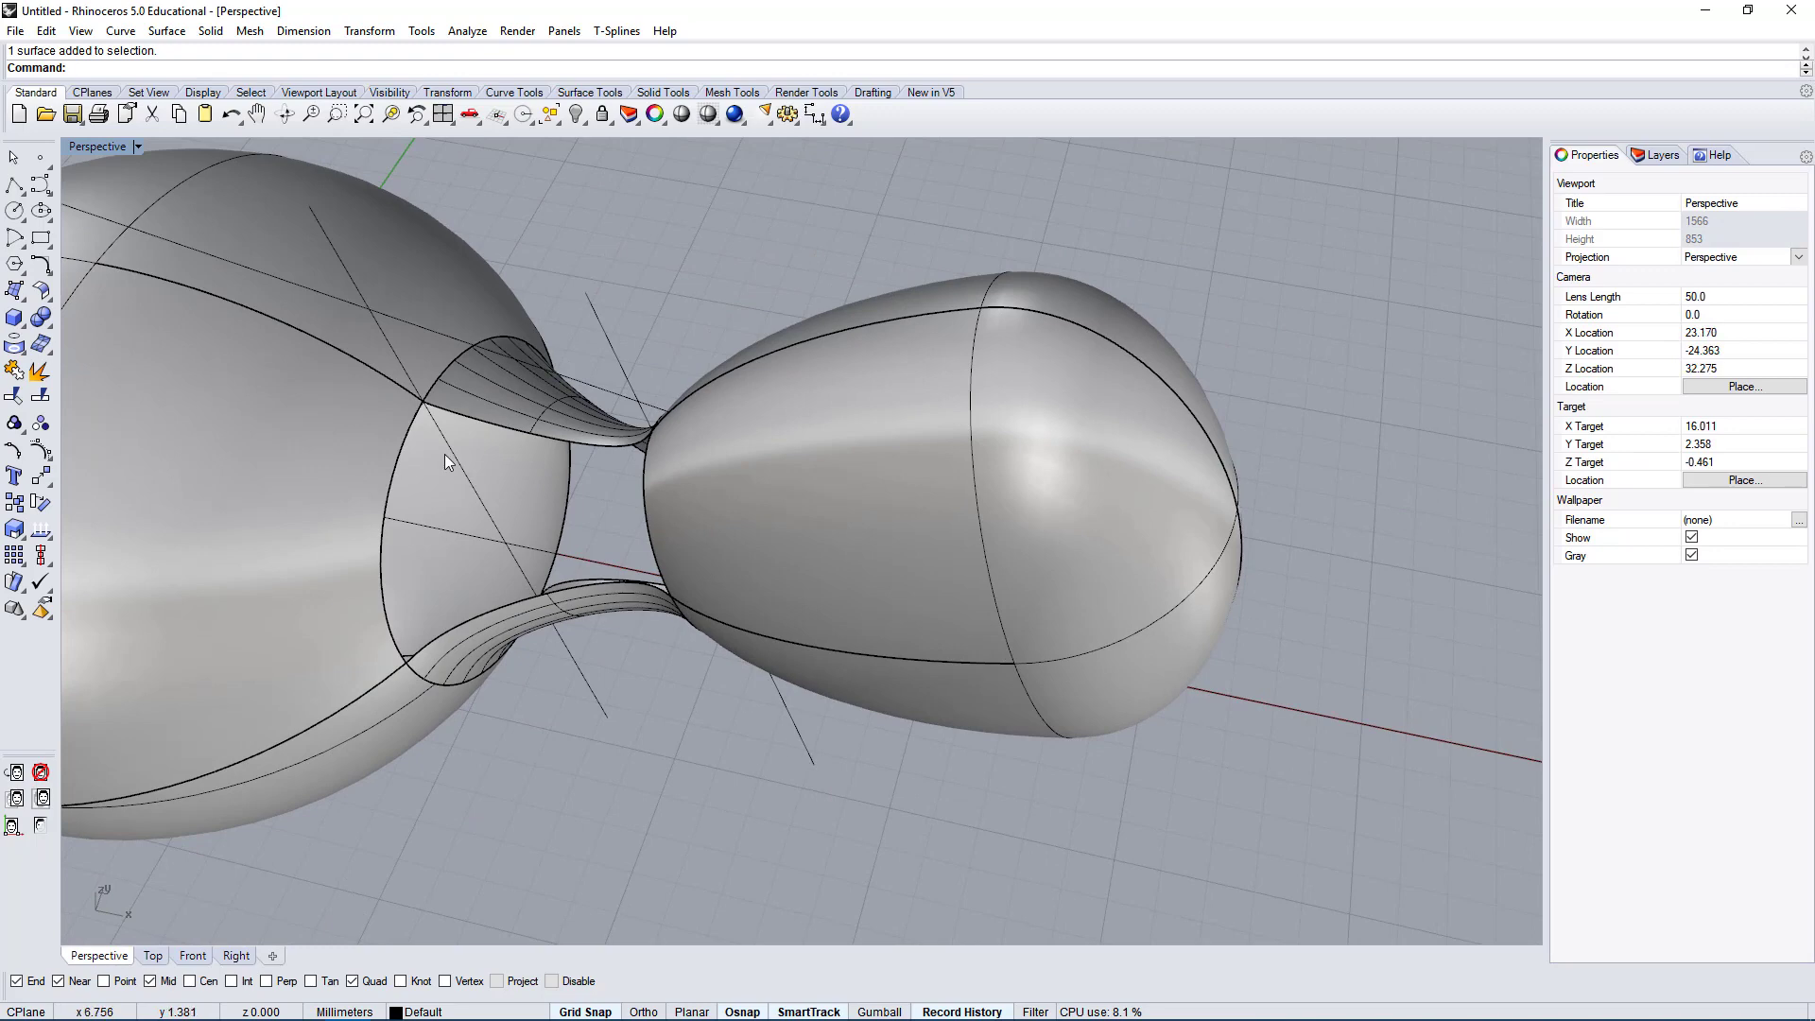
scroll(416, 458, "up", 5)
right_click_drag(433, 418, 534, 665)
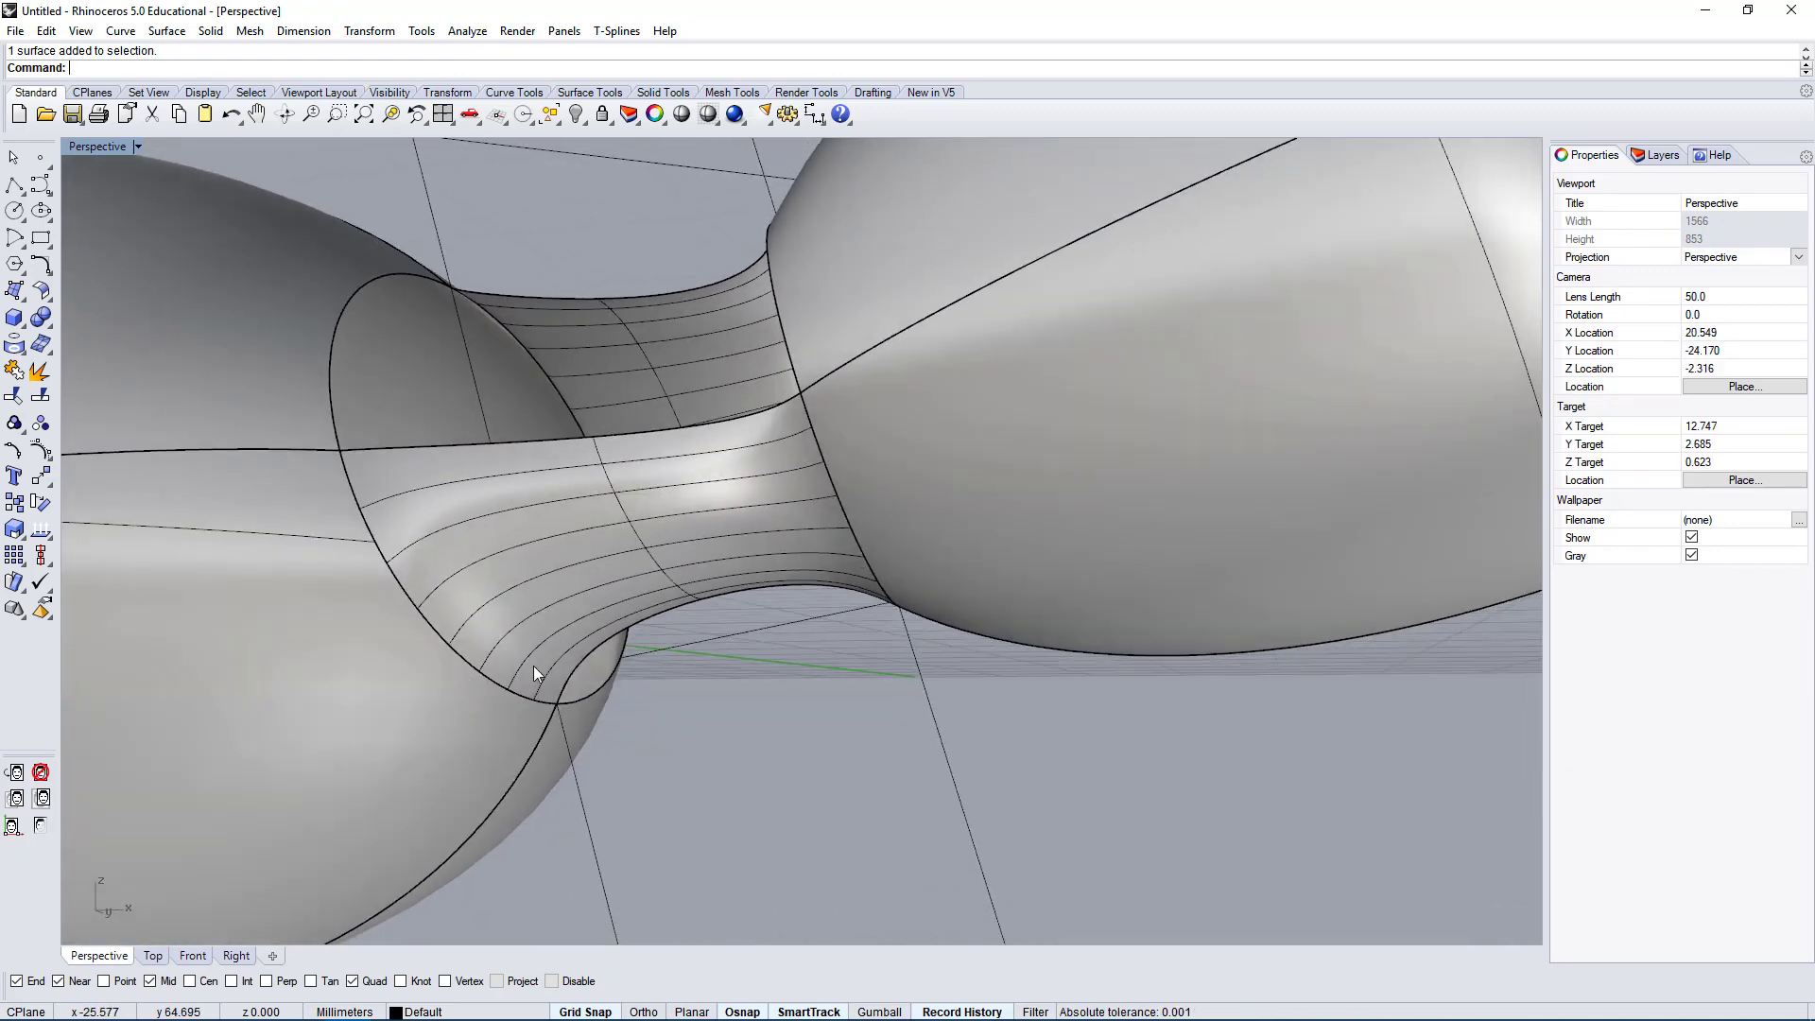
left_click(658, 547)
right_click_drag(510, 498, 567, 587)
key("Escape")
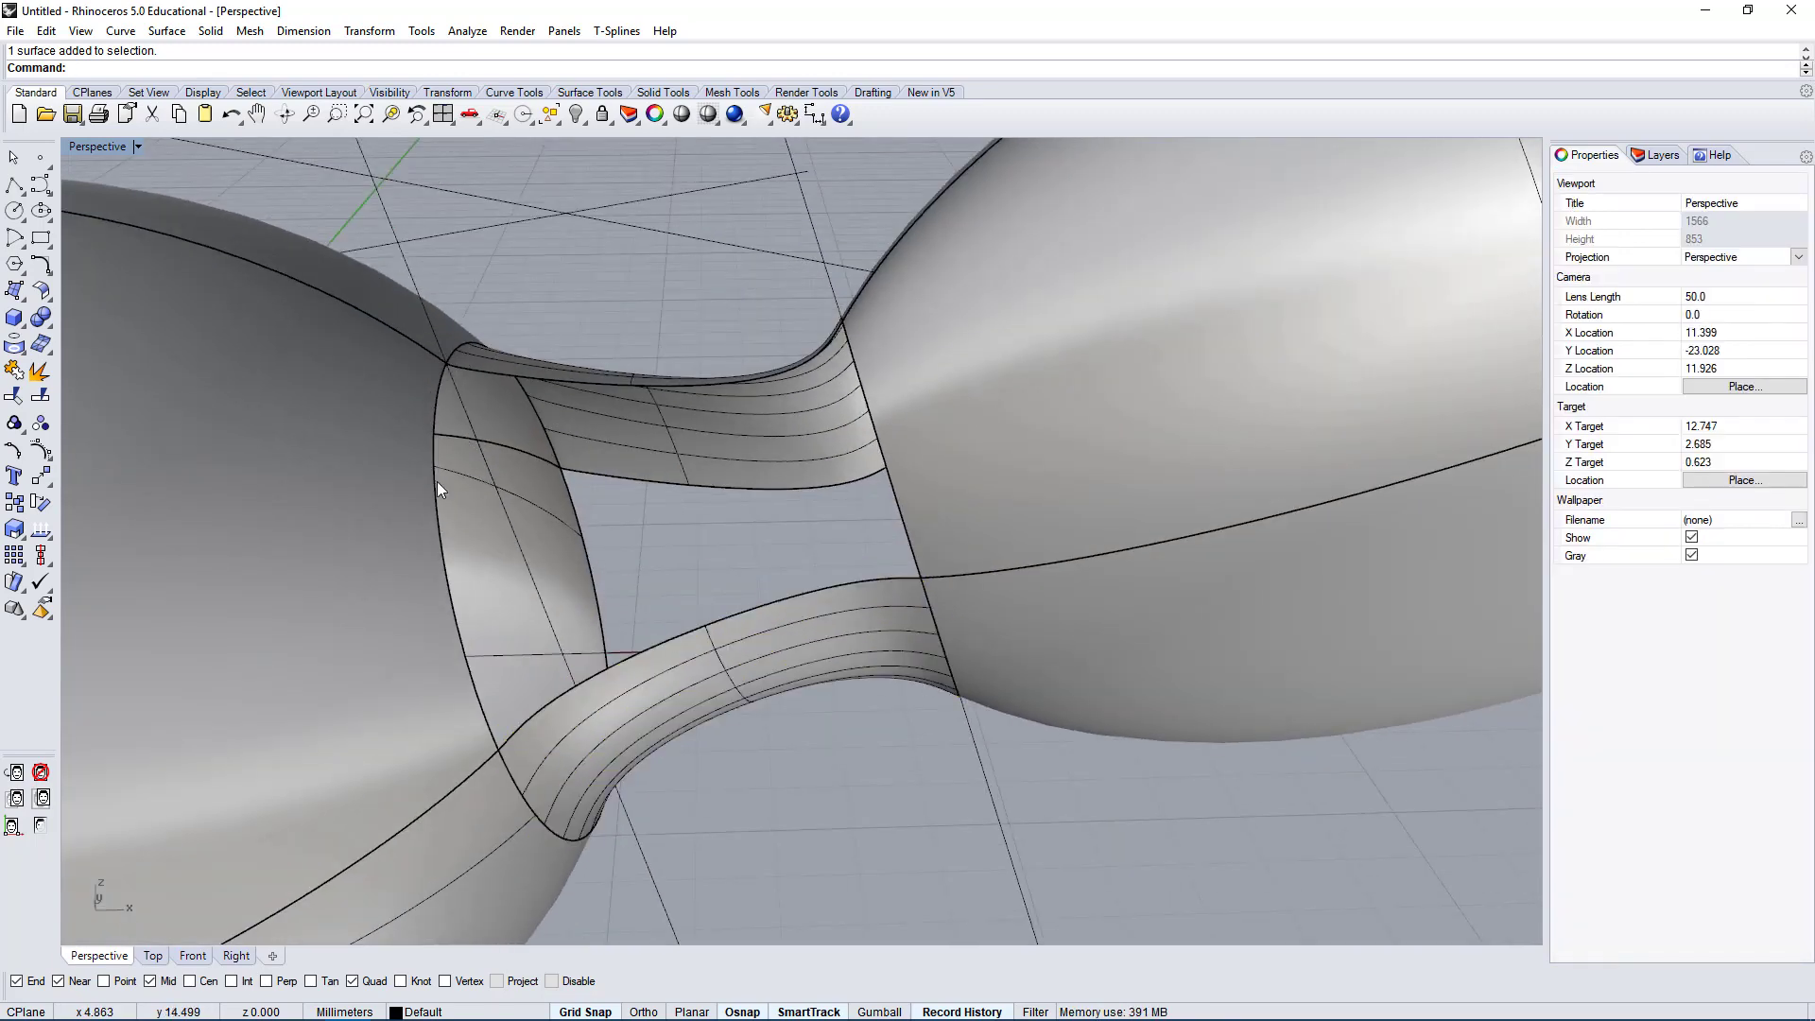
Start a Curve Network surface and pick the four edges around the upper gap: two blend strip edges and two opening edges.
left_click(167, 31)
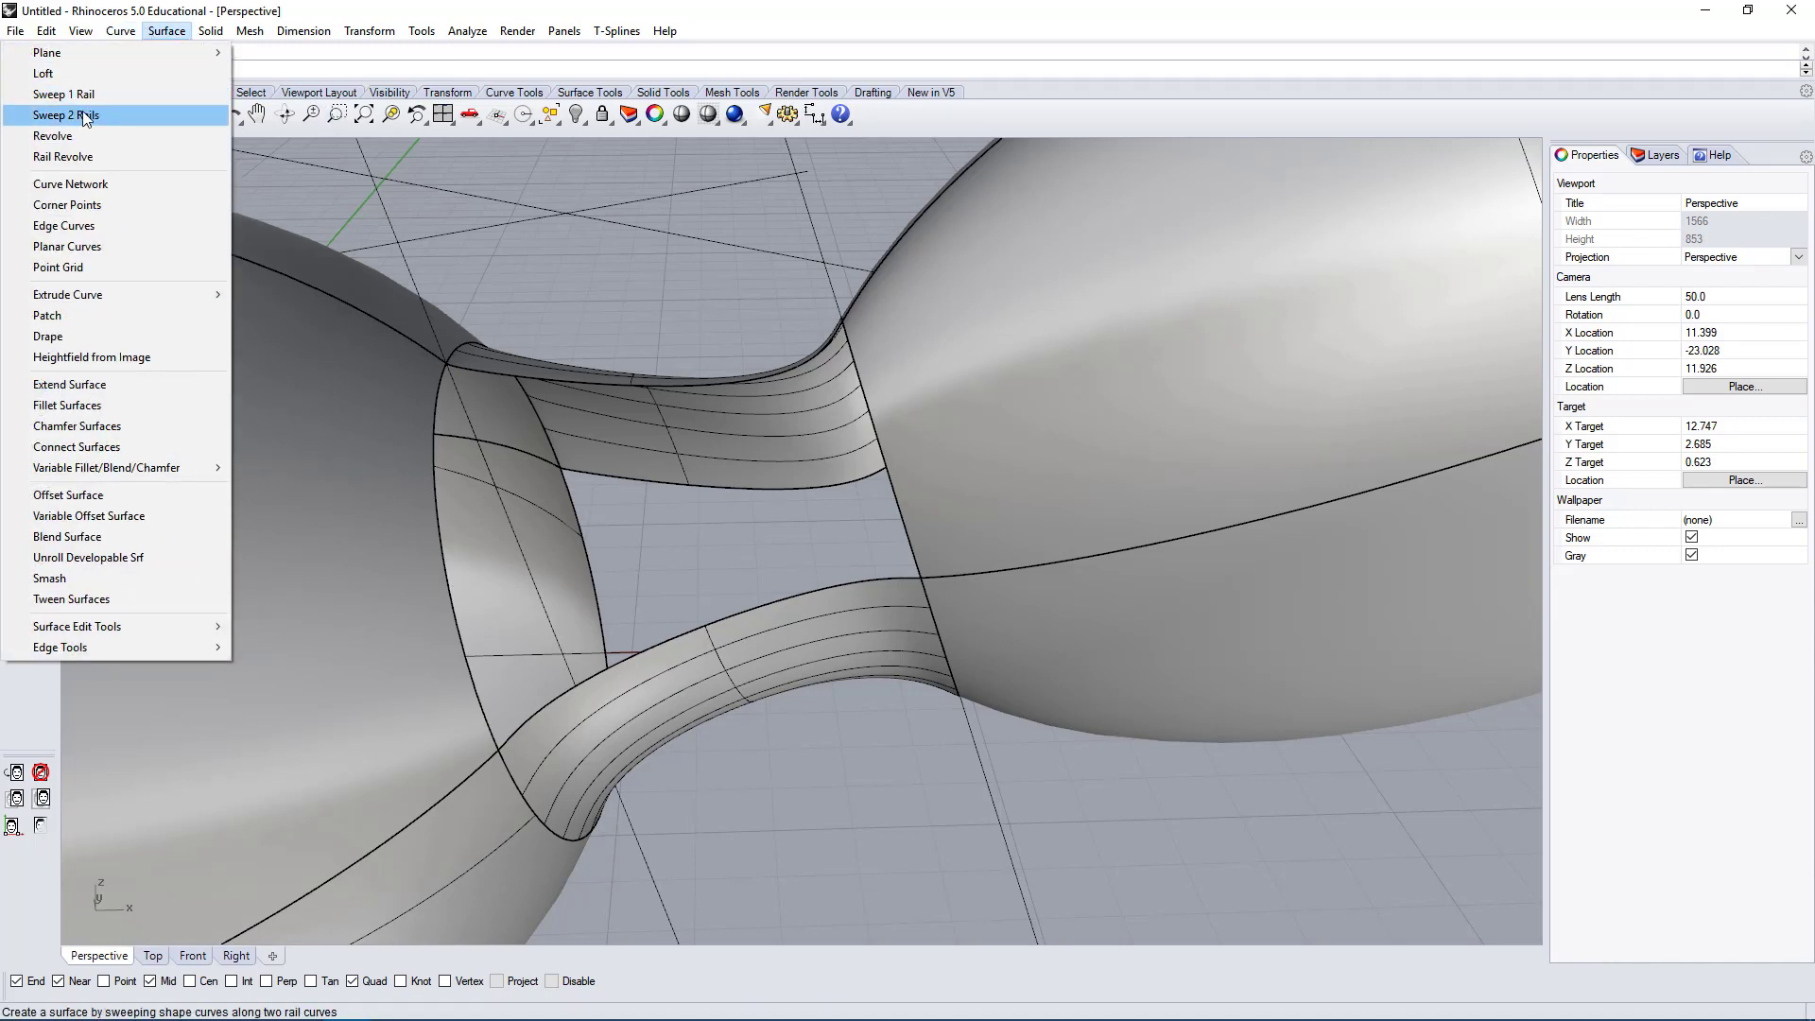
left_click(68, 185)
left_click(554, 383)
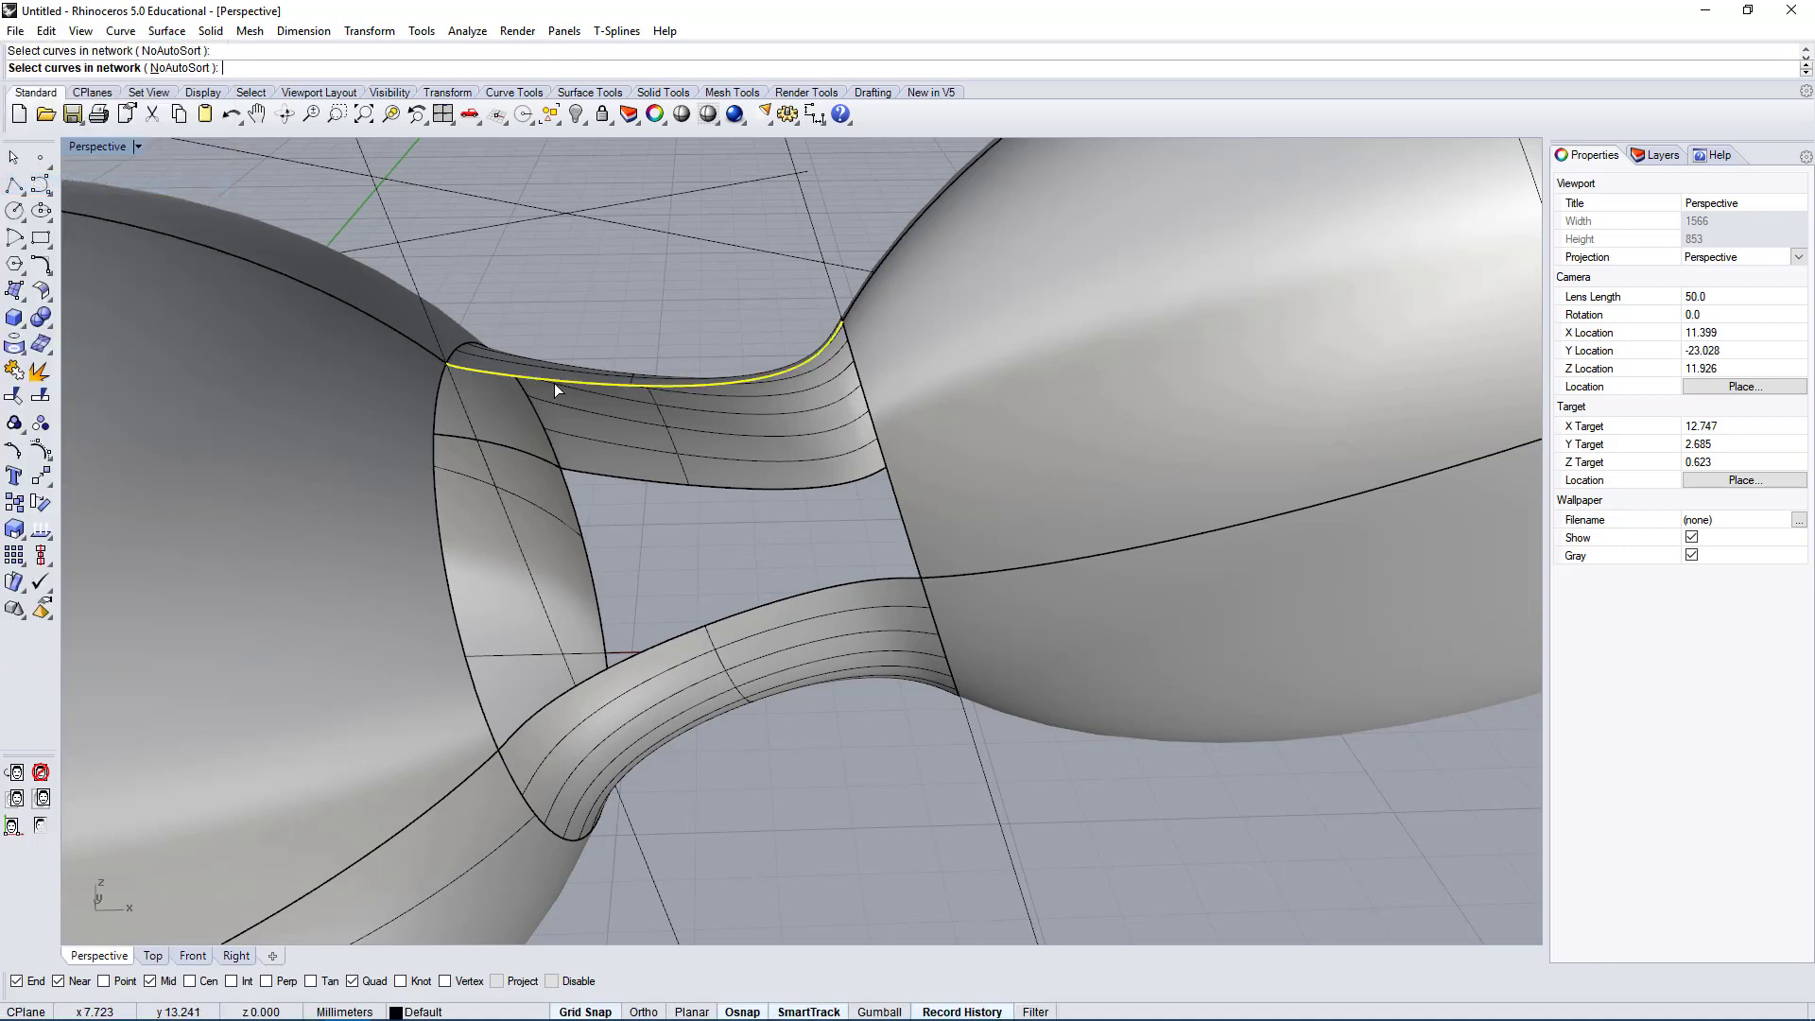
left_click(432, 488)
left_click(647, 647)
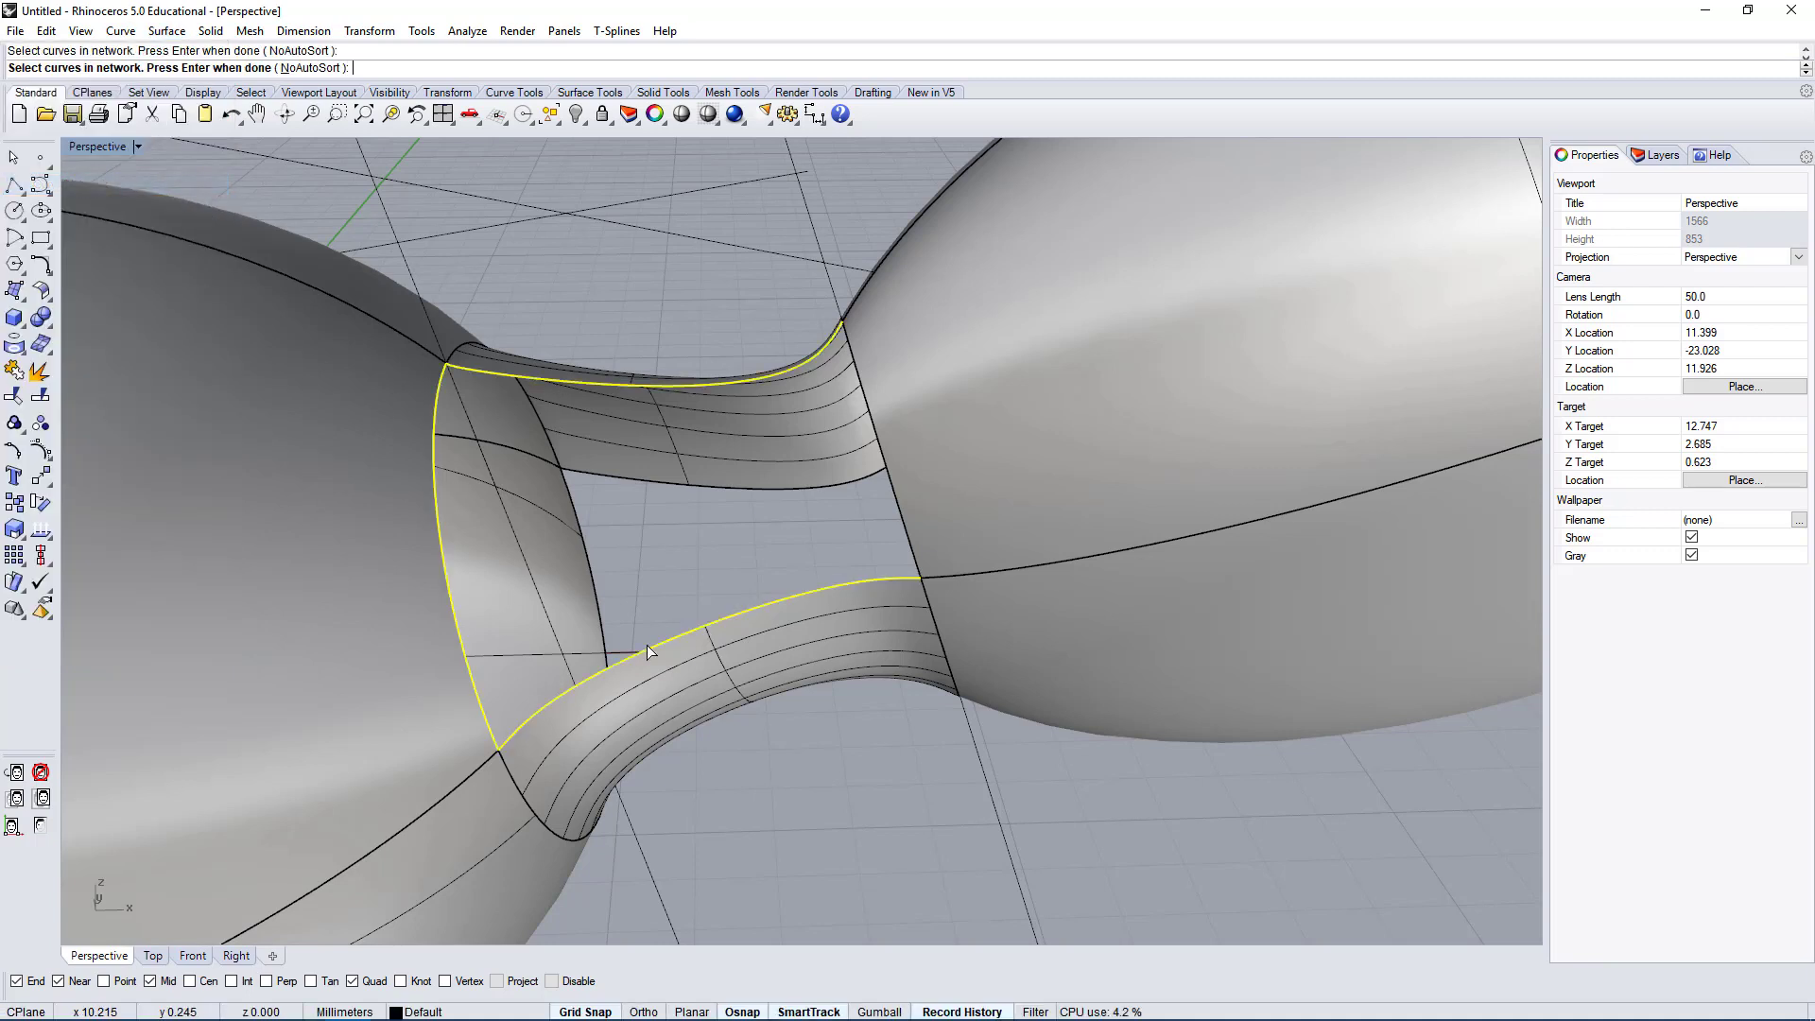
left_click(895, 490)
right_click_drag(895, 490, 552, 512)
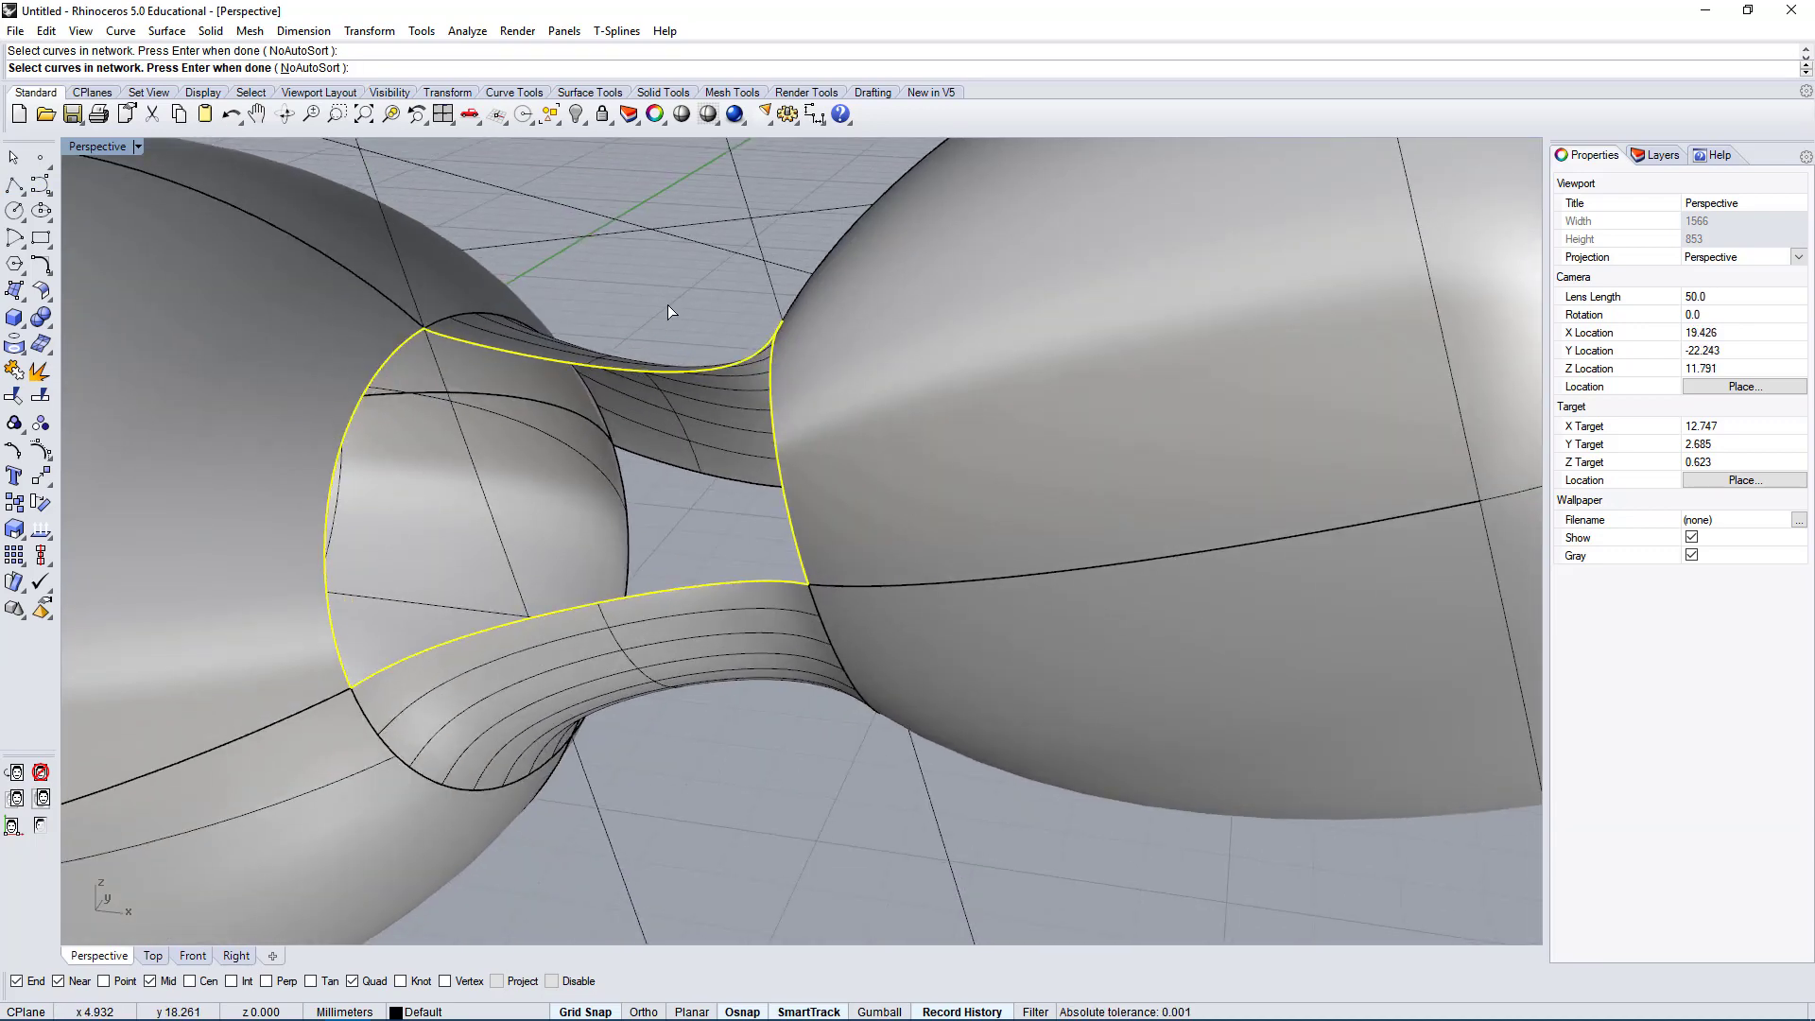
Set the edge matching to Curvature for edges A, B, C and D and preview the network surface.
key("Return")
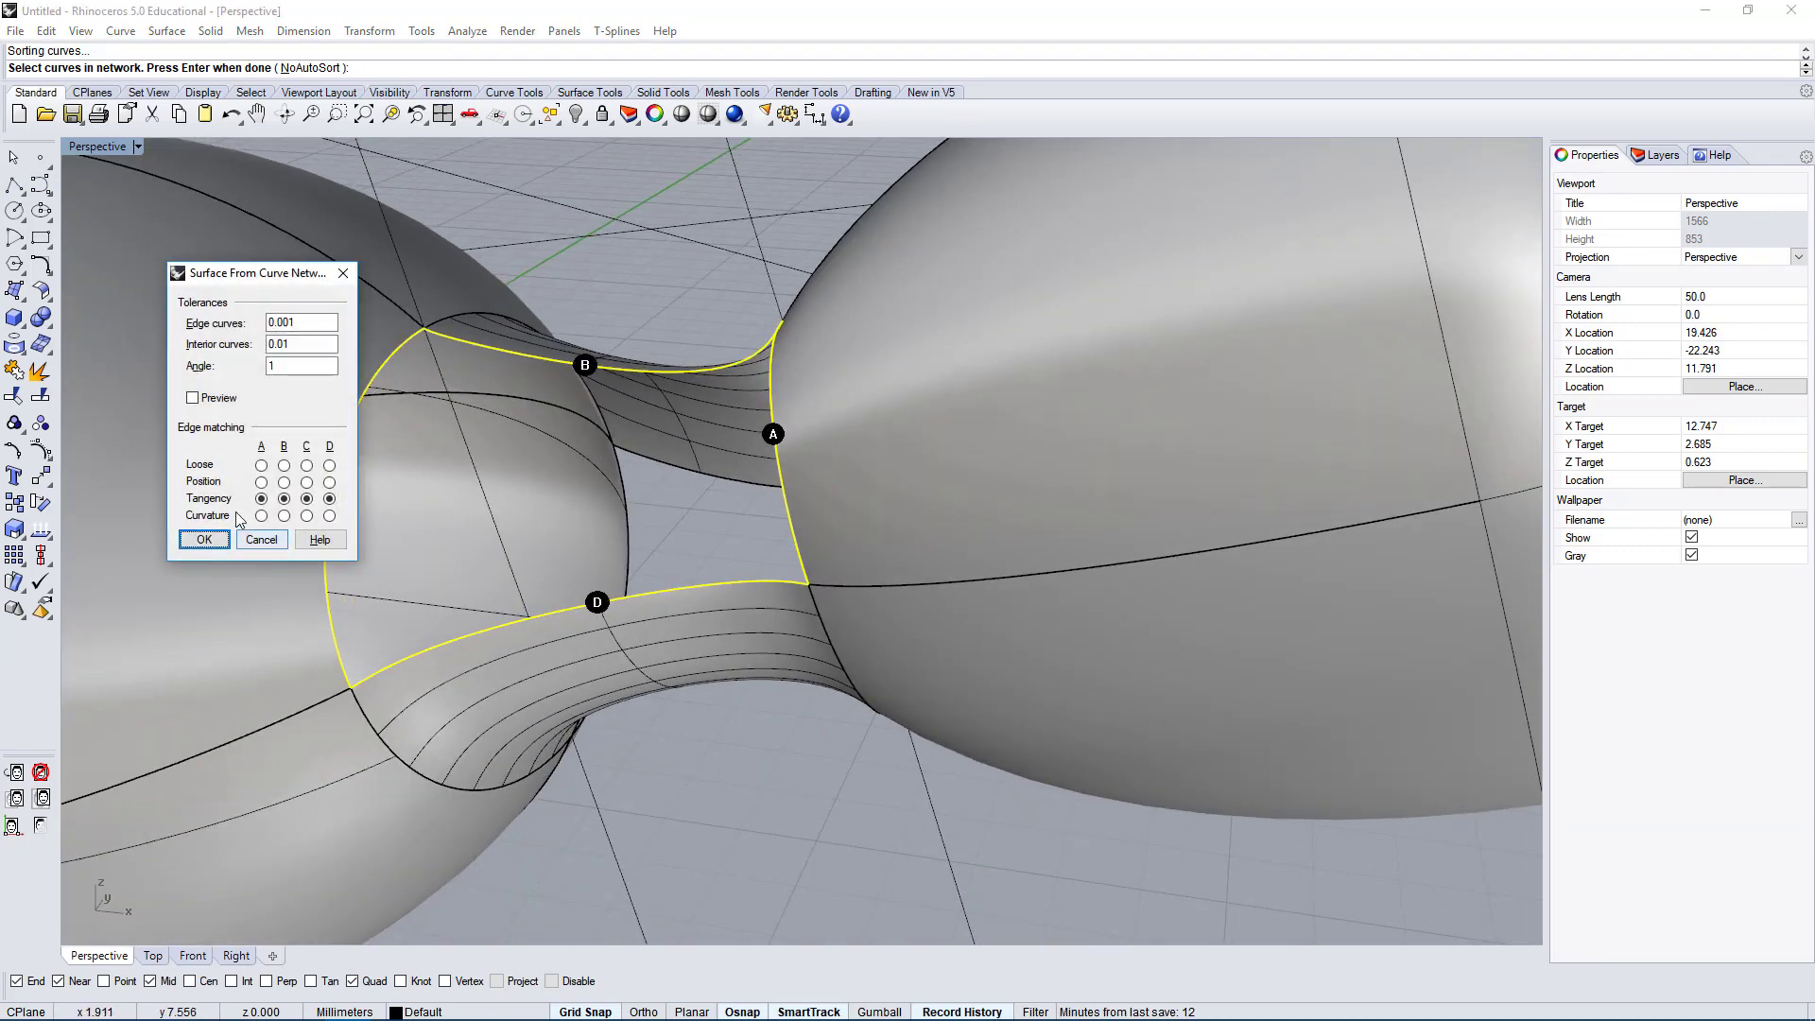
right_click_drag(609, 482, 675, 475)
left_click(261, 516)
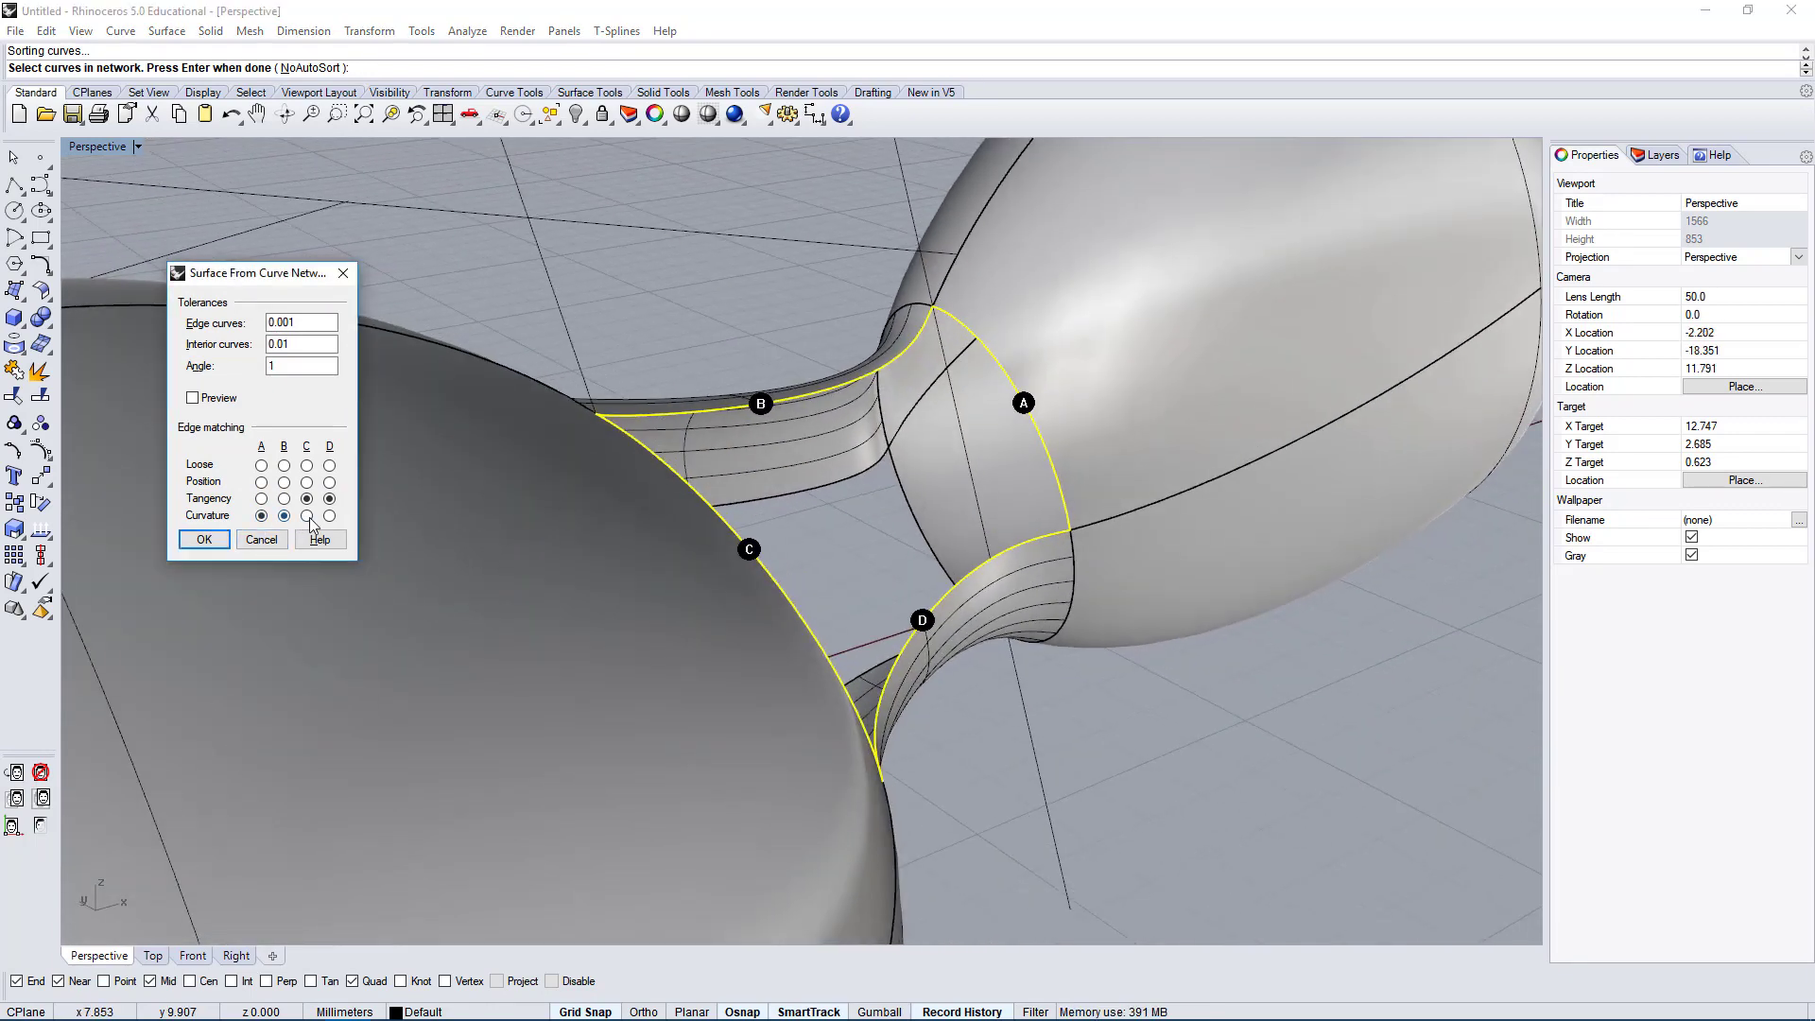
left_click(193, 398)
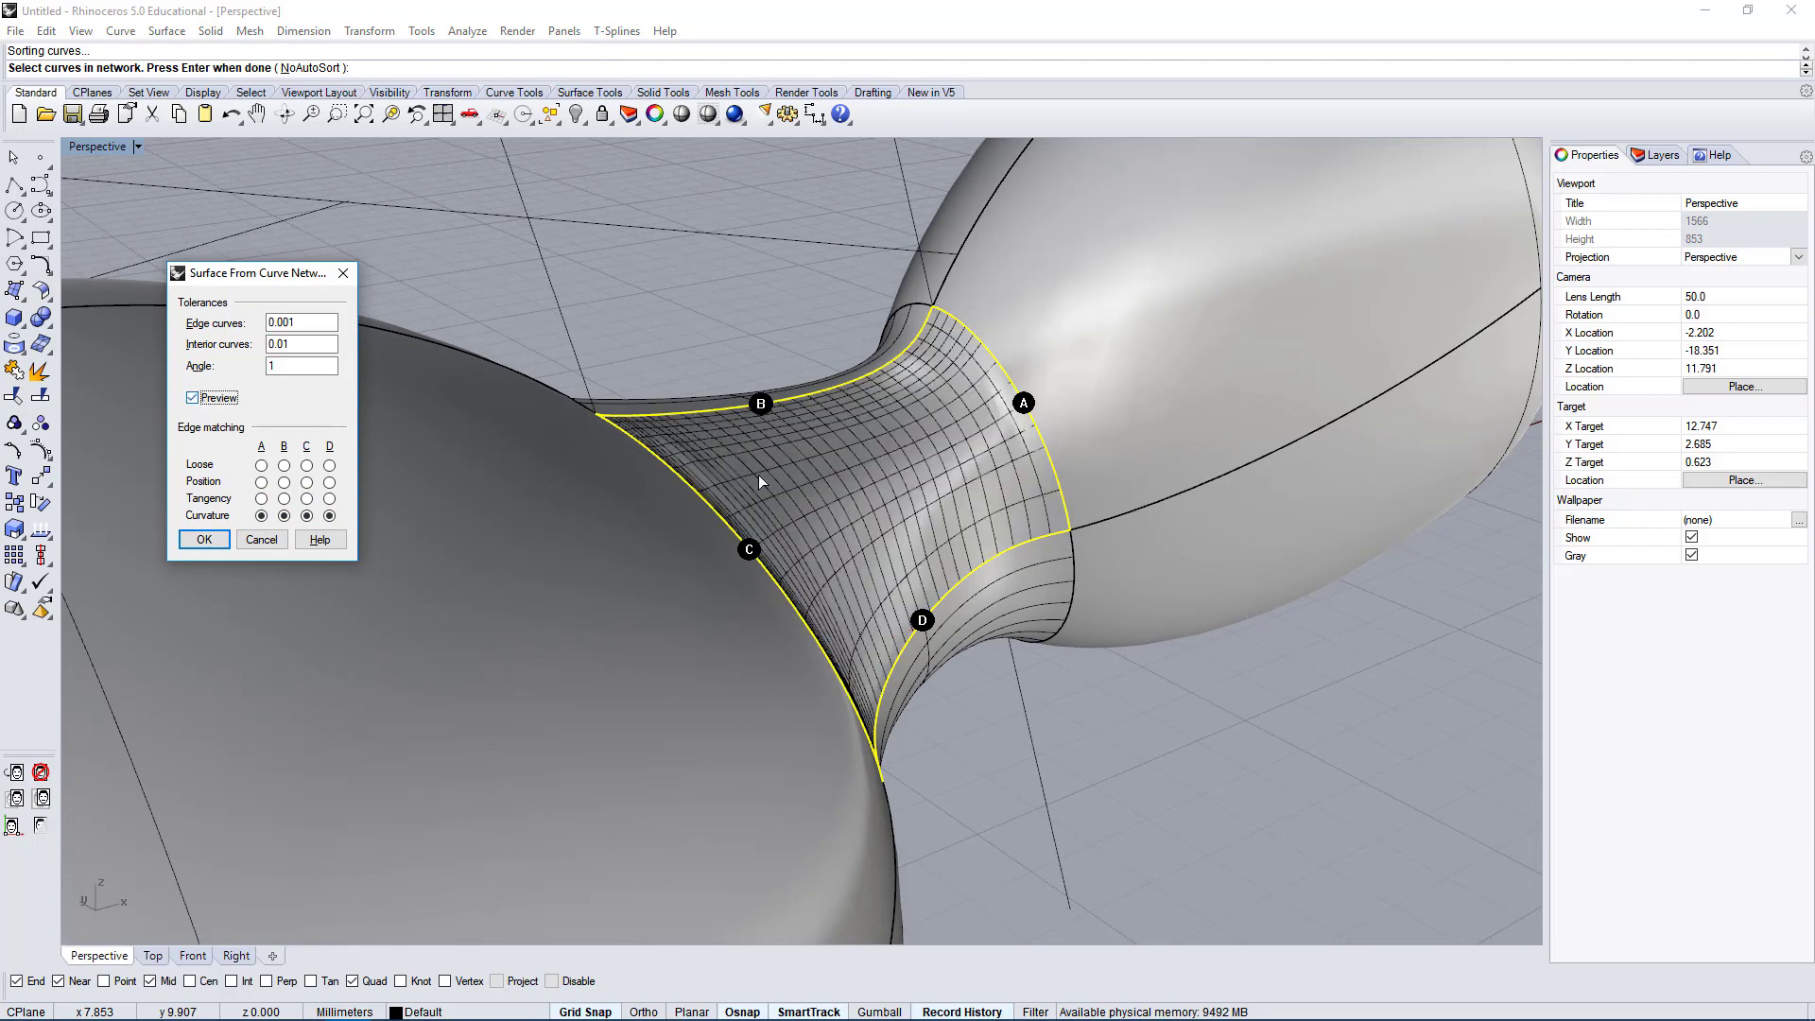
right_click_drag(758, 475, 1061, 499)
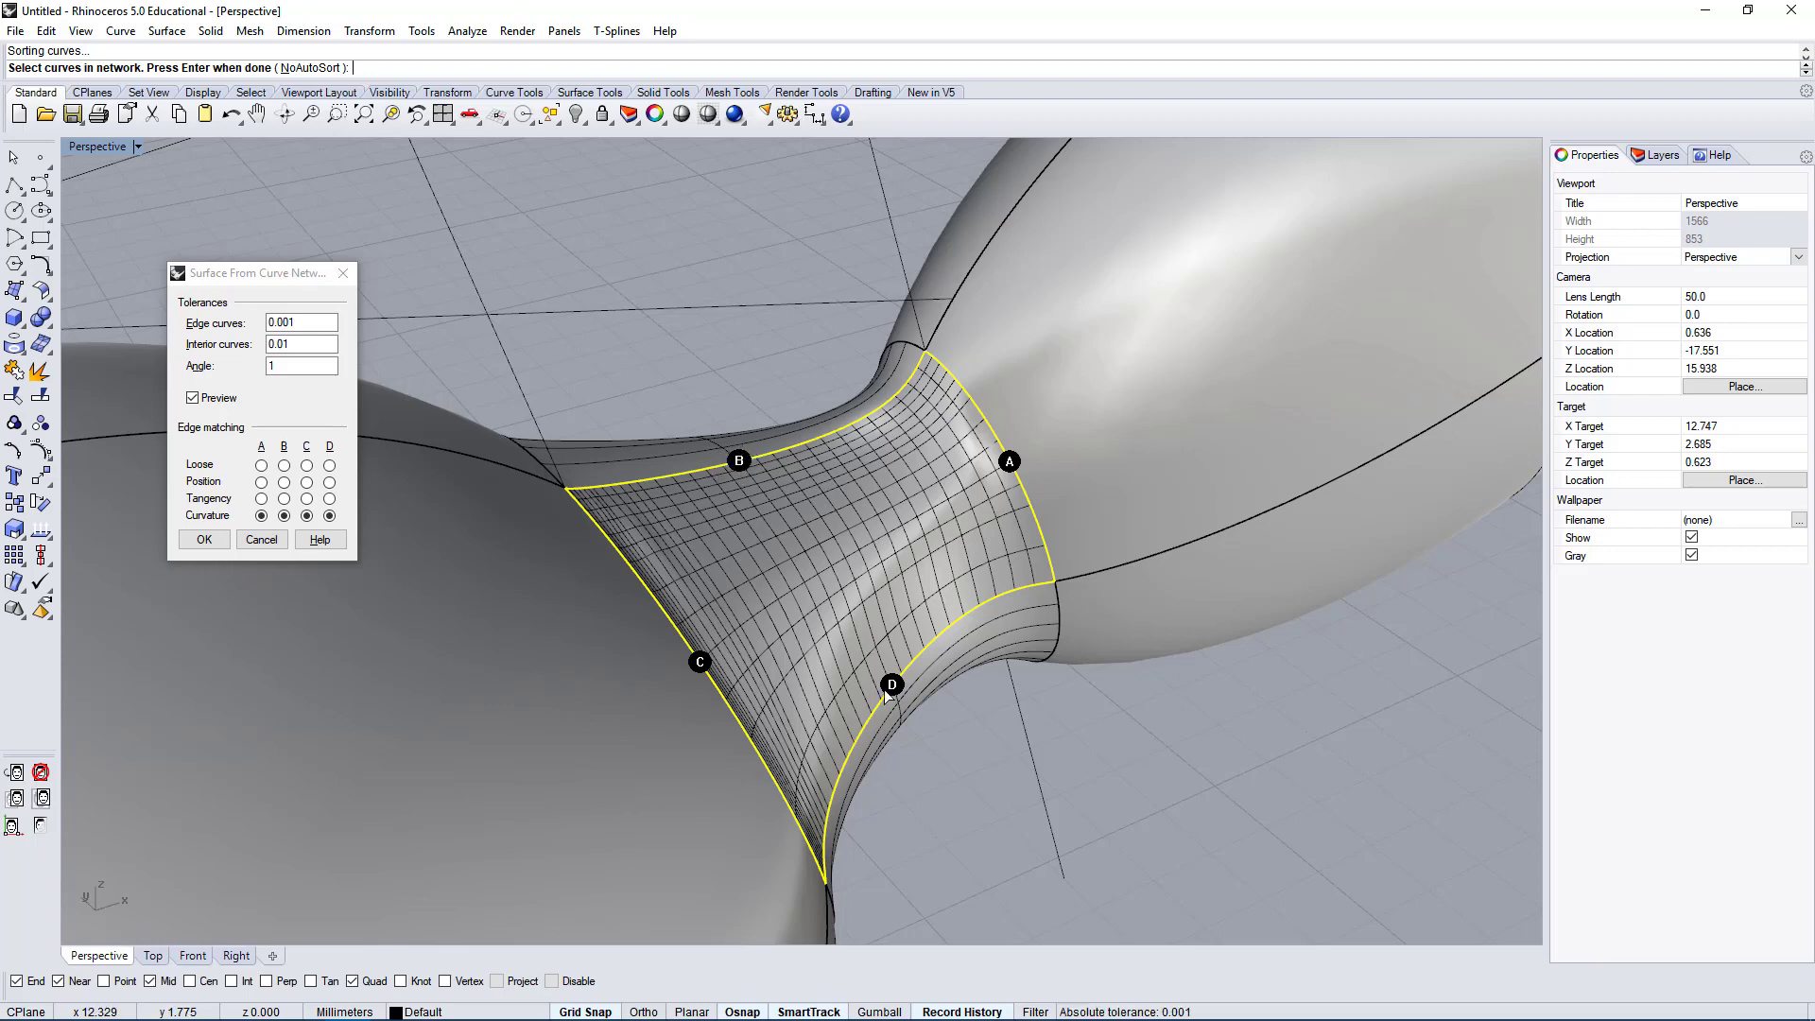
Loosen the edge matching along the two blend strip edges B and D and create the network surface.
left_click(283, 481)
left_click(329, 499)
right_click_drag(486, 507, 654, 615)
key("Return")
Start another Curve Network surface and pick the two blend strip edges and two opening edges around the gap on the underside.
key("Return")
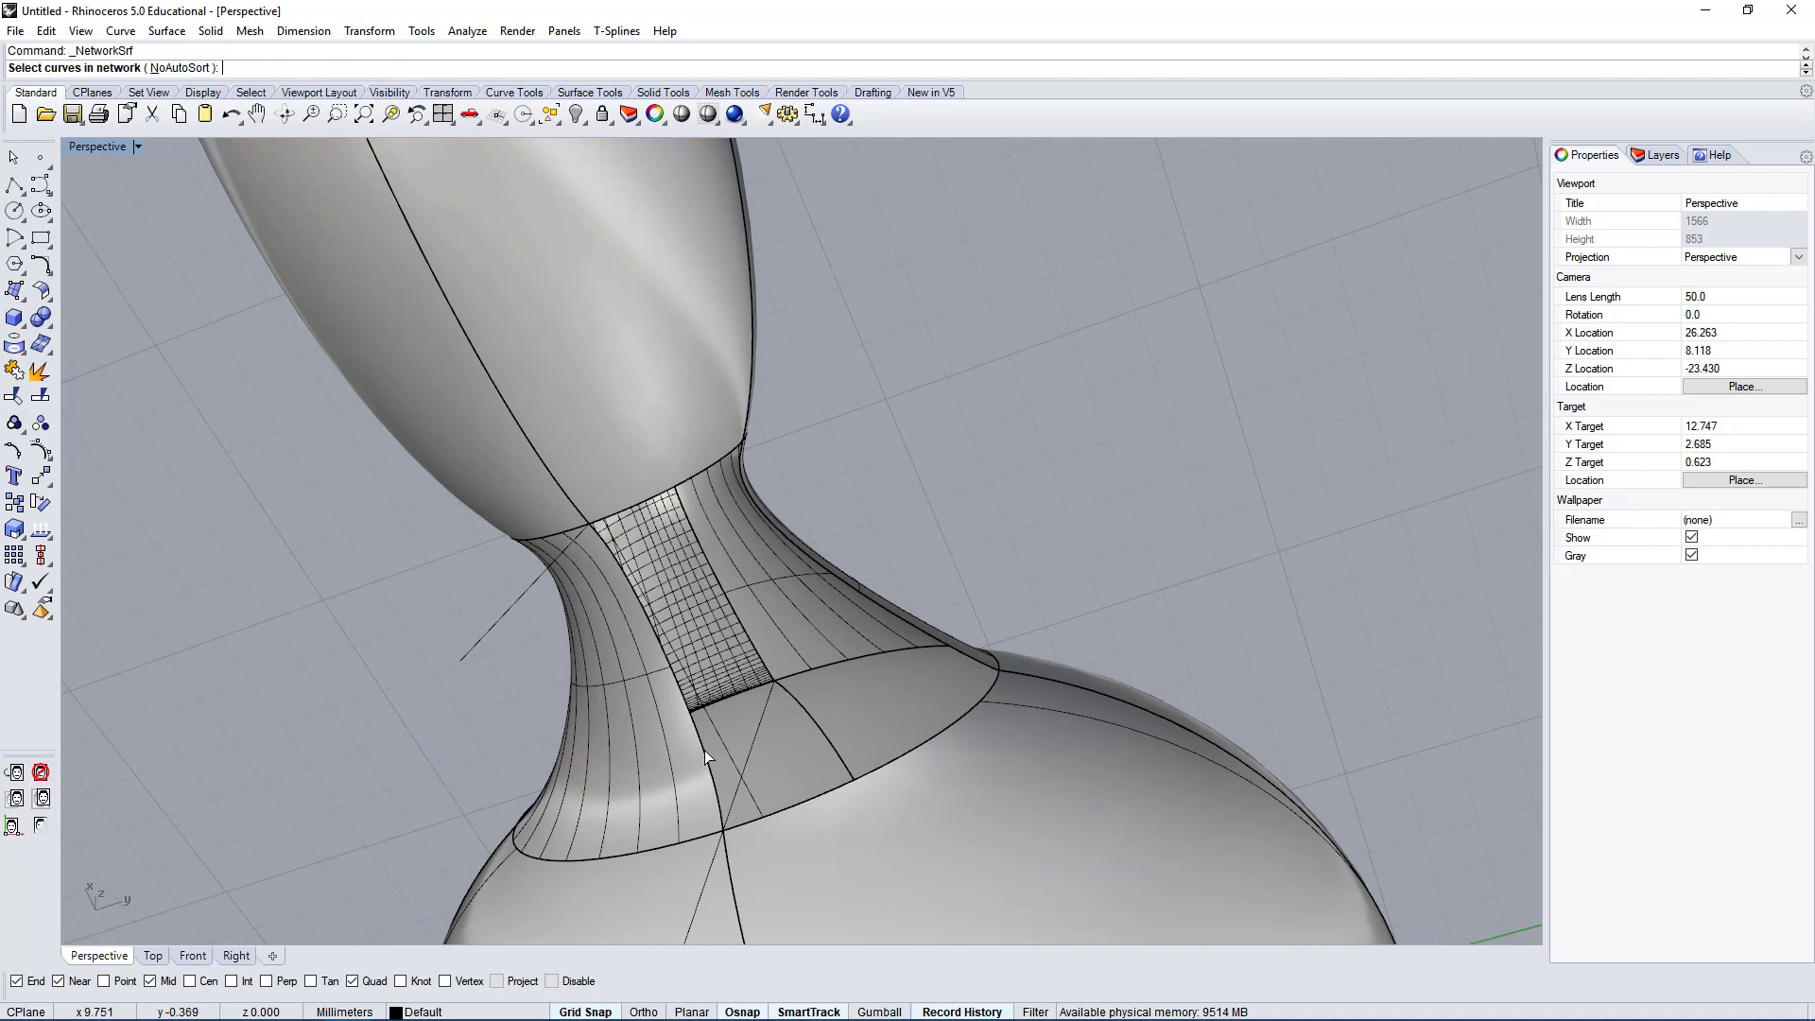
left_click(705, 750)
left_click(923, 638)
left_click(968, 705)
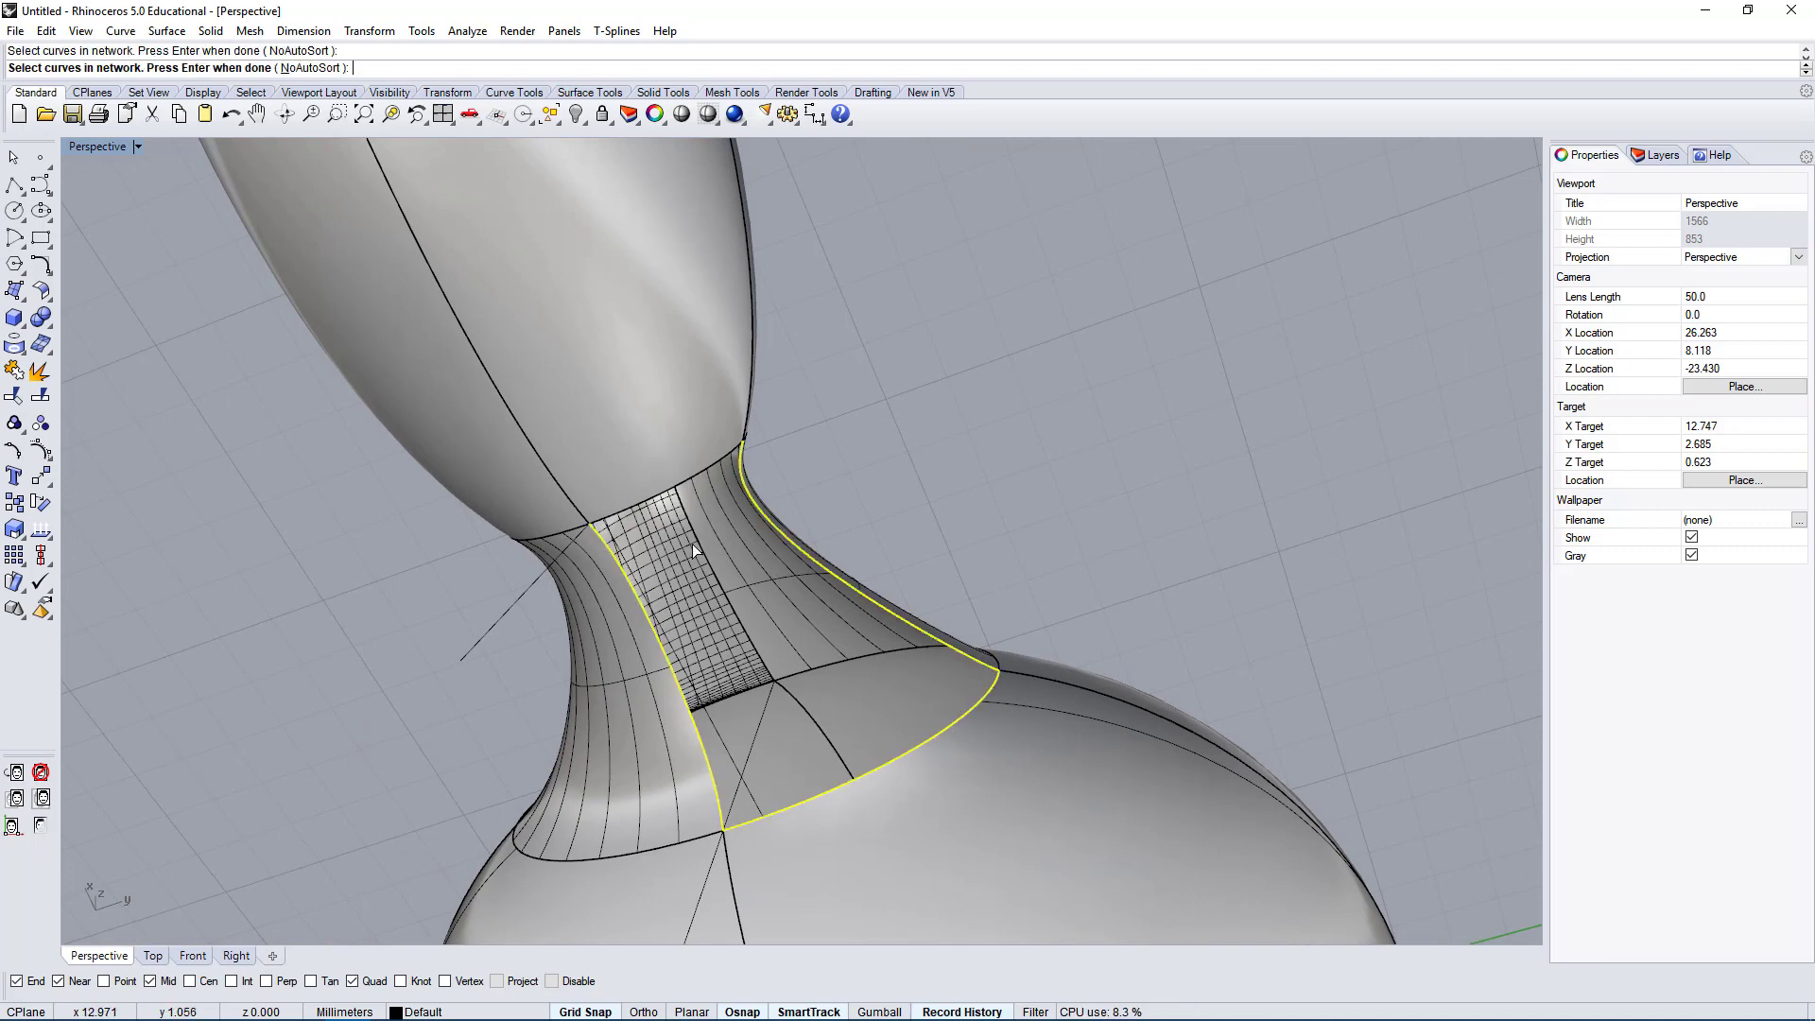
left_click(692, 476)
key("Return")
Set the edge matching to Curvature for the blend strip edges B and D and create the network surface.
right_click_drag(916, 428, 712, 593)
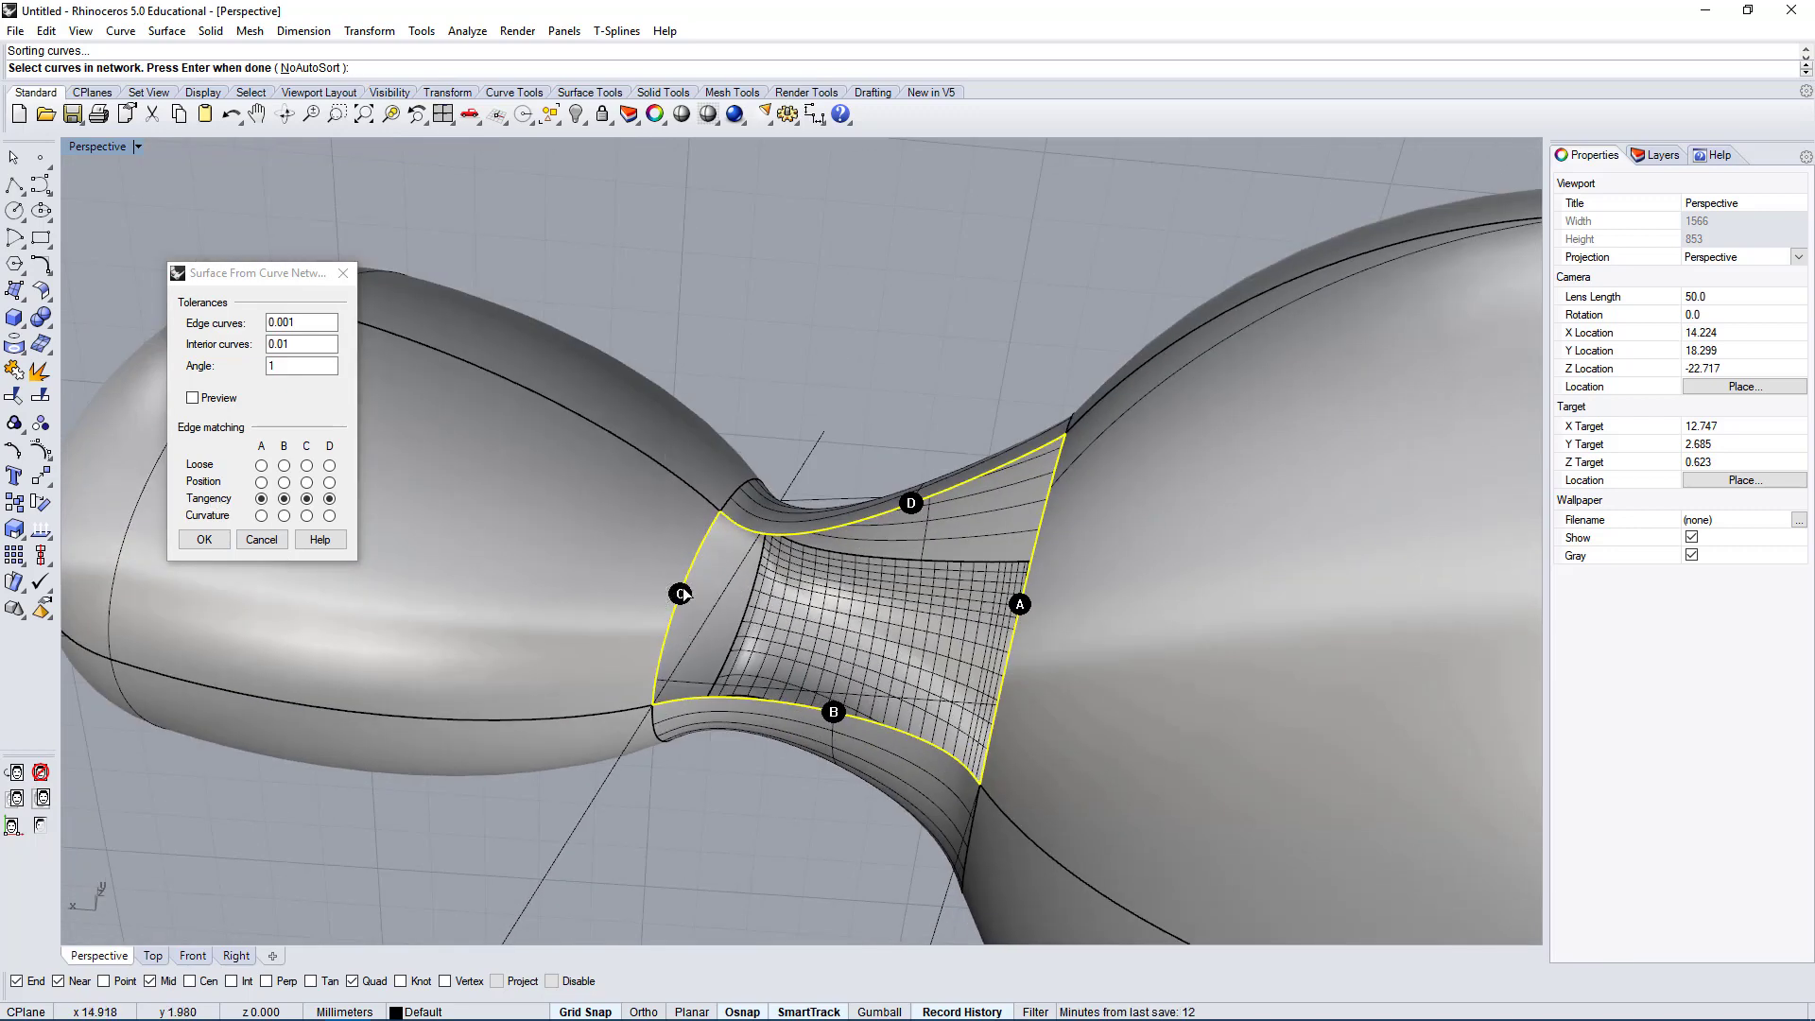
left_click(285, 516)
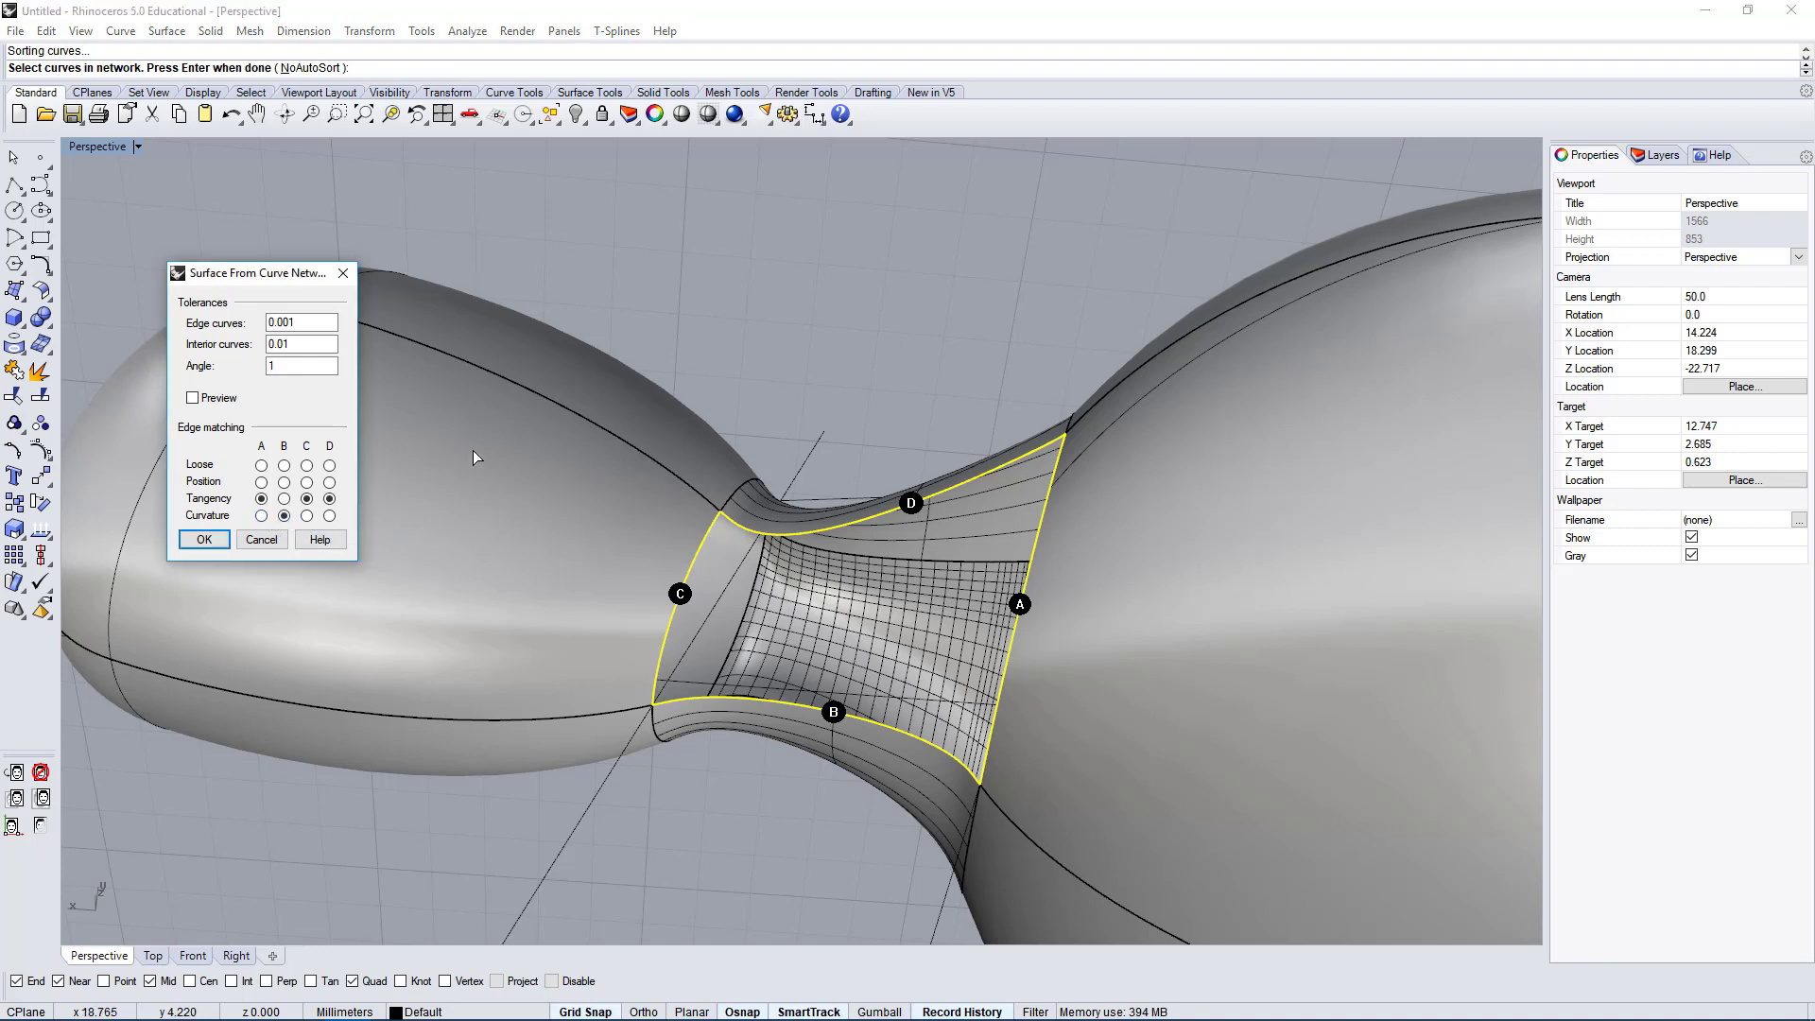
left_click(330, 516)
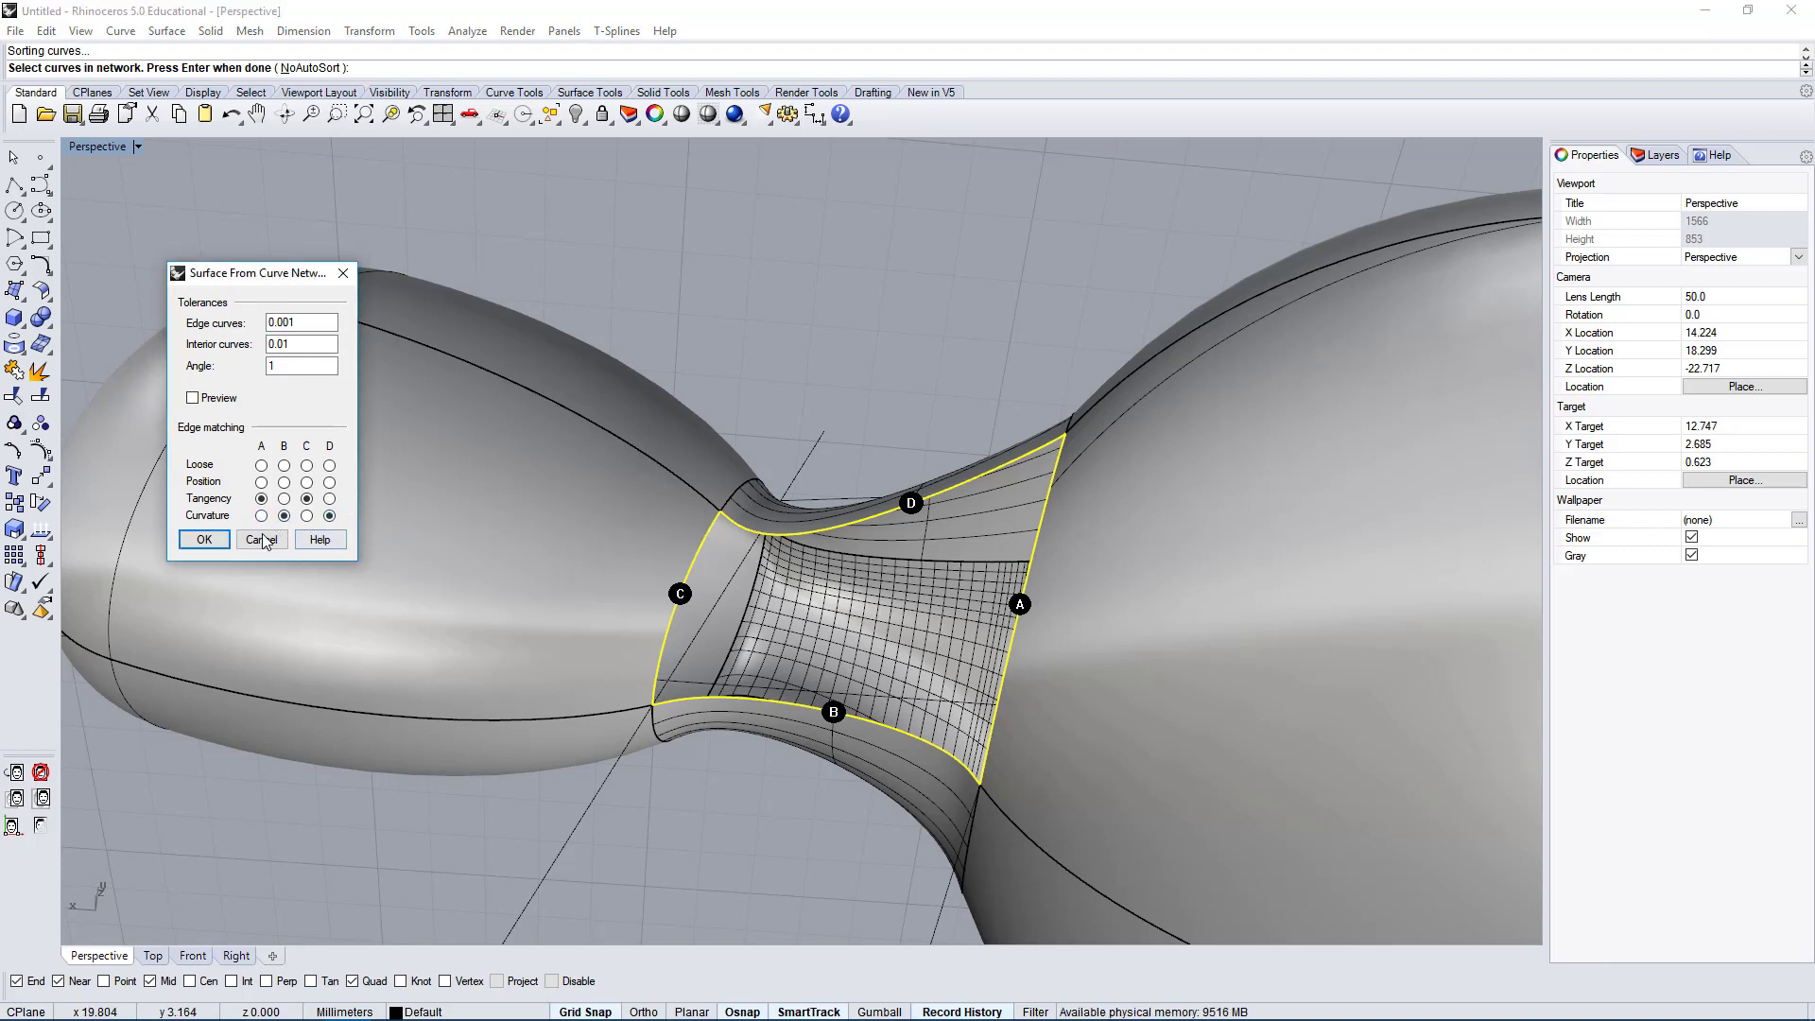
right_click_drag(895, 424, 888, 467)
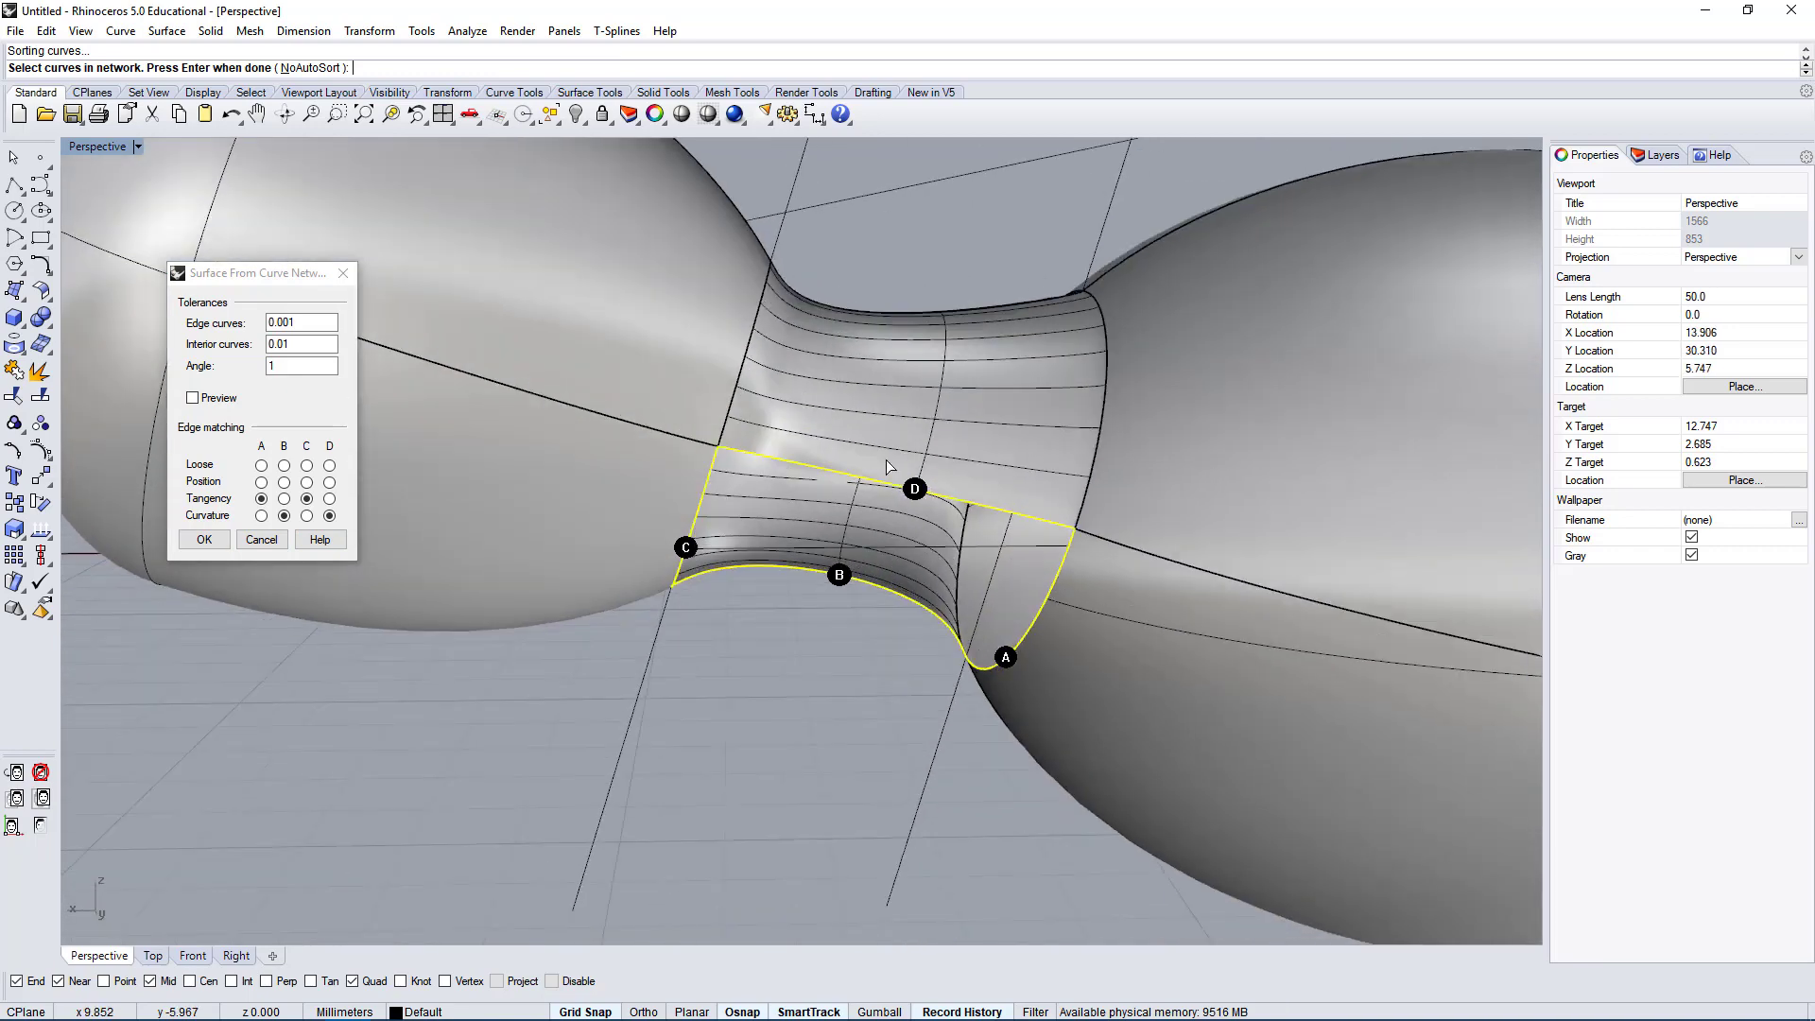
left_click(204, 539)
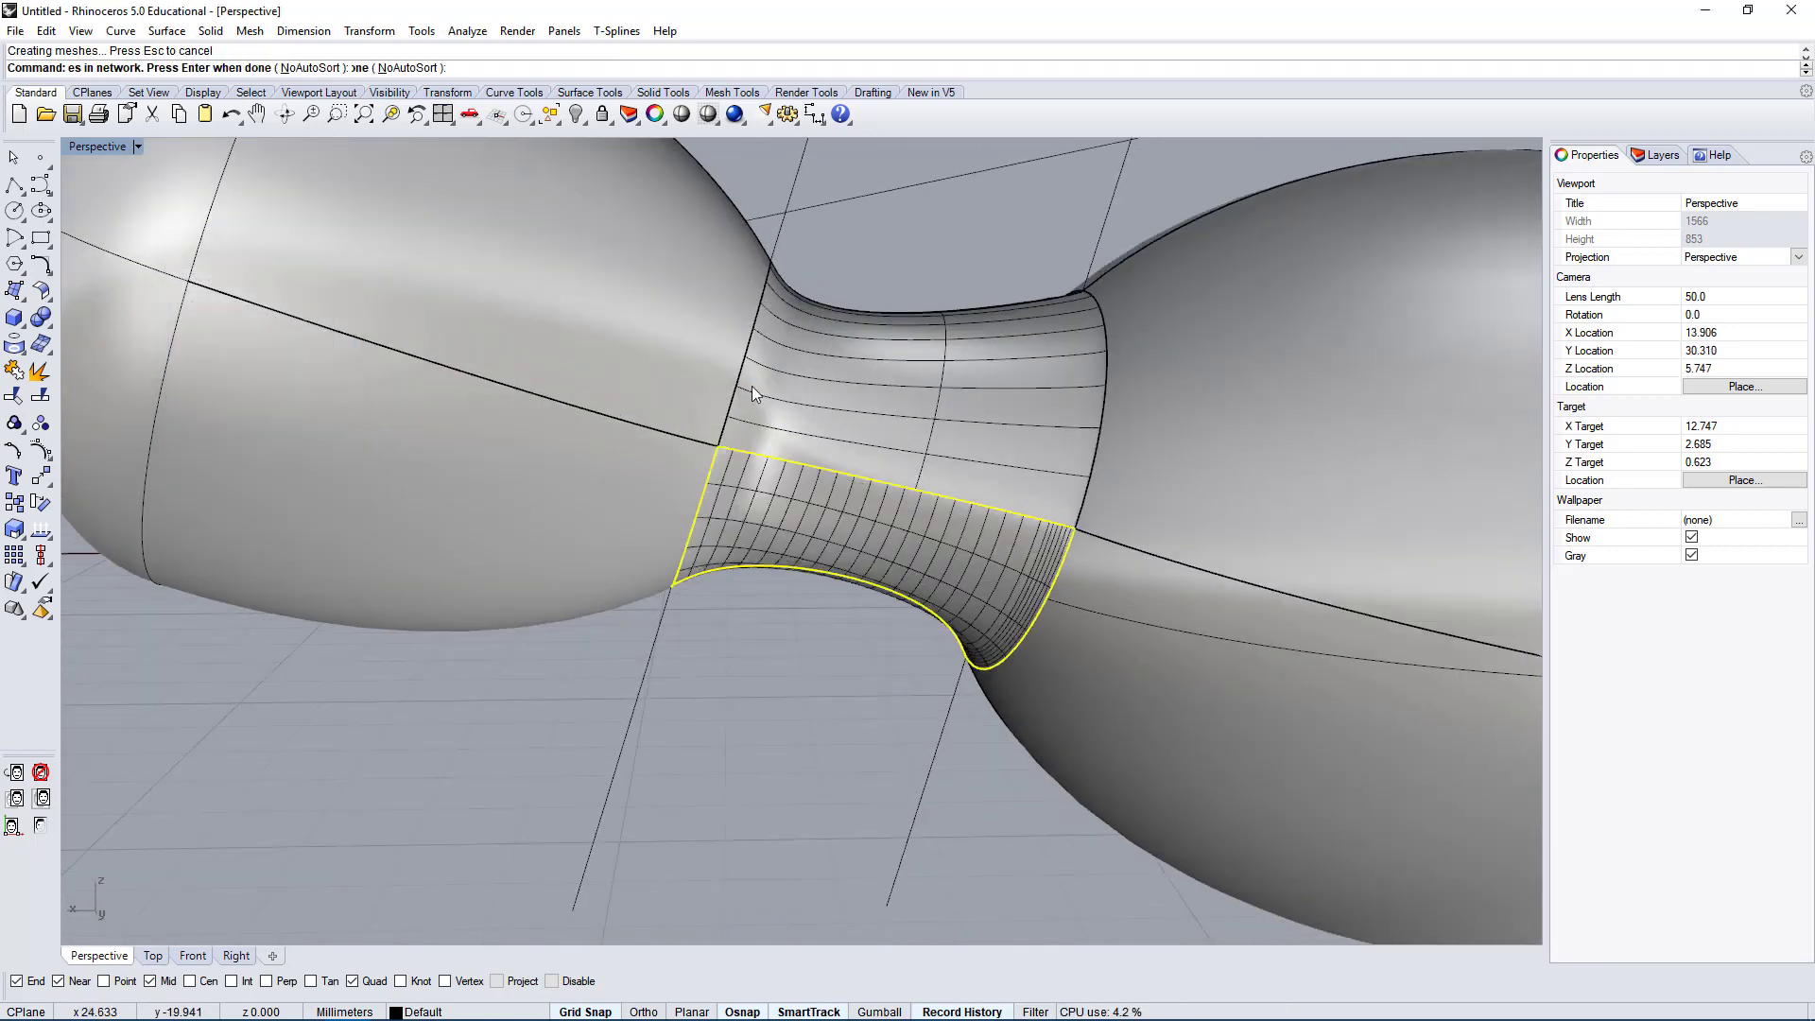
Delete one of the original blend strips on the side of the neck between the two network surfaces.
right_click_drag(898, 722, 1002, 408)
left_click(1002, 408)
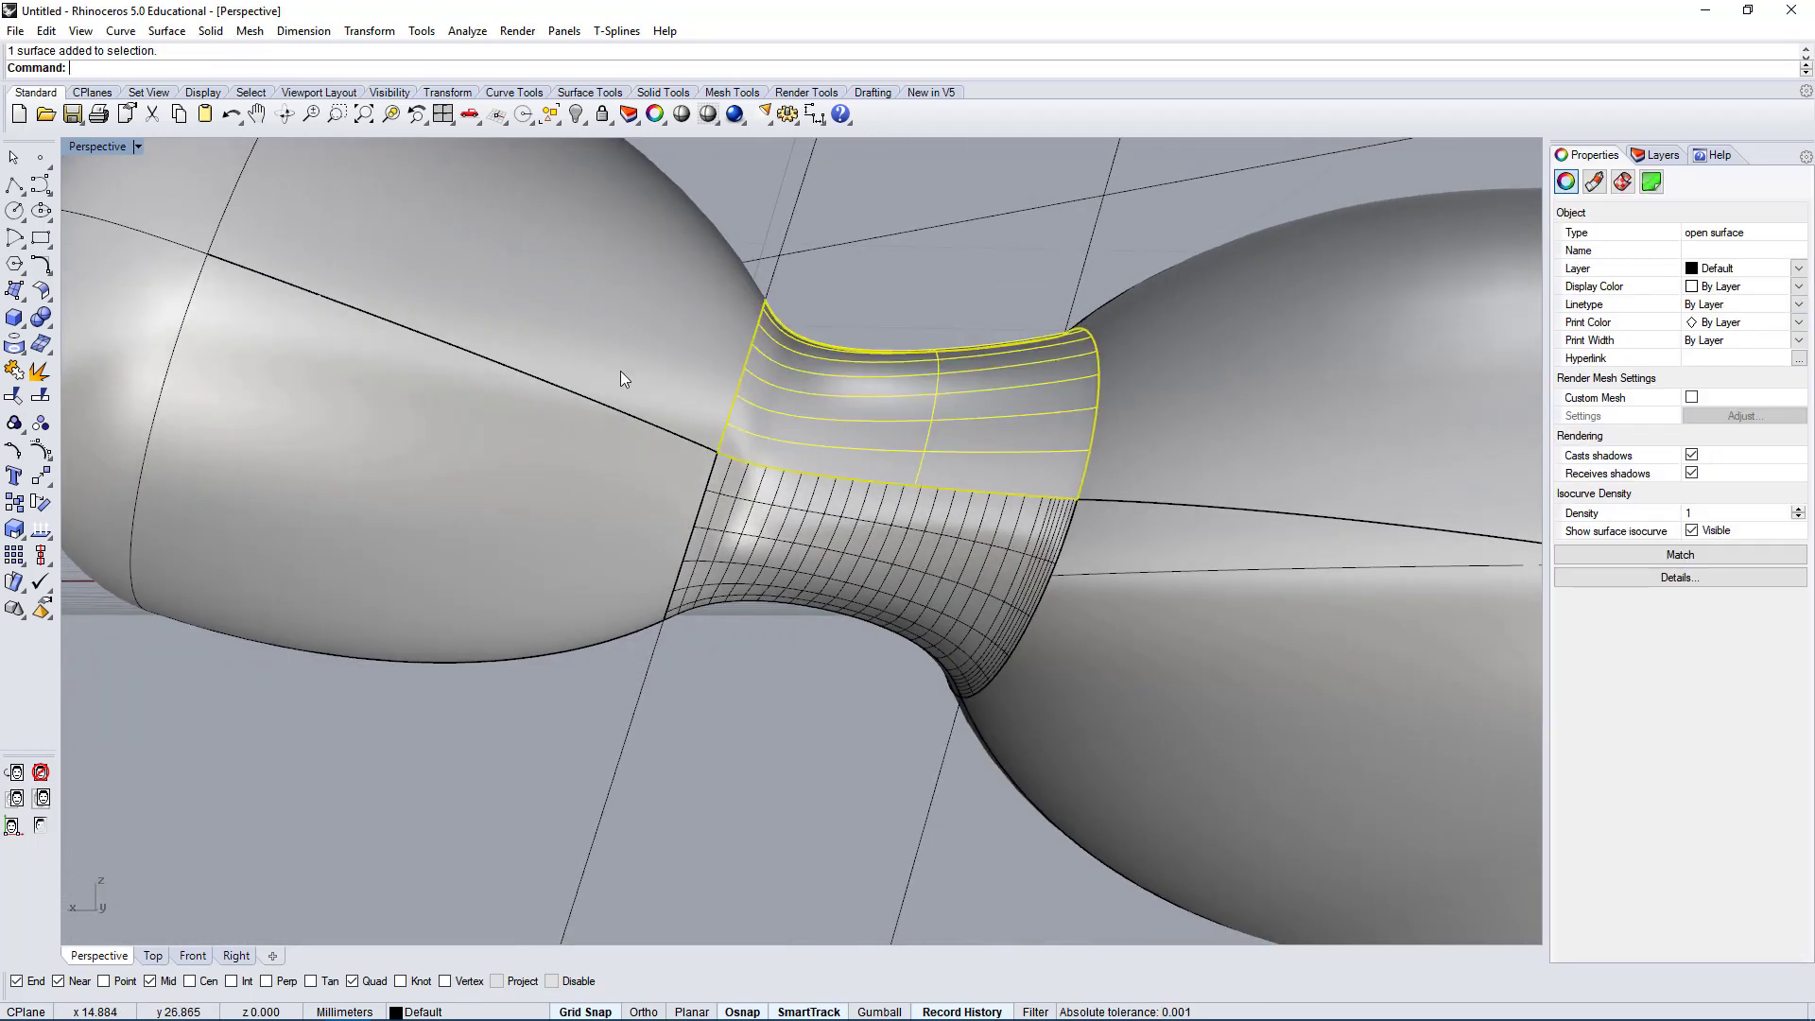
right_click_drag(845, 330, 989, 295)
right_click_drag(895, 582, 949, 416)
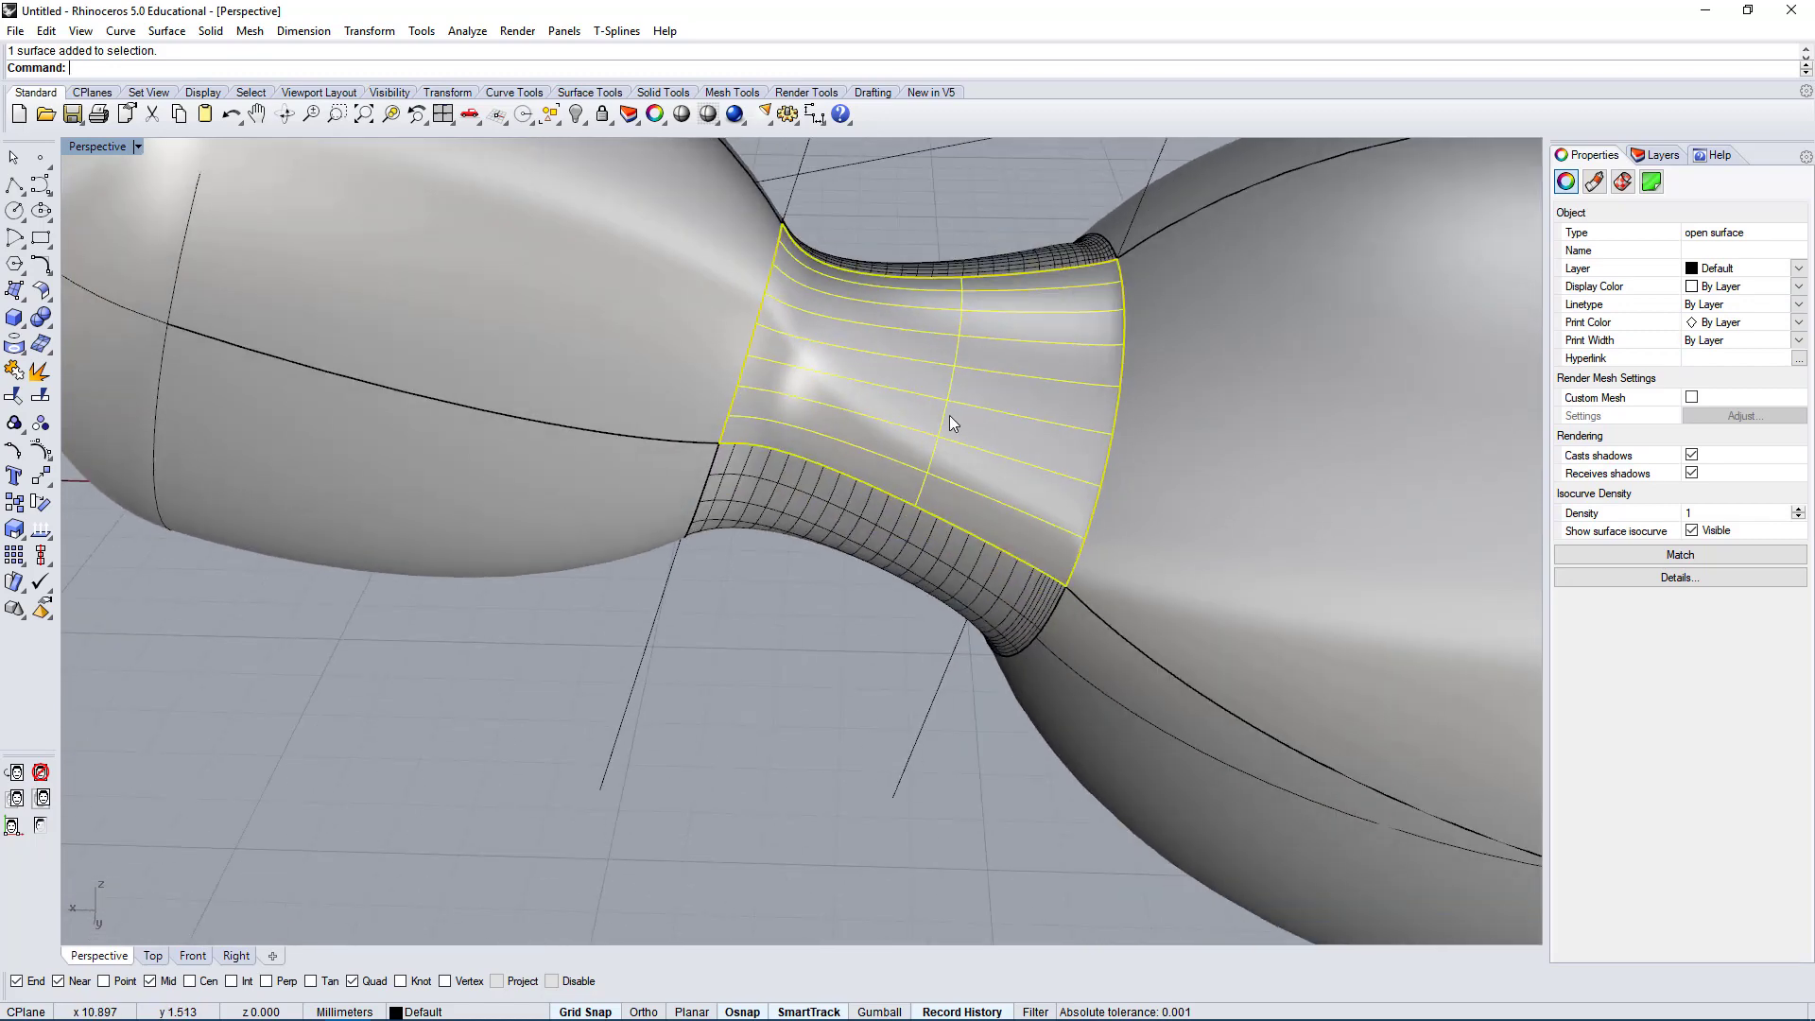
key("Delete")
Pick the four edges around the reopened side gap for a curve network, then cancel it and undo the blend strip deletion.
right_click(924, 475)
left_click(855, 479)
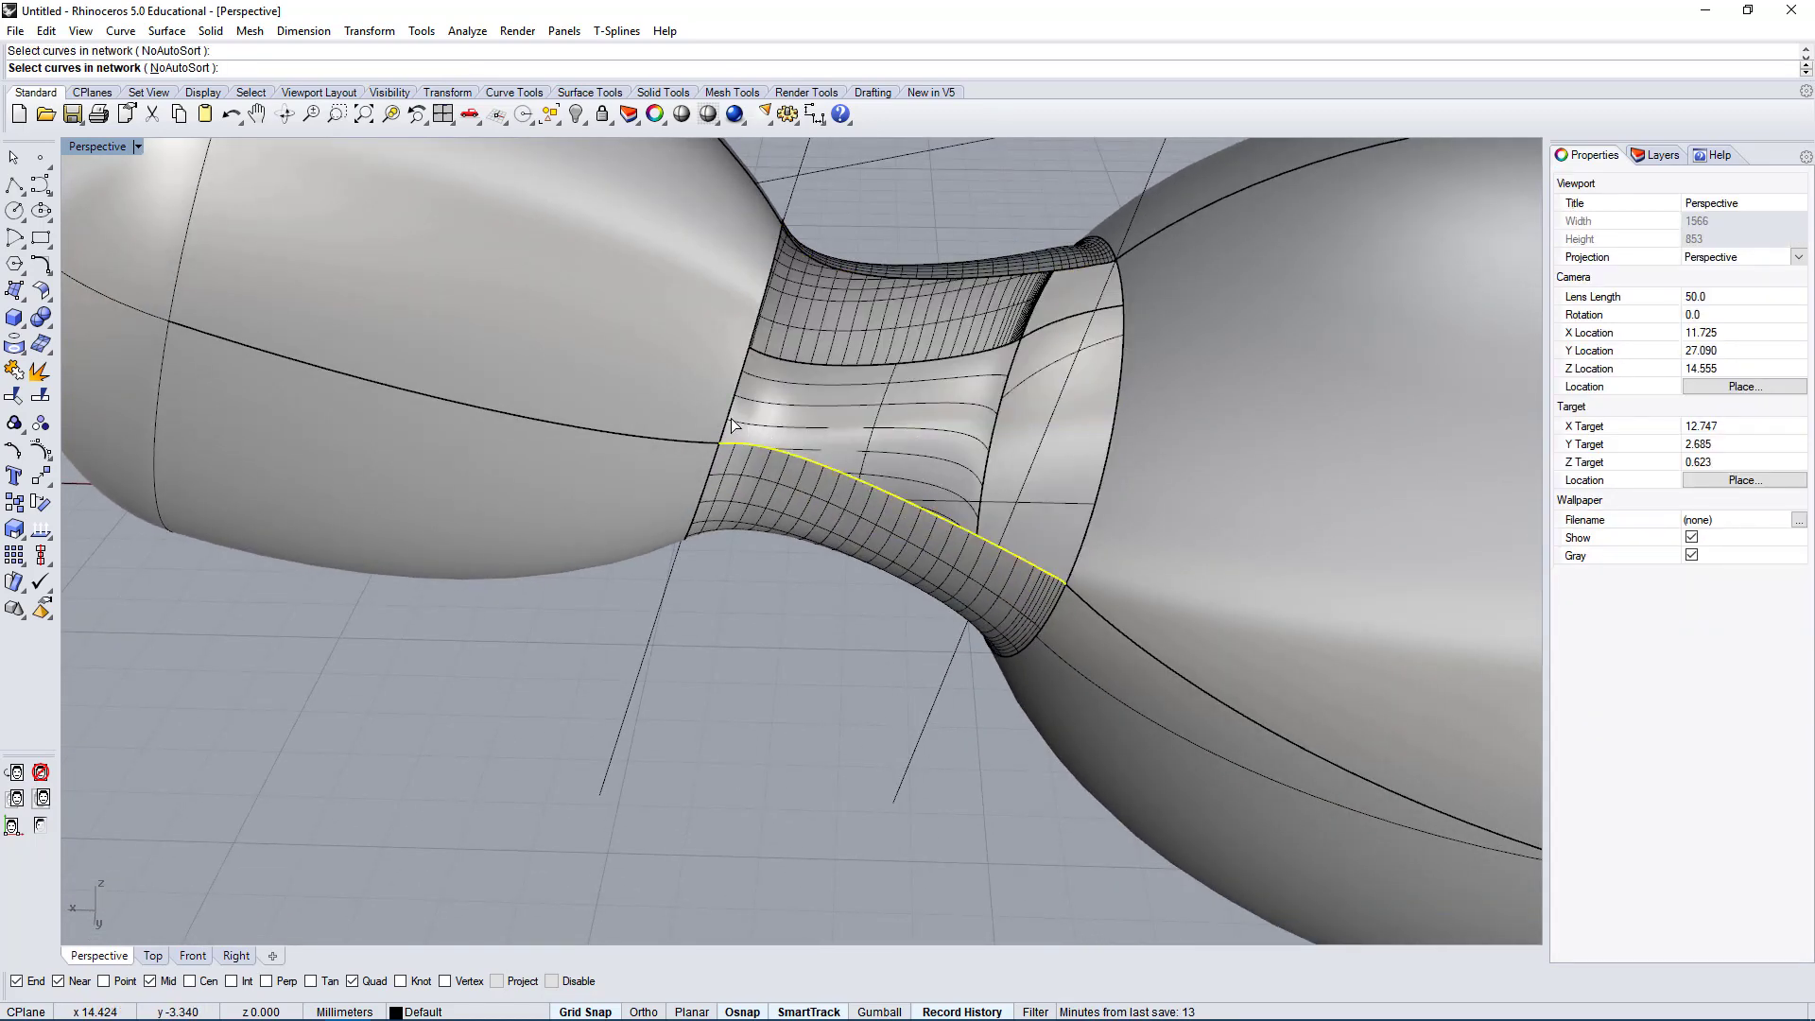
left_click(733, 423)
left_click(1103, 470)
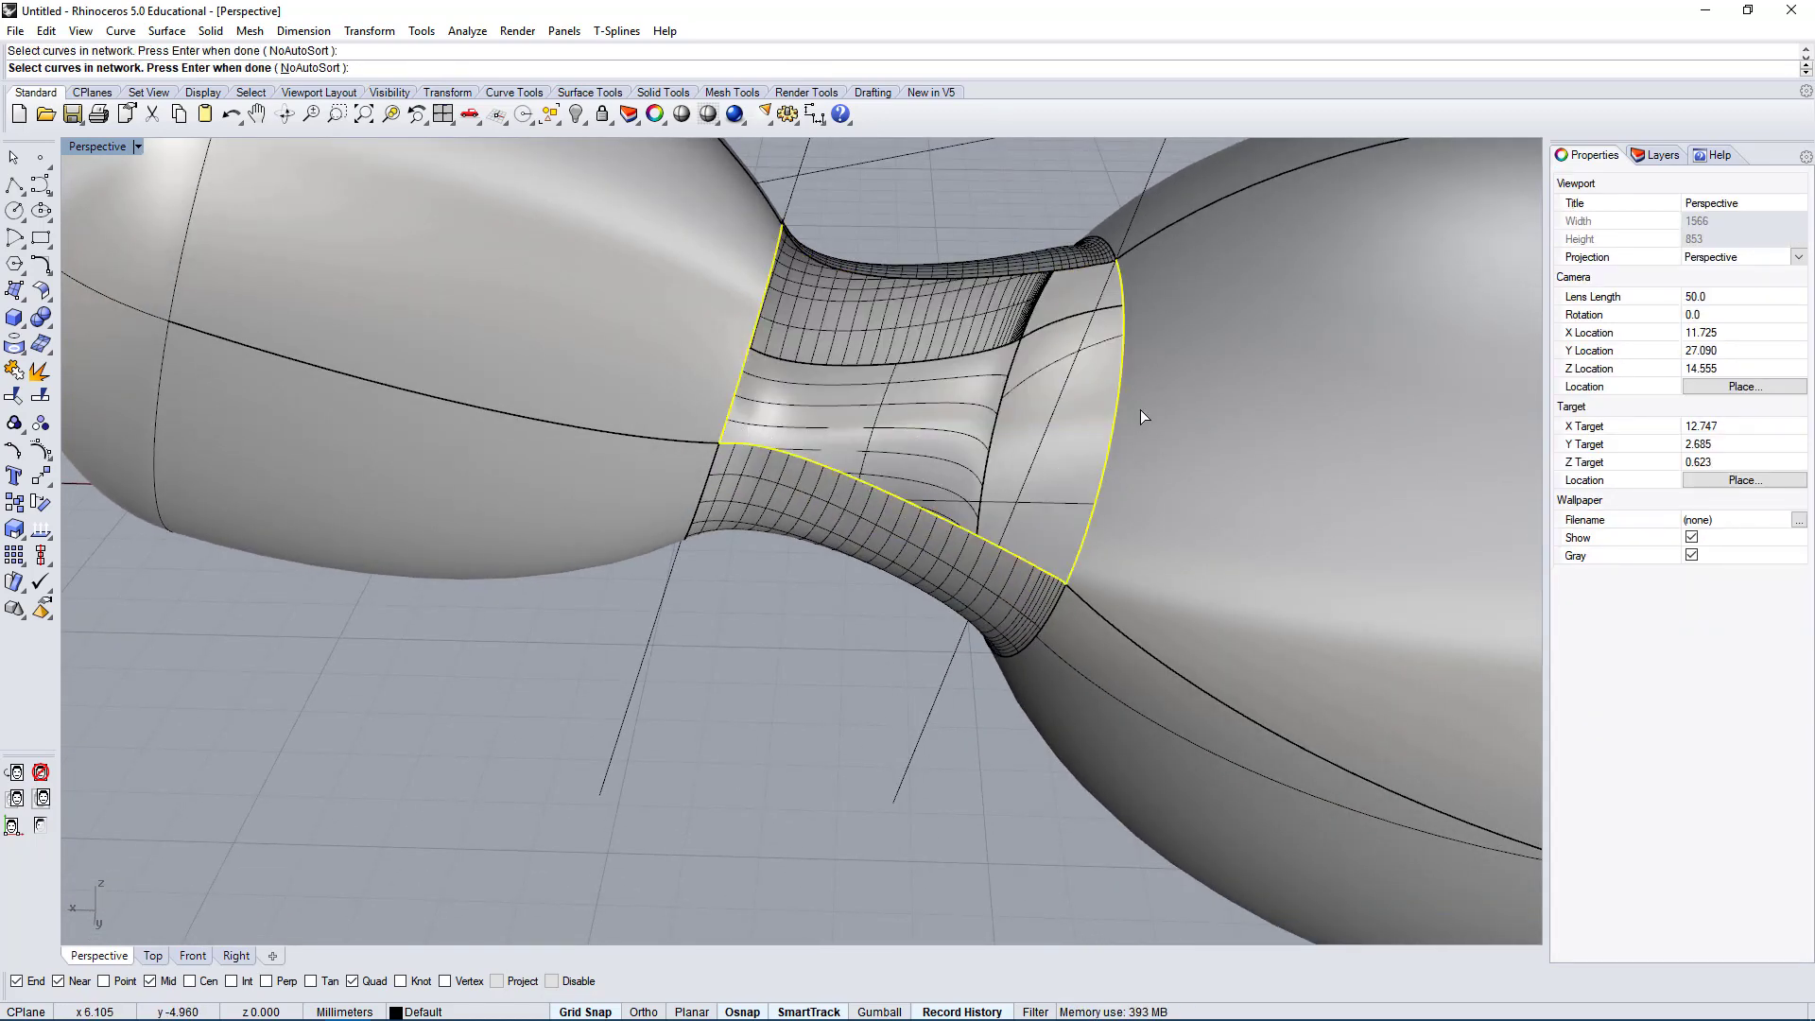
left_click(1046, 277)
right_click_drag(909, 485, 823, 274)
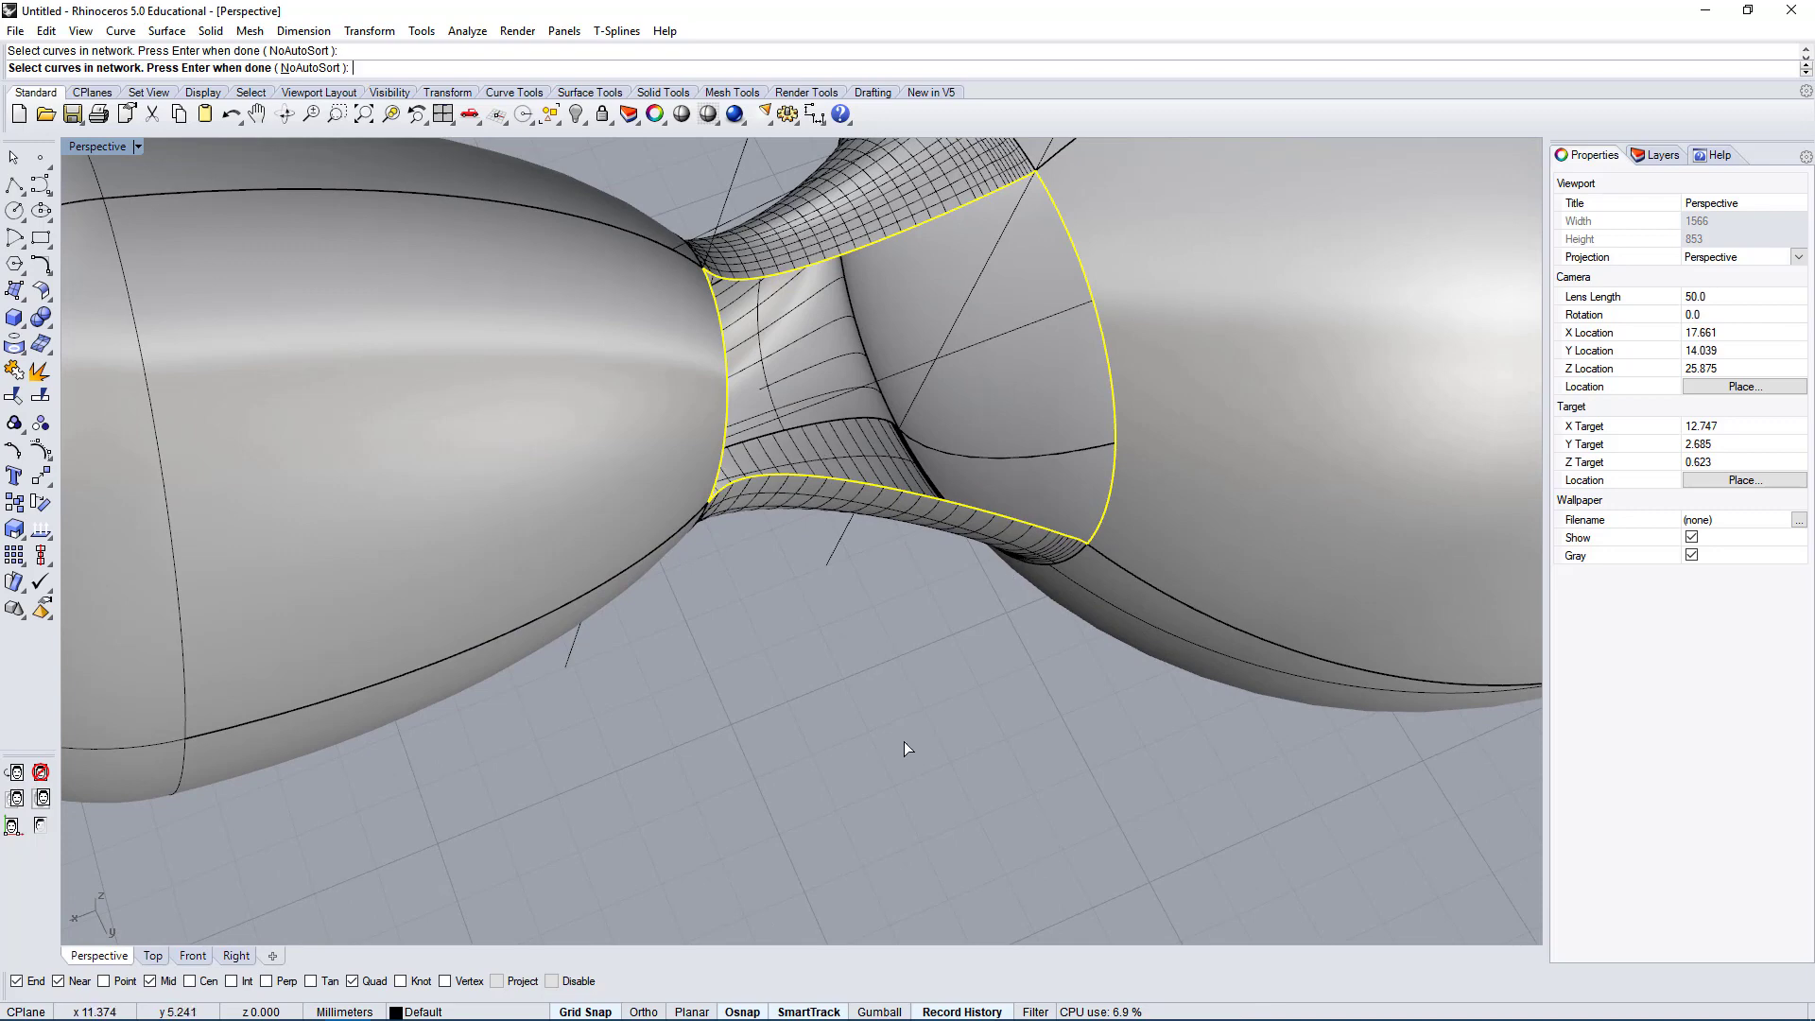
key("Escape")
key("ctrl+z")
Select both bodies together with all neck surfaces and join them.
right_click_drag(957, 645, 859, 638)
left_click(766, 791)
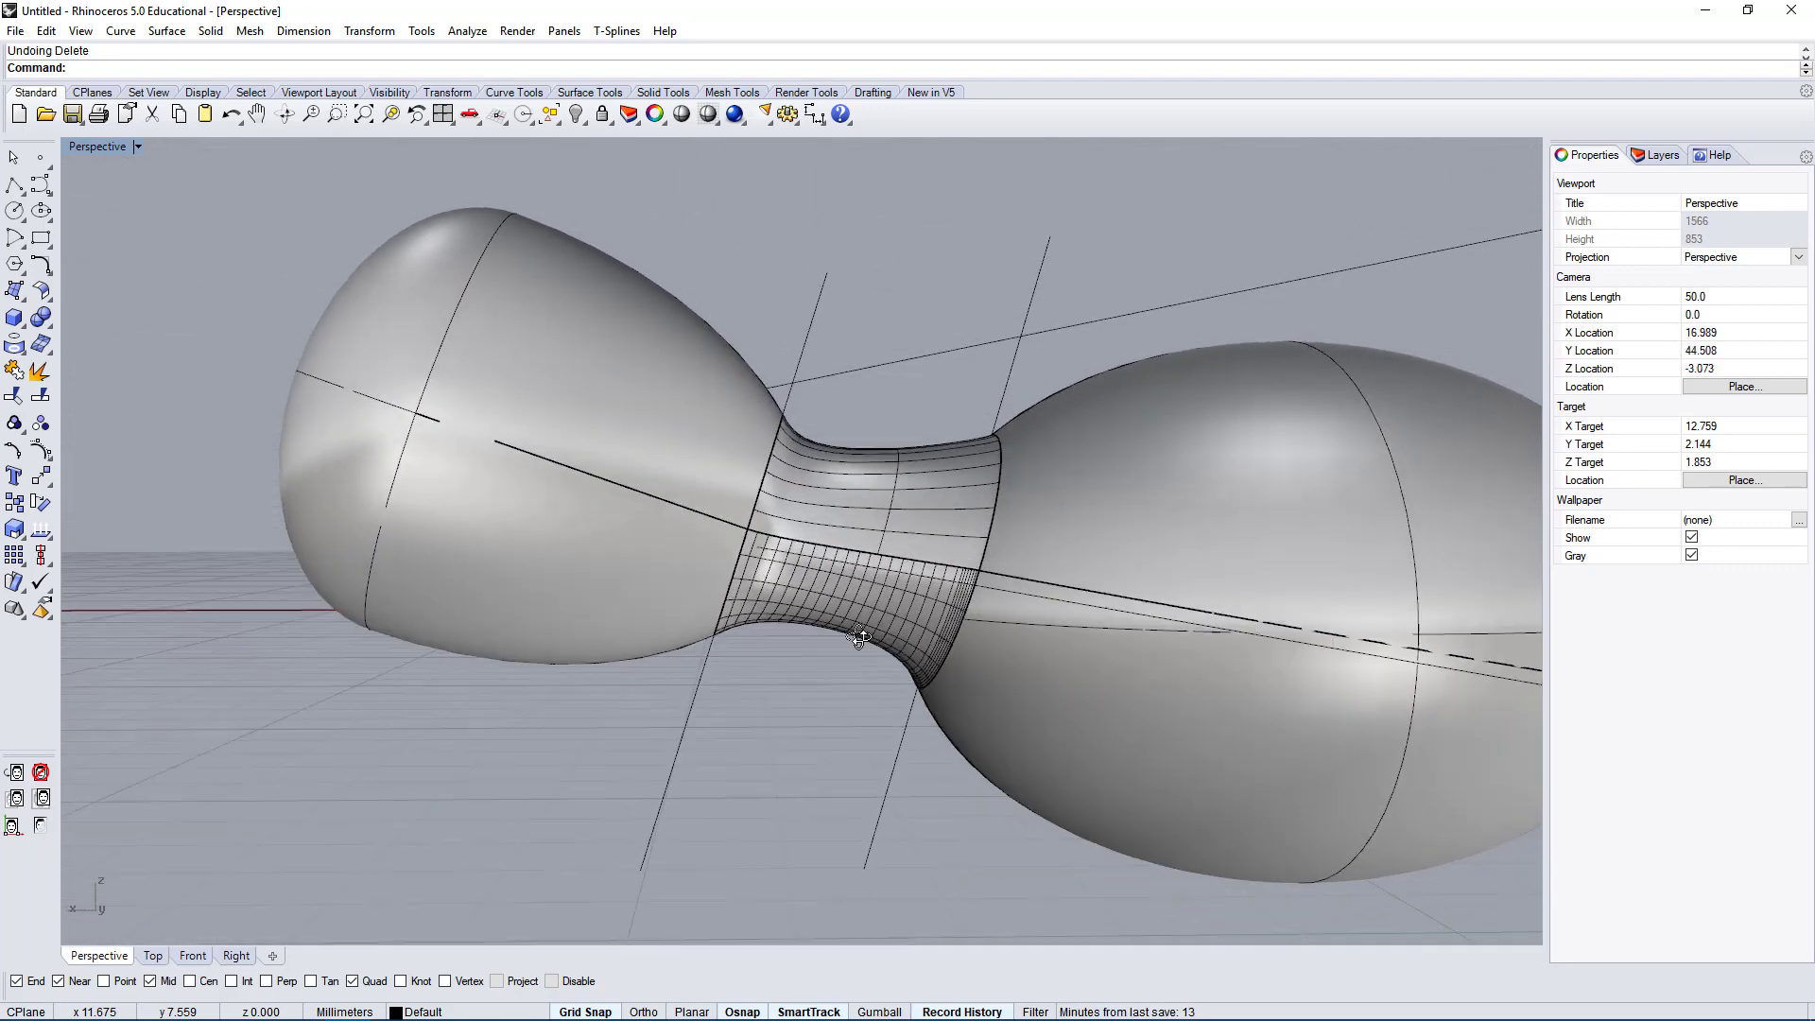
scroll(1194, 410, "down", 5)
left_click_drag(622, 240, 1499, 879)
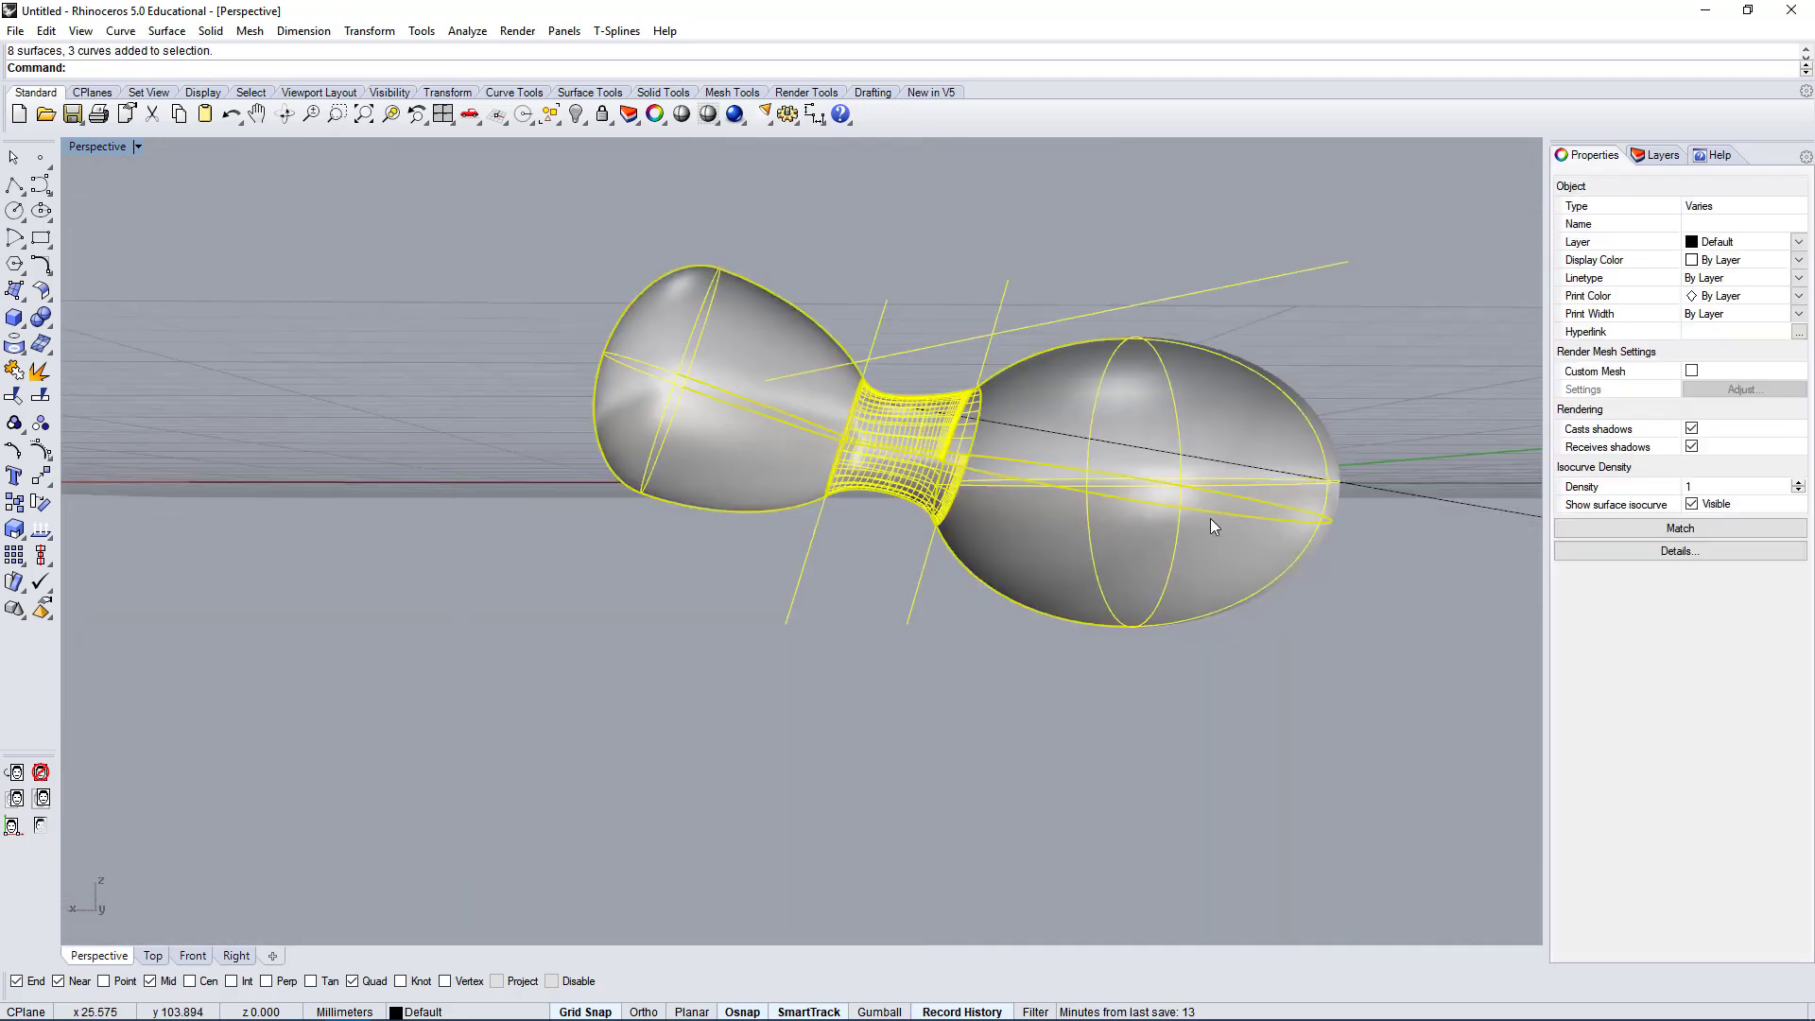
right_click_drag(1212, 527, 619, 439)
type("Ji")
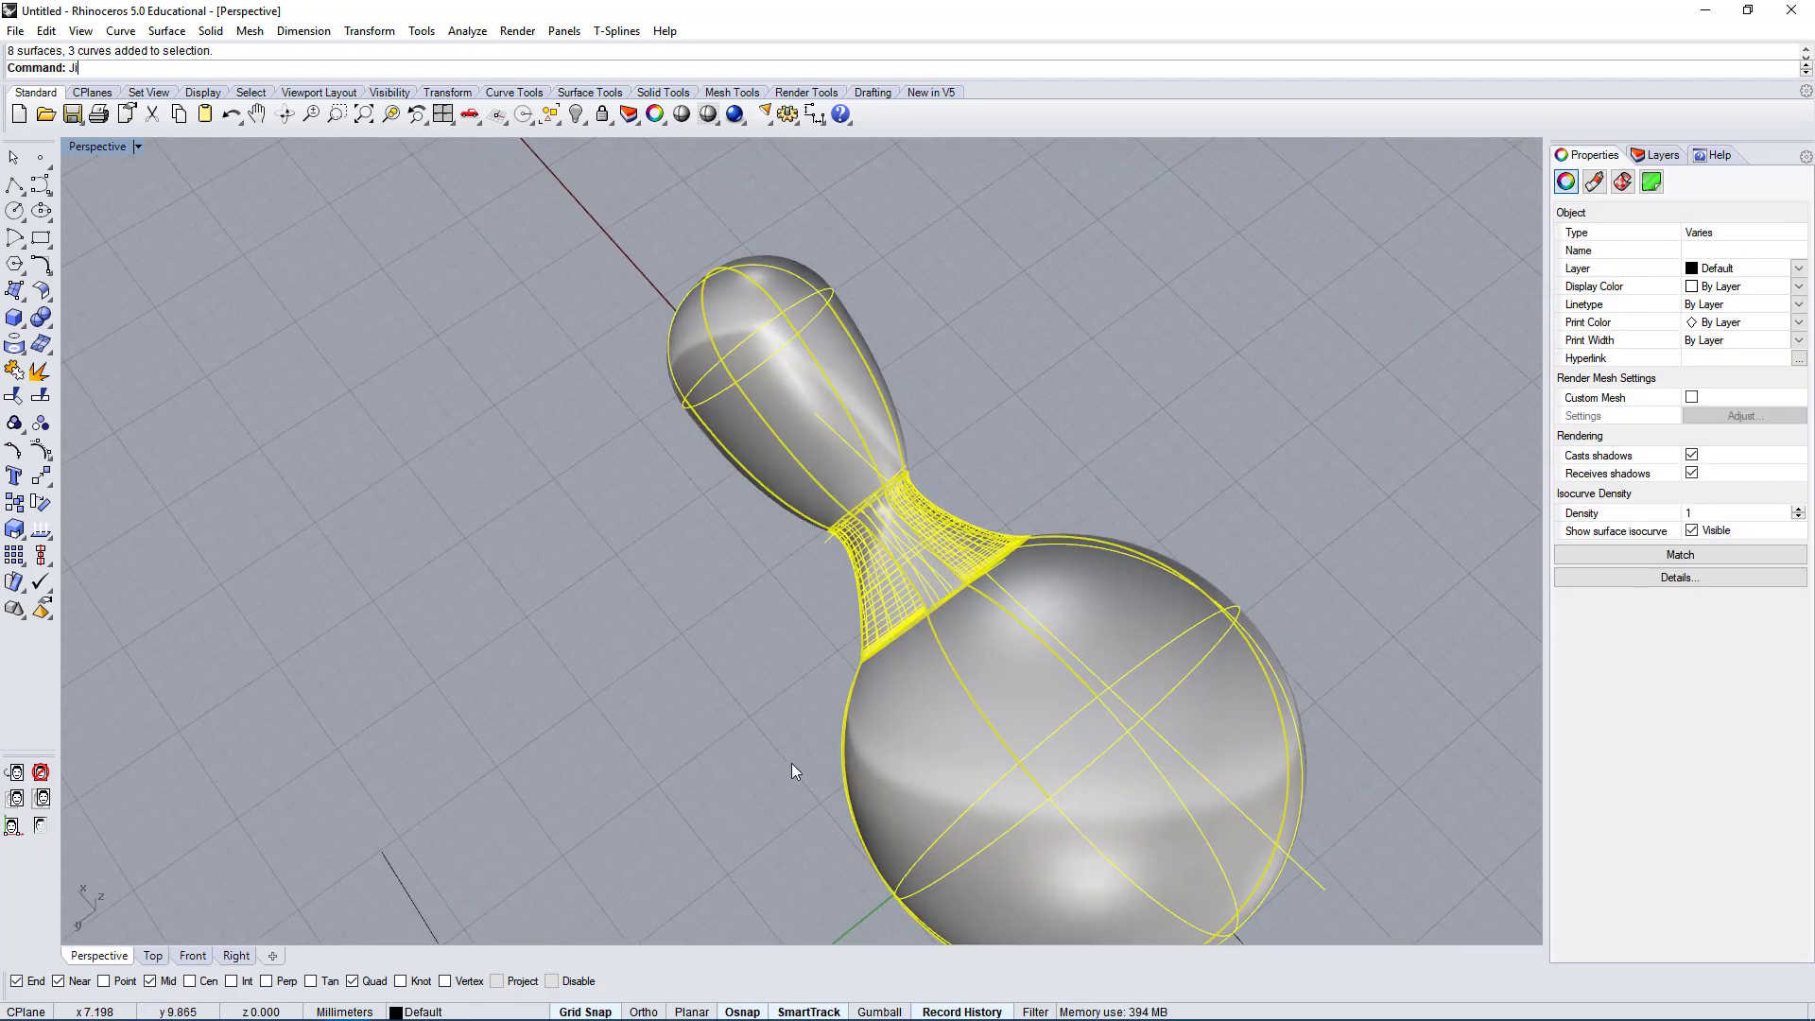
type("o")
key("BackSpace")
key("BackSpace")
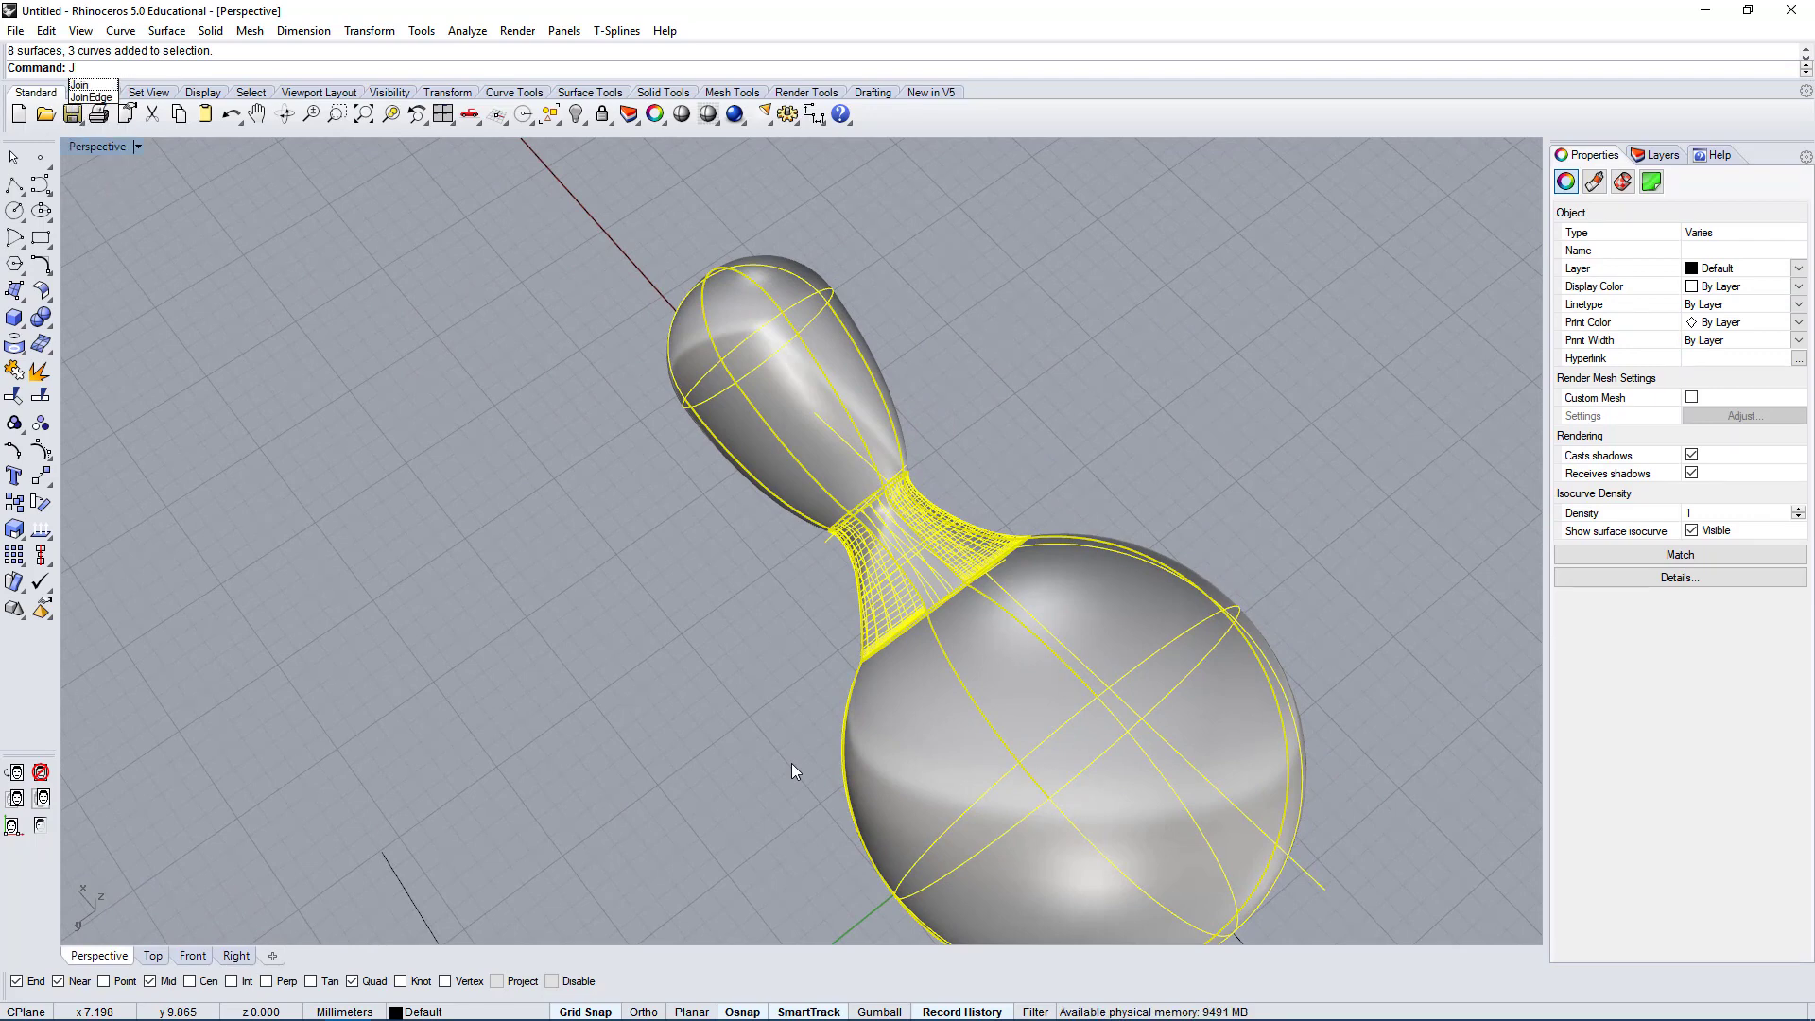
type("oin")
key("Return")
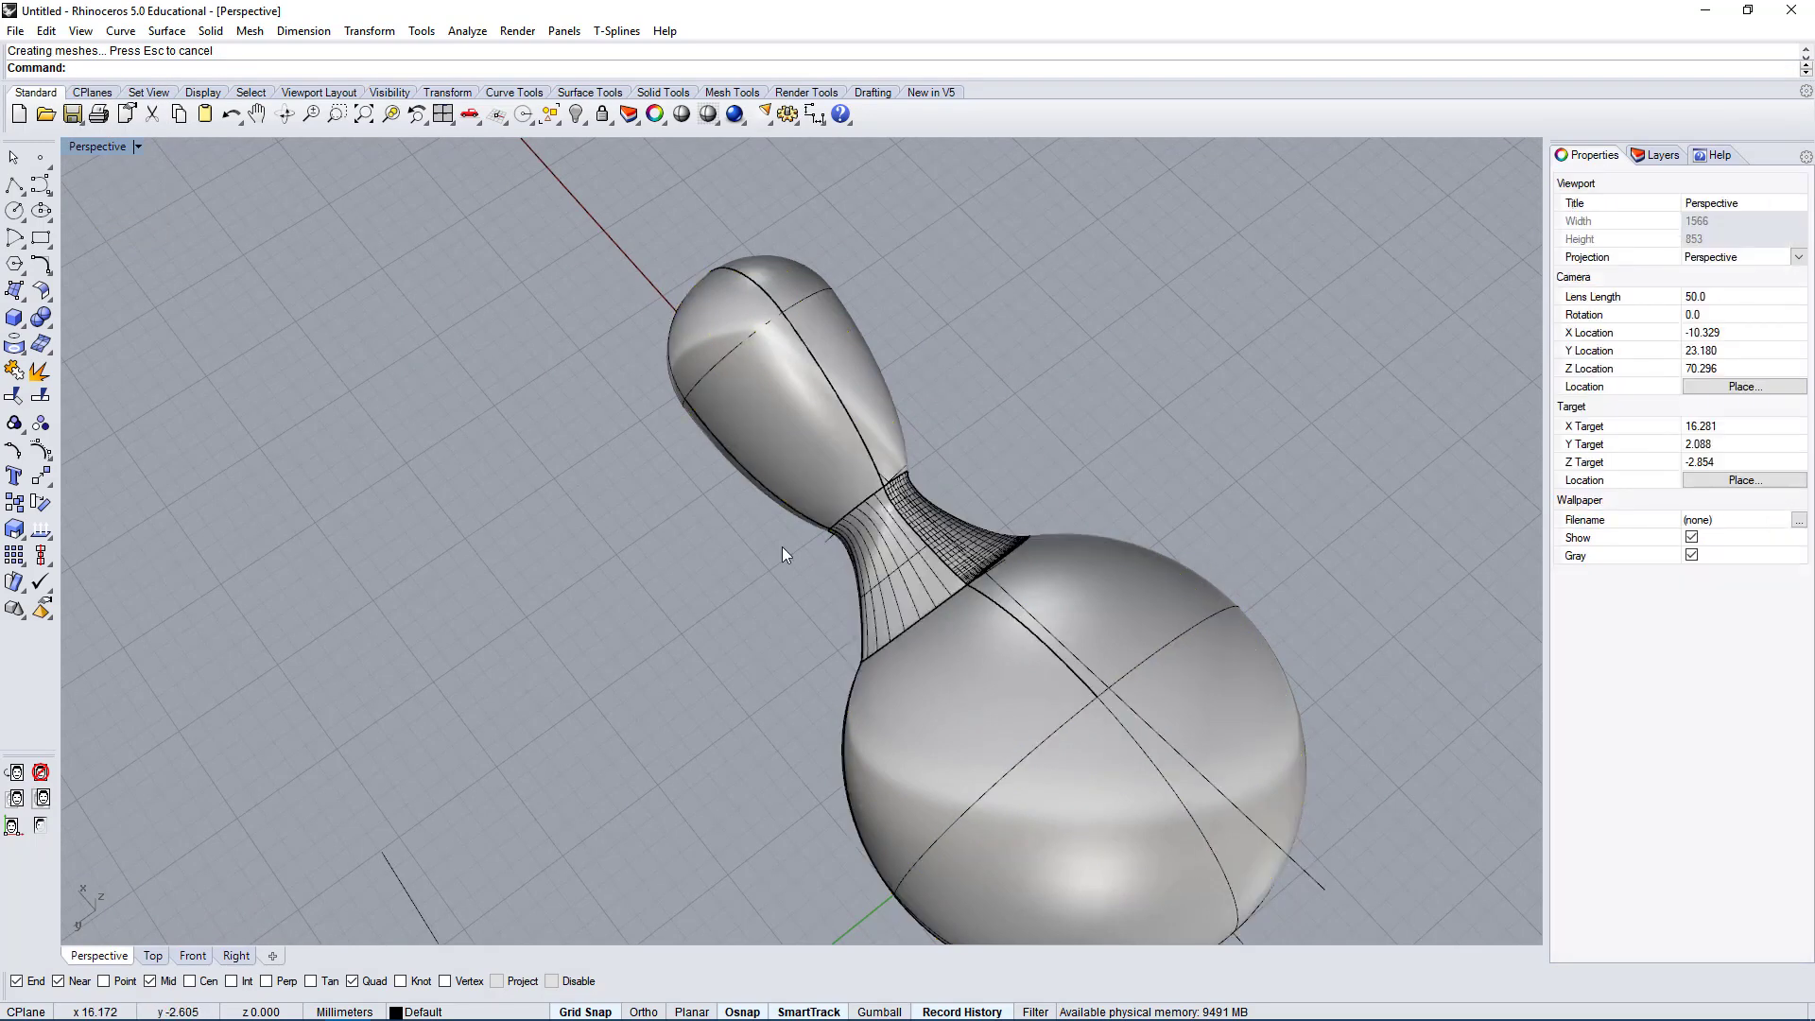
Inspect the joined model from several sides and briefly preview it shaded without wires.
right_click_drag(781, 546, 814, 395)
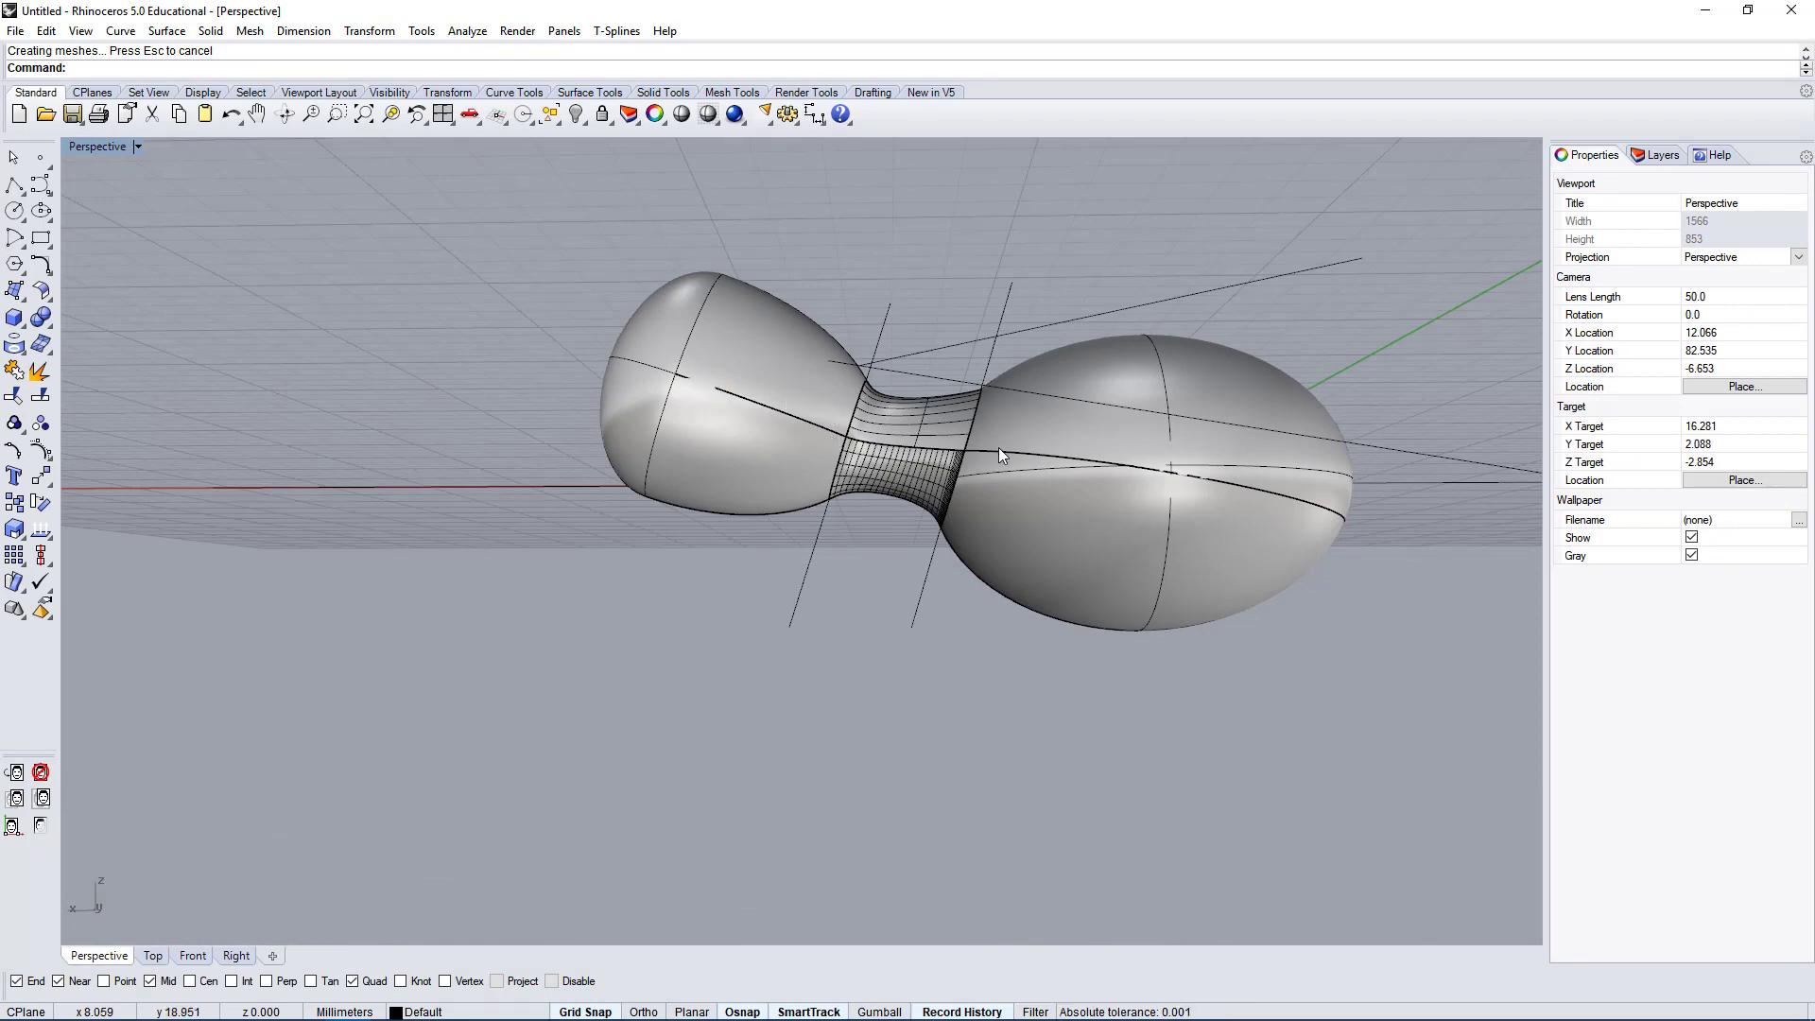
right_click_drag(998, 446, 859, 416)
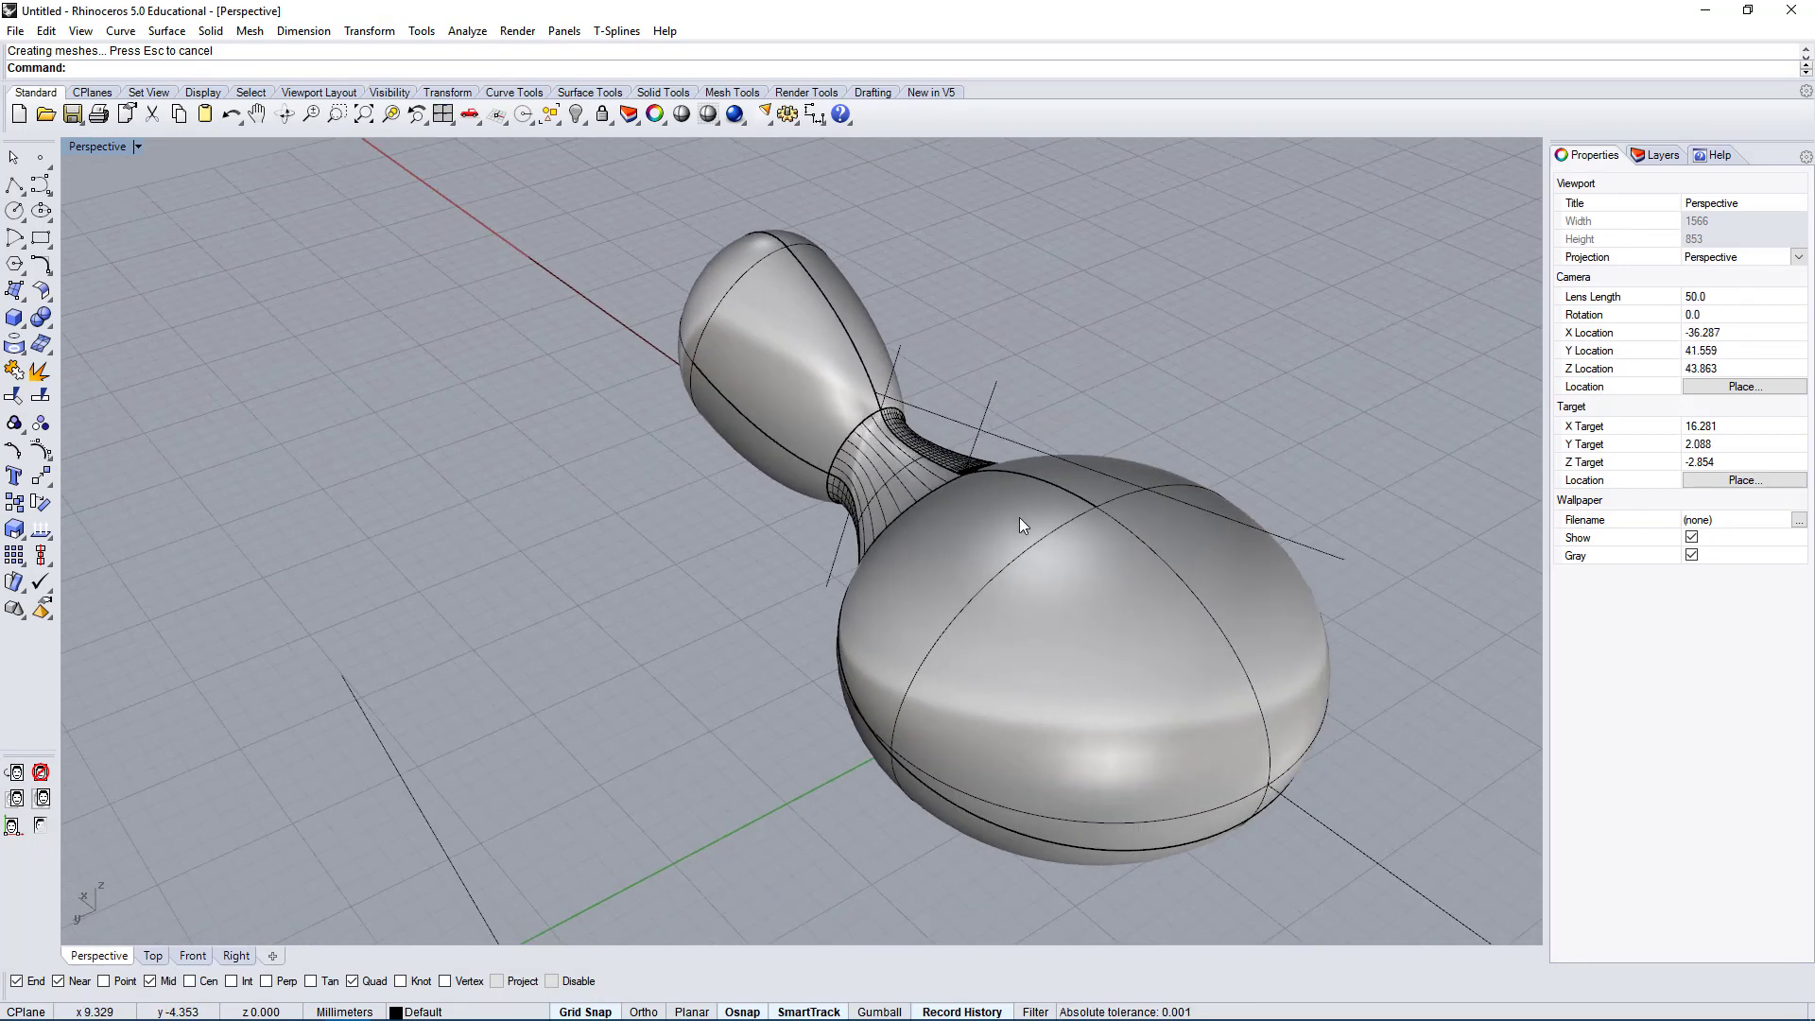
right_click_drag(983, 572, 477, 394)
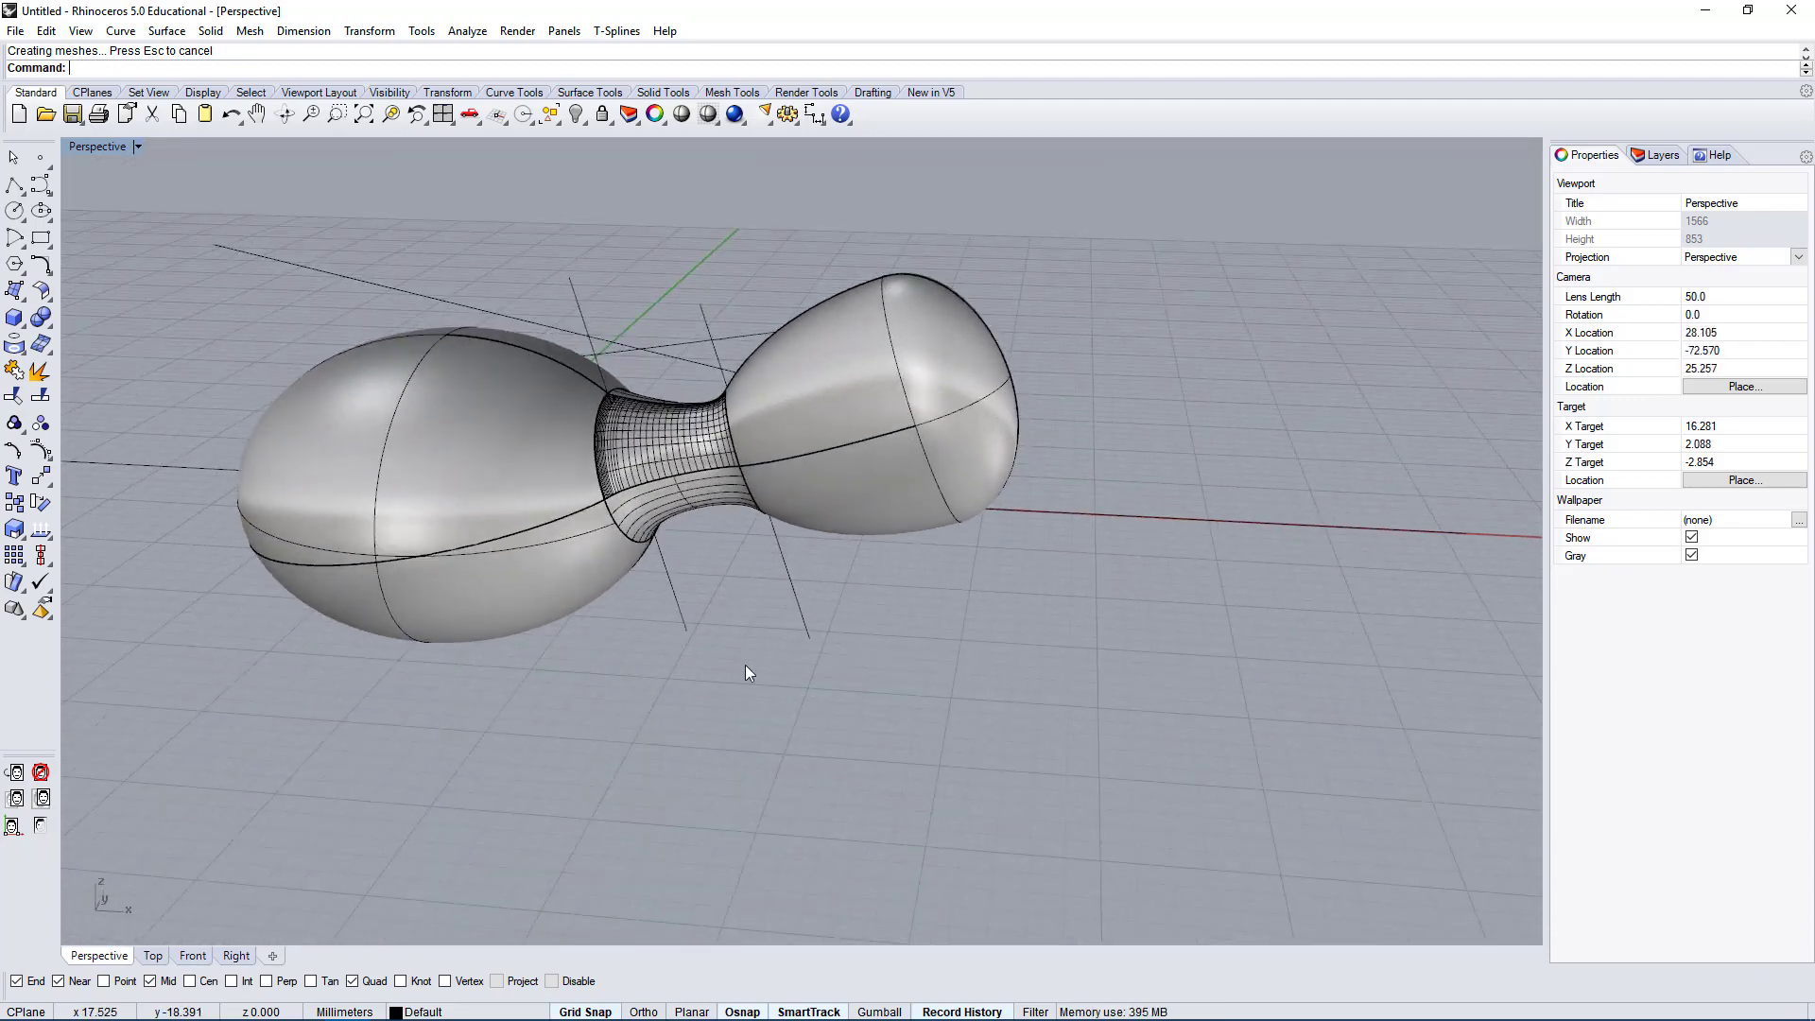
scroll(629, 454, "up", 3)
left_click(687, 115)
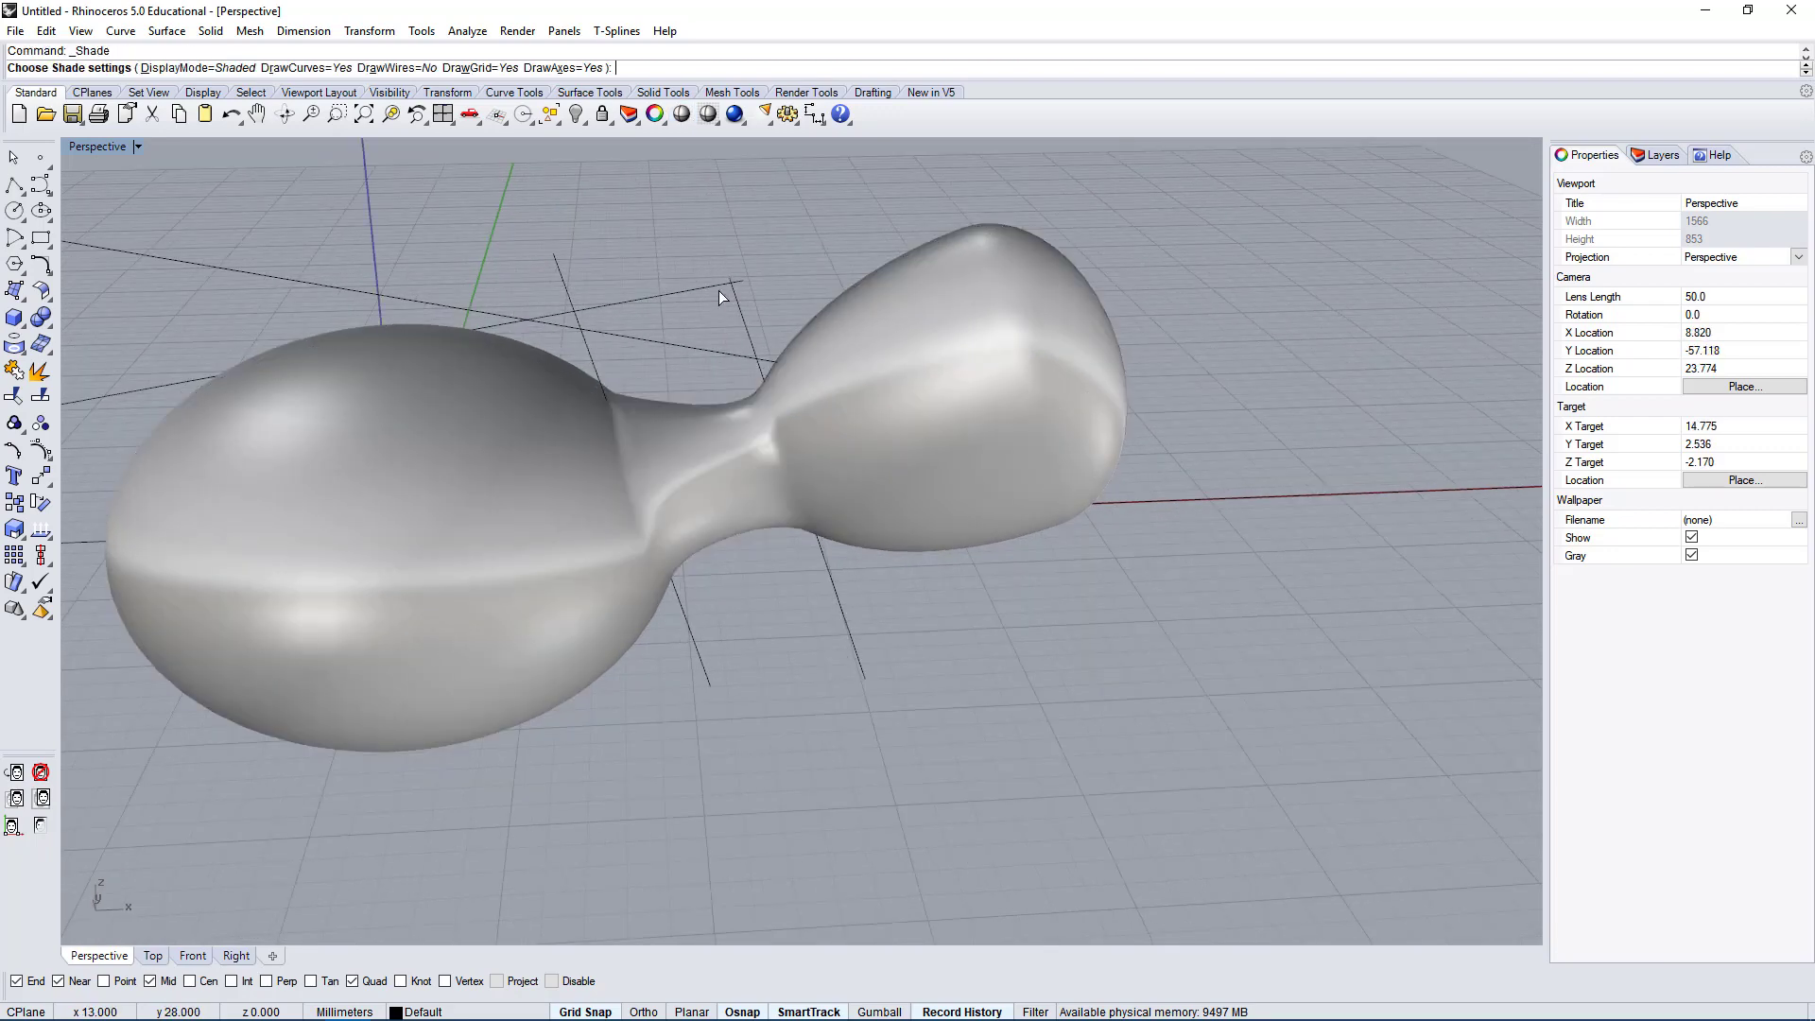
key("Escape")
Shade the perspective view without wires and examine the smoothness of the neck from the opposite side.
right_click_drag(655, 402, 694, 486)
left_click(674, 94)
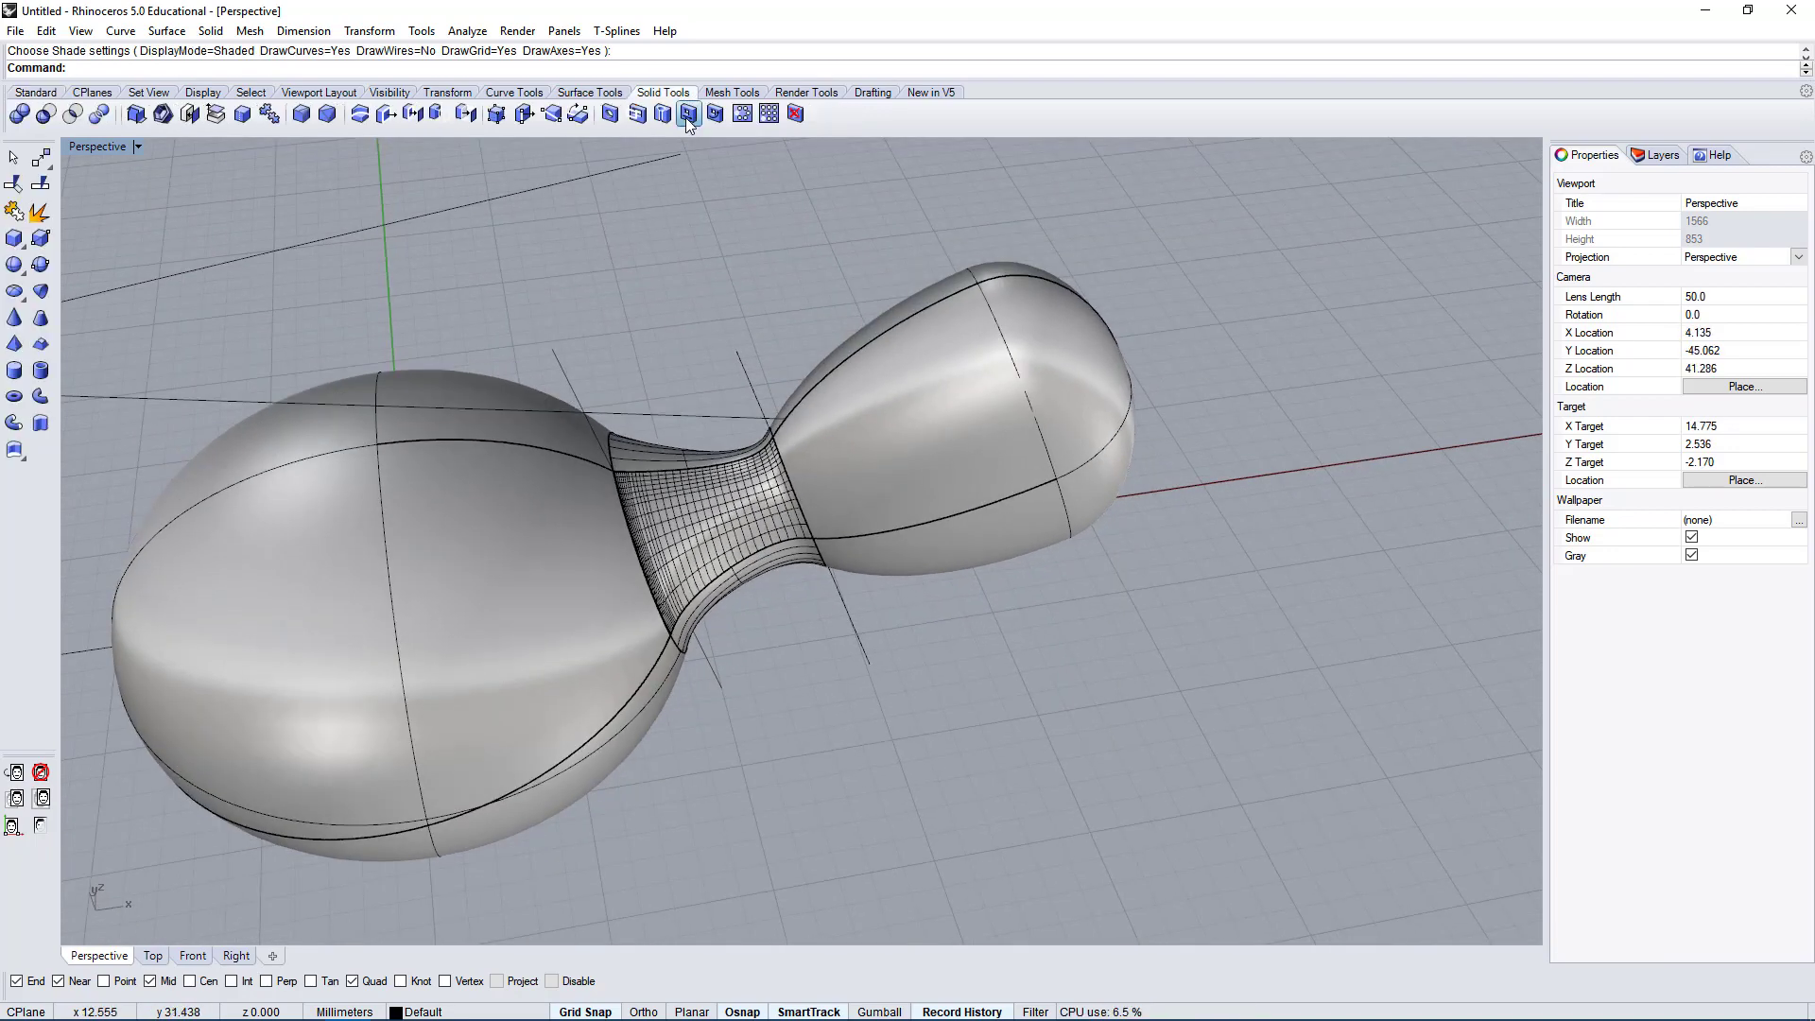
left_click(687, 115)
left_click(42, 94)
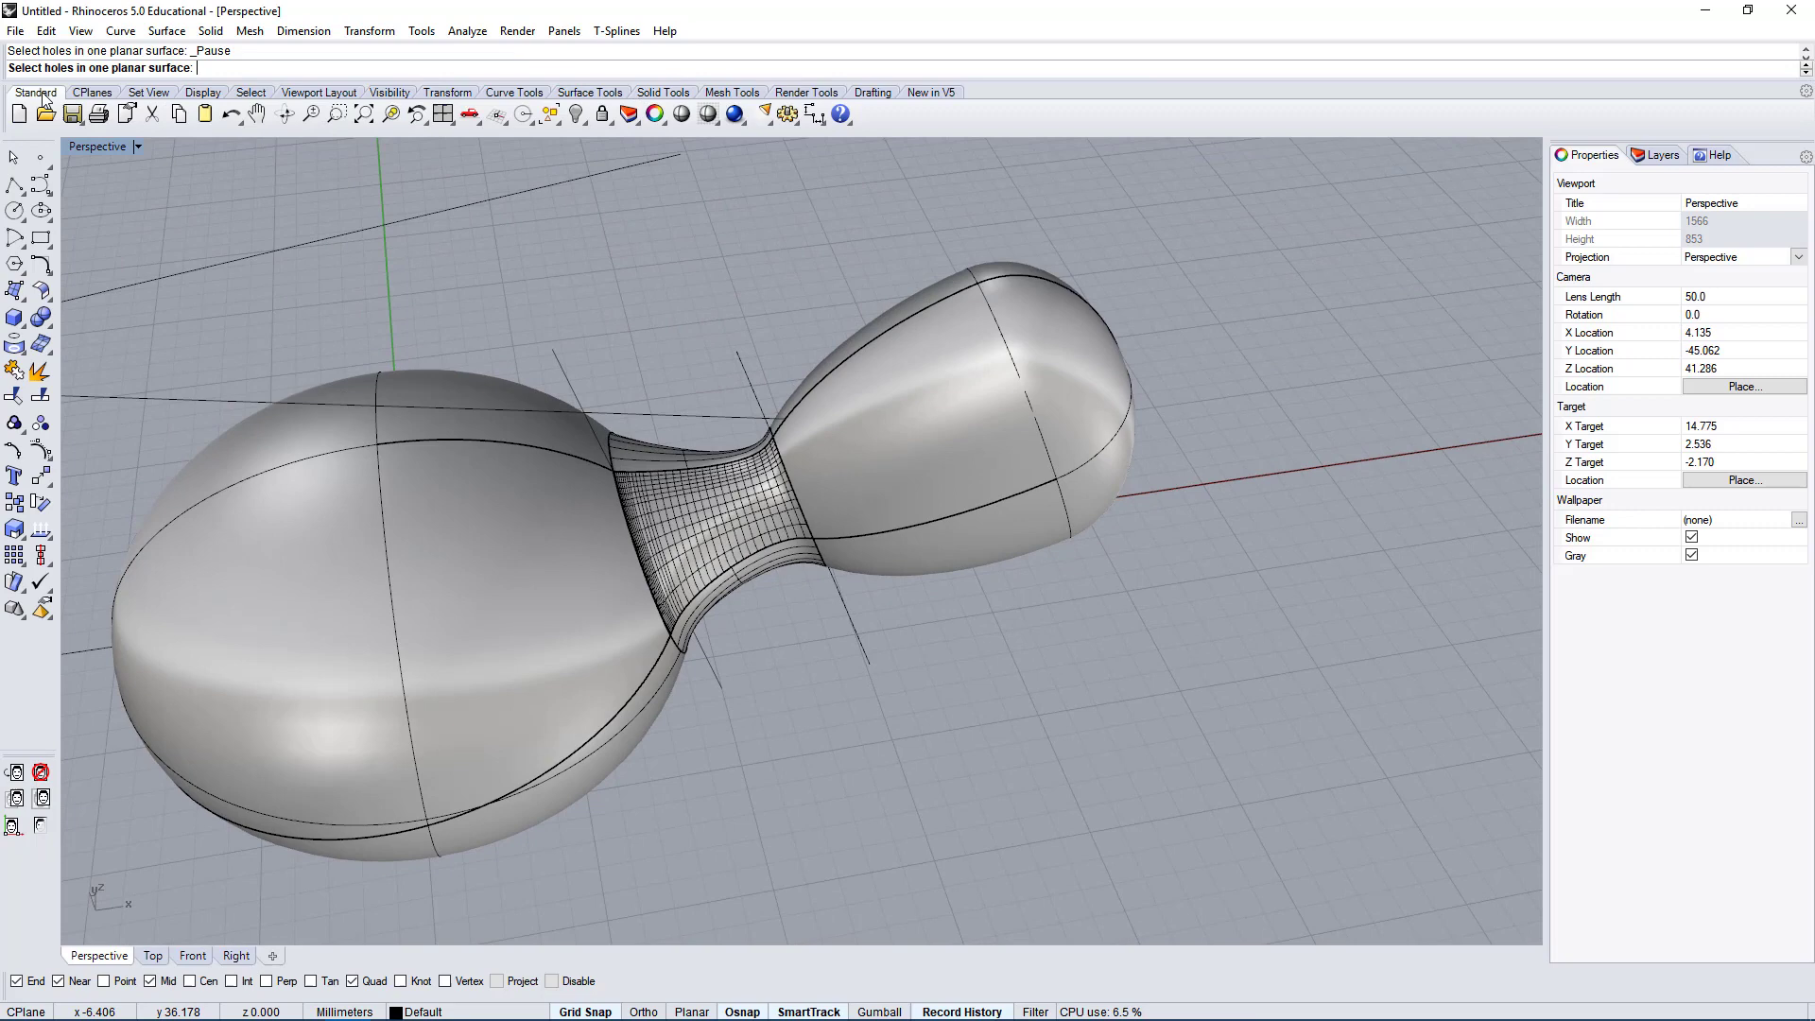
left_click(679, 115)
mouse_move(832, 473)
right_mouse_down()
mouse_move(1046, 596)
mouse_move(1223, 657)
mouse_move(1248, 705)
mouse_move(1236, 842)
mouse_move(1203, 680)
mouse_move(1268, 600)
mouse_move(1434, 499)
right_mouse_up()
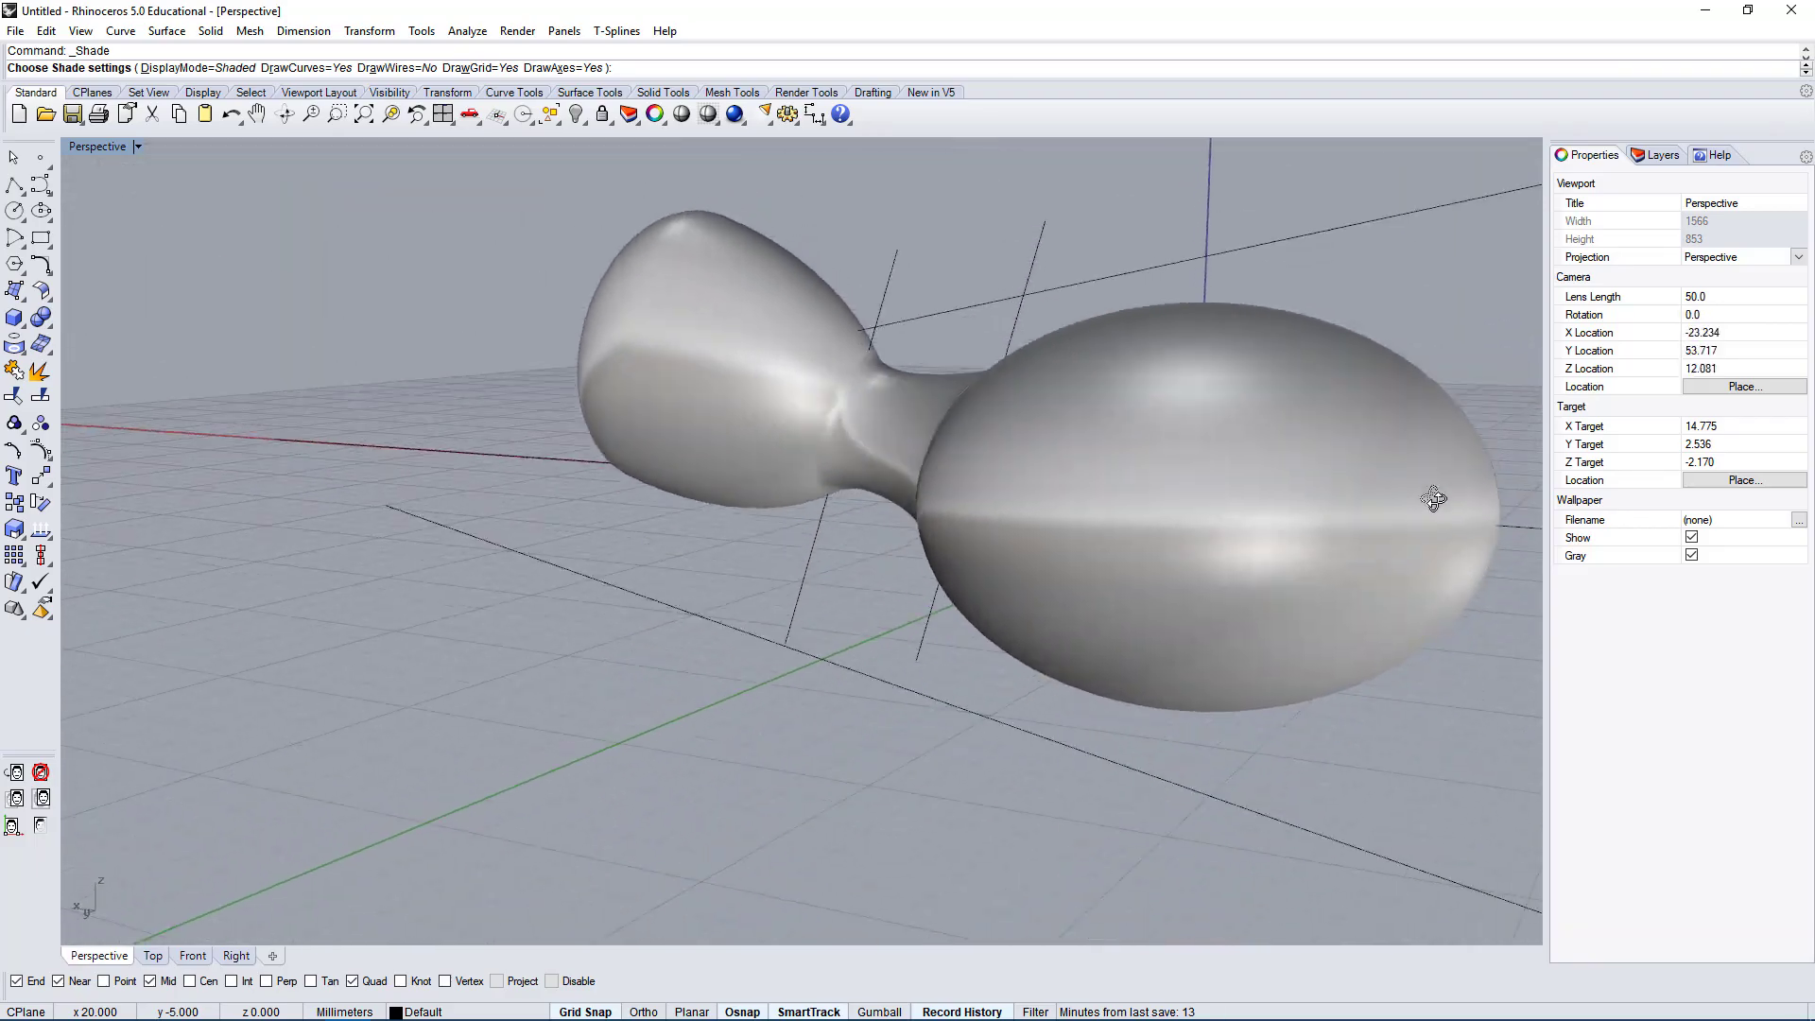